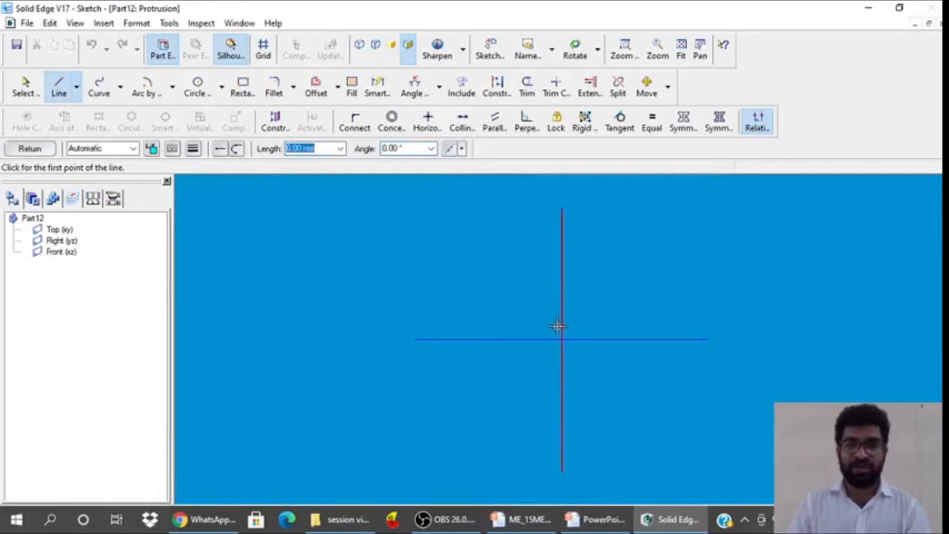
Sketch a closed stepped half-profile of ten lines from the origin, with a base about 76 mm wide and a slanted outer end
click(562, 341)
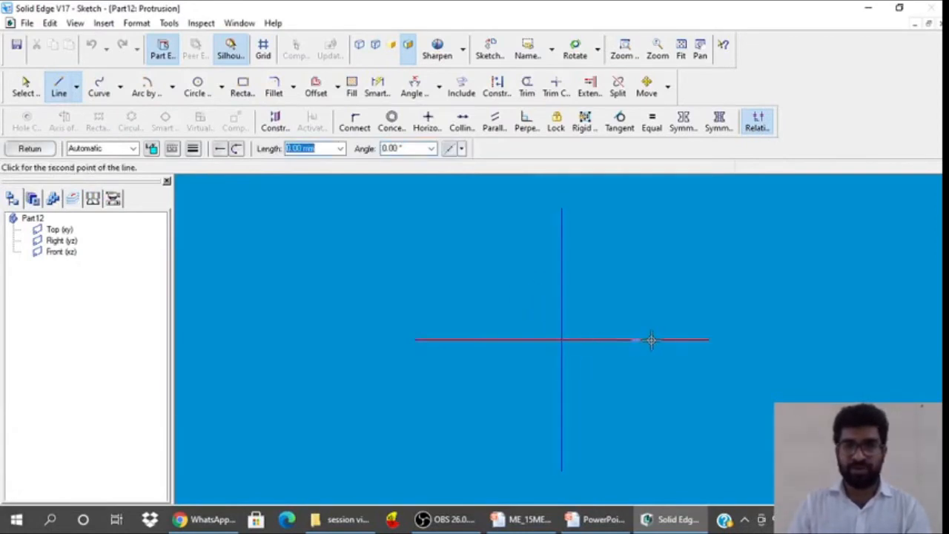
click(744, 340)
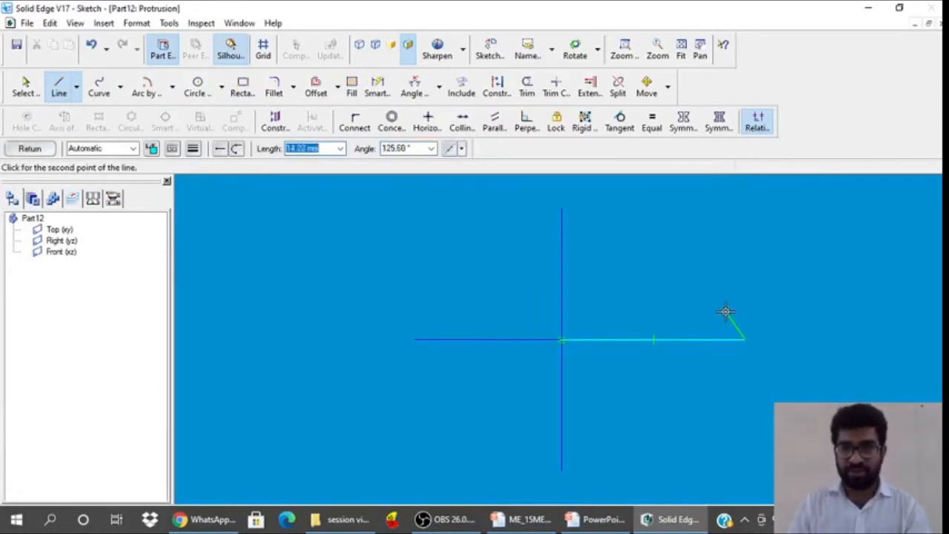
click(725, 311)
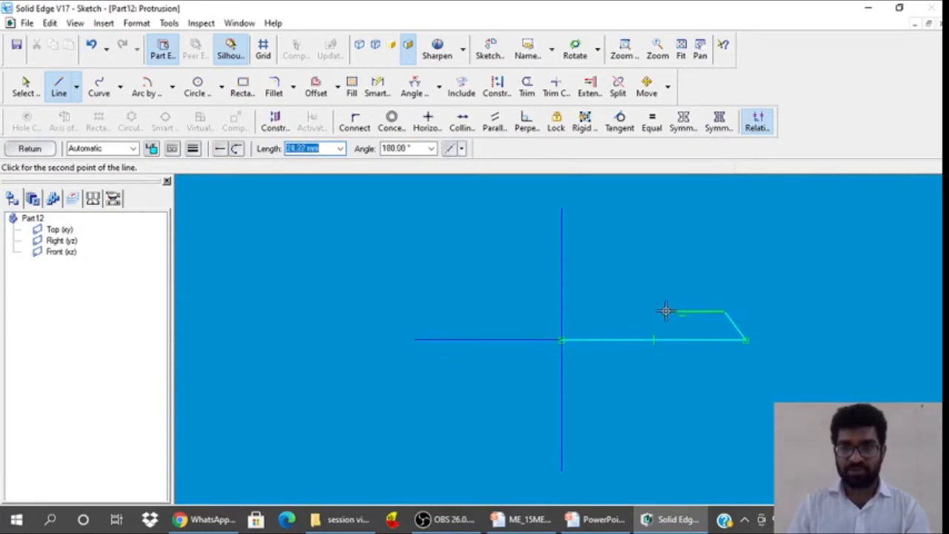
click(666, 312)
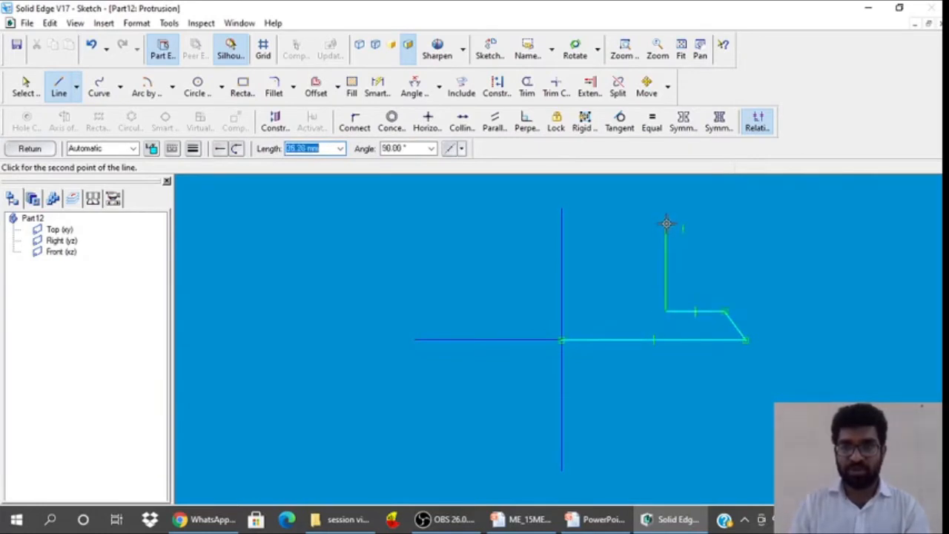
click(666, 223)
click(622, 223)
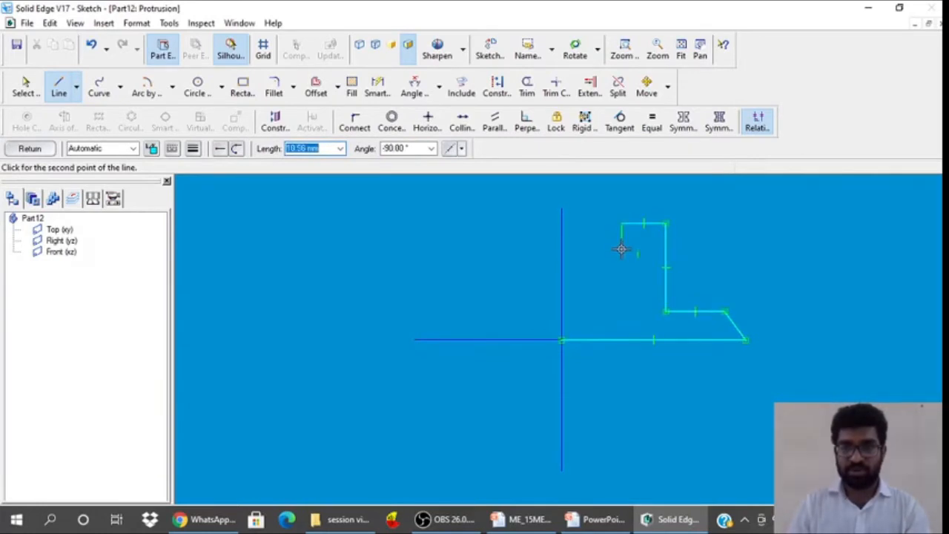
click(621, 249)
click(608, 249)
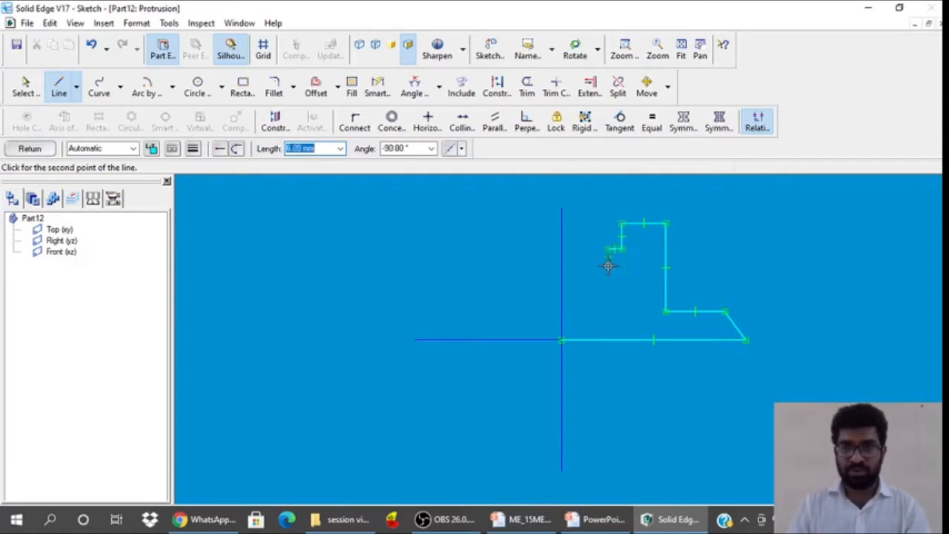
click(608, 266)
click(562, 264)
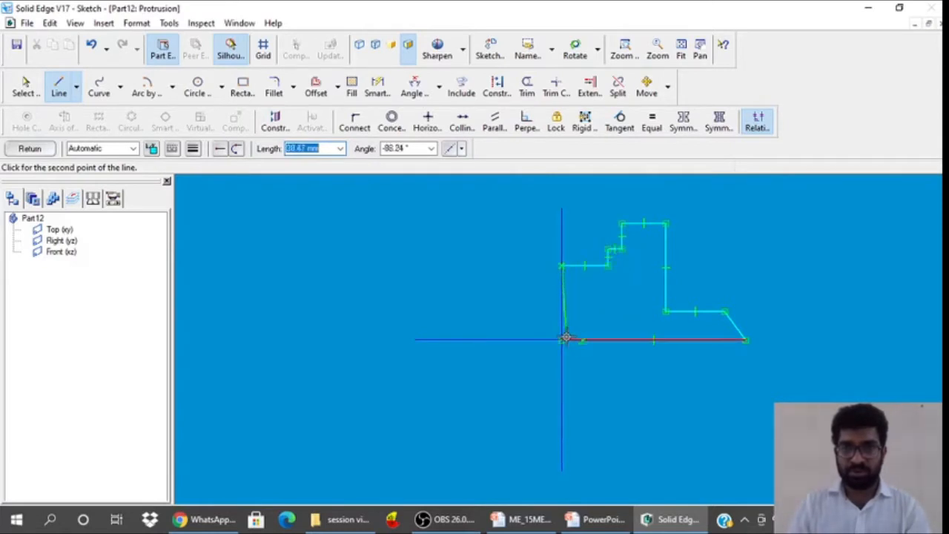
click(560, 339)
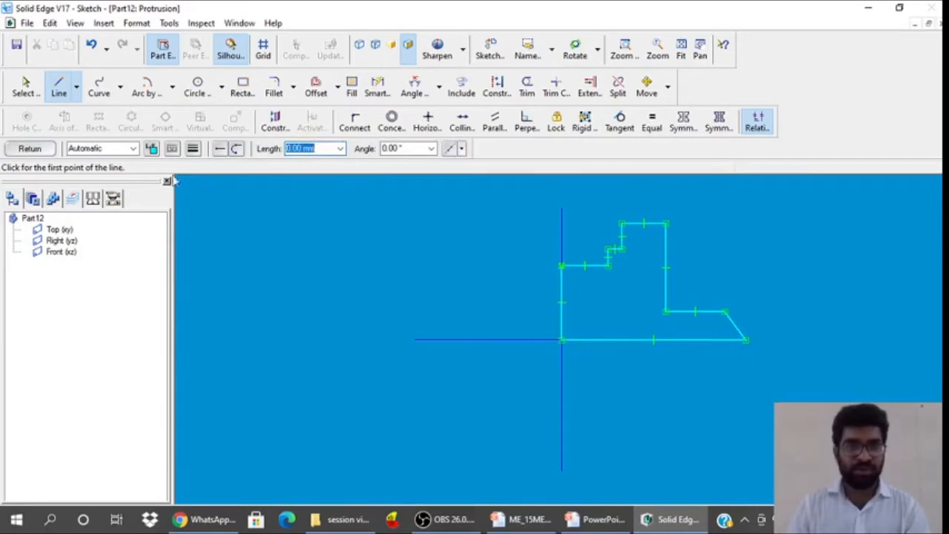
click(26, 87)
Dimension the profile's horizontal base line and set its length to 84 mm
click(377, 87)
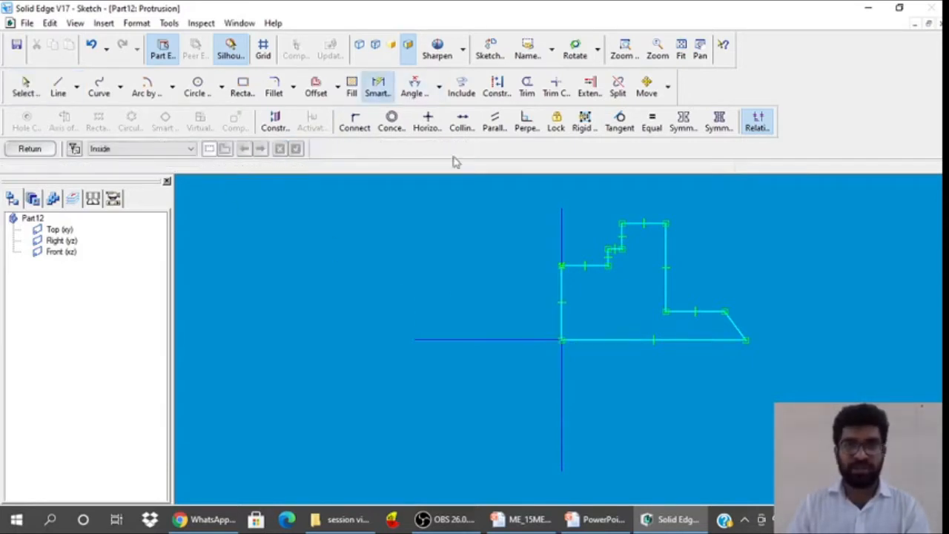
click(652, 341)
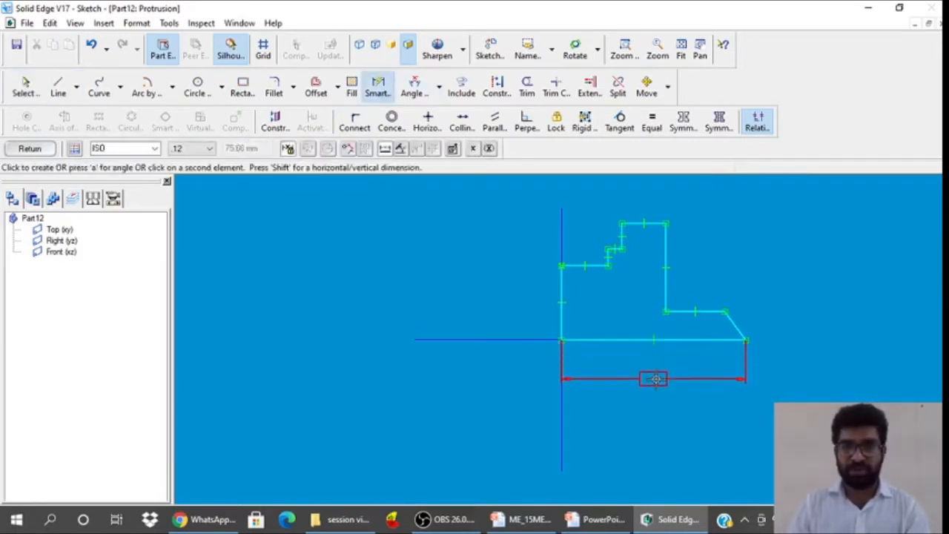
click(655, 379)
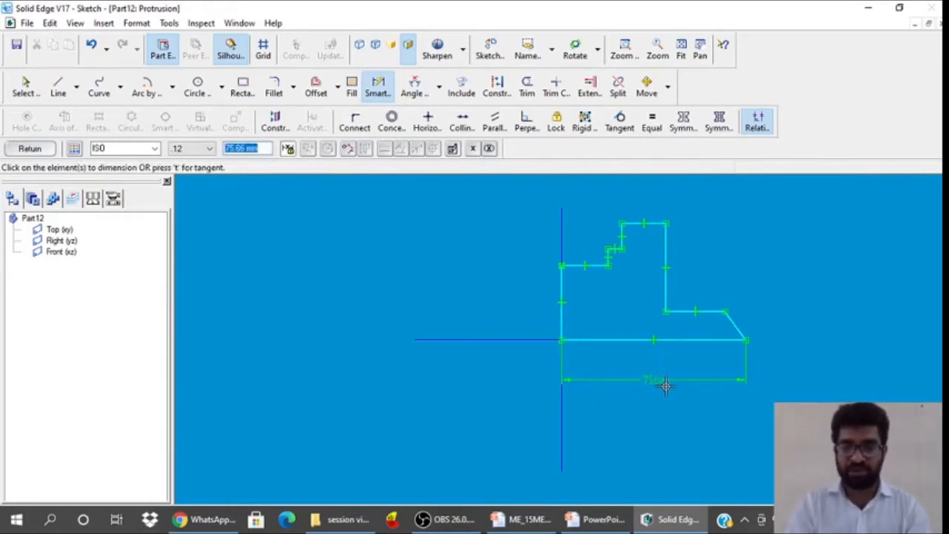
text(84)
key(Return)
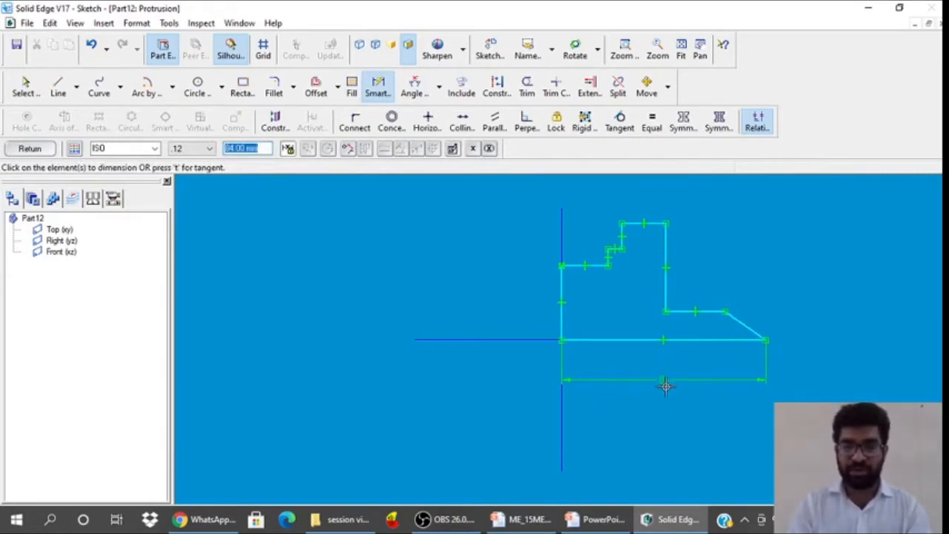
Dimension the base's slanted end edge with a height of 14 mm and a horizontal offset of 4 mm
click(728, 321)
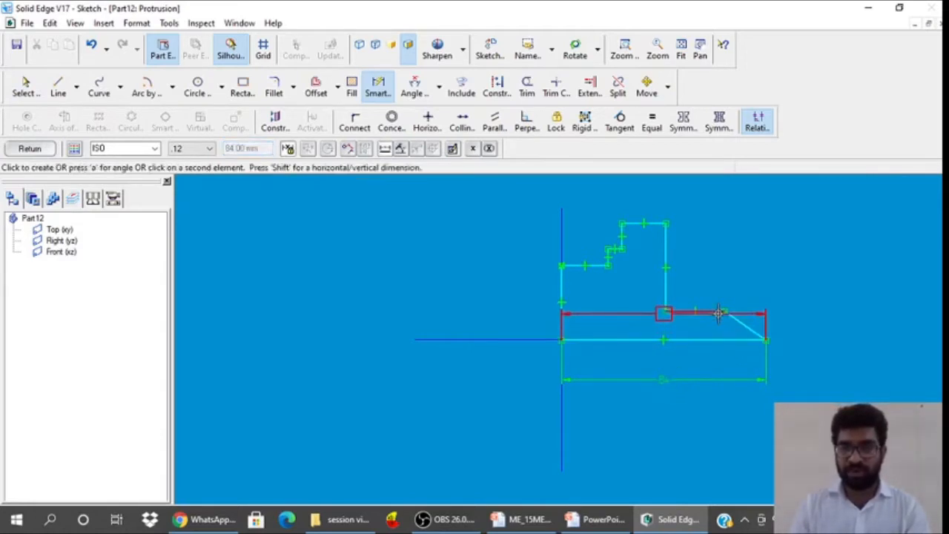
click(814, 318)
text(14)
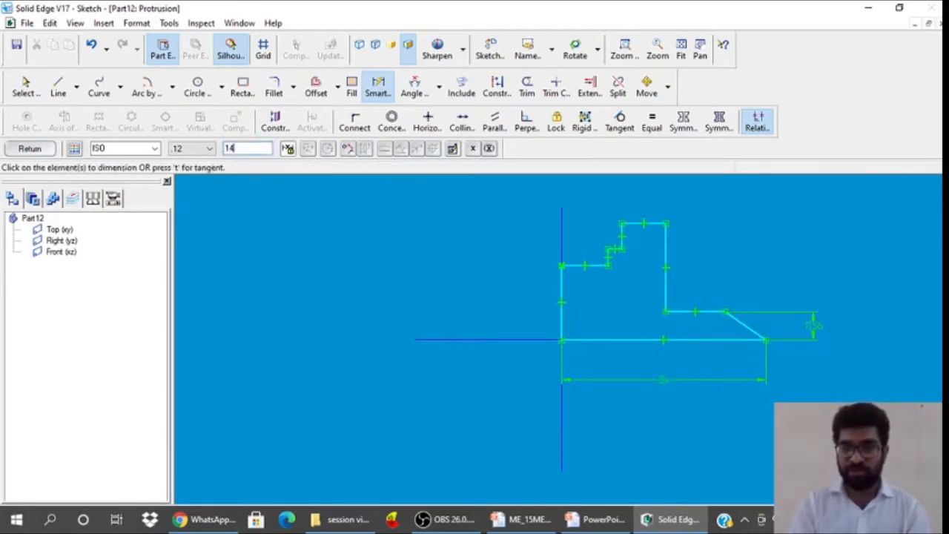
key(Return)
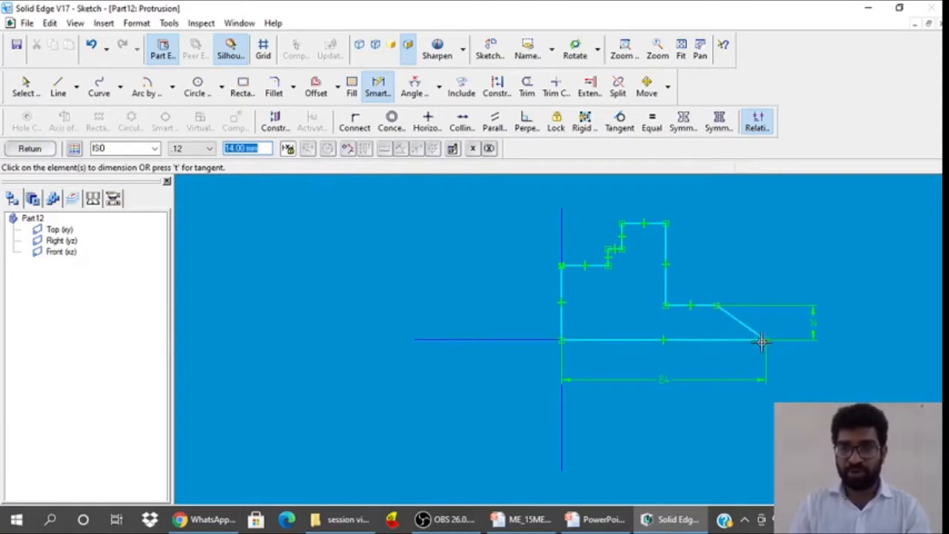
click(760, 335)
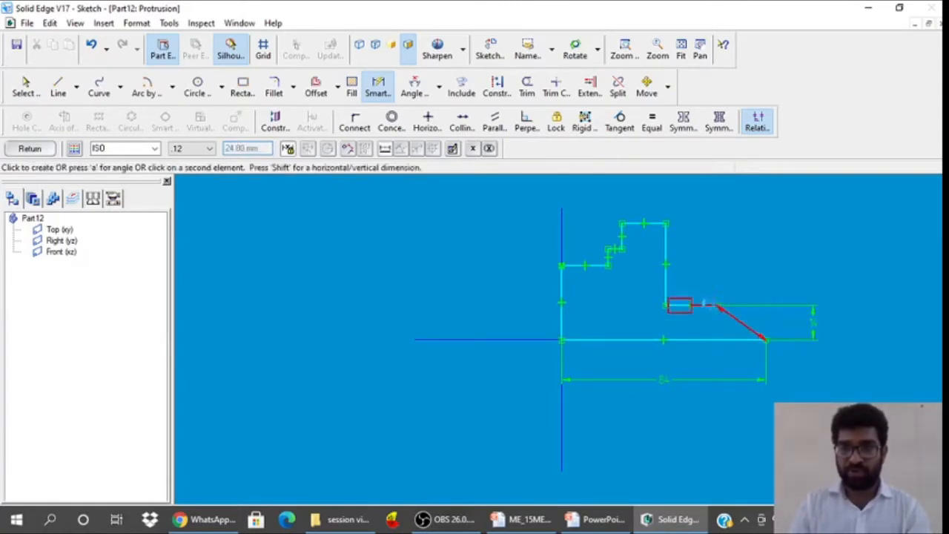
click(748, 265)
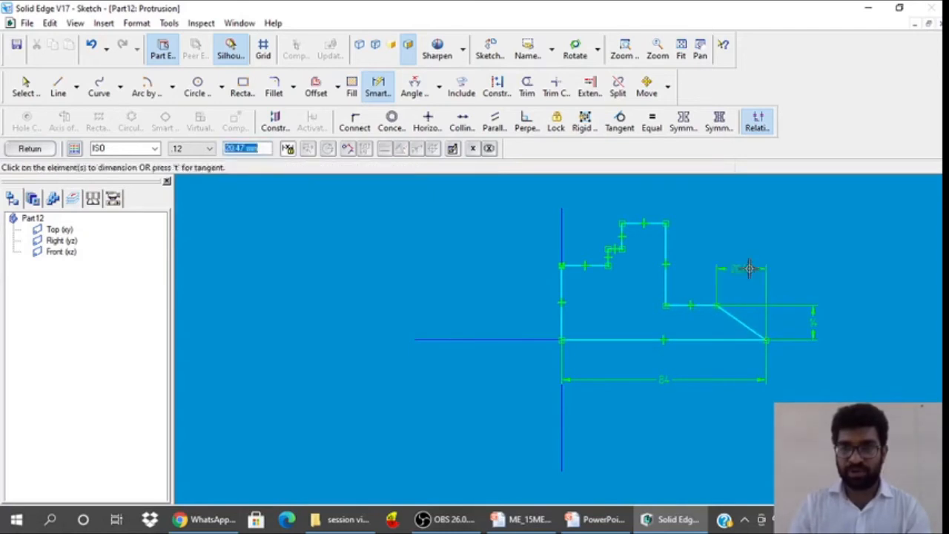
text(4)
key(Return)
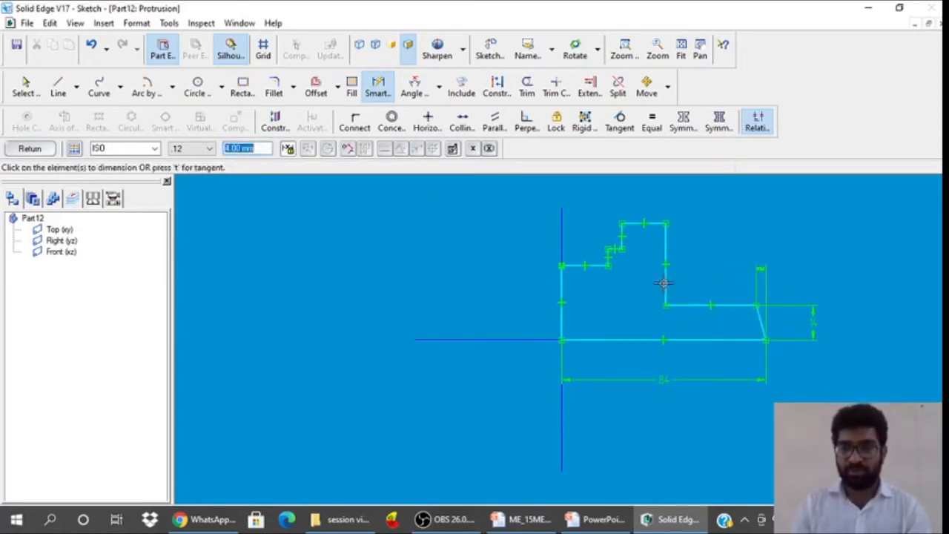
Dimension from the vertical axis to the upright's outer edge, check the body drawing in PowerPoint, and set the distance to 43 mm in Solid Edge
click(561, 295)
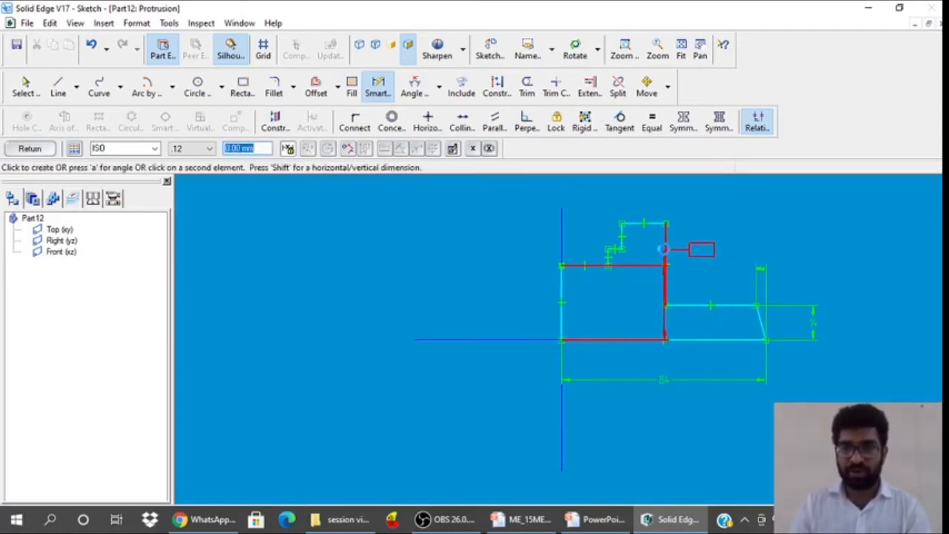
click(664, 248)
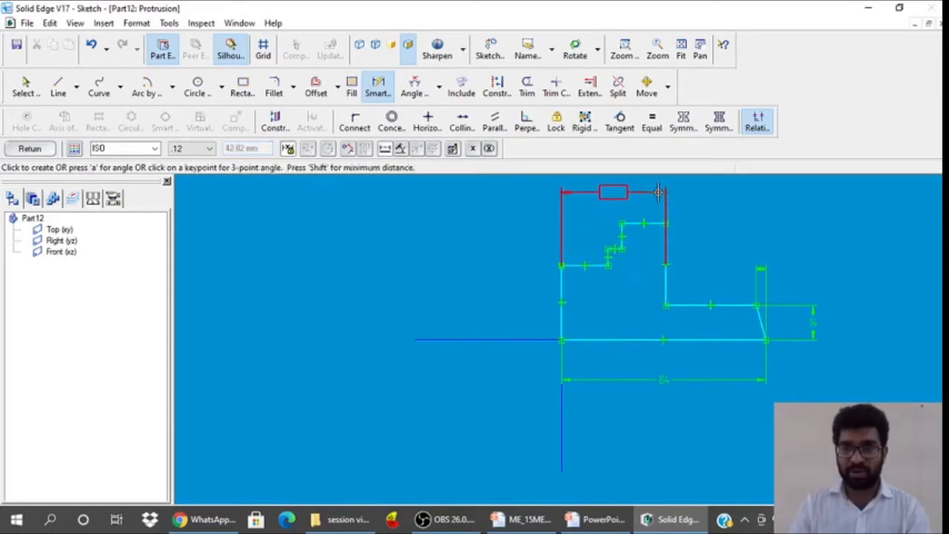
click(658, 192)
click(605, 518)
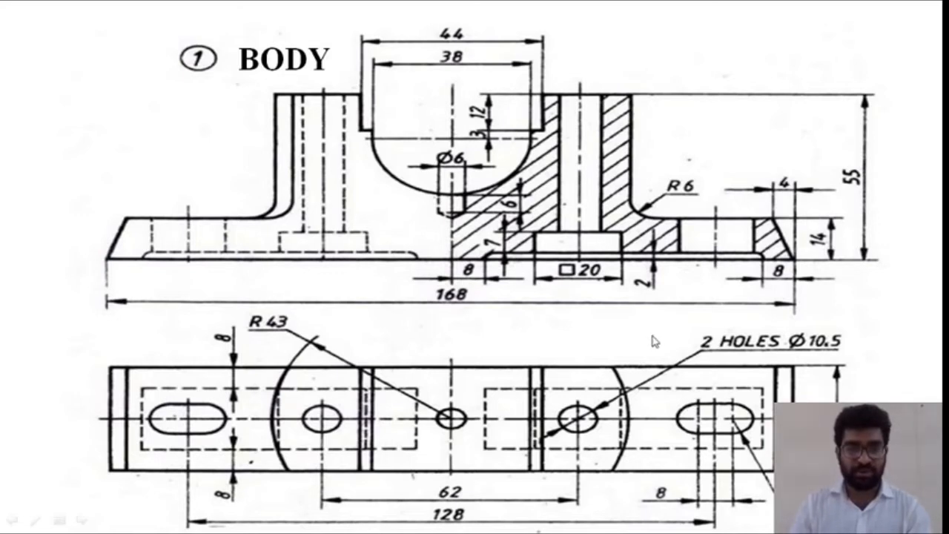
click(671, 518)
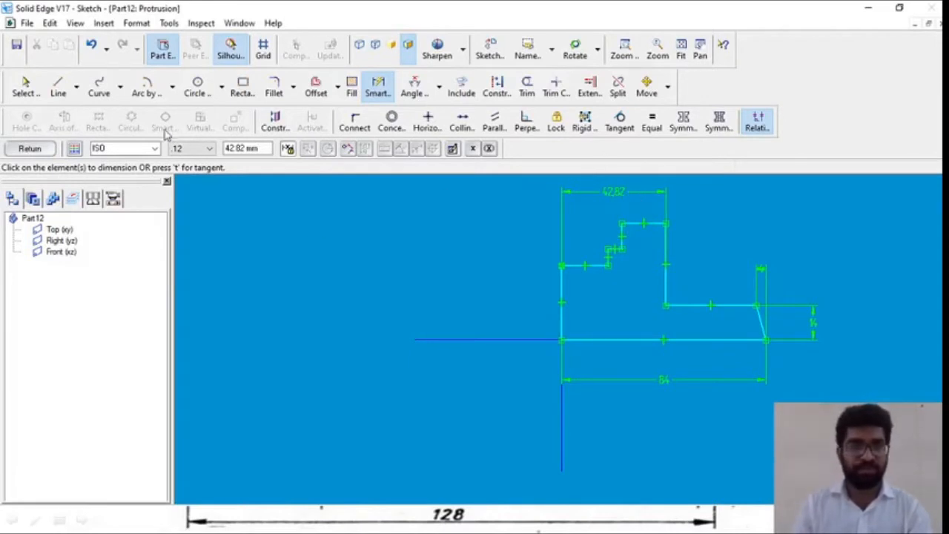
click(245, 148)
text(43)
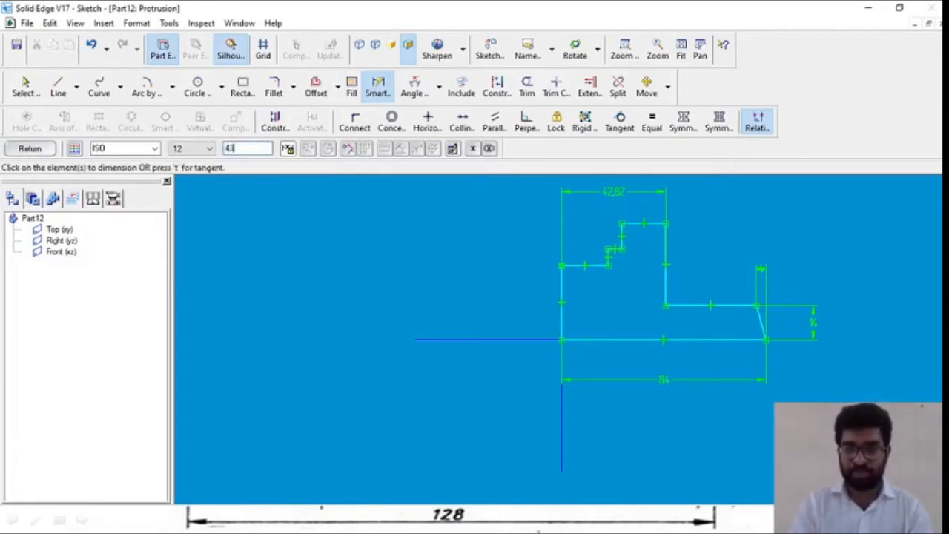
key(Return)
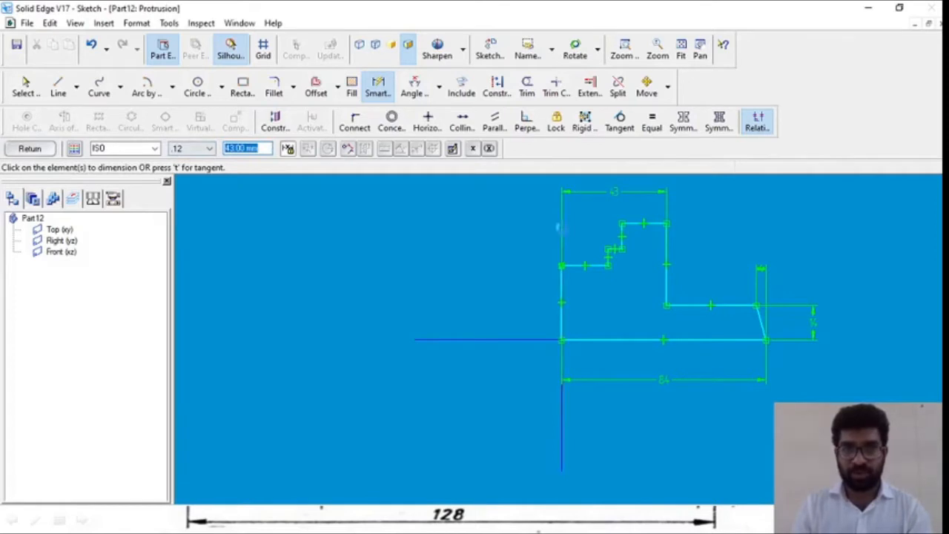
Dimension the distance from the vertical axis to the upper step's vertical edge as 22 mm
click(561, 229)
click(621, 232)
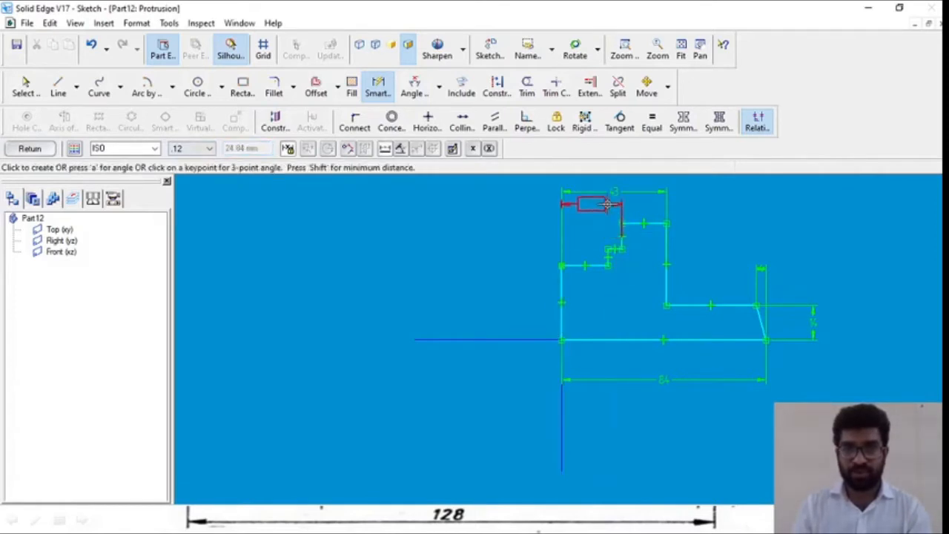
click(606, 204)
text(22)
key(Return)
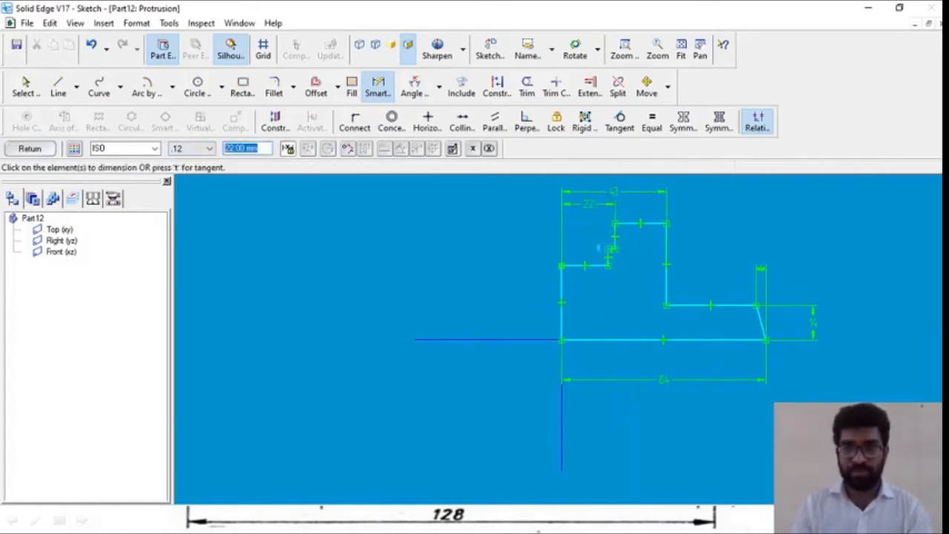
Dimension the distance from the vertical axis to the lower step's vertical edge as 19 mm
click(561, 244)
click(607, 250)
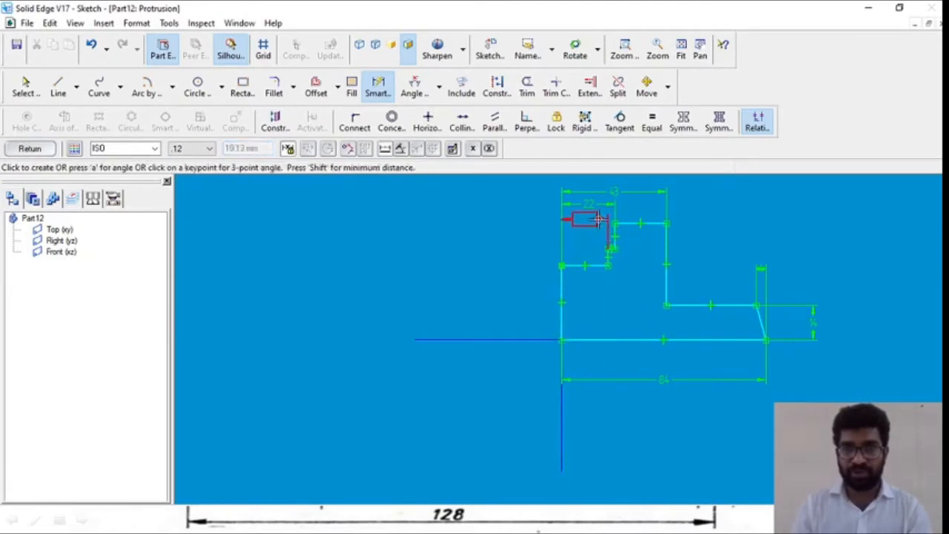
click(598, 219)
text(19)
key(Return)
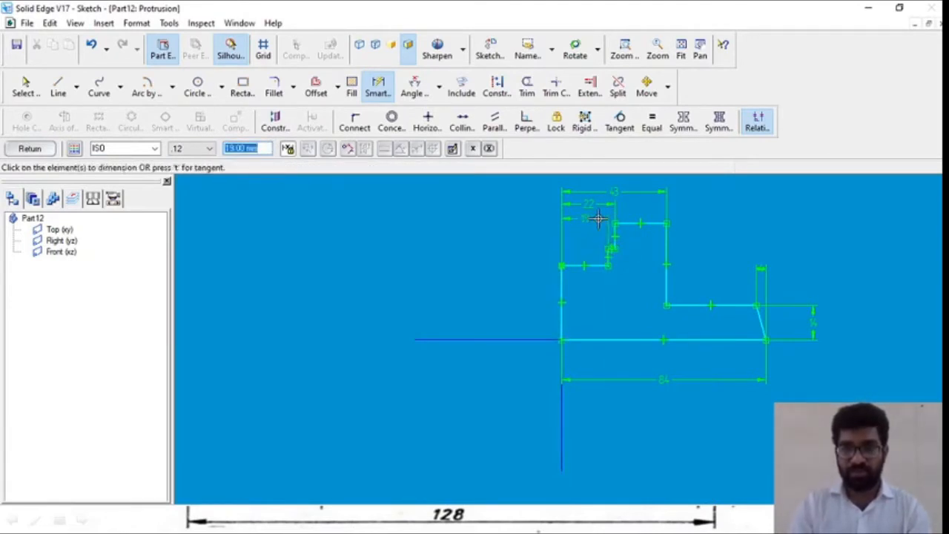
Dimension the heights of the two inner steps, 12 mm for the upper one and 3 mm for the lower one
click(616, 237)
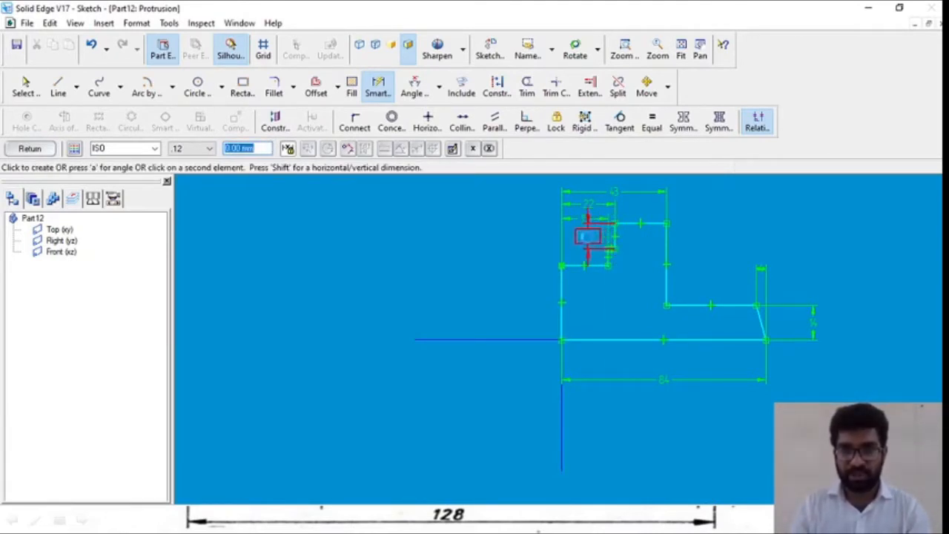
click(528, 234)
text(12)
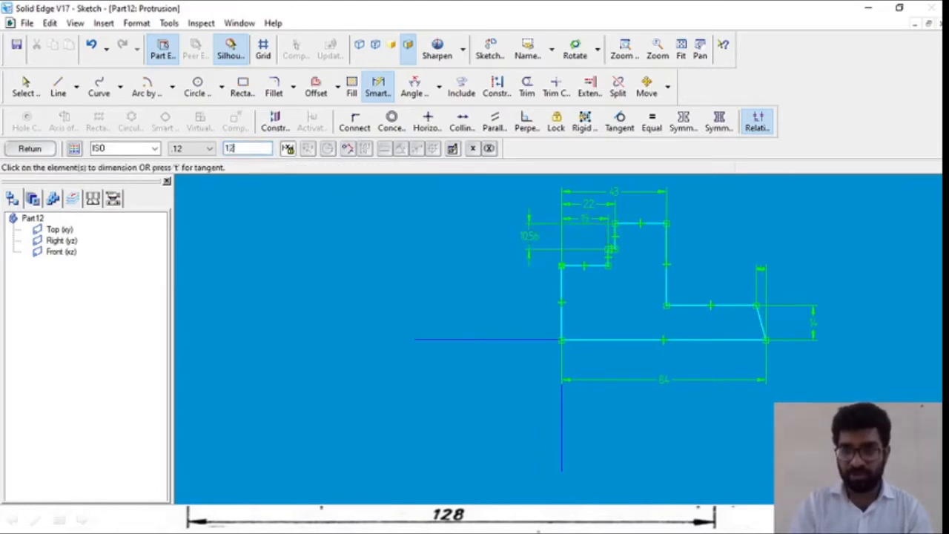
key(Return)
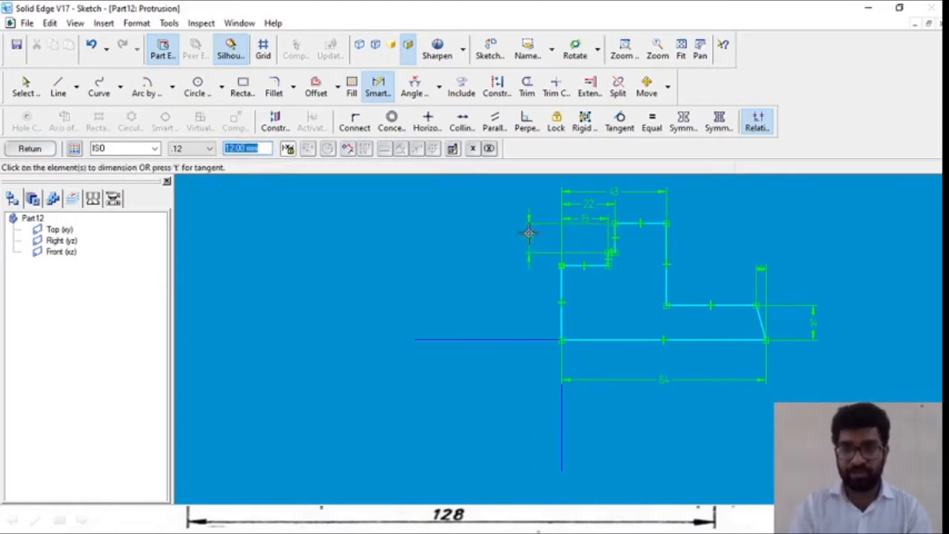
click(608, 259)
click(464, 258)
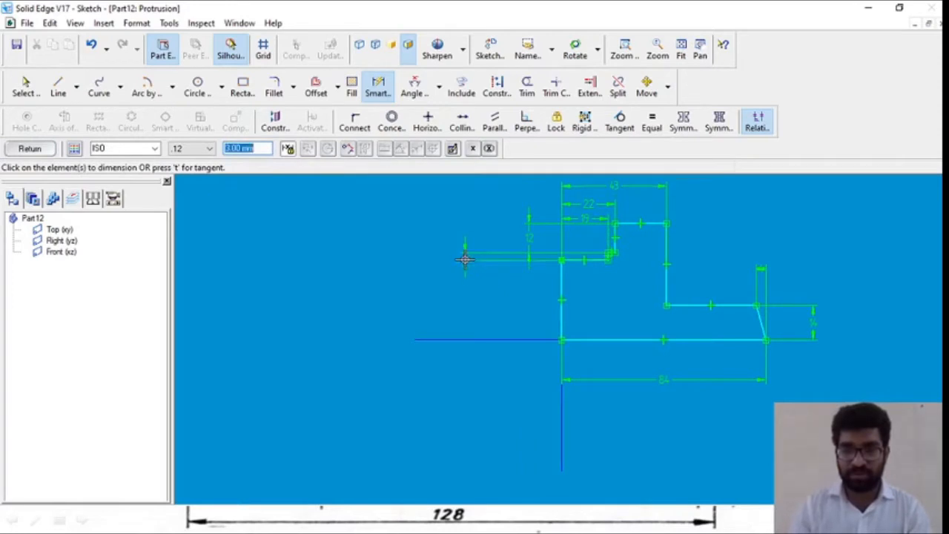
Dimension the overall height from the base line to the upright's top edge as 55 mm
click(666, 339)
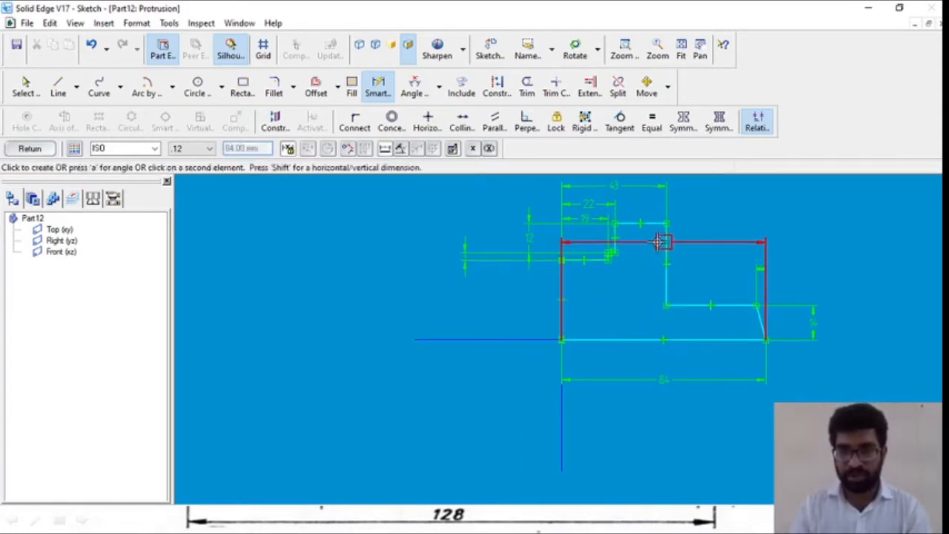
click(663, 224)
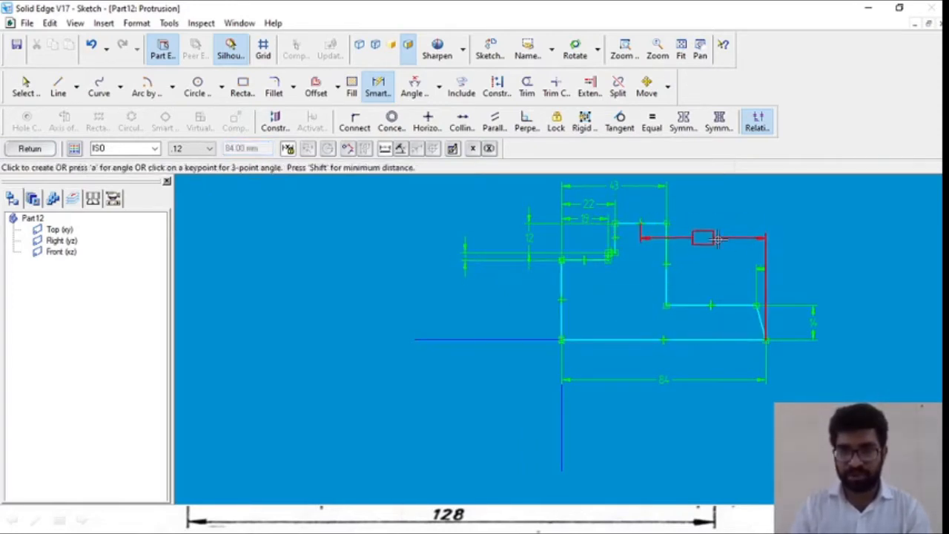
click(845, 250)
text(55)
key(Return)
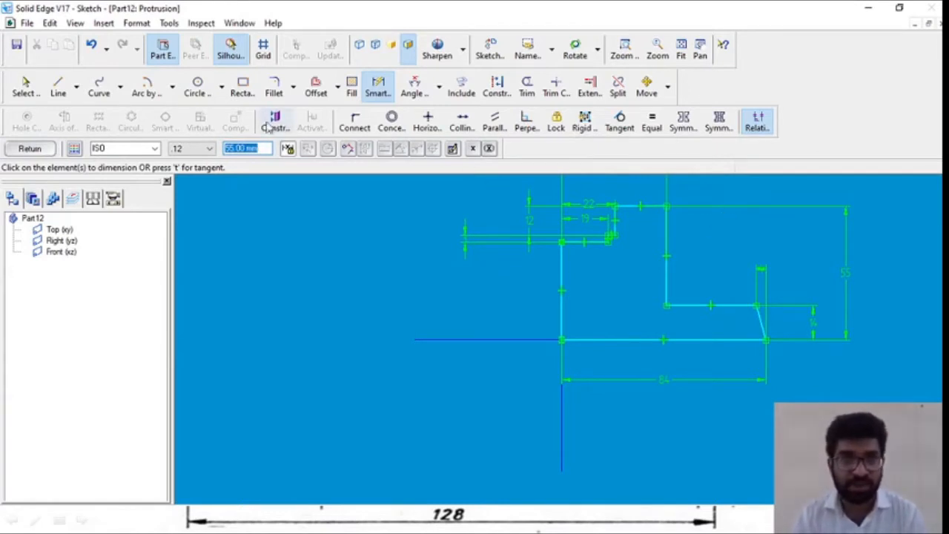
Draw a 90° arc of 19 mm radius by centre and endpoints, from the lower step's edge to the vertical axis line
click(152, 95)
click(189, 146)
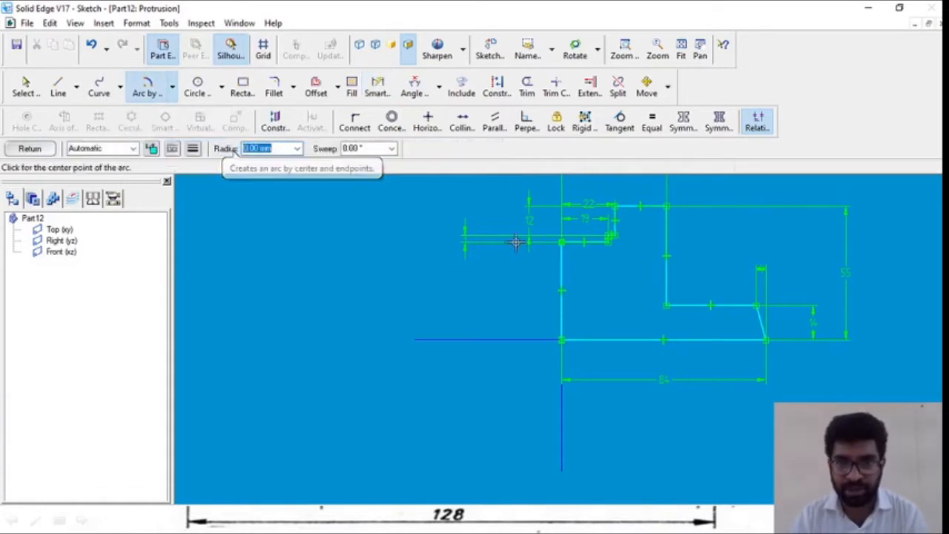
click(562, 242)
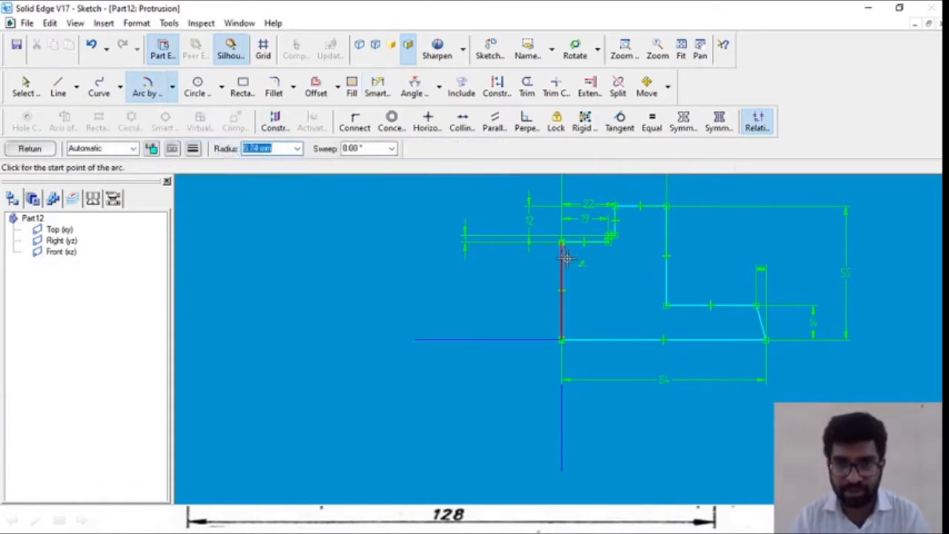
click(608, 242)
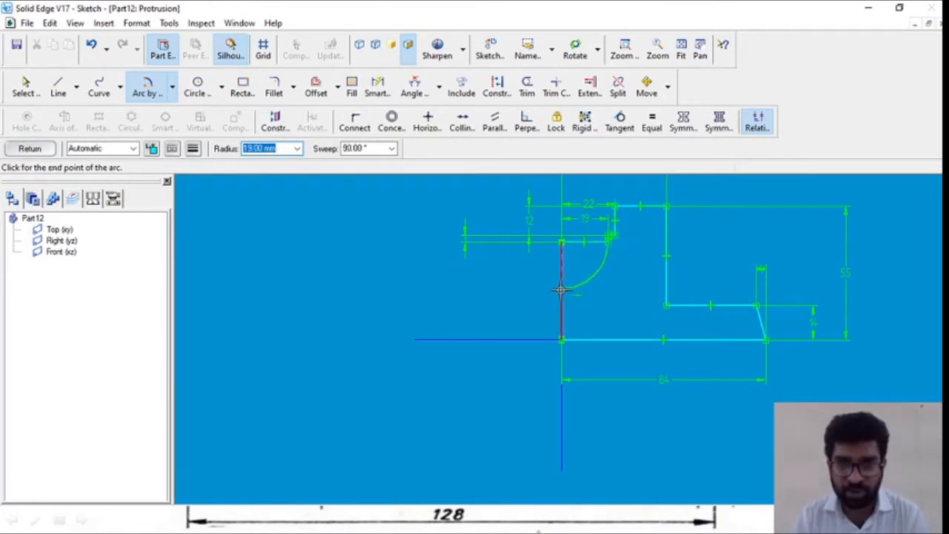
click(561, 290)
click(26, 87)
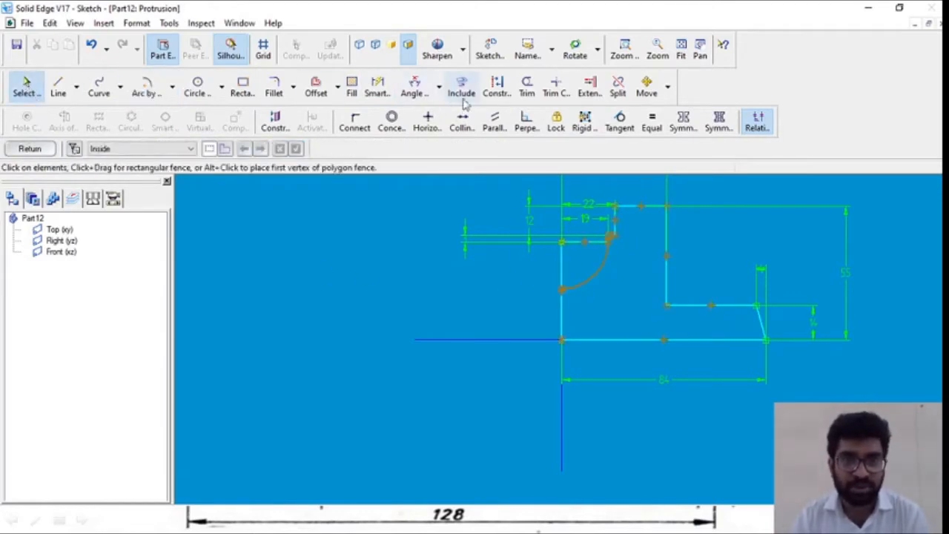
Trim away the vertical axis line above the arc and the 19 mm horizontal line enclosing it
click(527, 86)
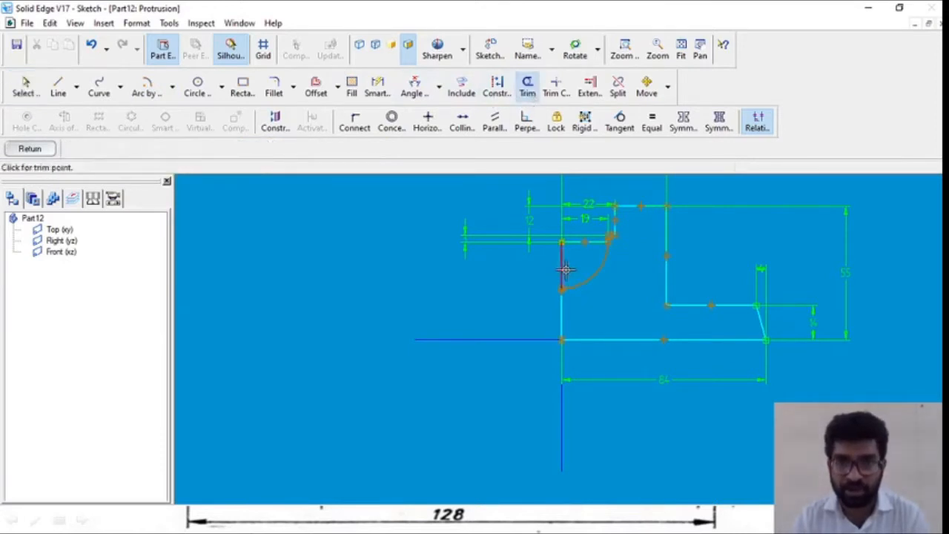
click(565, 270)
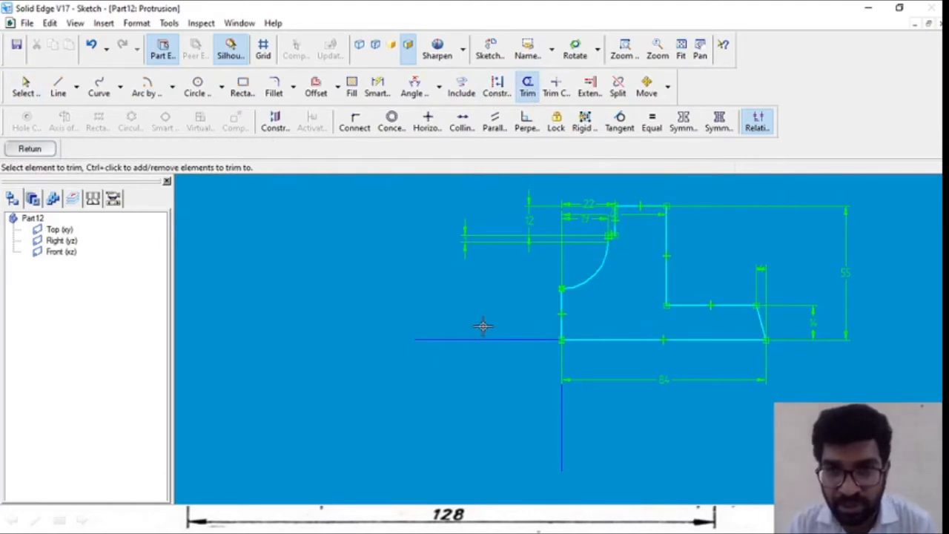
click(26, 88)
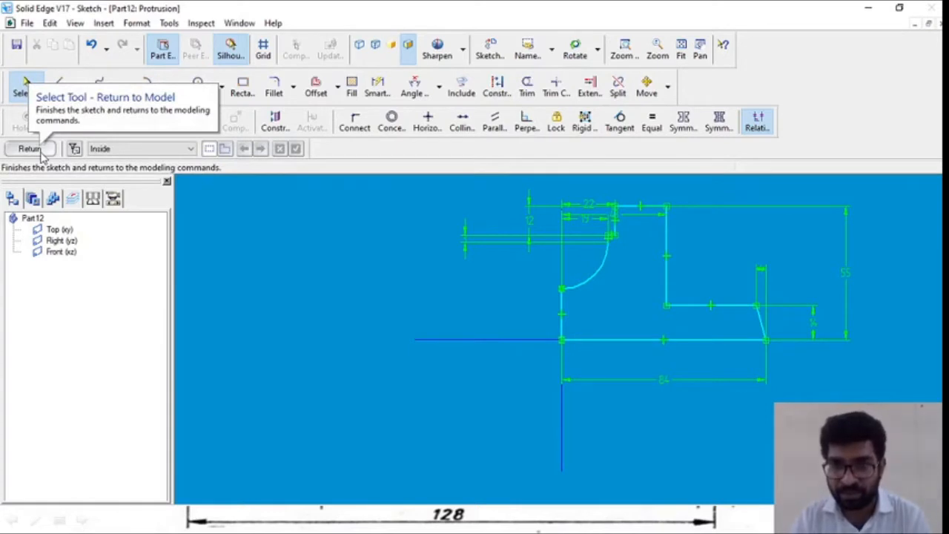
Try to finish the profile sketch and return to the part model, and dismiss the profile error report
click(42, 151)
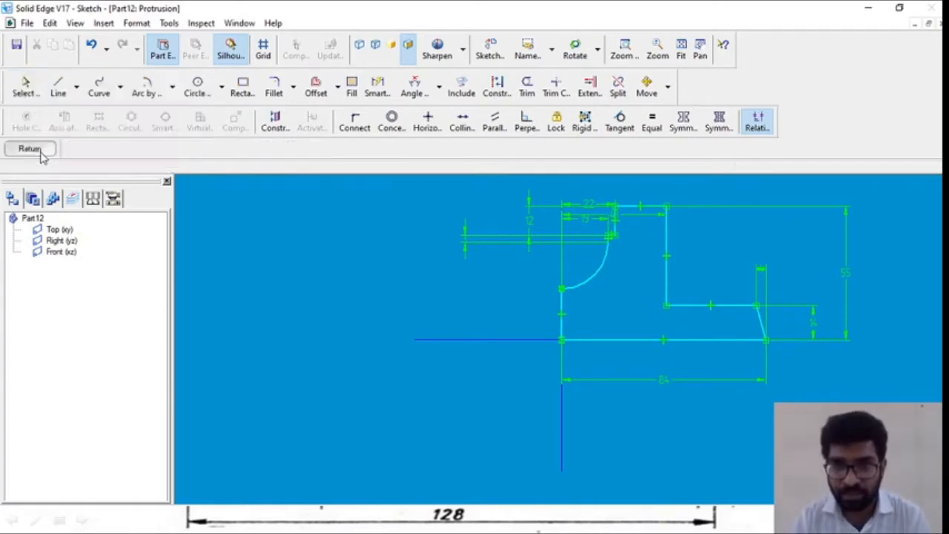
click(84, 216)
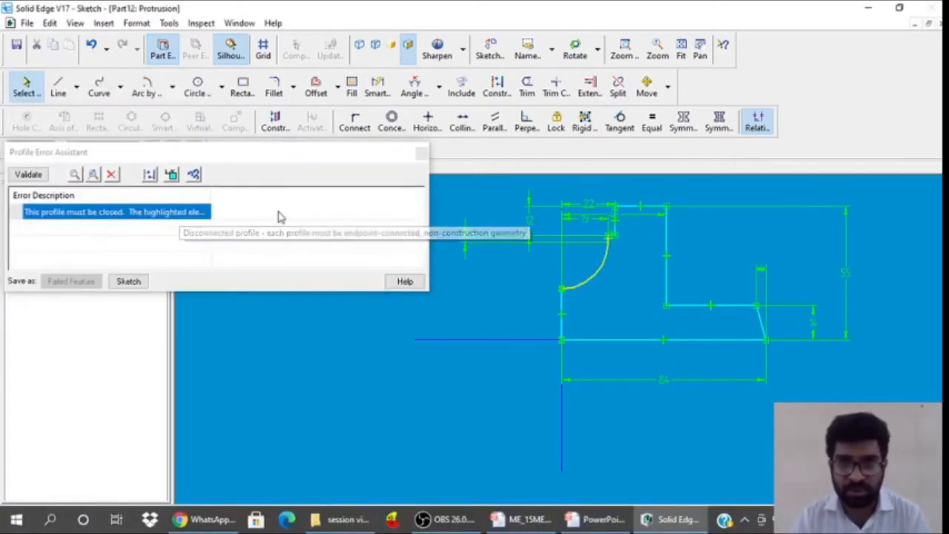
click(420, 156)
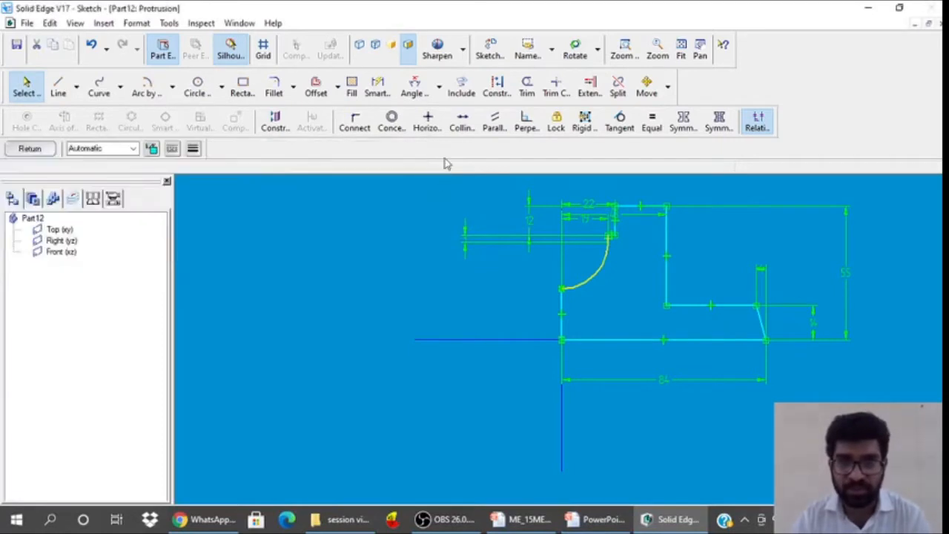
Connect the arc's upper endpoint to the lower end of the short vertical step line and finish the profile sketch
click(625, 49)
drag(589, 227, 645, 272)
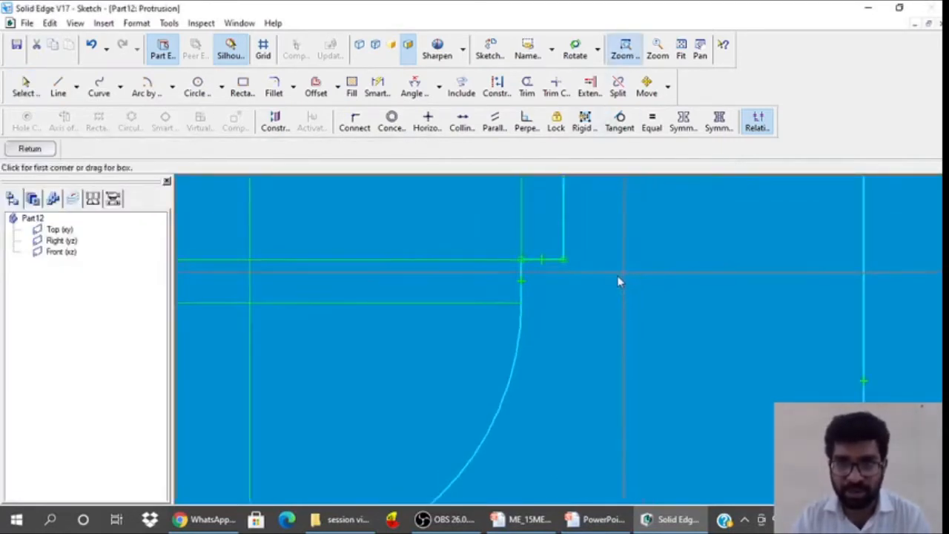
key(Escape)
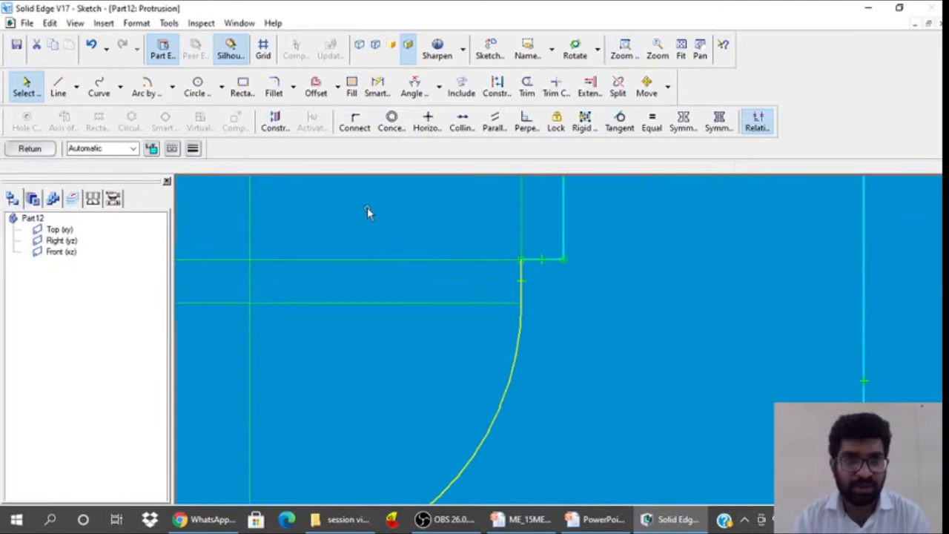
click(355, 121)
click(521, 303)
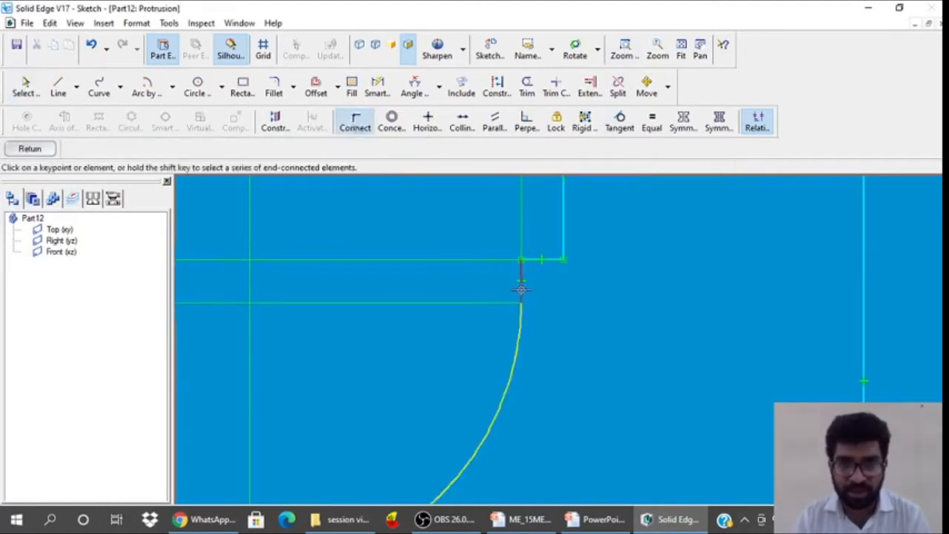
click(522, 302)
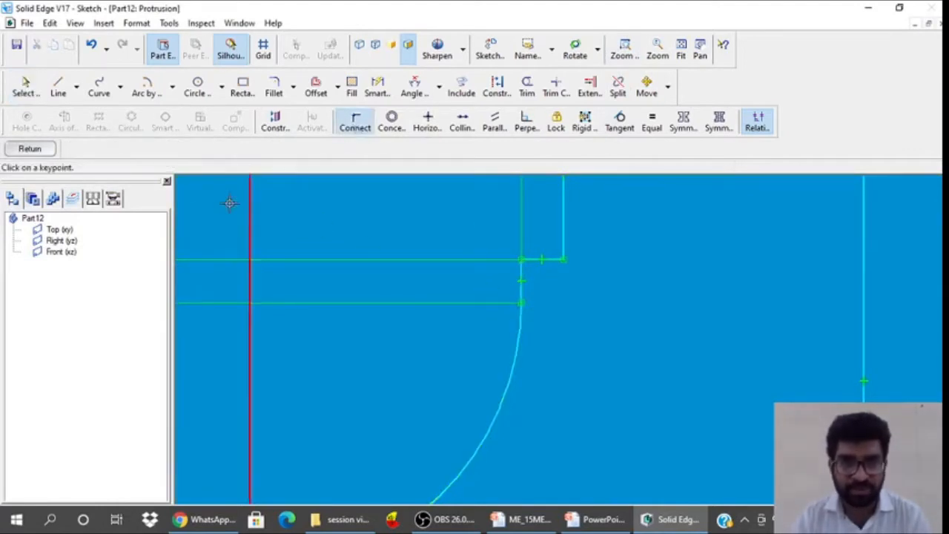
click(28, 151)
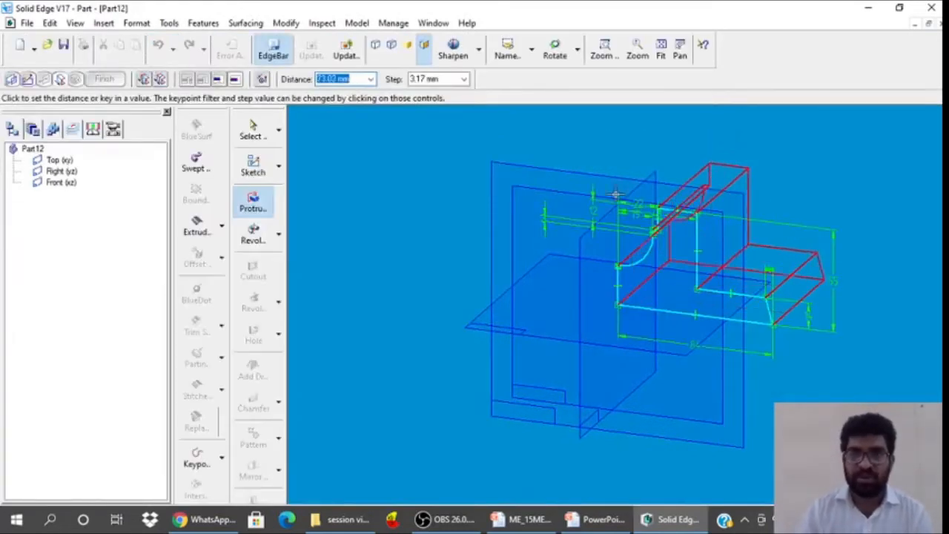
Extrude the half-profile symmetrically about its sketch plane and finish the protrusion
click(159, 80)
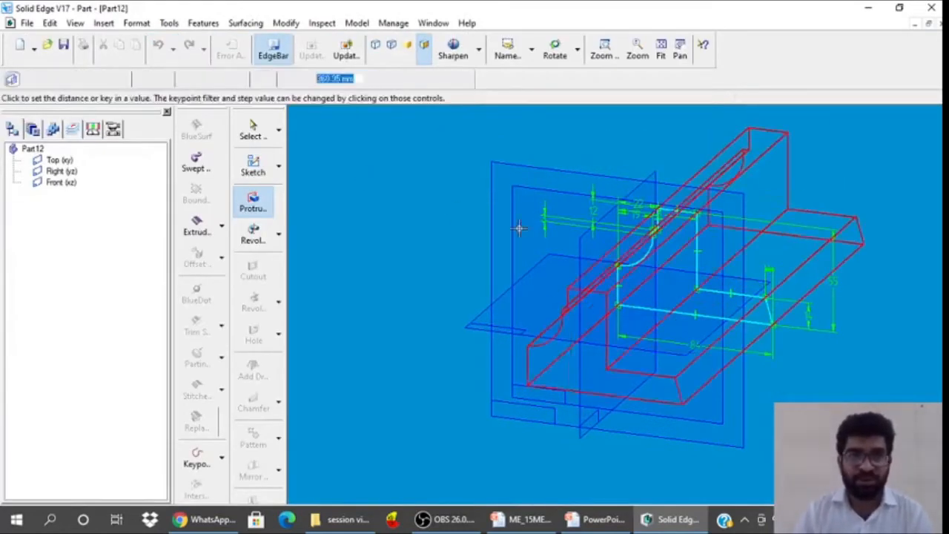
key(Return)
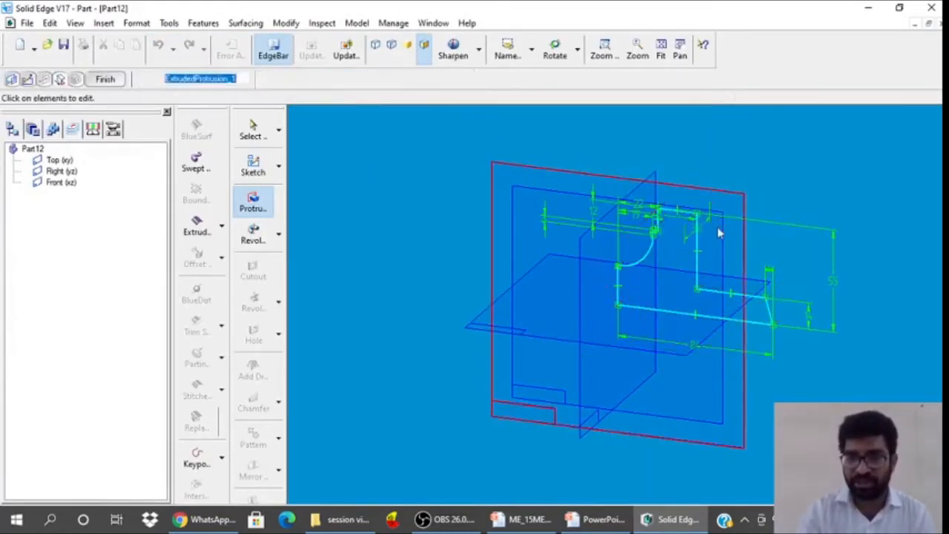
click(114, 84)
click(249, 129)
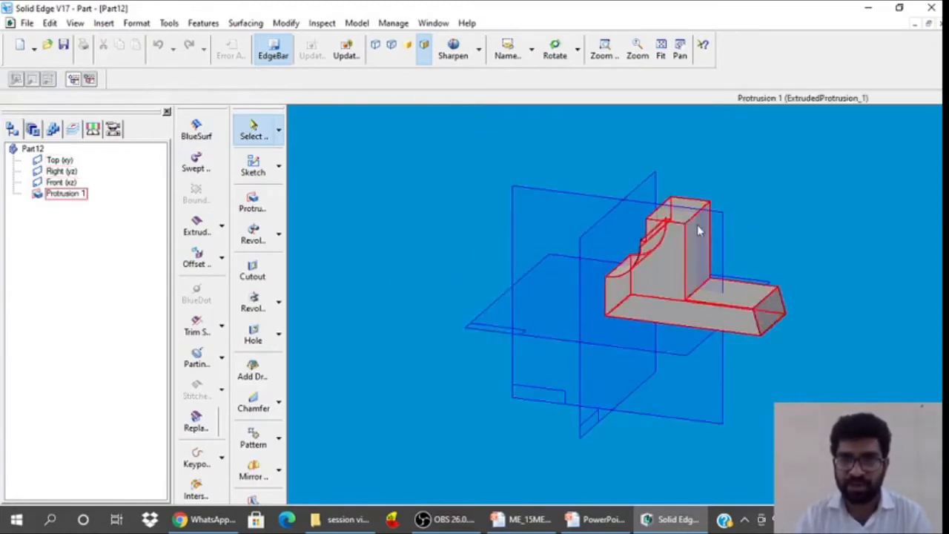
Consult the body's reference drawing and open a Cutout sketch on the upright's top face in Solid Edge
click(598, 519)
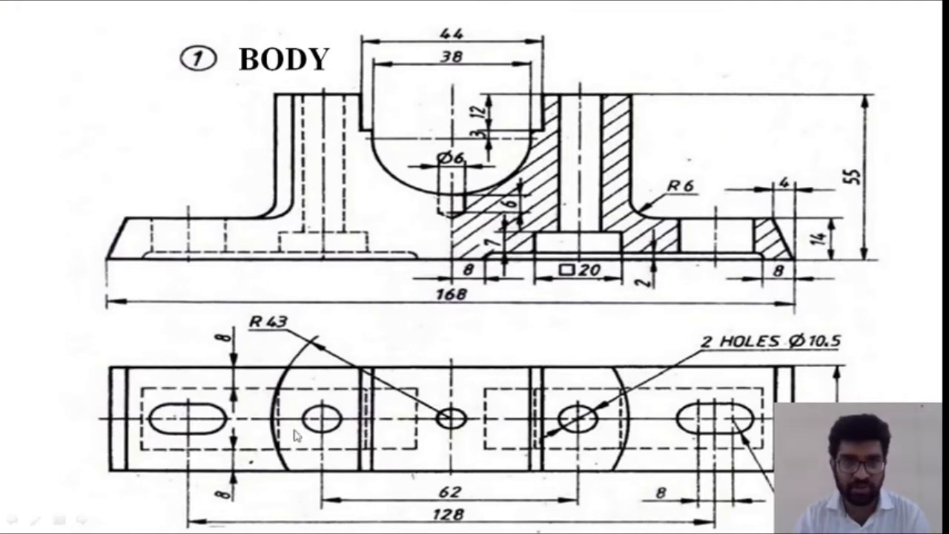
mouse_move(525, 532)
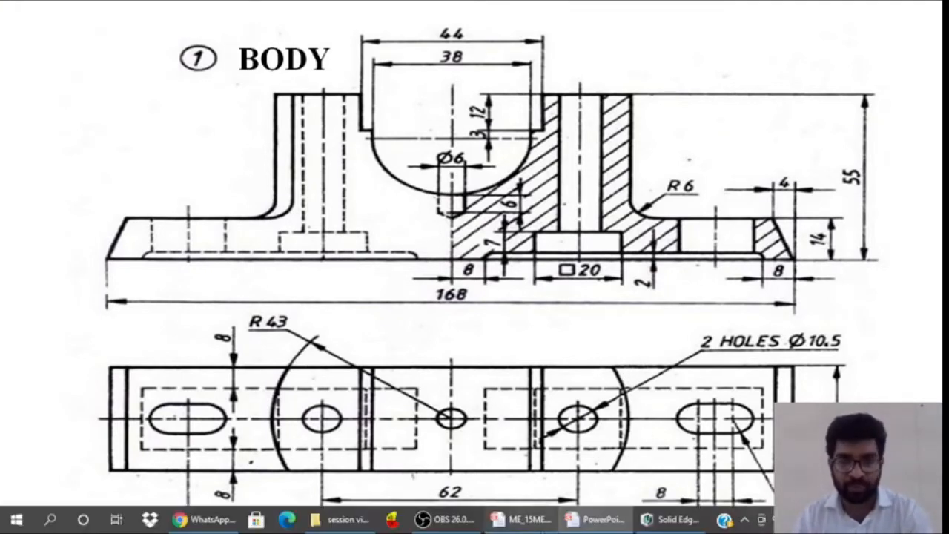
click(665, 522)
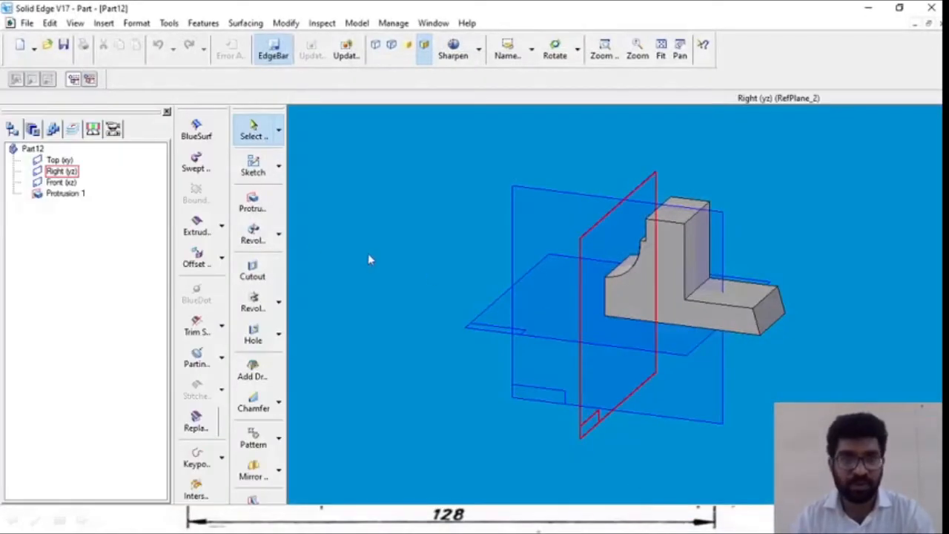
click(253, 272)
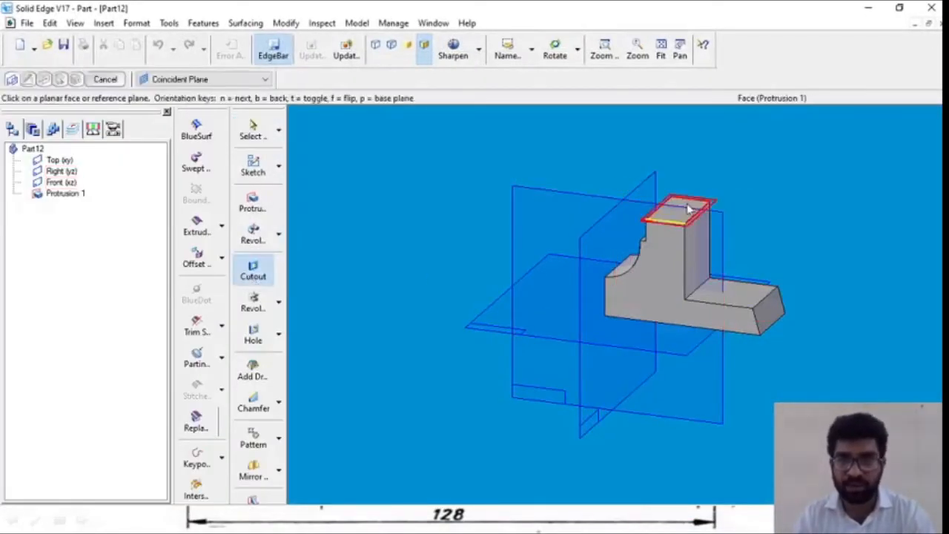
click(682, 207)
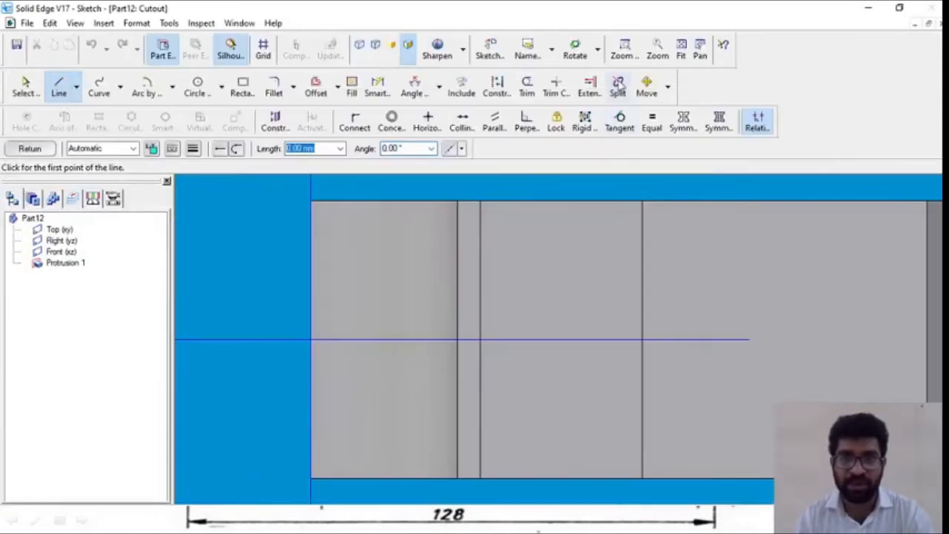
click(682, 49)
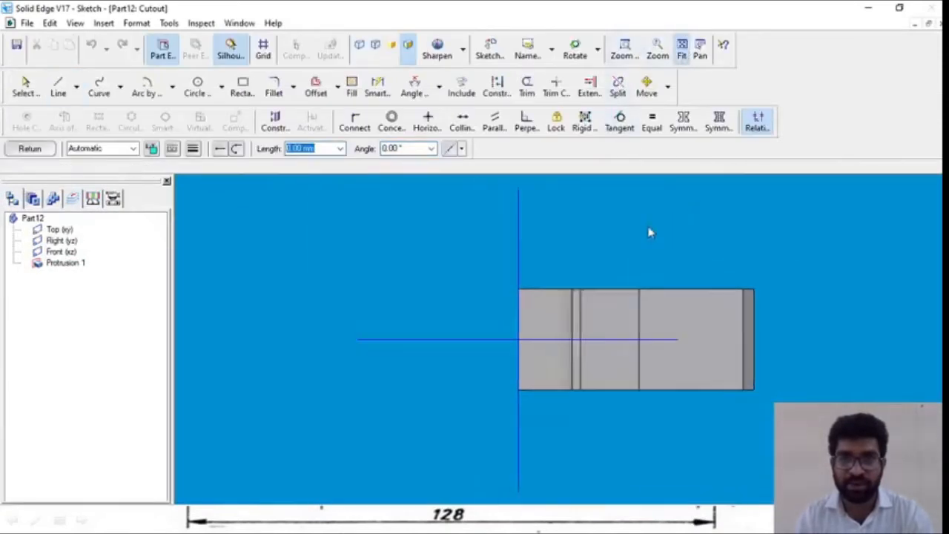
Draw an arc of 43 mm radius centred on the sketch origin, spanning past both long edges of the upright
click(172, 88)
click(174, 145)
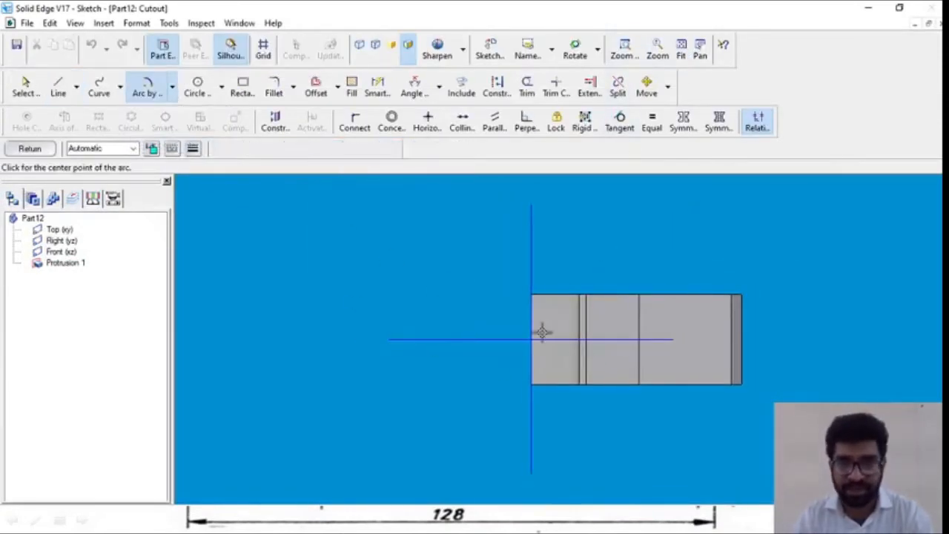
click(532, 339)
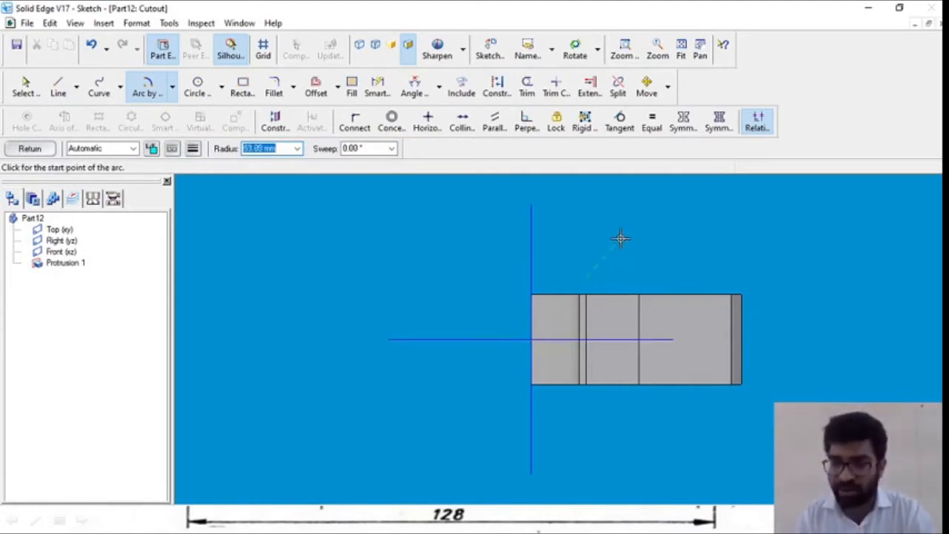
text(43)
key(Tab)
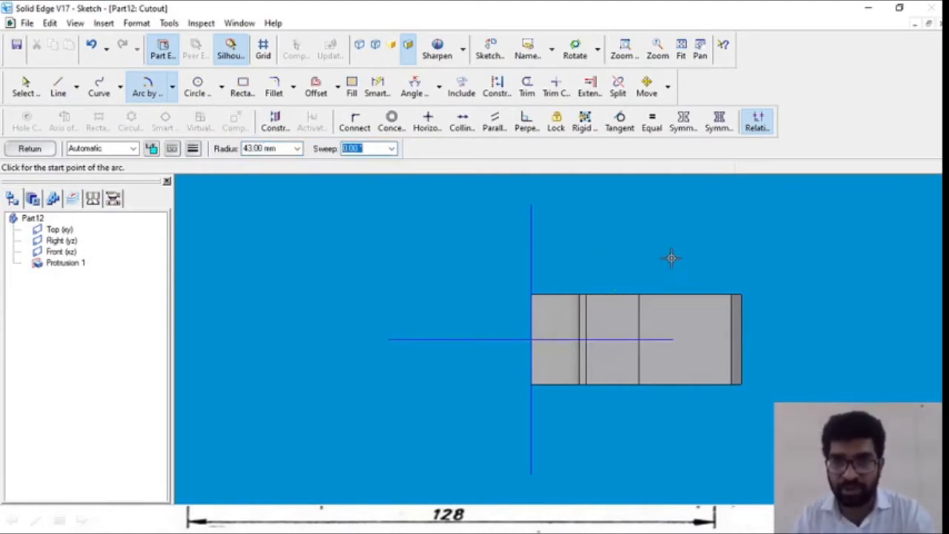
click(623, 282)
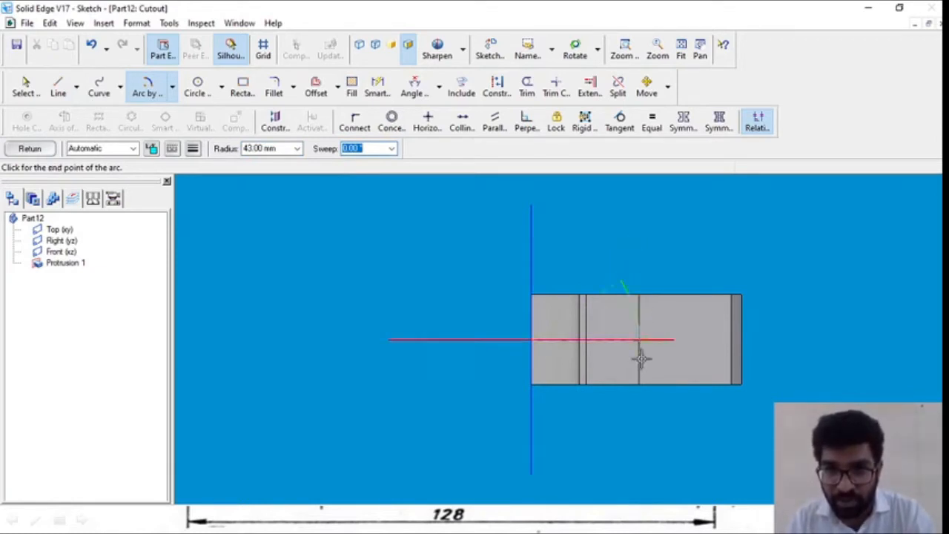
click(623, 399)
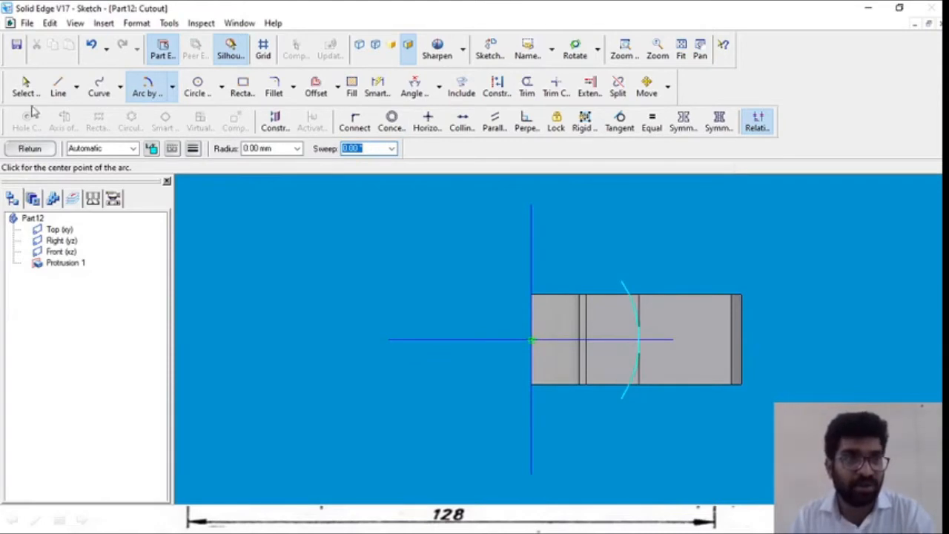
Cut away the upright's material outside the arc down to the base flange's top face and finish the cutout
click(29, 149)
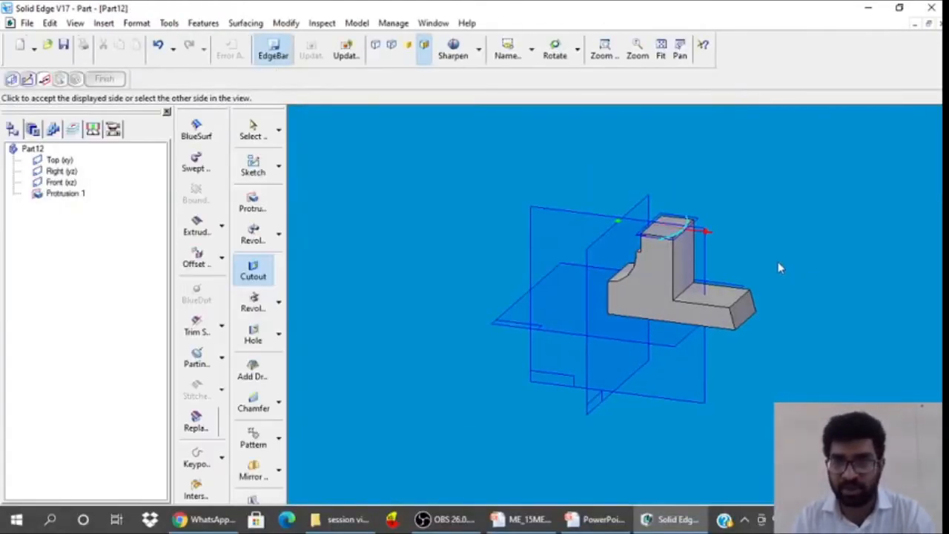
click(801, 268)
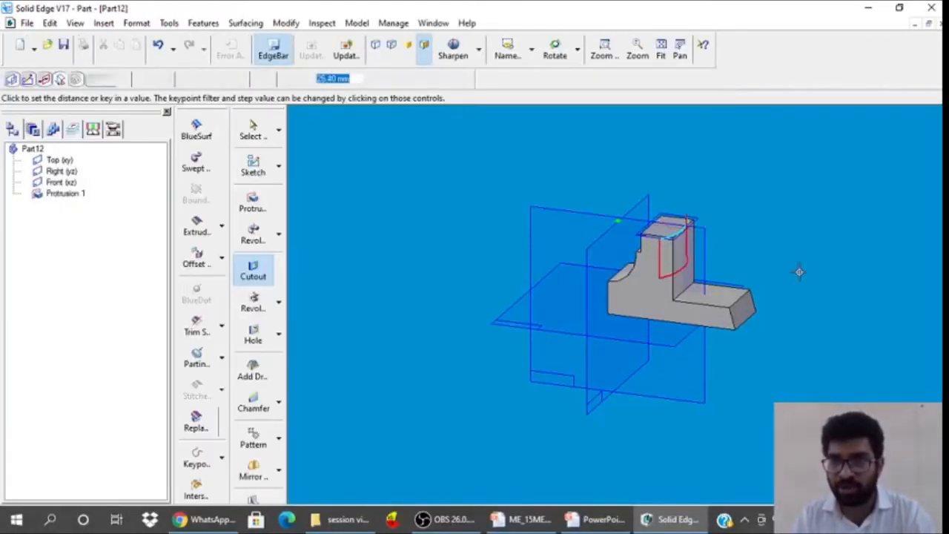
click(729, 305)
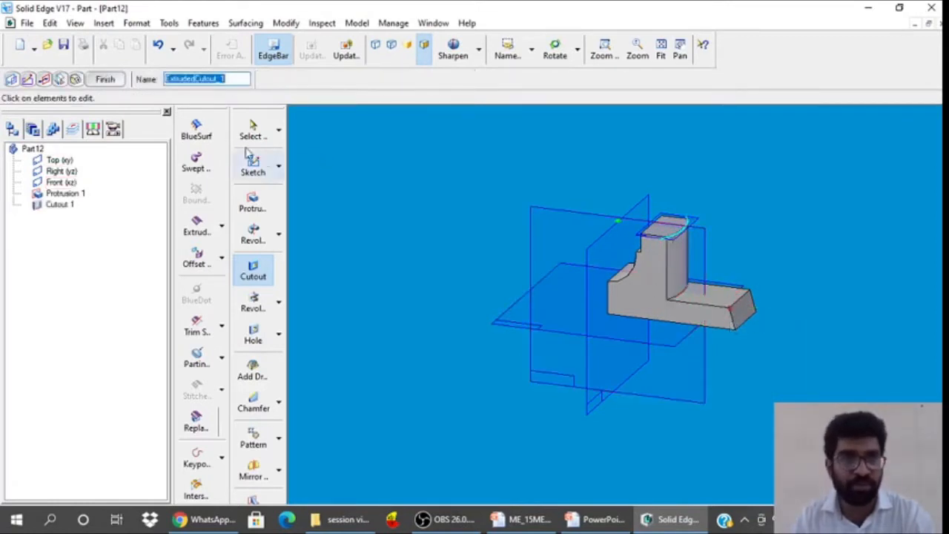
click(105, 79)
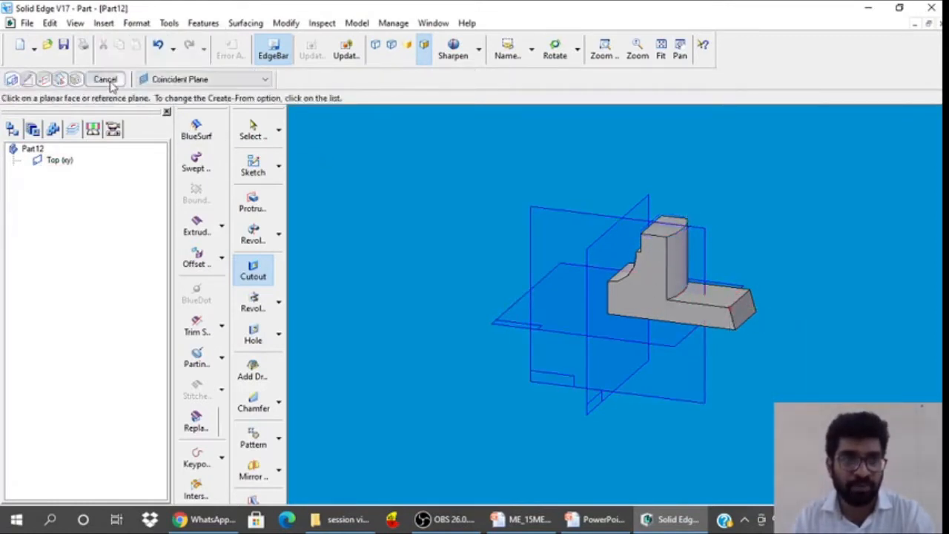
click(252, 132)
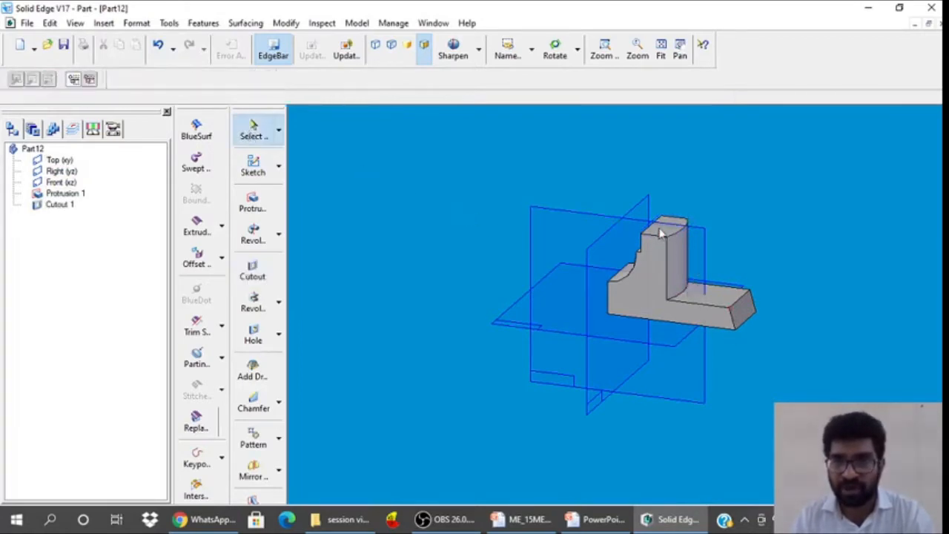
Switch to the presentation showing the body's reference drawing
click(591, 524)
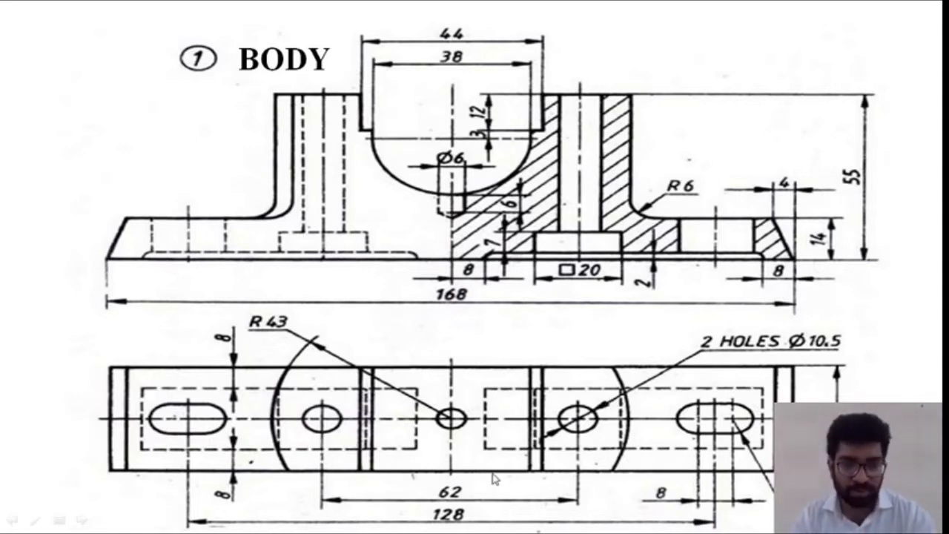
Switch back to Solid Edge and open a Cutout sketch on the base flange's bottom face
click(671, 523)
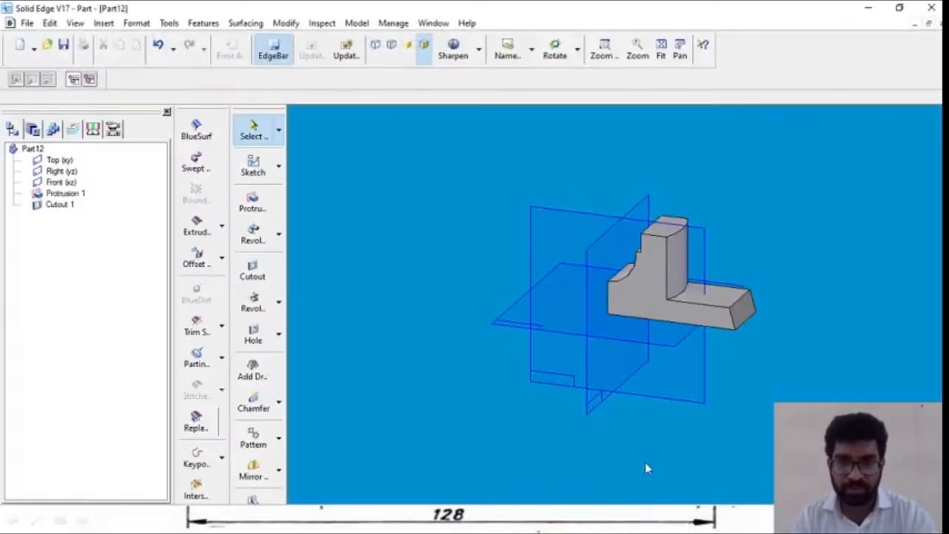
click(253, 270)
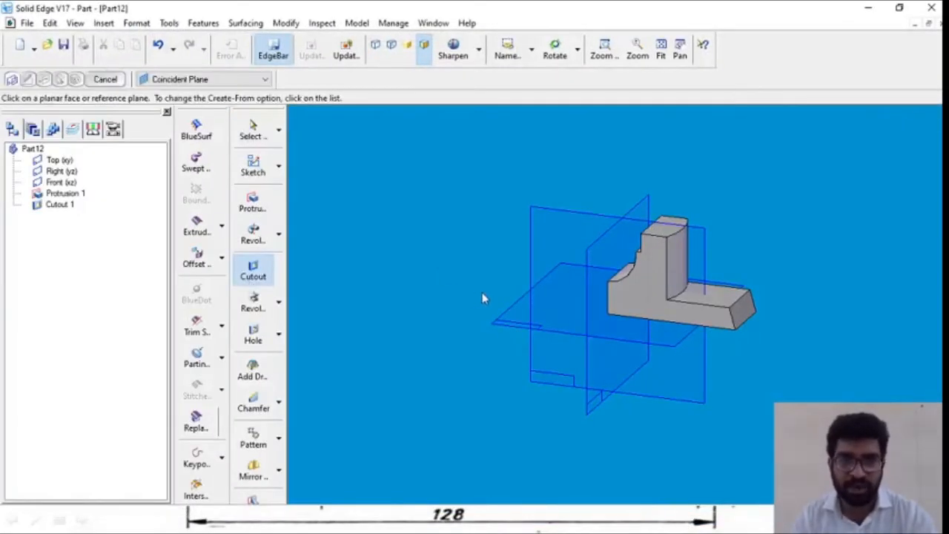
click(667, 304)
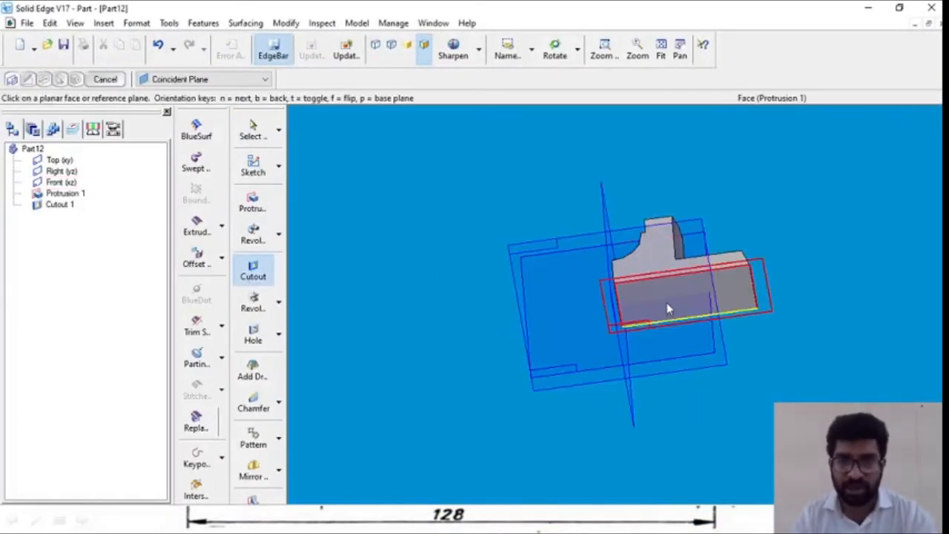
click(667, 303)
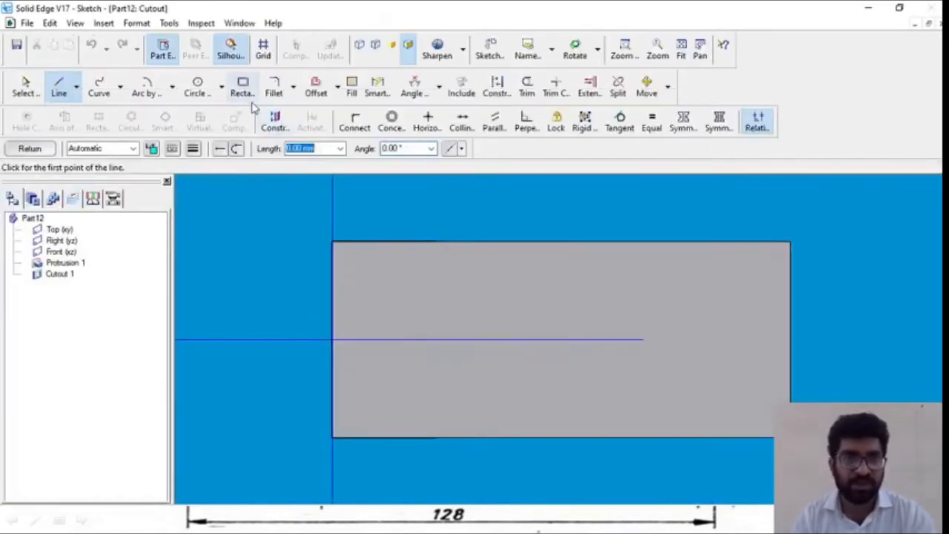
Draw a rectangle inside the base's bottom face, about 6 mm in from its outer end
click(243, 85)
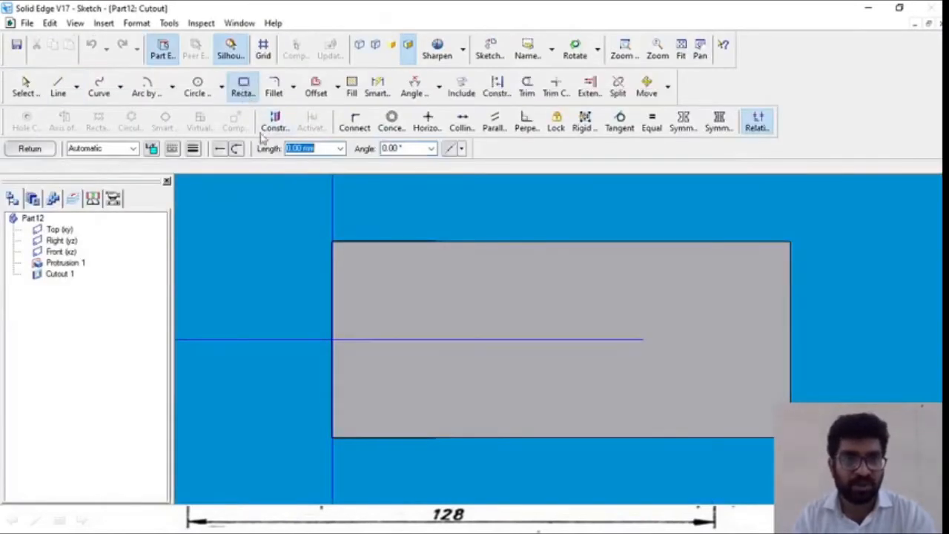
click(753, 275)
click(740, 384)
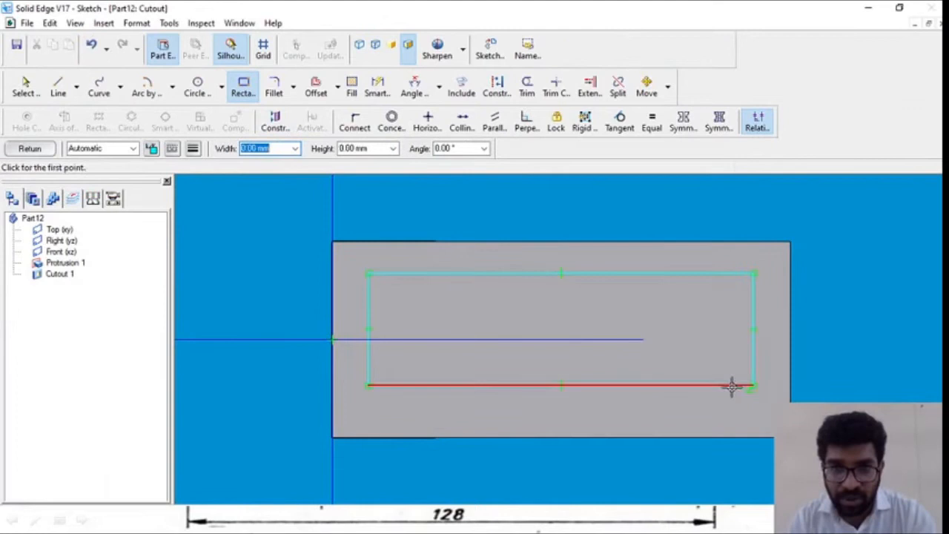
click(25, 84)
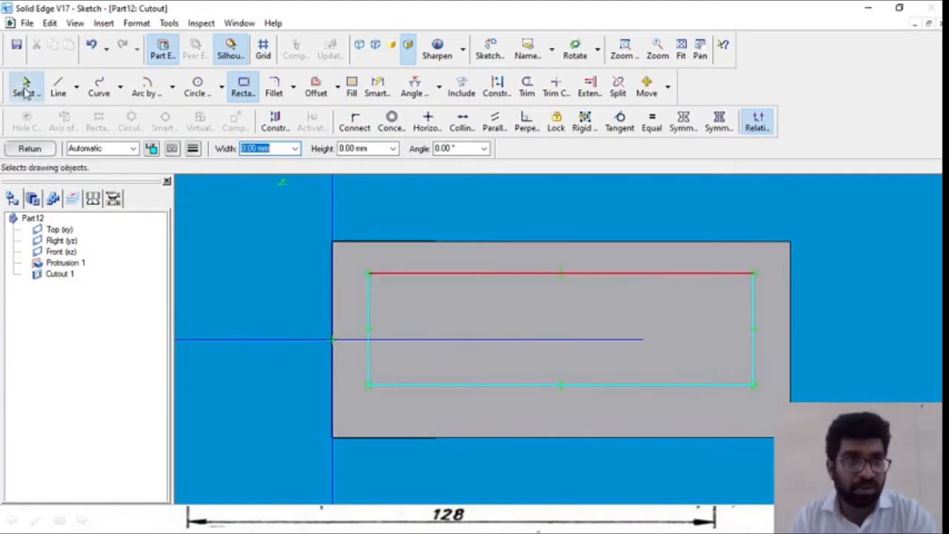
Make the rectangle's two long sides symmetric about the base's lengthwise centre axis
click(719, 126)
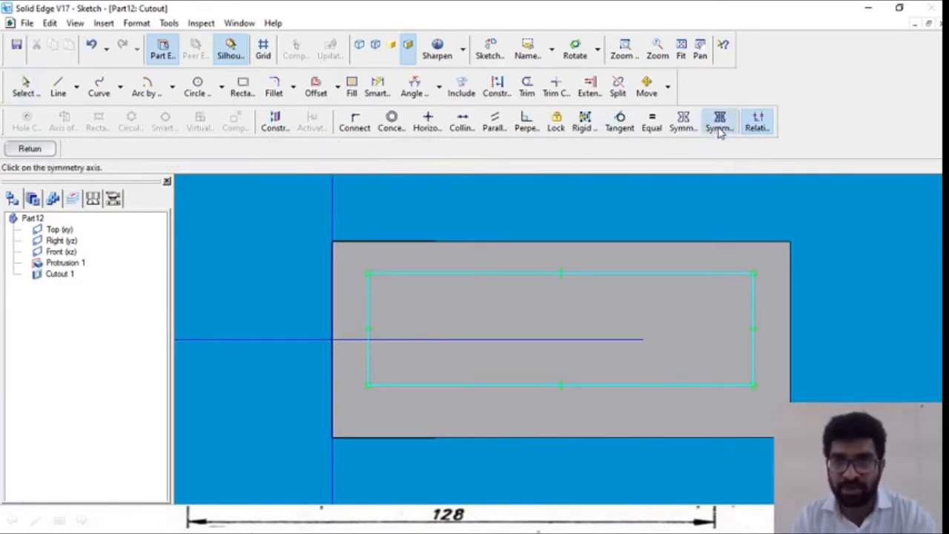
click(600, 339)
click(683, 123)
click(694, 275)
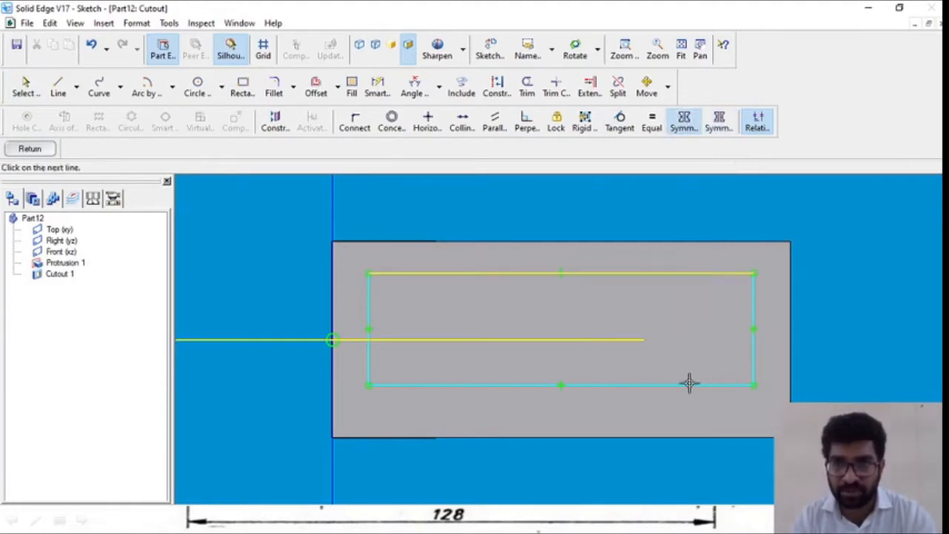
click(702, 384)
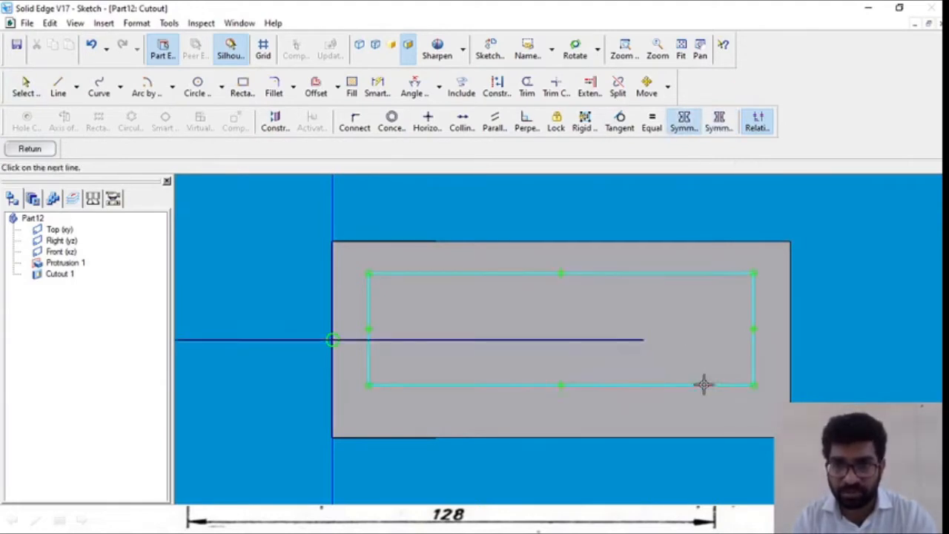
click(26, 86)
Dimension the rectangle's long side 8 mm from the adjacent long edge of the base
click(377, 86)
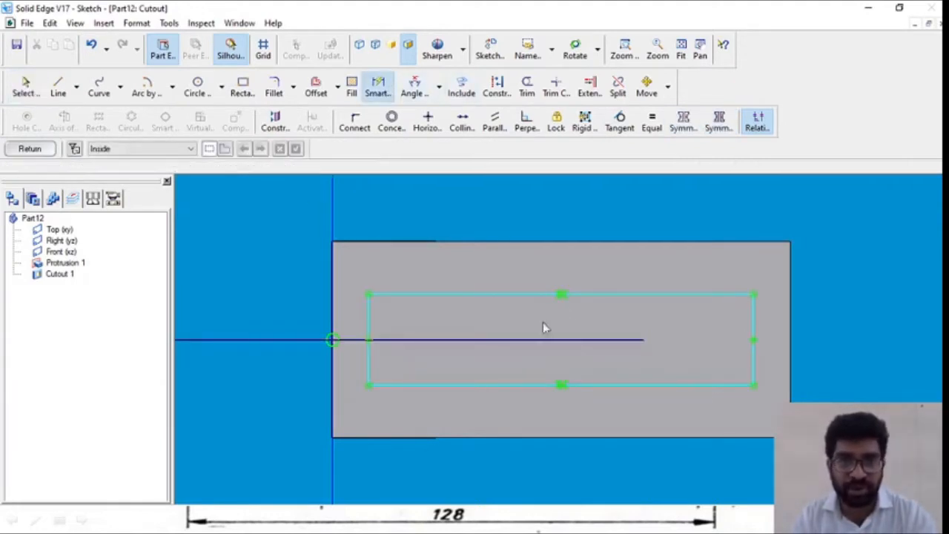
click(606, 295)
click(599, 243)
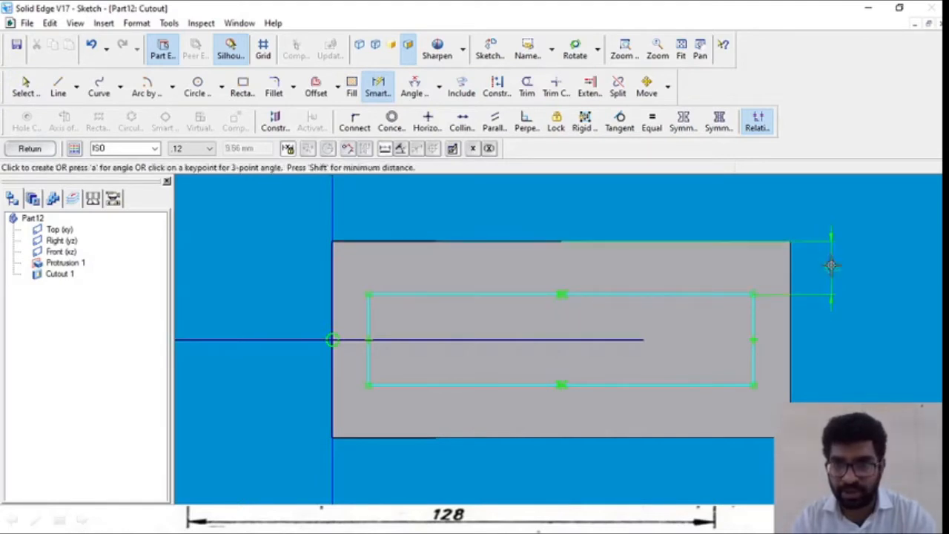
click(831, 266)
text(8)
key(Return)
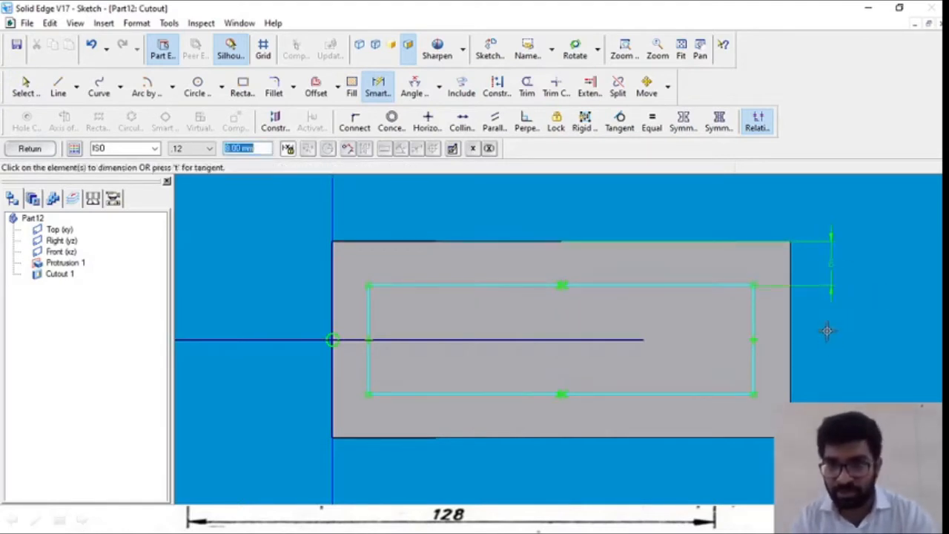
Dimension the rectangle's two short sides 8 mm from the base's outer and inner ends
click(754, 335)
click(790, 333)
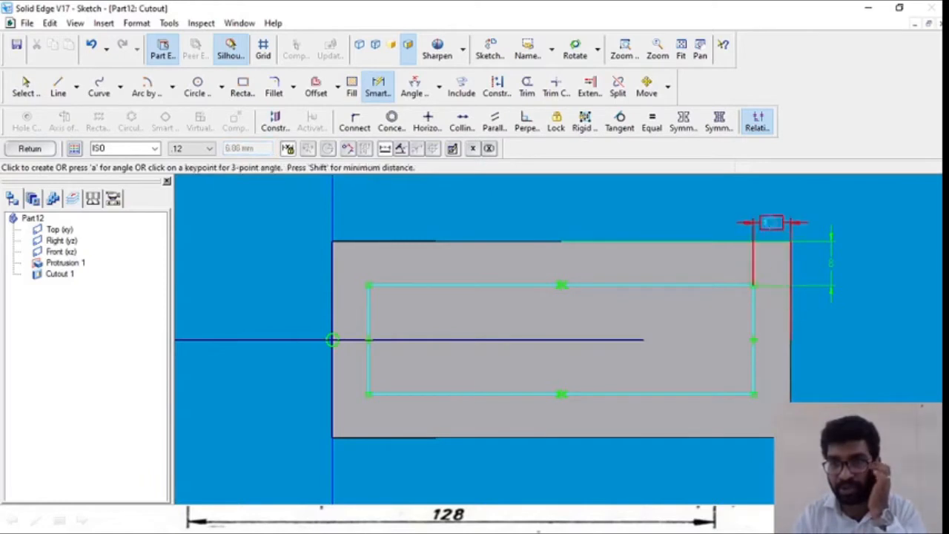
click(771, 214)
text(8)
key(Return)
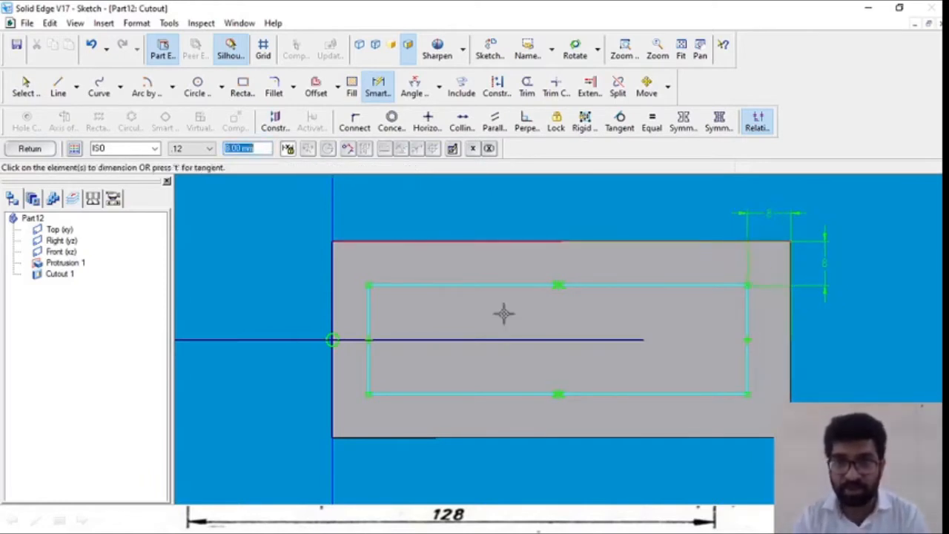
click(333, 305)
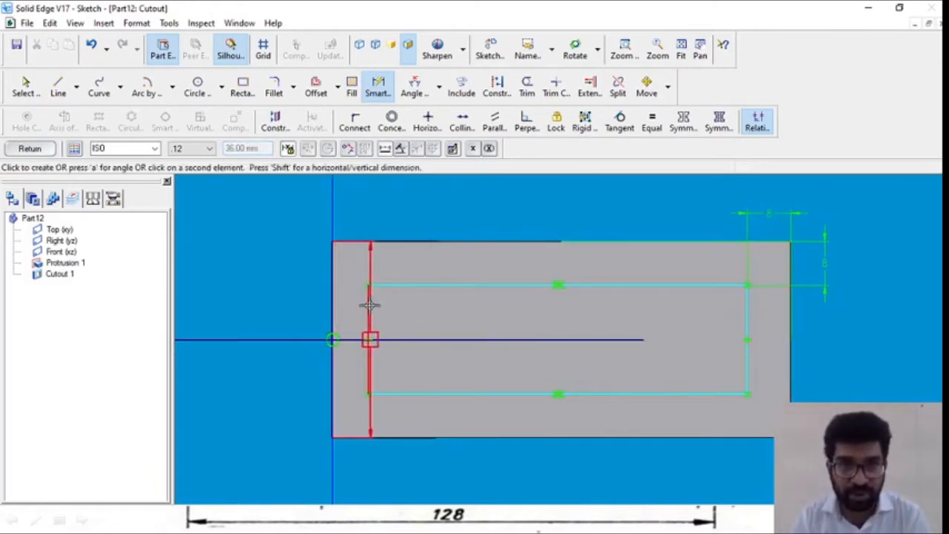
click(371, 303)
click(349, 203)
text(8)
key(Return)
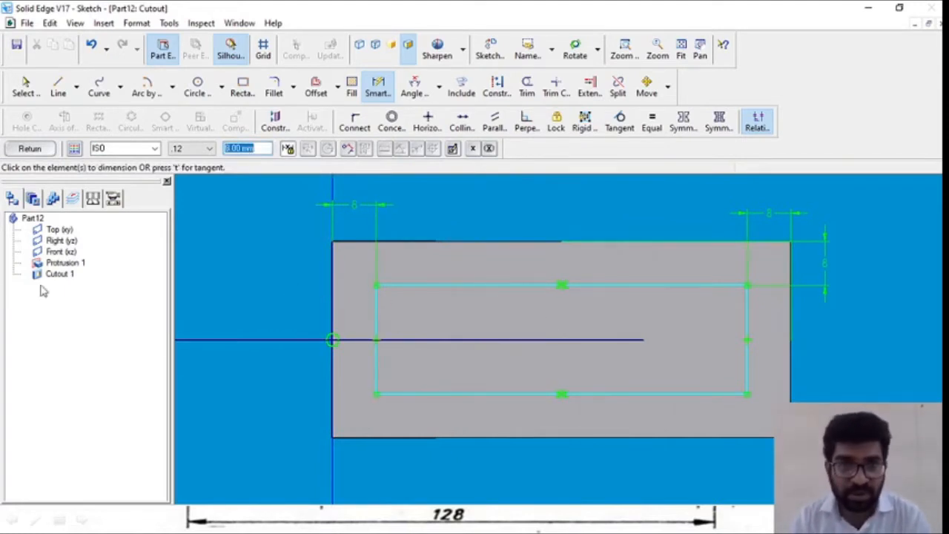
Cut the rectangle 2 mm deep into the base's underside and finish the cutout
click(30, 148)
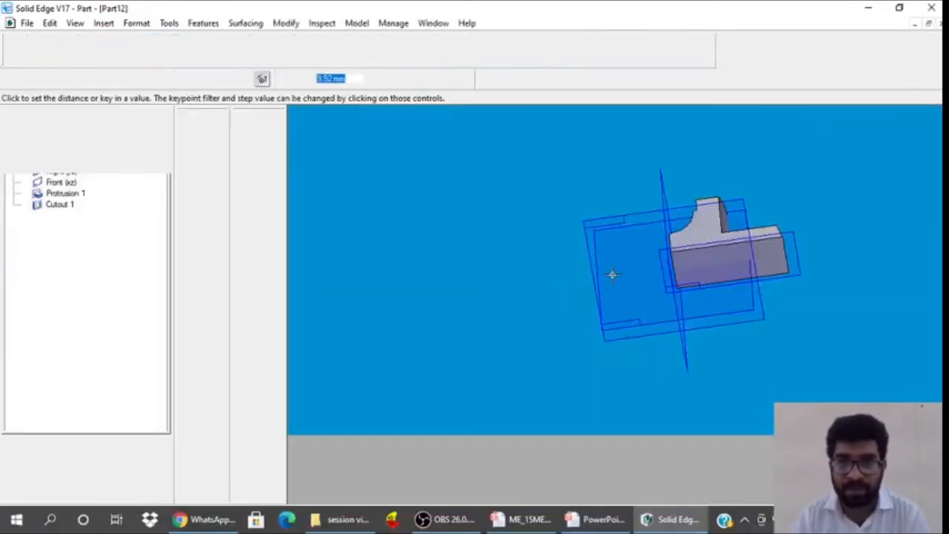
text(2)
key(Return)
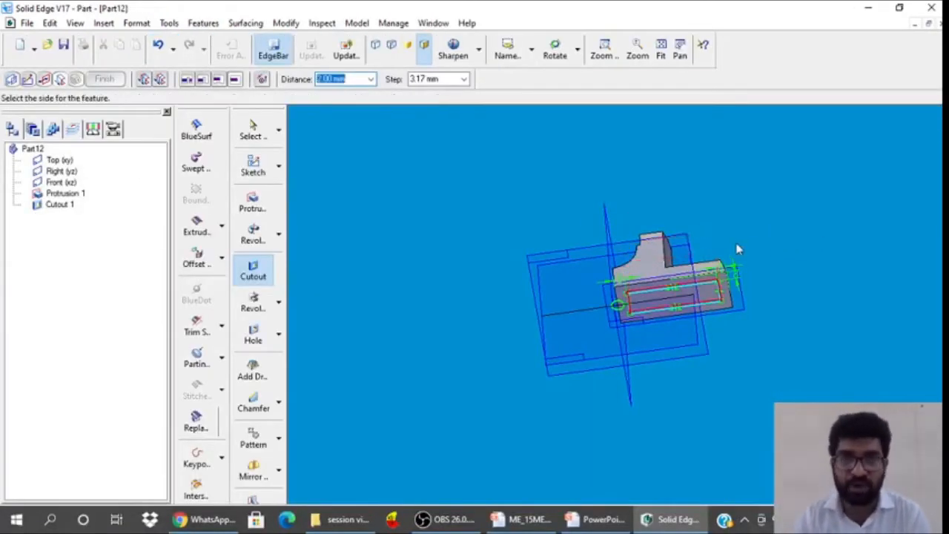
click(738, 247)
click(106, 78)
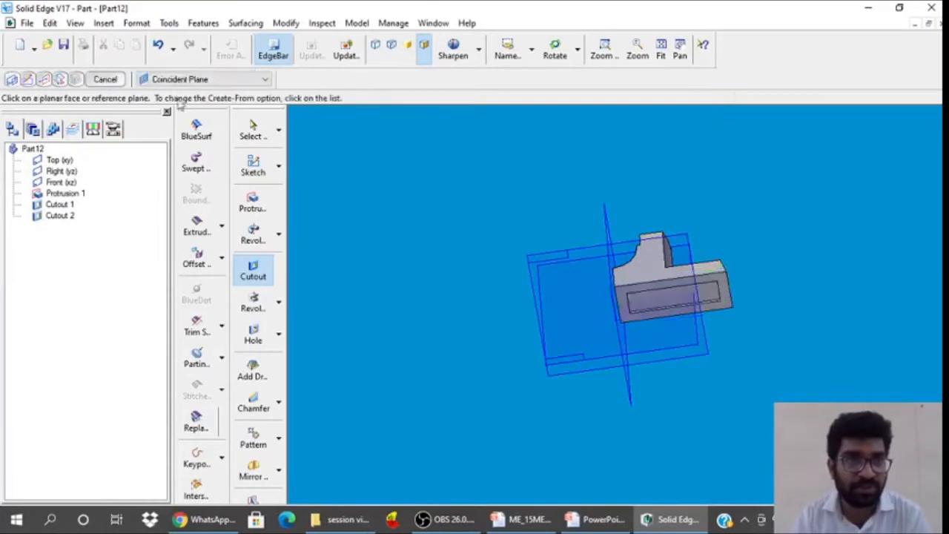
click(253, 130)
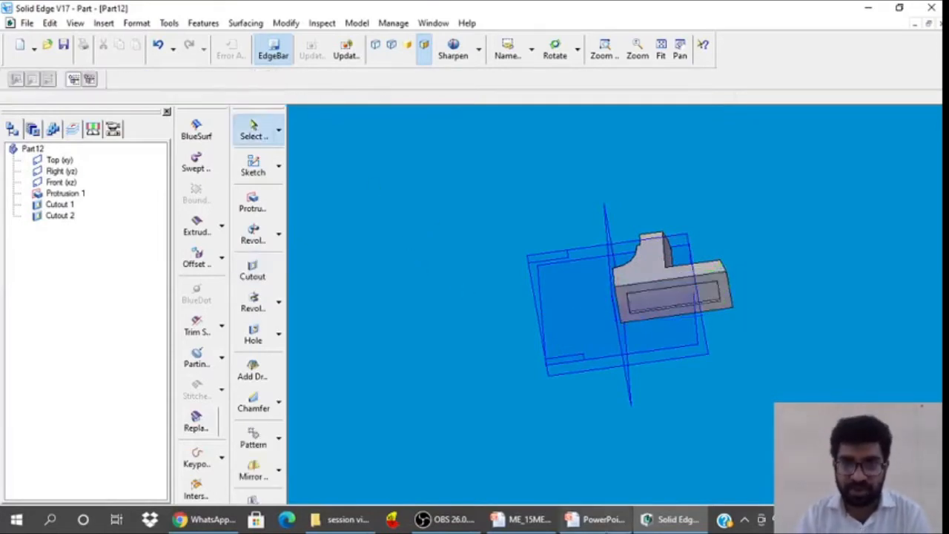
Consult the body's reference drawing and open a Cutout sketch on the floor of the underside recess in Solid Edge
click(572, 519)
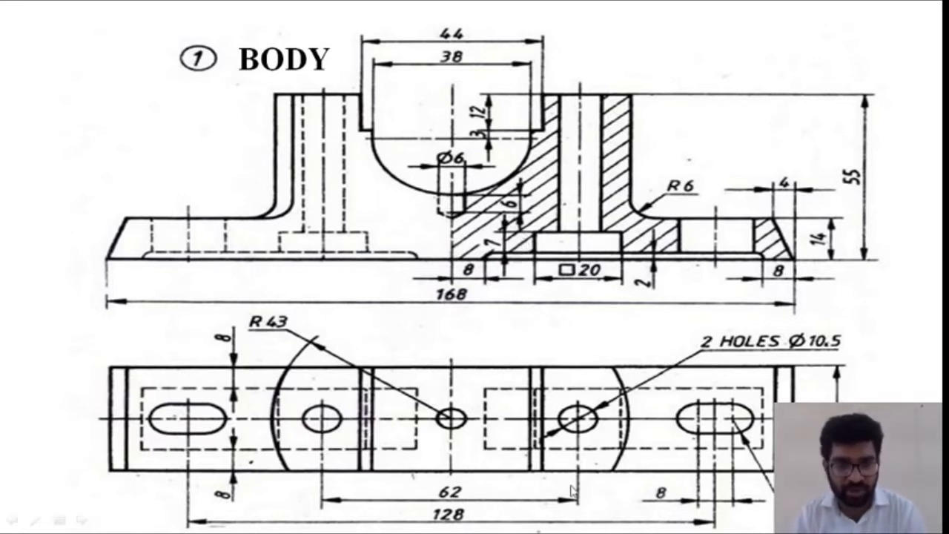
click(686, 522)
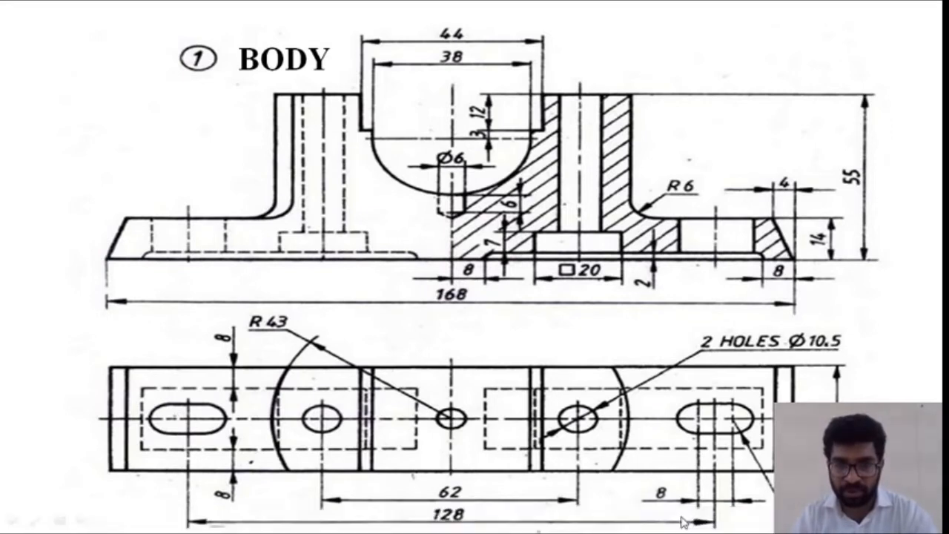
click(252, 202)
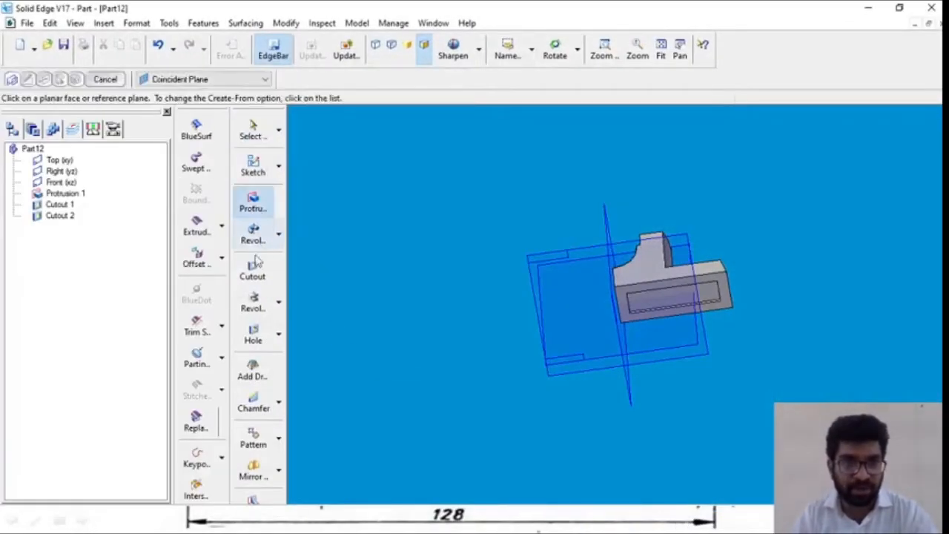
click(252, 271)
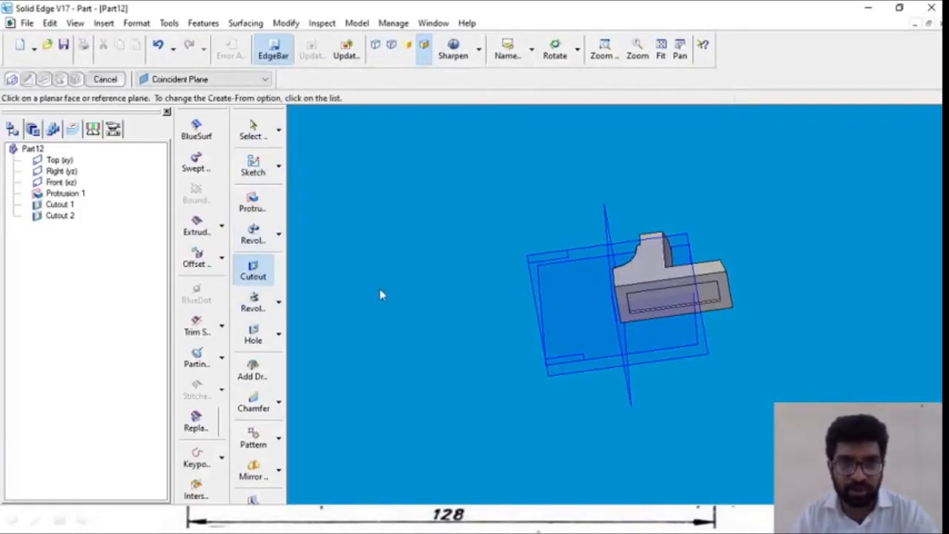
click(655, 302)
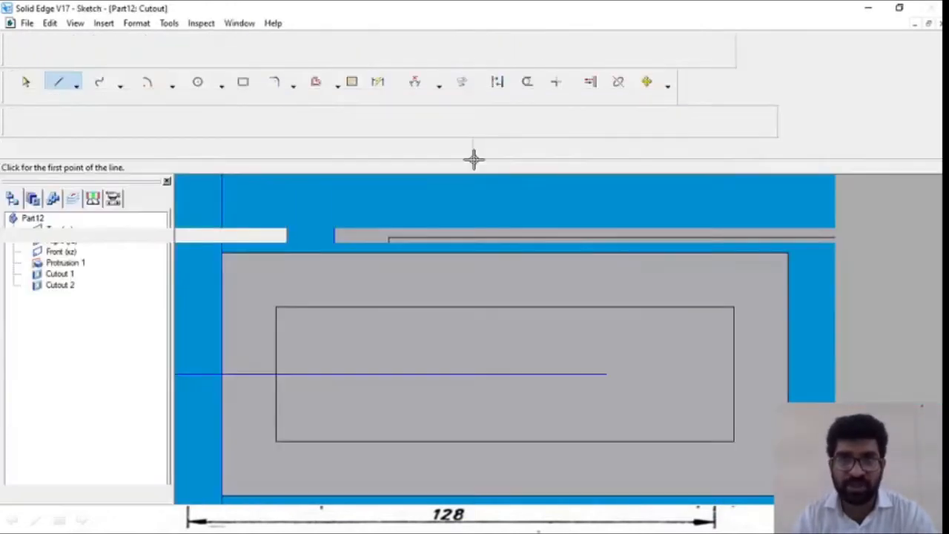
Draw a slightly tilted rectangle about 18 mm by 18.5 mm between the long edges of the underside recess
click(244, 88)
click(474, 273)
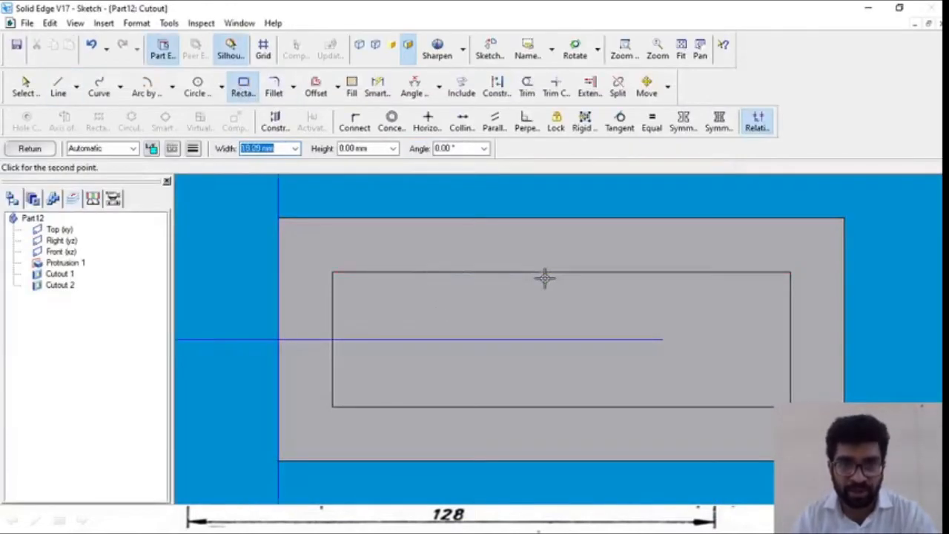
click(550, 275)
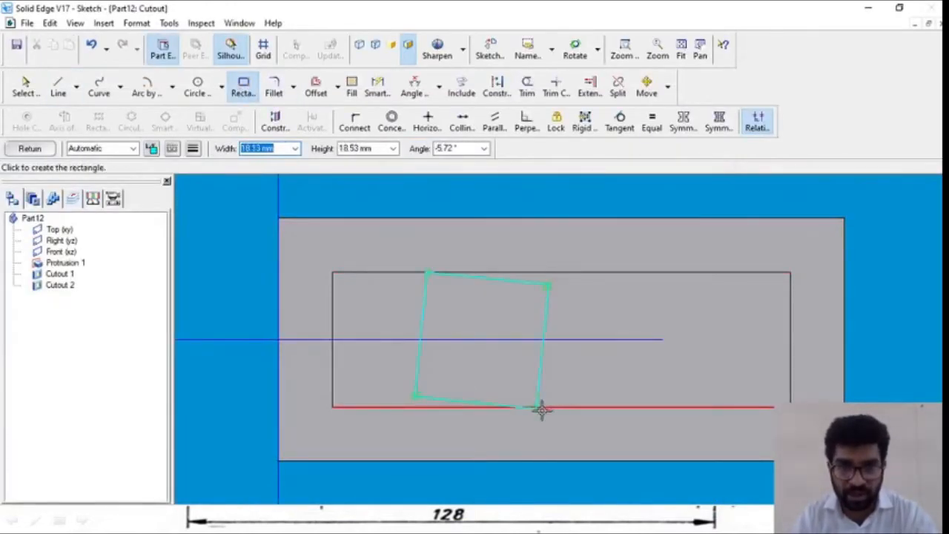
click(541, 410)
key(Escape)
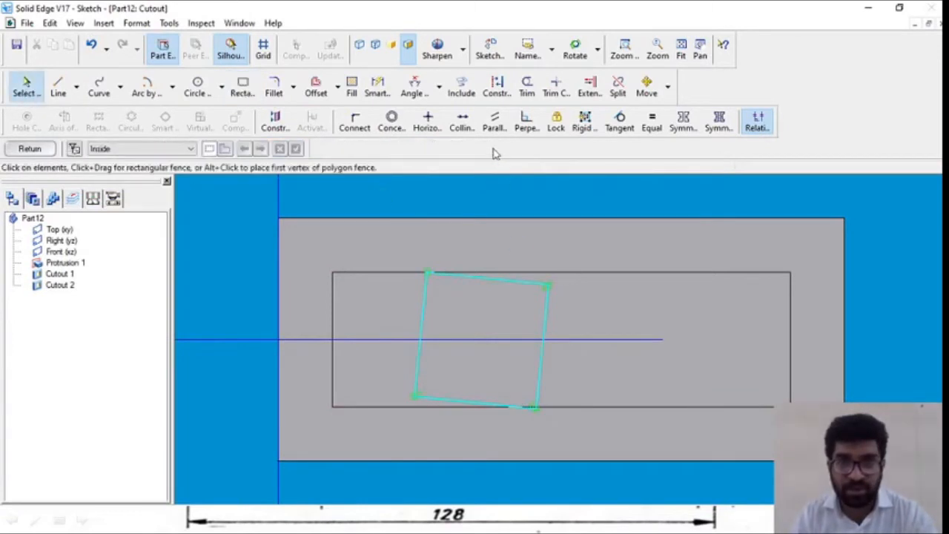
Make two opposite sides of the tilted rectangle collinear with the recess's long edges
click(463, 121)
click(490, 277)
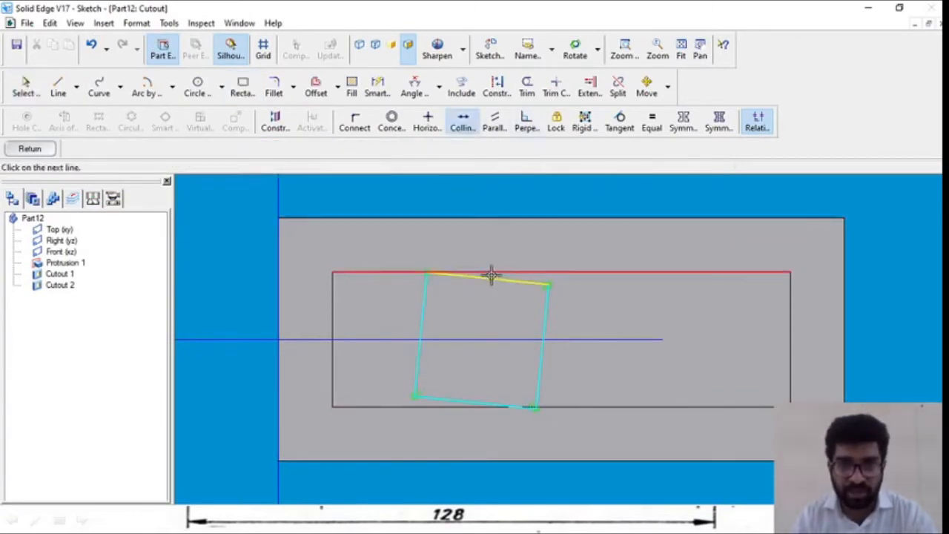
click(490, 274)
click(500, 406)
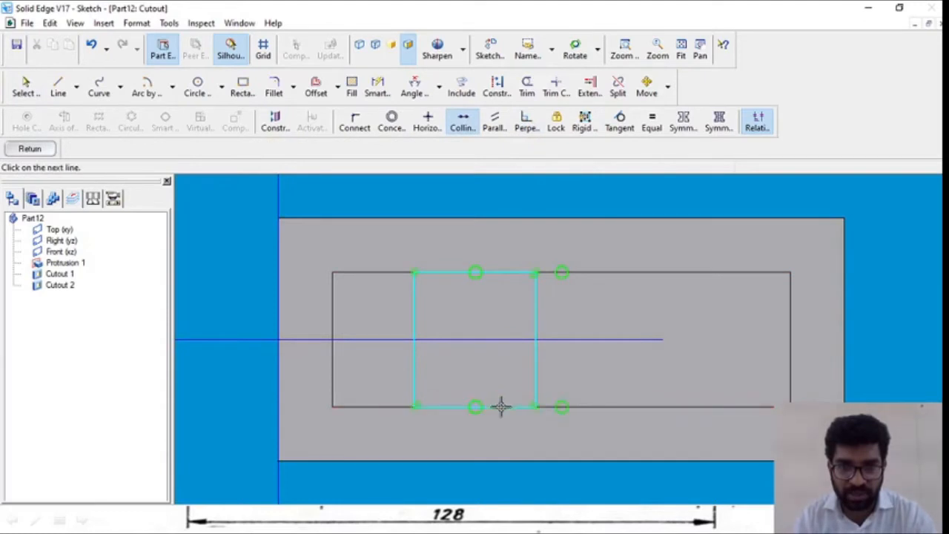
click(500, 406)
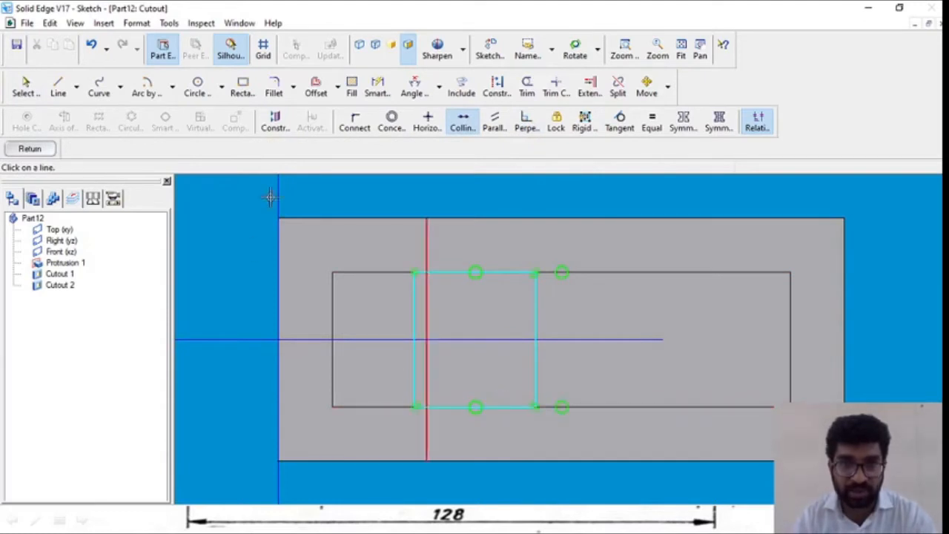
Dimension the pocket rectangle 20 mm wide and place its midpoint 31 mm from the body's centre-side edge
click(377, 87)
click(469, 272)
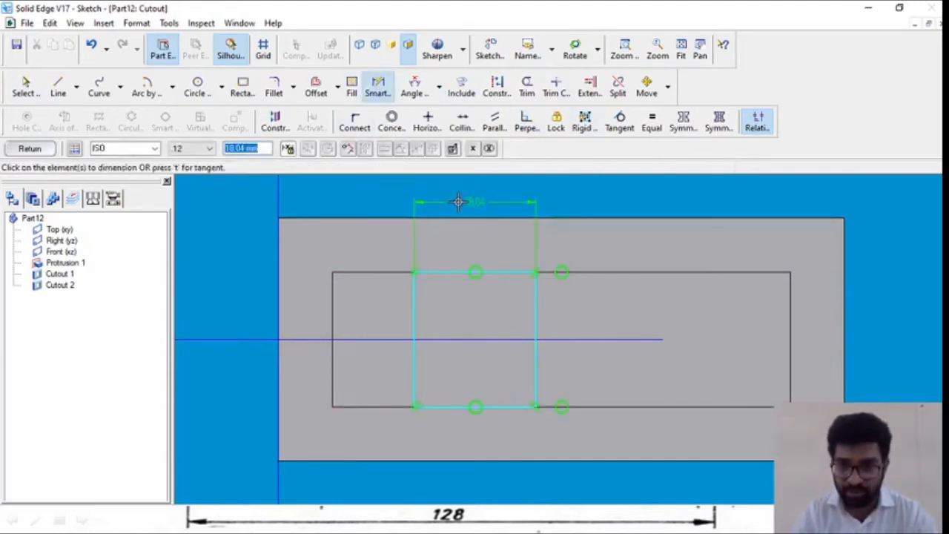
text(20)
key(Return)
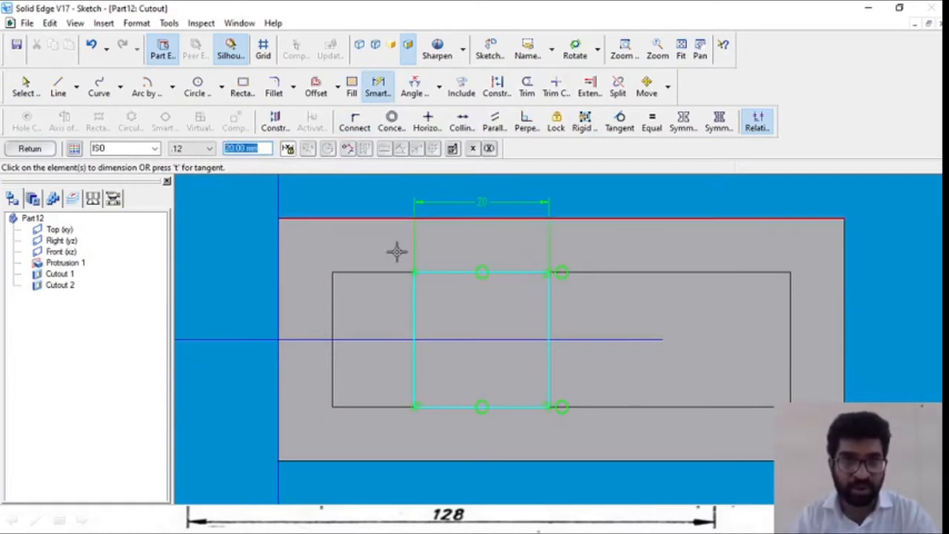
click(279, 299)
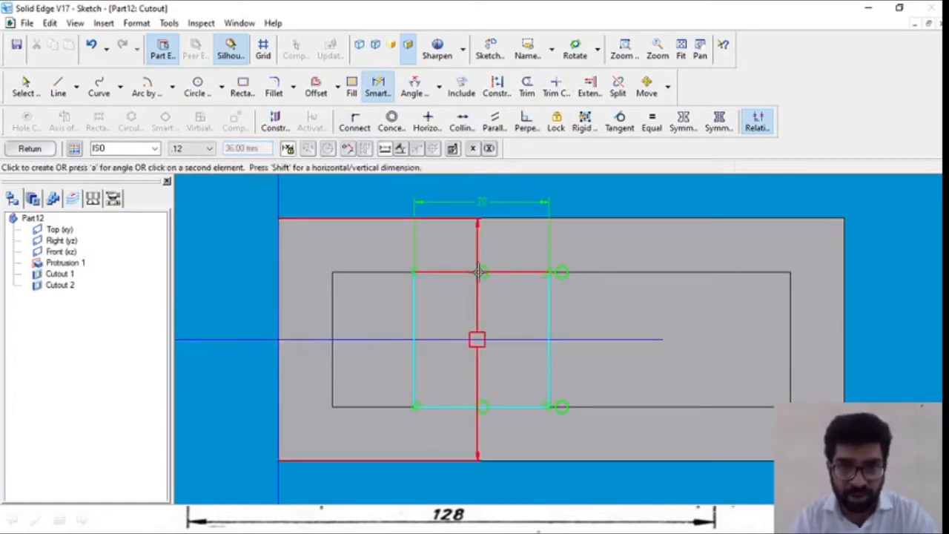
click(482, 272)
click(453, 187)
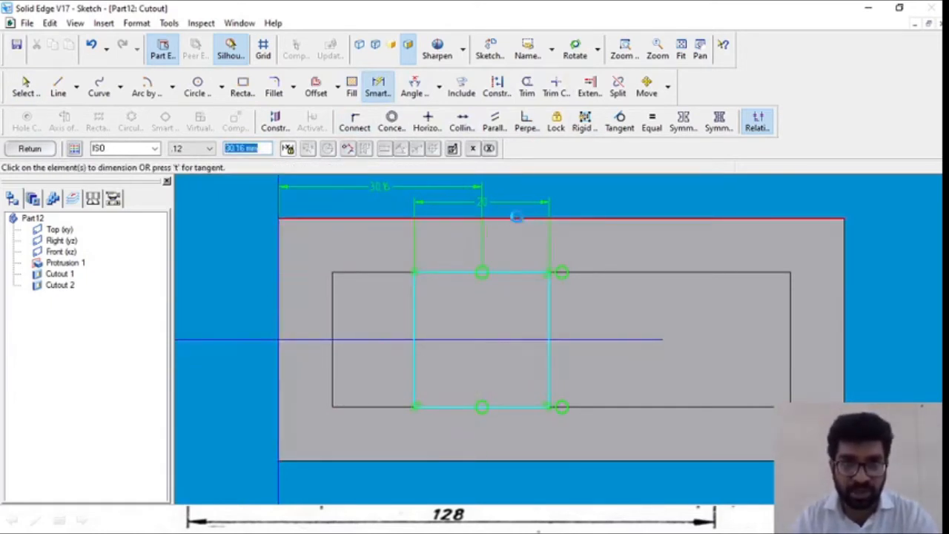
text(31)
key(Return)
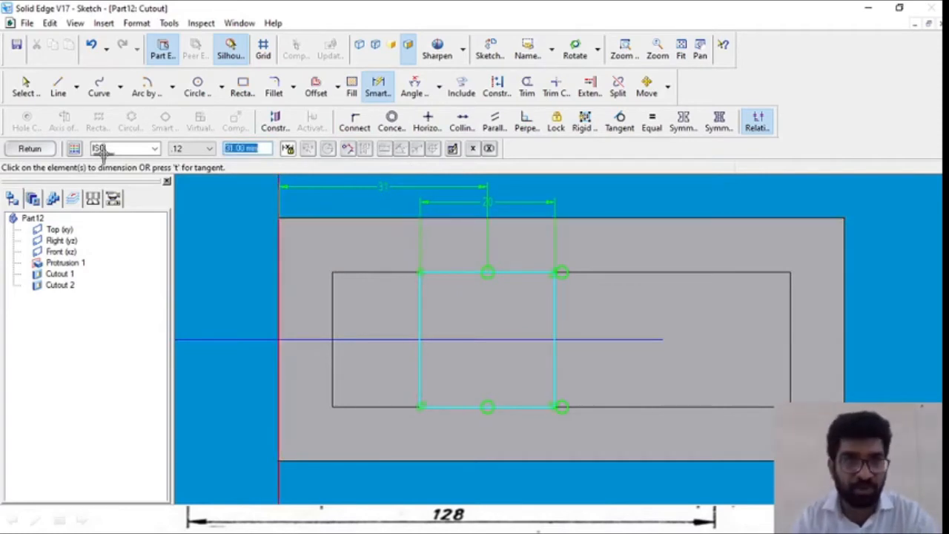
Cut the square pocket 7 mm deep into the underside recess and finish the cutout
click(29, 148)
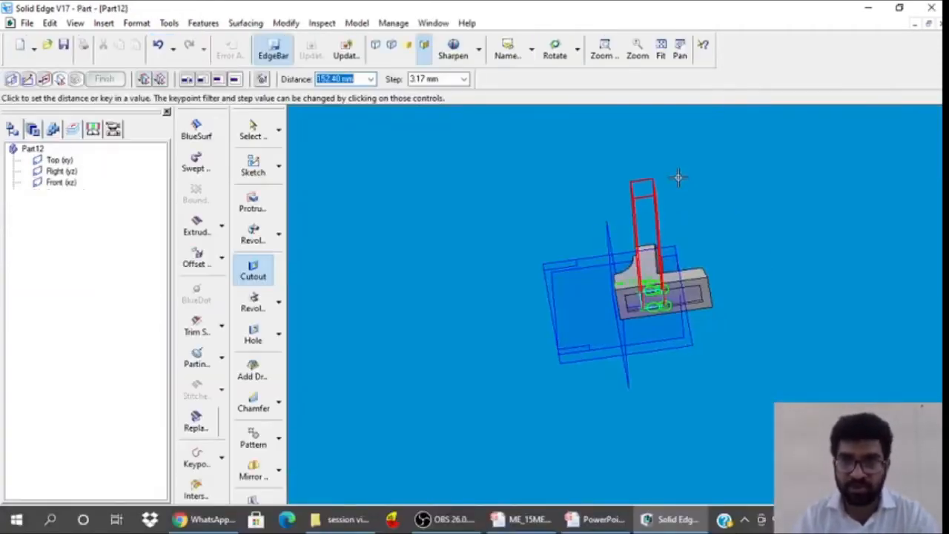
text(7)
key(Return)
click(680, 186)
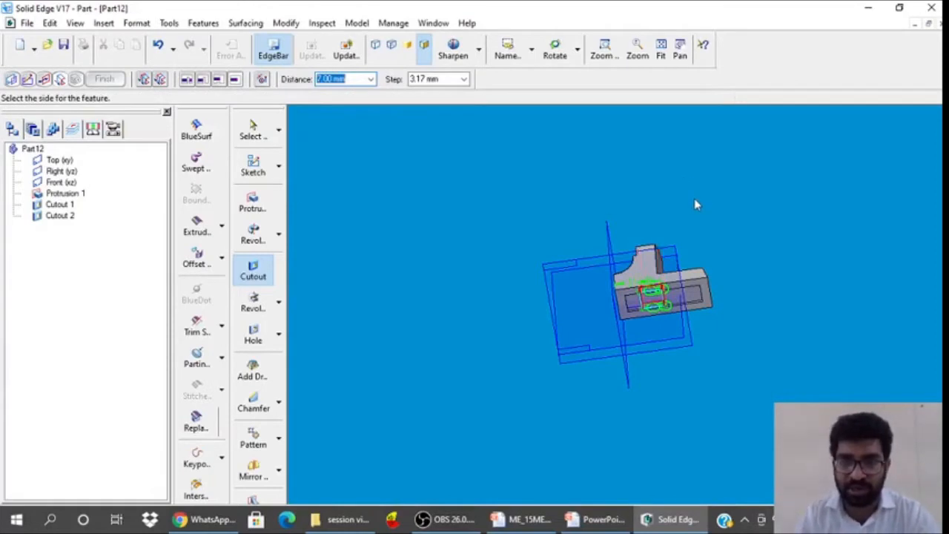
click(104, 78)
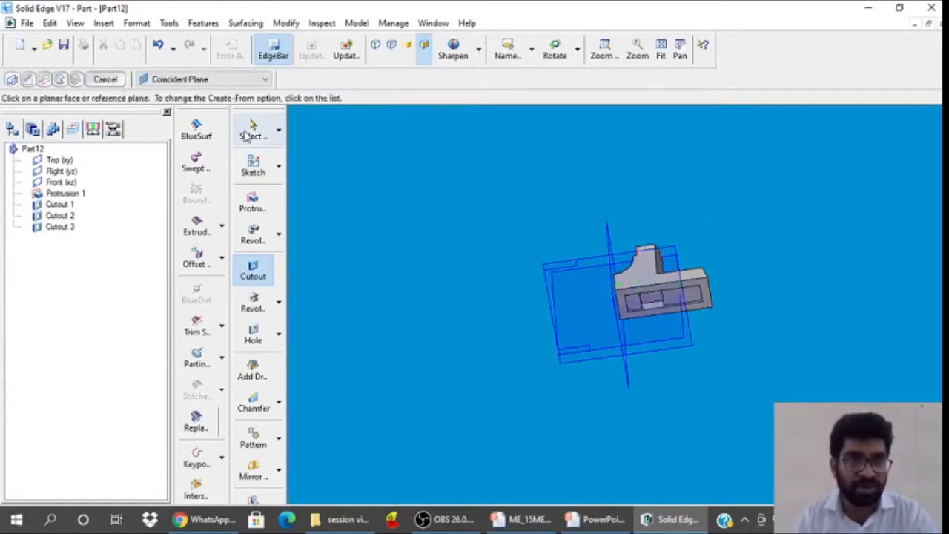
click(105, 79)
Open a Cutout sketch on the square pocket's floor and draw a small circle centred on the lengthwise reference plane
click(252, 271)
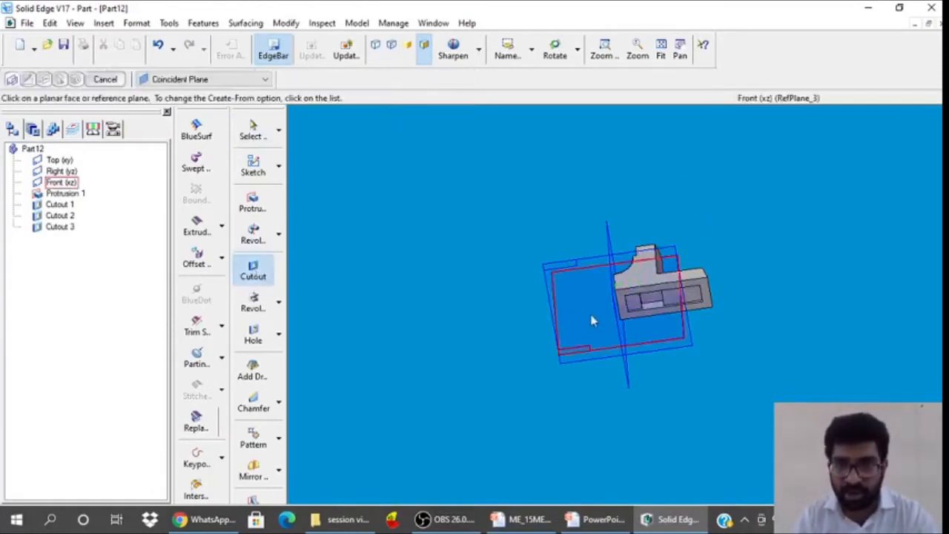
click(656, 304)
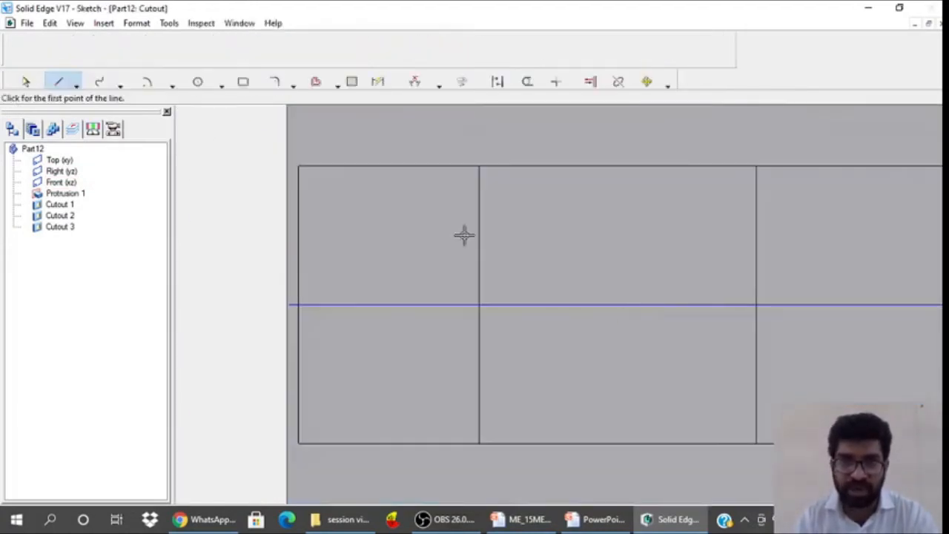
click(198, 86)
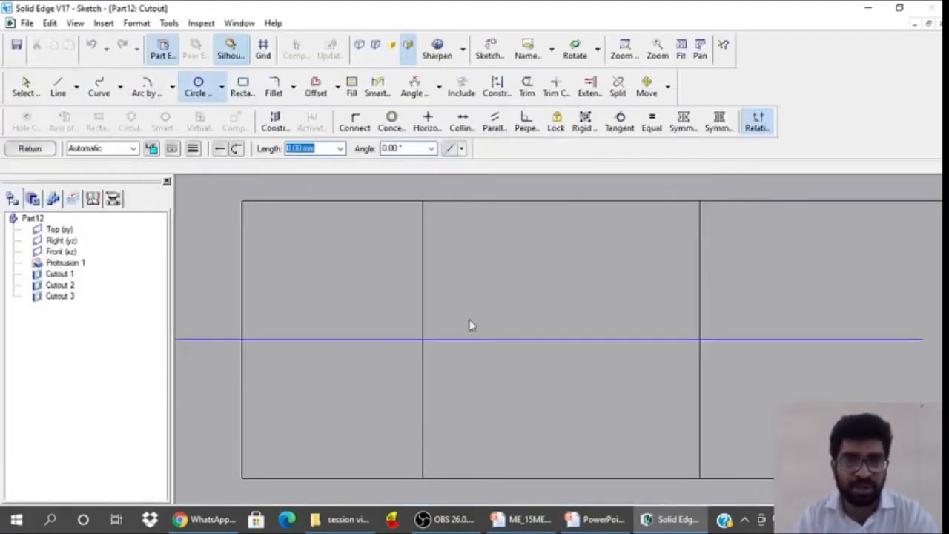
click(552, 339)
click(569, 289)
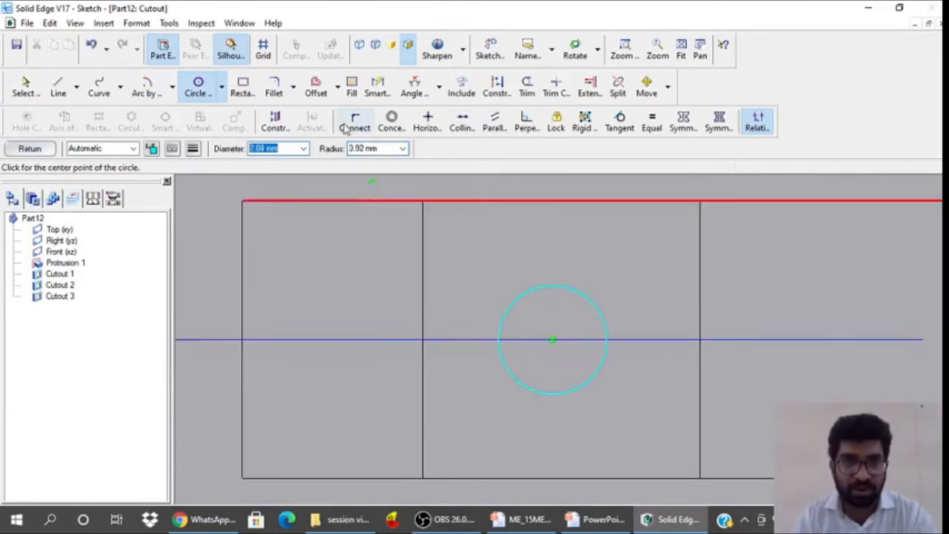
Set the circle's diameter to 10 mm
click(377, 87)
click(517, 297)
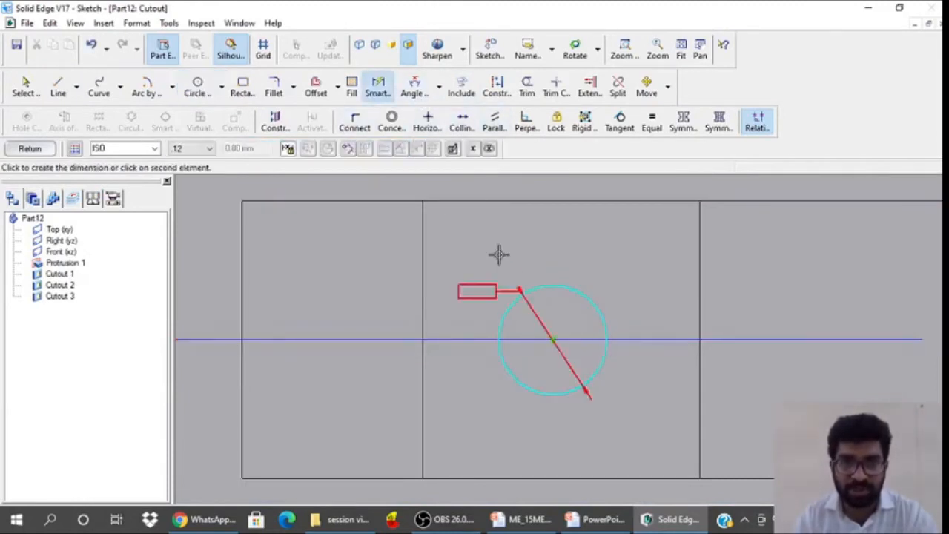
text(10)
key(Return)
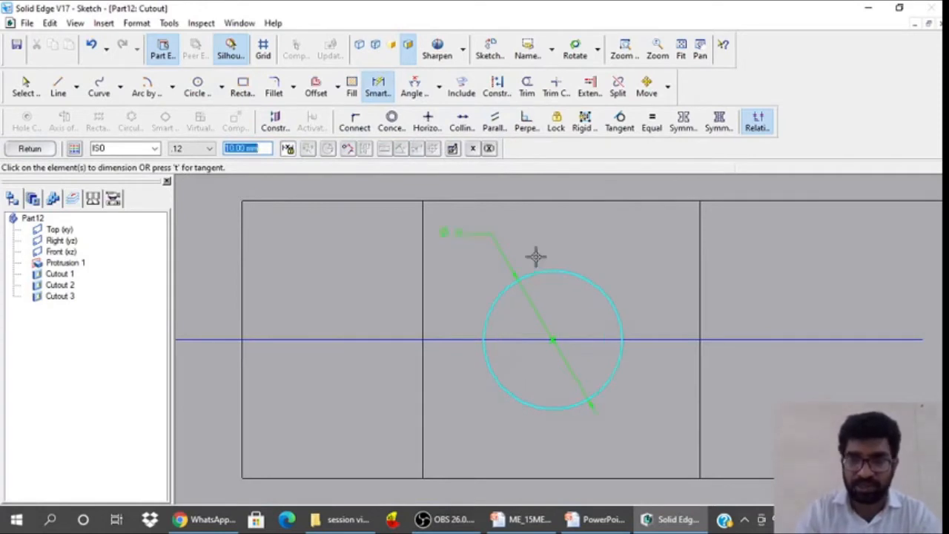
Locate the circle's centre 31 mm from the reference plane at the body's centre end
click(669, 55)
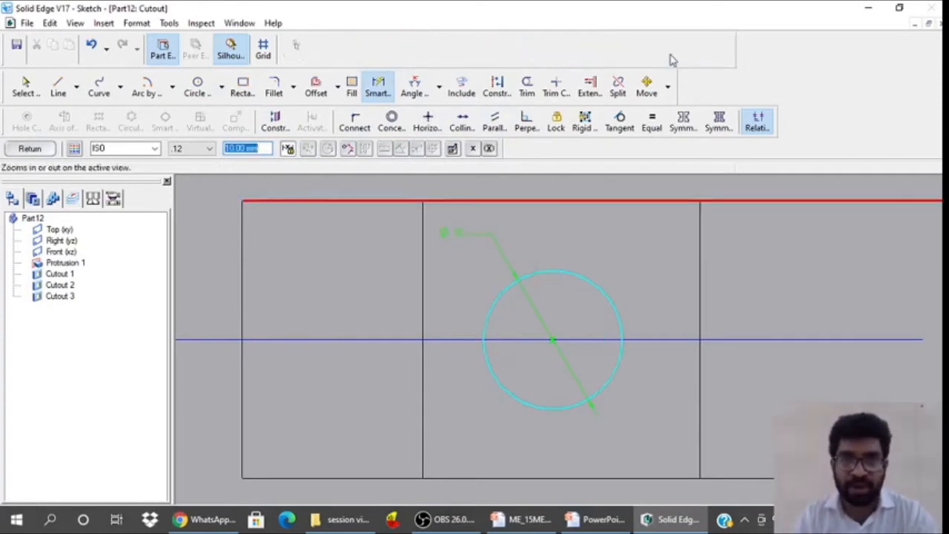
click(680, 55)
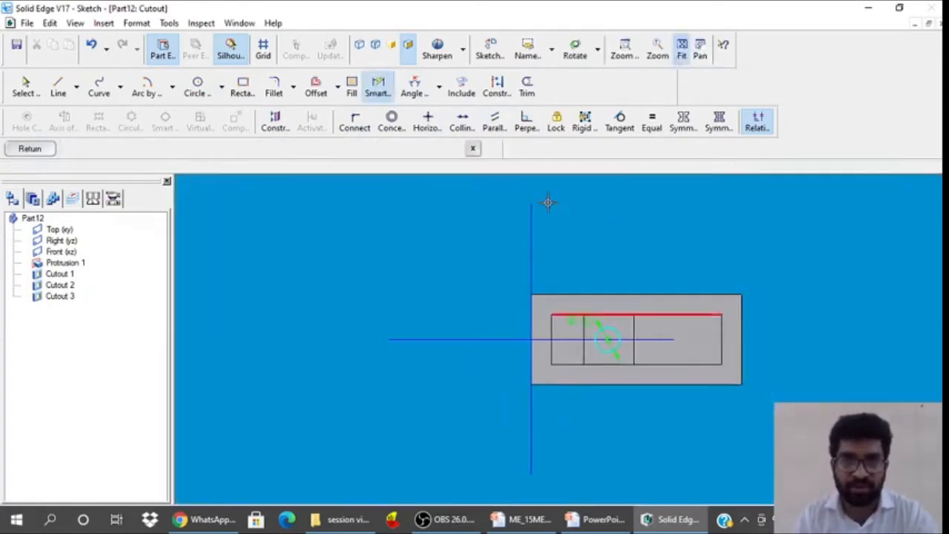
click(382, 95)
click(530, 275)
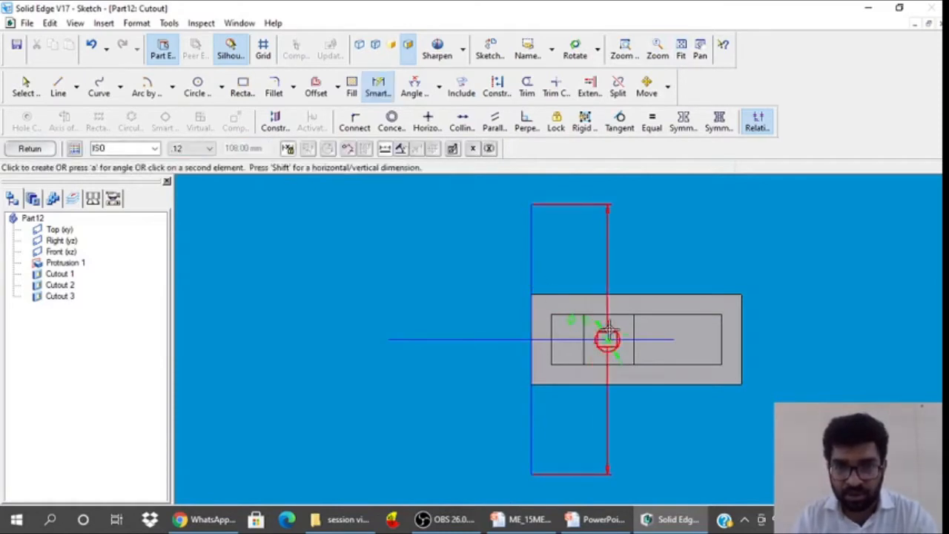
click(607, 337)
click(606, 261)
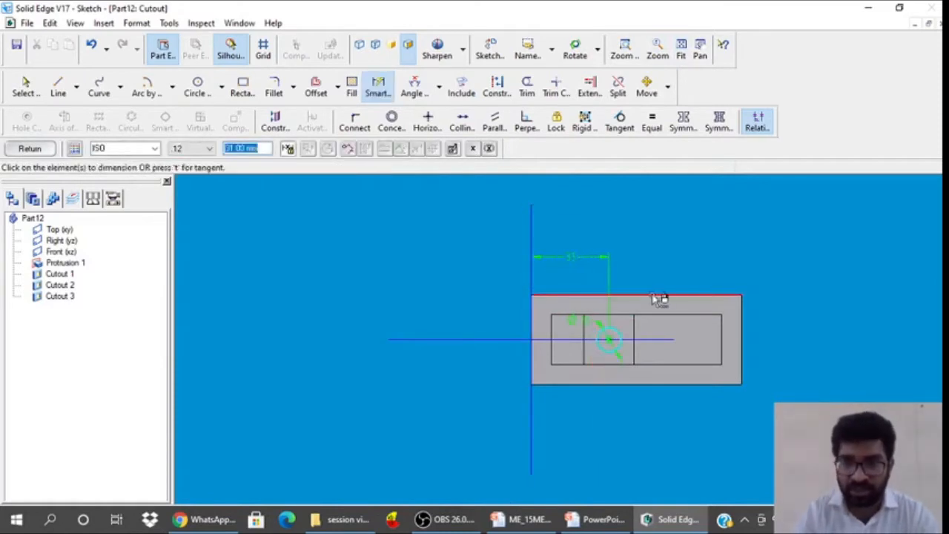
Cut the circle upward through the whole upright and finish the cutout
click(31, 149)
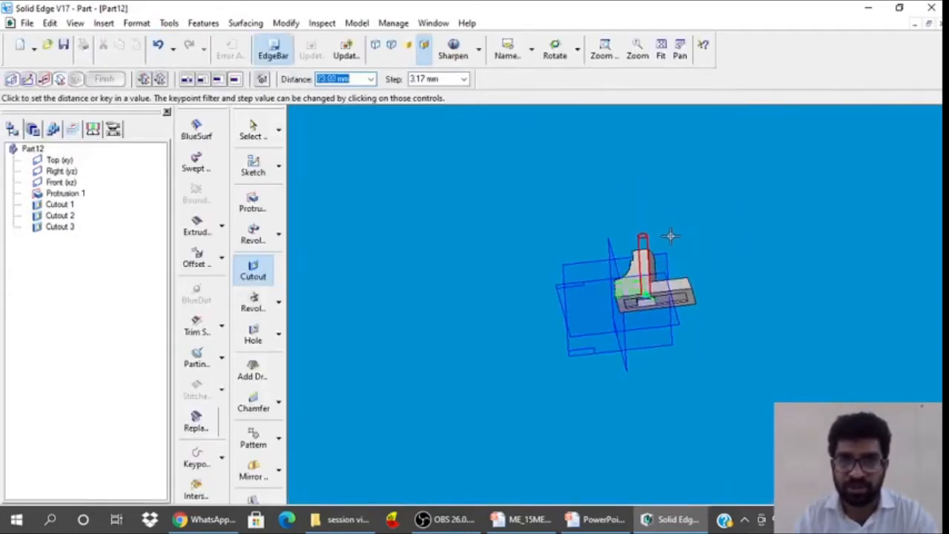
click(670, 236)
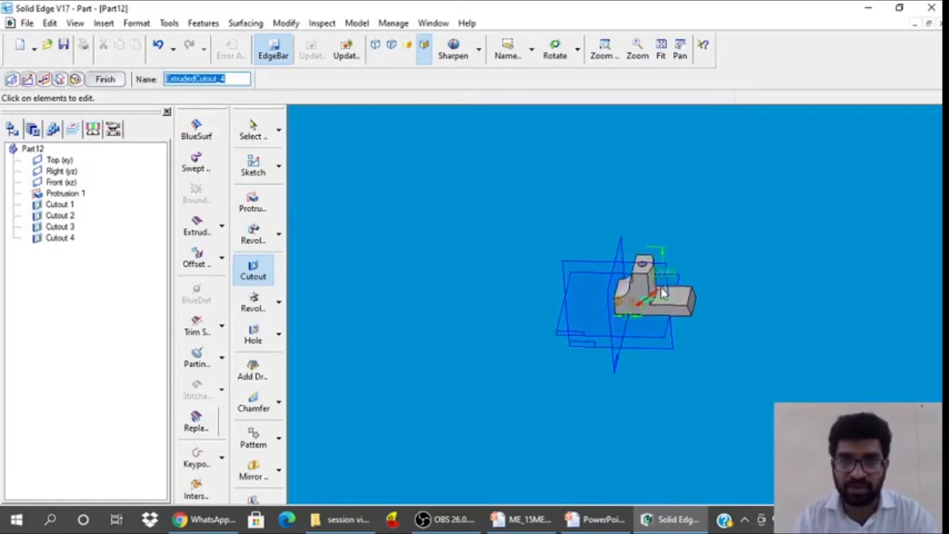
click(106, 80)
click(253, 134)
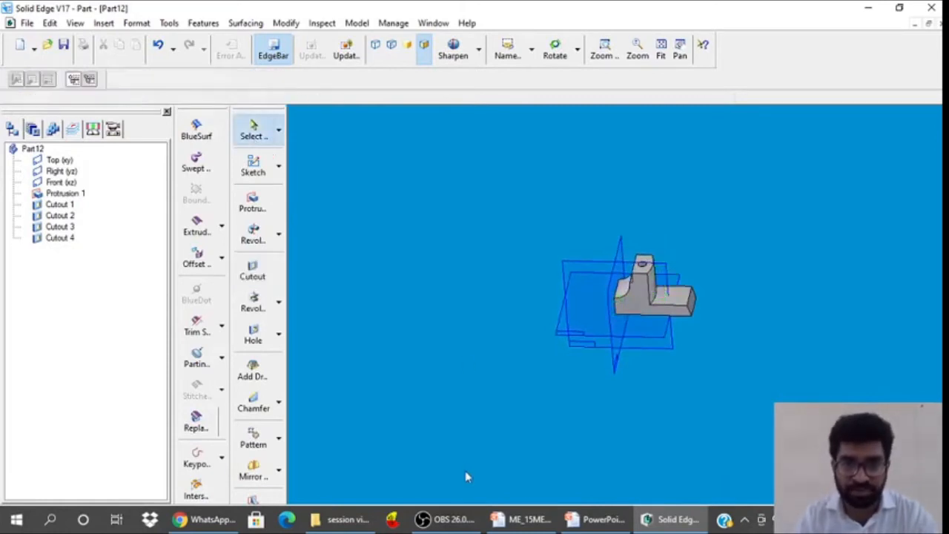
Consult the body's reference drawing and round the curved edge between the upright and the base with a 6 mm radius
click(599, 525)
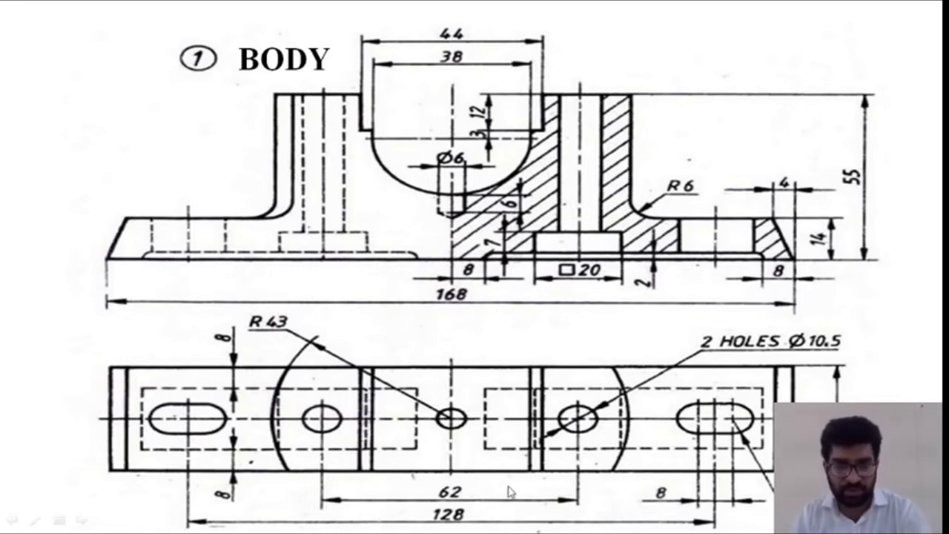
key(super)
click(698, 524)
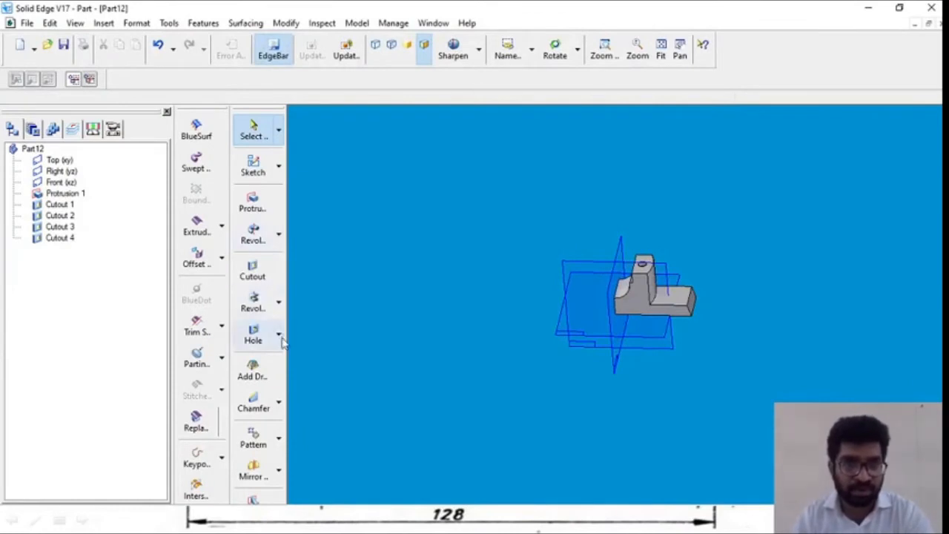
click(281, 404)
click(317, 396)
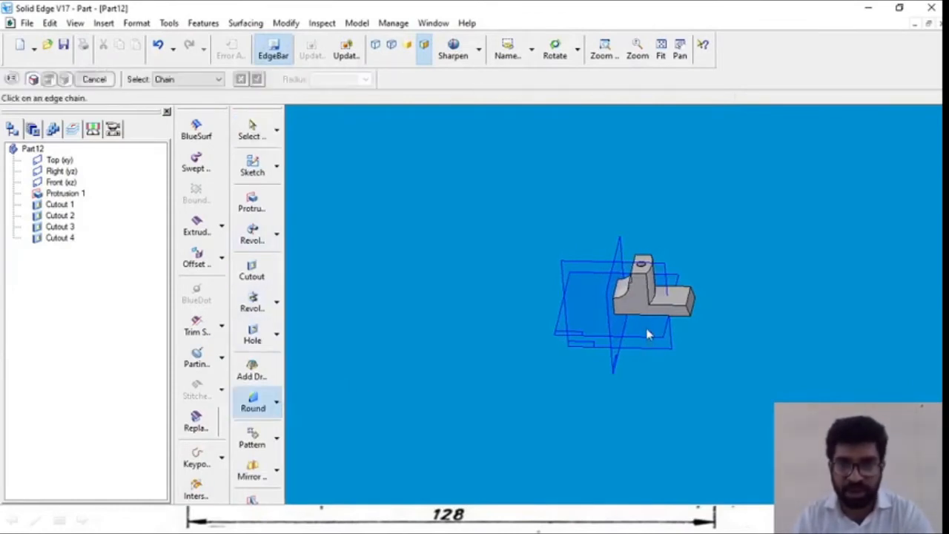
click(656, 300)
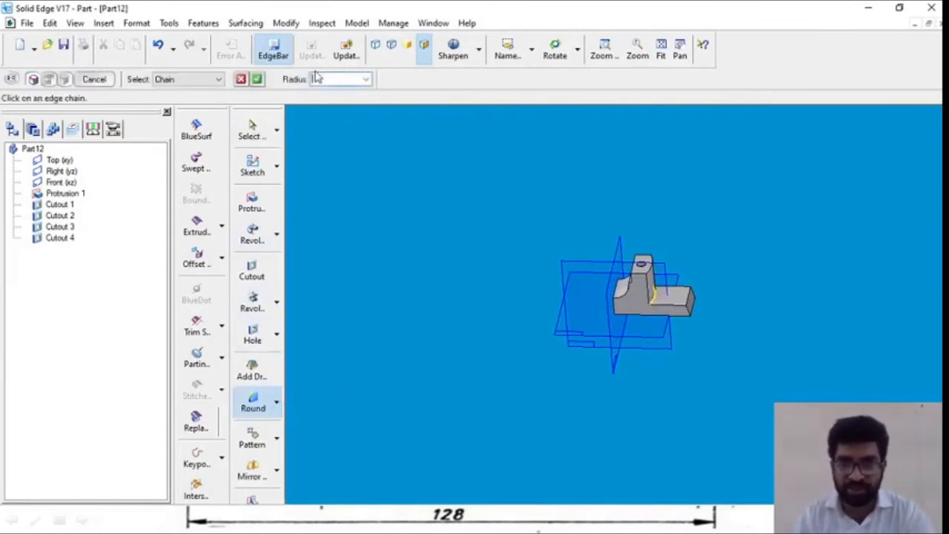
key(Return)
click(94, 80)
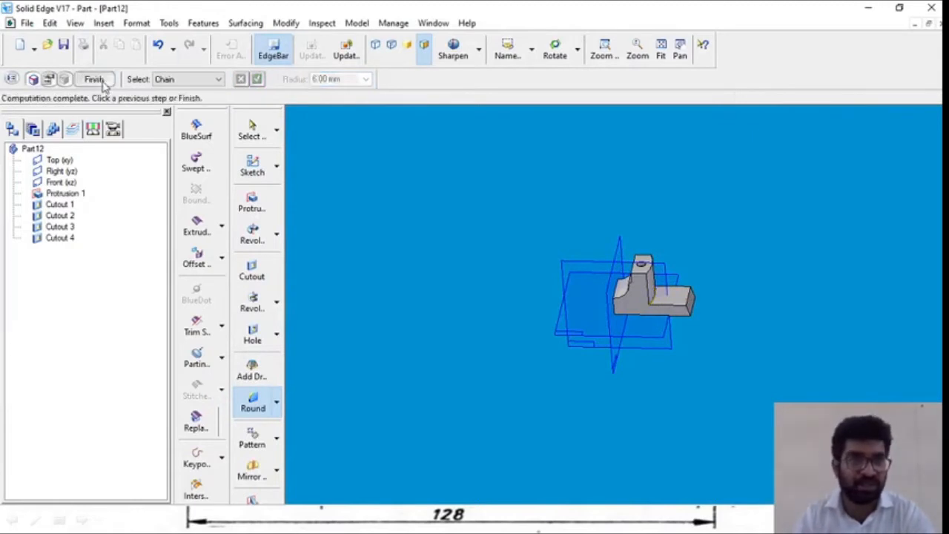
click(95, 80)
click(270, 145)
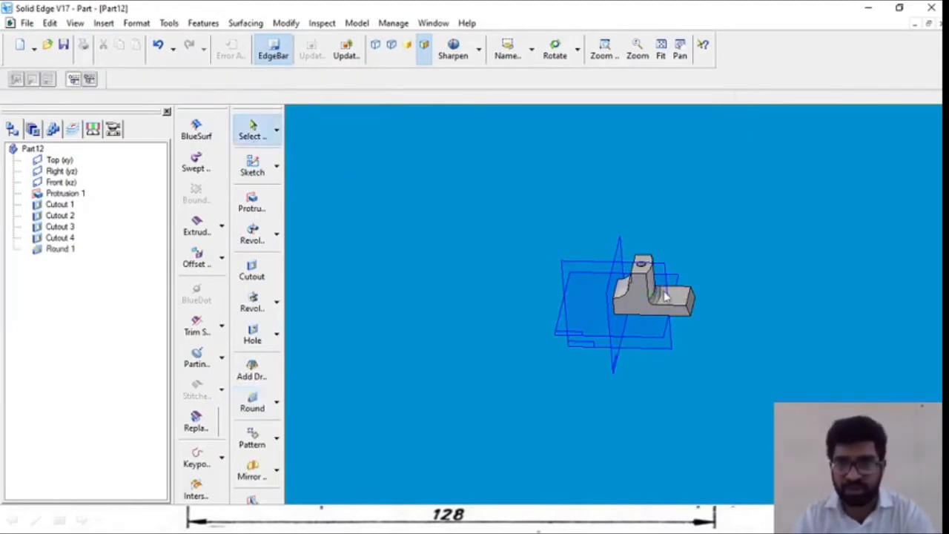
Consult the body's reference drawing and open a Cutout sketch on the top face of the base's foot in Solid Edge
click(553, 513)
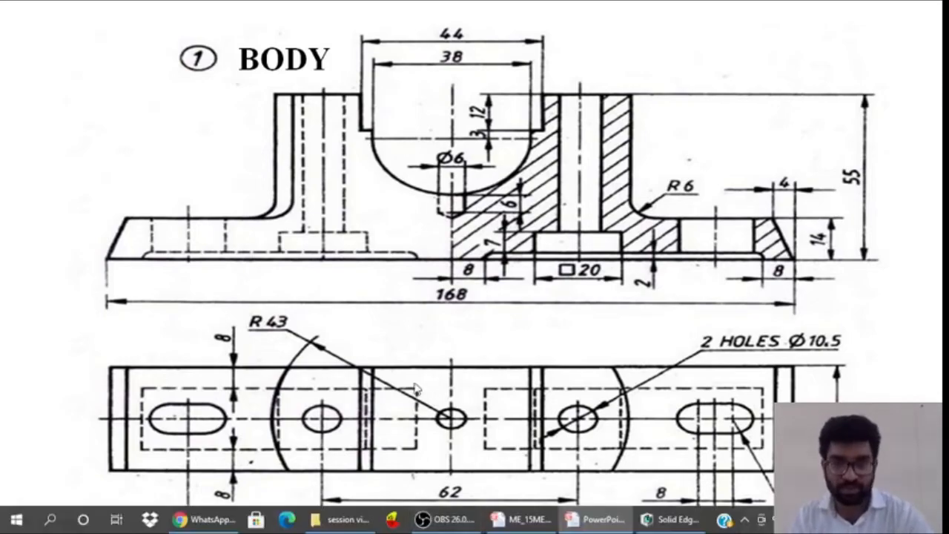
click(670, 519)
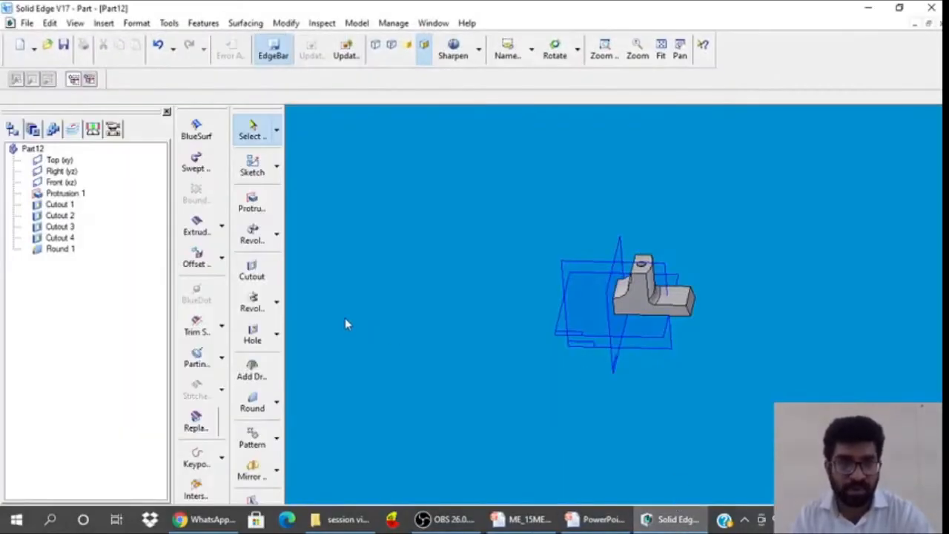
click(252, 271)
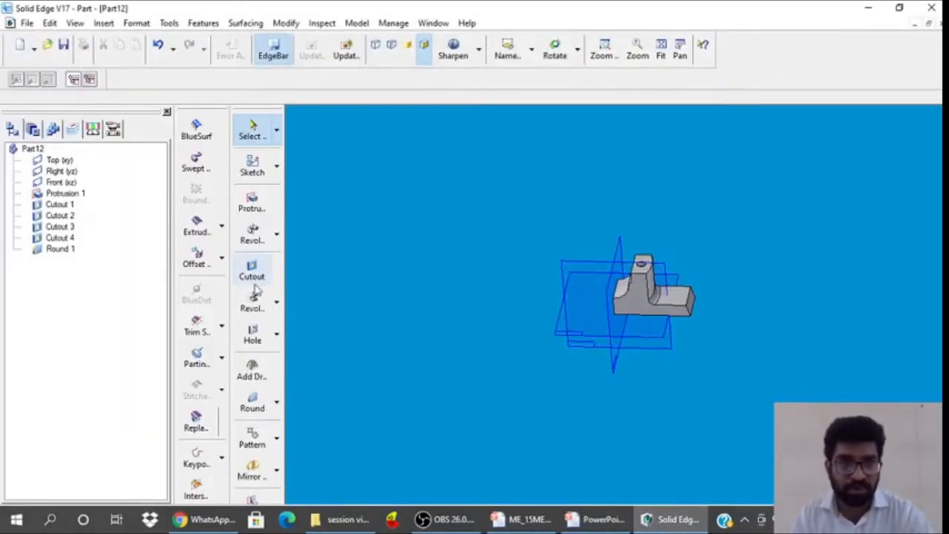
click(684, 302)
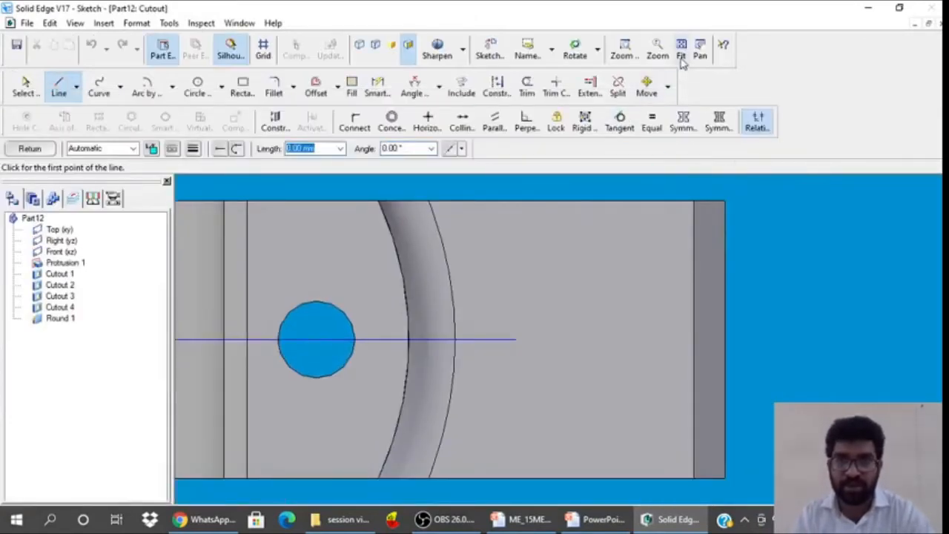
Draw a rectangle about 9.2 mm wide on the foot's top face, between the rounded edge and the outer end
click(243, 87)
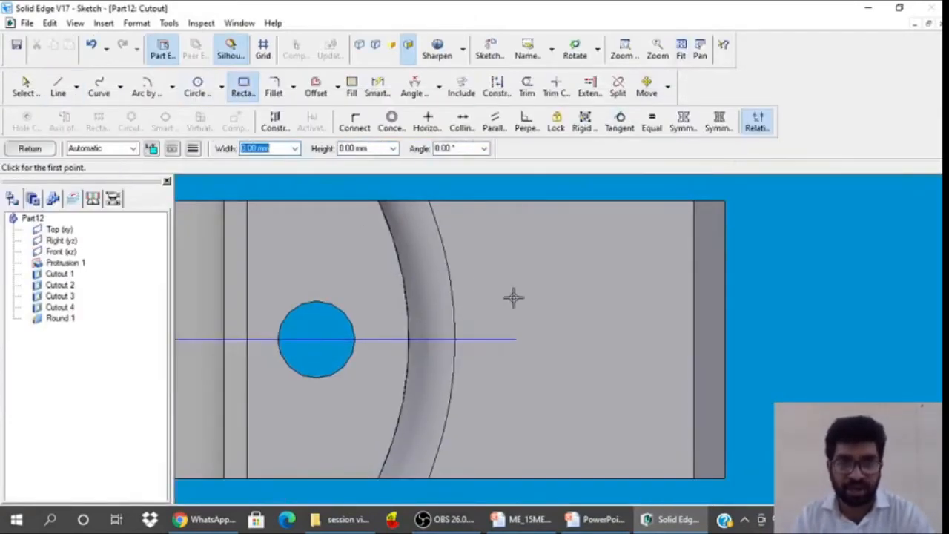
click(508, 307)
click(582, 308)
click(580, 375)
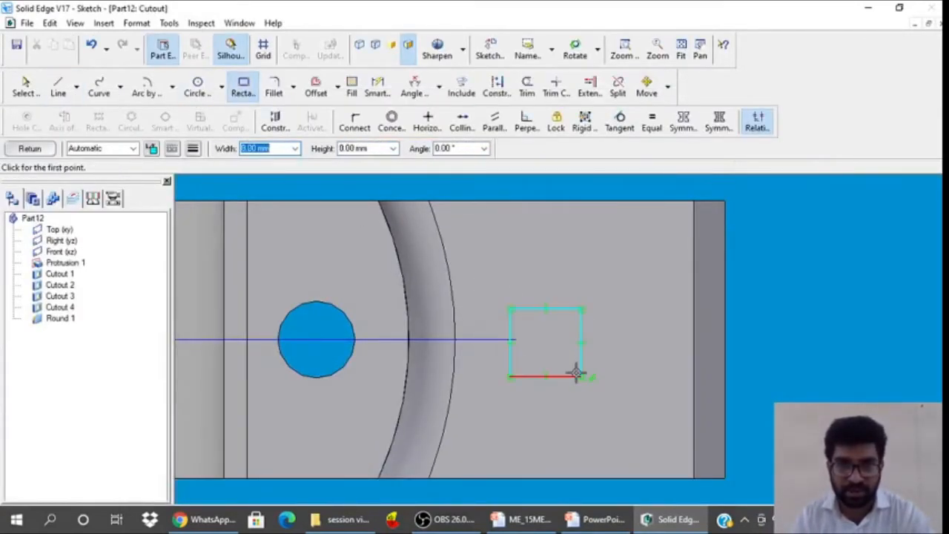
click(27, 86)
Dimension the rectangle's width on the foot's top face and set it to 8 mm
click(377, 87)
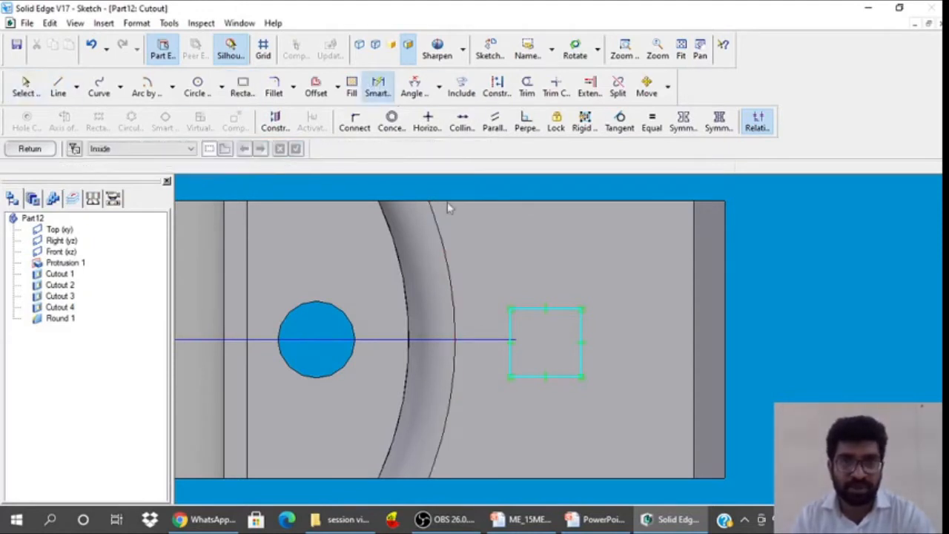
click(529, 308)
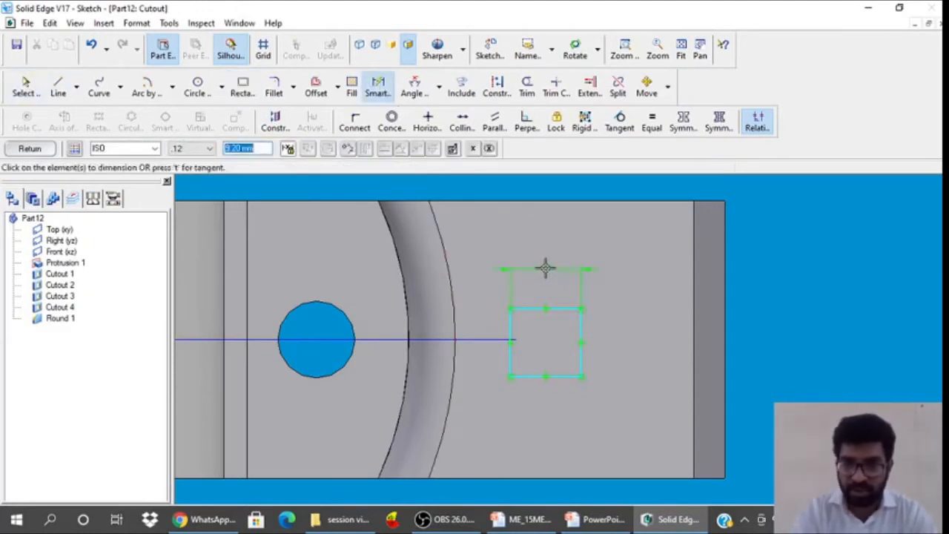
text(8)
key(Return)
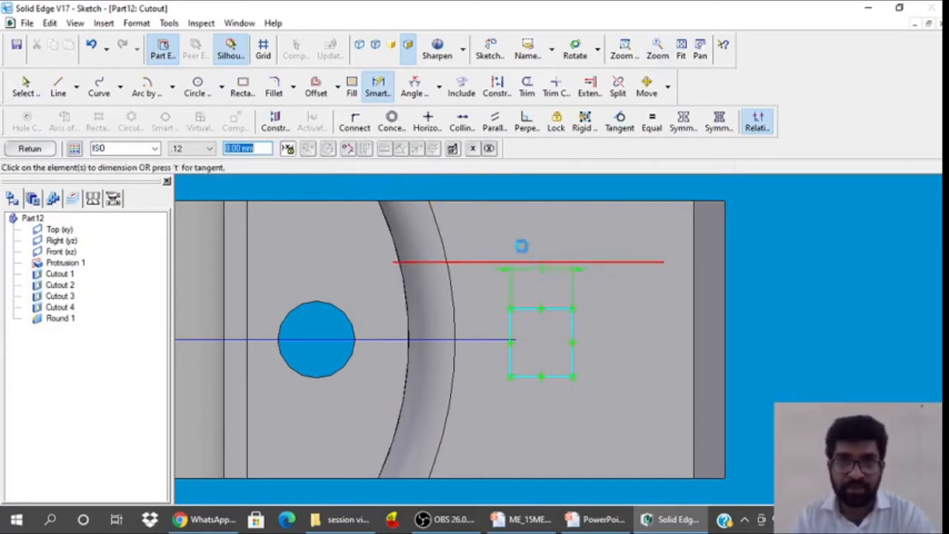
Make the rectangle's two horizontal sides symmetric about the part's horizontal centre line
click(718, 122)
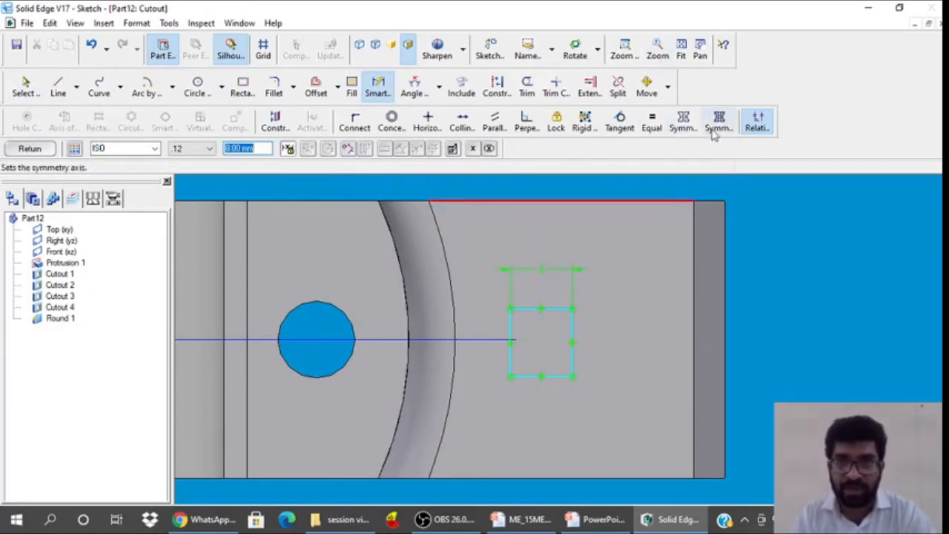
click(430, 340)
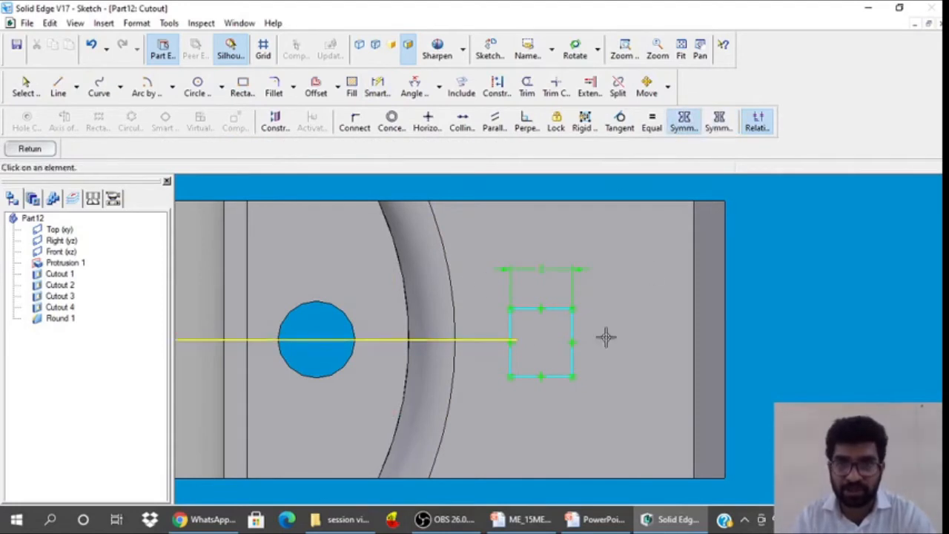
click(557, 307)
click(551, 376)
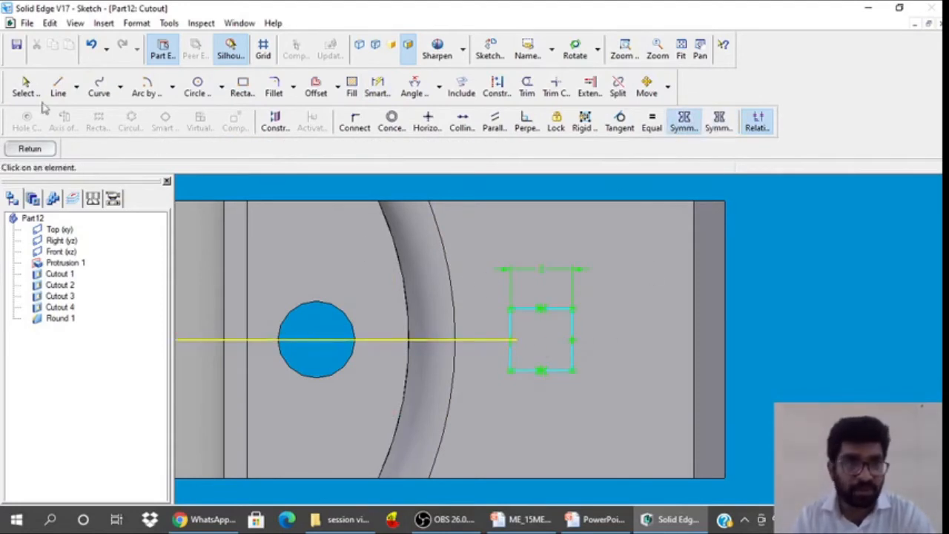
key(Escape)
Dimension the rectangle's height and set it to 10 mm
click(377, 87)
click(571, 326)
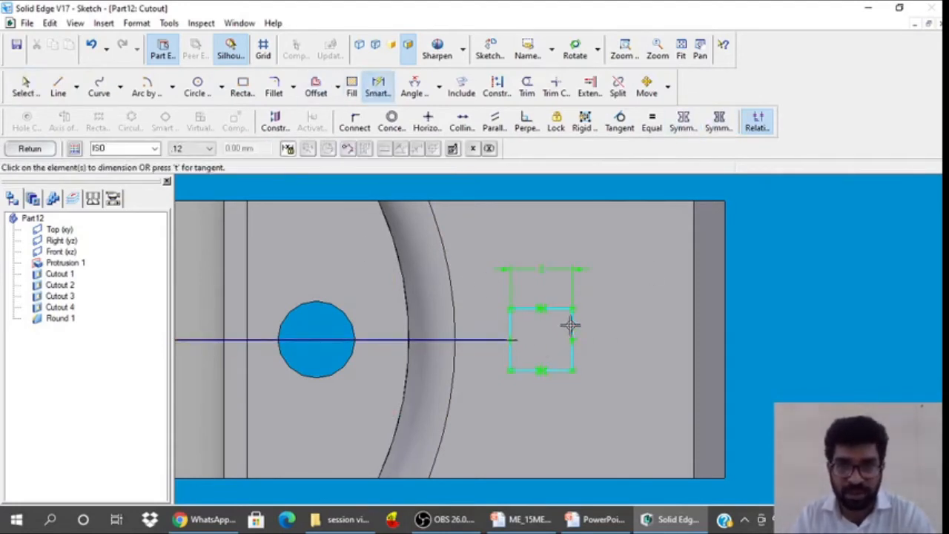
click(626, 329)
text(10)
key(Return)
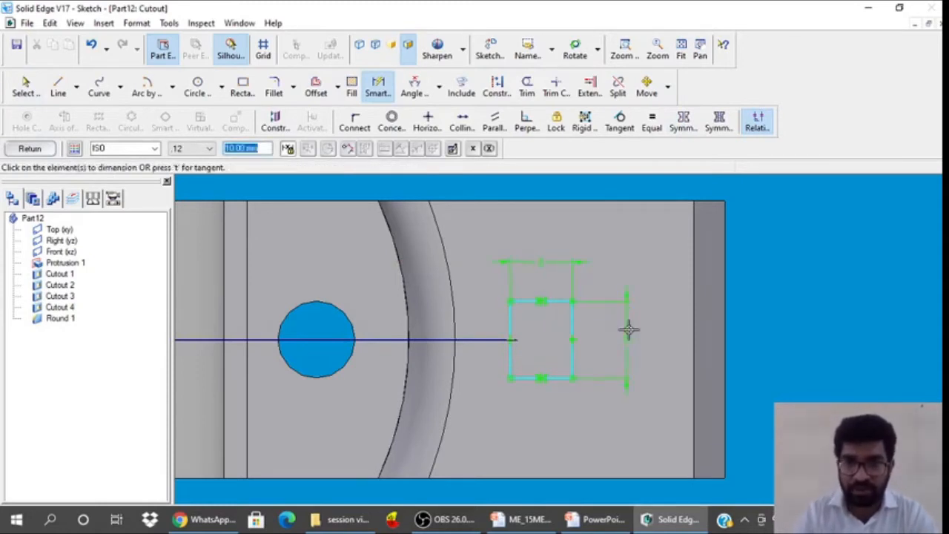
Dimension the distance from the vertical reference plane to the midpoint of the rectangle's upper side and set it to 64 mm
click(667, 58)
click(681, 58)
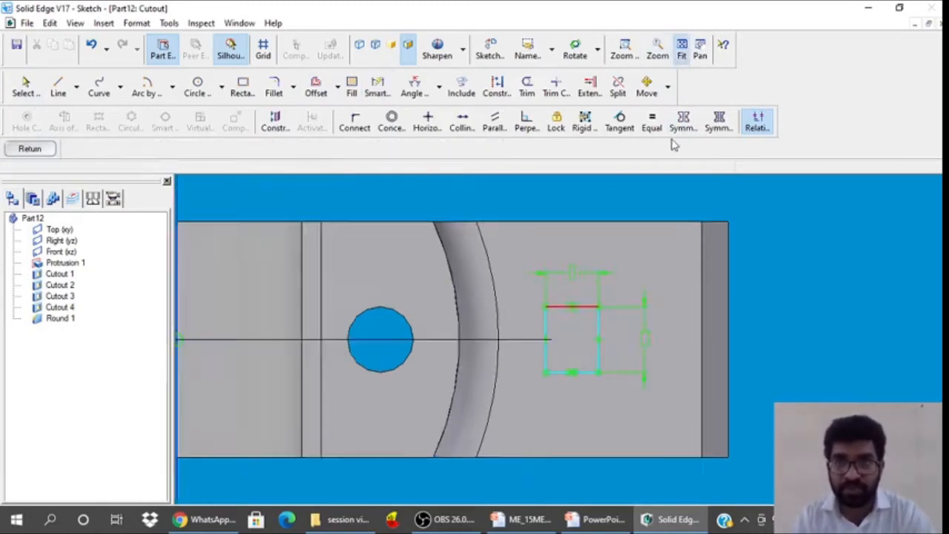
click(372, 92)
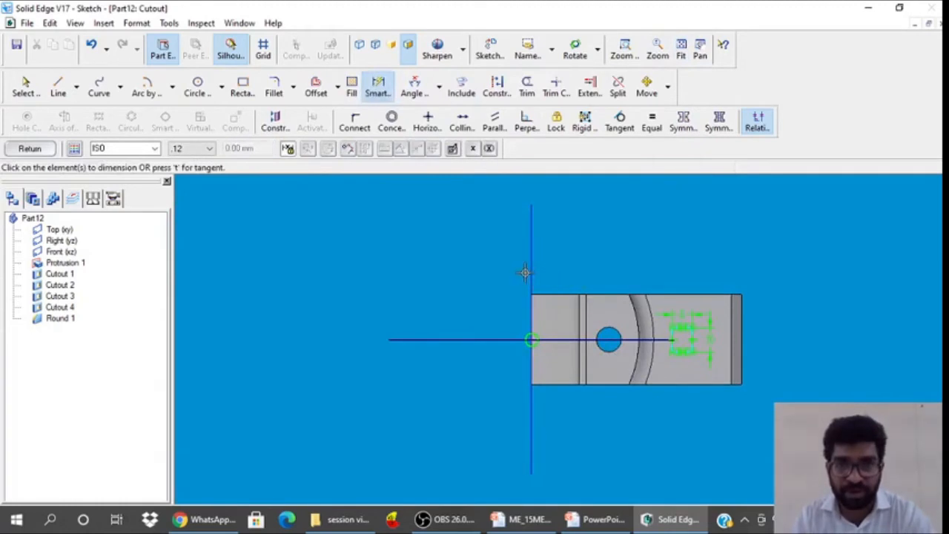
click(532, 276)
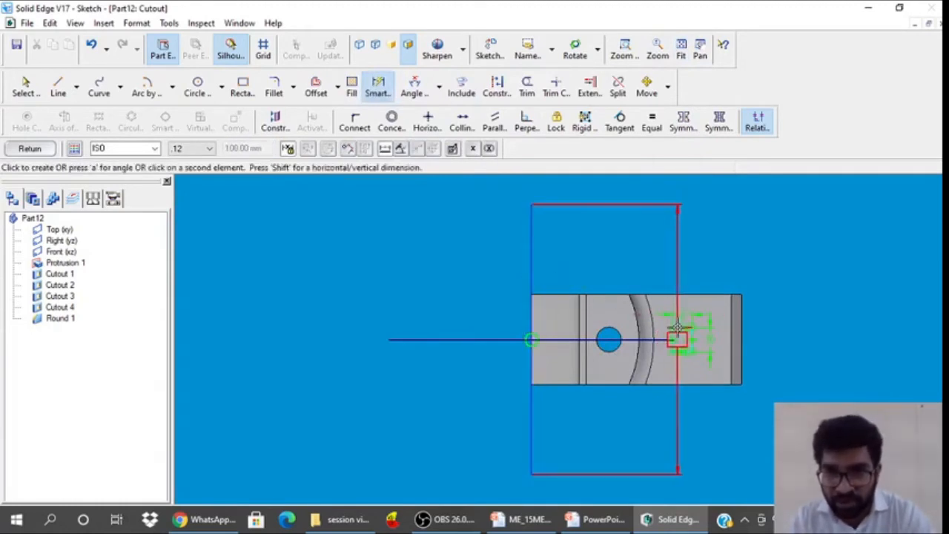
click(679, 326)
click(663, 258)
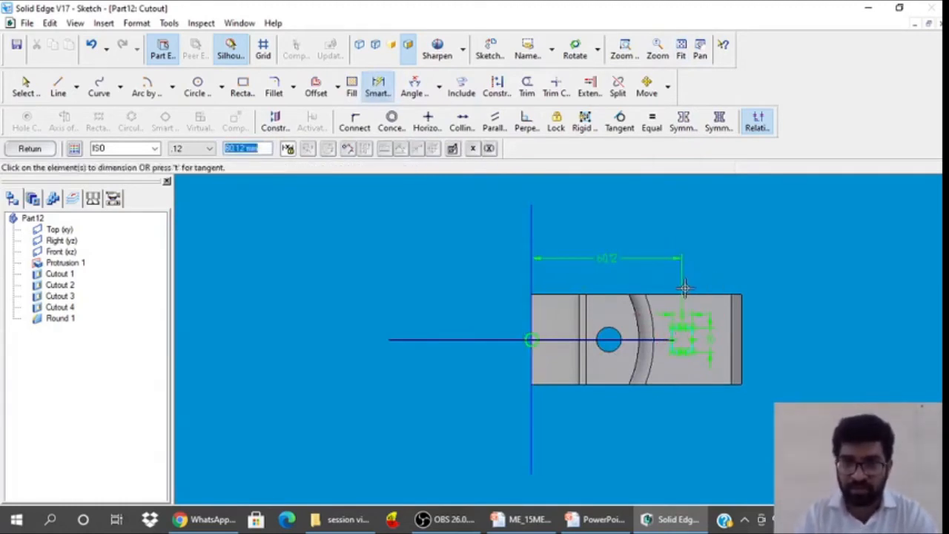
text(6)
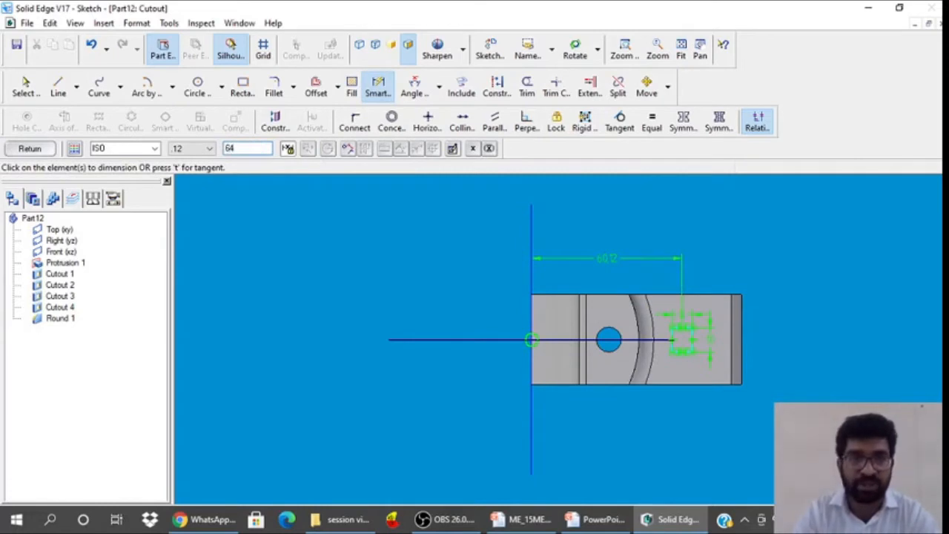
text(4)
key(Return)
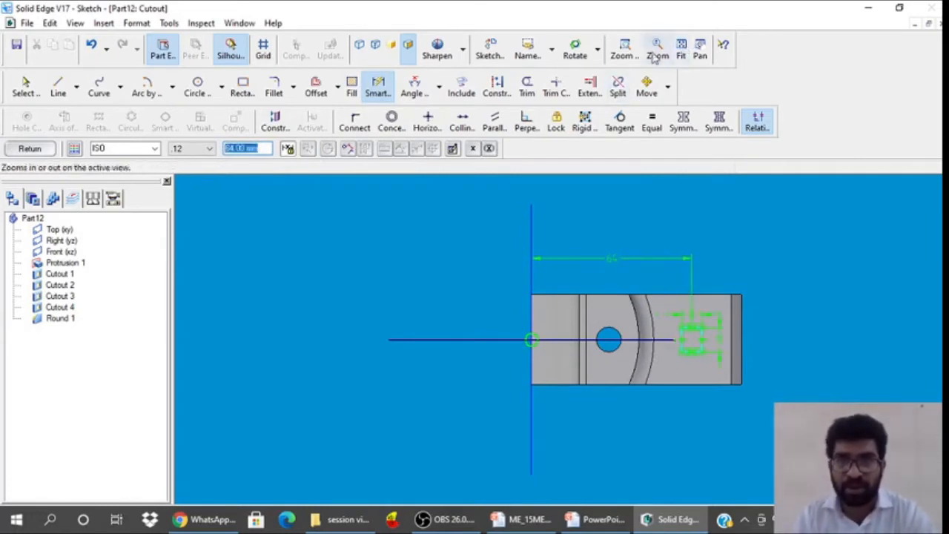
Draw a 5 mm radius semicircular arc by centre on the rectangle's outer side, bulging toward the foot's end
click(625, 49)
drag(664, 305, 736, 386)
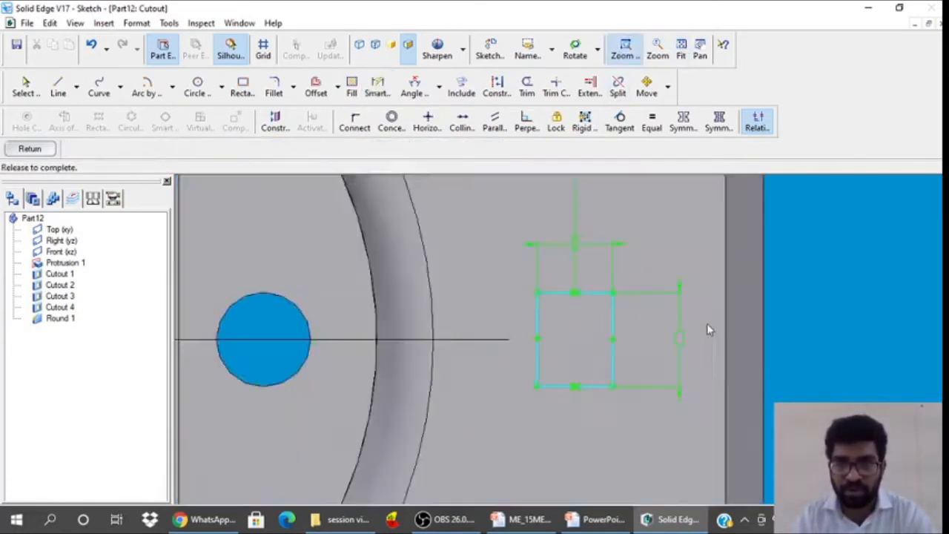
drag(708, 329, 682, 250)
click(151, 86)
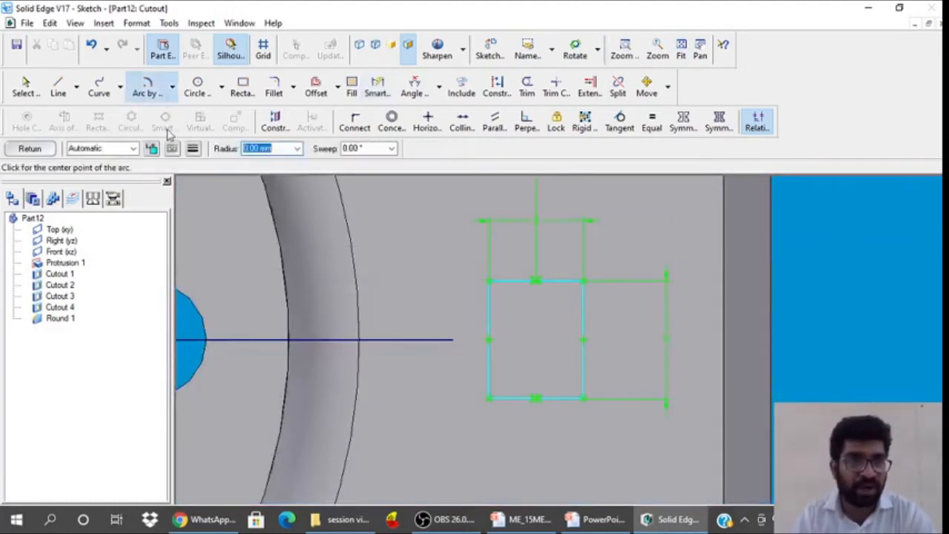
click(172, 86)
click(152, 141)
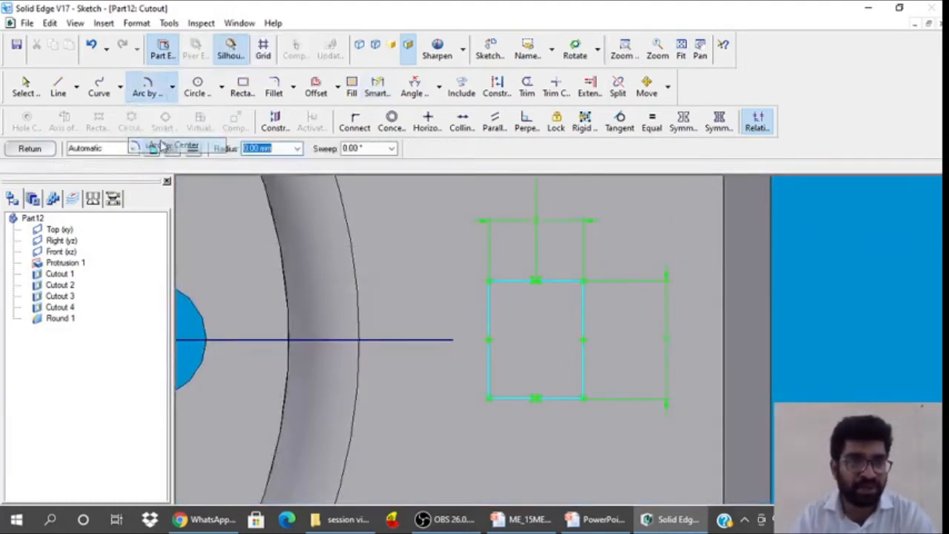
click(582, 341)
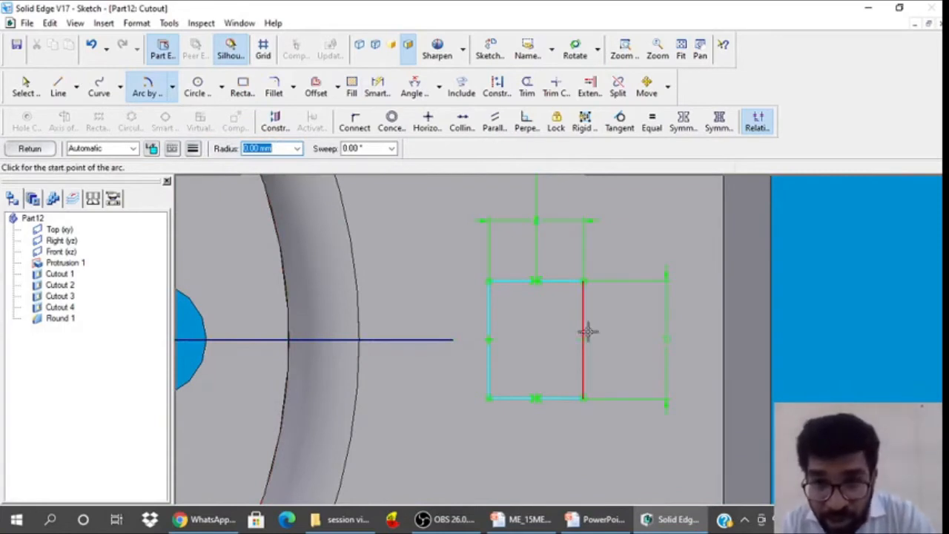
click(581, 281)
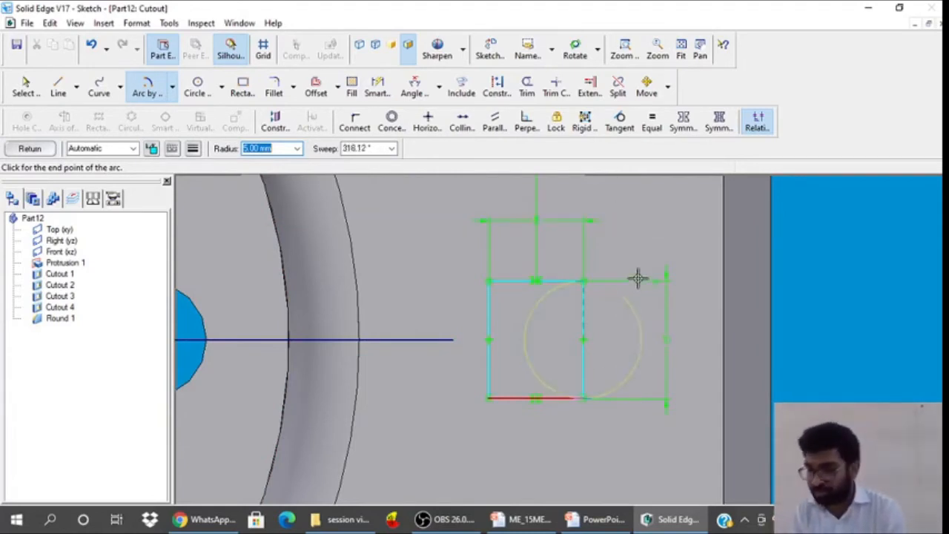
click(584, 400)
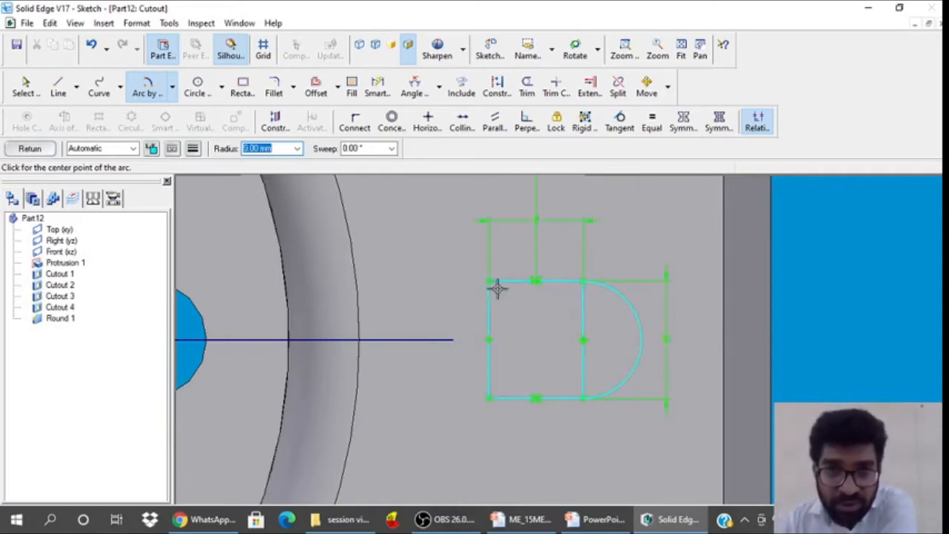
Draw a matching 5 mm radius semicircular arc on the rectangle's inner side, bulging toward the upright
click(487, 340)
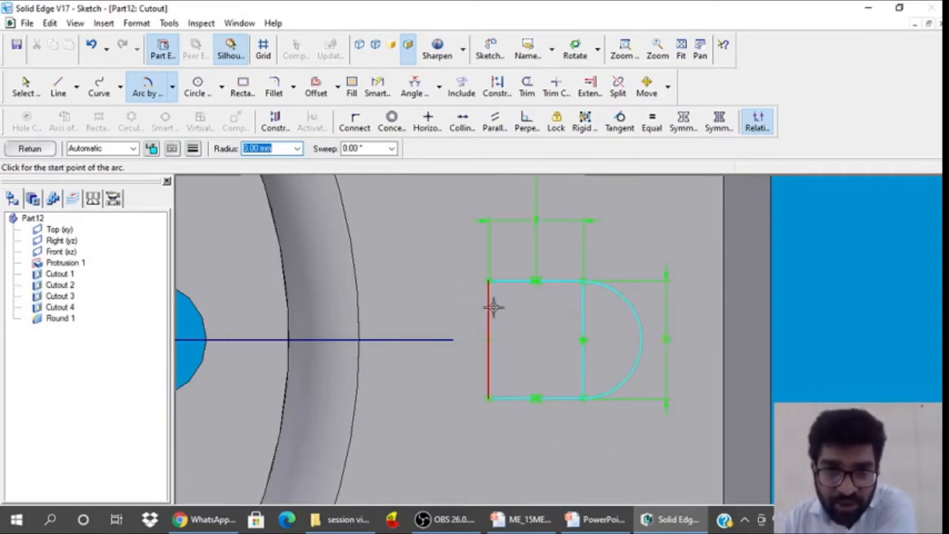
click(489, 280)
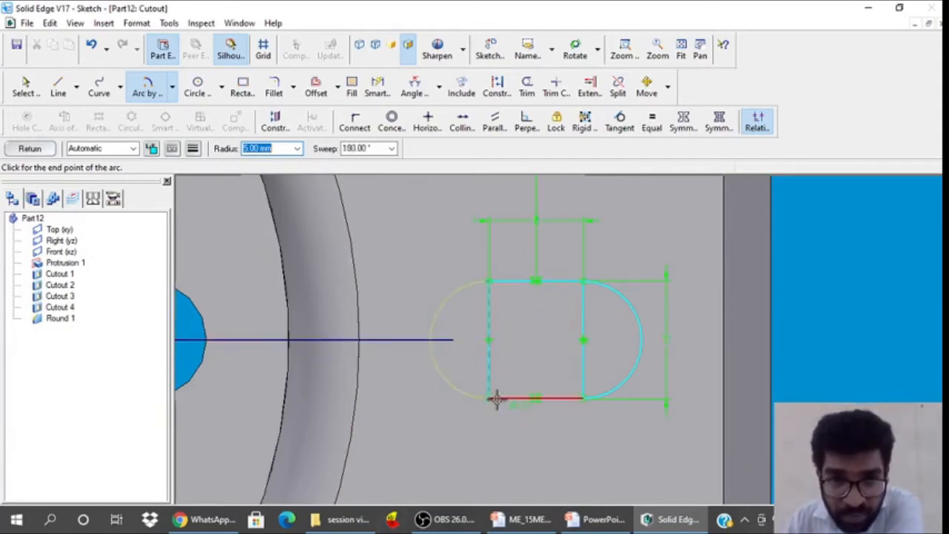
click(490, 399)
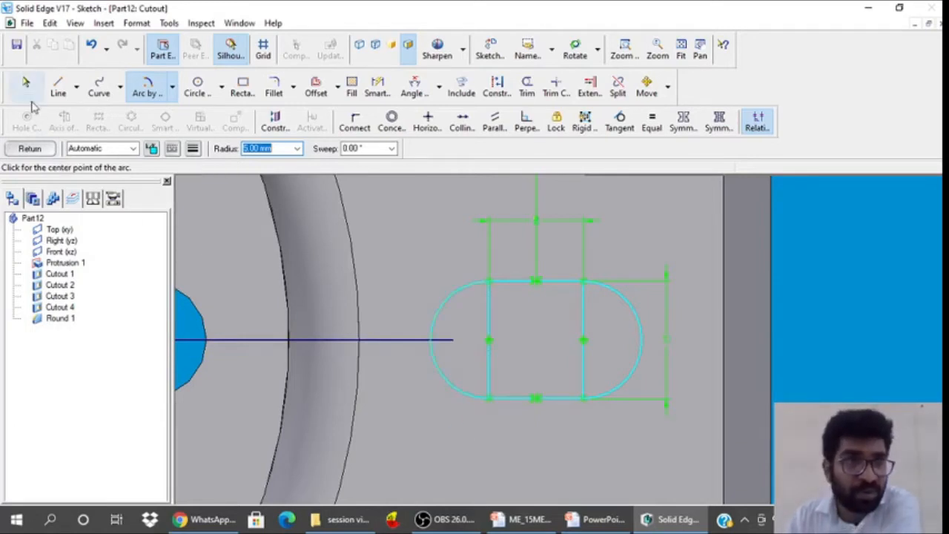
key(Escape)
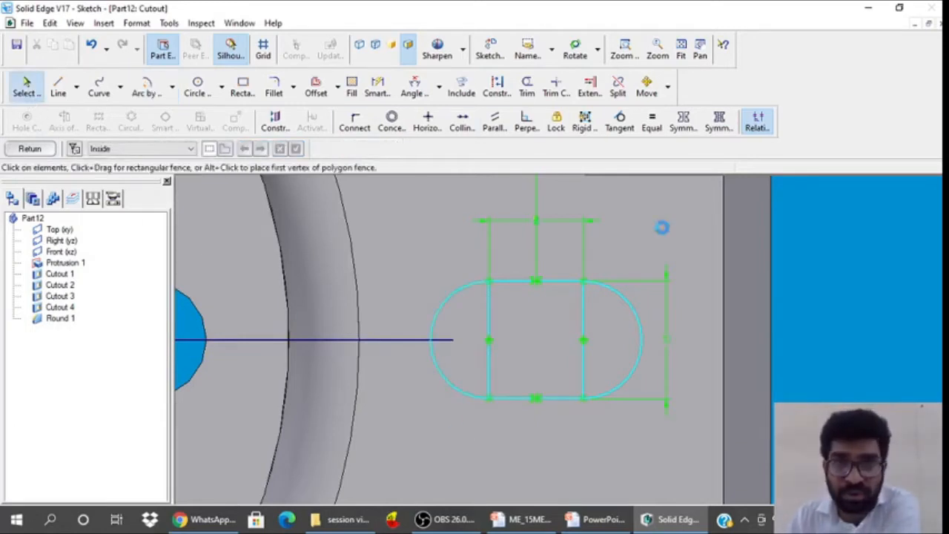
Trim the two vertical lines inside the slot outline and finish the sketch
click(527, 88)
click(488, 315)
click(583, 313)
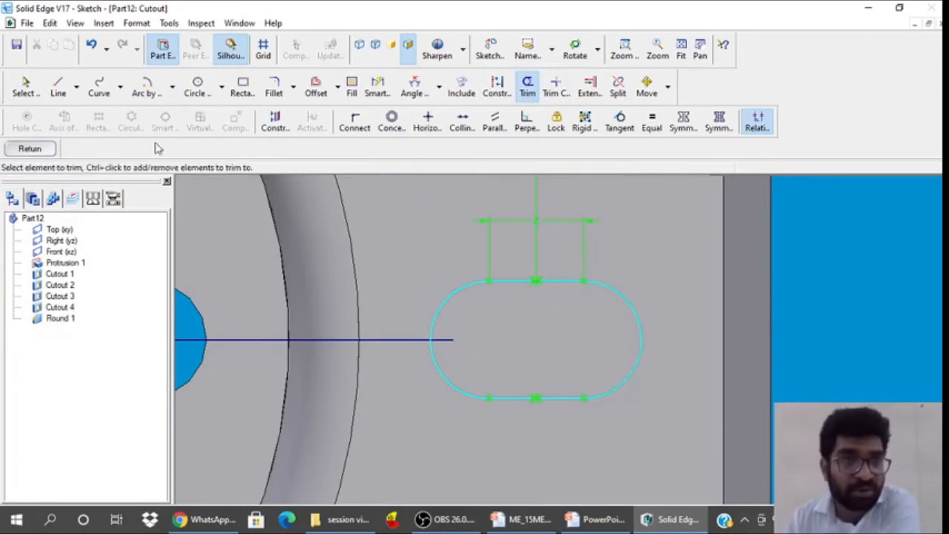
click(29, 149)
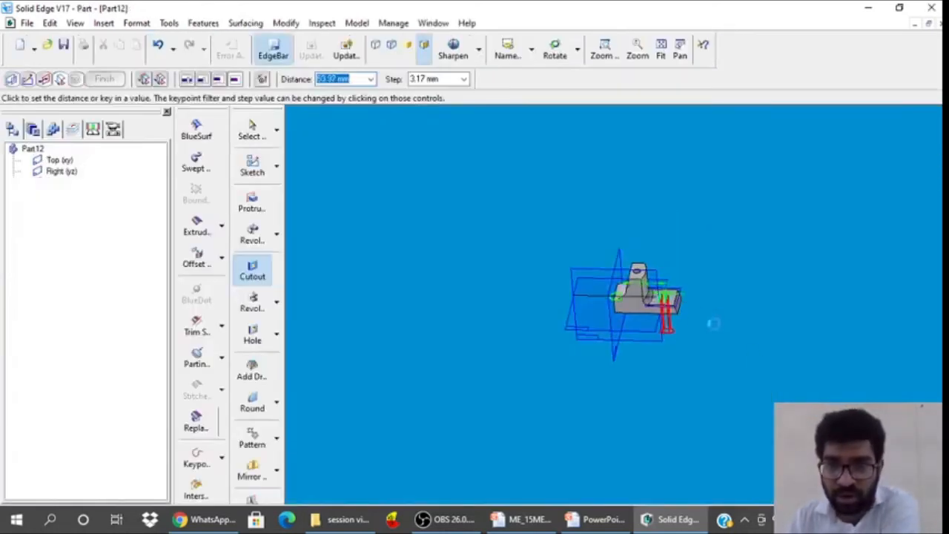
Cut the slot profile downward through the foot, finish the cutout and inspect the slot
click(695, 317)
click(106, 81)
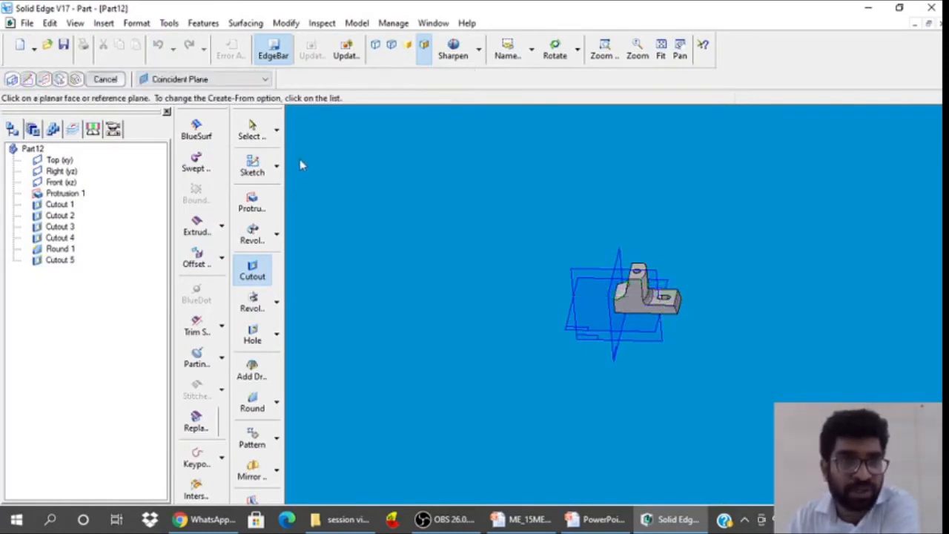
key(Escape)
click(604, 48)
drag(642, 297, 705, 326)
key(Escape)
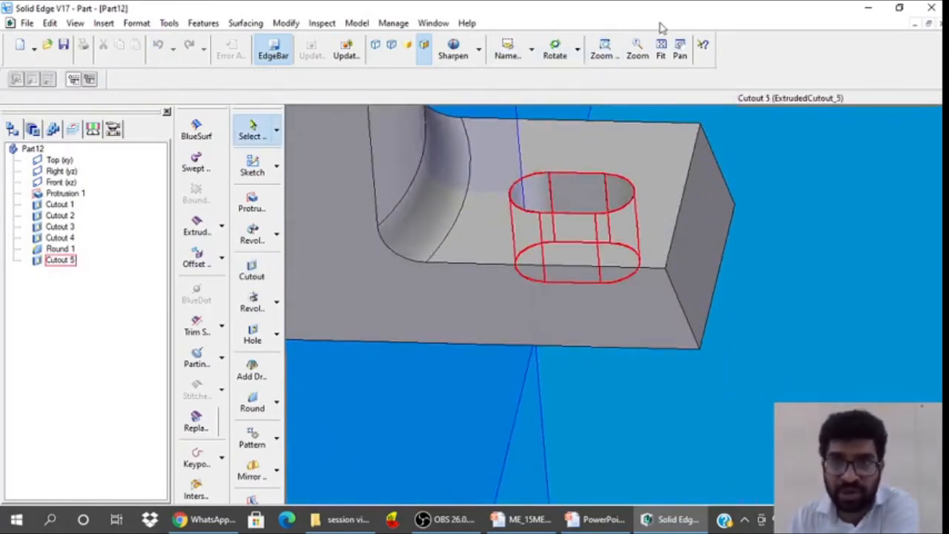
click(660, 49)
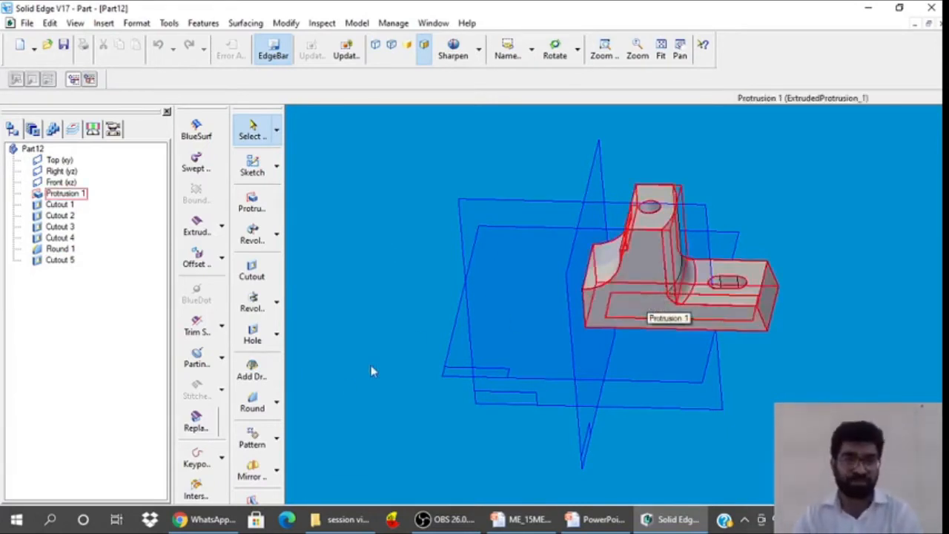
Mirror the whole half body about the vertical reference plane at its inner end and finish the feature
click(276, 469)
click(327, 480)
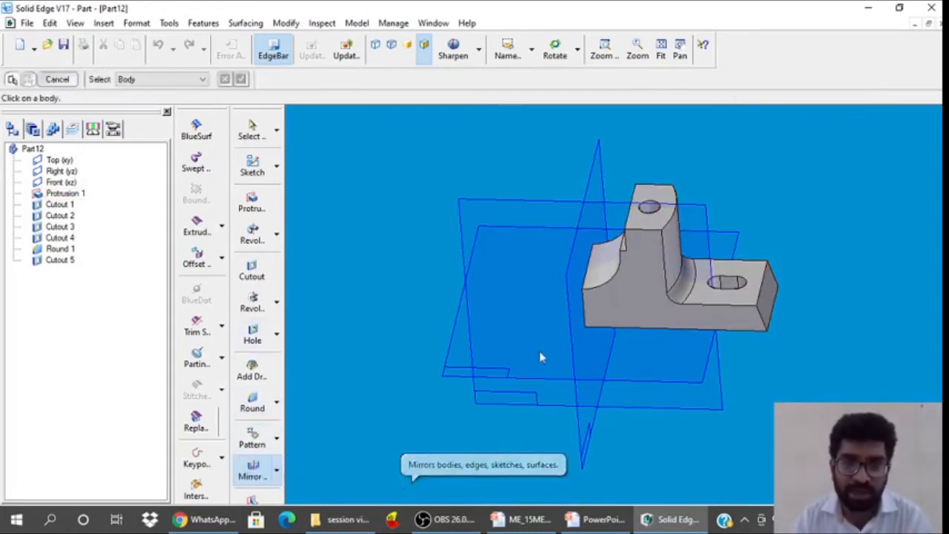
click(634, 304)
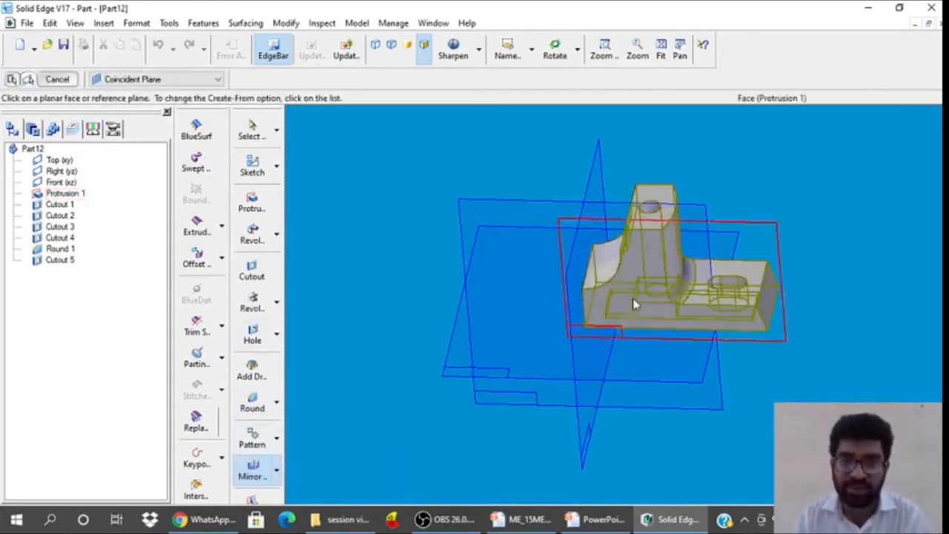
click(599, 169)
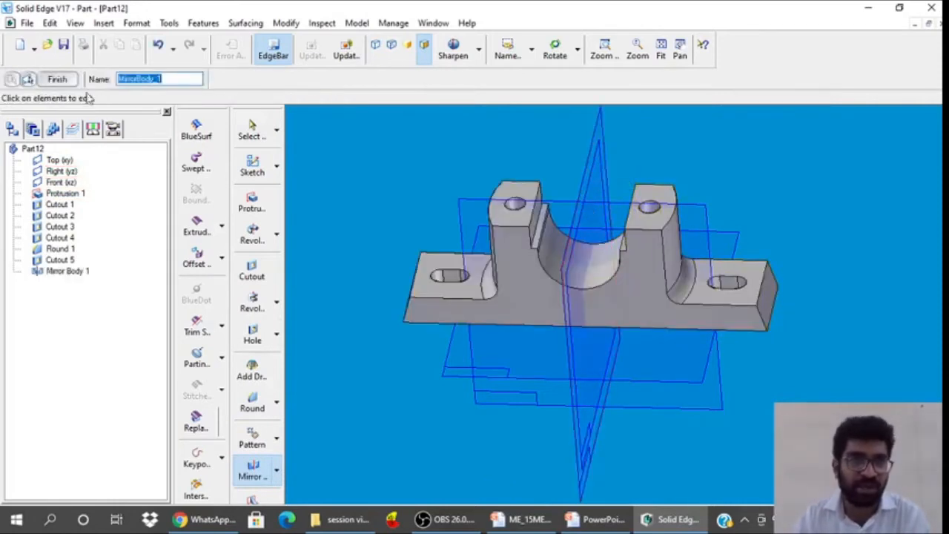
click(58, 80)
click(250, 133)
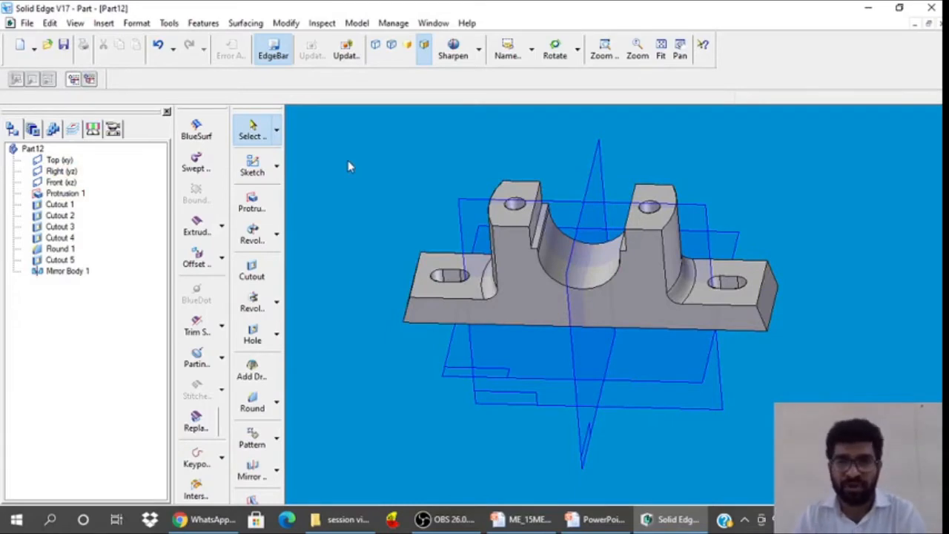
Check the centre hole's dimensions on the BODY drawing in the PowerPoint presentation and return to Solid Edge
click(593, 518)
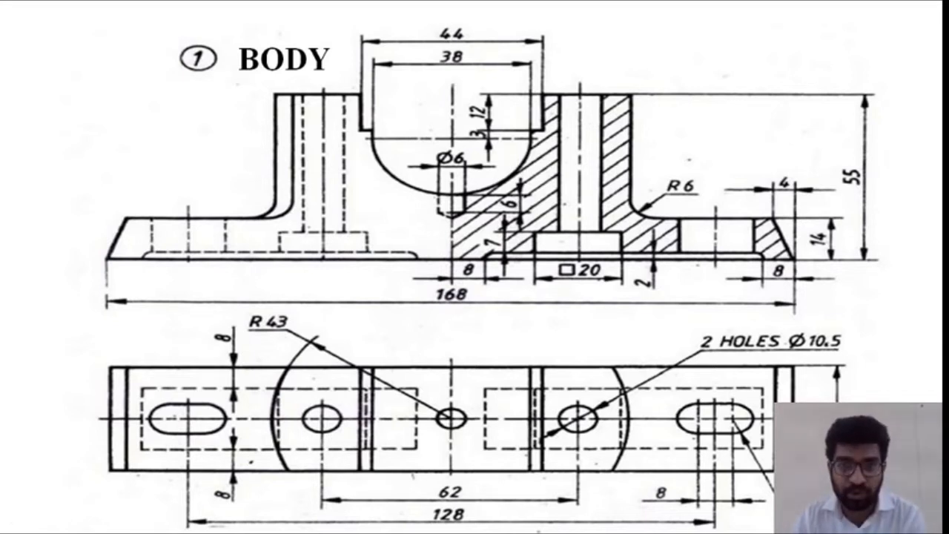
key(super)
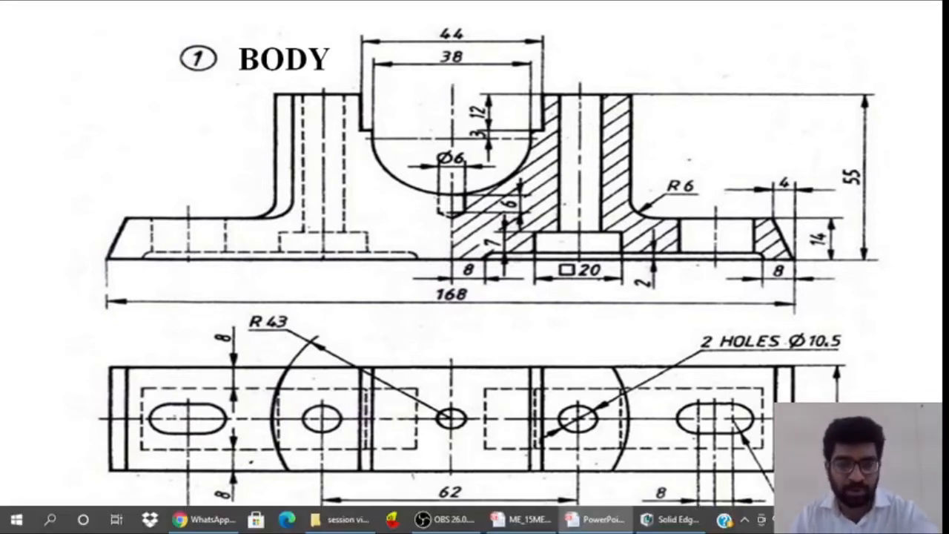
click(677, 519)
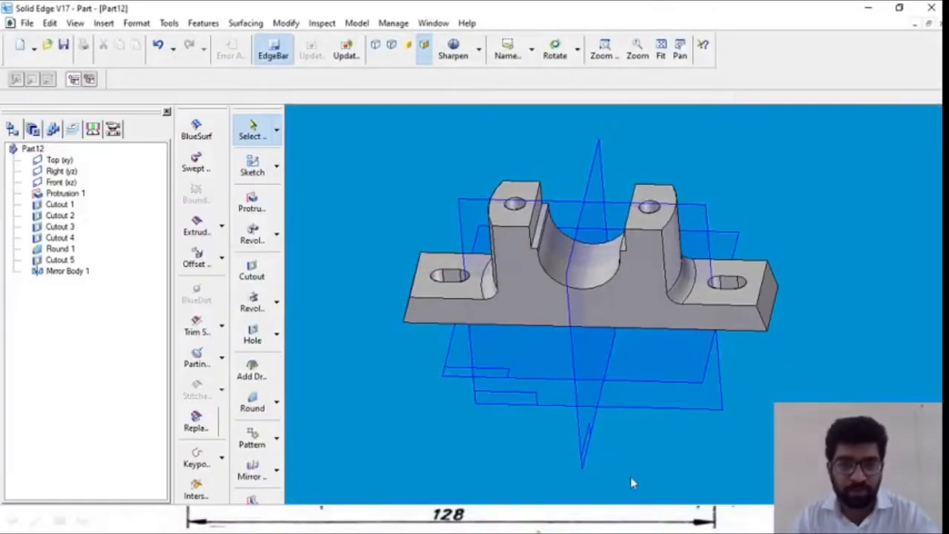
Configure a simple hole of 6 mm diameter with a finite depth of 40 mm and a 118° V bottom angle
click(276, 333)
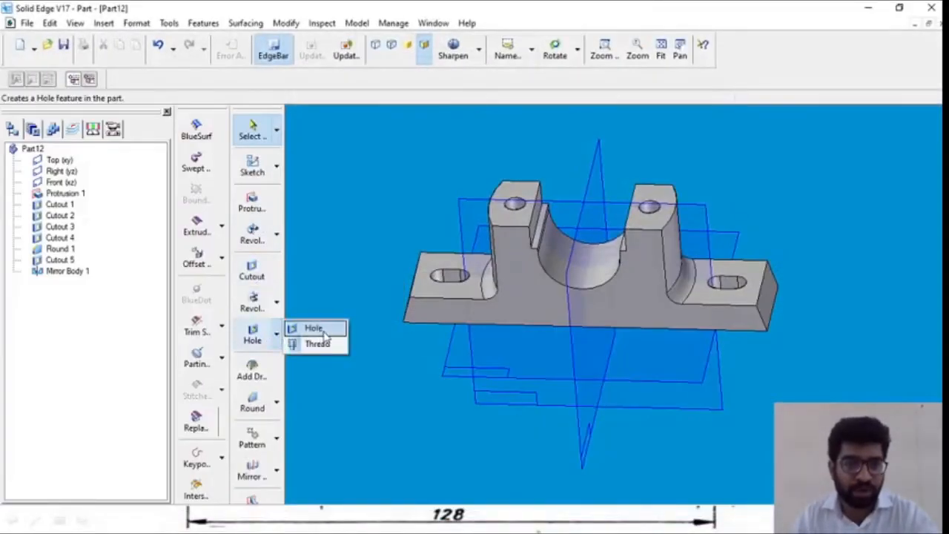
click(300, 329)
click(12, 80)
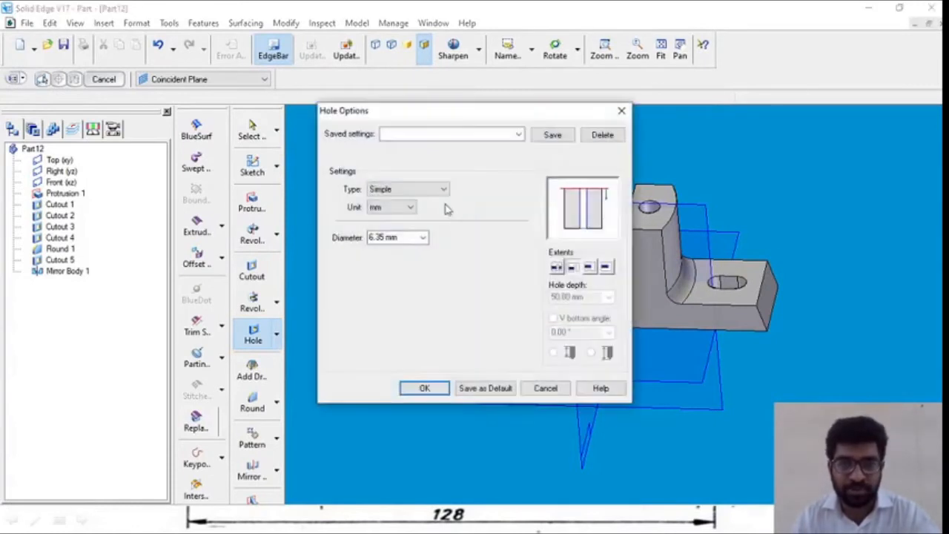
click(605, 267)
drag(551, 296, 599, 297)
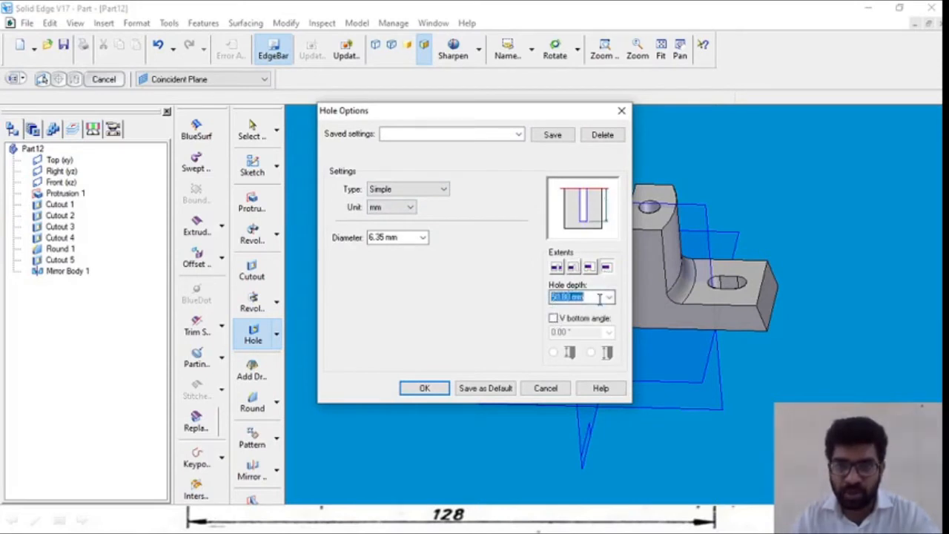
text(40)
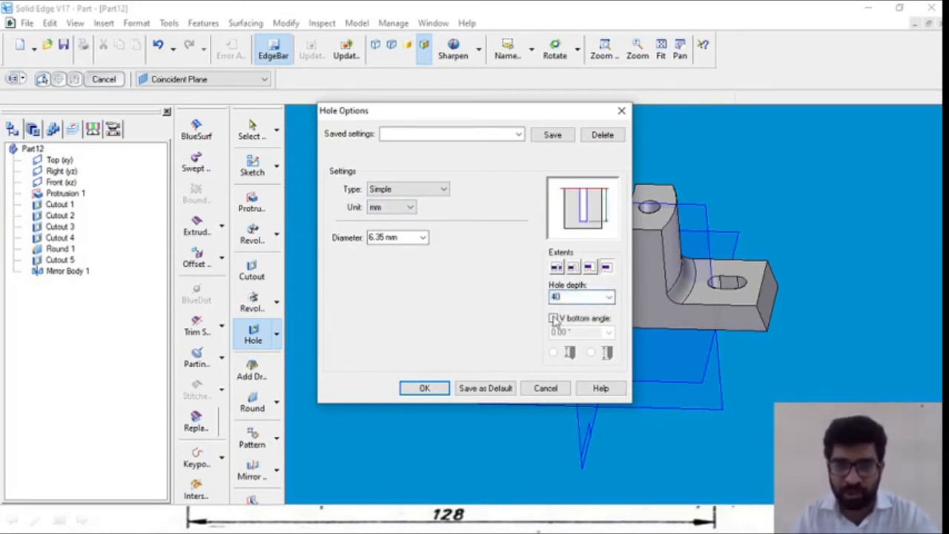
double_click(406, 238)
text(6)
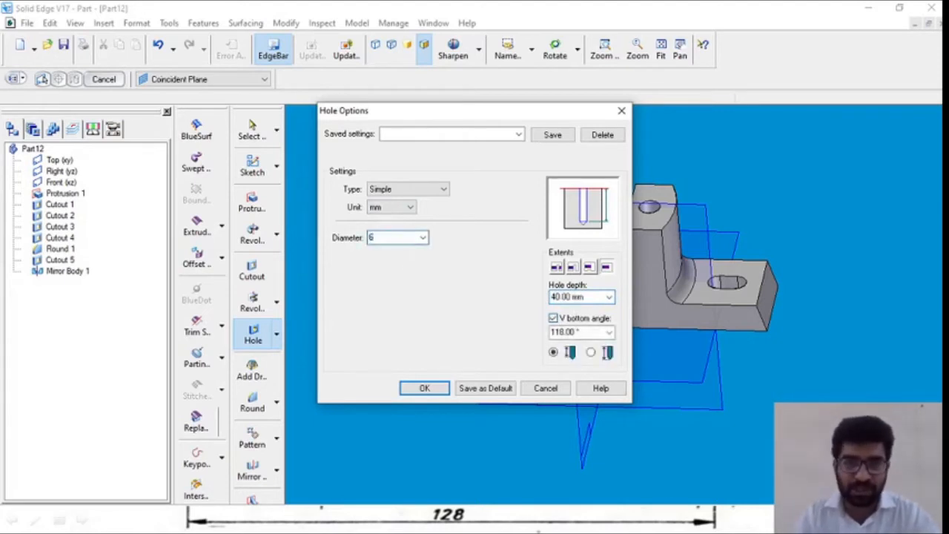
click(426, 389)
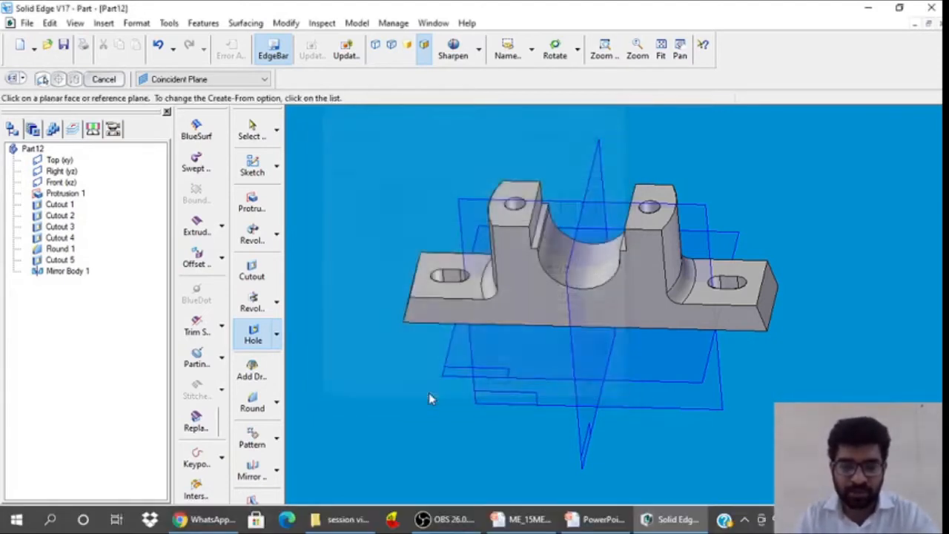
Place the hole at the body's centre on the upright's top face plane, direct it downward and finish the feature
click(657, 195)
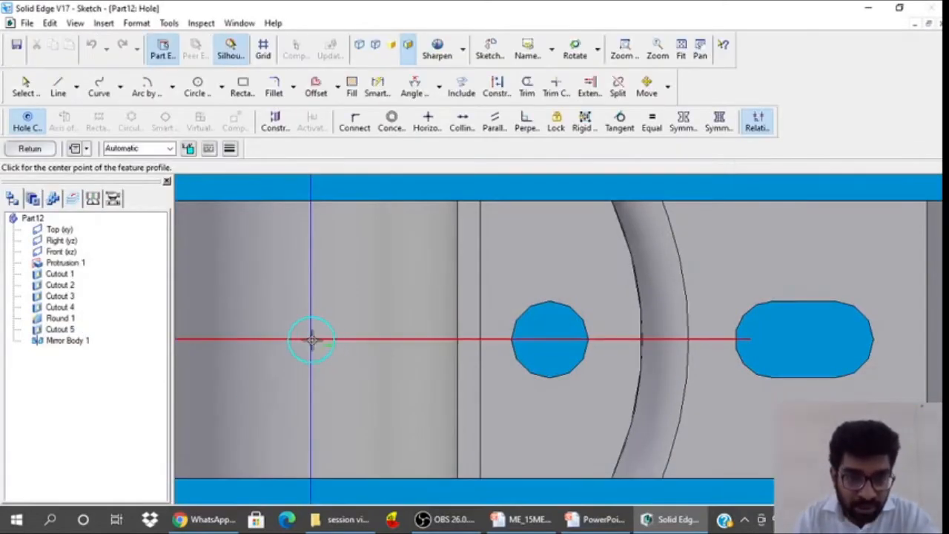
click(312, 339)
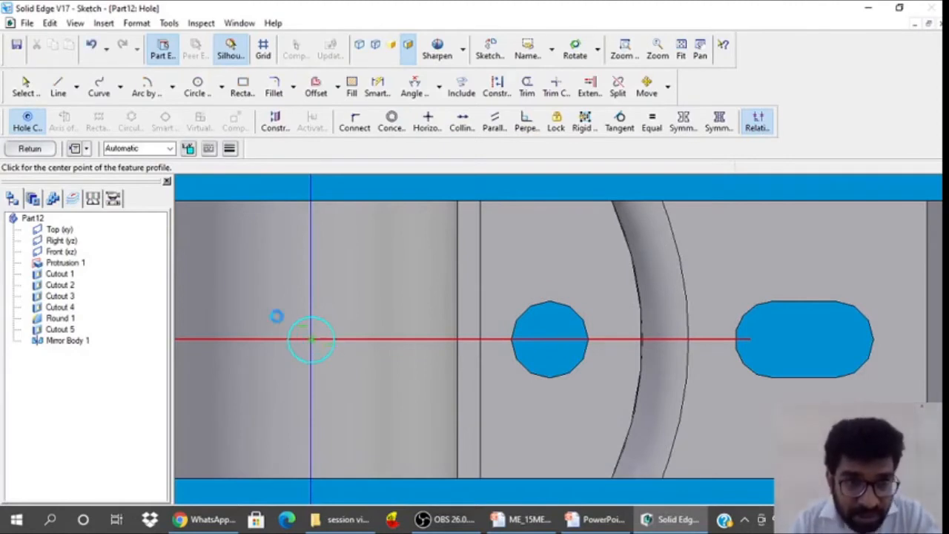
click(30, 148)
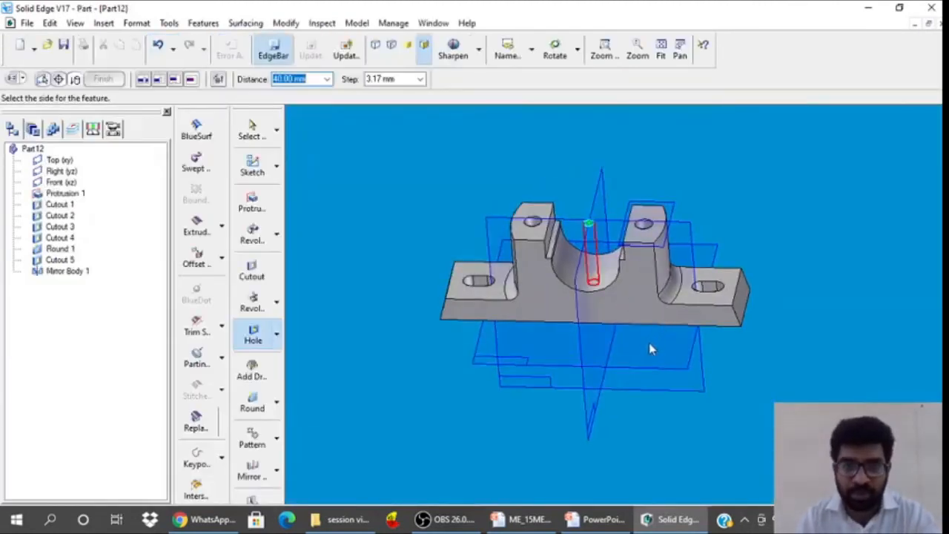
click(650, 349)
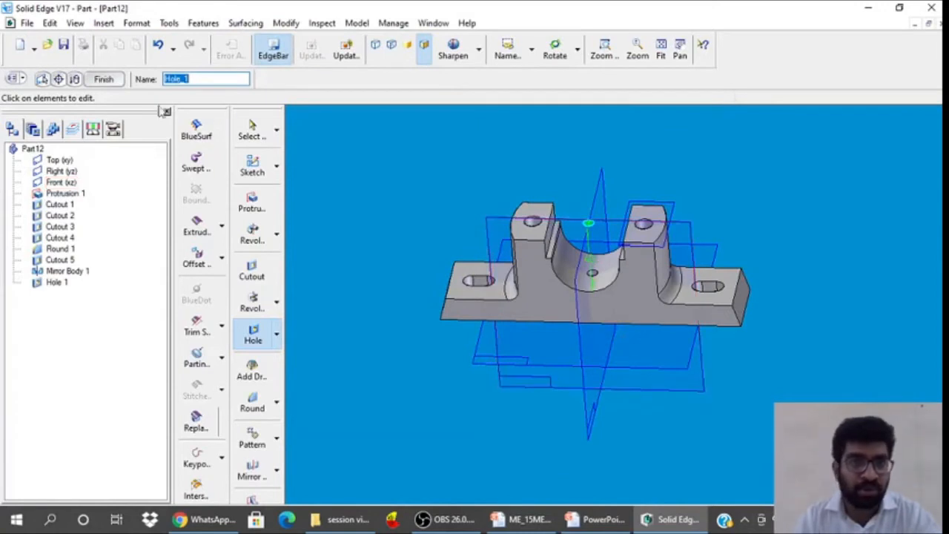
click(104, 79)
key(Escape)
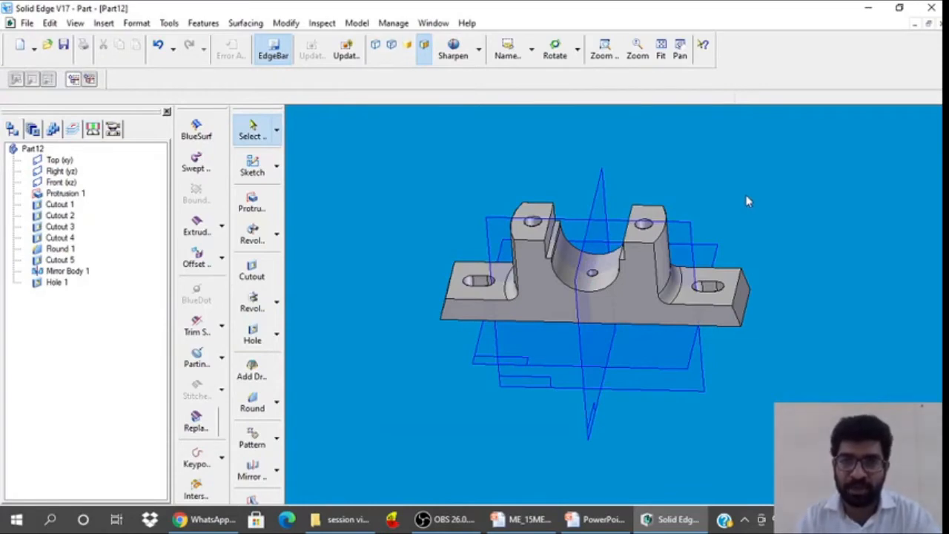
Open the Save As dialog for the part
click(27, 23)
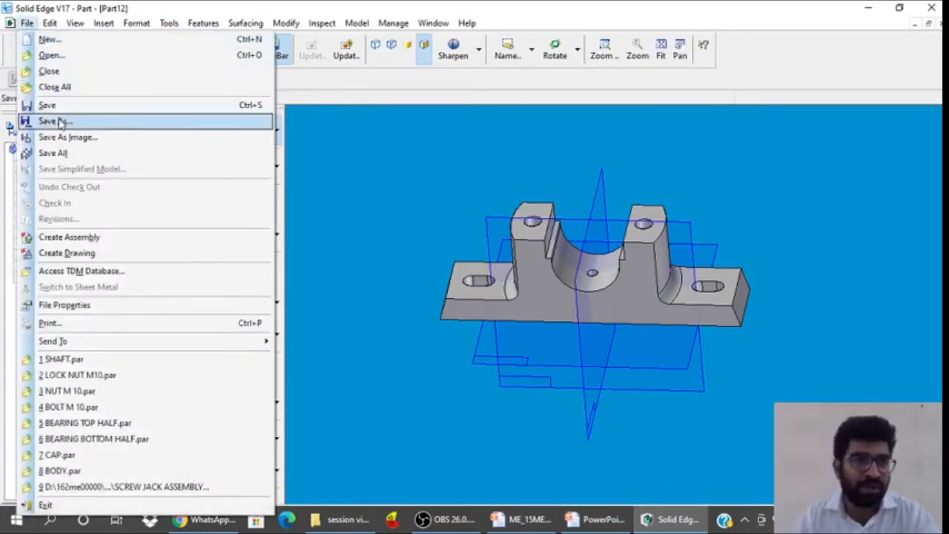
click(63, 118)
Try to create a folder named PLUMMER BLOCK on the RECOVERY (D:) drive
click(482, 165)
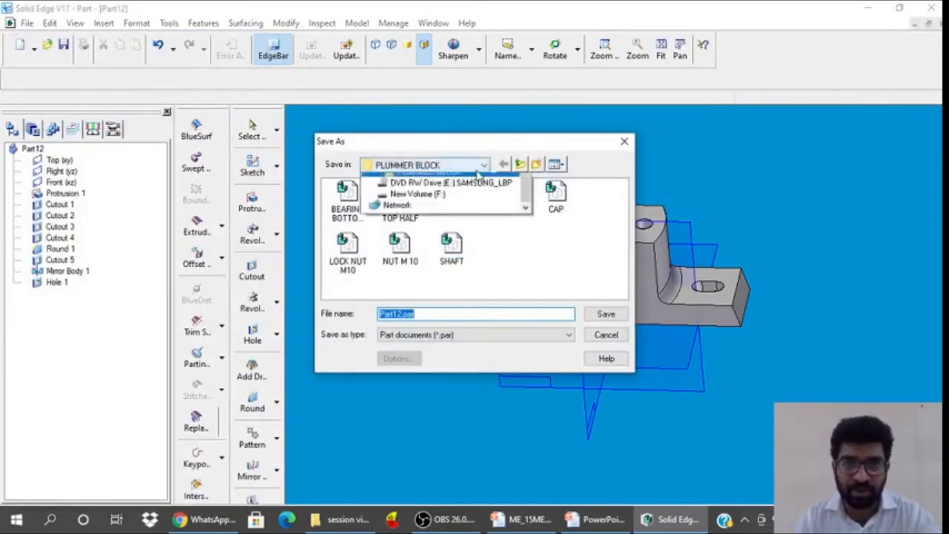
click(480, 166)
click(482, 165)
click(408, 269)
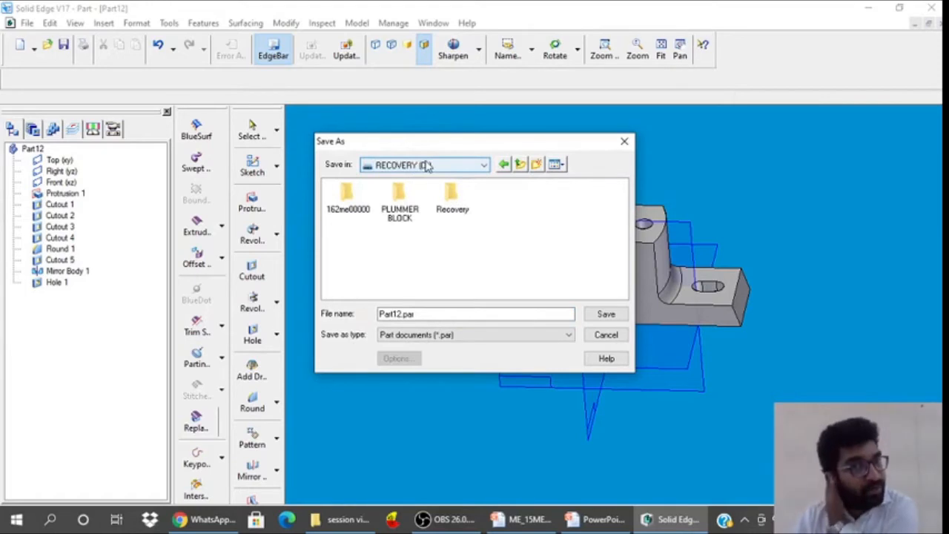
click(537, 164)
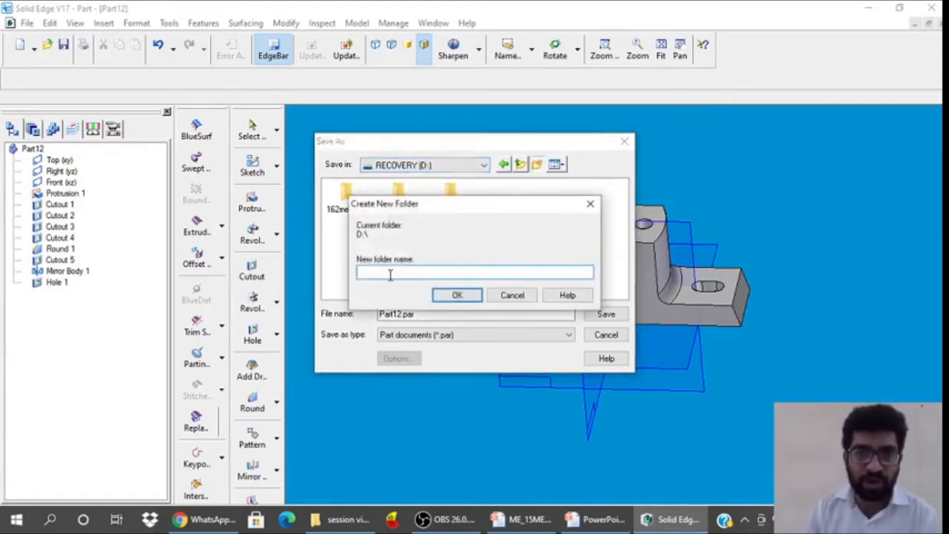
text(PLUM)
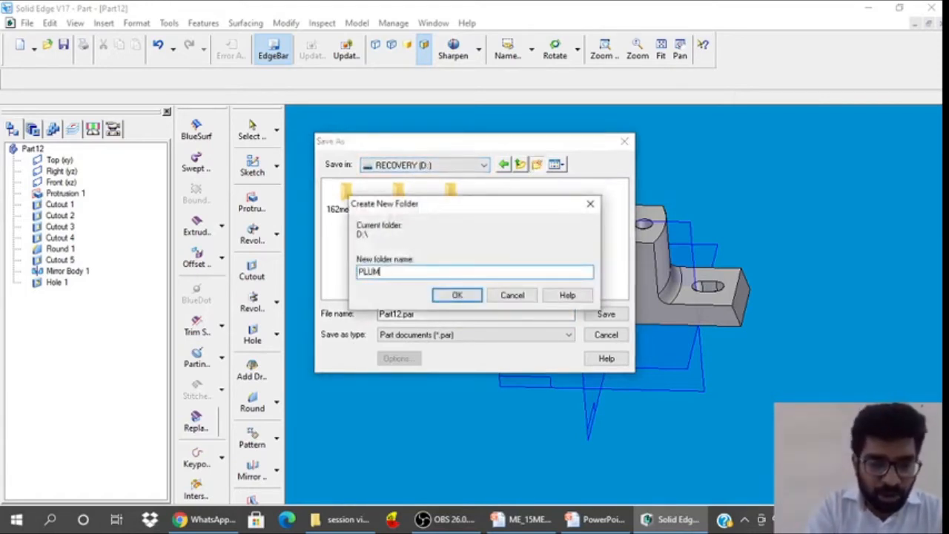
text(MER BLOCK)
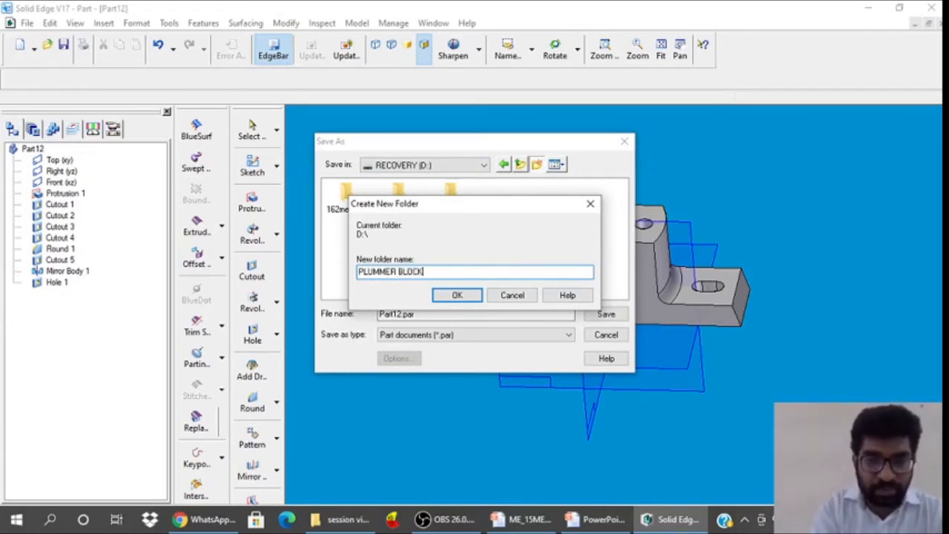
click(458, 296)
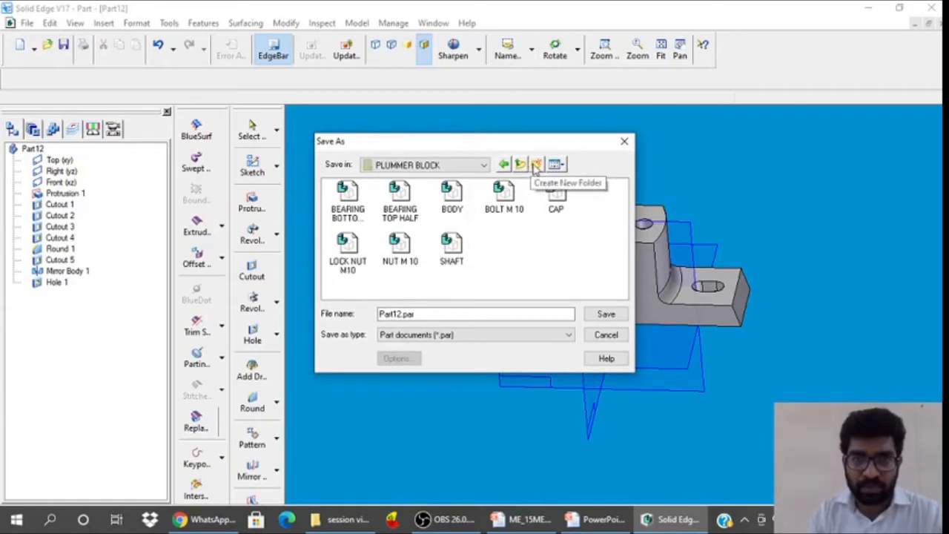
Create a folder named PLUMMER BLOCK on the New Volume (F:) drive and open it
click(483, 164)
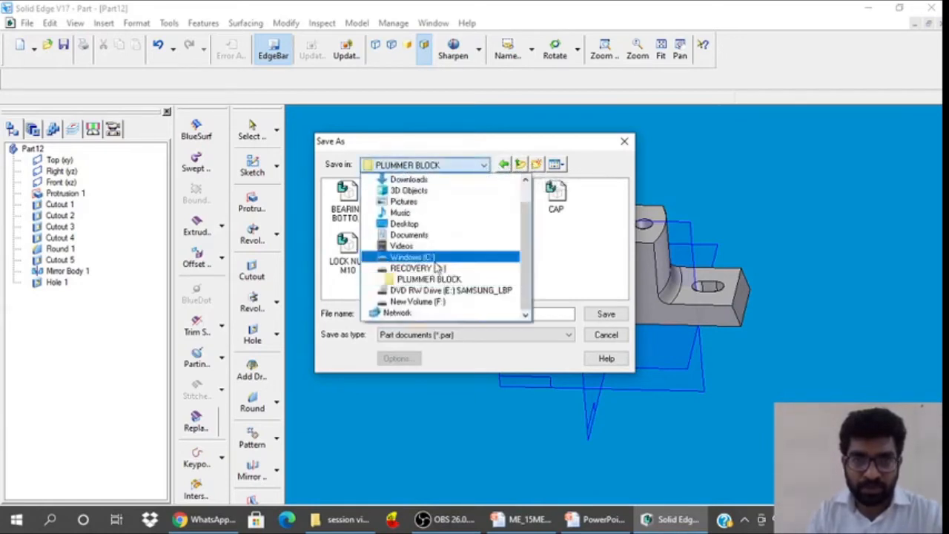
click(433, 302)
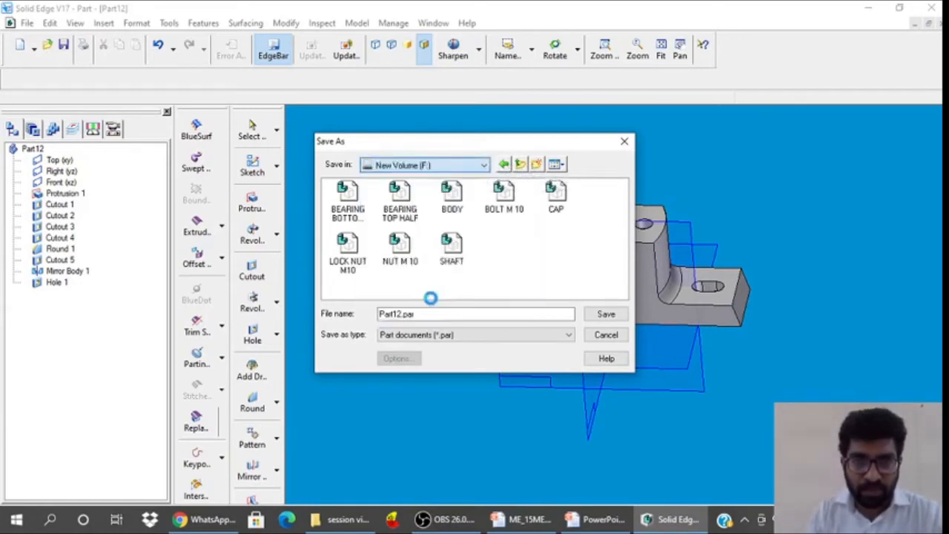
click(536, 164)
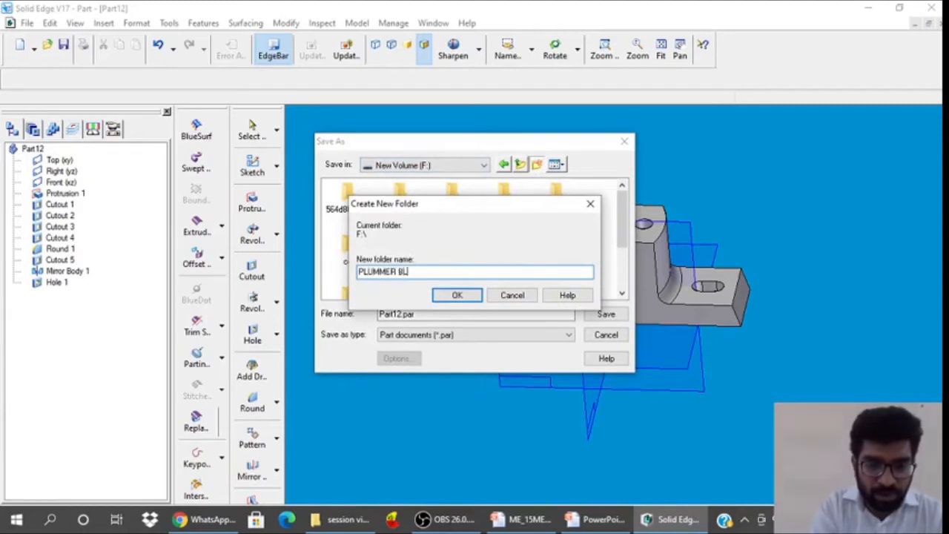
click(459, 296)
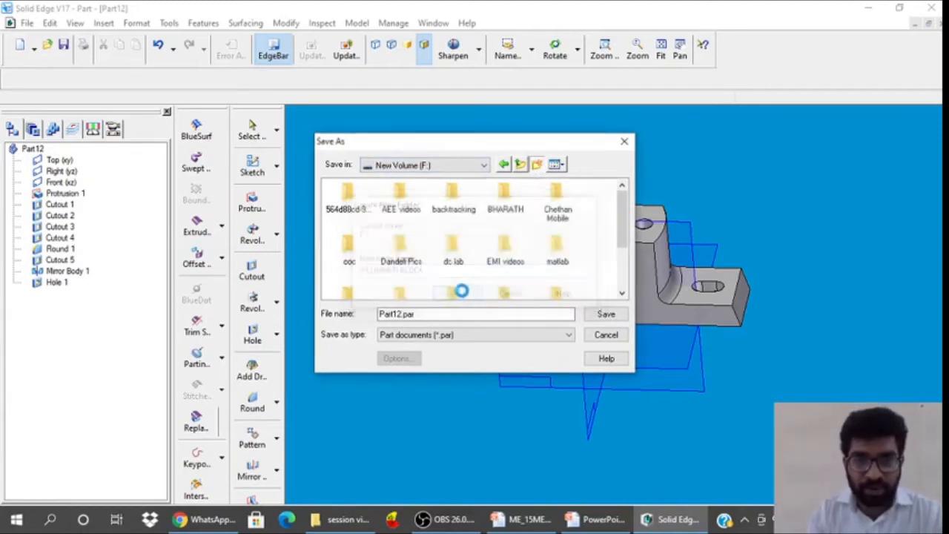
double_click(461, 293)
Save the part as BODY and close the document
text(BODY)
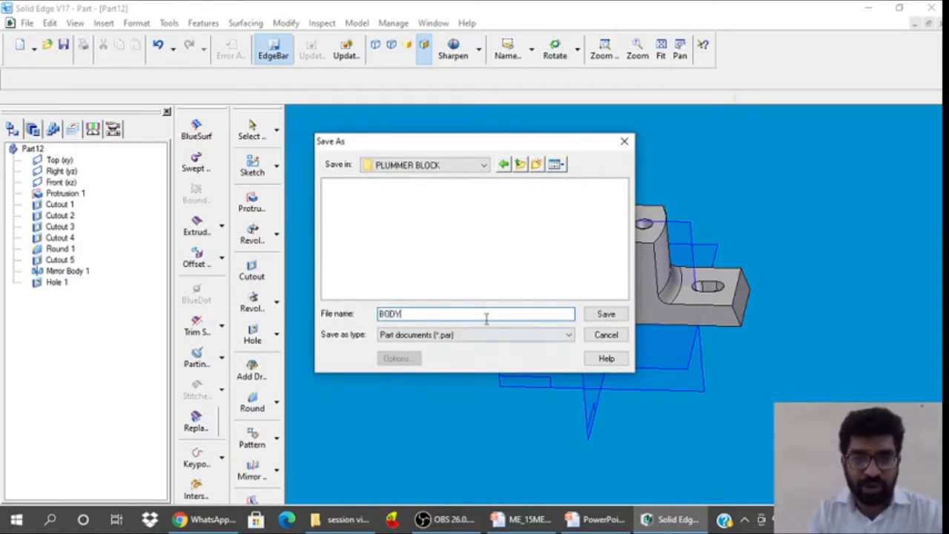
click(604, 316)
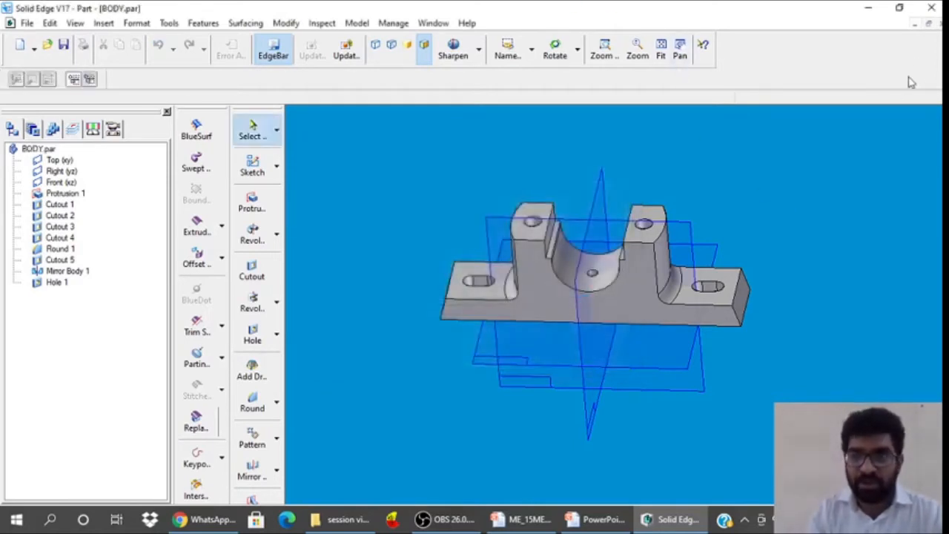
click(939, 24)
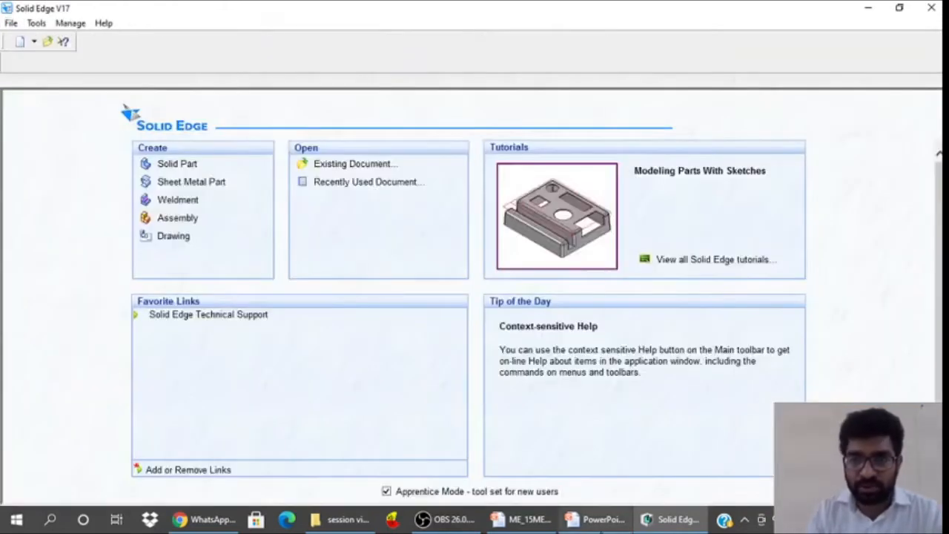
Switch to the PowerPoint presentation, examine the BODY and CAP drawings, and return to Solid Edge
click(599, 522)
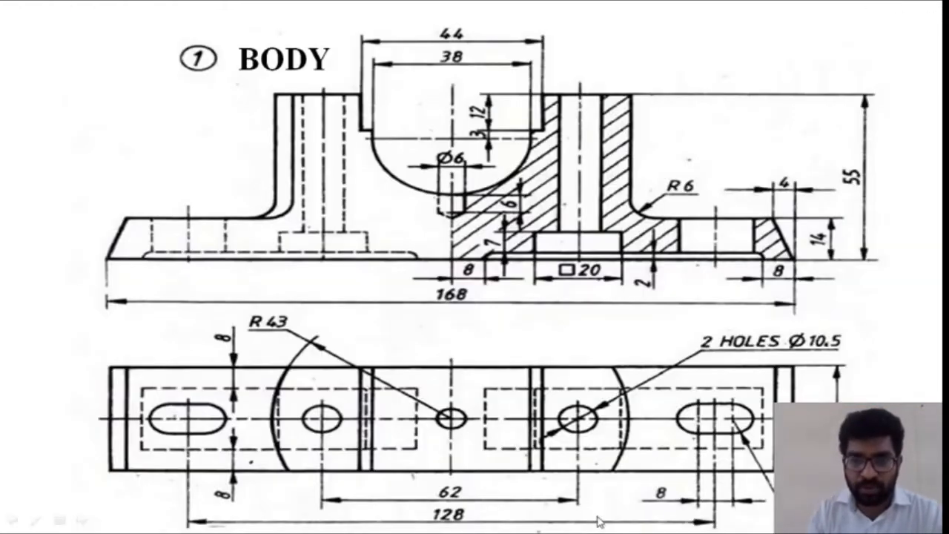
click(542, 310)
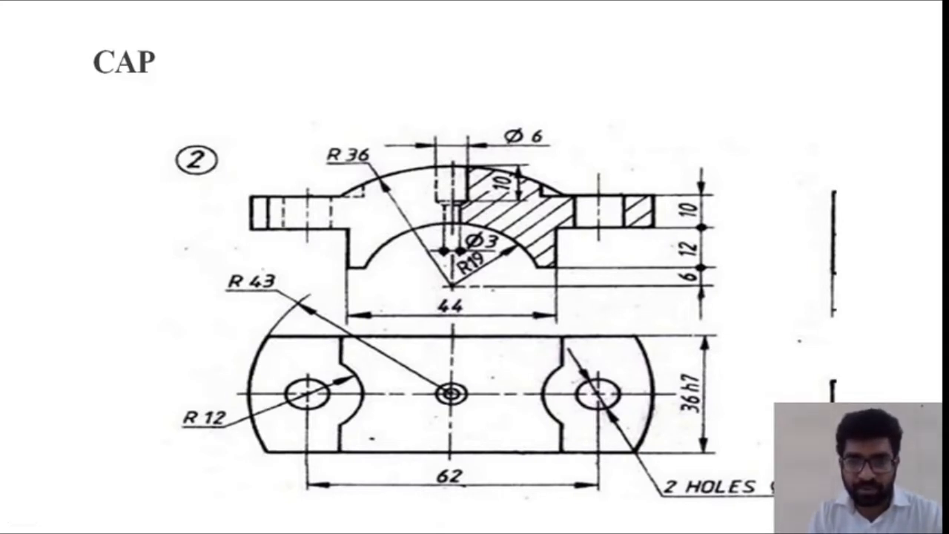
key(super)
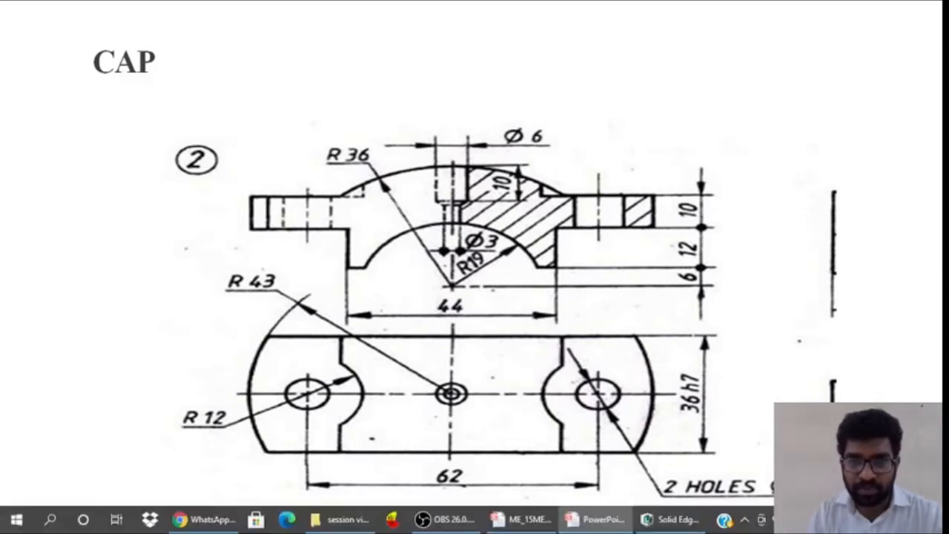
click(683, 521)
Return to Solid Edge and start a Protrusion with its sketch on the Front (xz) plane
click(185, 164)
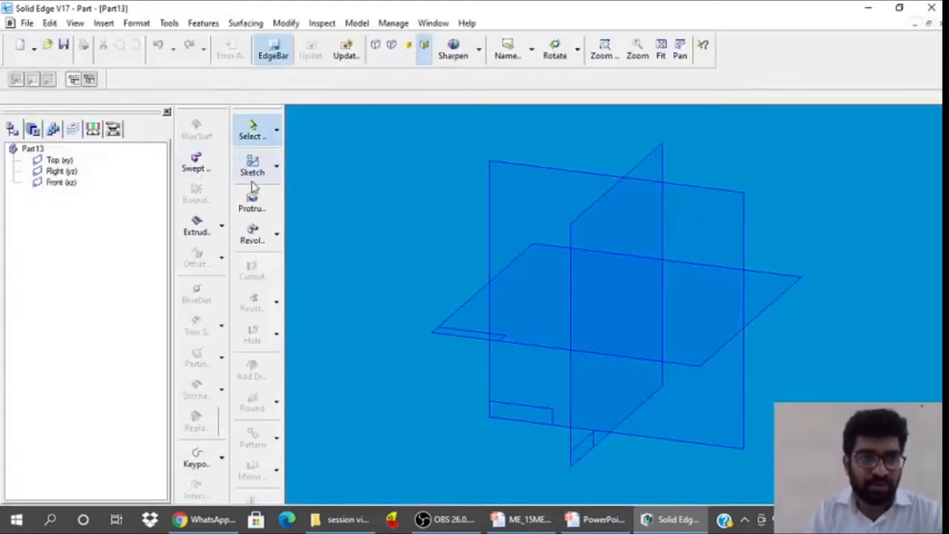
click(252, 203)
click(528, 203)
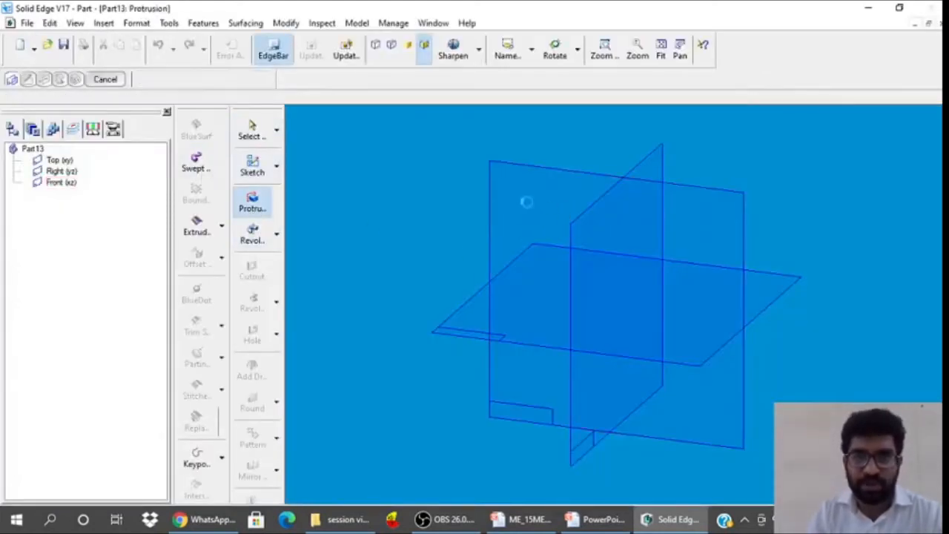
Sketch a closed stepped half profile from the origin, about 38 mm wide at the base and 55 mm wide at the top
click(62, 97)
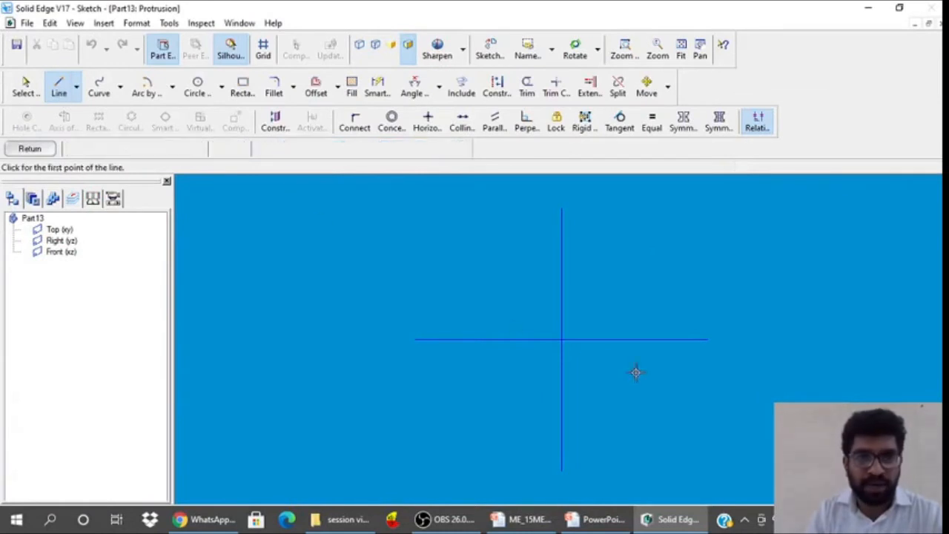
click(561, 338)
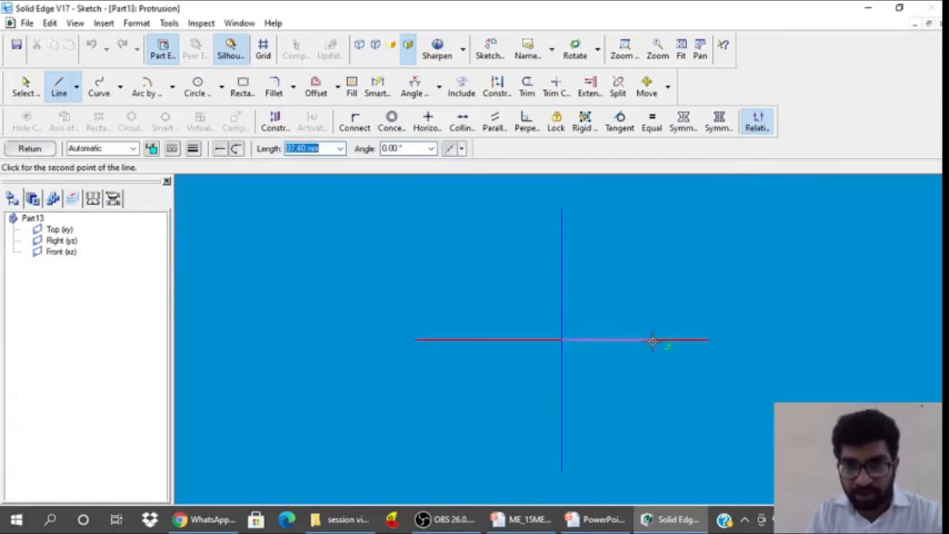
click(653, 340)
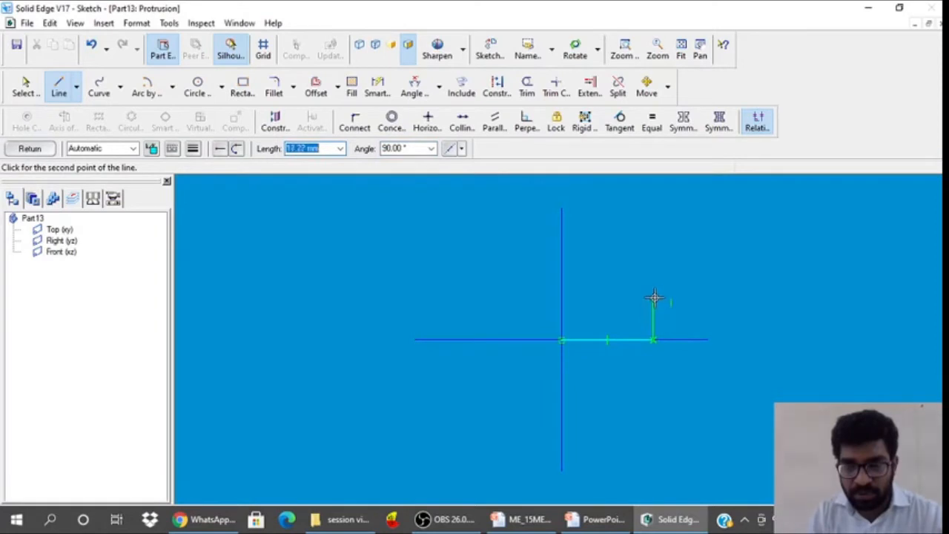
click(652, 308)
click(695, 277)
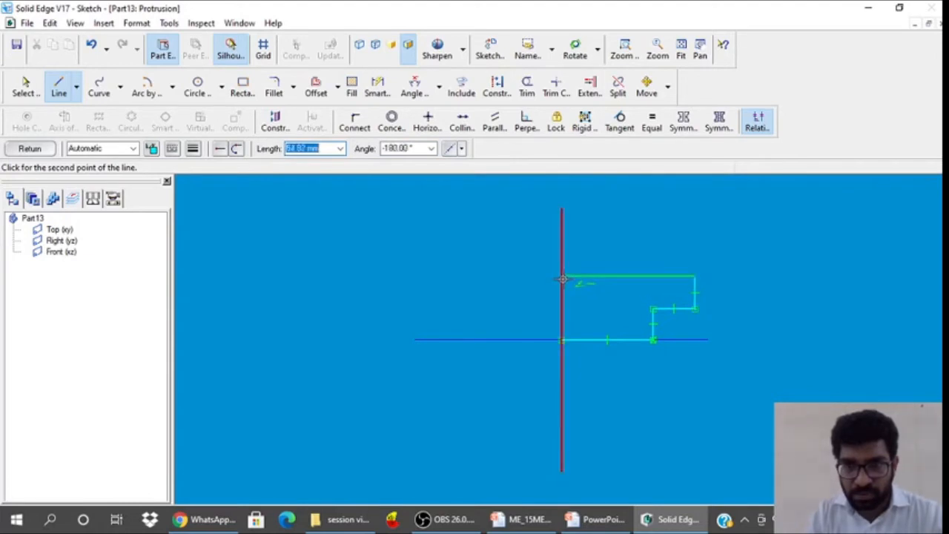
click(562, 277)
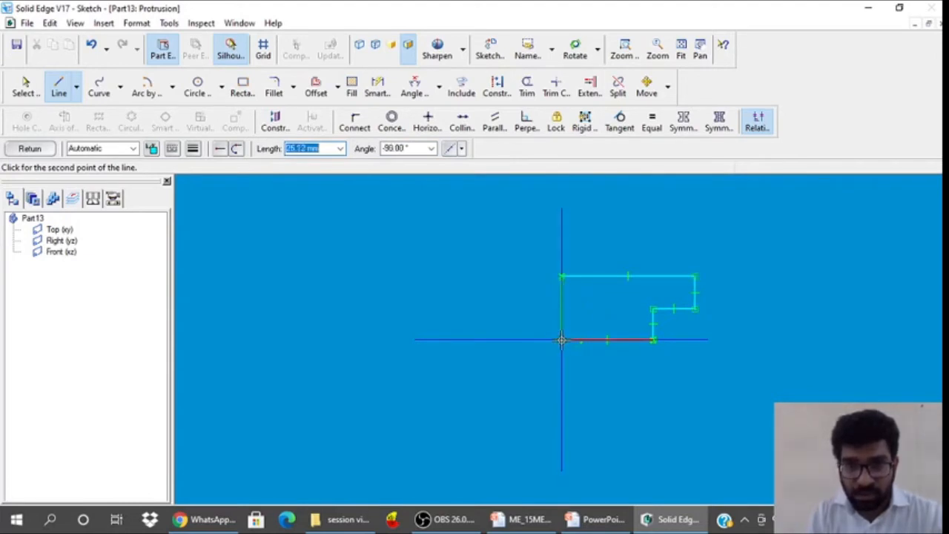
click(561, 340)
click(26, 87)
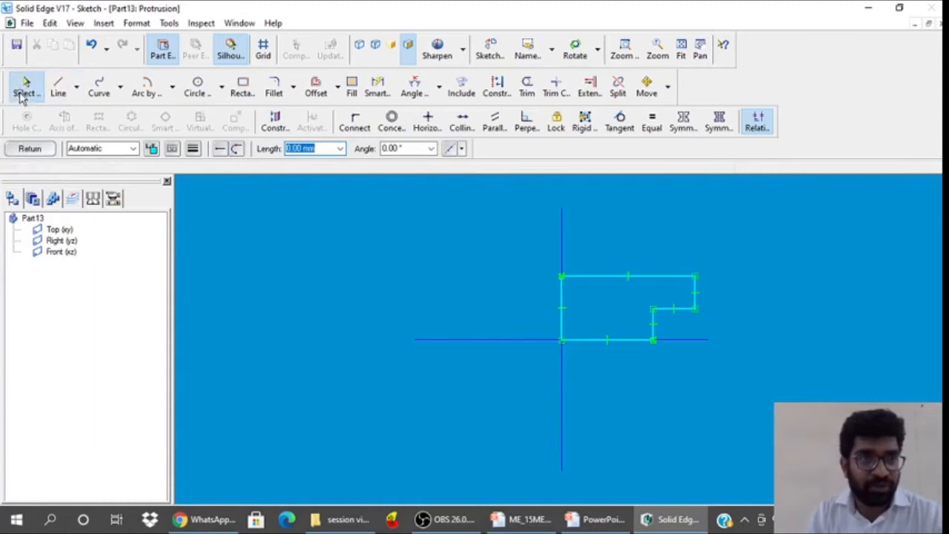
Dimension the length of the profile's bottom edge
click(377, 88)
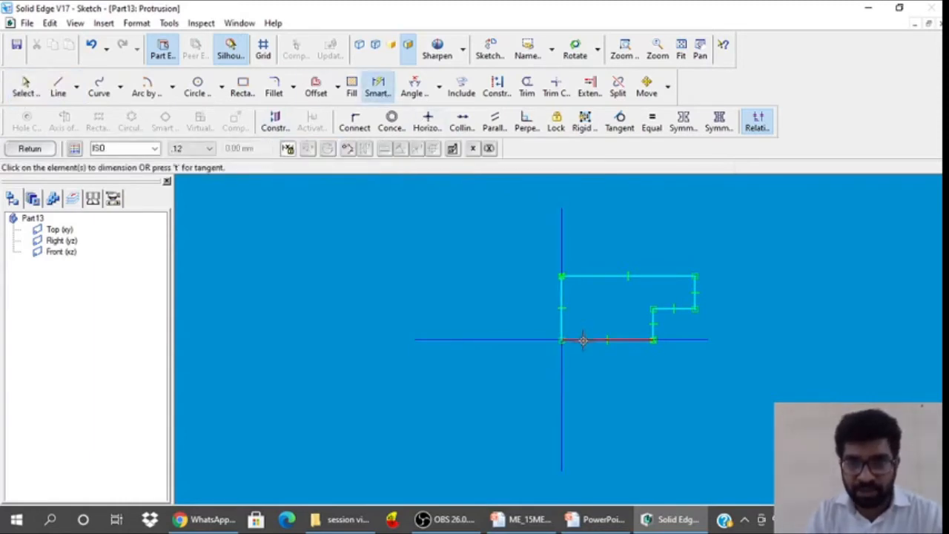
click(583, 340)
click(597, 370)
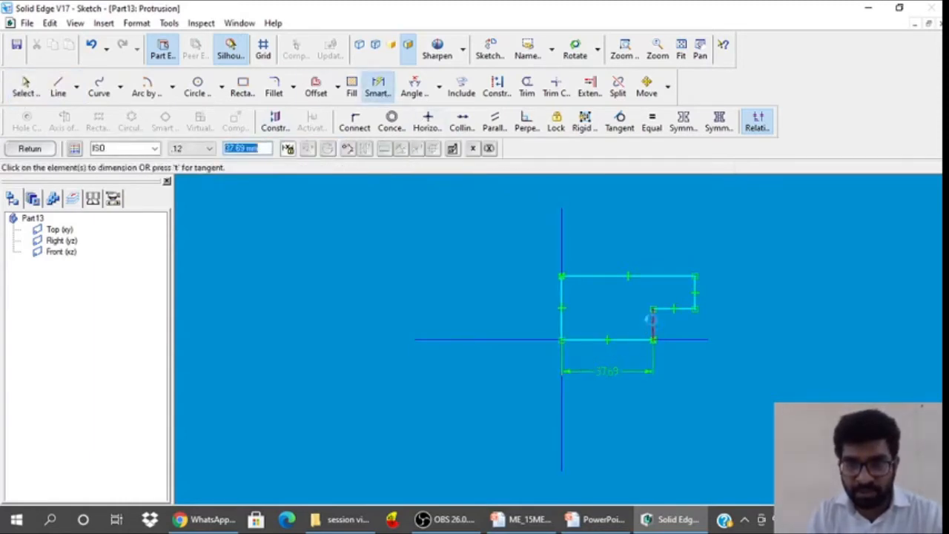
Dimension the two stepped vertical edges, setting the lower one to 12 mm and the upper one to 10 mm
click(651, 319)
click(764, 322)
text(12)
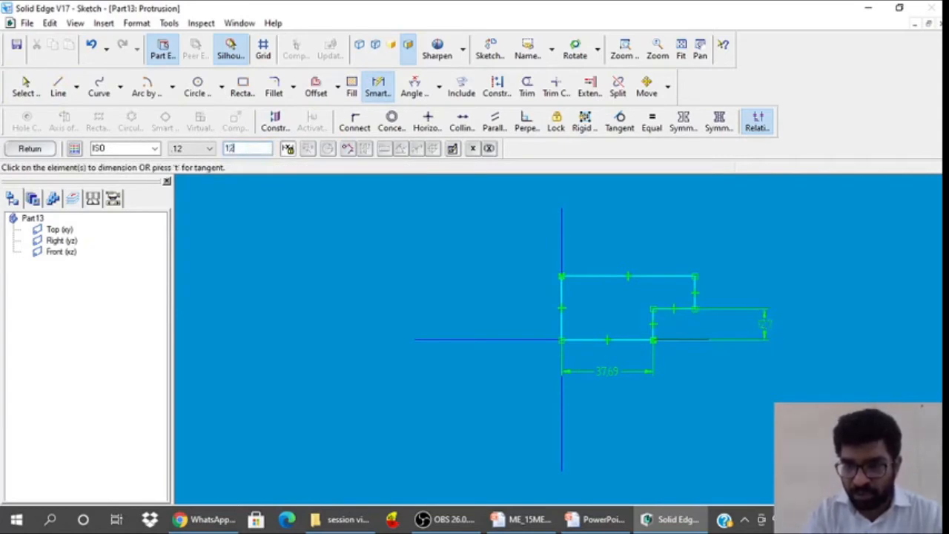
key(Return)
click(694, 293)
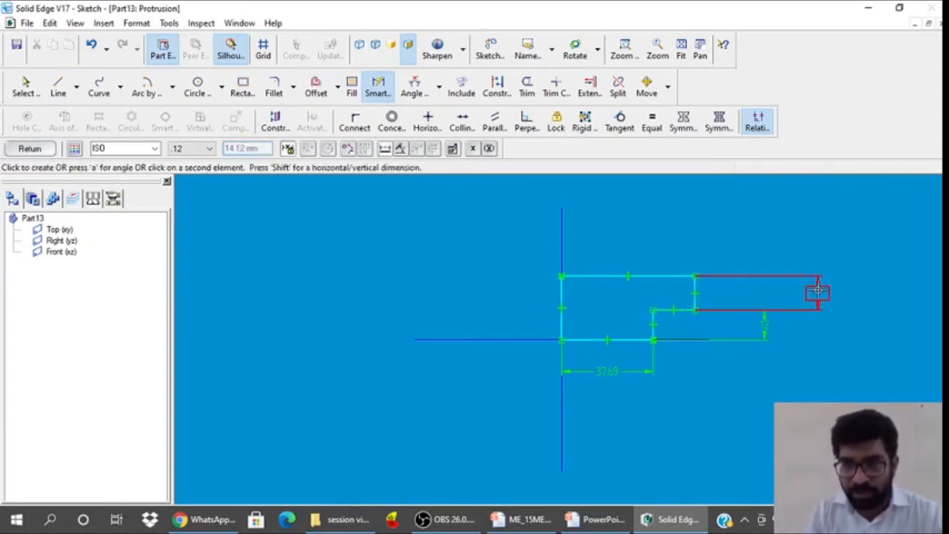
click(818, 292)
text(10)
key(Return)
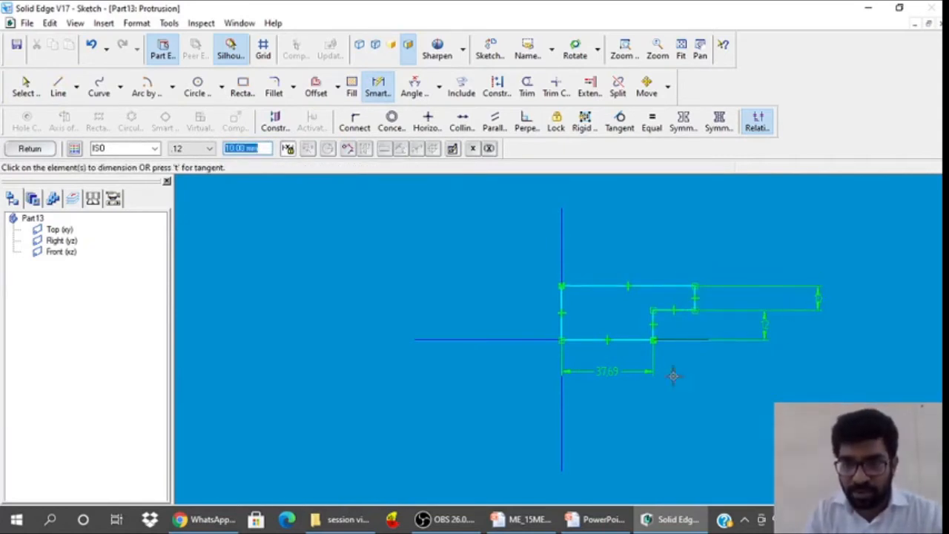
Check the CAP drawing in PowerPoint, return to Solid Edge and set the bottom edge dimension to 22 mm
click(602, 523)
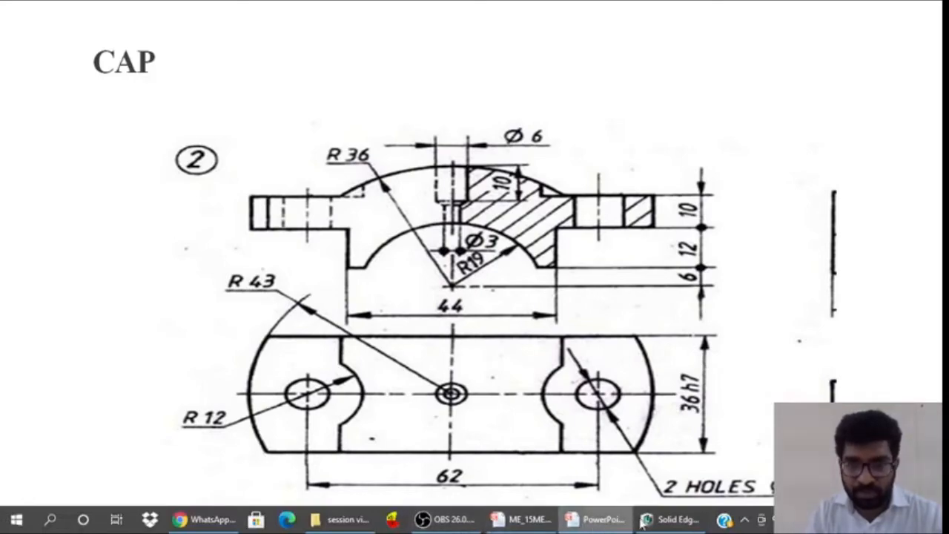
click(652, 526)
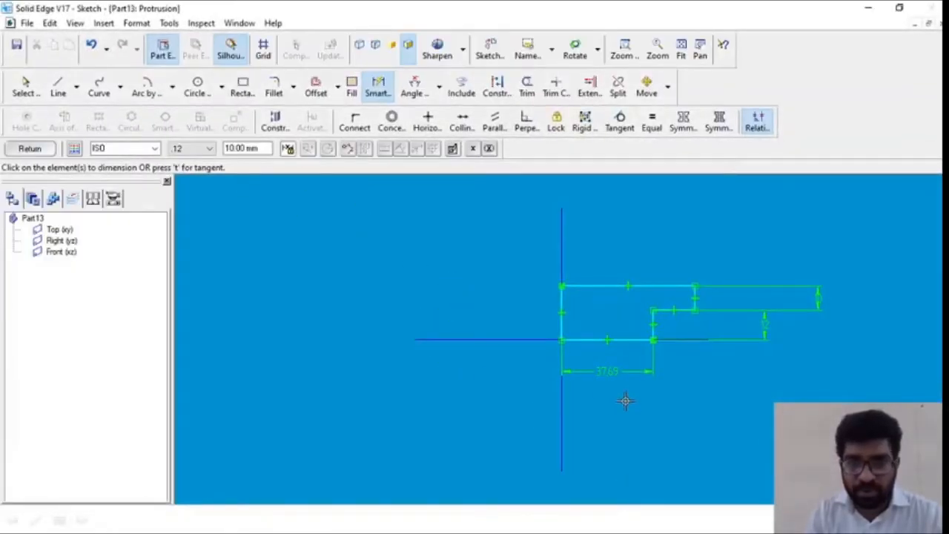
click(25, 87)
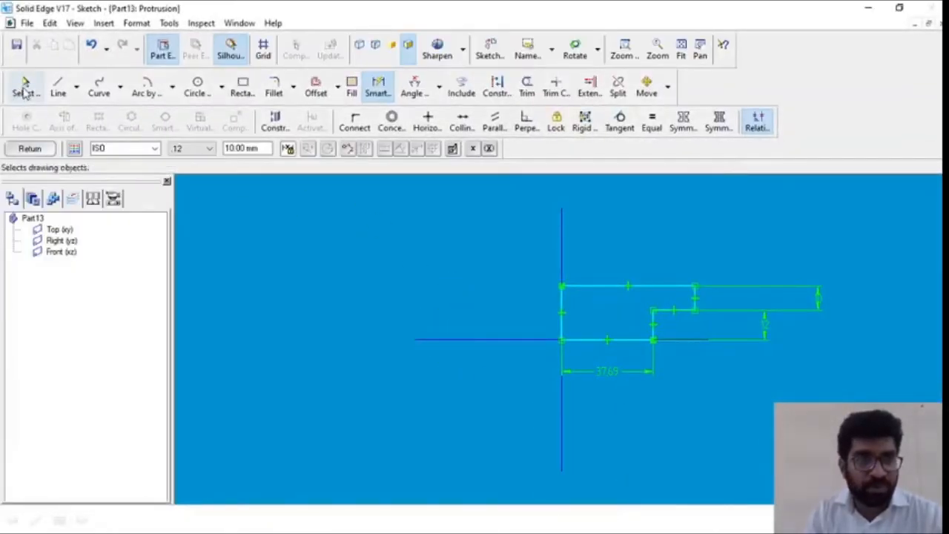
click(612, 372)
text(22)
key(Return)
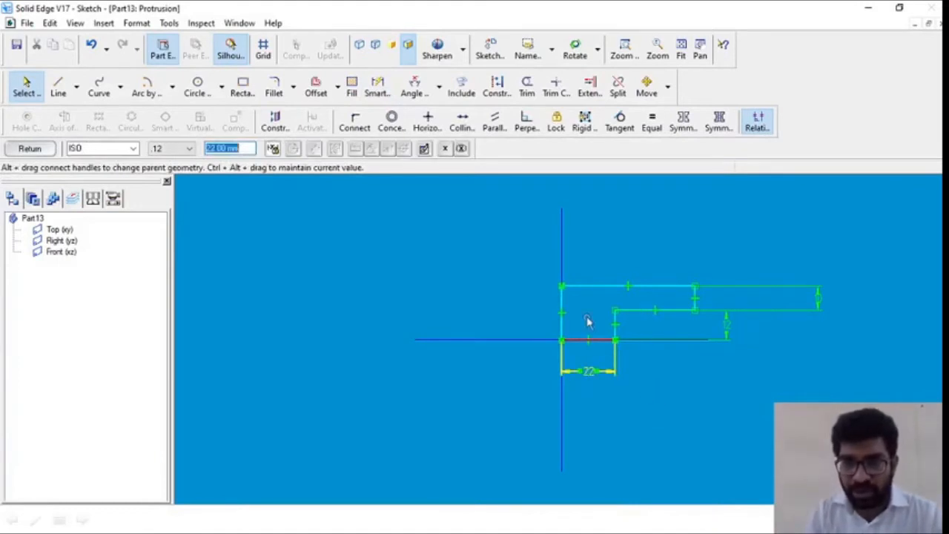
Dimension the profile's overall width between its outermost vertical edges and set it to 43 mm
click(377, 87)
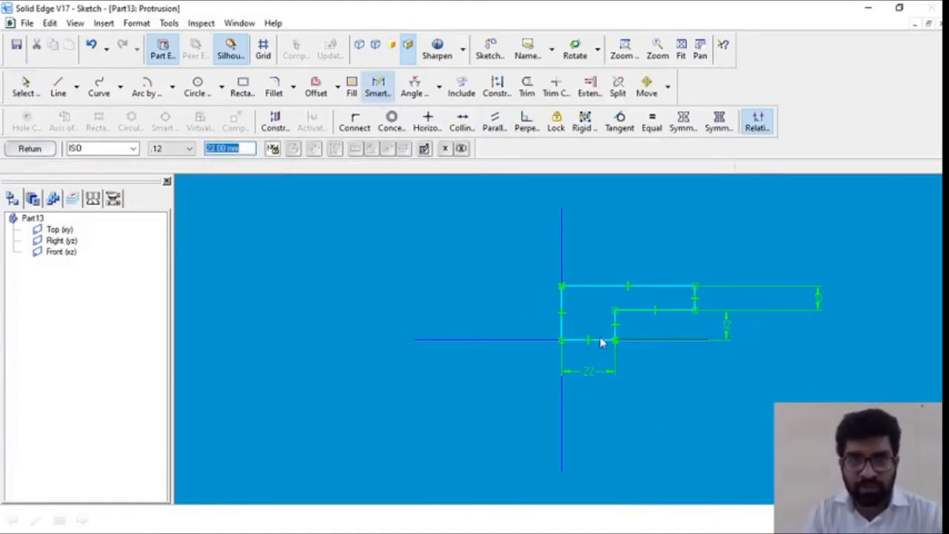
click(559, 303)
click(695, 308)
click(669, 237)
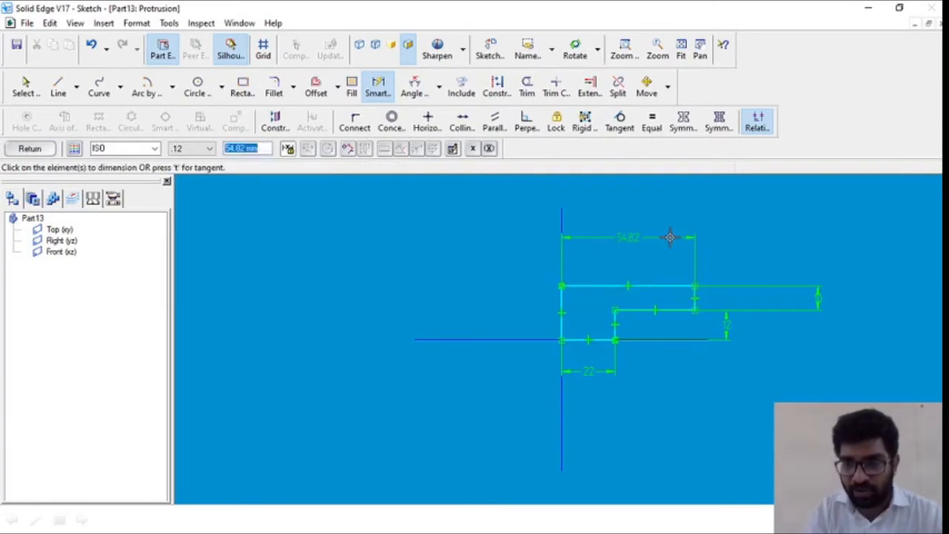
text(43)
key(Return)
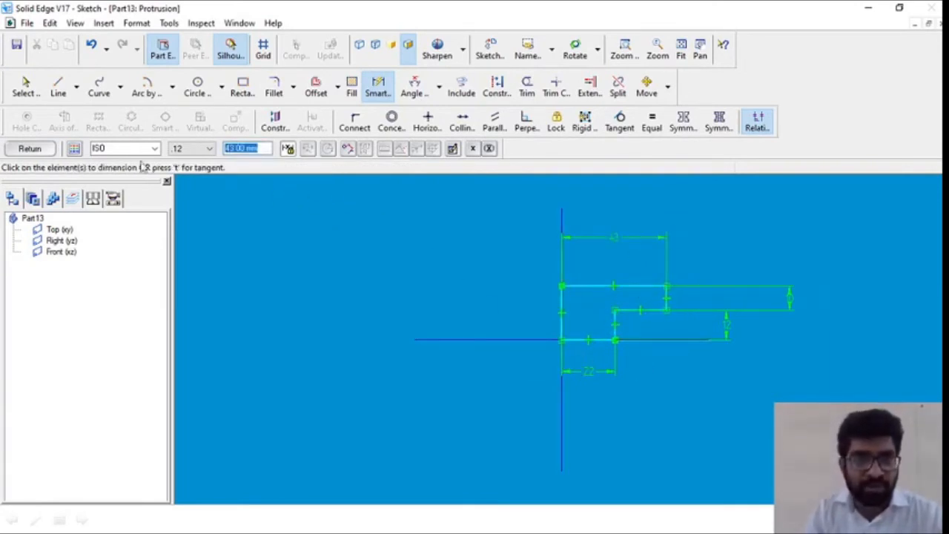
Draw a centre arc of about 15 mm radius, centred on the vertical axis below the origin and crossing the bottom edge
click(172, 87)
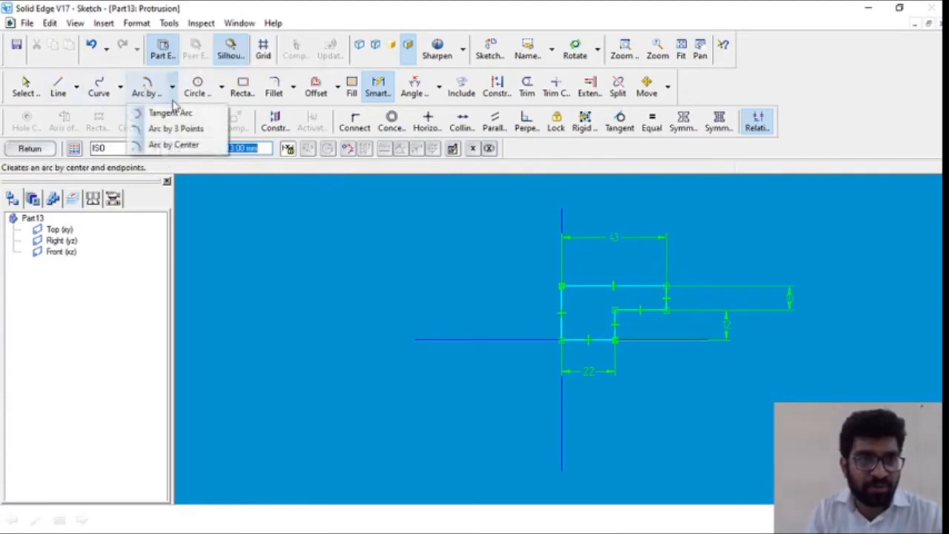
click(181, 144)
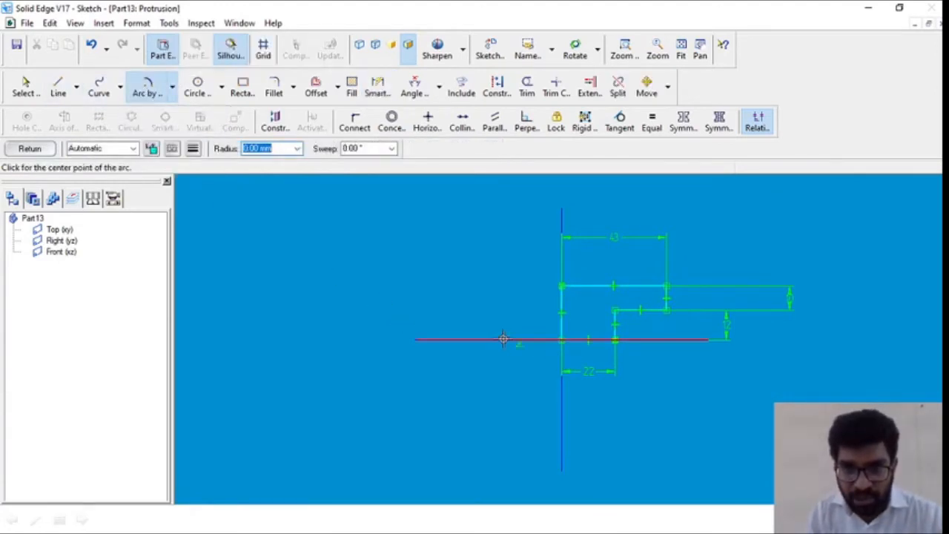
click(561, 358)
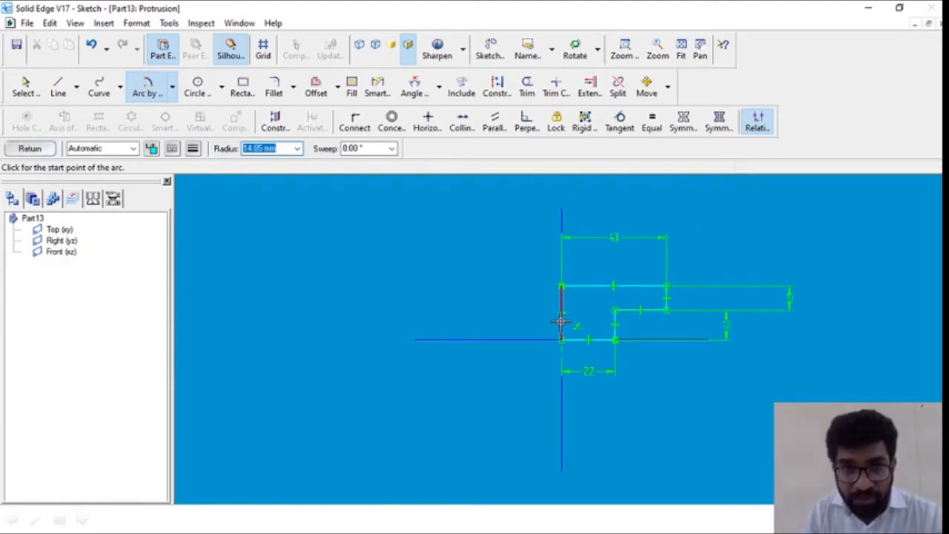
click(561, 321)
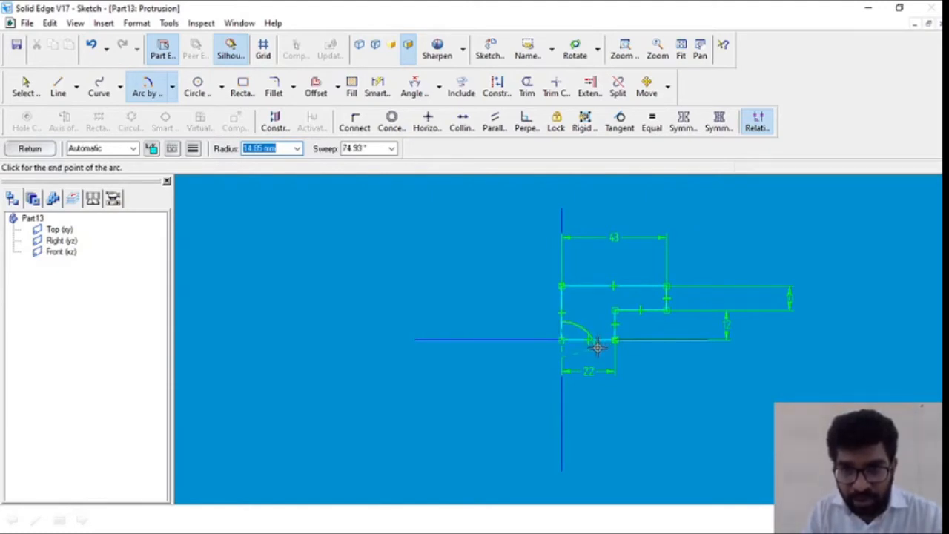
click(597, 345)
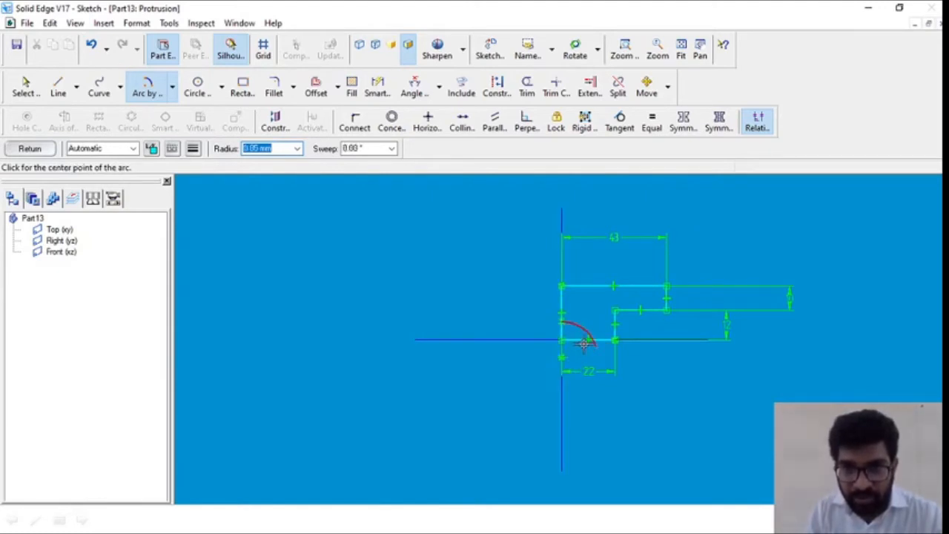
Draw a second arc concentric with the first, about 43 mm in radius, from the vertical axis across the profile's top edge
click(561, 358)
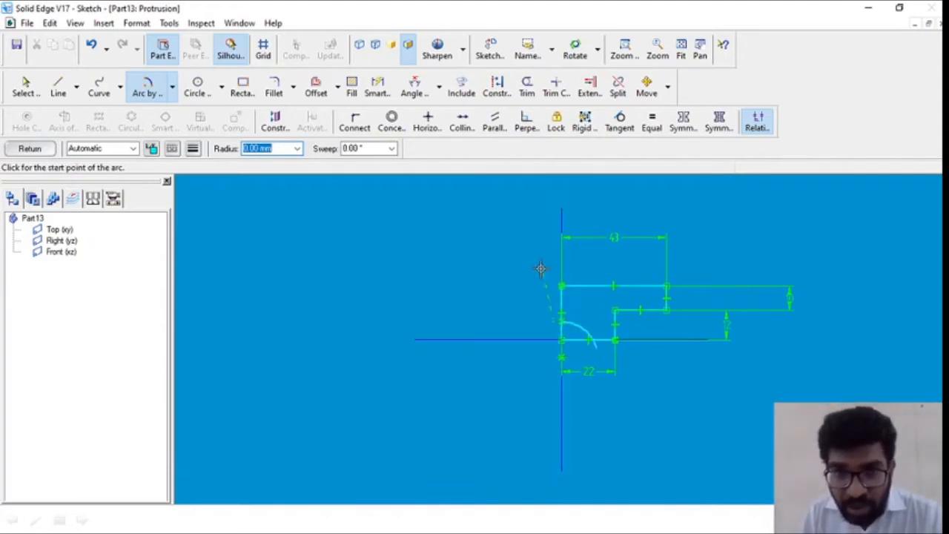
click(561, 255)
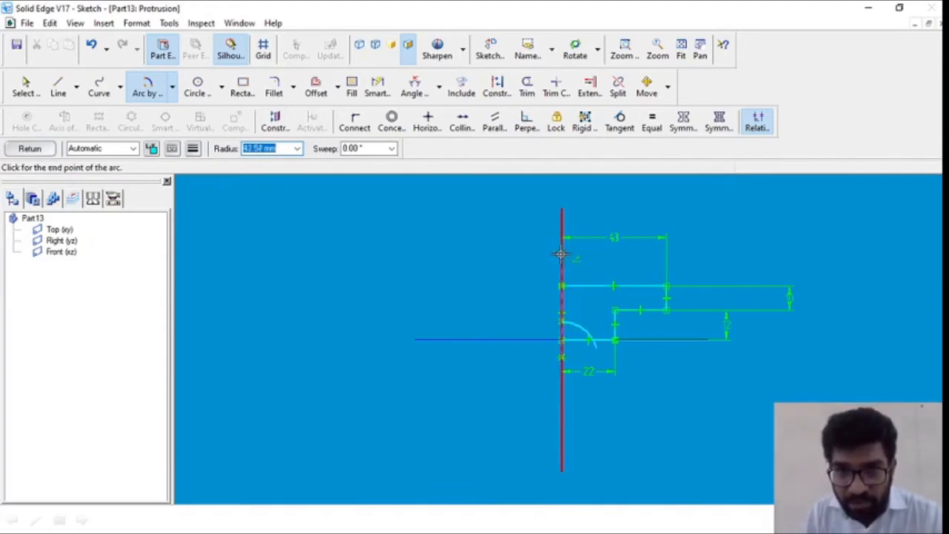
click(649, 295)
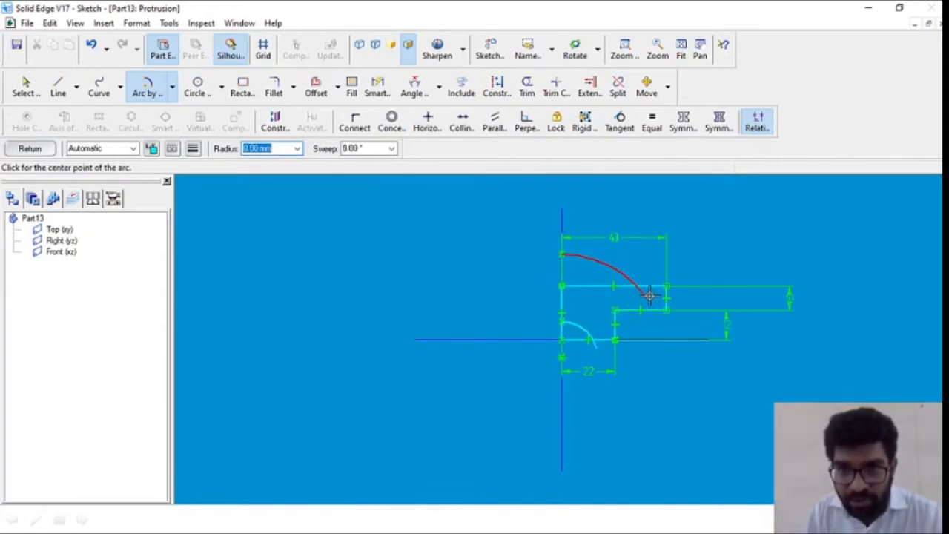
click(26, 85)
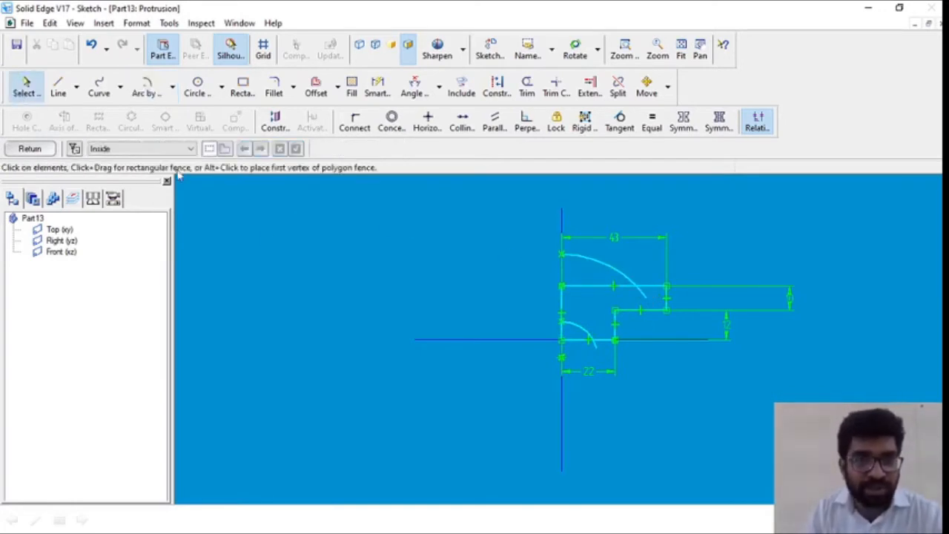
Check the arc dimensions on the CAP drawing in PowerPoint and return to the profile sketch in Solid Edge
click(505, 528)
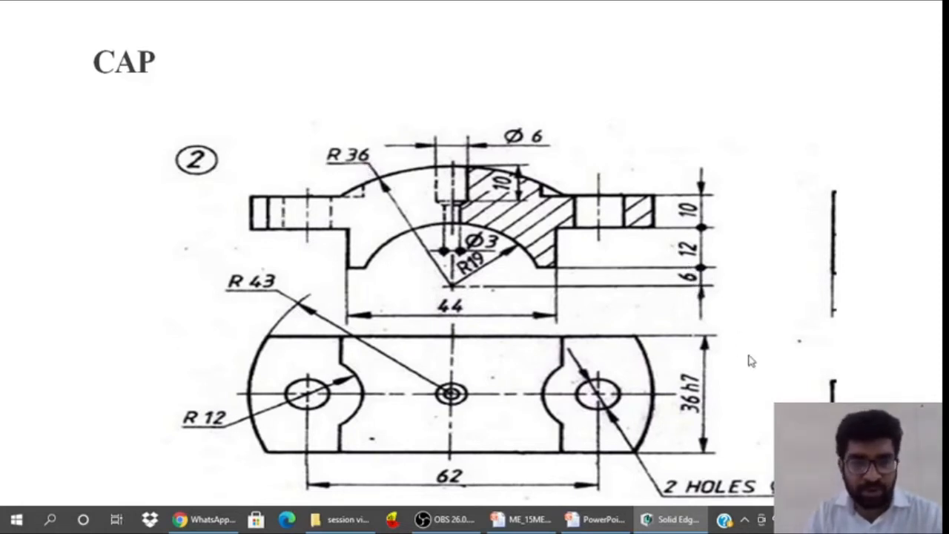
key(alt+Tab)
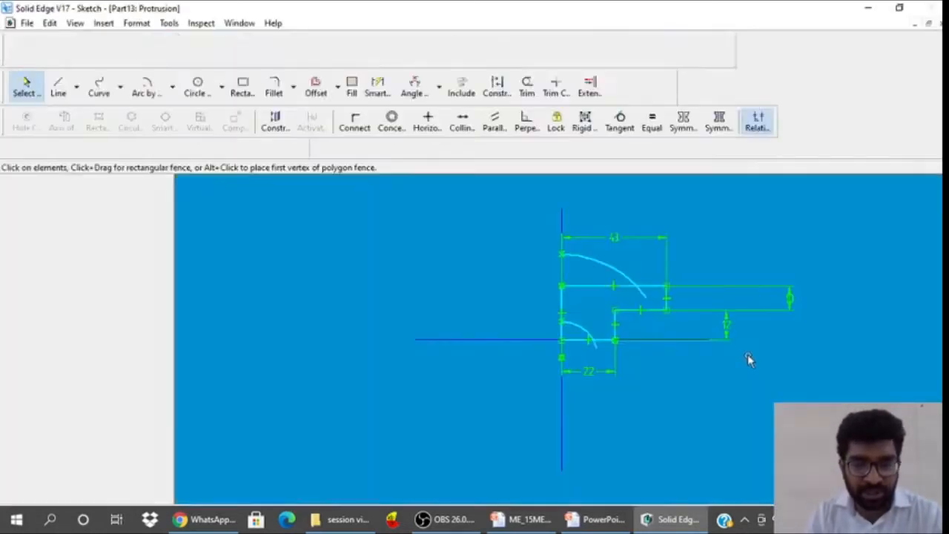
click(624, 49)
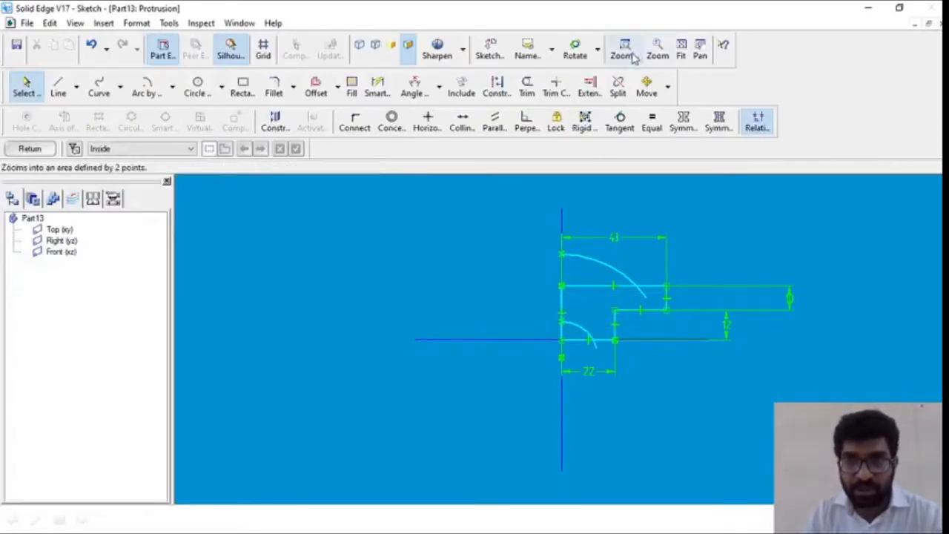
mouse_move(527, 235)
mouse_down()
mouse_move(694, 393)
mouse_move(688, 378)
mouse_up()
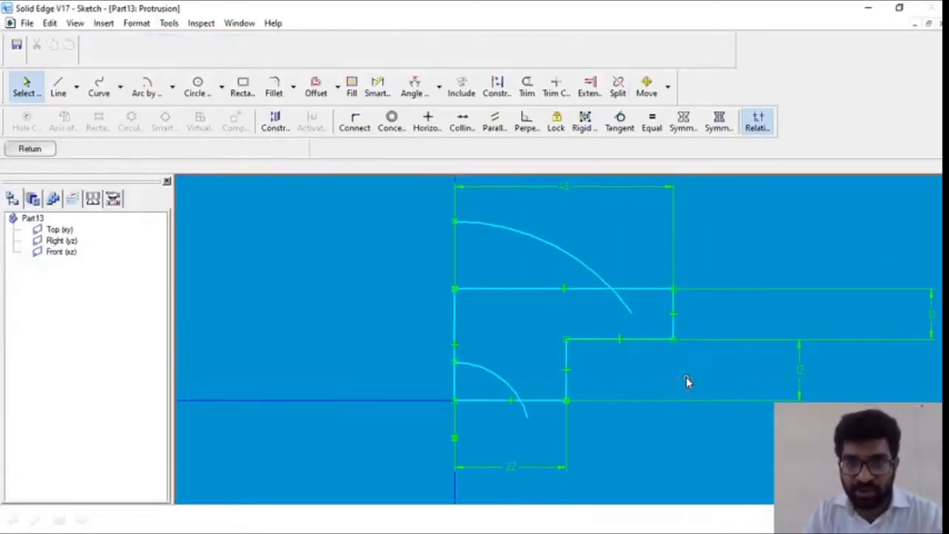
Try to dimension the arcs' centre point from the profile's bottom edge, and undo the misplaced dimension on that edge
click(377, 87)
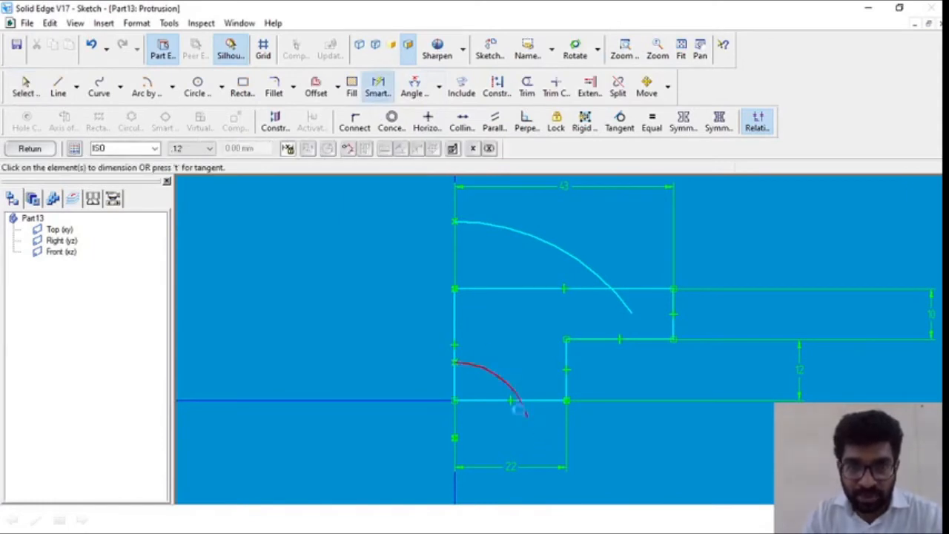
click(512, 440)
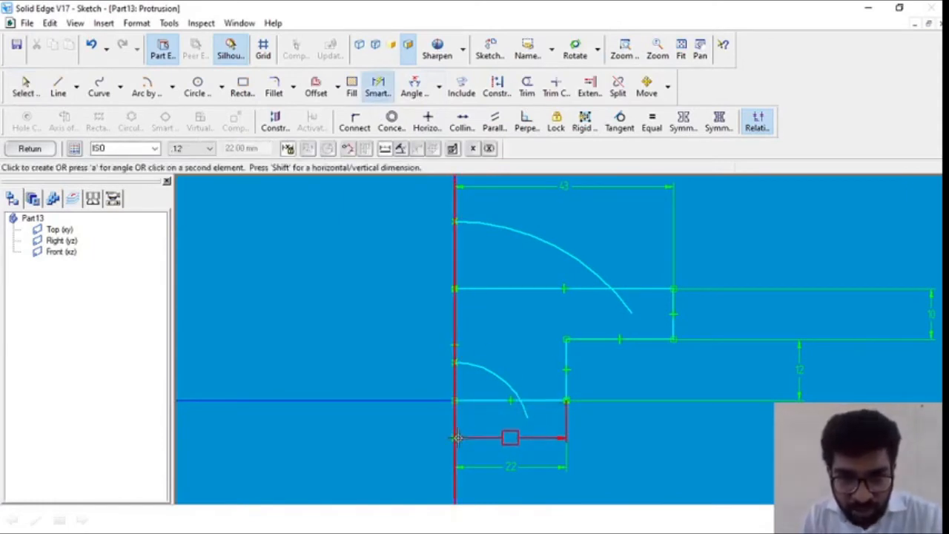
click(499, 376)
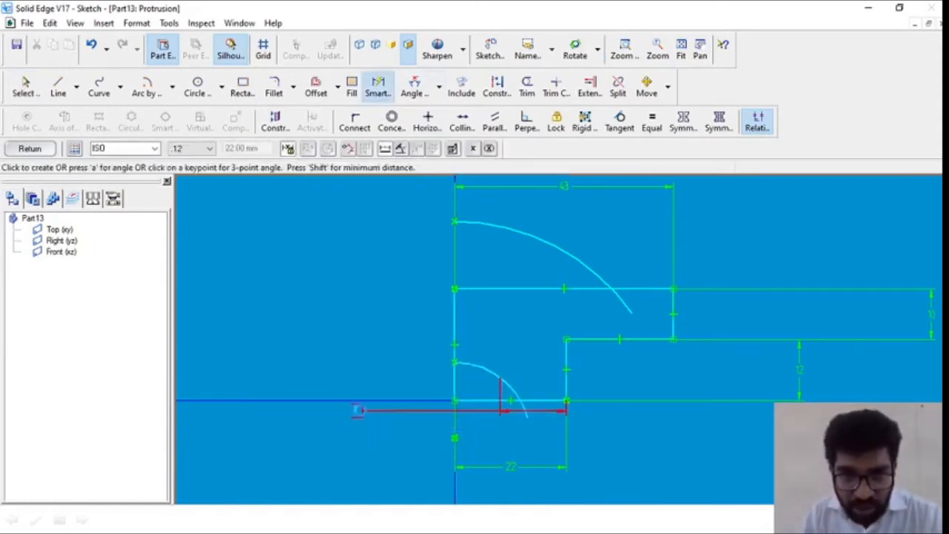
right_click(565, 438)
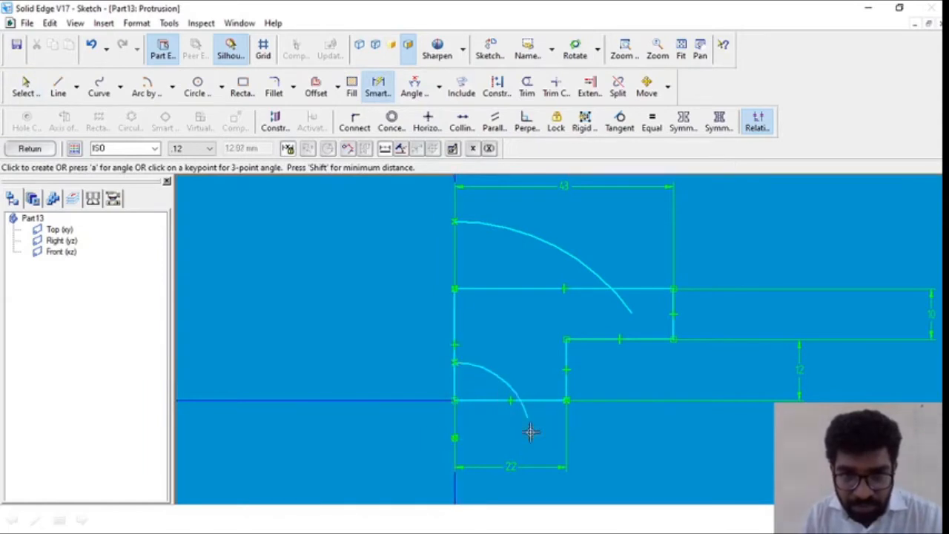
click(505, 400)
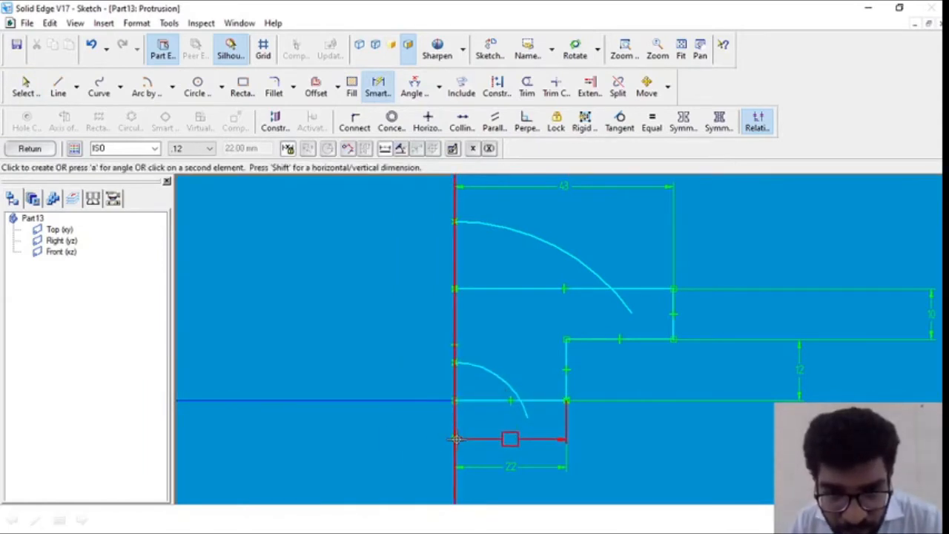
click(459, 442)
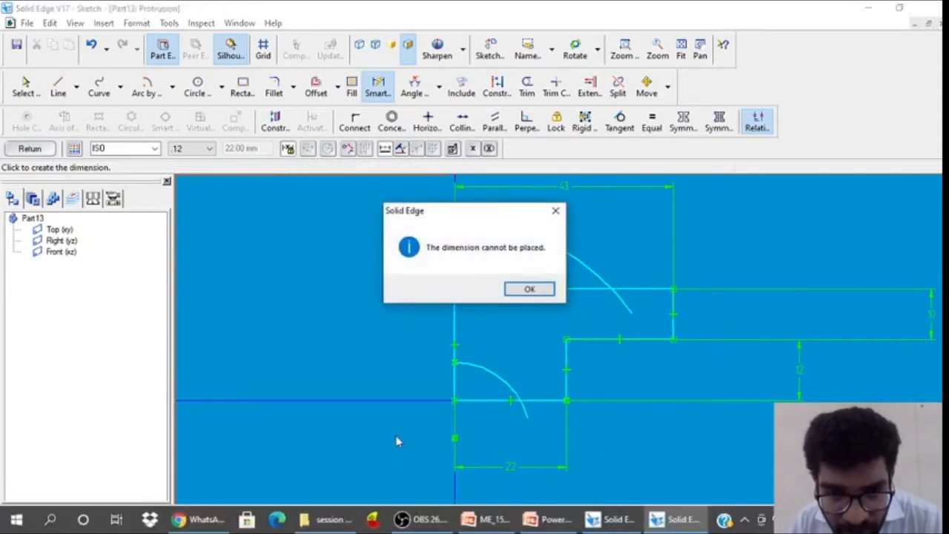
click(529, 288)
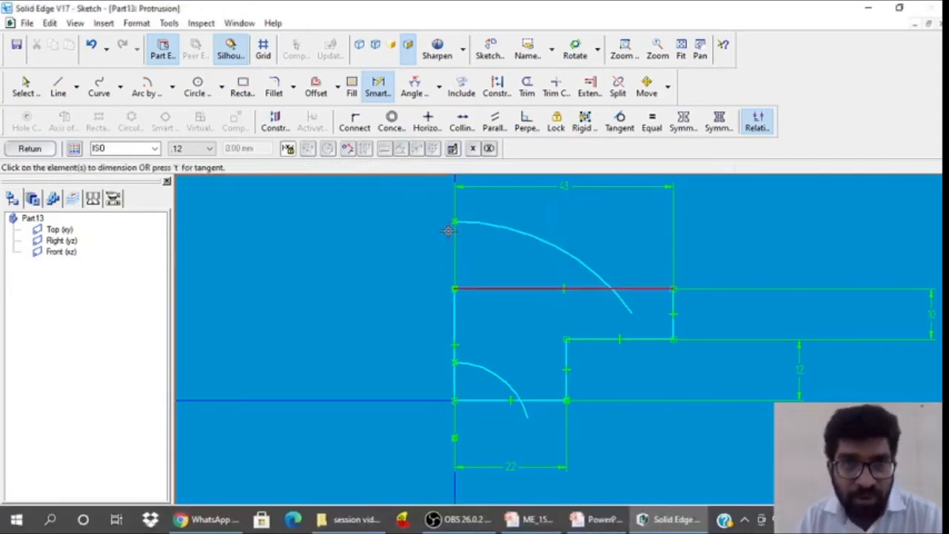
click(495, 401)
click(501, 384)
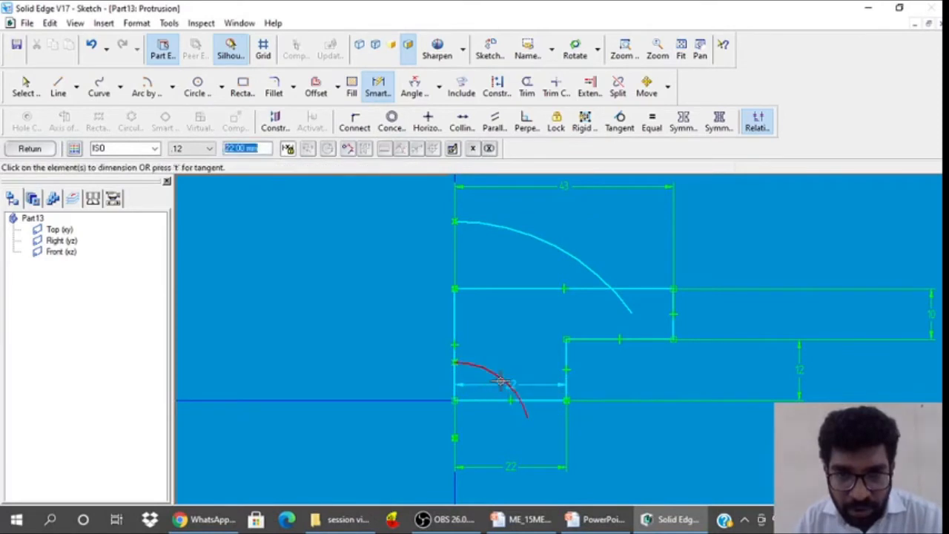
click(90, 45)
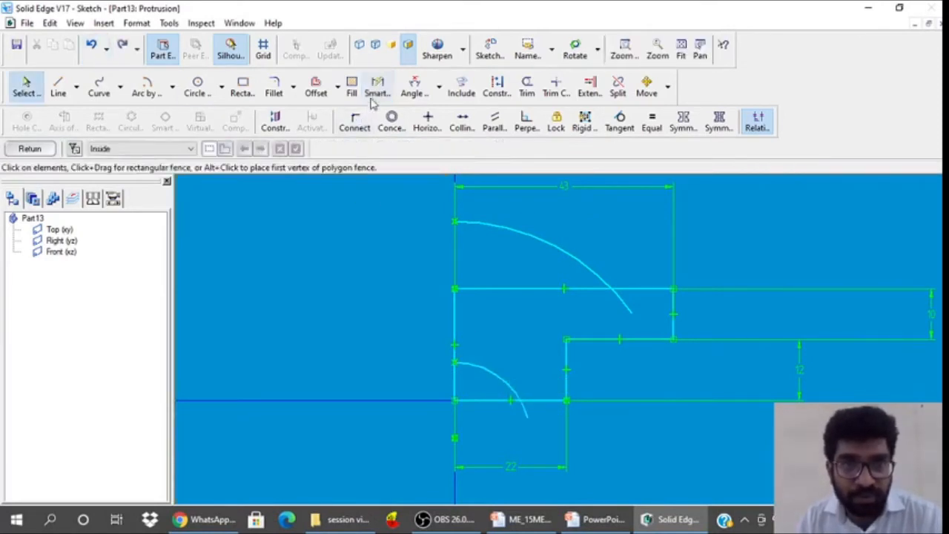
Dimension the vertical distance from the profile's bottom edge to the arcs' centre point and set it to 6 mm
click(378, 87)
click(544, 400)
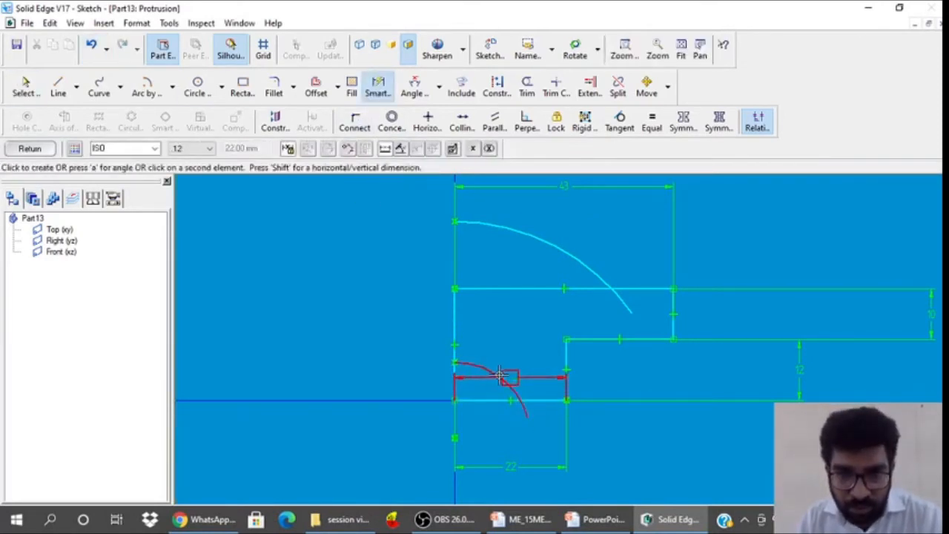
click(501, 377)
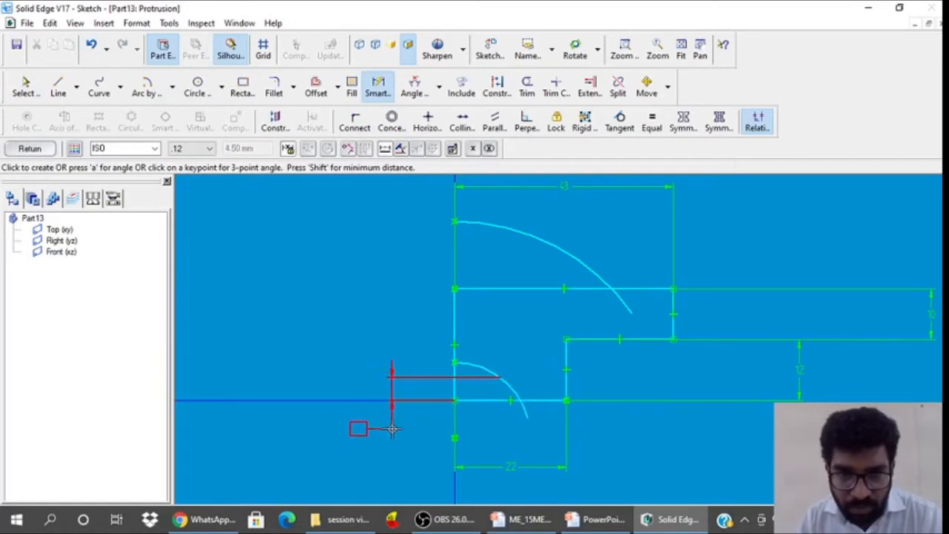
right_click(391, 432)
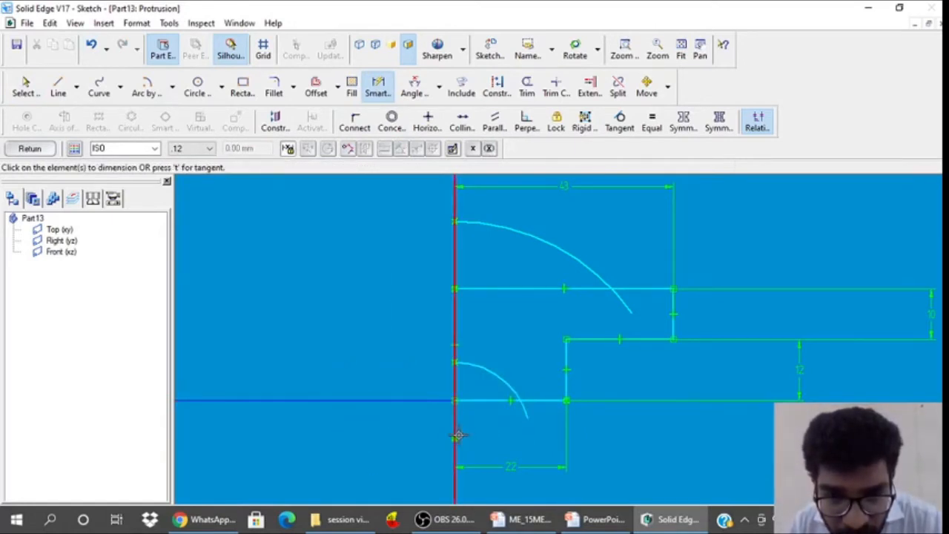
click(494, 400)
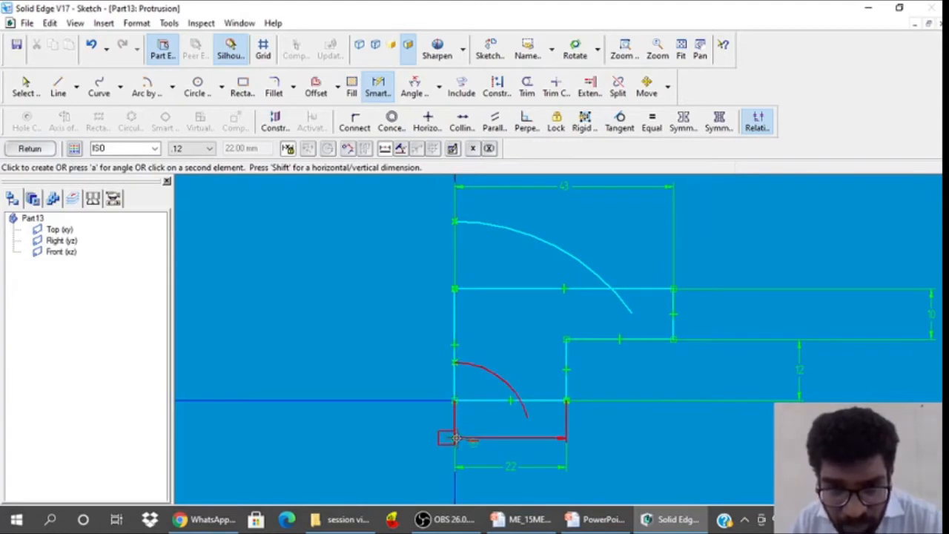
click(454, 438)
click(369, 419)
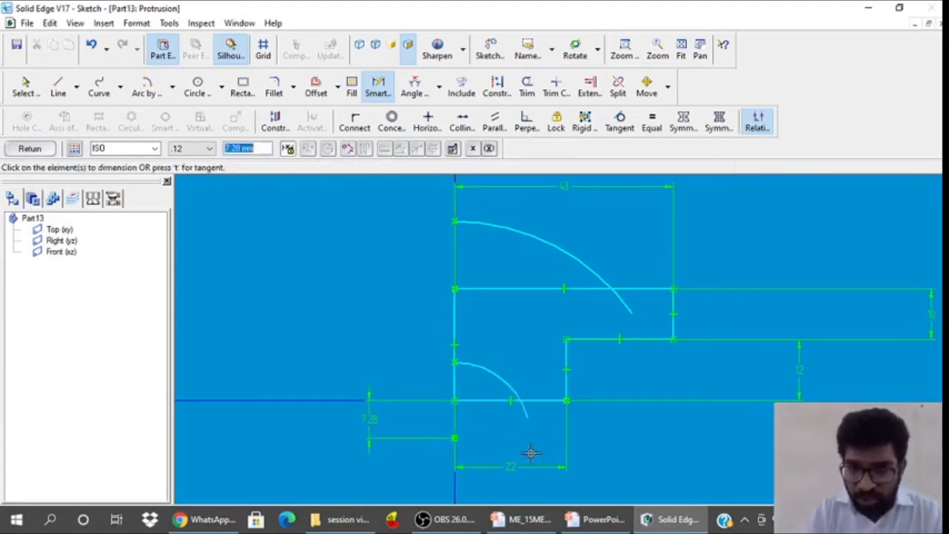
text(6)
key(Return)
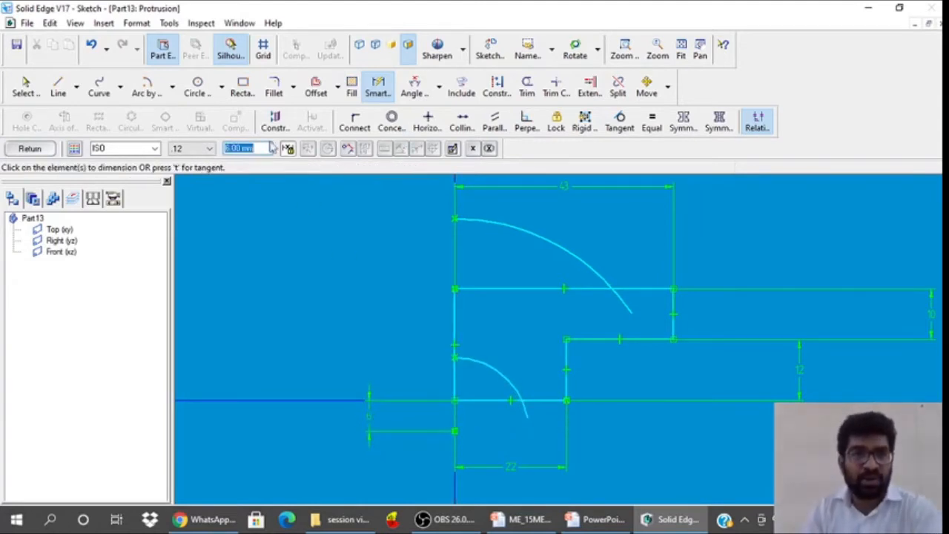
Dimension the inner arc's radius and set it to 19 mm
click(485, 367)
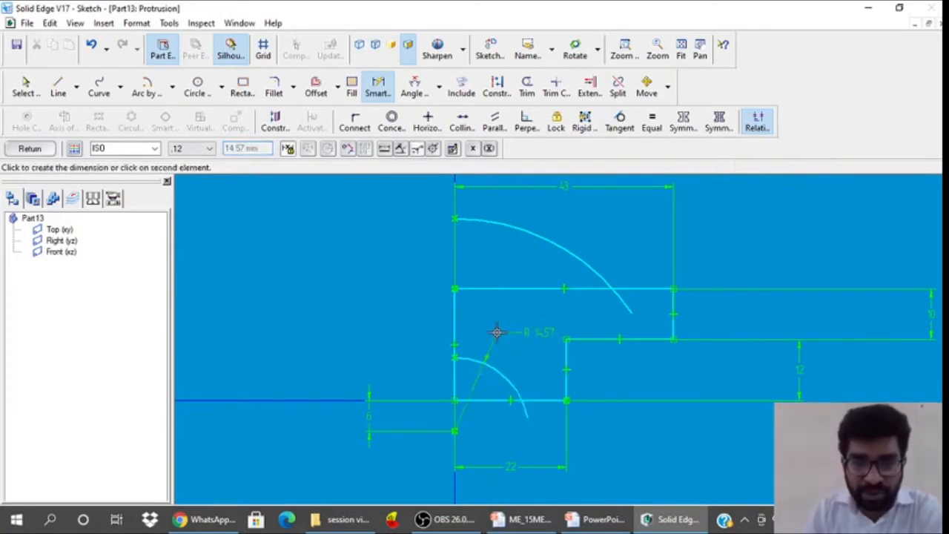
click(497, 332)
text(18)
key(Return)
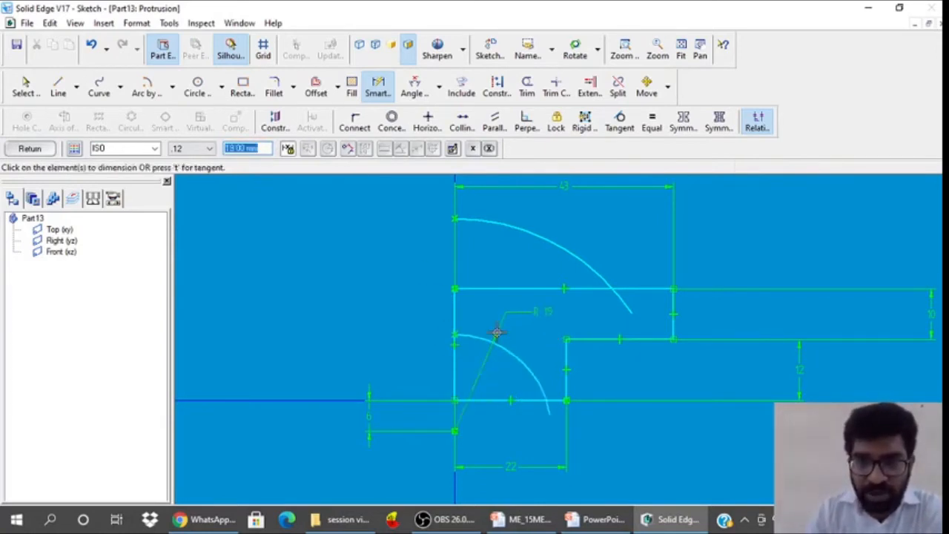
Dimension the outer arc's radius and set it to 36 mm
click(524, 237)
click(589, 227)
text(3)
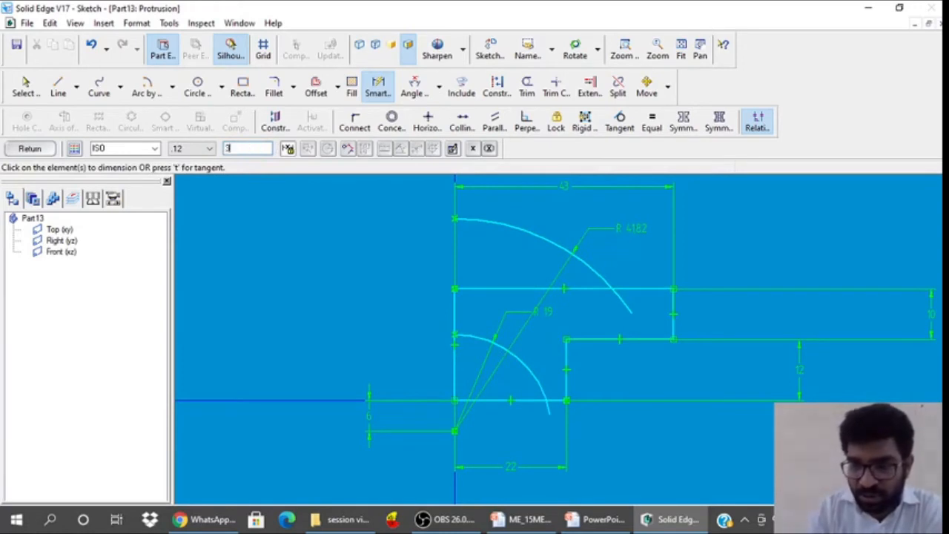
text(6)
key(Return)
click(25, 85)
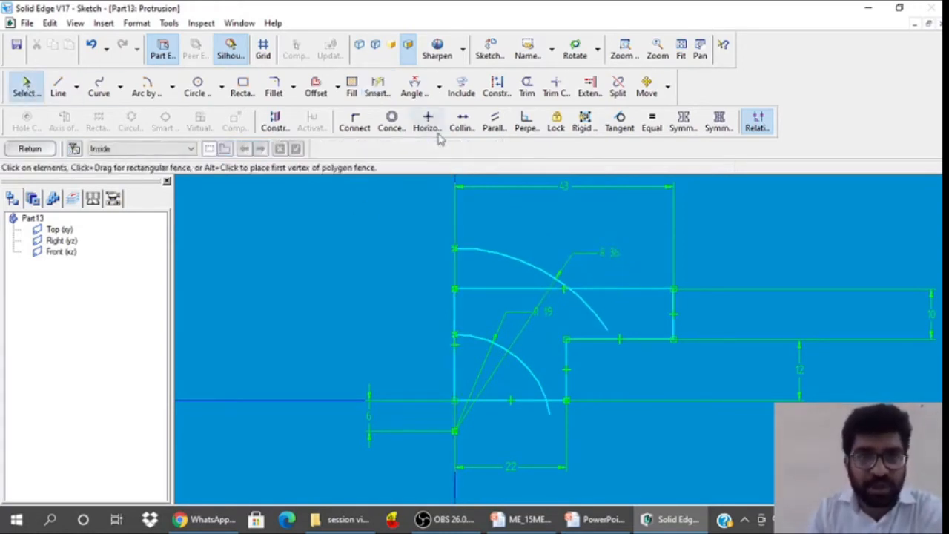
Trim the axis line and bottom edge inside the inner arc, the top edge inside the outer arc, and both arcs' overhanging ends
click(527, 85)
drag(462, 364, 459, 365)
click(497, 400)
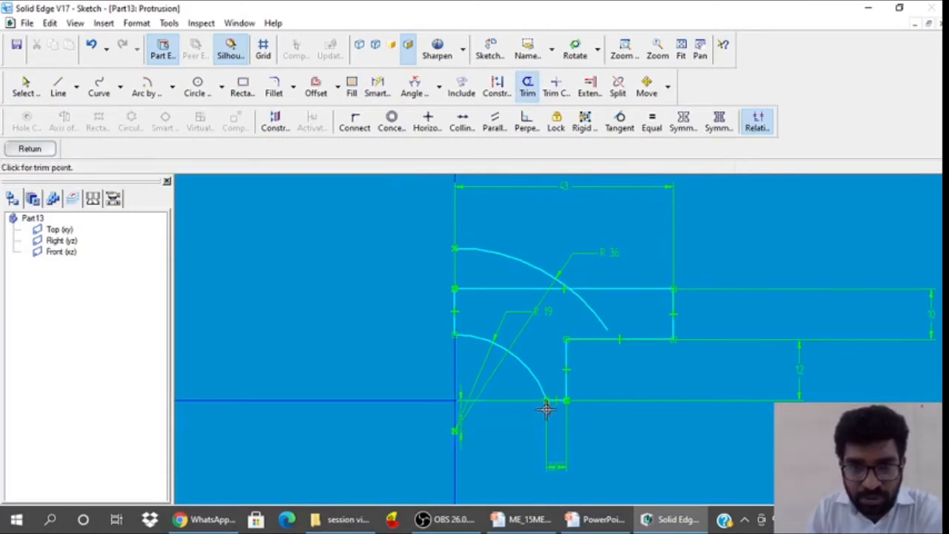
click(552, 290)
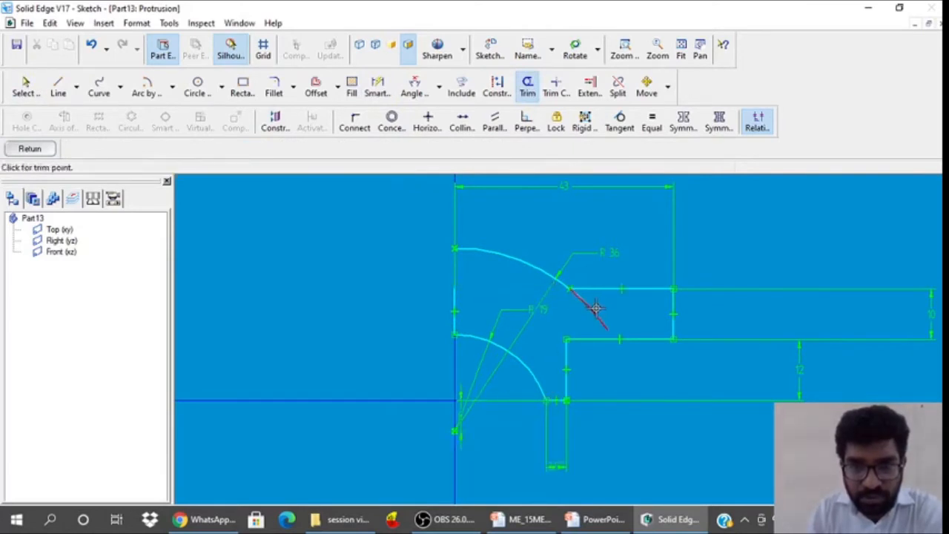
click(595, 310)
click(25, 86)
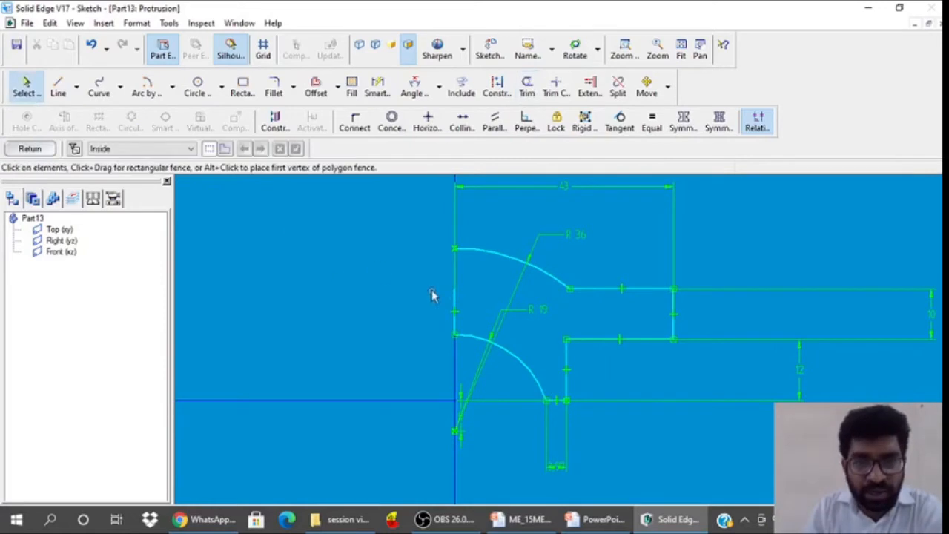
Extend the profile's vertical edge on the axis up to the outer arc's endpoint, and finish the sketch
click(590, 87)
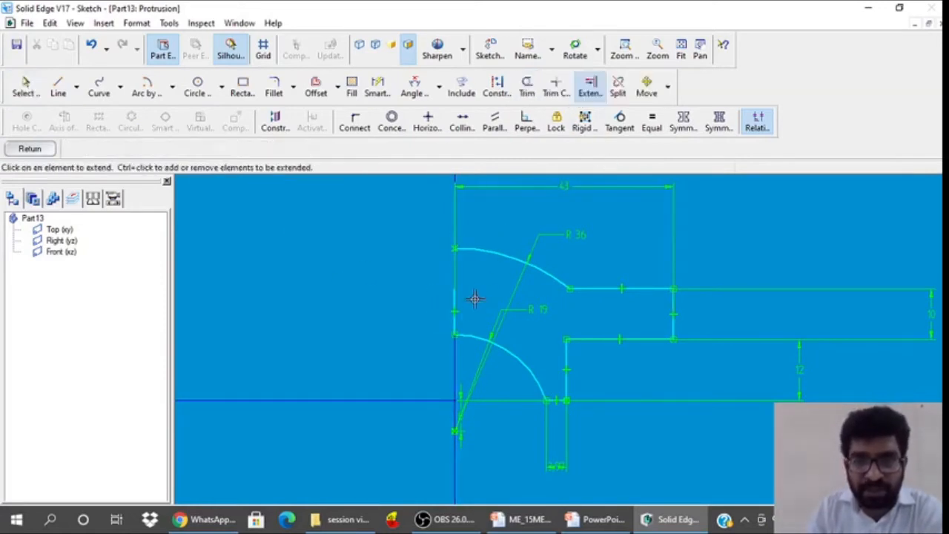
click(23, 94)
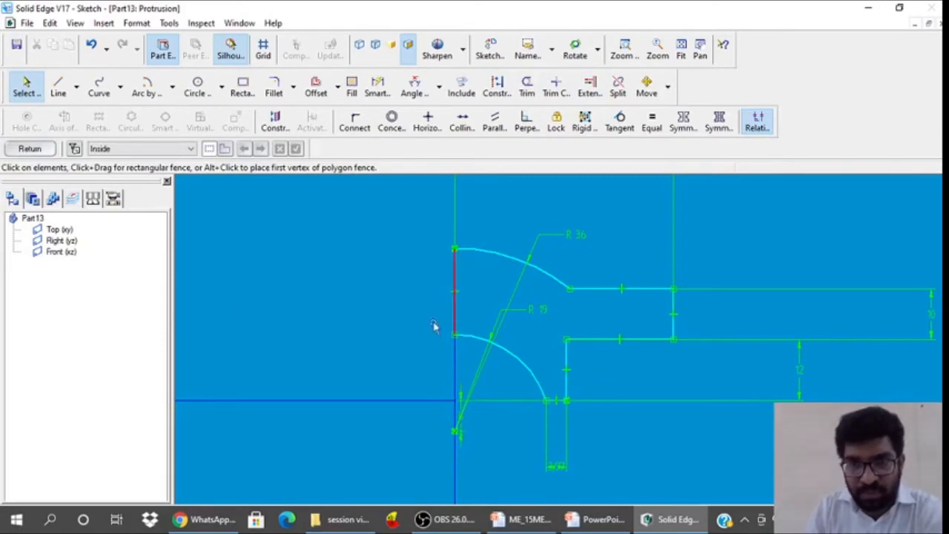
click(33, 152)
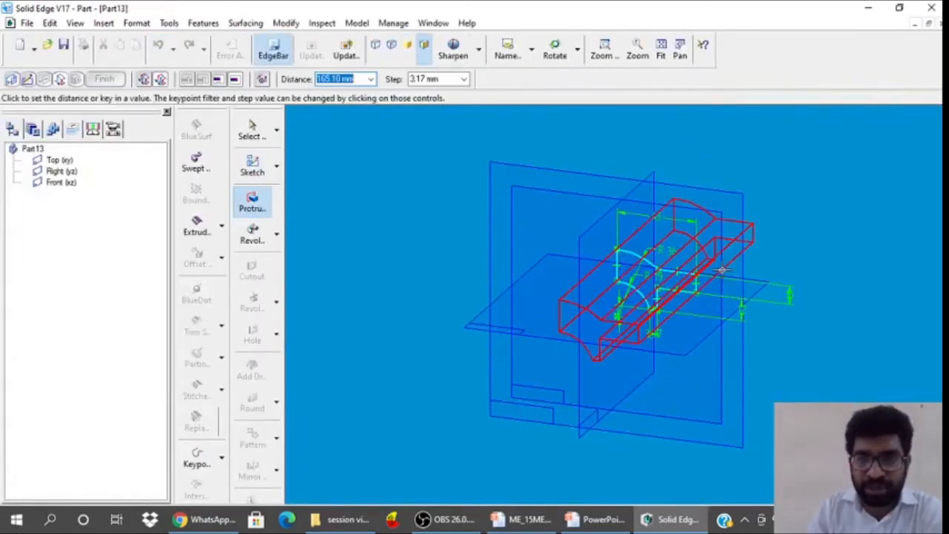
Extrude the closed profile 36 mm symmetrically about its sketch plane and finish the protrusion
text(36)
key(Return)
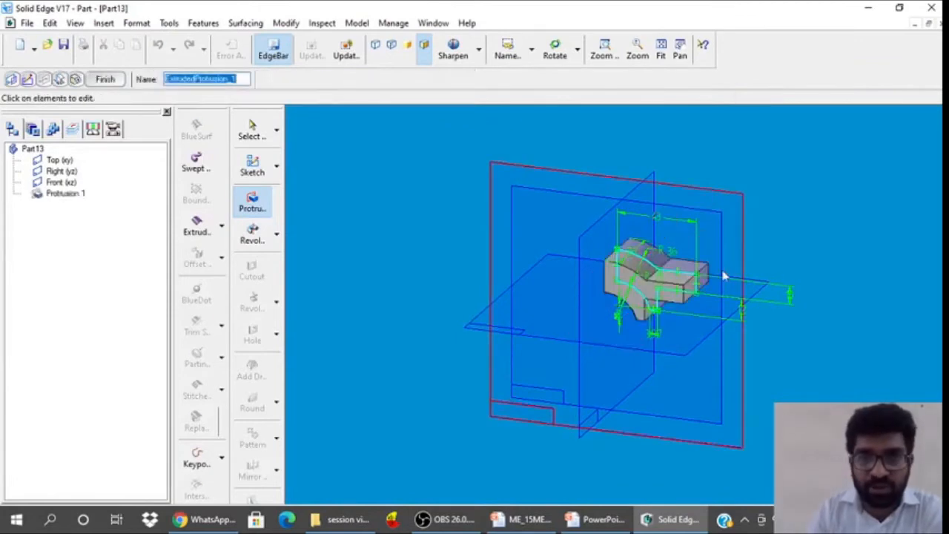
click(105, 79)
click(252, 131)
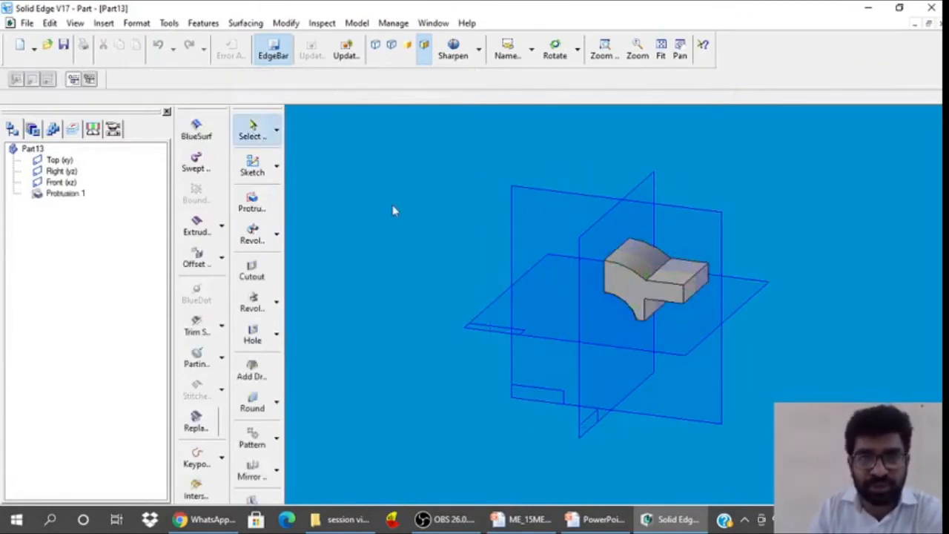
Check the PowerPoint cap drawing and, in a cutout sketch on the flange's top face, draw an origin-centred arc of about 42 mm radius
click(585, 522)
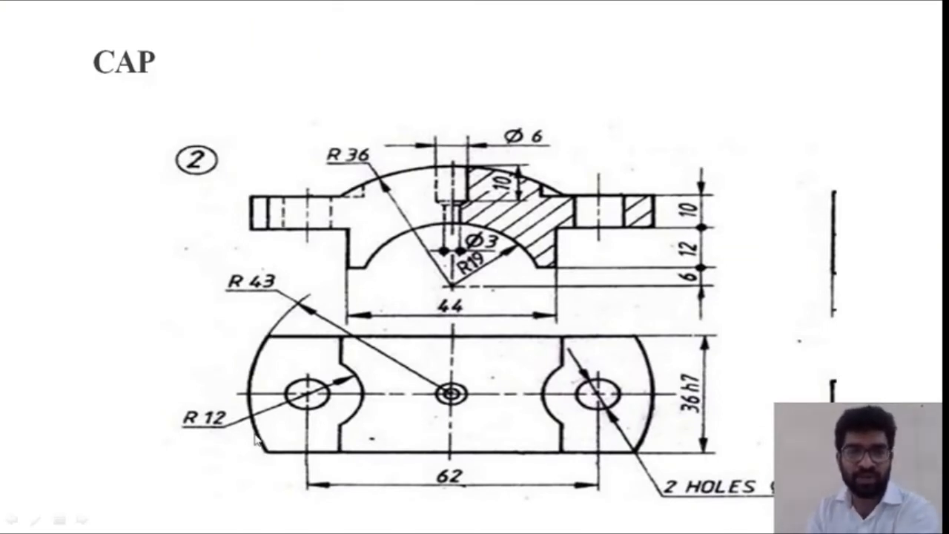
key(ctrl+t)
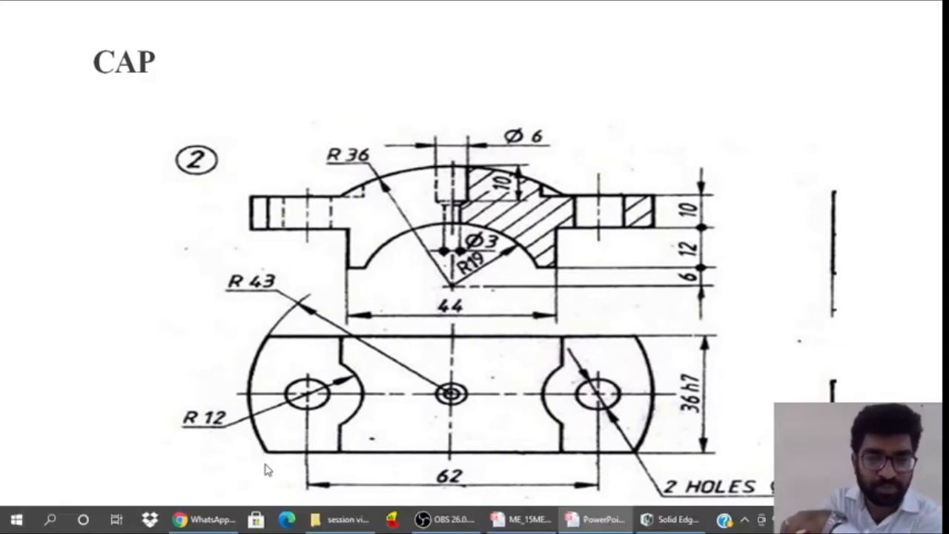
click(671, 519)
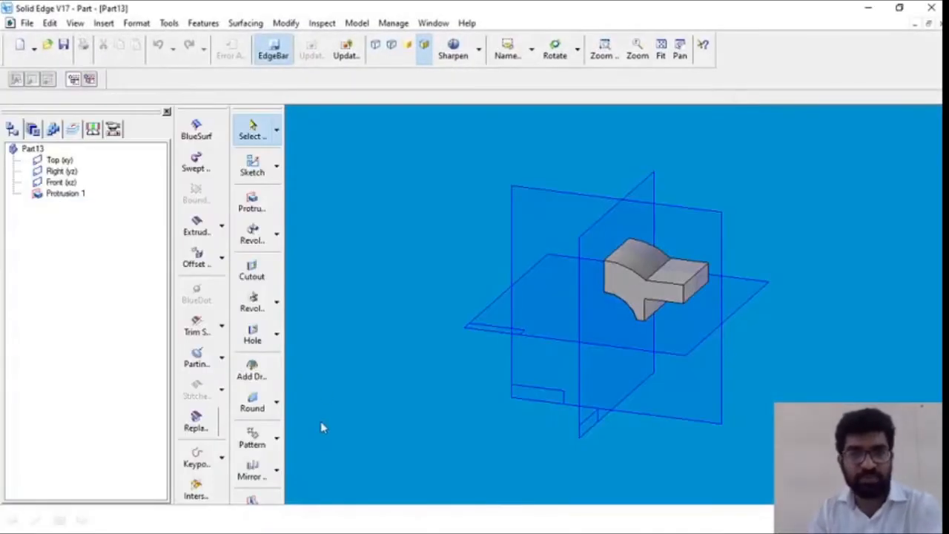
click(252, 271)
click(679, 272)
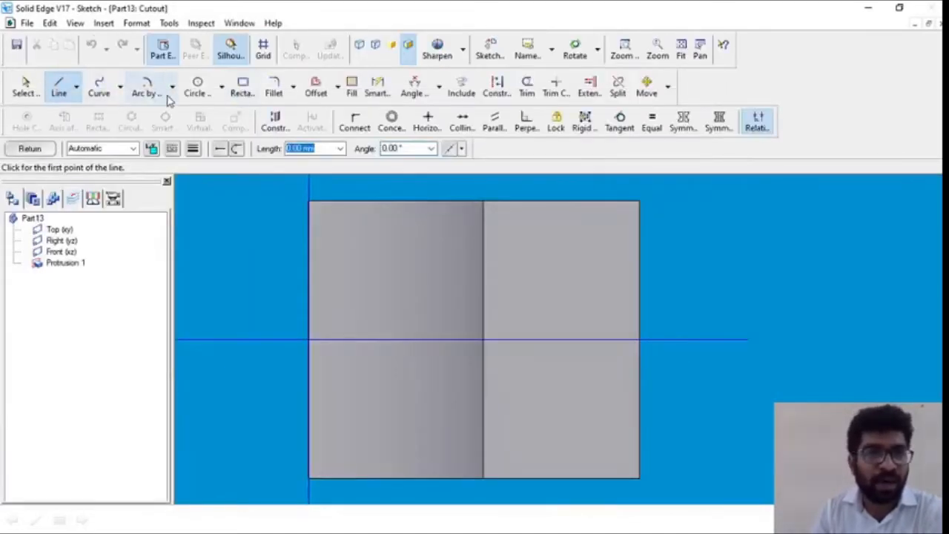
click(172, 88)
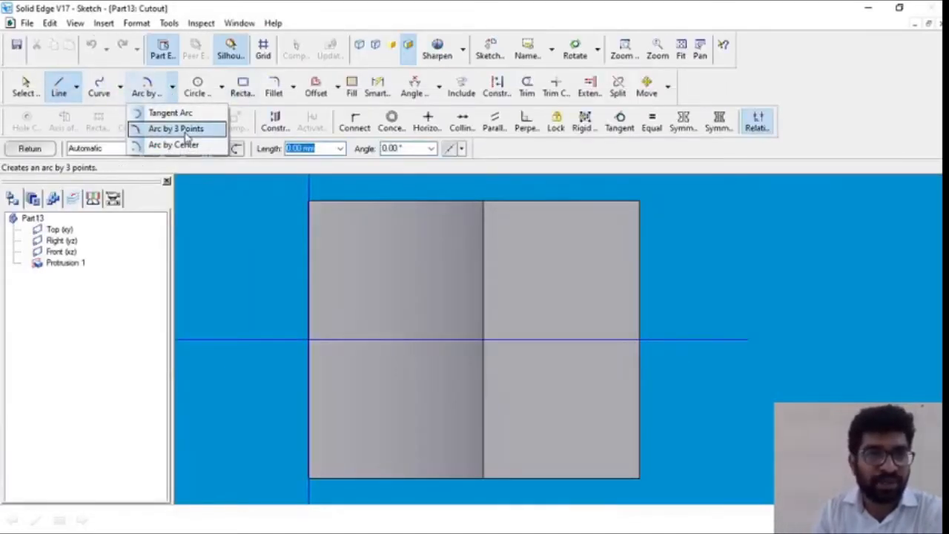
click(175, 143)
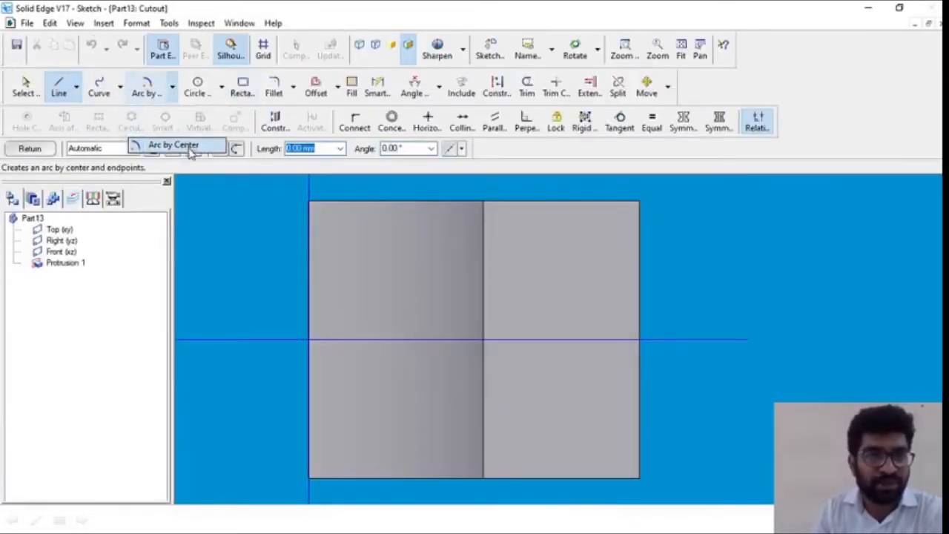
click(310, 339)
click(588, 181)
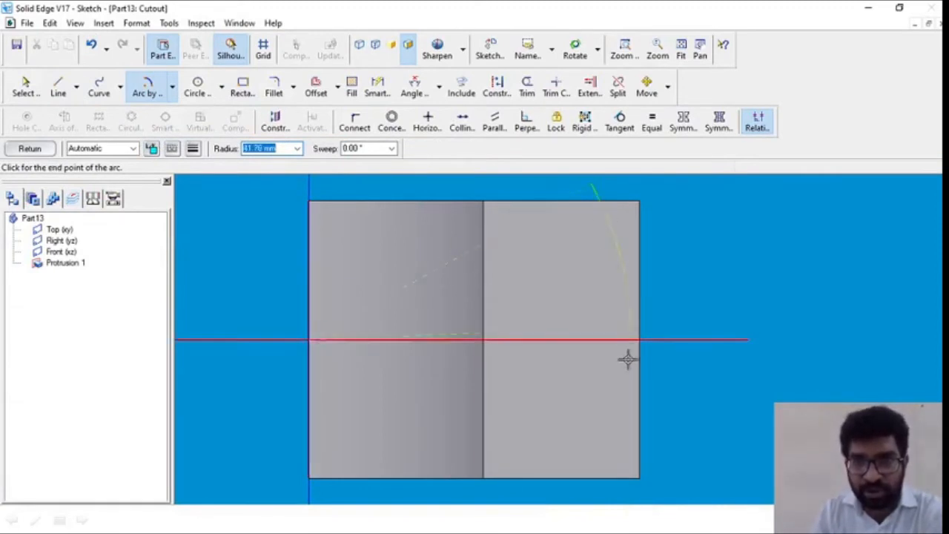
click(600, 491)
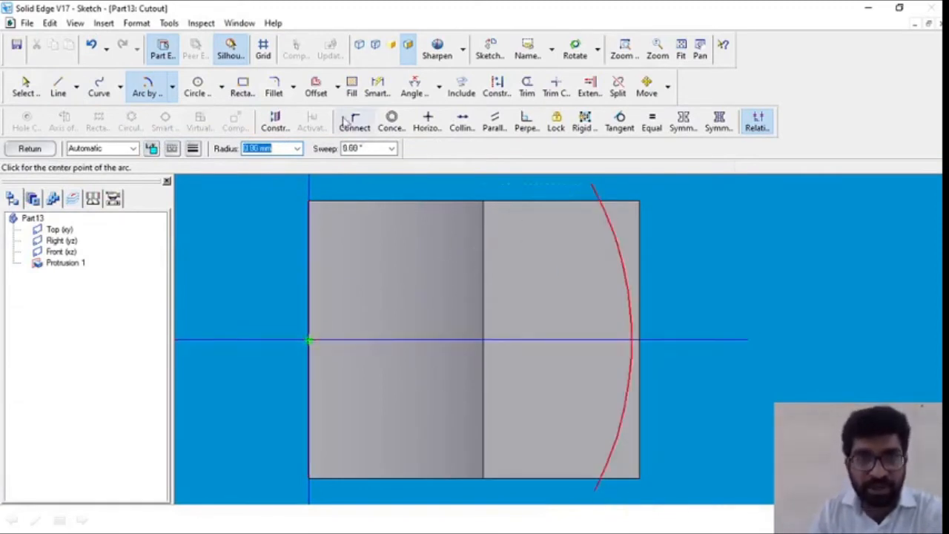
Dimension the arc's radius, set it to 43 mm, and finish the cutout sketch
click(377, 87)
click(610, 227)
click(688, 214)
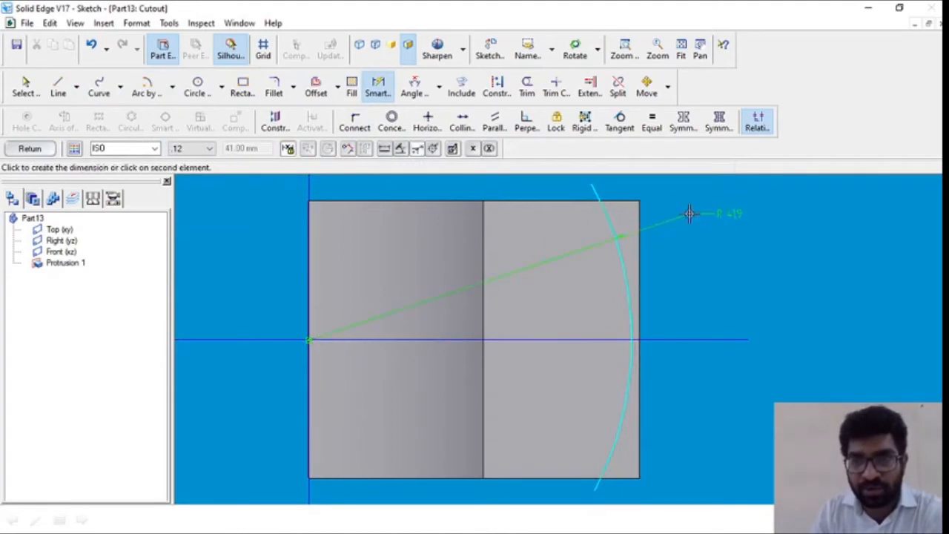
text(43)
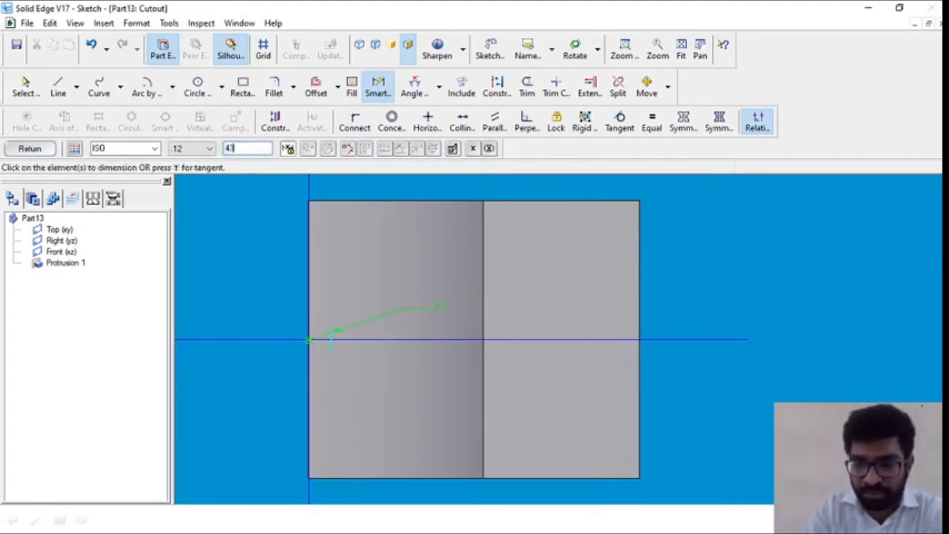
key(Return)
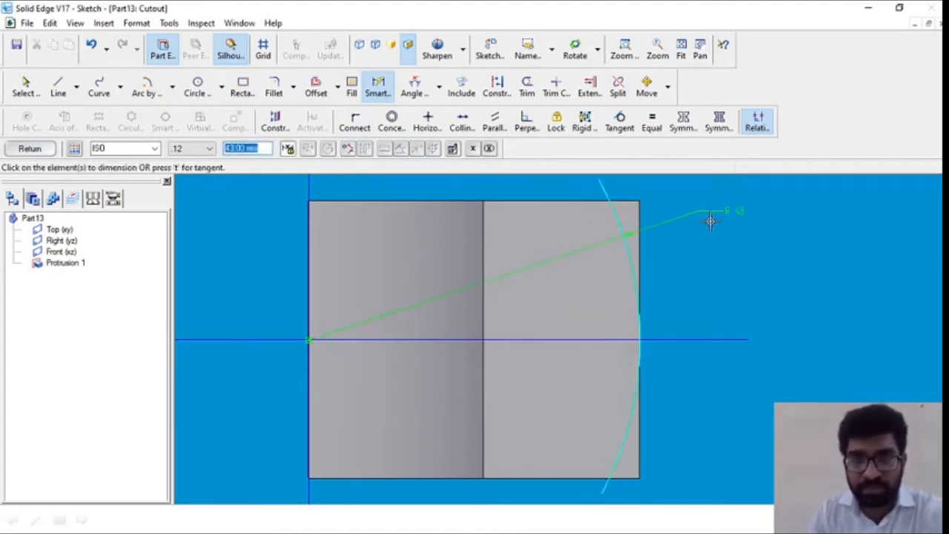
click(31, 150)
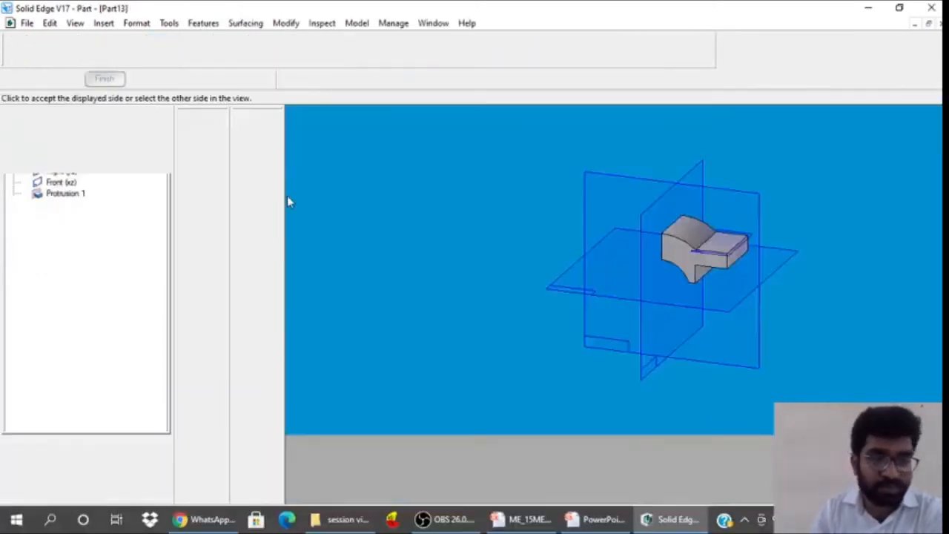
Cut away the flange material outside the arc through the full flange thickness and finish the cutout
click(834, 296)
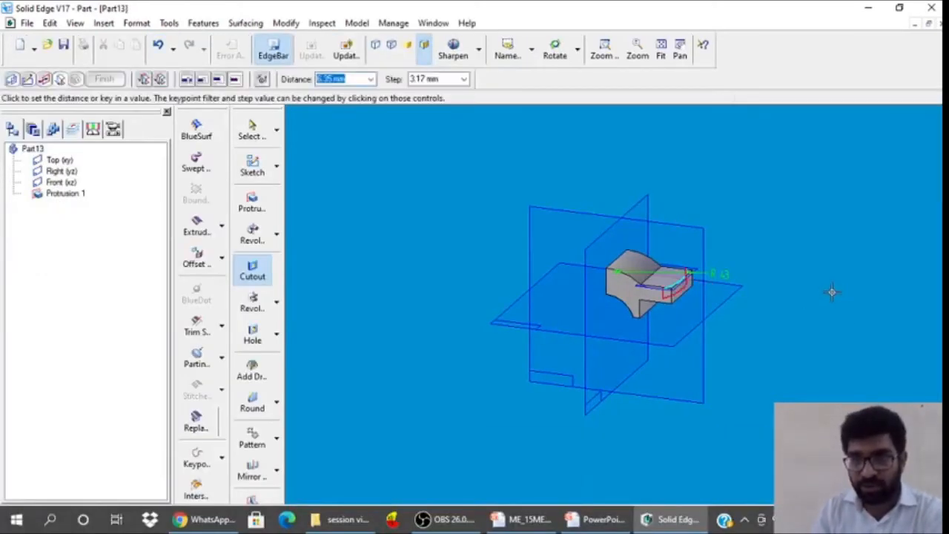
click(786, 313)
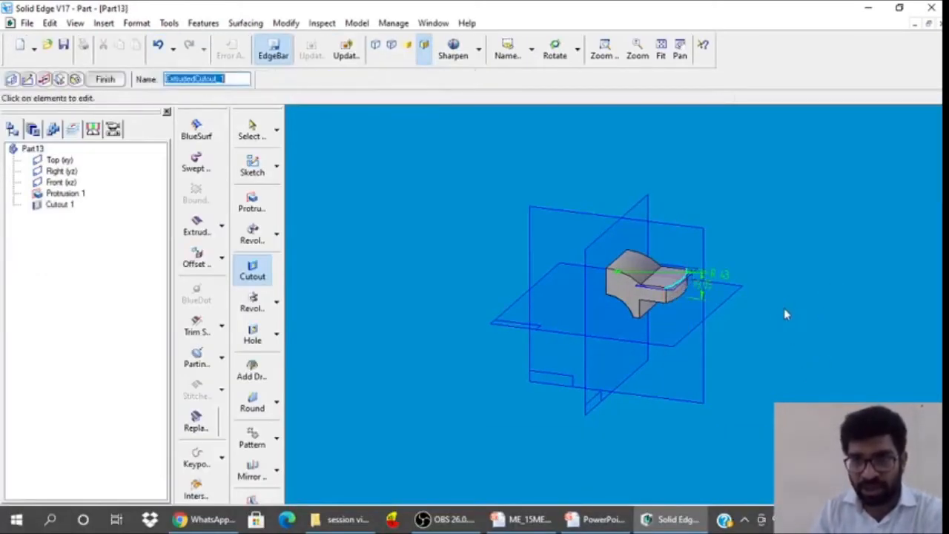
click(115, 83)
click(252, 130)
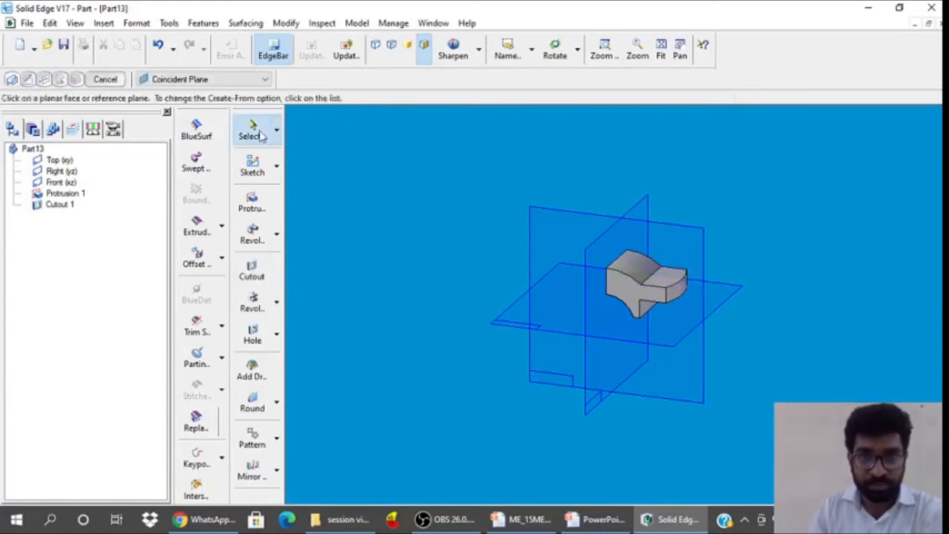
click(602, 50)
drag(596, 248, 730, 318)
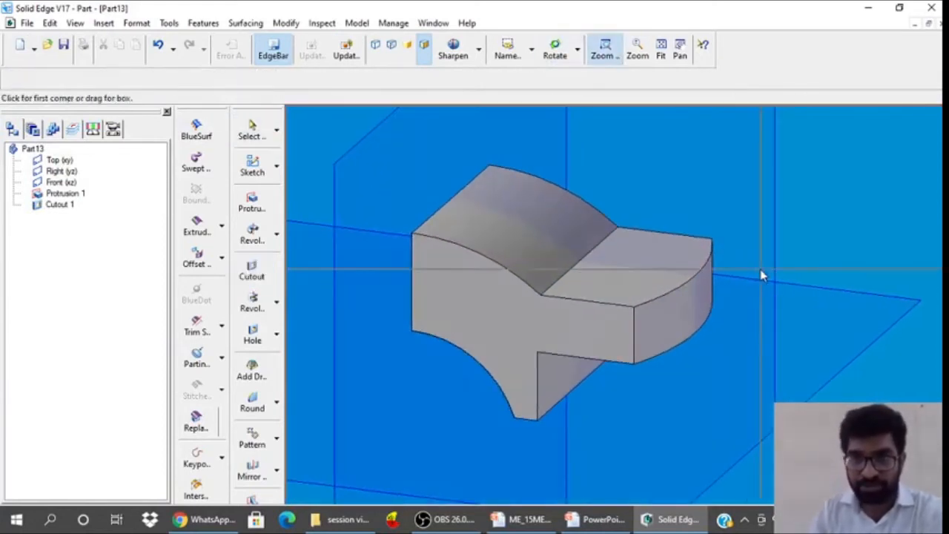
key(Escape)
Check the PowerPoint cap drawing and, in a new cutout sketch on the flange's top face, draw a circle about 12.7 mm in diameter on the centreline
click(597, 519)
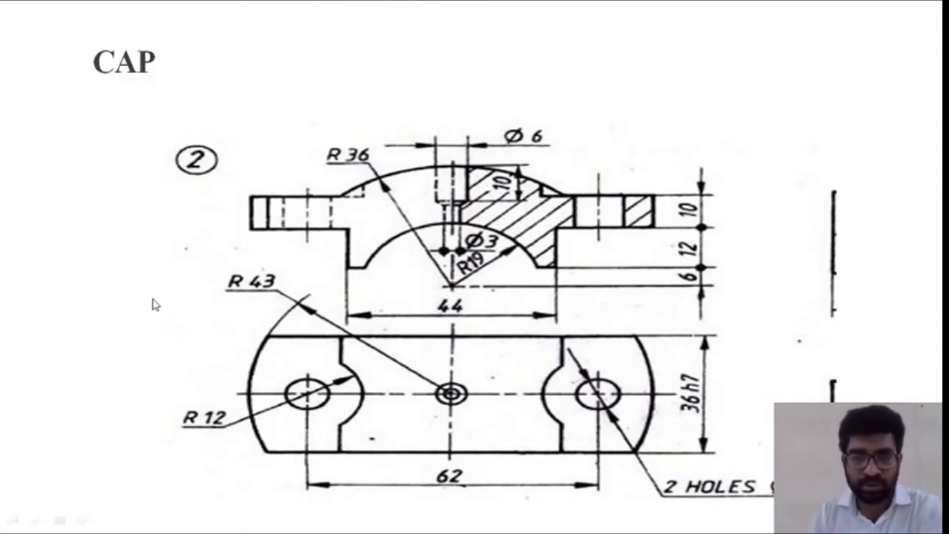
key(super)
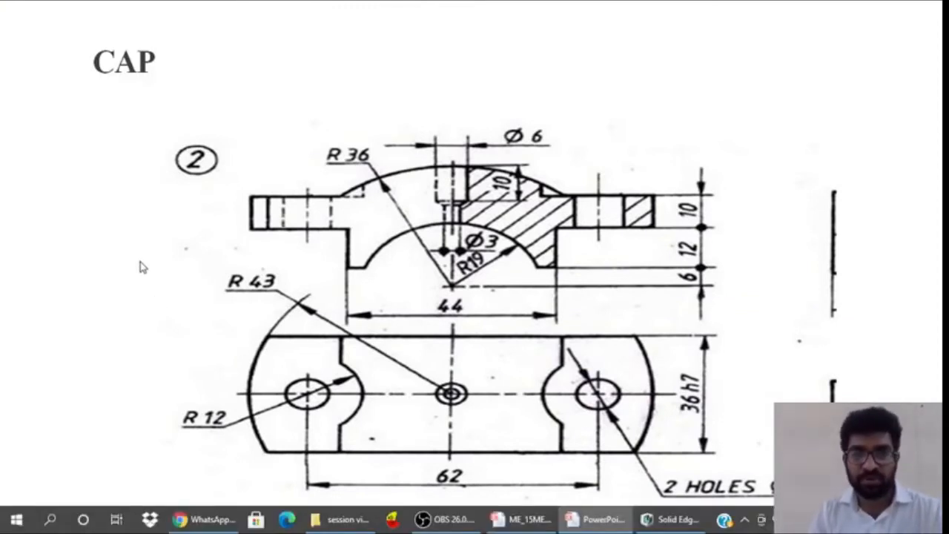
click(680, 518)
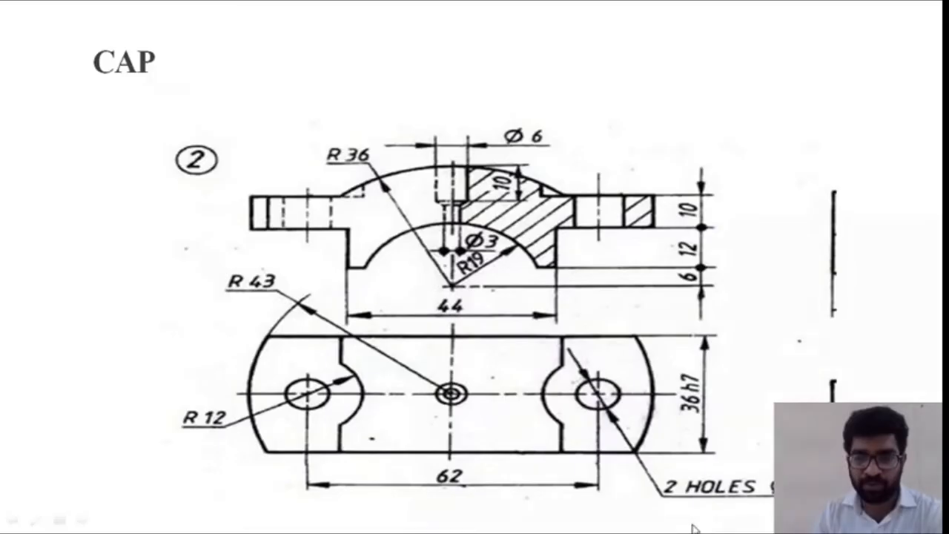
click(252, 271)
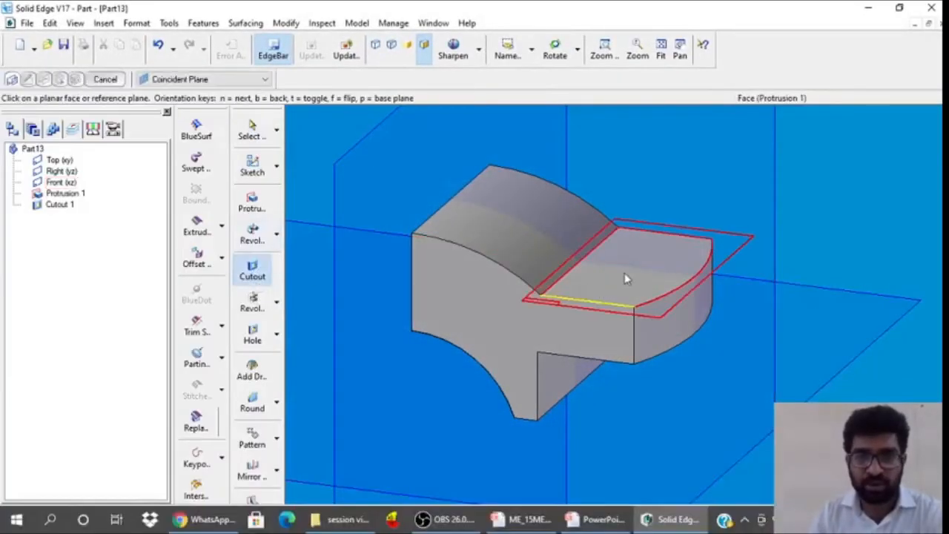
click(625, 273)
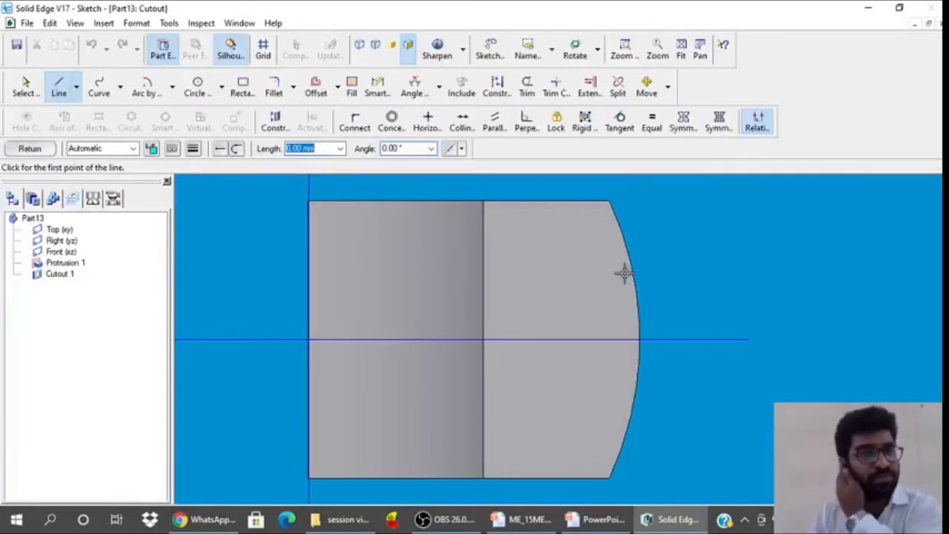
click(198, 86)
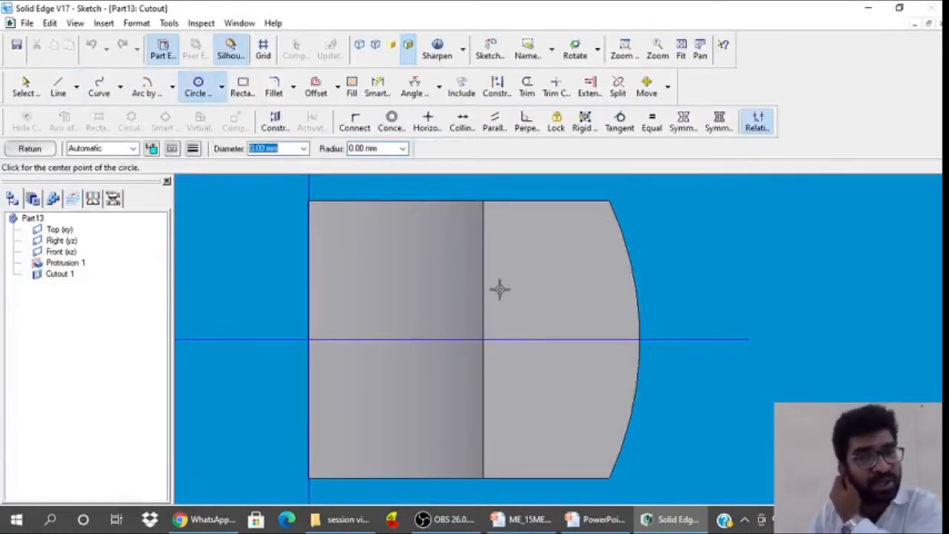
click(566, 340)
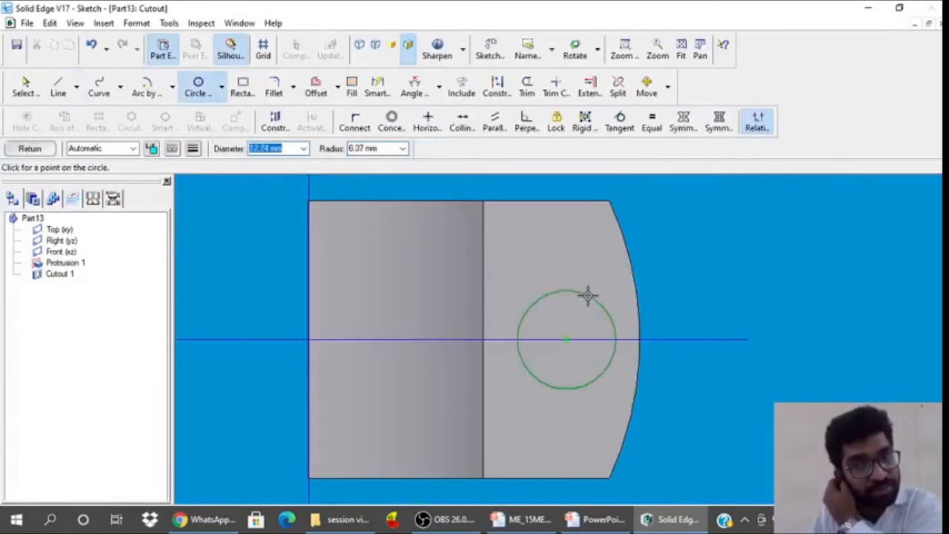
click(586, 296)
Dimension the flange circle's diameter and set it to 10.5 mm
click(375, 86)
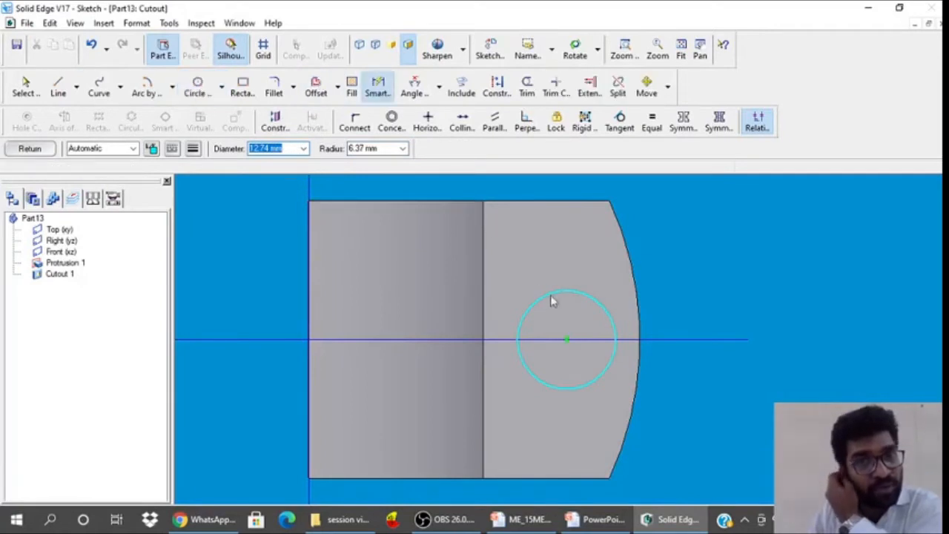
click(591, 298)
text(10.5)
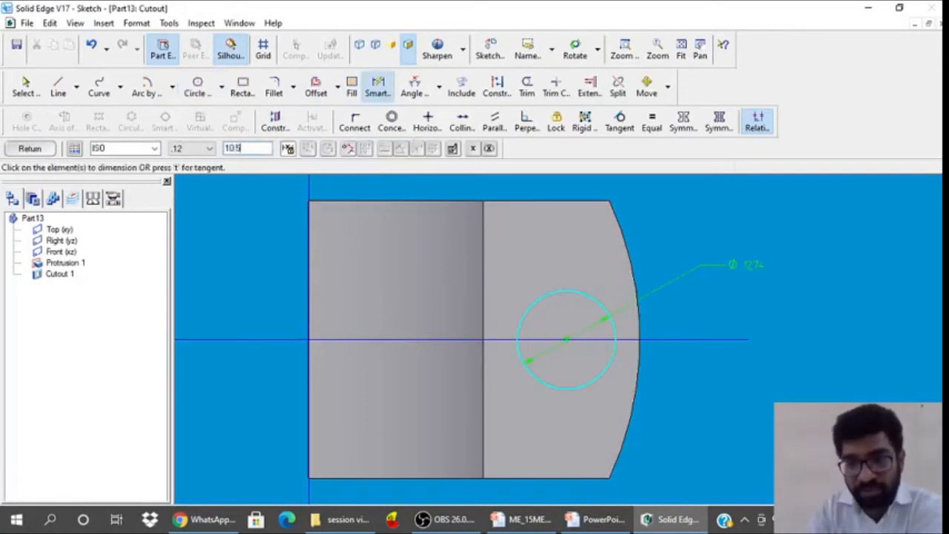
key(Return)
Set the circle centre's distance from the body's flat end edge to 31 mm and finish the sketch
click(309, 301)
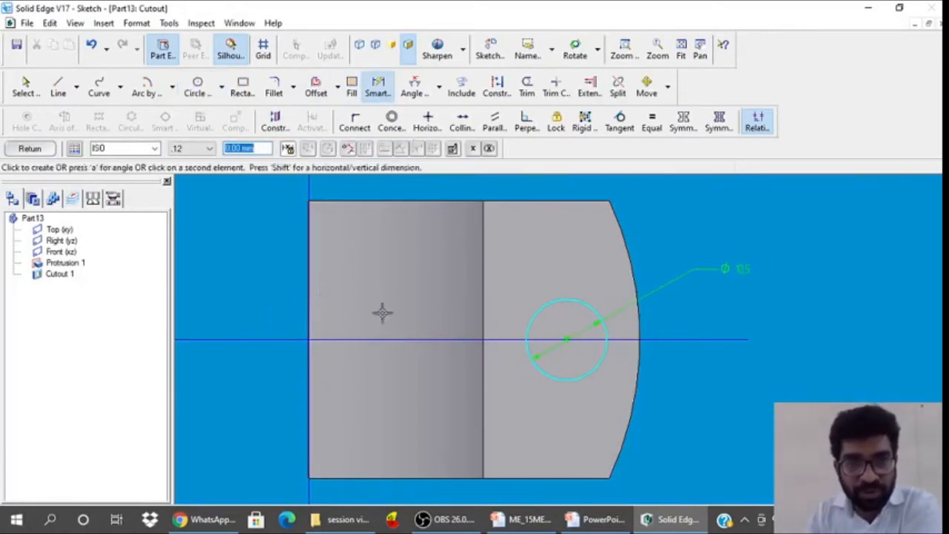
click(567, 335)
click(528, 188)
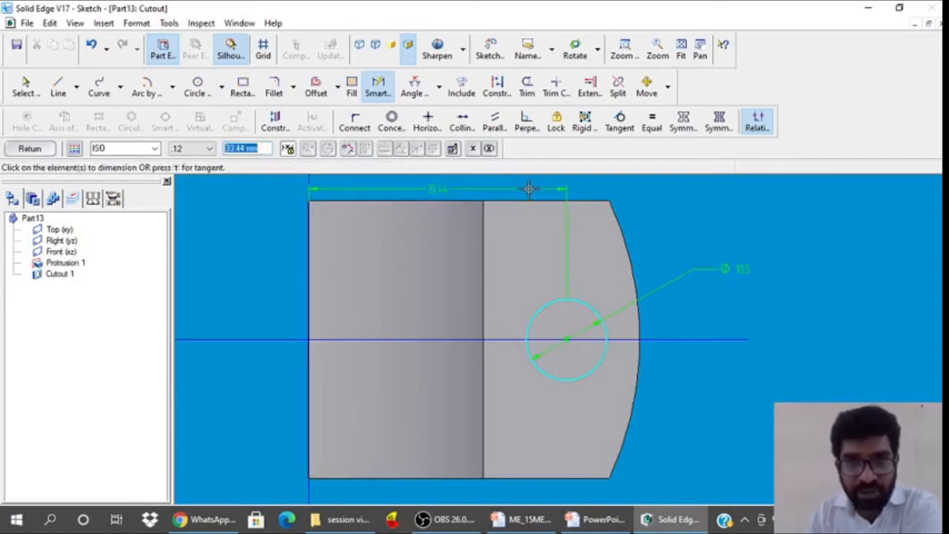
text(31)
key(Return)
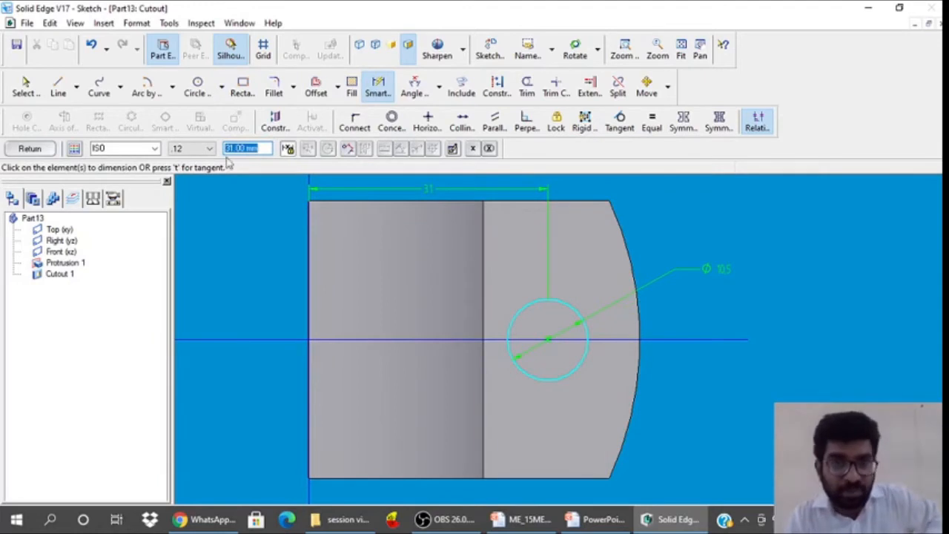
click(30, 149)
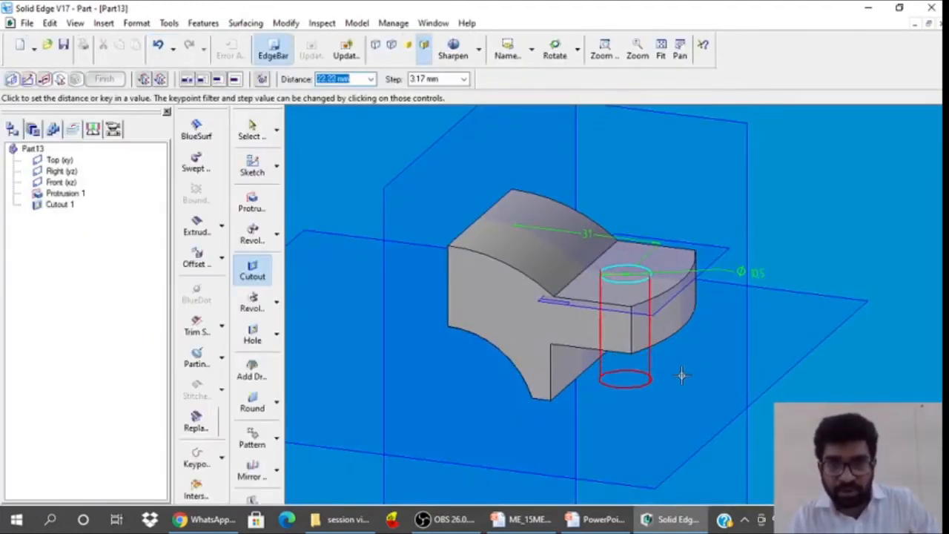
Cut the circle down through the flange, finish the cutout, and bring up the cap drawing in PowerPoint
click(682, 376)
click(113, 80)
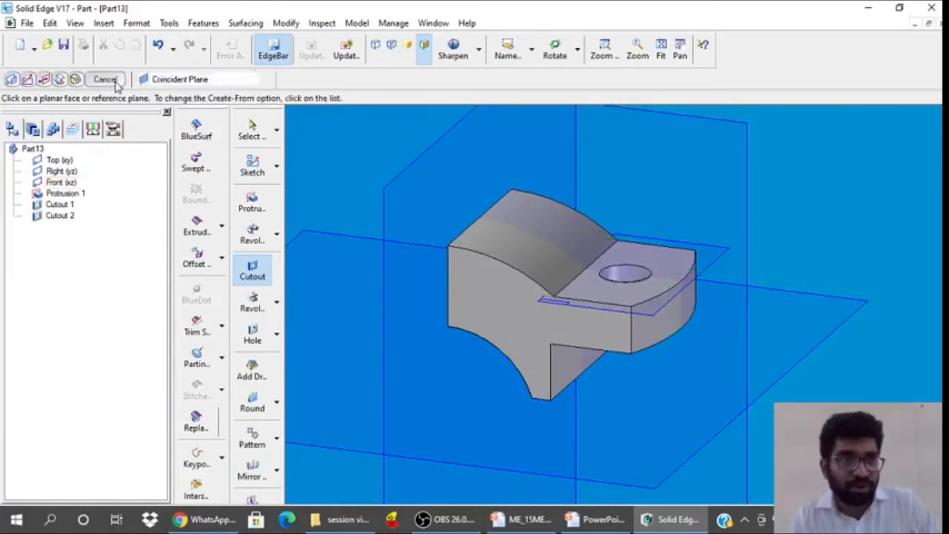
click(111, 81)
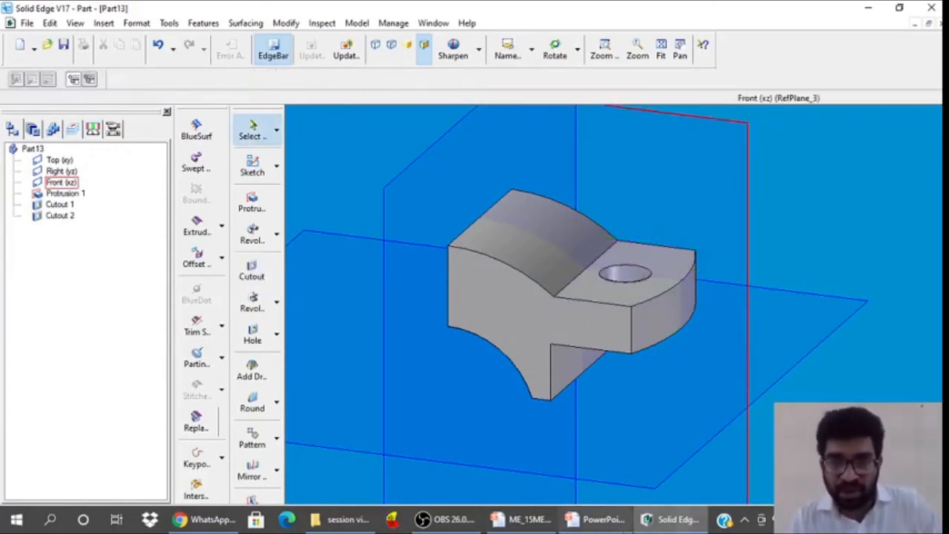
click(613, 525)
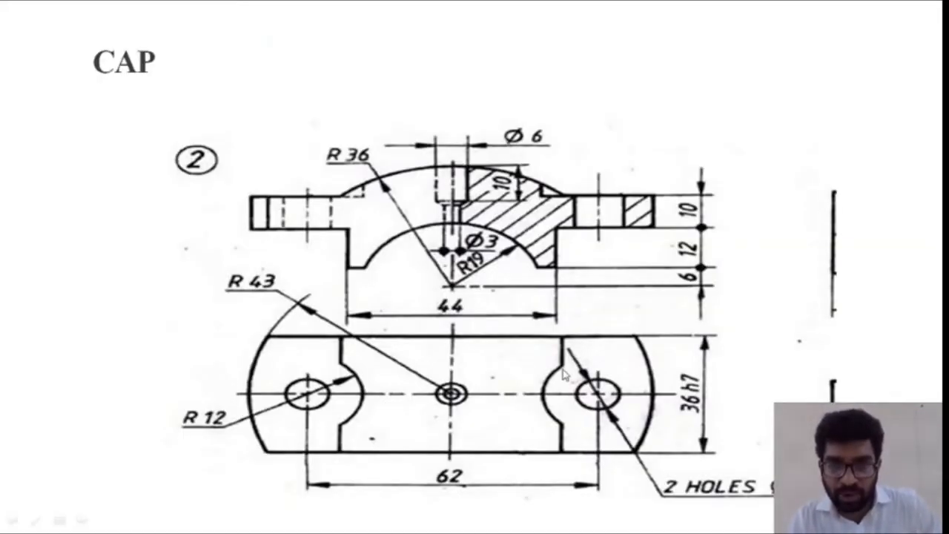
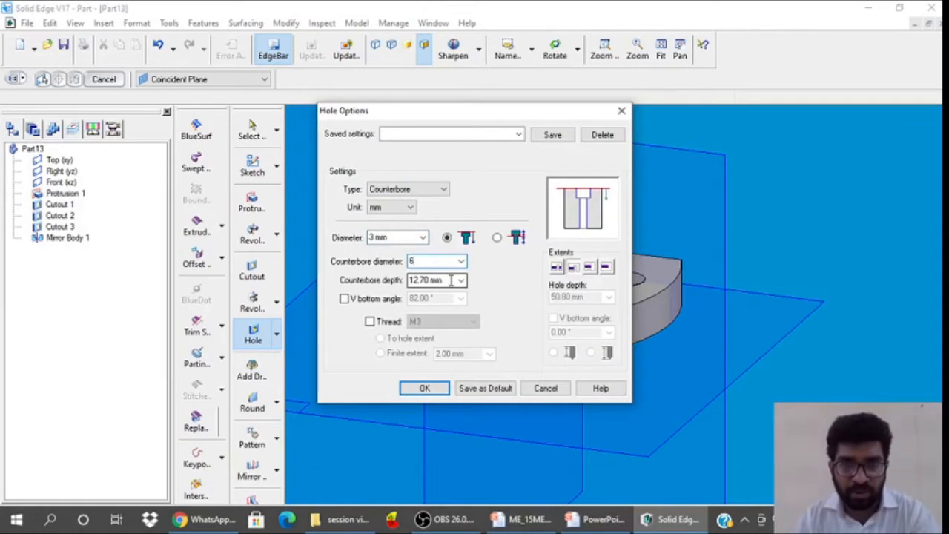
Set the counterbore depth to 10 mm, choose the Through Next extent for the hole, and accept the hole options
drag(451, 280, 400, 280)
text(10)
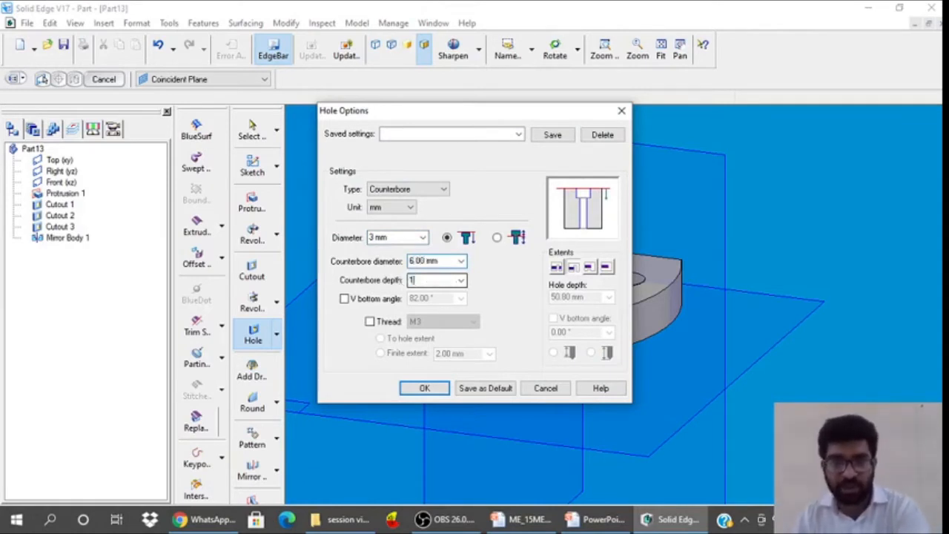
click(607, 268)
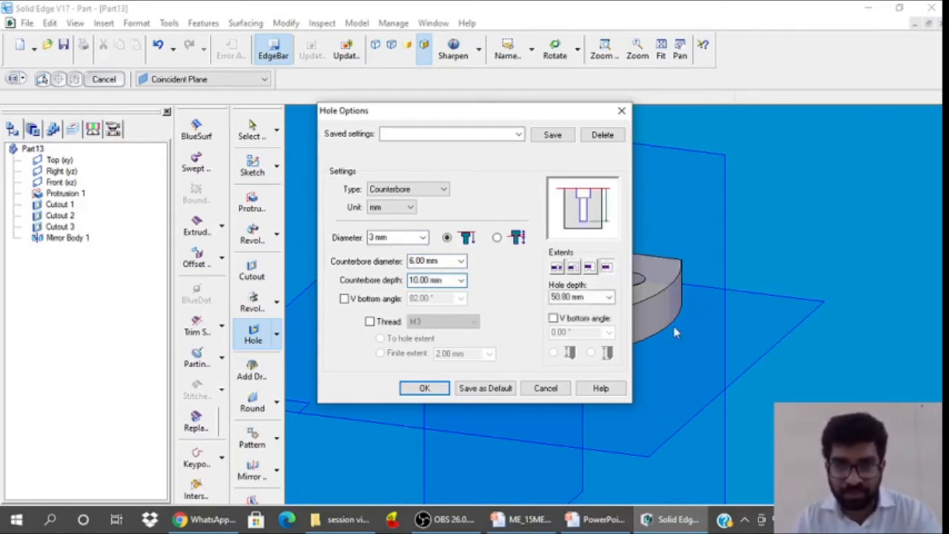
click(573, 268)
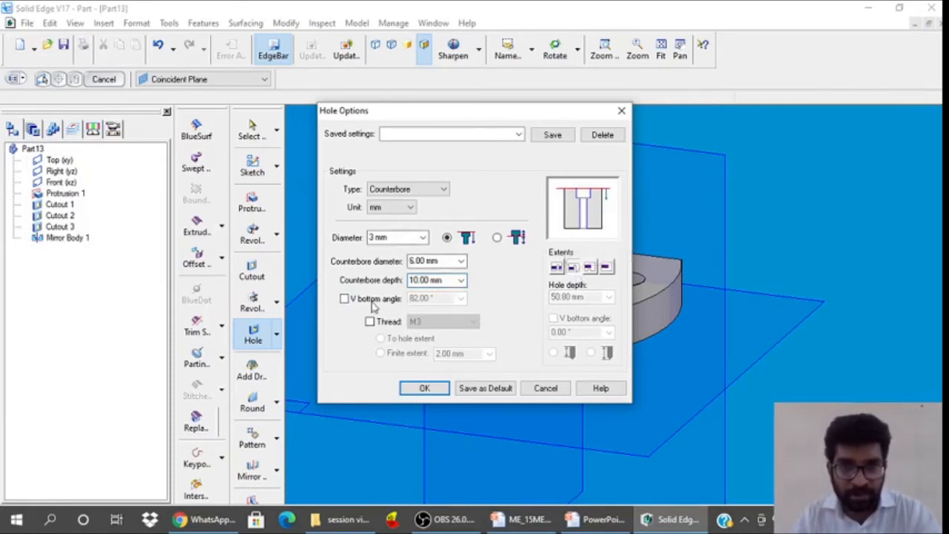
click(424, 389)
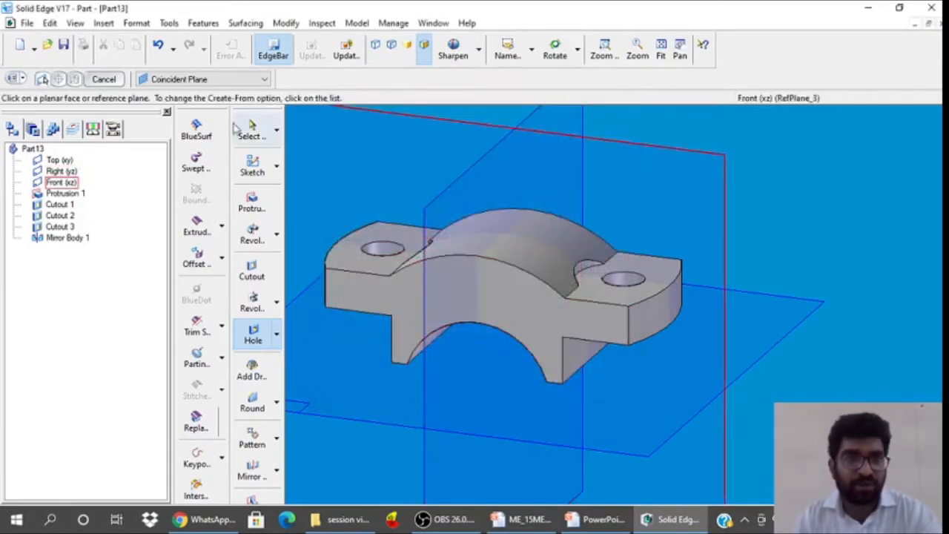
Define the hole's sketch plane parallel to the horizontal reference plane, 30 mm above it over the cap's crown
click(212, 81)
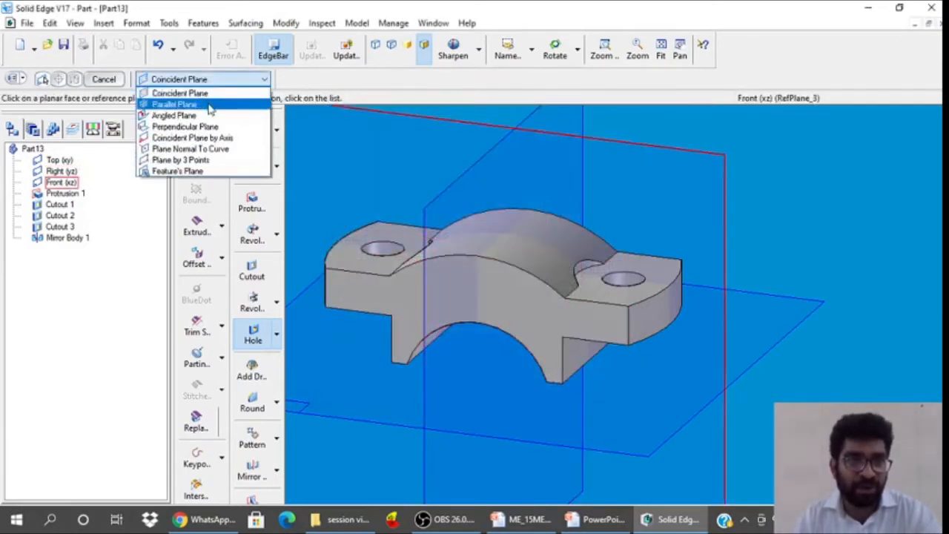
click(210, 106)
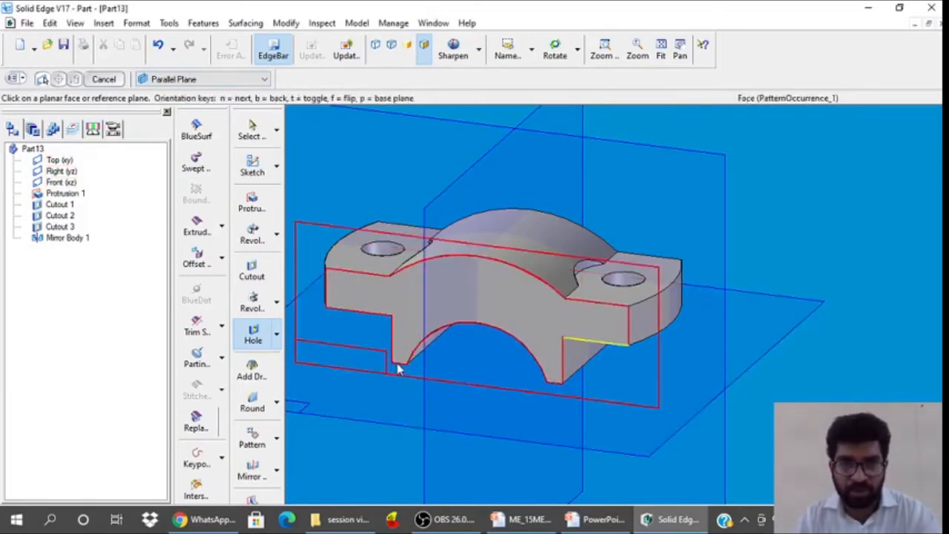
click(735, 383)
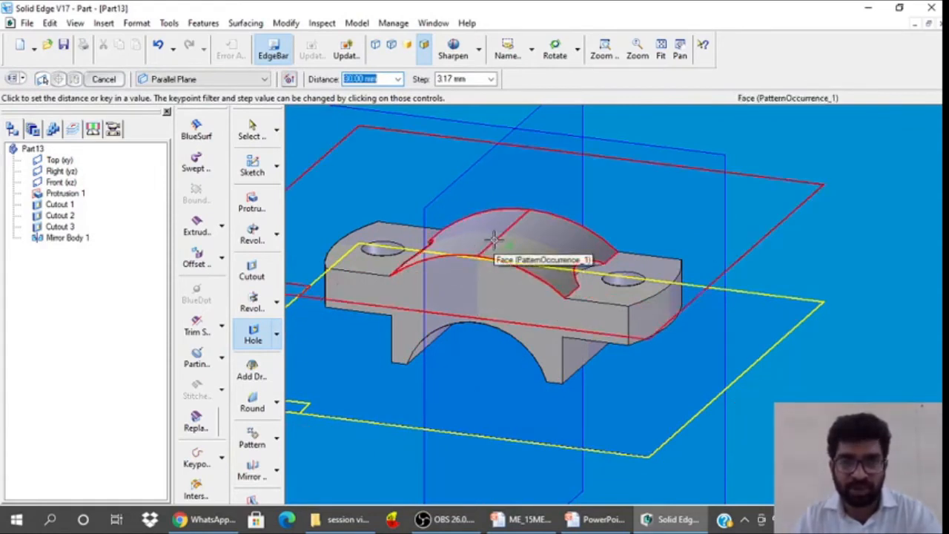
click(494, 239)
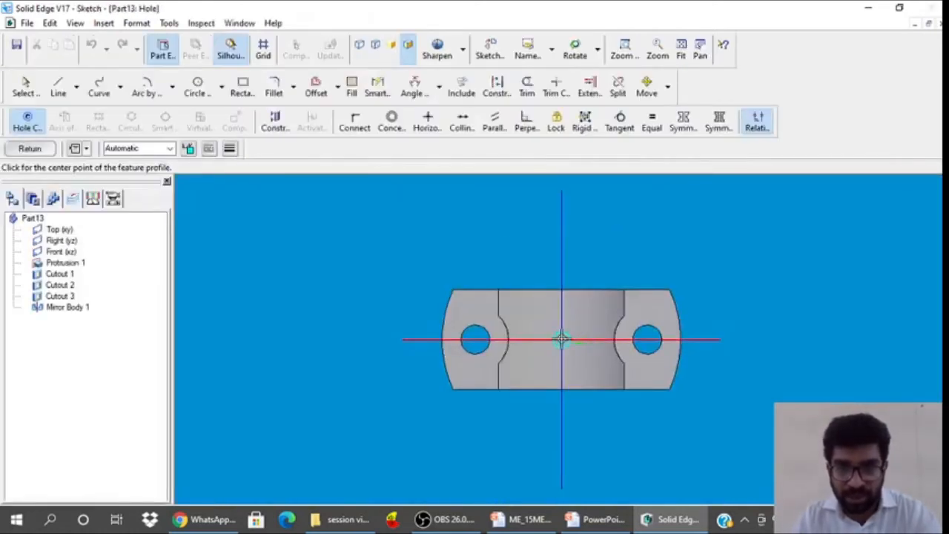
Place the counterbored hole at the cap's centre, direct it downward, finish the feature, and check it from the front
click(561, 339)
click(33, 149)
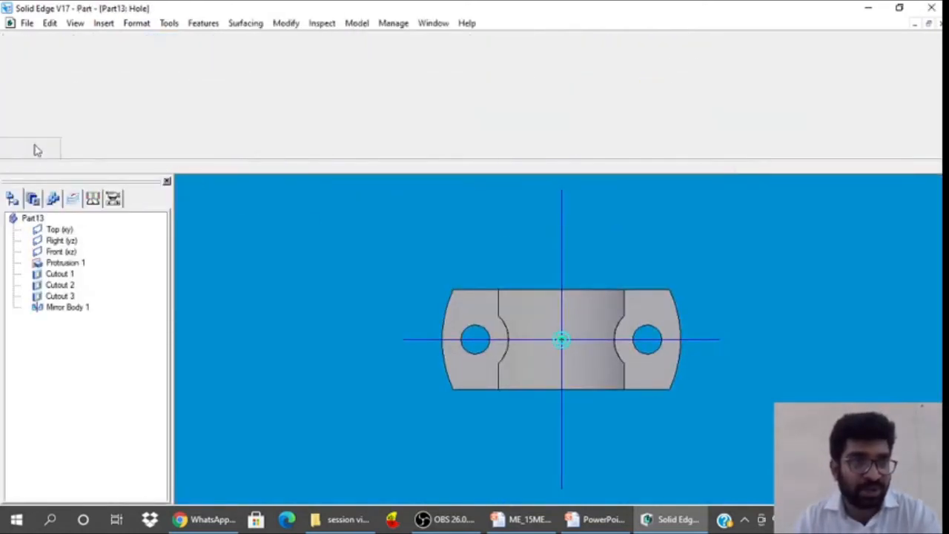
click(534, 382)
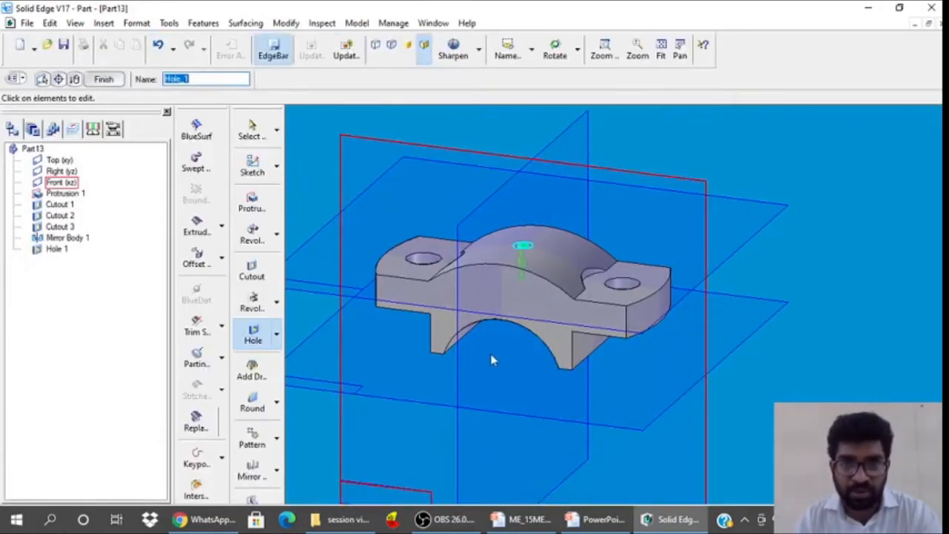
click(104, 79)
click(104, 79)
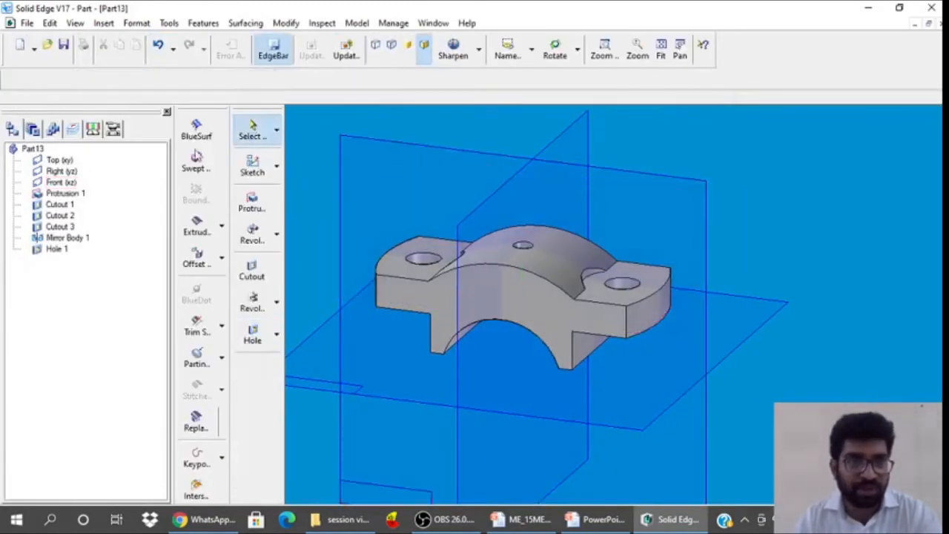
click(523, 58)
click(531, 83)
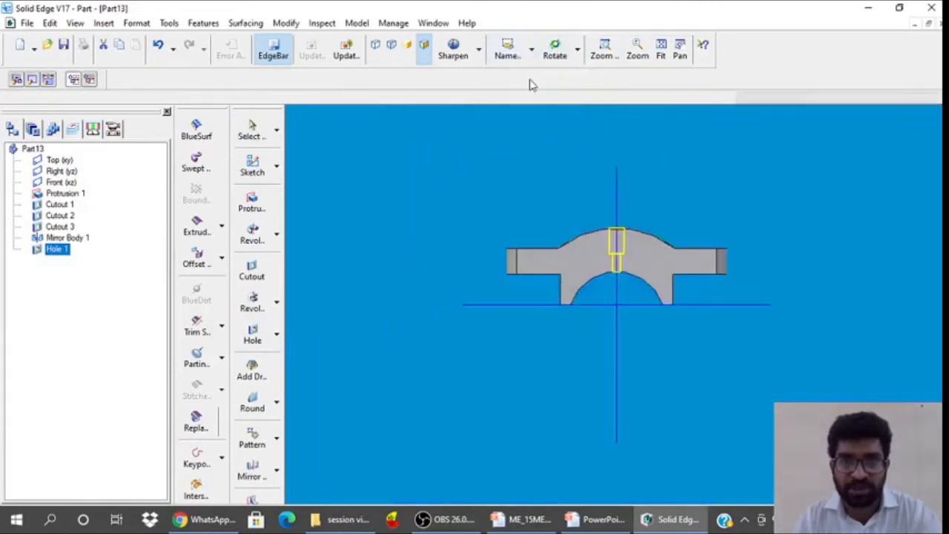
click(561, 185)
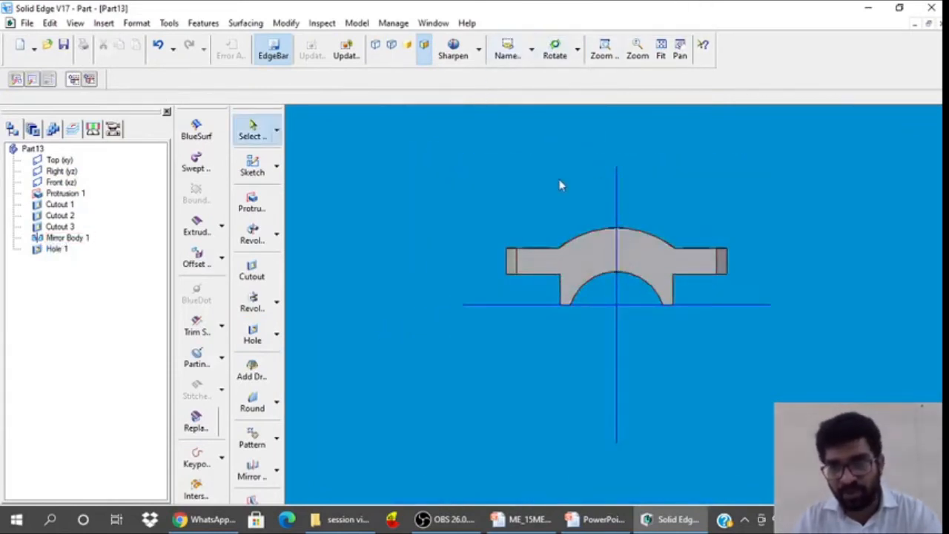
middle_drag(510, 172, 444, 217)
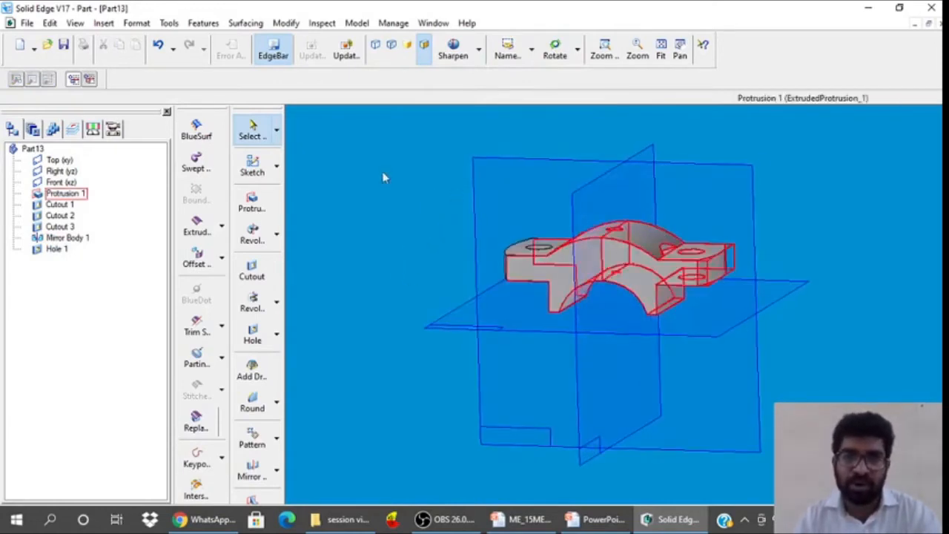
Save the part as CAP in the PLUMMER BLOCK folder
click(26, 23)
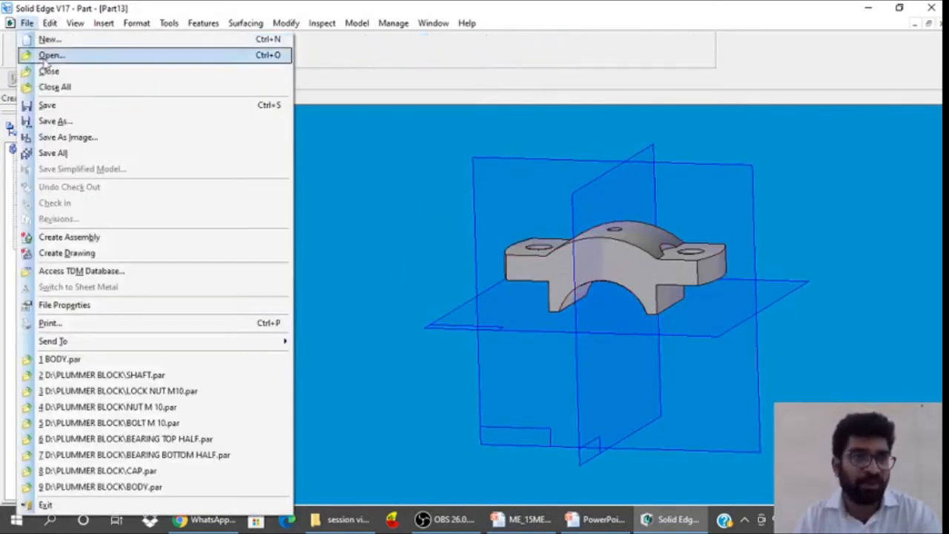
click(60, 122)
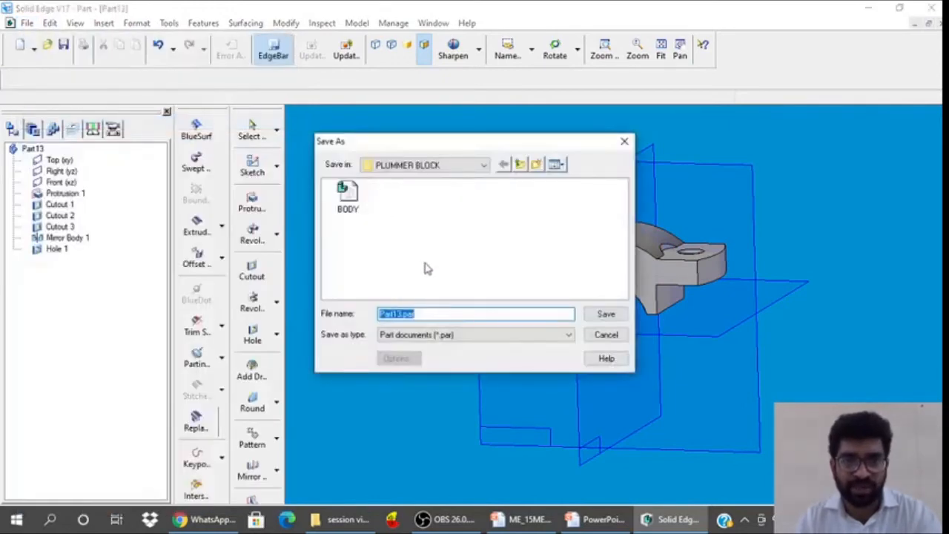
text(CAP)
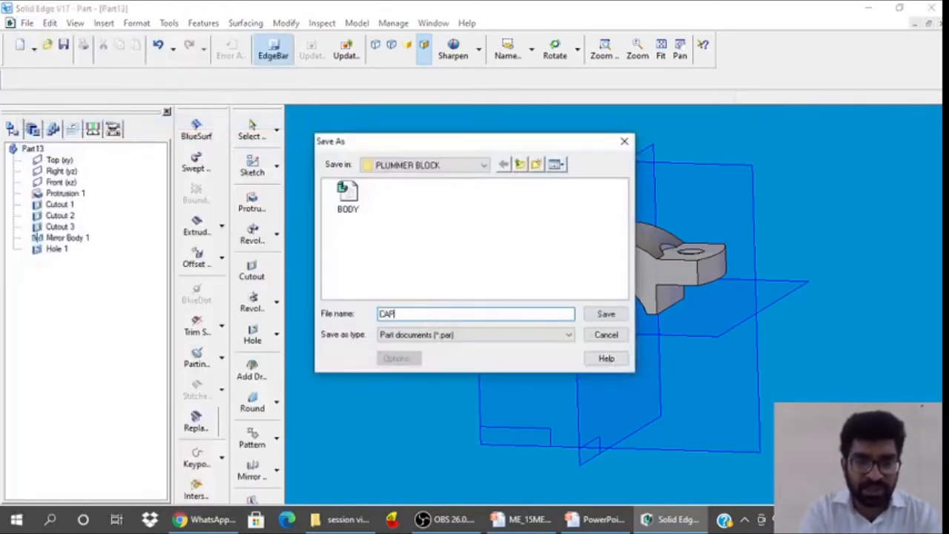
click(606, 314)
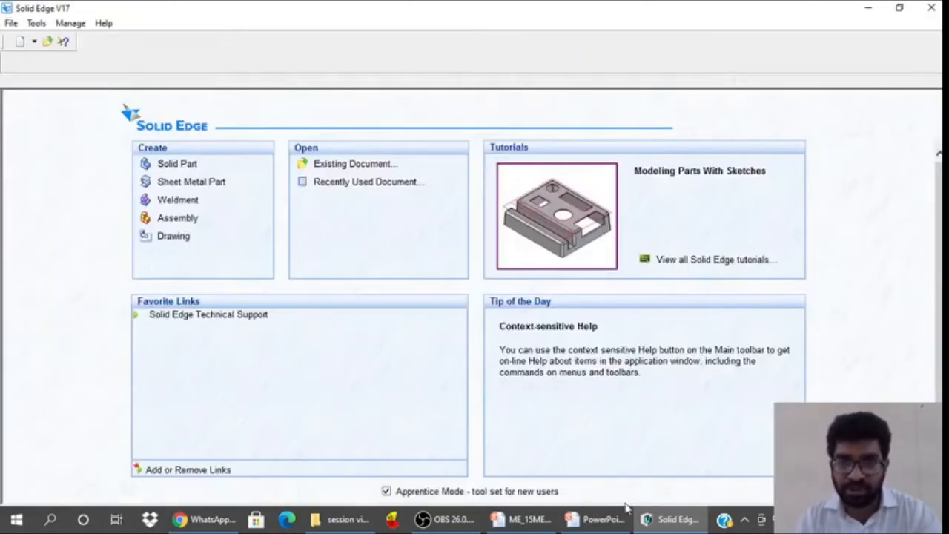
Review the bearing bottom half and top half drawing in the PowerPoint slides and return to Solid Edge
click(598, 527)
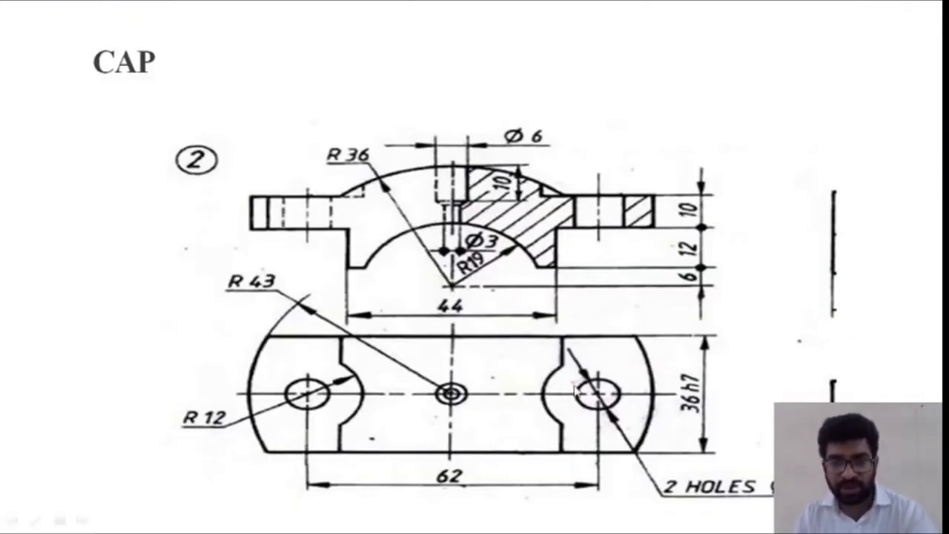
click(576, 391)
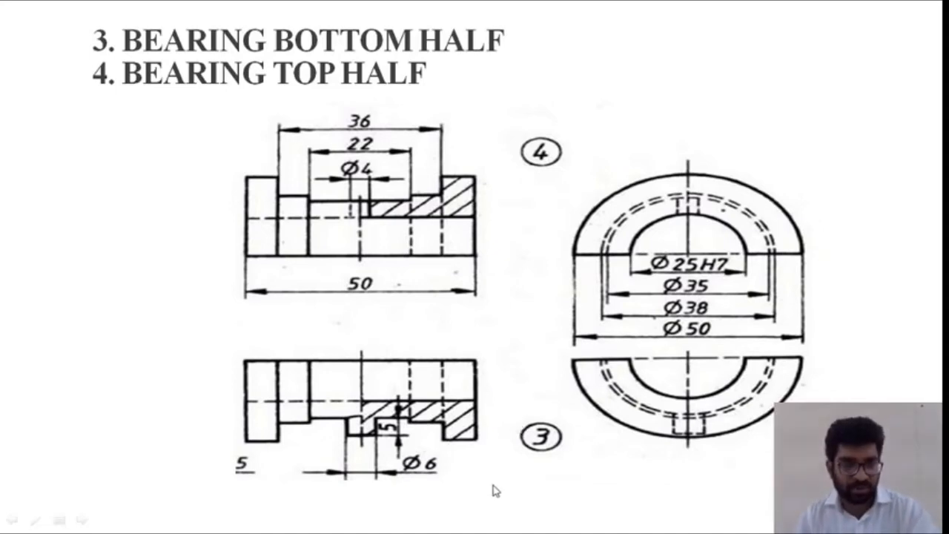
click(671, 519)
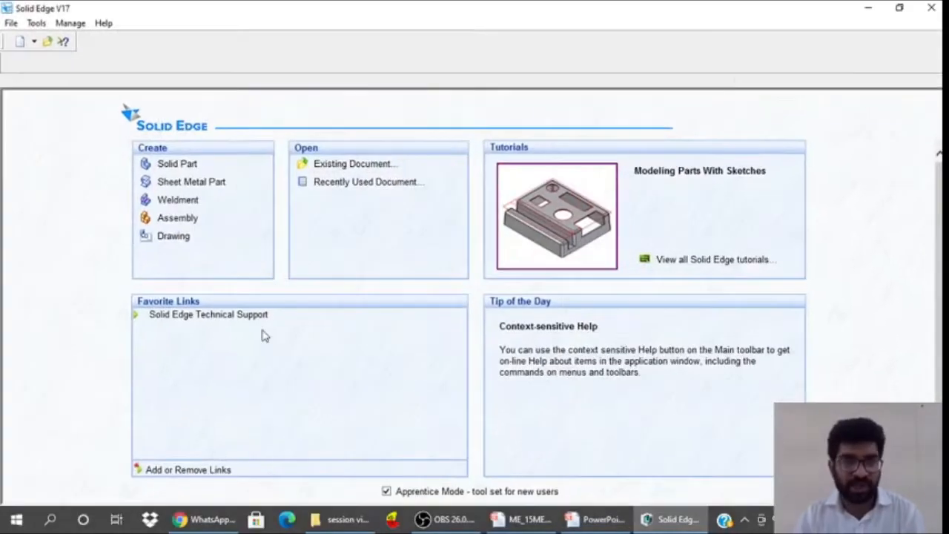
Create a new solid part and start a revolved protrusion sketch on the front (xz) plane
click(177, 164)
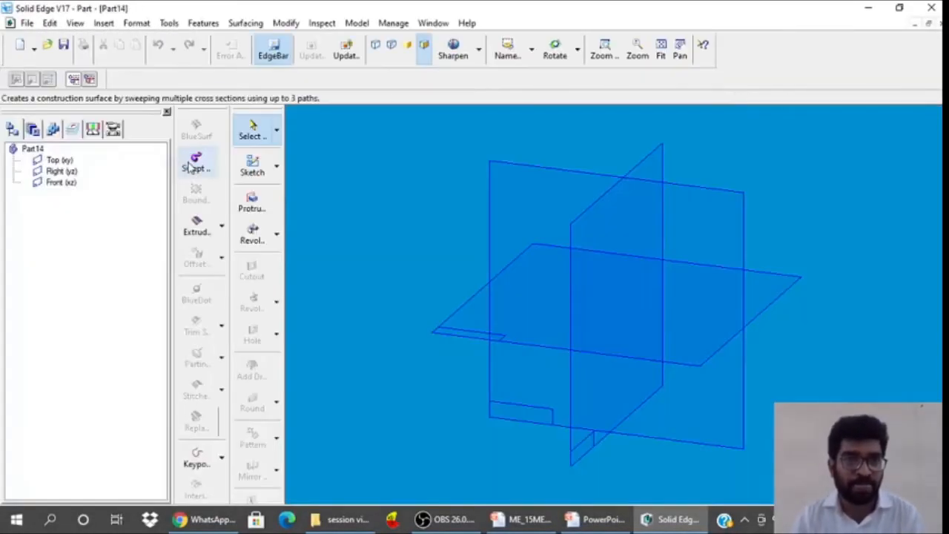
click(278, 241)
click(319, 229)
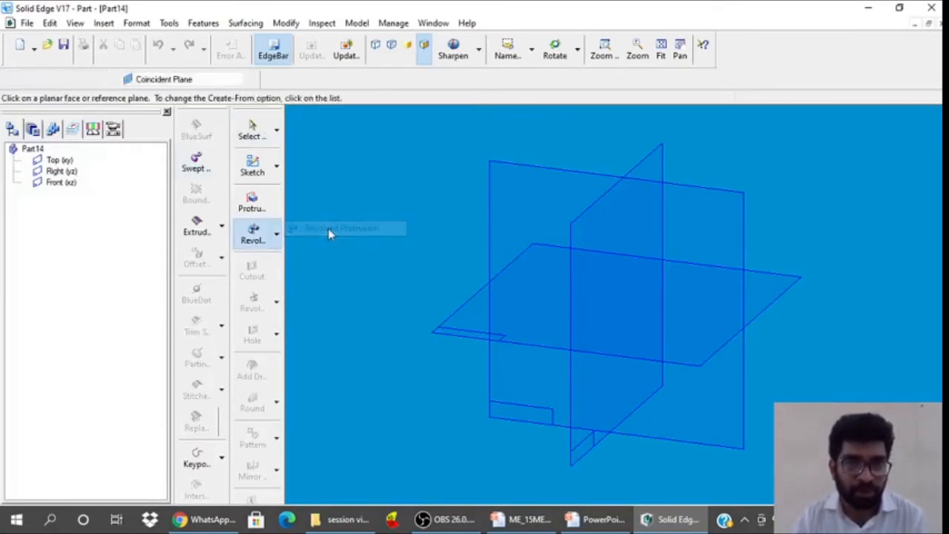
click(534, 166)
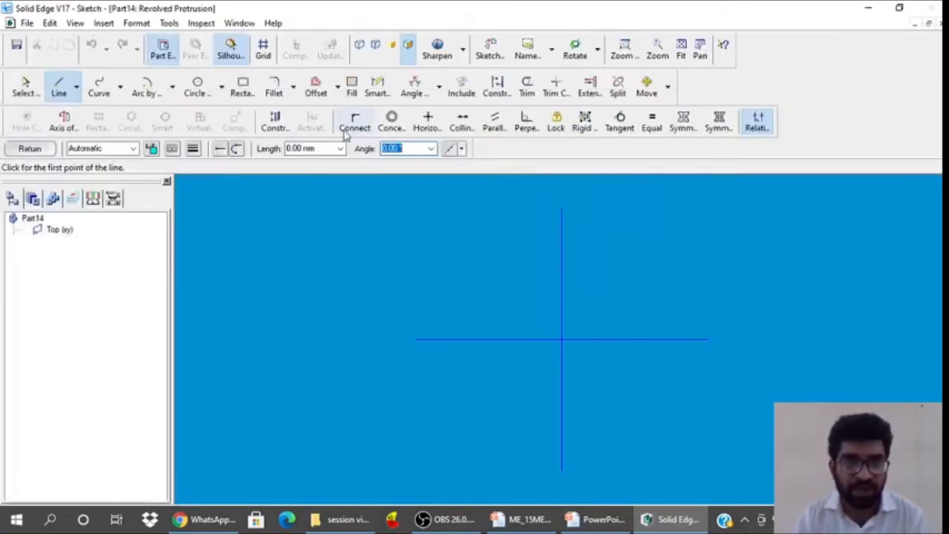
Draw a closed profile with two steps below the horizontal axis, starting at the origin, about 46 mm wide and 25 mm high
click(59, 91)
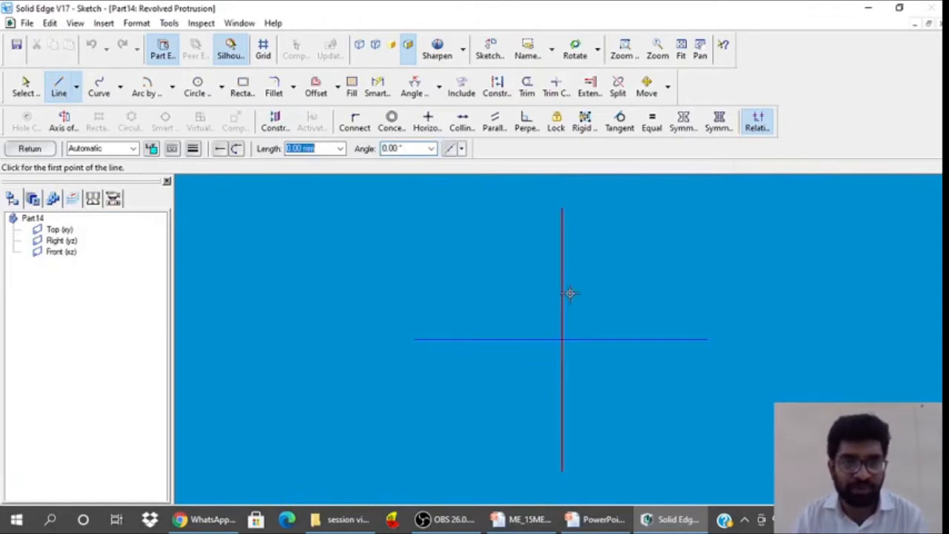
click(562, 341)
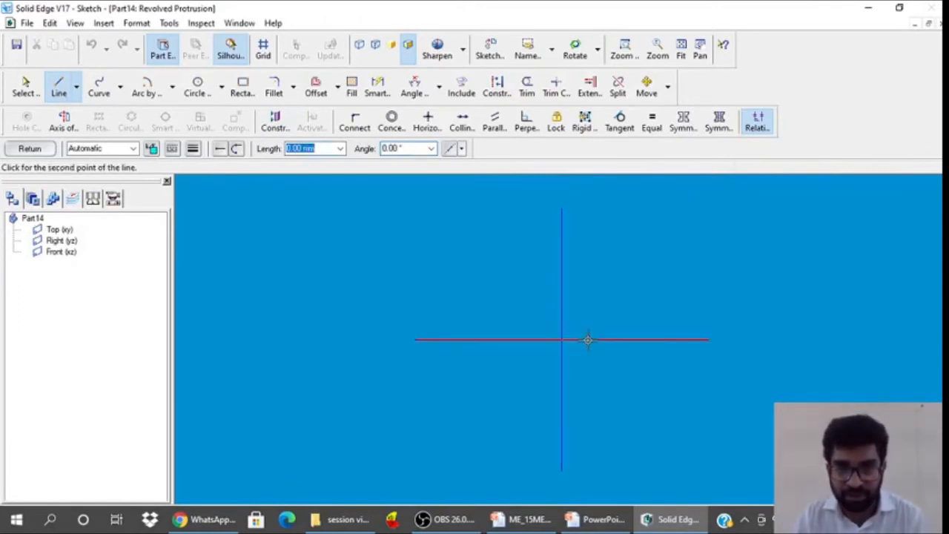
click(671, 340)
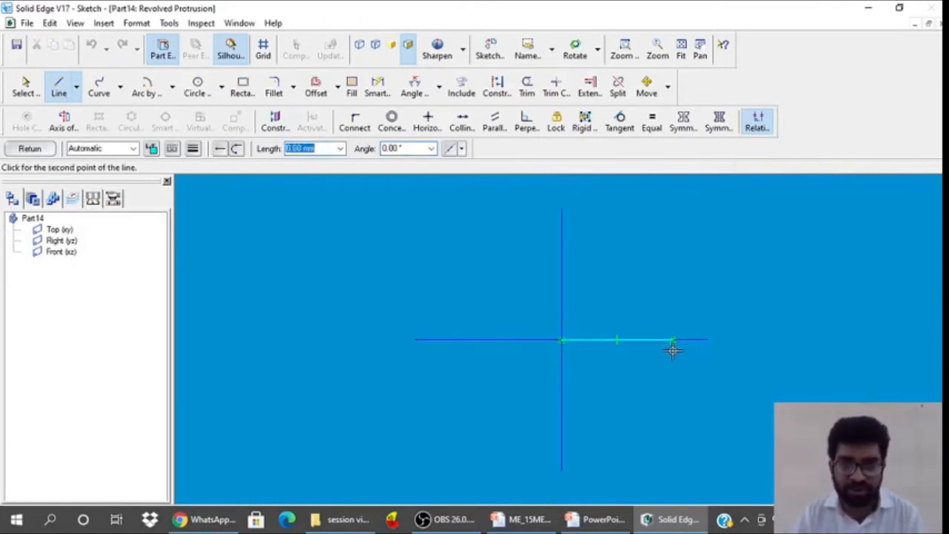
click(672, 400)
click(645, 401)
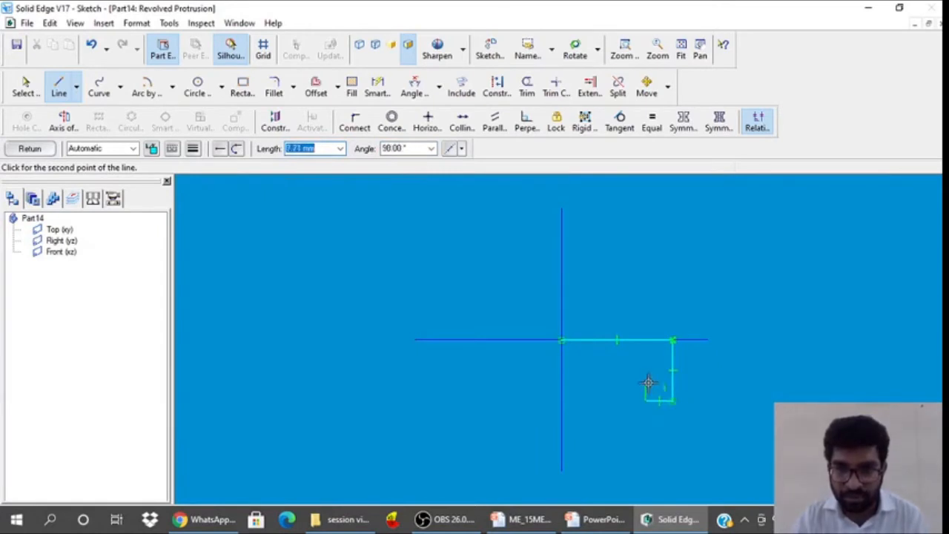
click(645, 380)
click(620, 380)
click(619, 365)
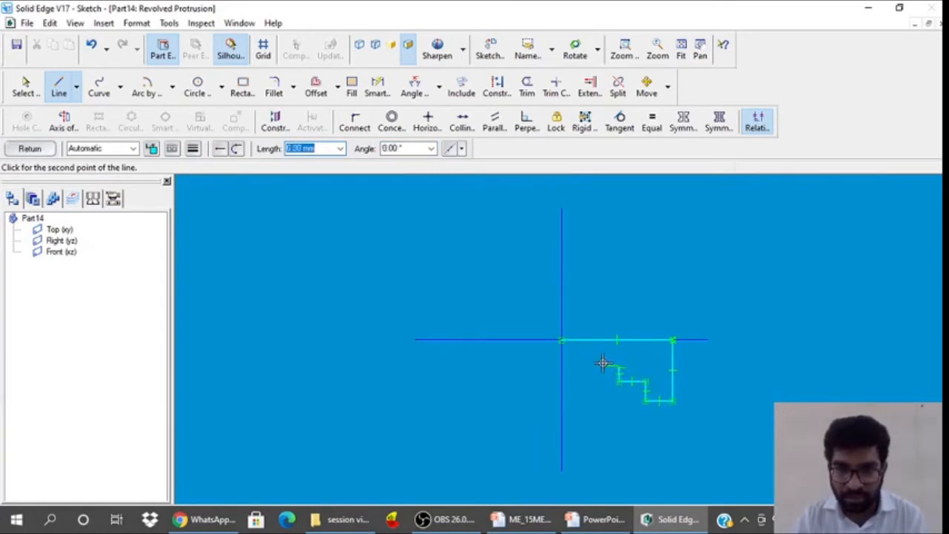
click(563, 365)
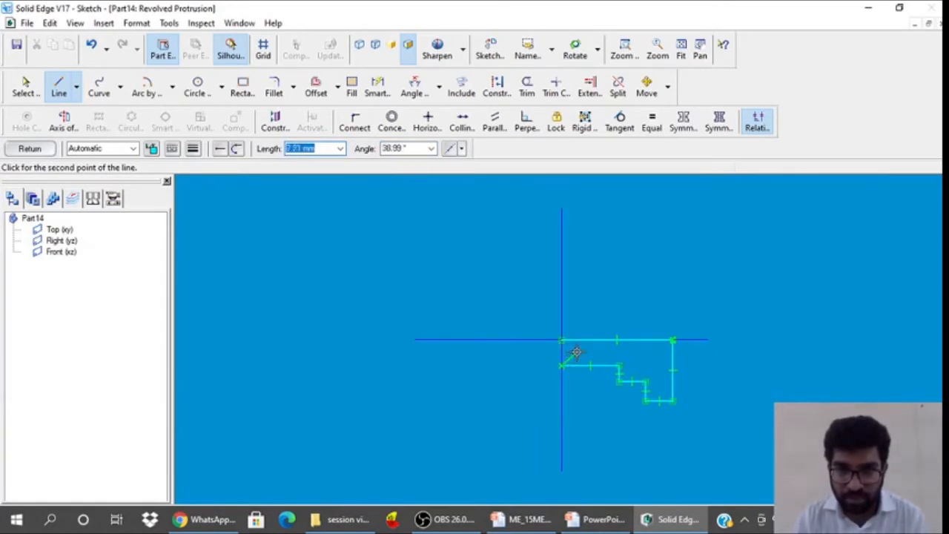
click(562, 341)
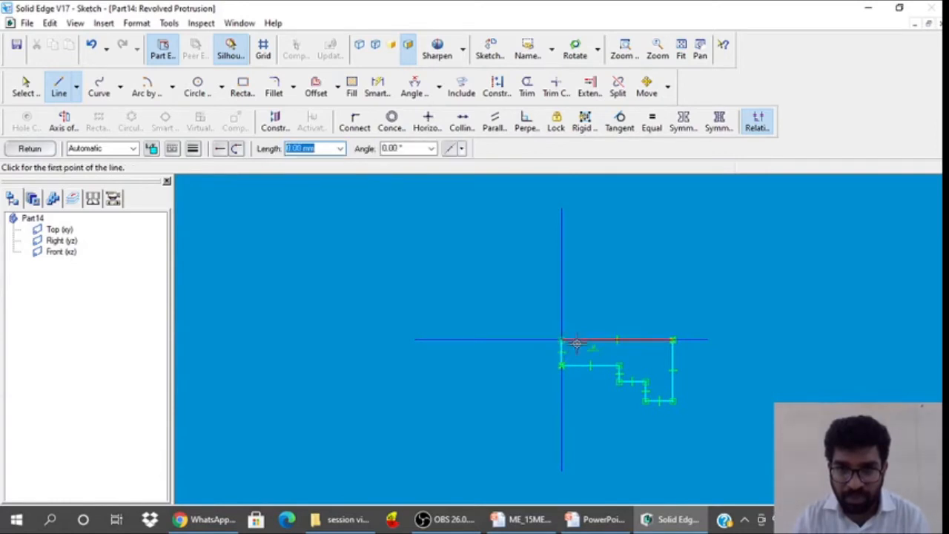
click(24, 87)
Dimension the profile's long outer vertical edge as 25 mm
click(377, 88)
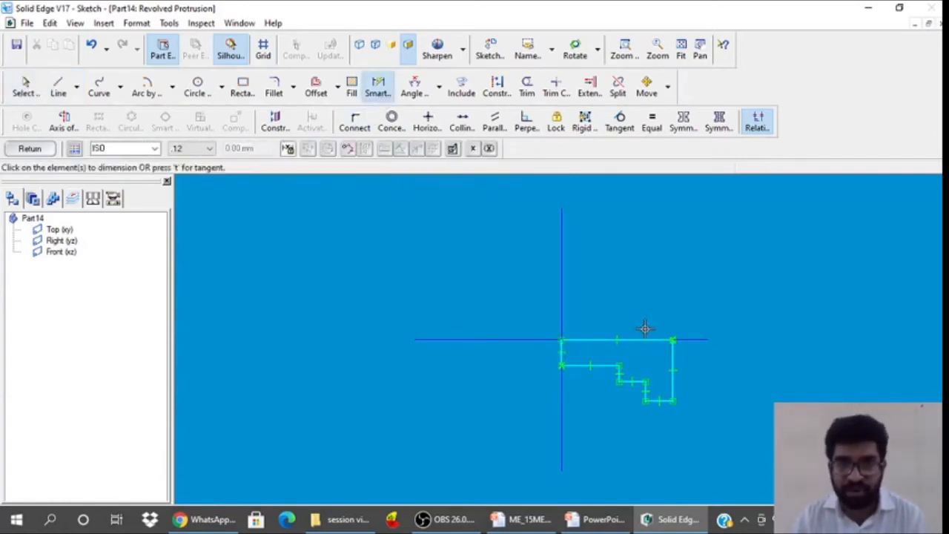
click(673, 361)
click(783, 368)
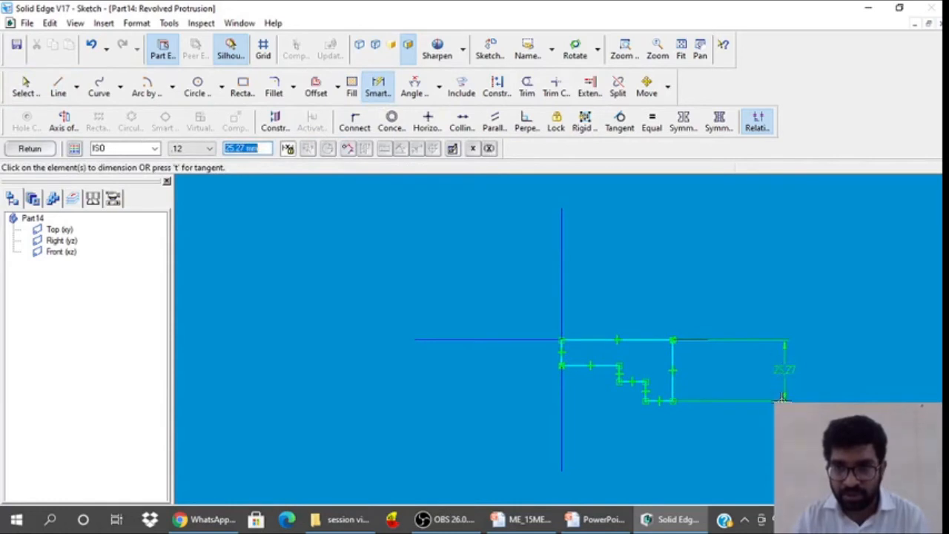
text(25)
key(Return)
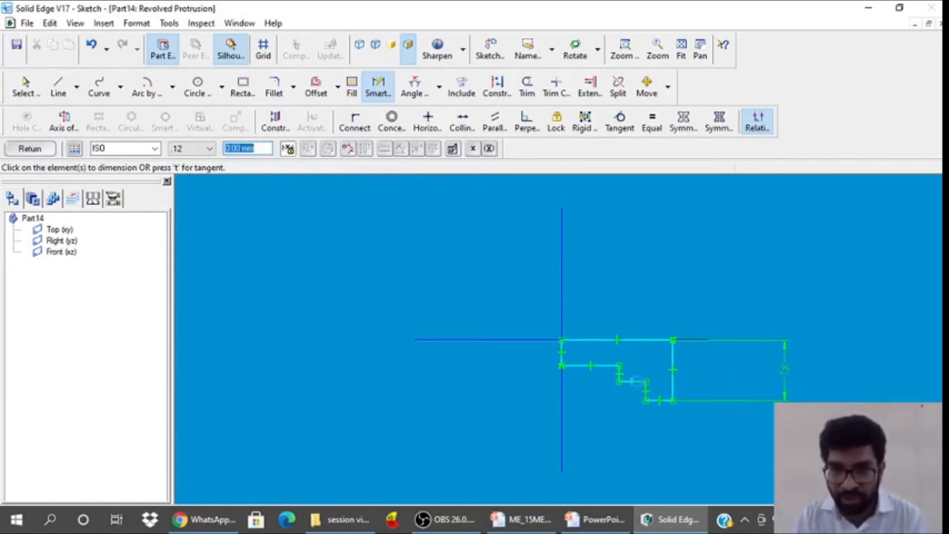
Dimension the vertical distance from the top edge on the axis to the middle step as 19 mm
click(626, 339)
click(634, 380)
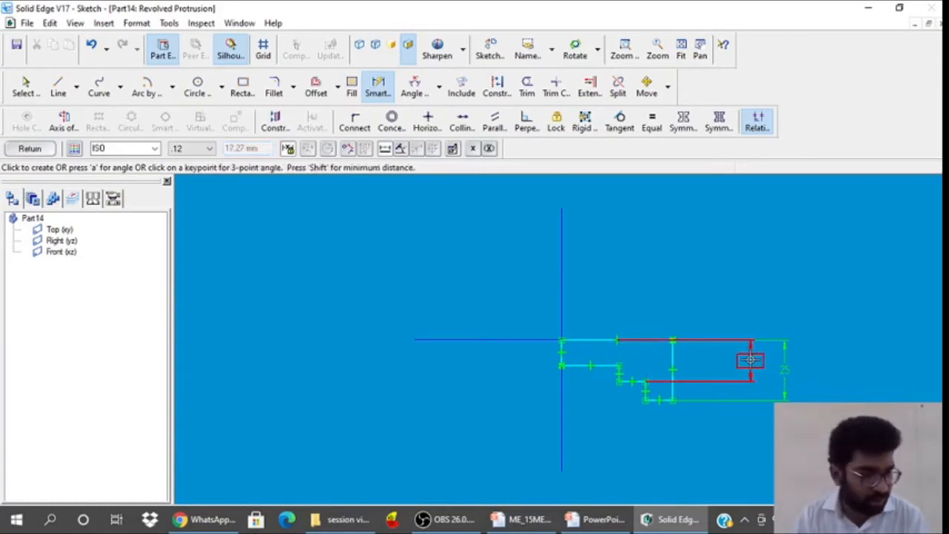
click(750, 360)
text(19)
key(Return)
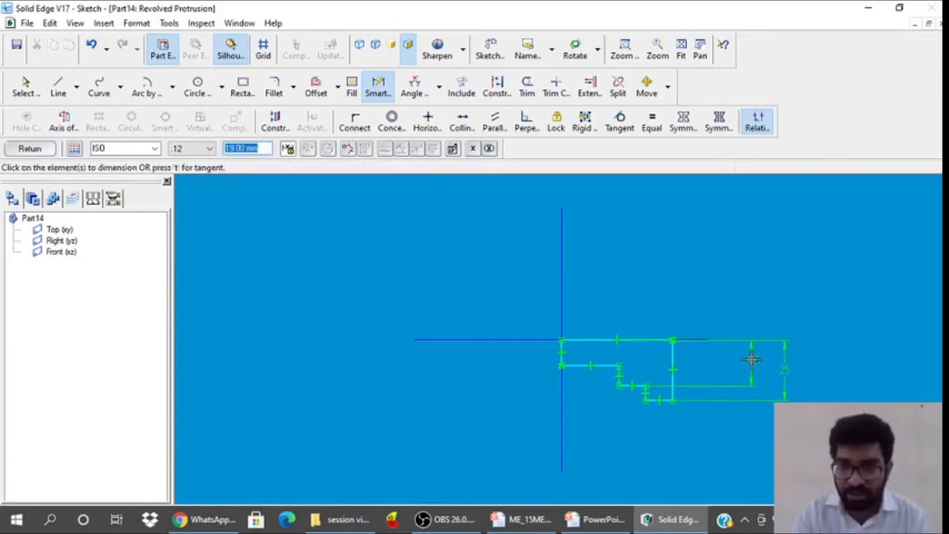
Dimension the vertical distance from the top edge to the shallowest bottom edge as 17.5 mm
click(609, 365)
click(613, 340)
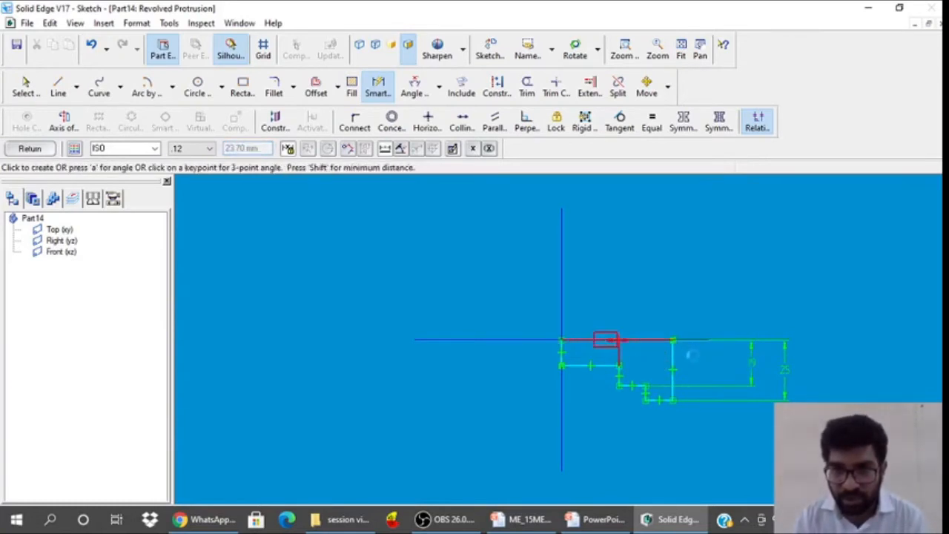
click(723, 361)
text(17)
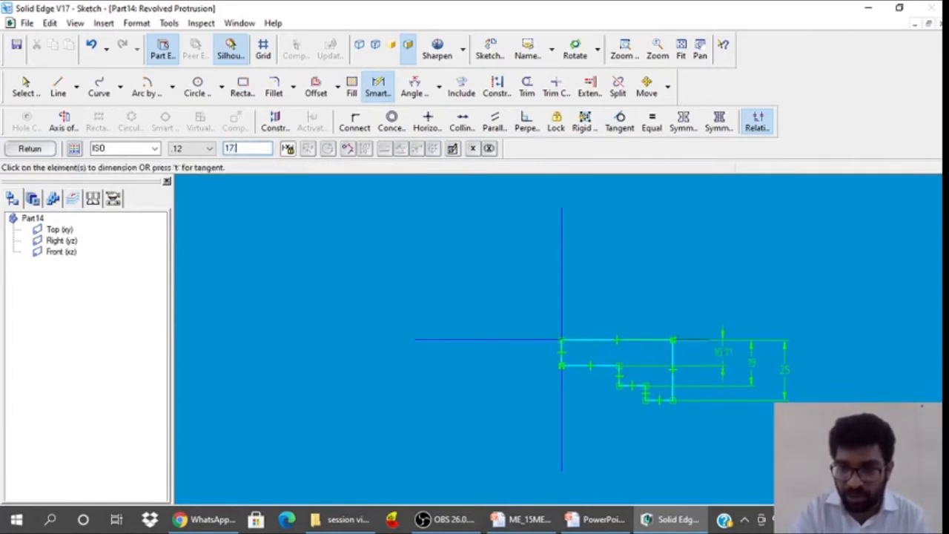
text(.5)
key(Return)
Dimension the widths of the outer flange edge and the middle step as 7 mm each
click(661, 400)
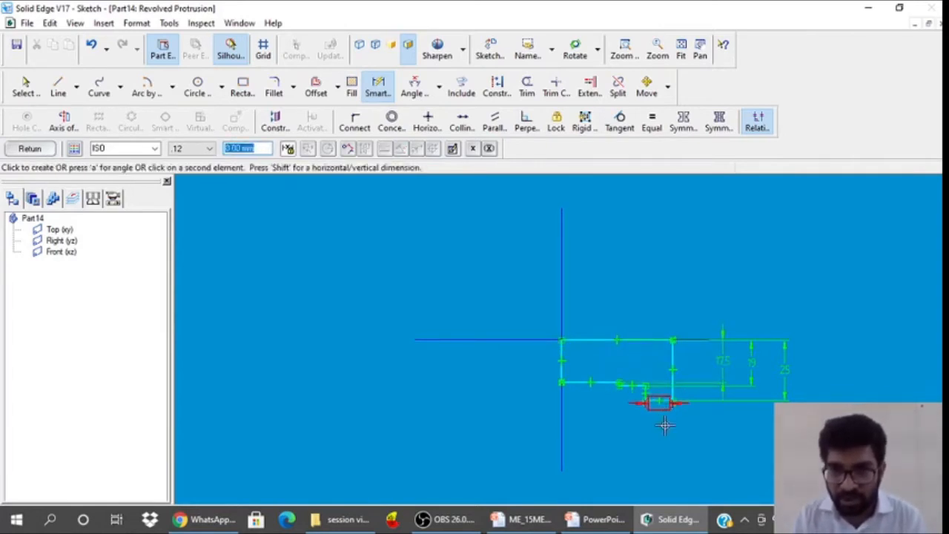
click(663, 433)
text(7)
key(Return)
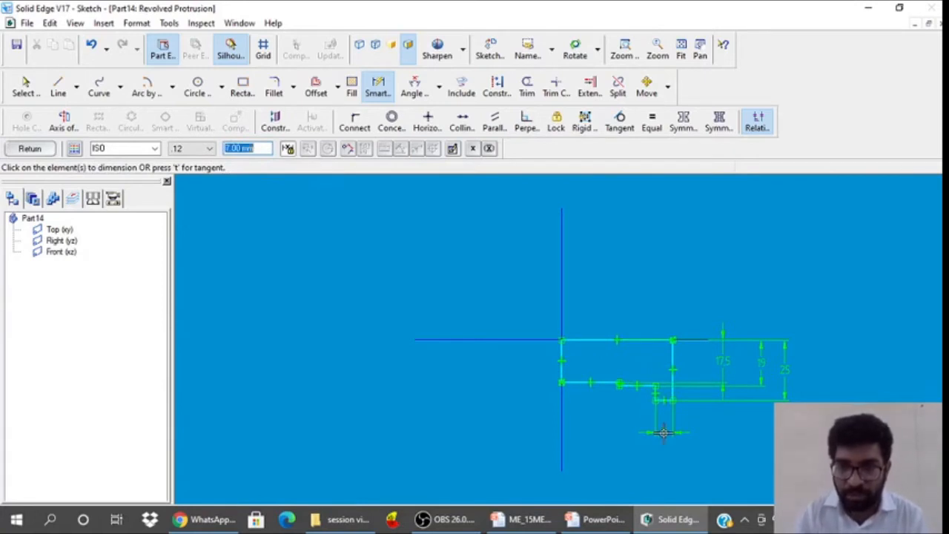
click(636, 387)
click(634, 428)
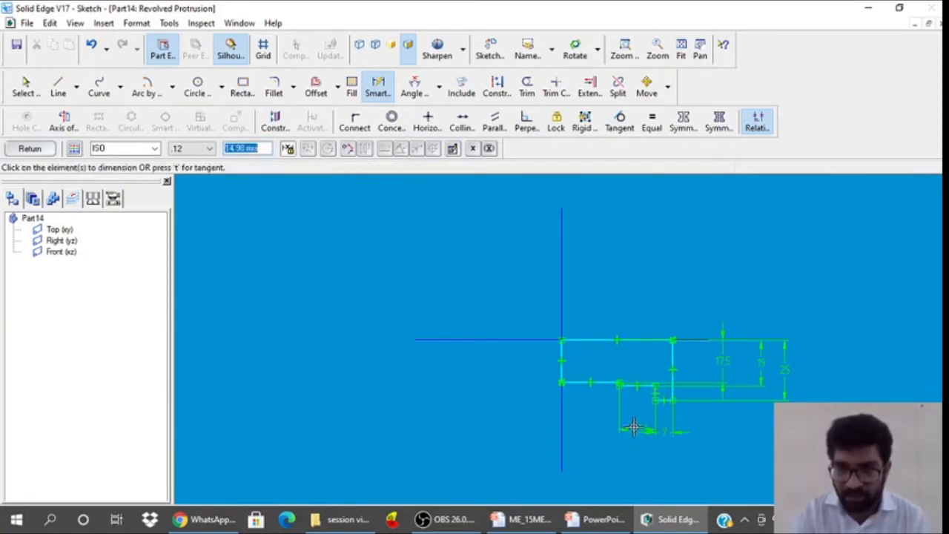
text(7)
key(Return)
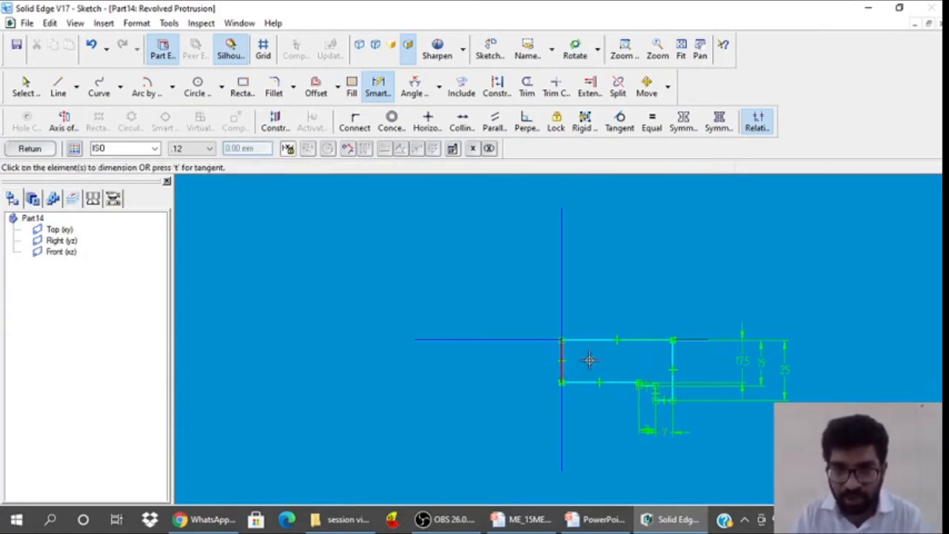
Dimension the overall width between the two outer vertical edges of the profile as 25 mm
click(561, 356)
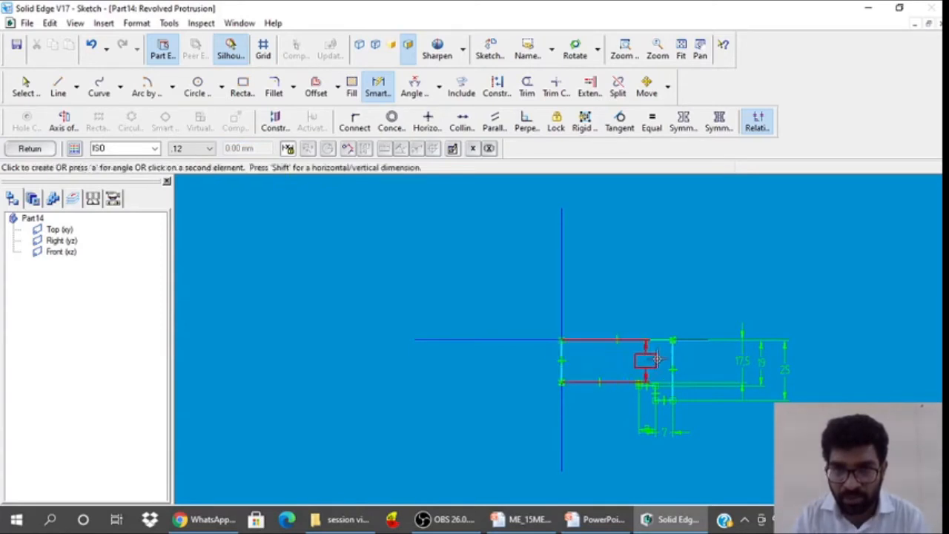
click(672, 361)
click(660, 292)
text(25)
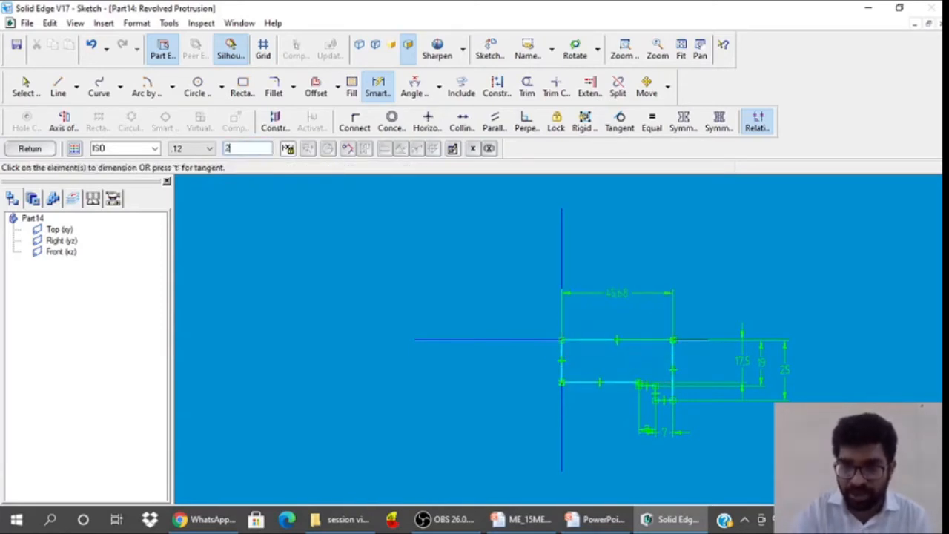
key(Return)
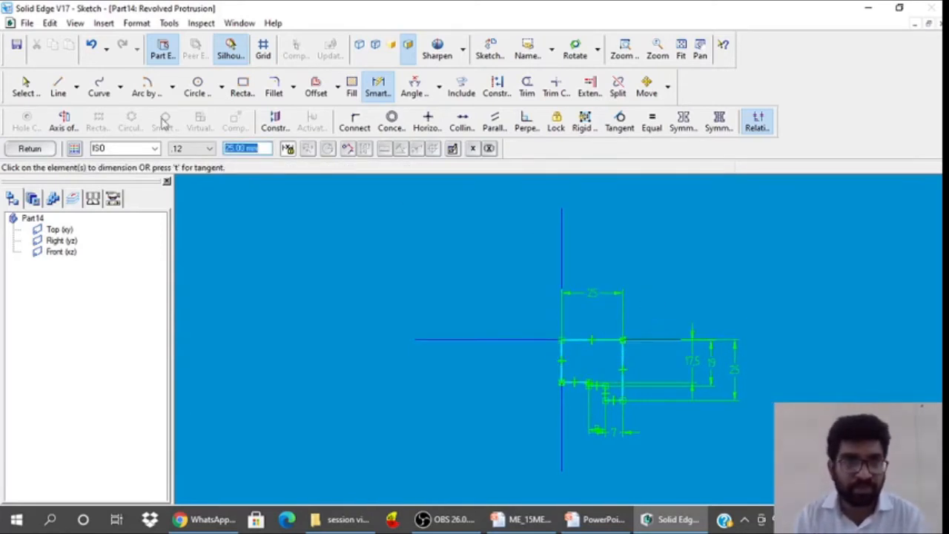
Draw a horizontal line about 49 mm long across the profile, extending past both vertical sides
click(58, 87)
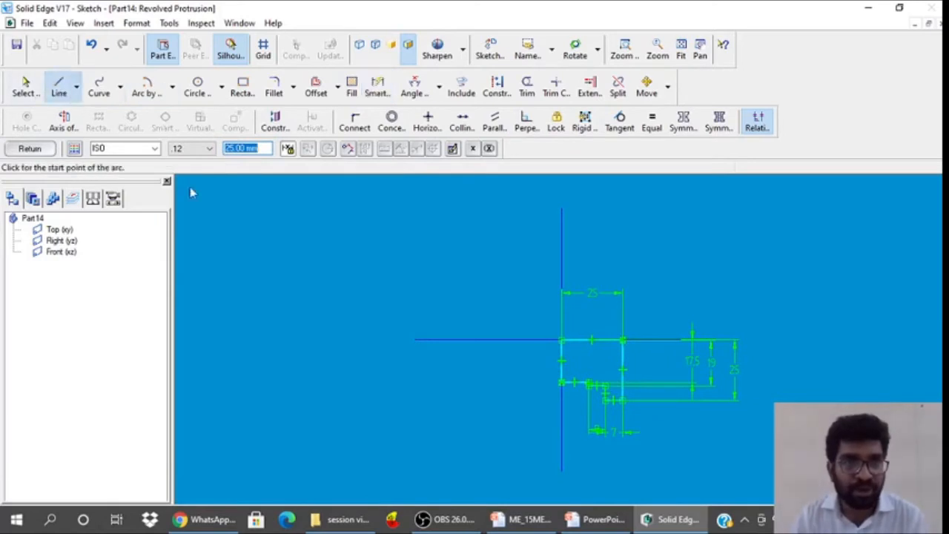
click(536, 367)
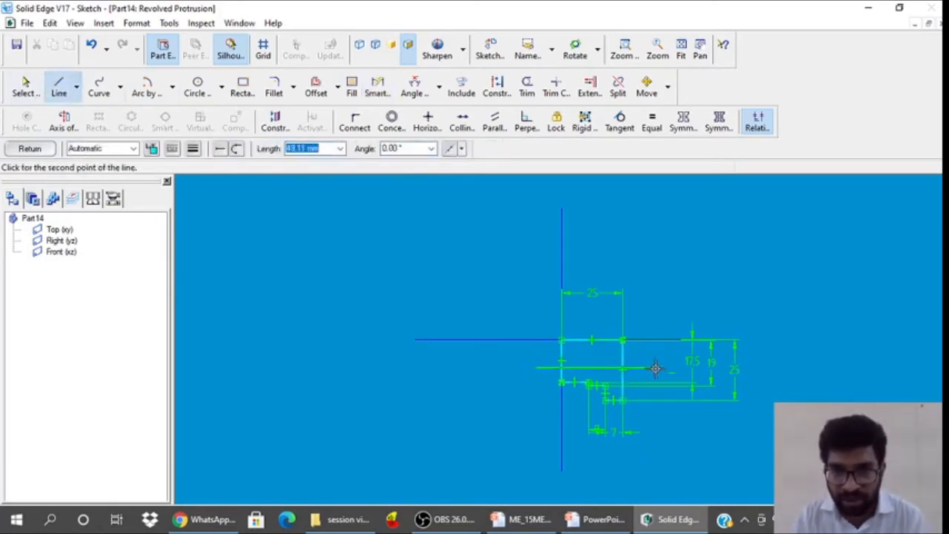
click(656, 367)
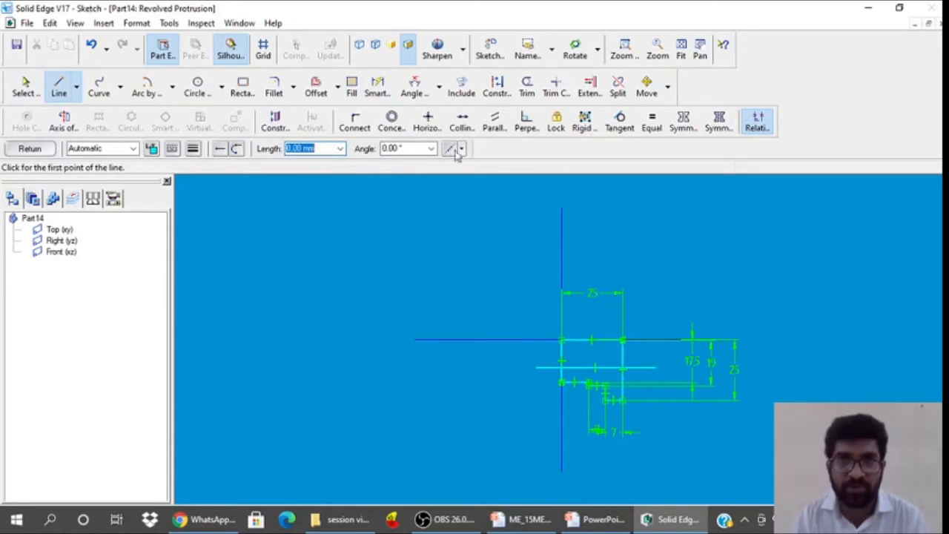
Dimension the distance between the new horizontal line and the profile's top edge as 12.5 mm
click(377, 87)
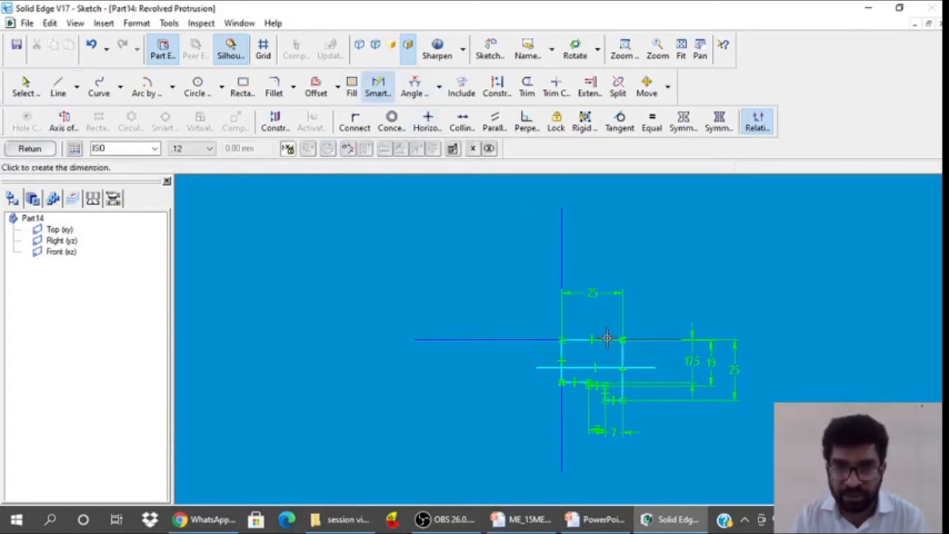
click(604, 369)
click(580, 341)
click(490, 354)
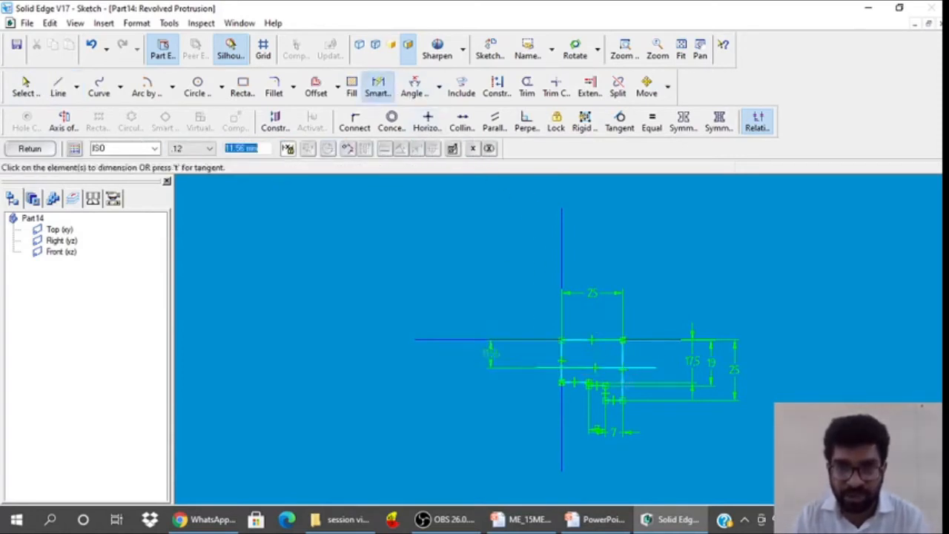
text(12.5)
key(Return)
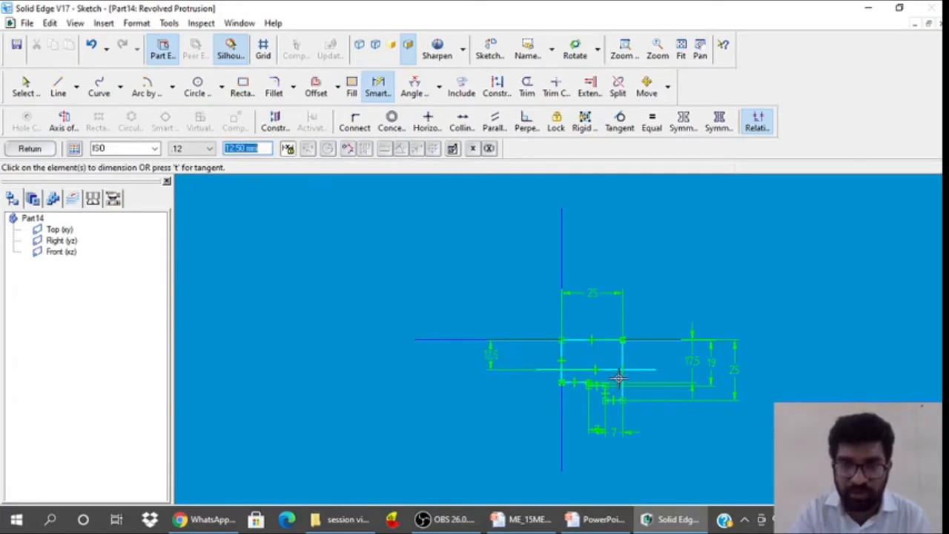
Trim the overhanging ends of the horizontal line and all profile segments above it
click(527, 87)
click(545, 370)
click(561, 351)
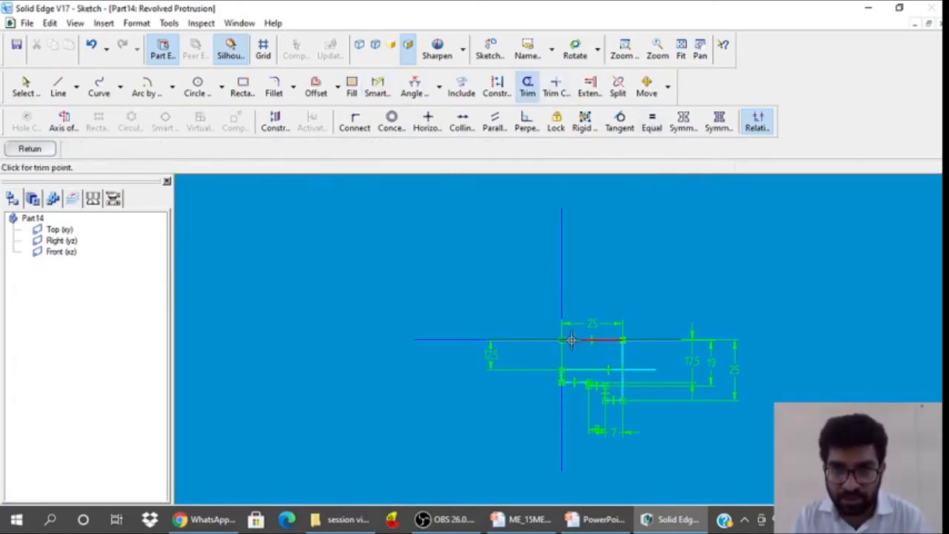
click(572, 340)
click(622, 356)
click(637, 372)
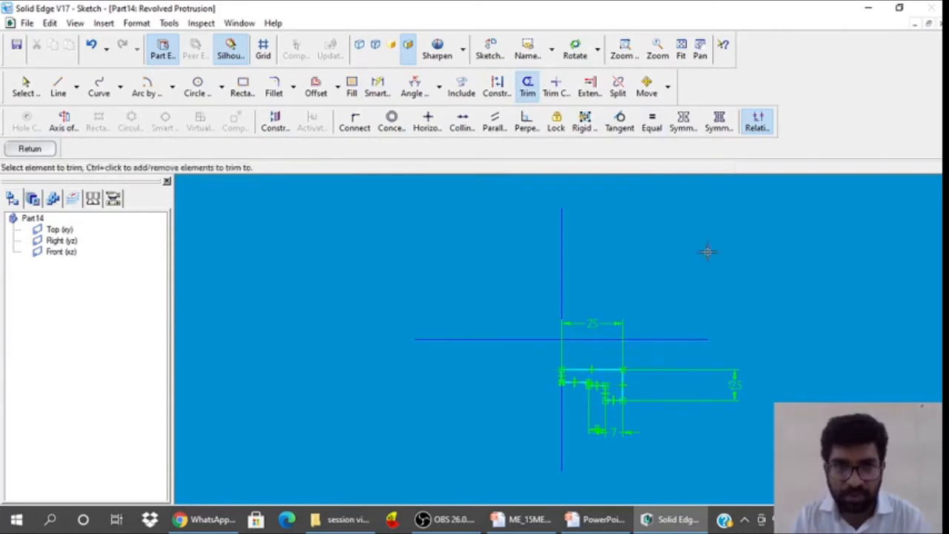
Set the horizontal reference line above the stepped profile as the axis of revolution and close the sketch
click(25, 88)
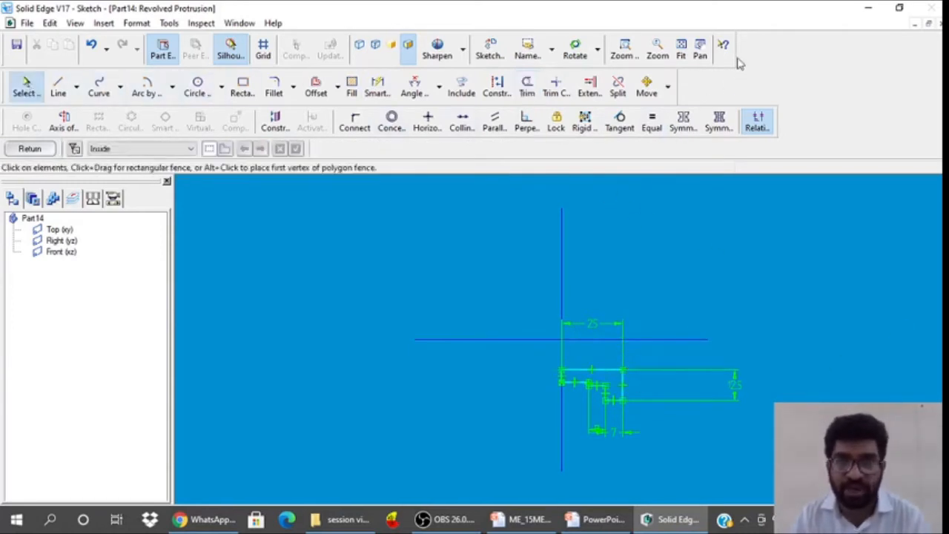
click(625, 50)
mouse_move(532, 341)
mouse_down()
mouse_move(656, 399)
mouse_move(652, 427)
mouse_up()
key(Escape)
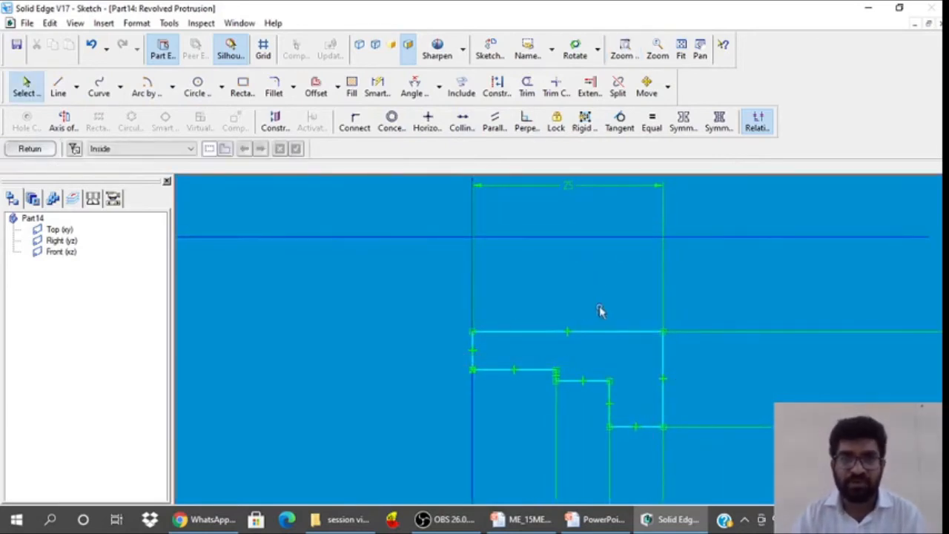
click(64, 120)
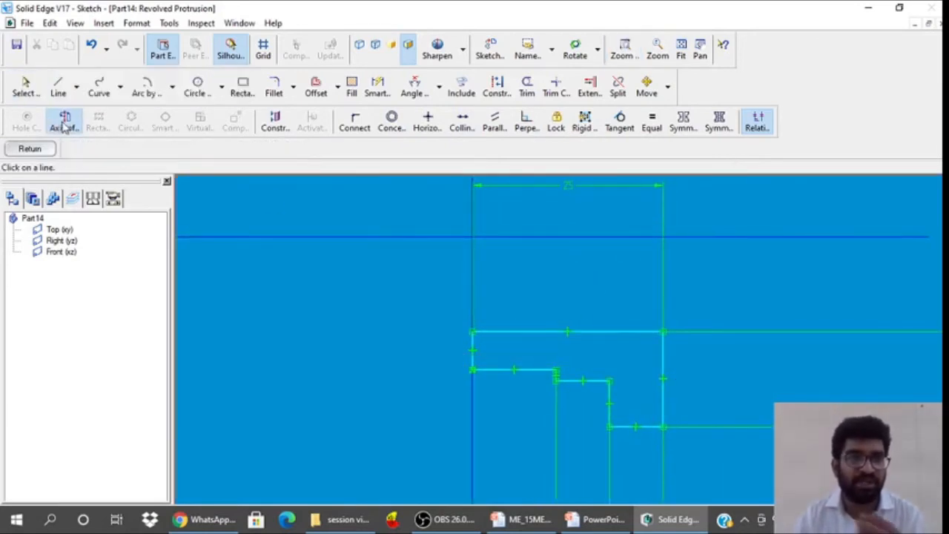
click(564, 234)
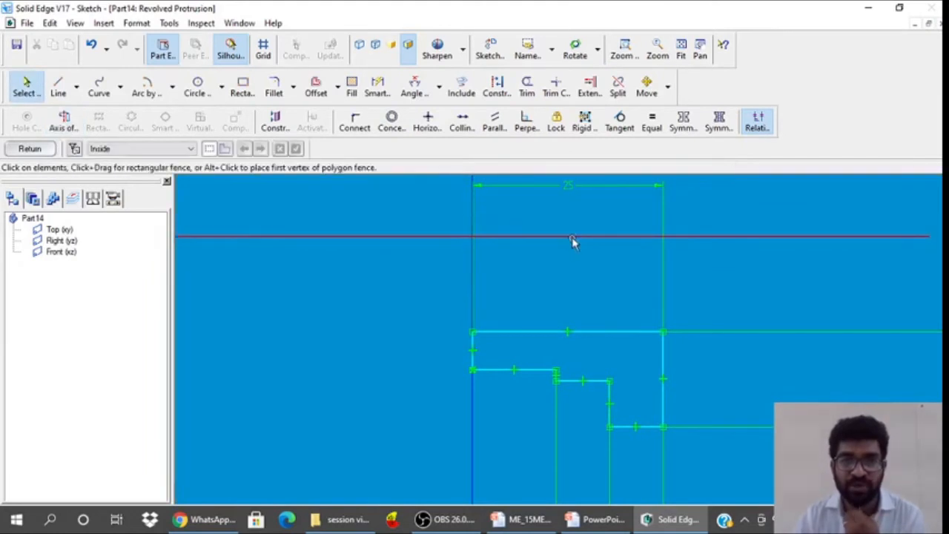
click(30, 149)
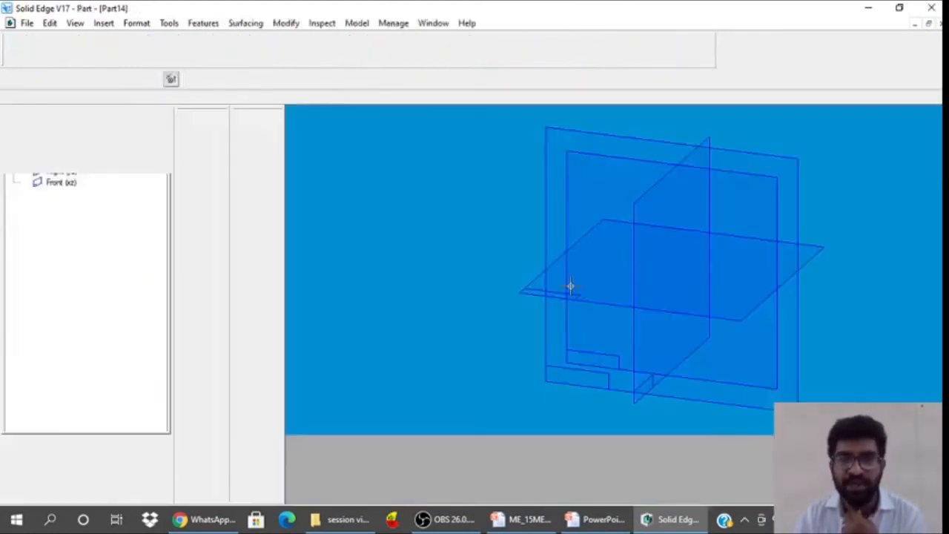
Revolve the stepped profile 180° about the axis into a half-bearing shape and finish the feature
text(180)
key(Return)
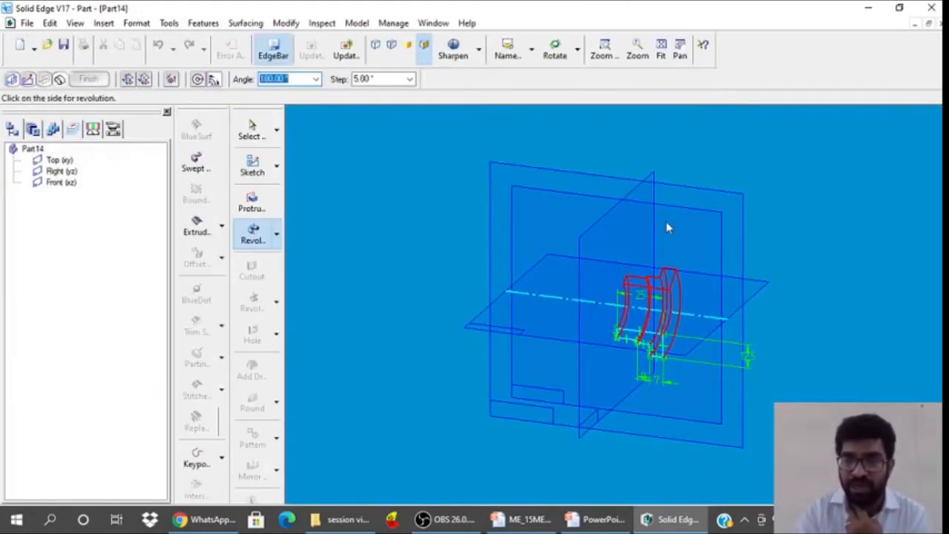
click(644, 207)
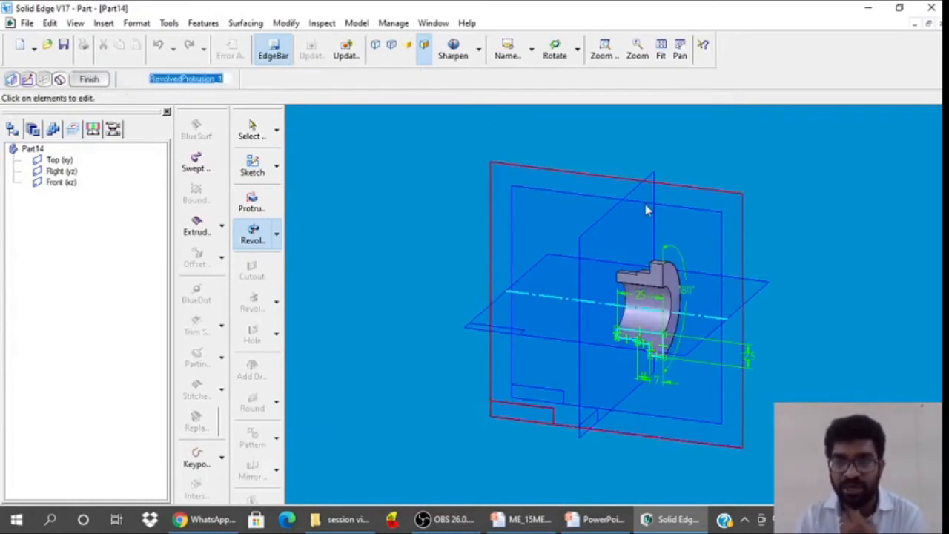
click(89, 78)
click(252, 131)
mouse_move(384, 213)
middle_down()
mouse_move(413, 284)
mouse_move(400, 309)
mouse_move(464, 303)
mouse_move(467, 338)
mouse_move(476, 339)
middle_up()
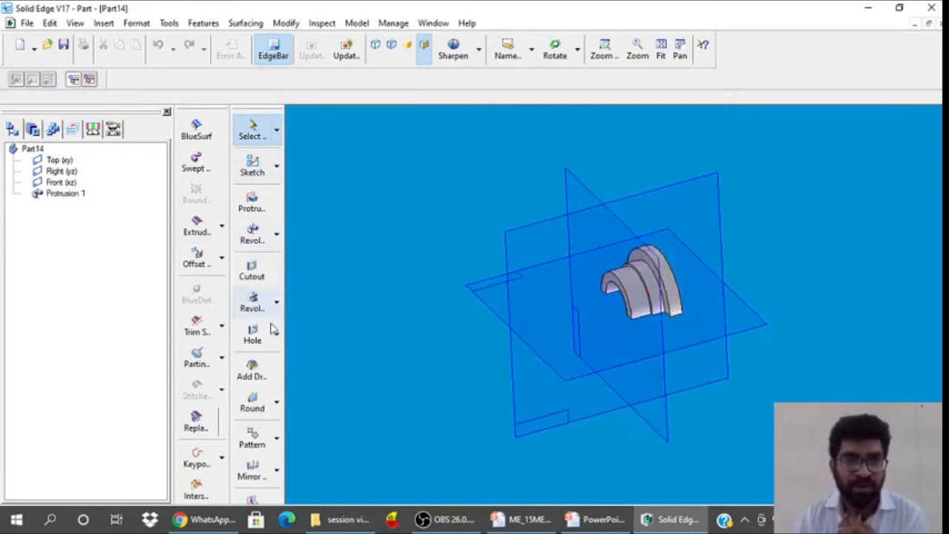
Mirror the revolved body about the Right (yz) plane to complete the full bearing length
click(276, 469)
click(332, 482)
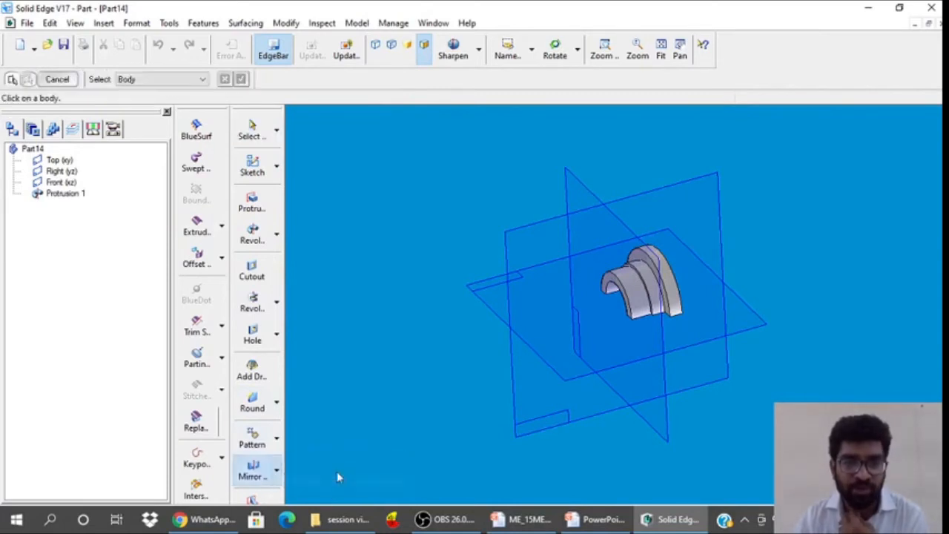
click(639, 281)
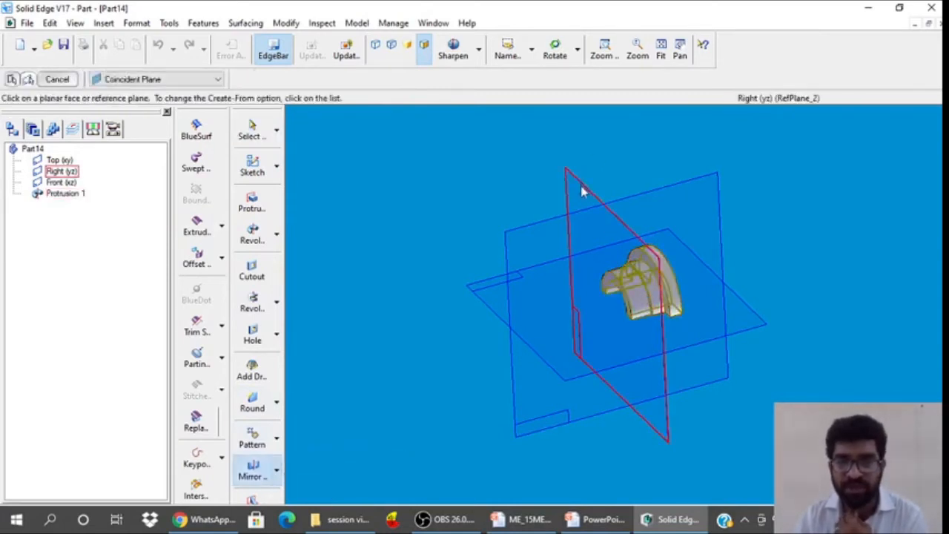
click(583, 189)
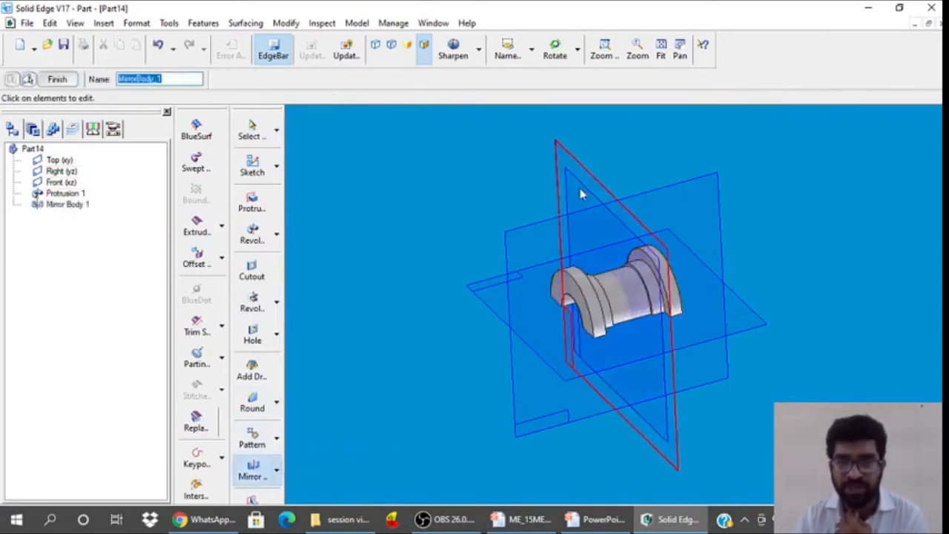
click(57, 79)
mouse_move(372, 171)
middle_down()
mouse_move(343, 143)
mouse_move(339, 194)
middle_up()
Start a protrusion sketch on a plane parallel to the bearing's flat split face, offset 22.5 mm towards its curved side
click(599, 521)
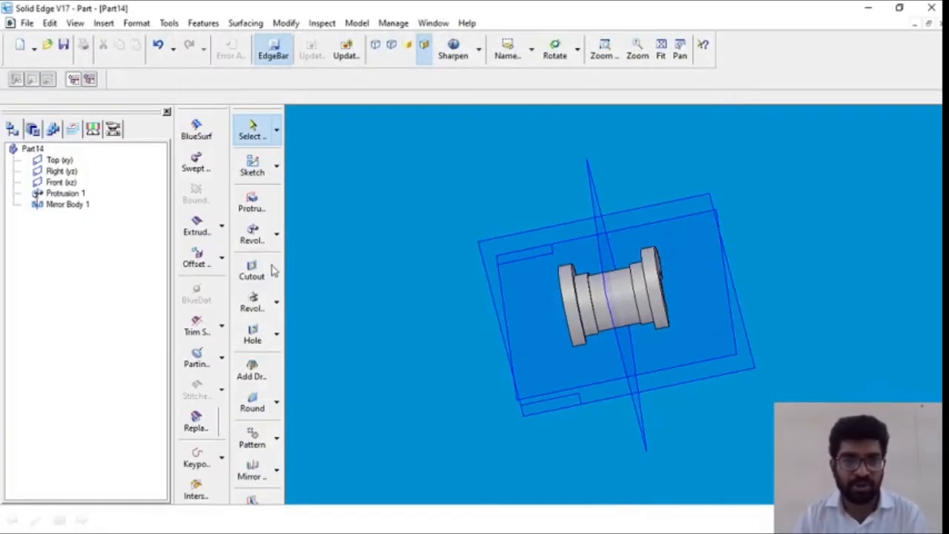
click(242, 204)
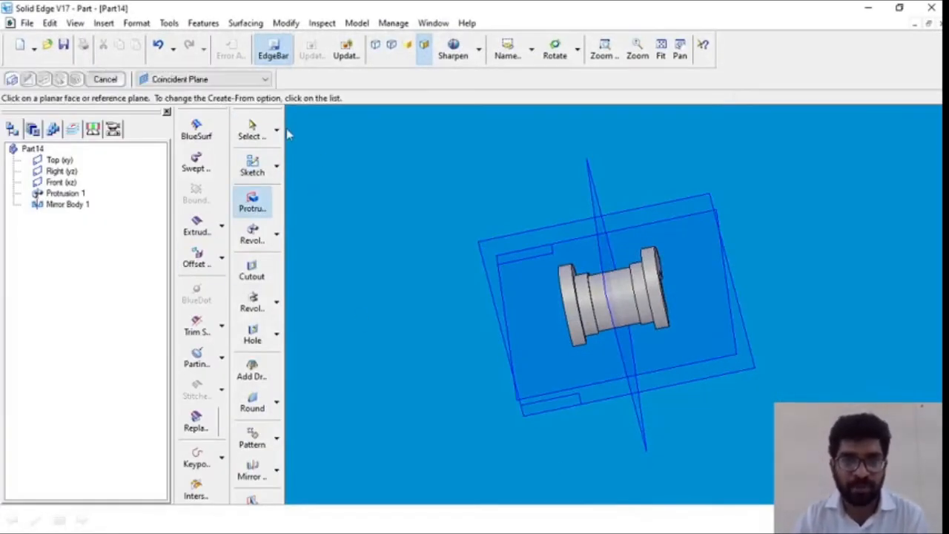
click(222, 79)
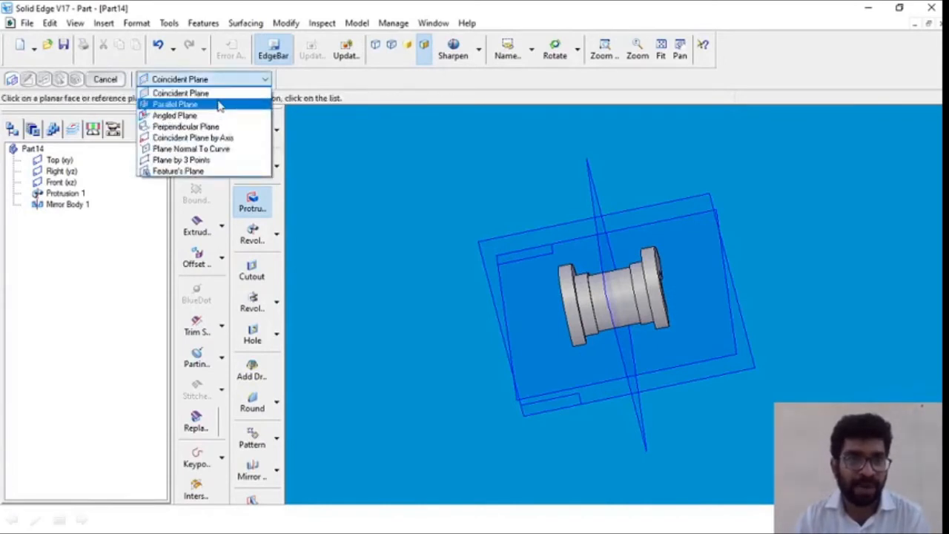
click(182, 101)
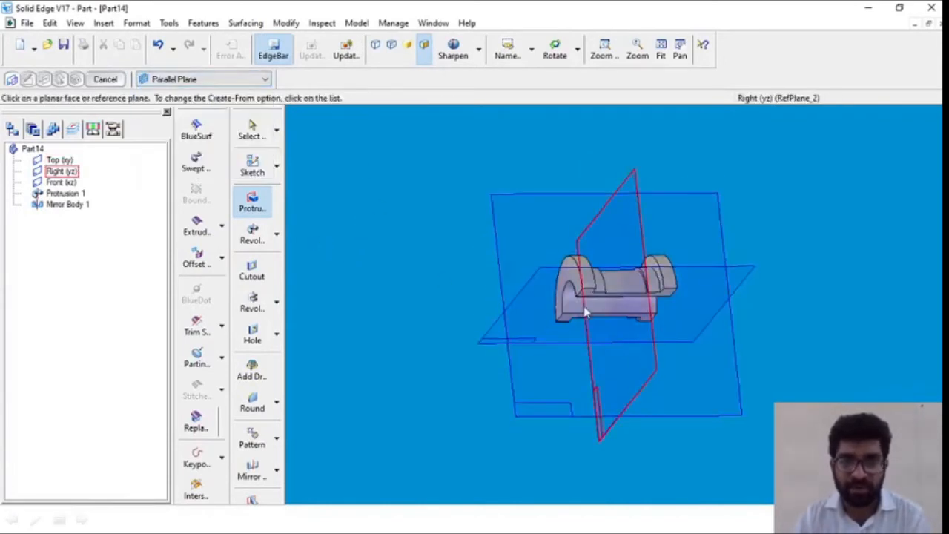
click(591, 297)
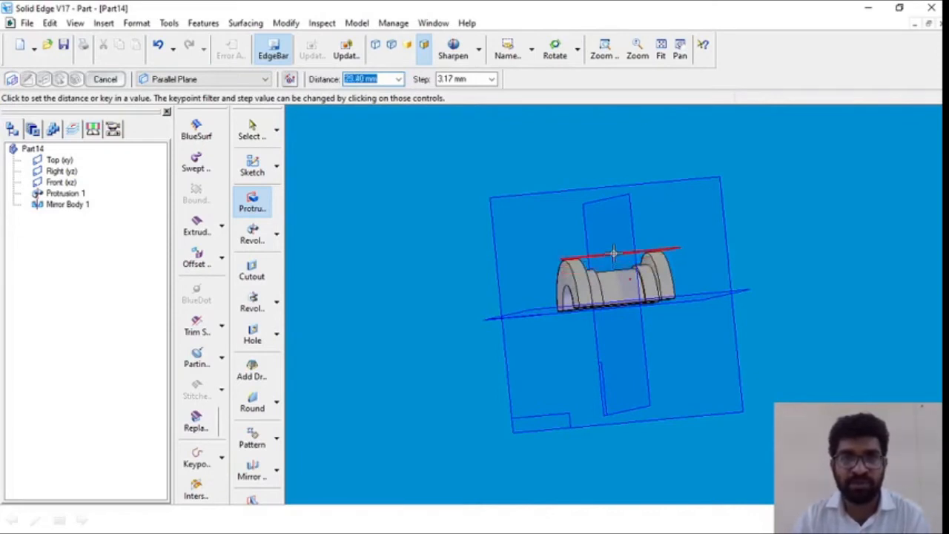
text(22.5)
key(Return)
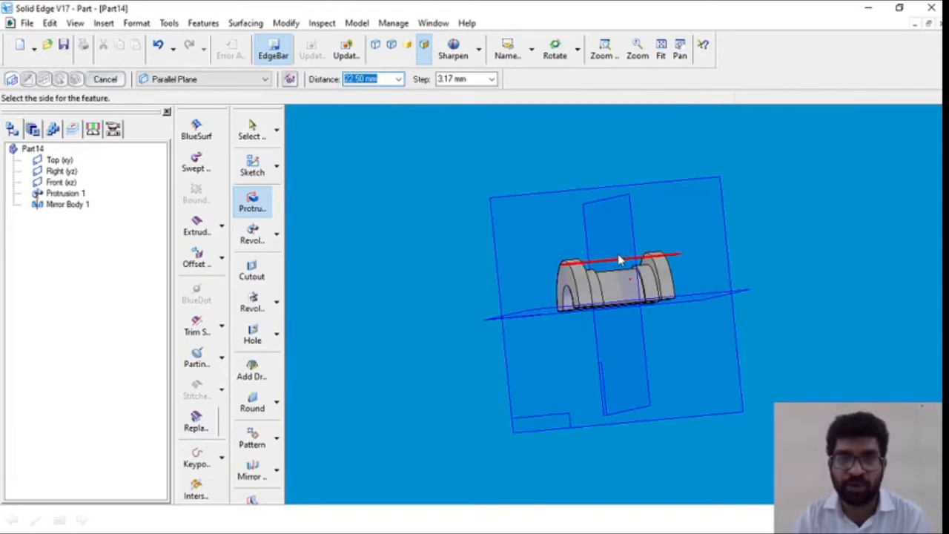
click(620, 260)
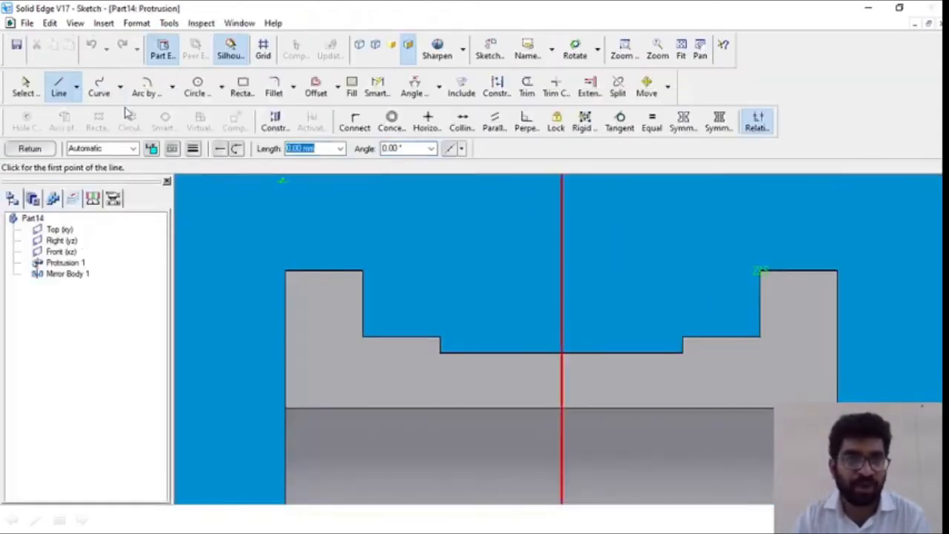
Draw a circle about 19 mm in diameter centred on the intersection of the reference planes
click(197, 85)
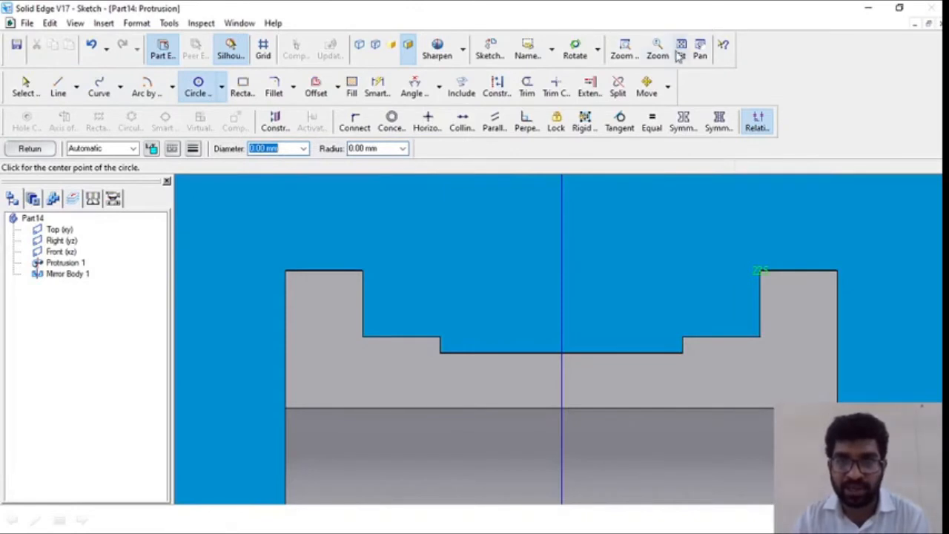
click(680, 49)
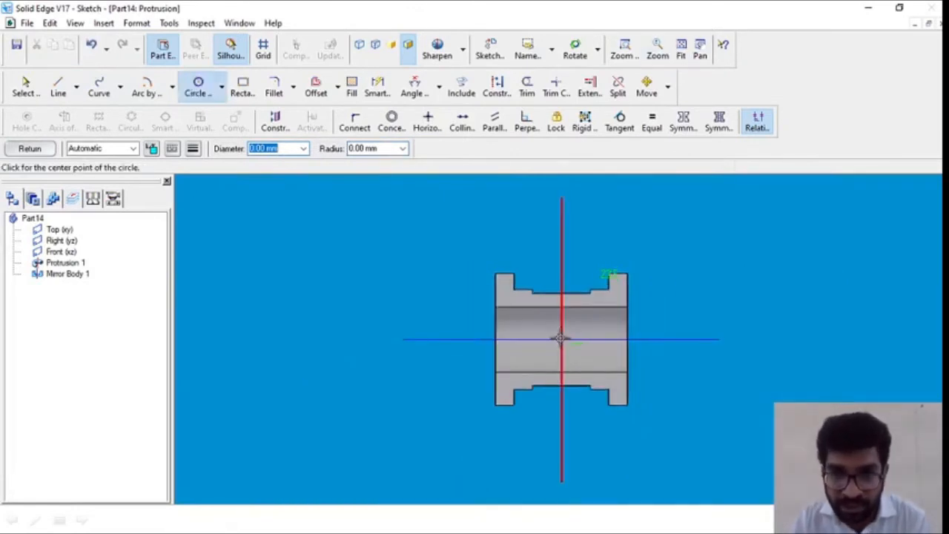
click(561, 339)
click(574, 320)
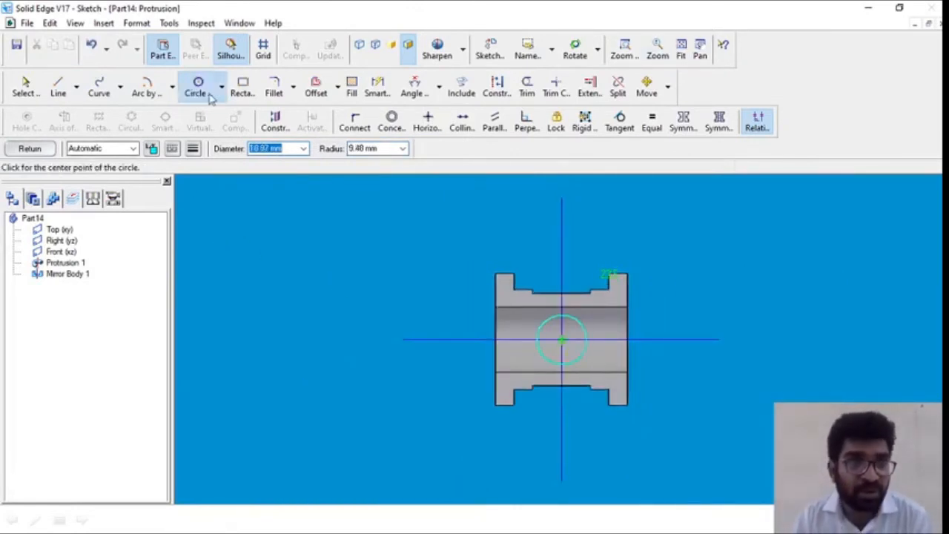
Dimension the circle's diameter as 6 mm and close the sketch
click(377, 87)
click(583, 347)
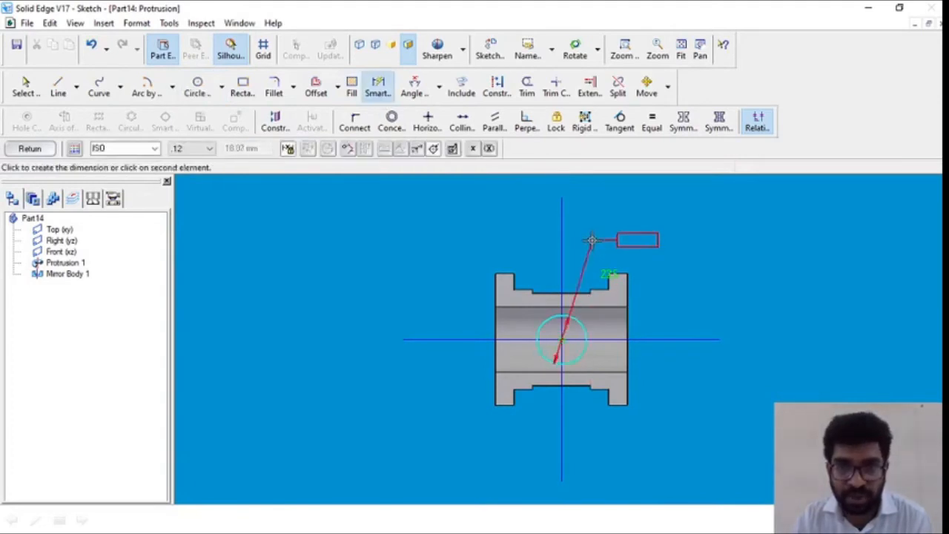
click(591, 240)
text(6)
key(Return)
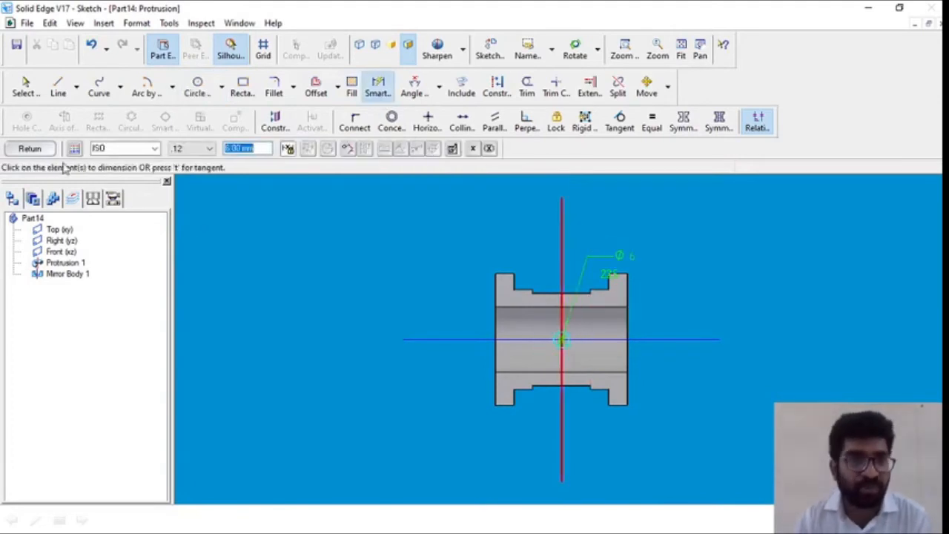
click(30, 148)
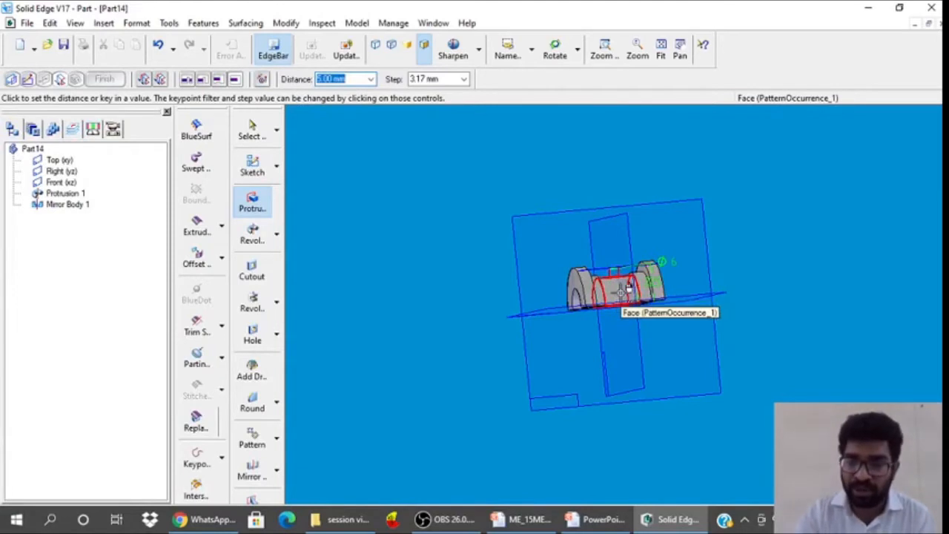
Try to extrude the 6 mm circle 5 mm towards the bearing's curved surface
click(623, 299)
click(630, 338)
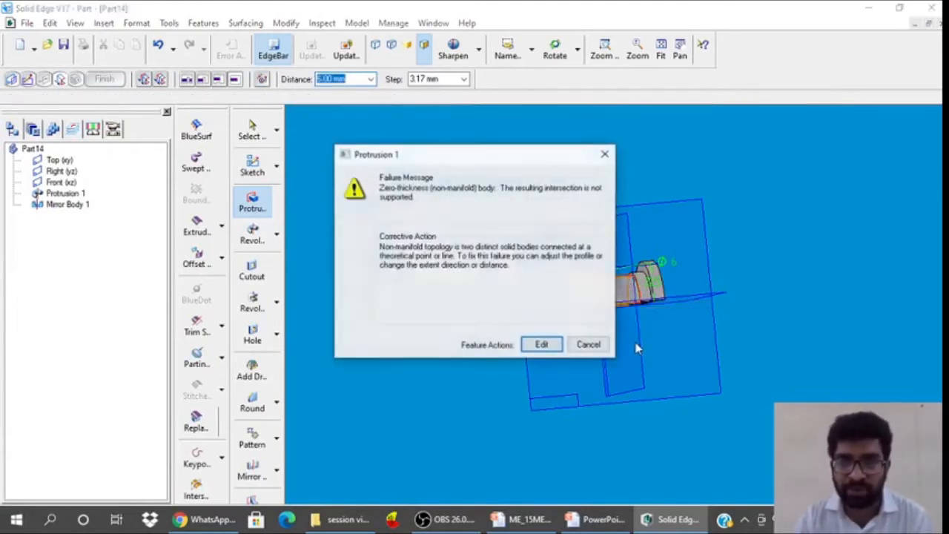
click(546, 344)
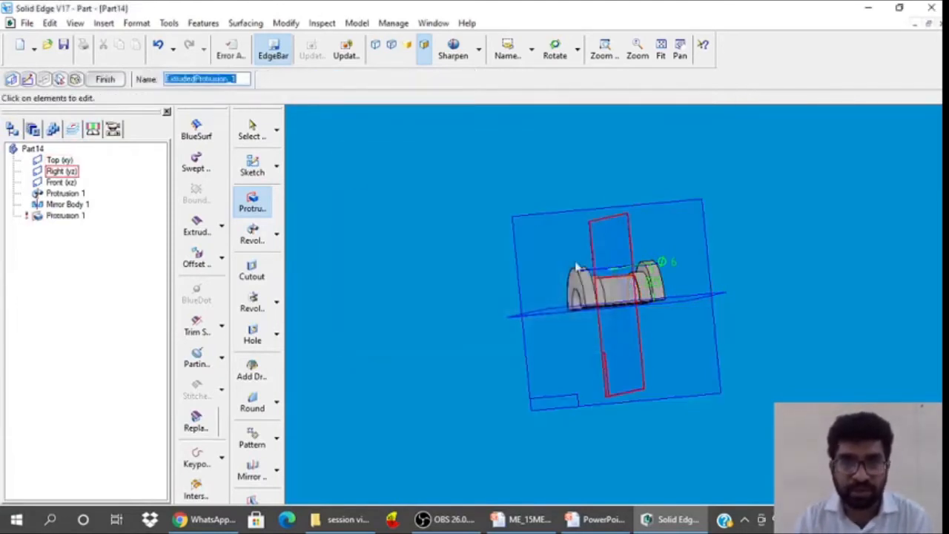
Set the circle's extrusion distance to 7 mm towards the bearing body and finish the locating peg
click(75, 79)
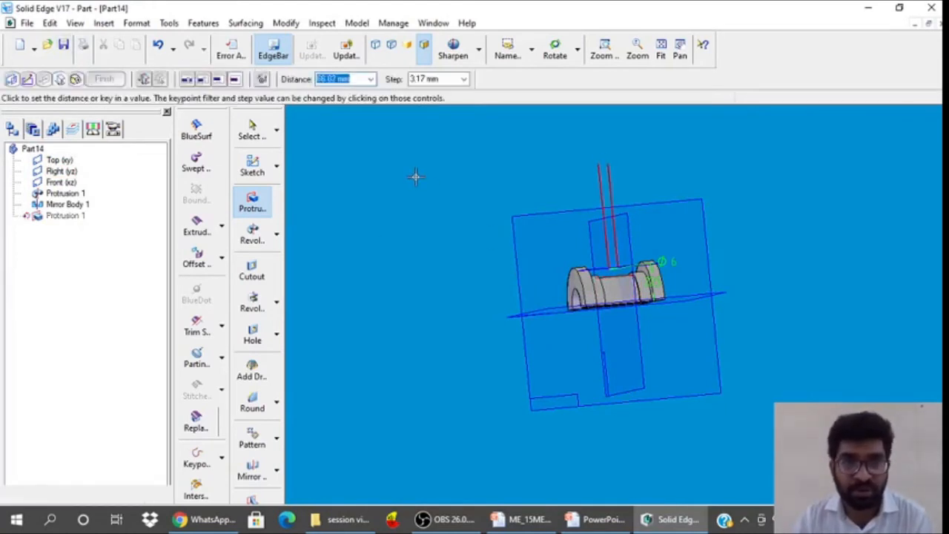
click(380, 125)
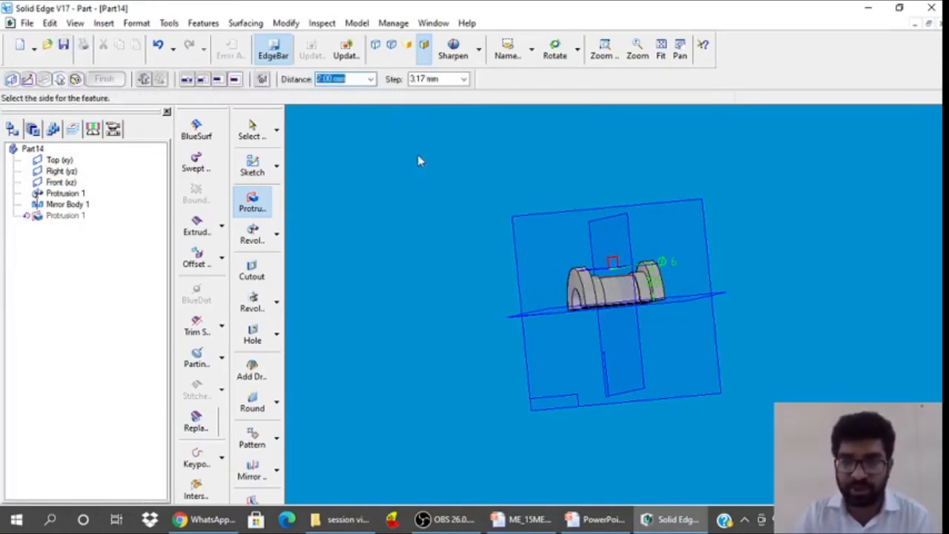
click(593, 343)
click(105, 79)
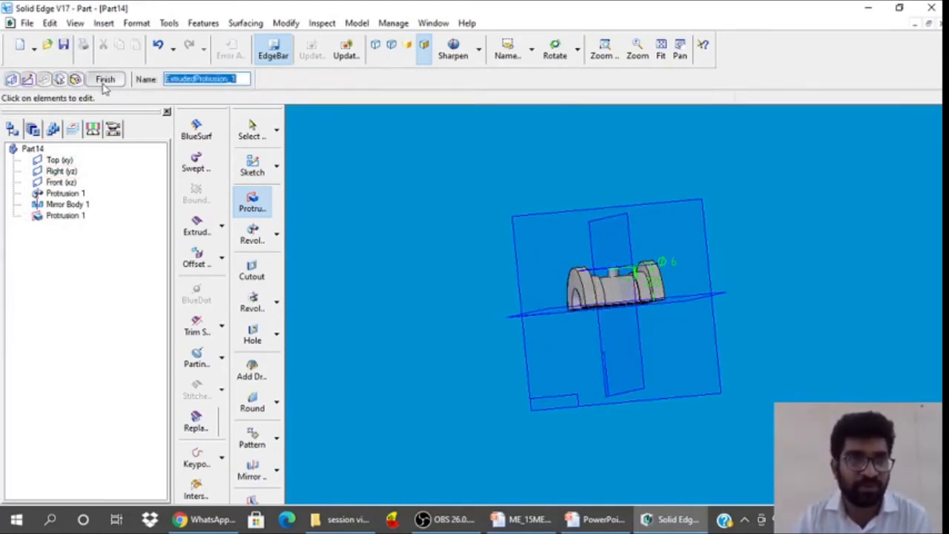
click(264, 137)
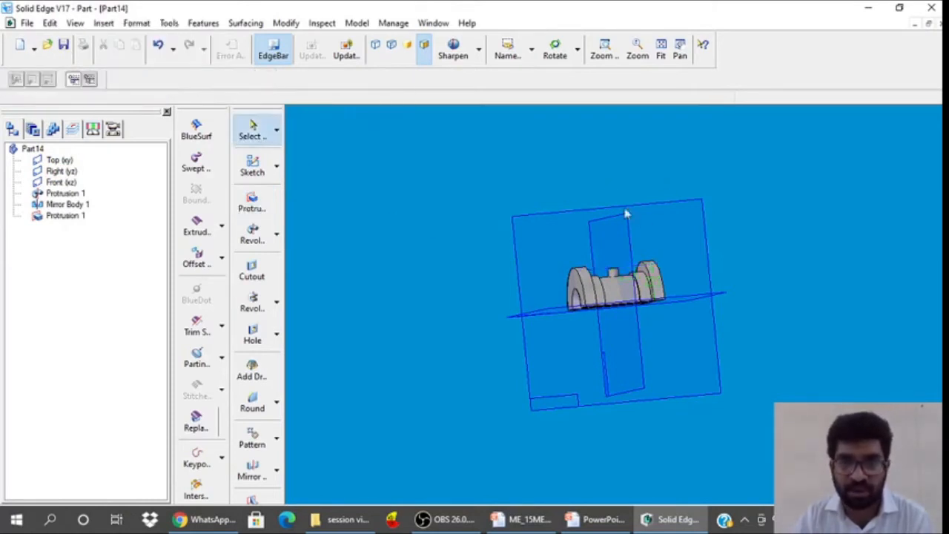
Save the part as BEARING BOTTOM HALF in the PLUMMER BLOCK folder
click(630, 305)
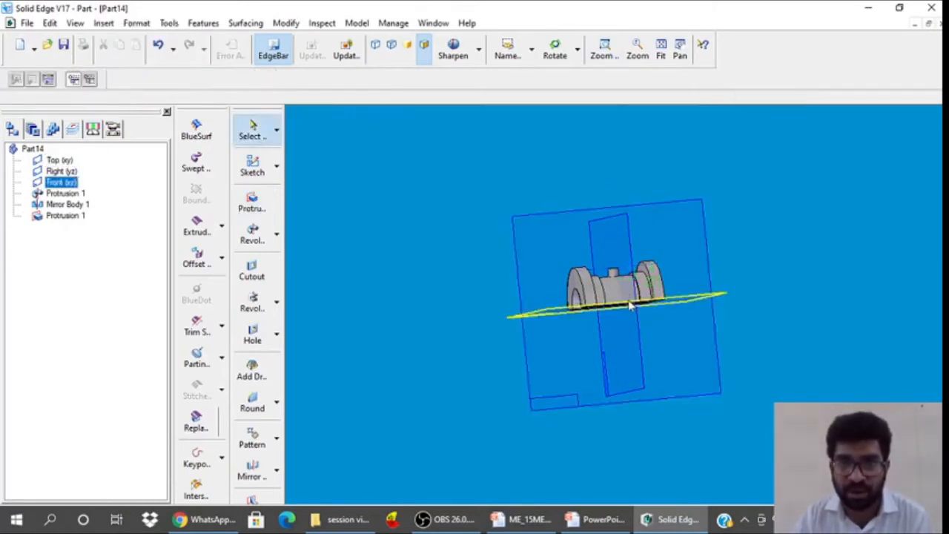
click(463, 194)
click(605, 50)
drag(578, 240, 647, 301)
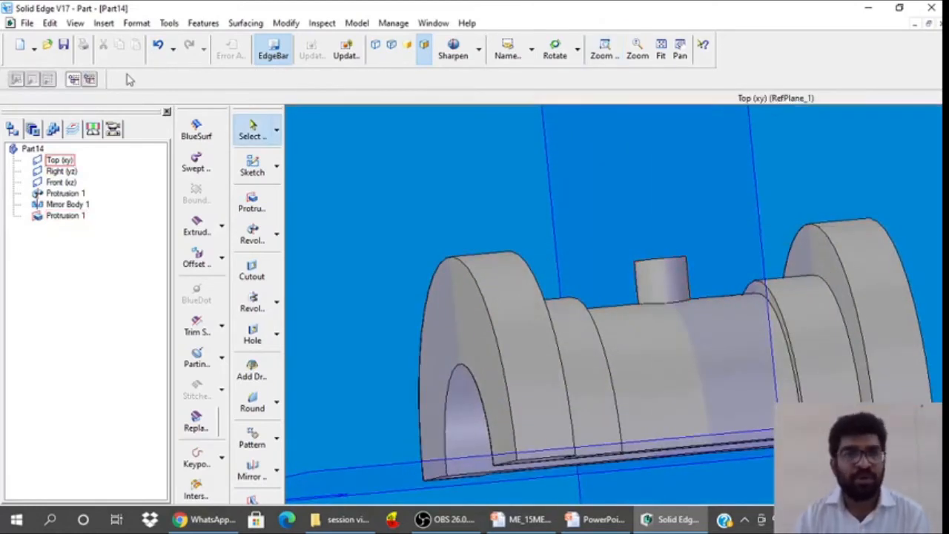
click(28, 23)
click(51, 121)
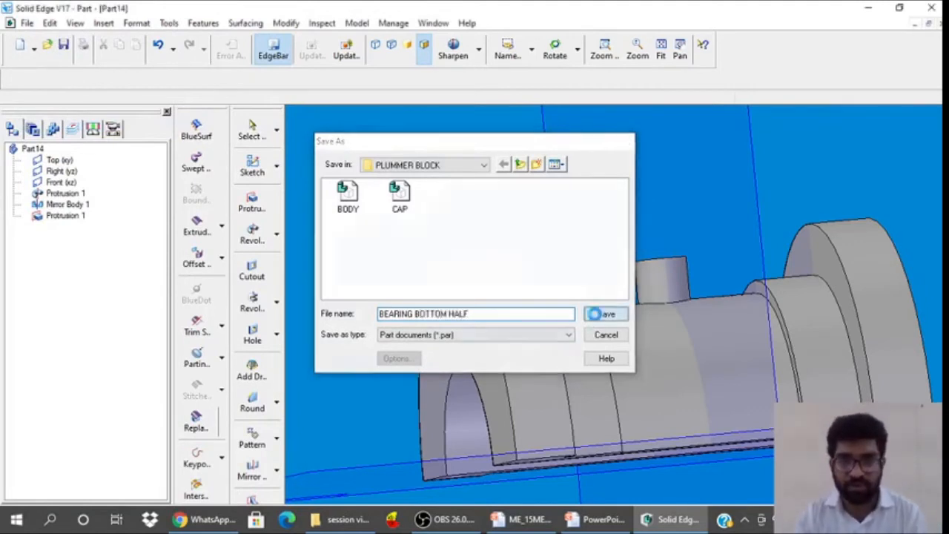
click(605, 314)
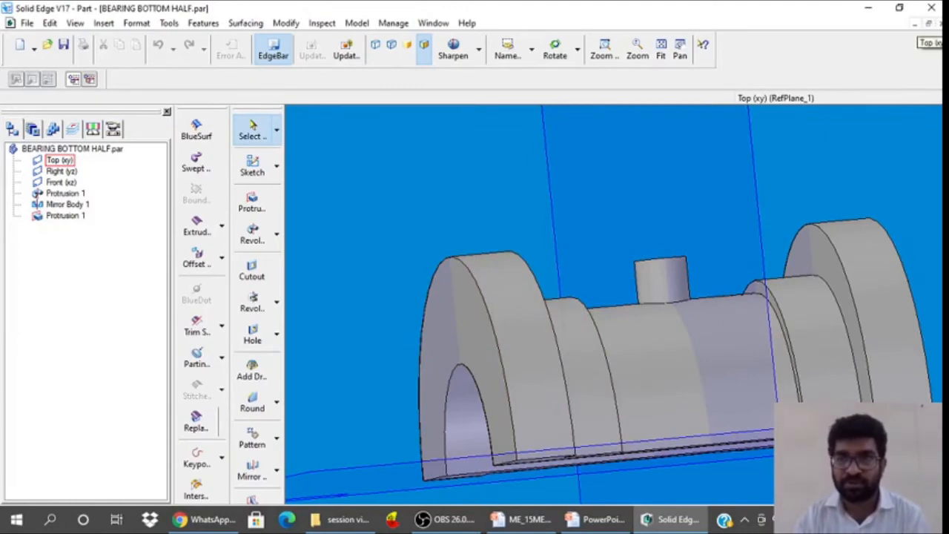
Close the bearing bottom half part and switch to the PowerPoint drawing of the bearing halves
click(939, 23)
click(601, 519)
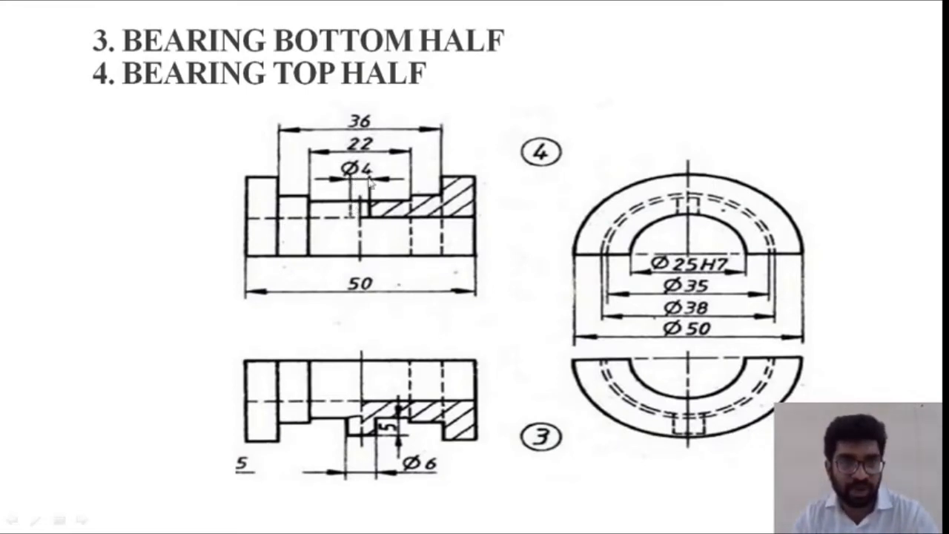
Switch back to the empty Solid Edge part and start a revolved protrusion sketch on the front (xz) plane
click(670, 519)
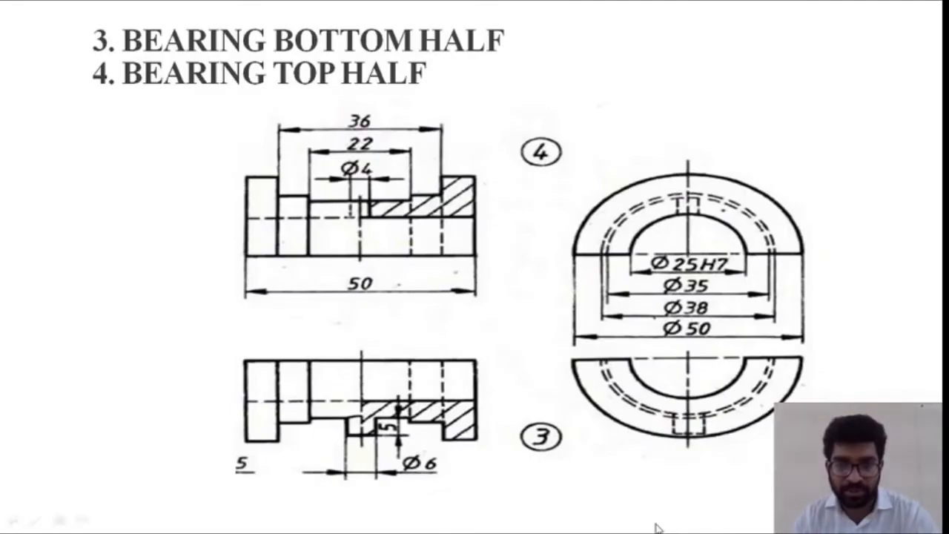
click(189, 164)
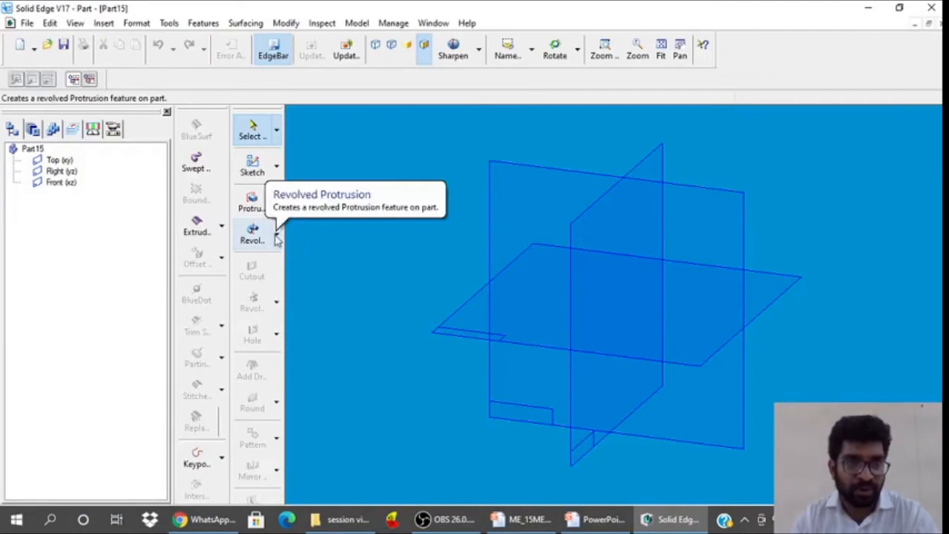
click(276, 236)
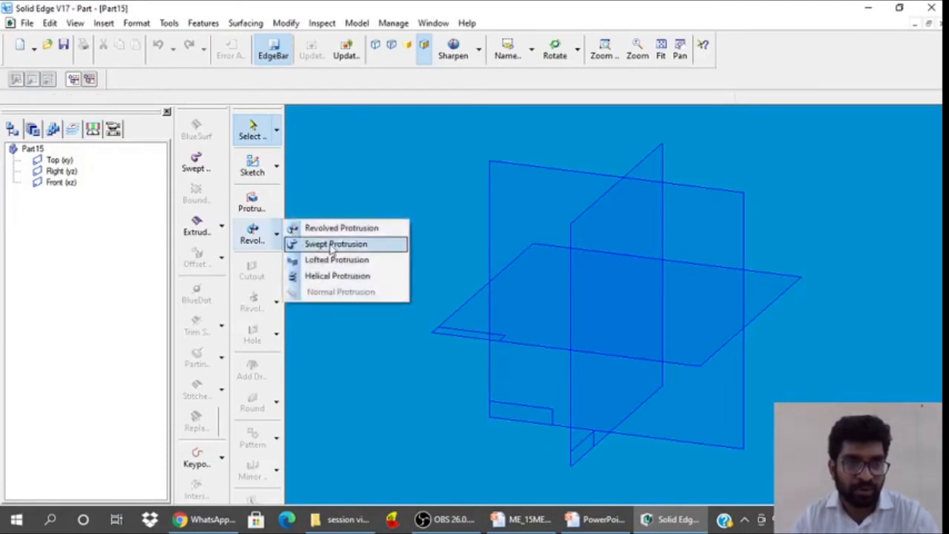
click(337, 227)
click(481, 202)
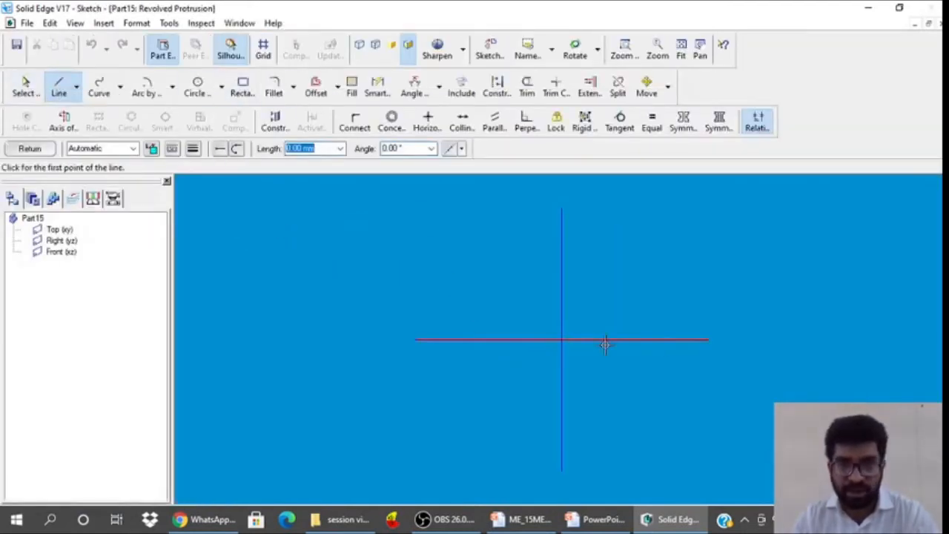
Sketch a closed stepped profile from the origin along the horizontal reference, about 44 mm wide and 24 mm high, with three height levels
click(564, 338)
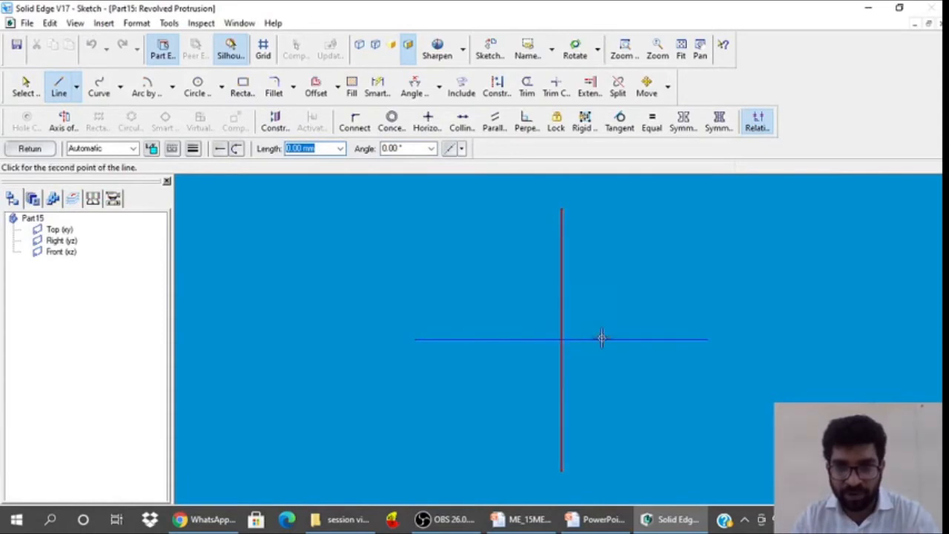
click(667, 339)
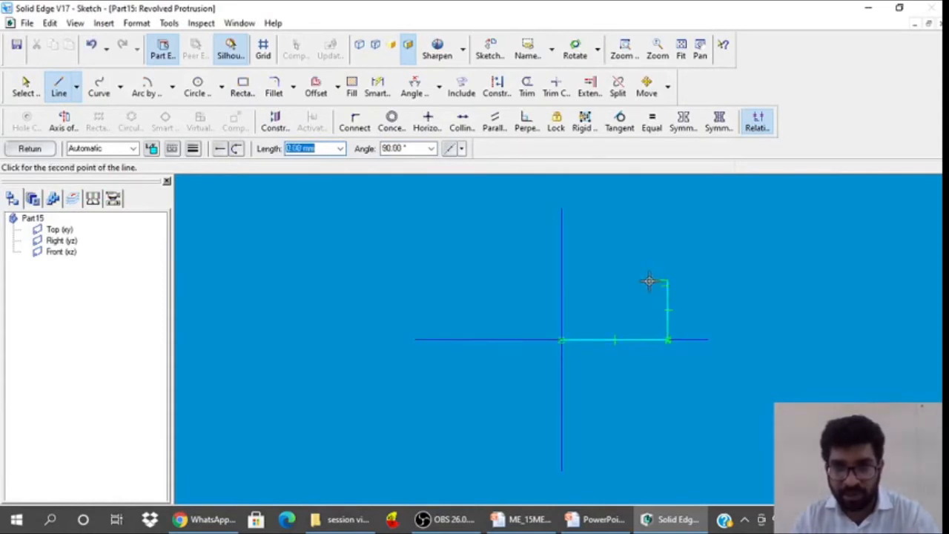
click(642, 283)
click(642, 300)
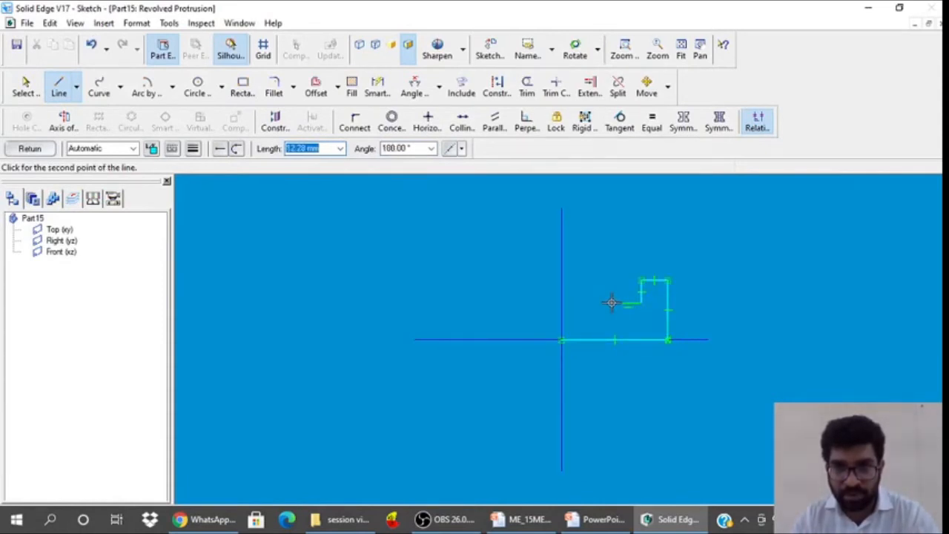
click(561, 313)
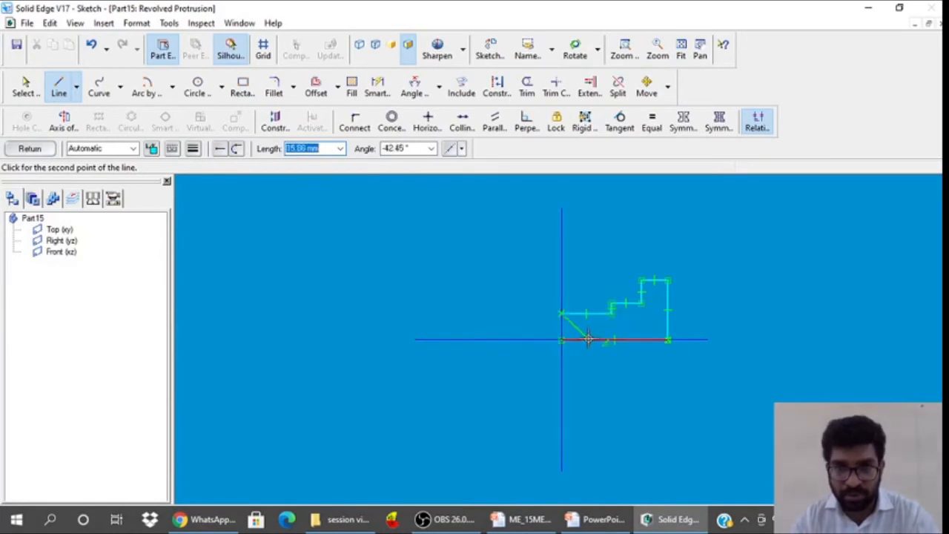
click(563, 340)
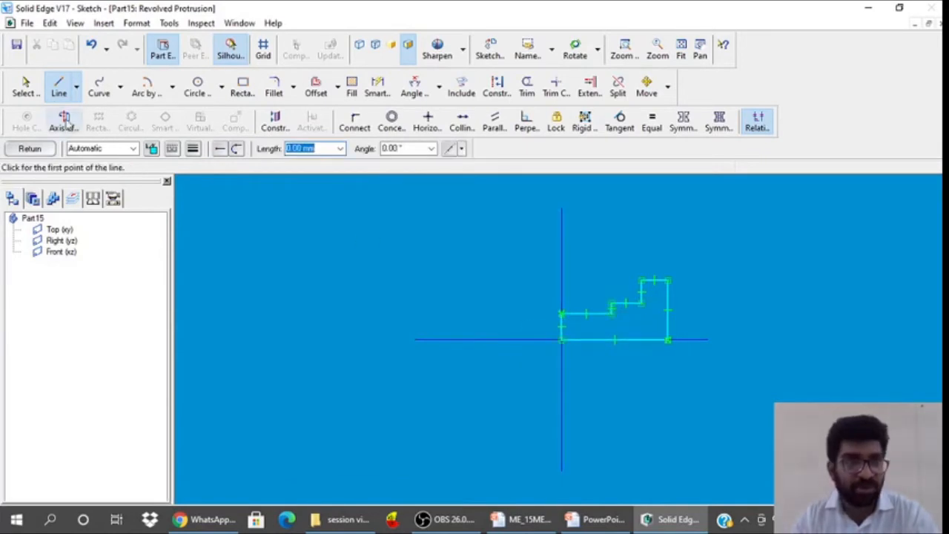
click(26, 88)
Dimension the heights of the profile's three steps above its base line
click(380, 95)
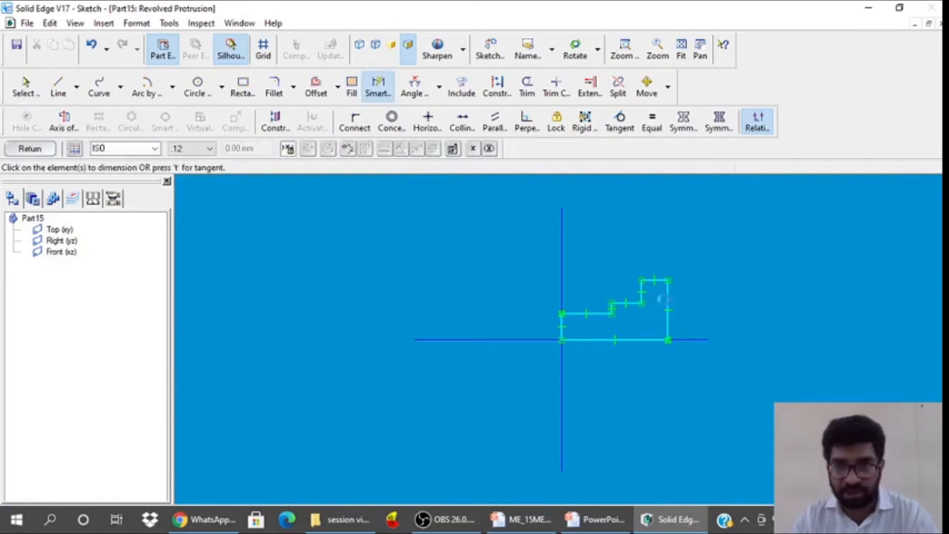
click(667, 300)
click(756, 310)
click(642, 340)
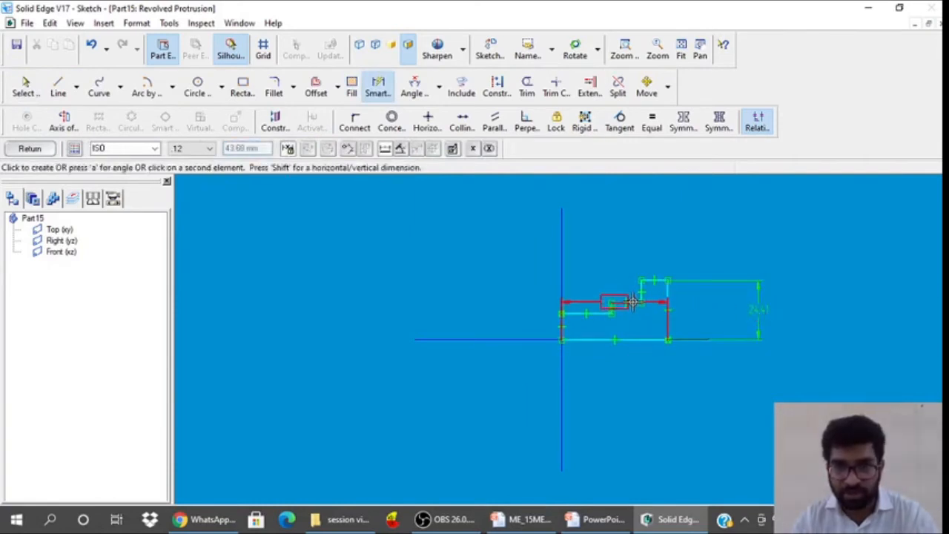
click(632, 302)
click(725, 321)
click(625, 339)
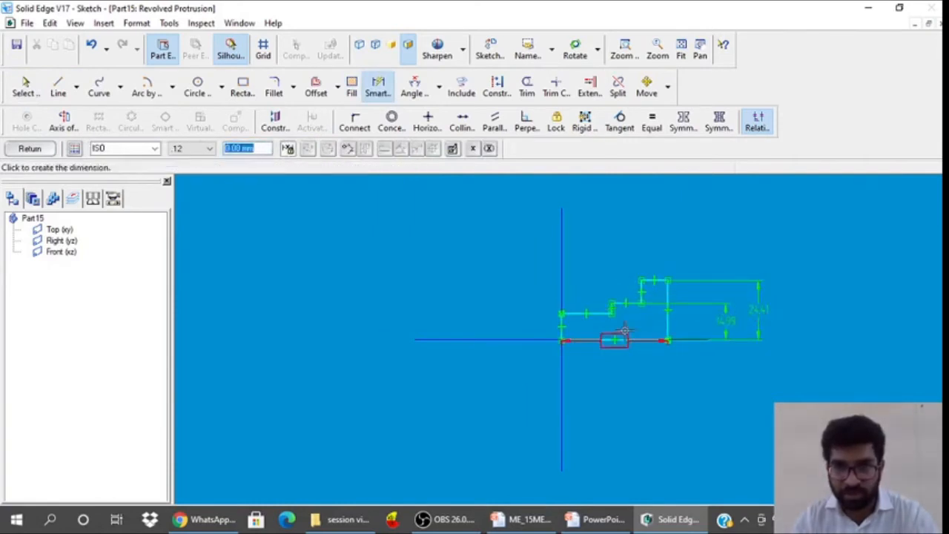
click(606, 313)
click(698, 322)
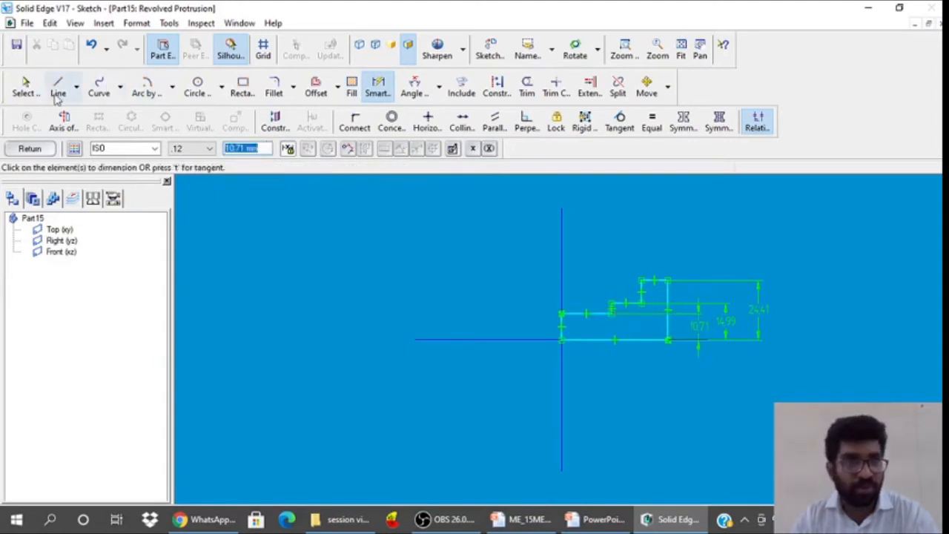
Set the three step heights to 25 mm, 19 mm and 17.5 mm, from the tallest to the lowest
click(26, 87)
click(762, 313)
text(25)
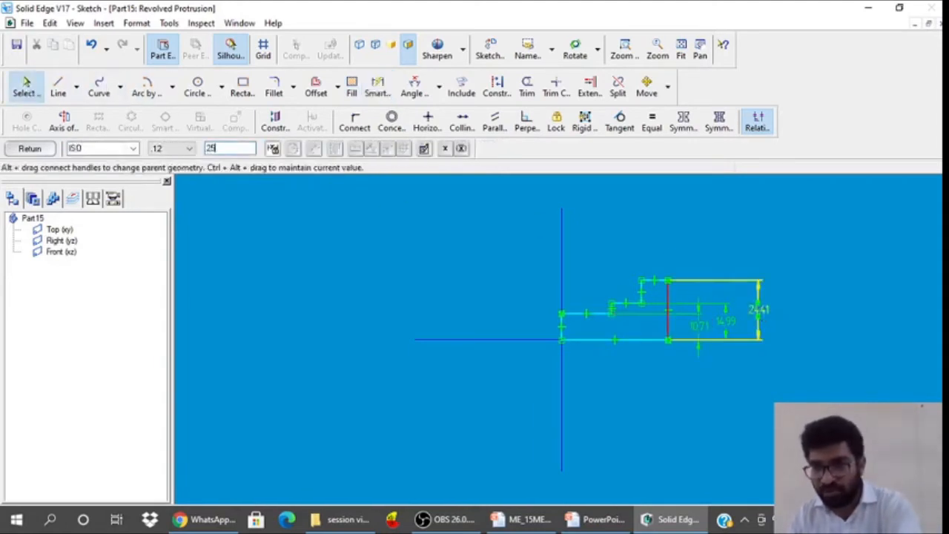
key(Return)
click(741, 322)
text(1)
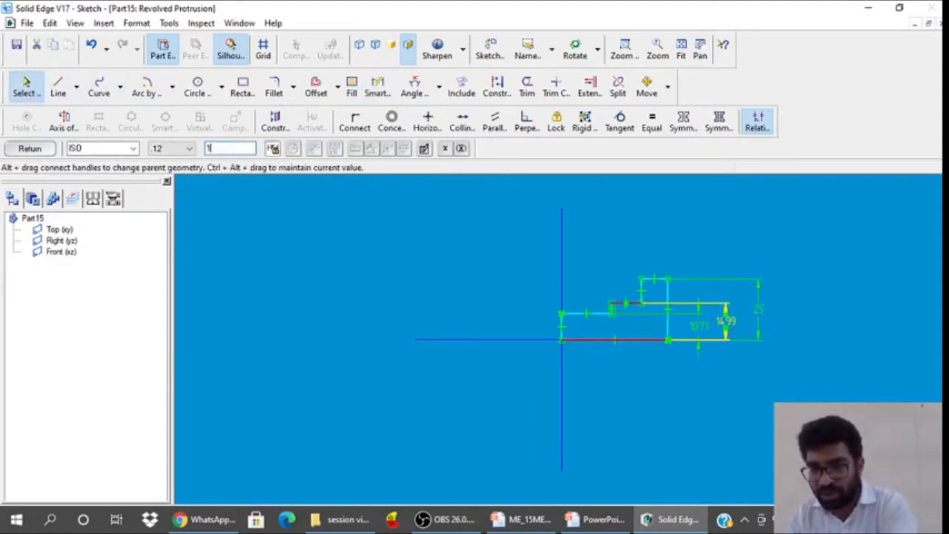
text(9)
key(Return)
click(699, 324)
text(1)
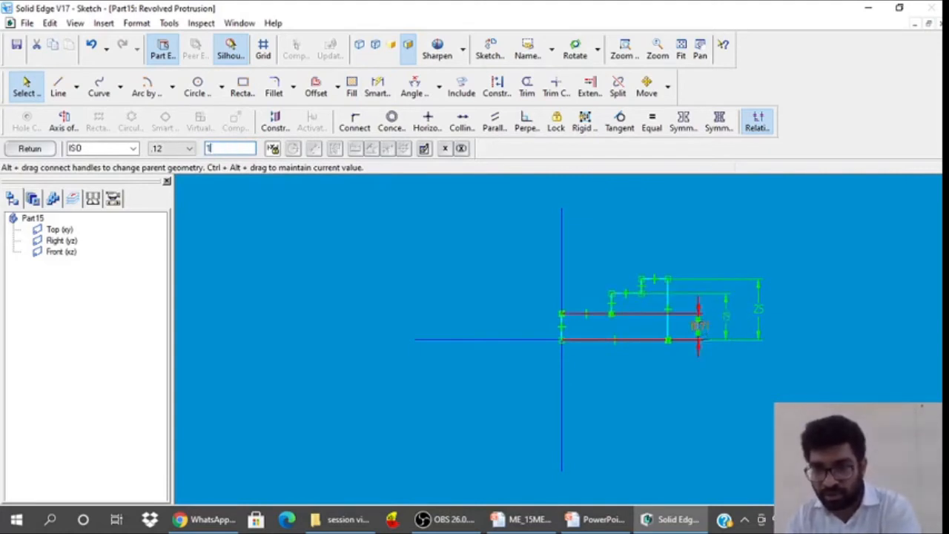
text(7.5)
key(Return)
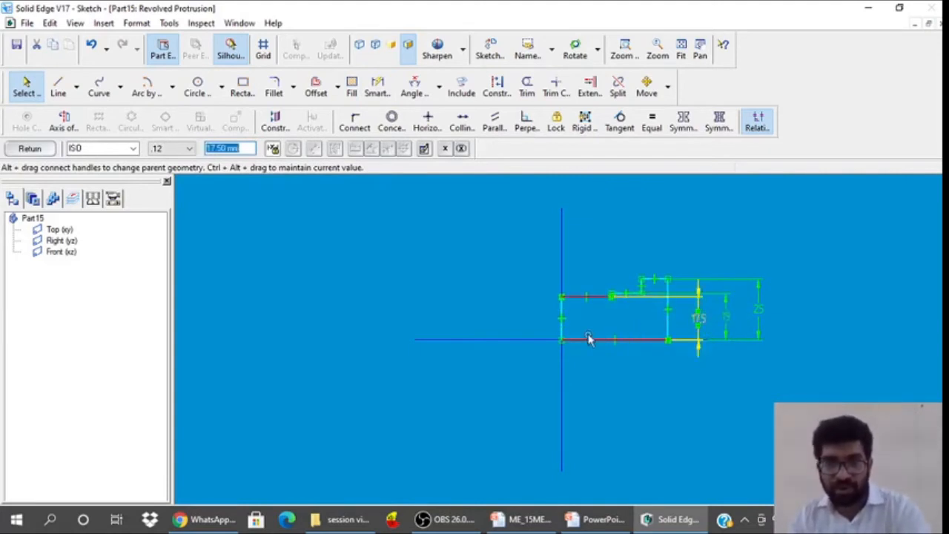
Dimension the widths of the flange and the middle step at 7 mm each
click(377, 87)
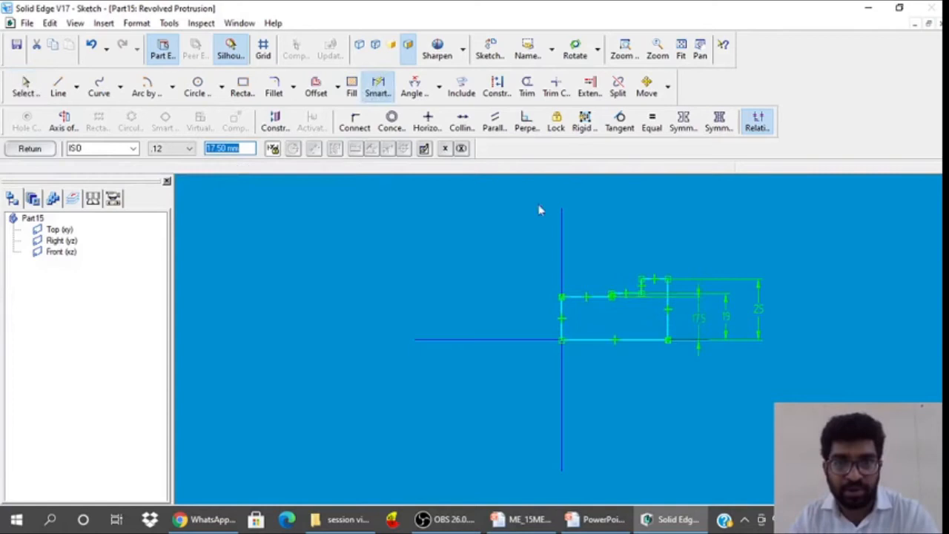
click(660, 279)
click(652, 227)
text(7)
key(Return)
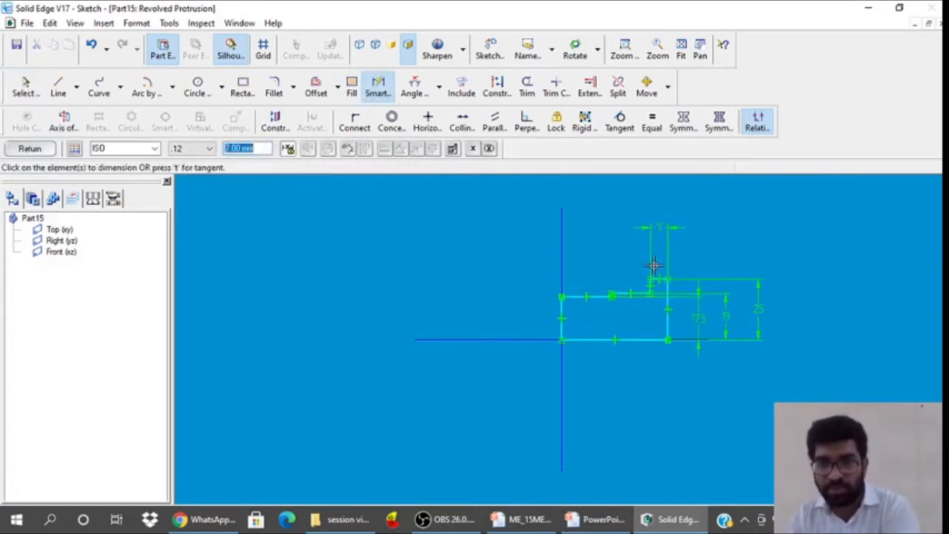
click(639, 294)
click(629, 201)
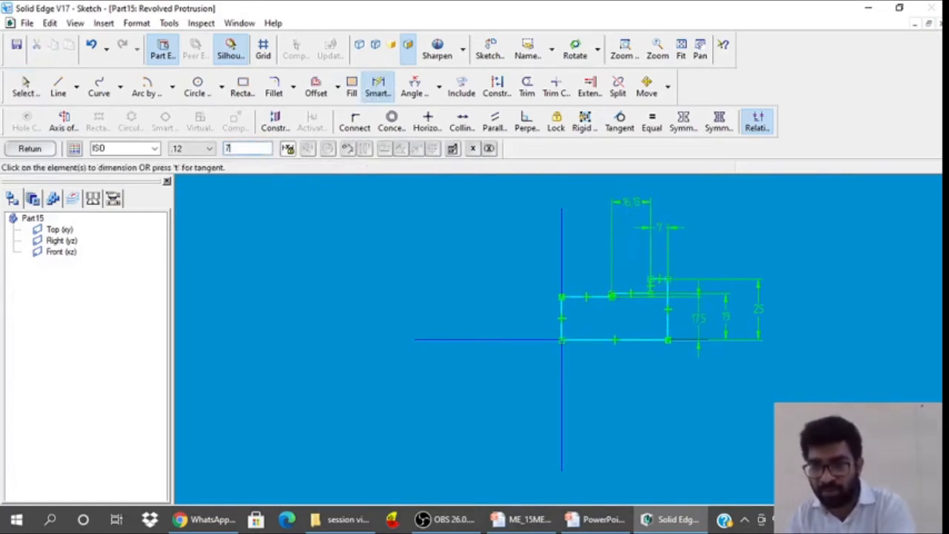
text(7)
key(Return)
Dimension the profile's base line at 25 mm
click(561, 317)
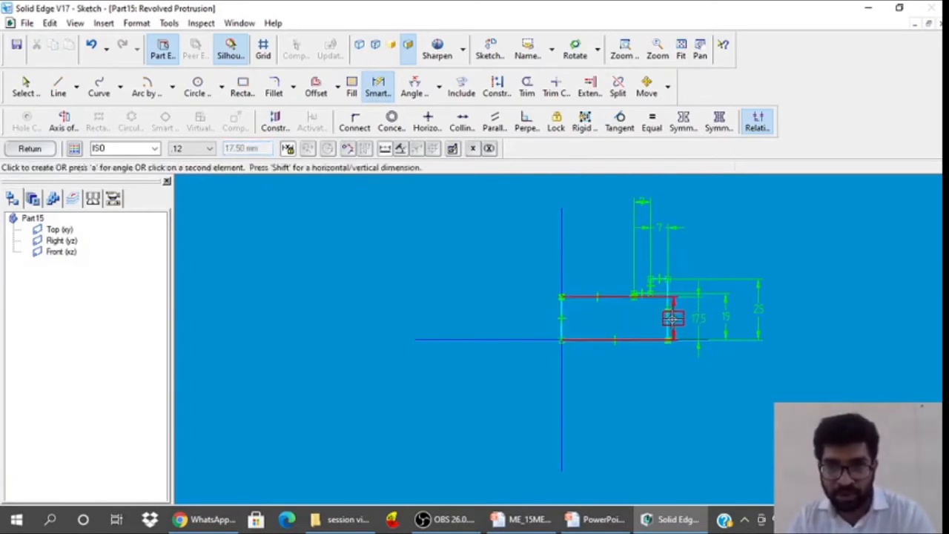
click(669, 319)
click(652, 380)
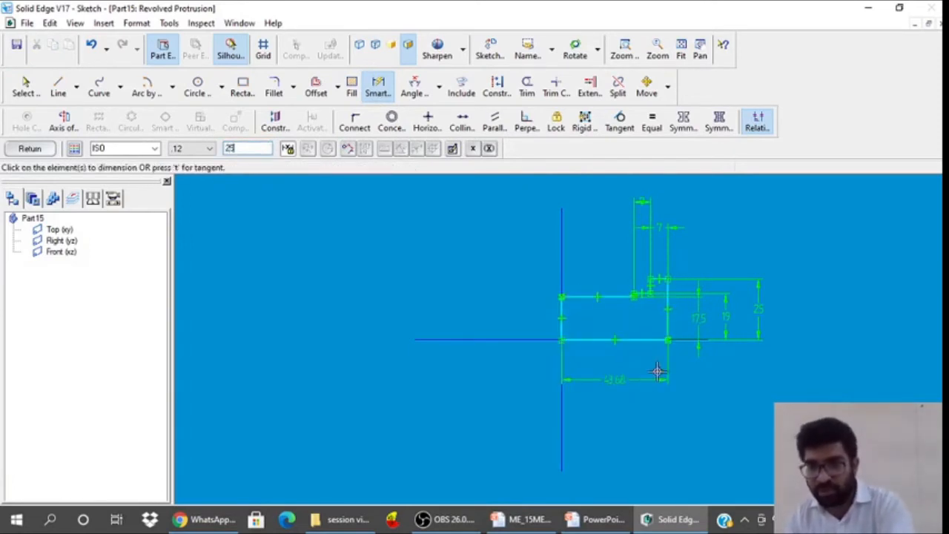
text(25)
key(Return)
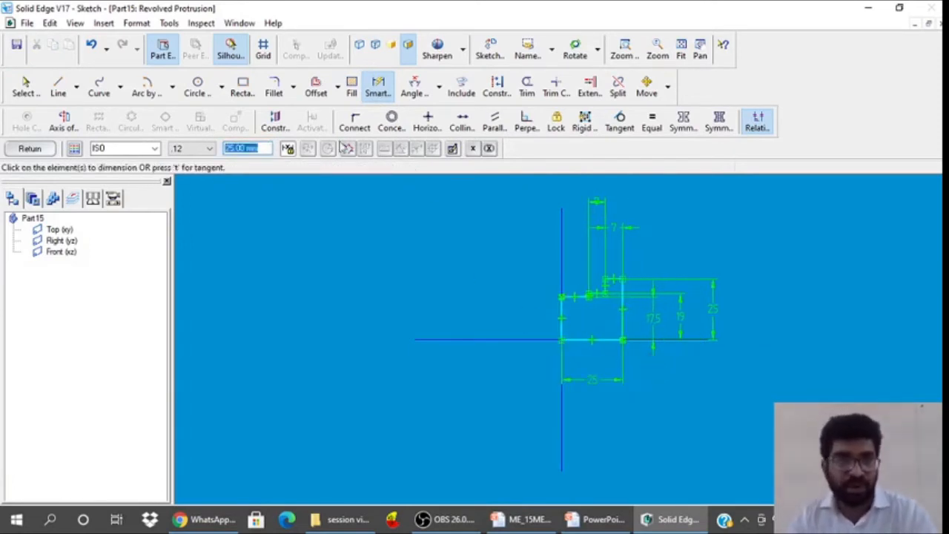
Draw a horizontal line across the profile and dimension it 12.5 mm from the horizontal reference for the bore radius
click(58, 86)
click(585, 323)
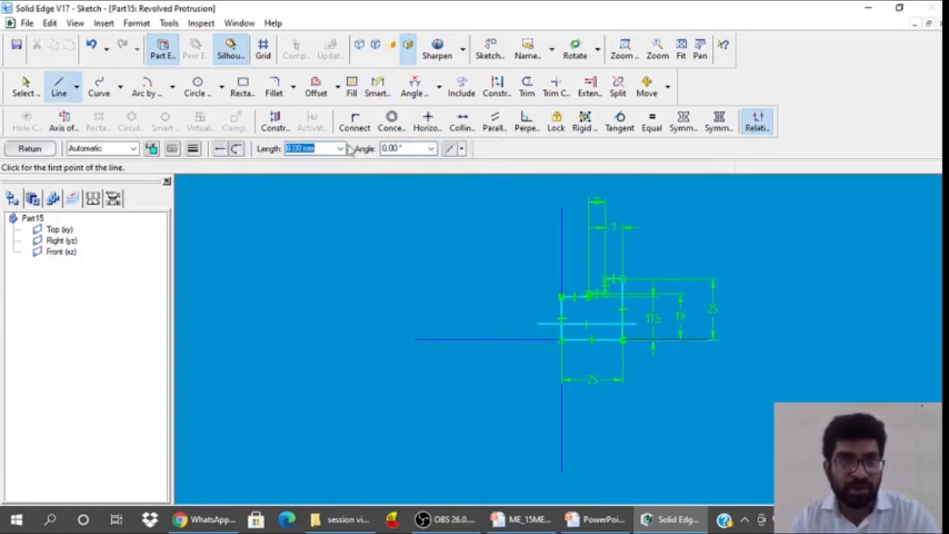
click(376, 89)
click(533, 338)
click(552, 324)
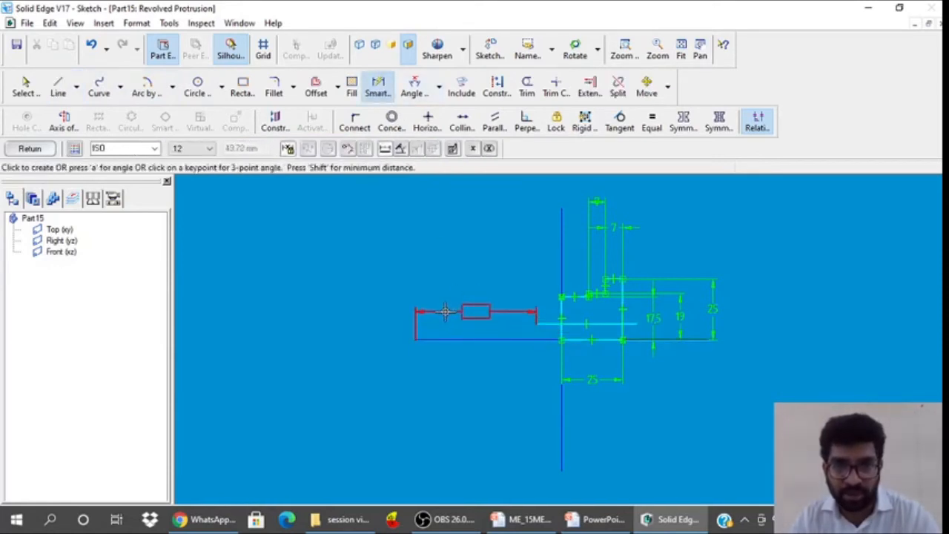
click(320, 321)
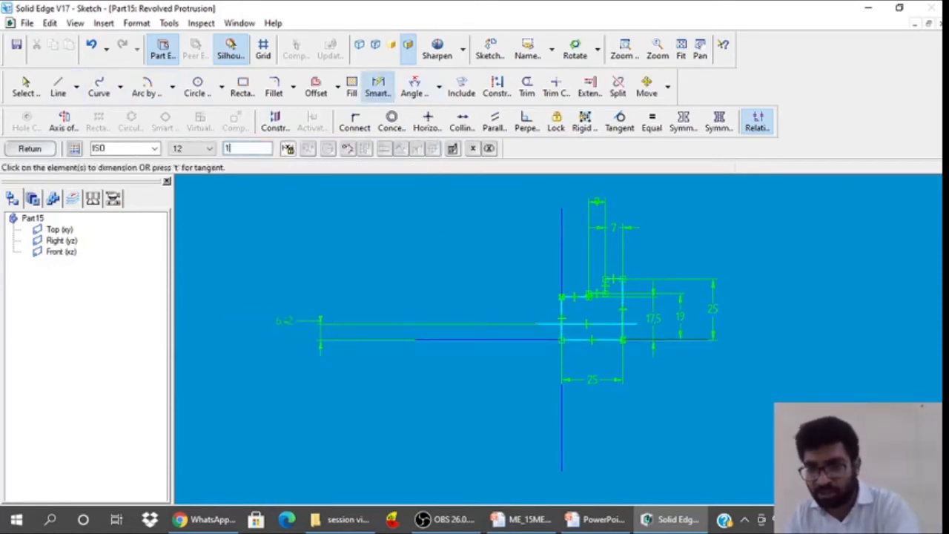
text(12.5)
key(Return)
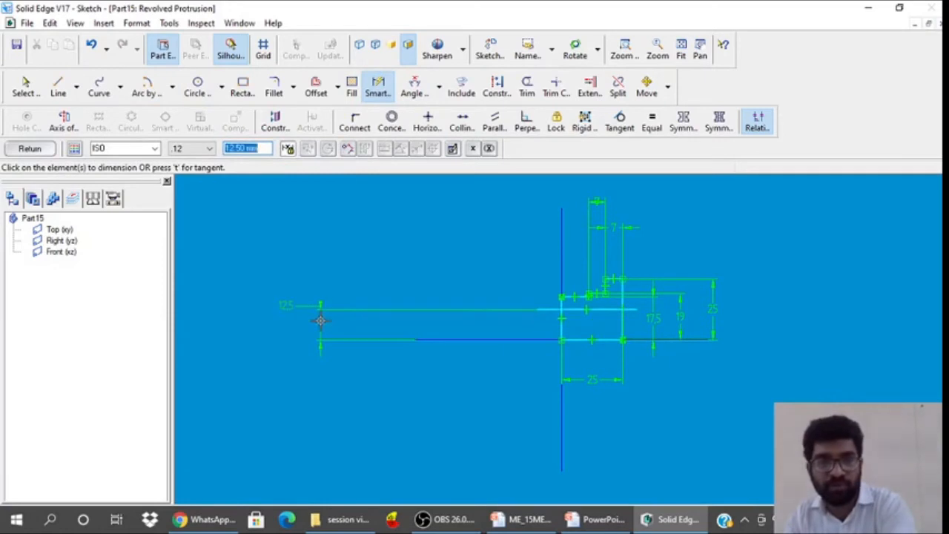
Trim the profile edges below the bore line and the line's overhanging ends
click(24, 86)
click(527, 86)
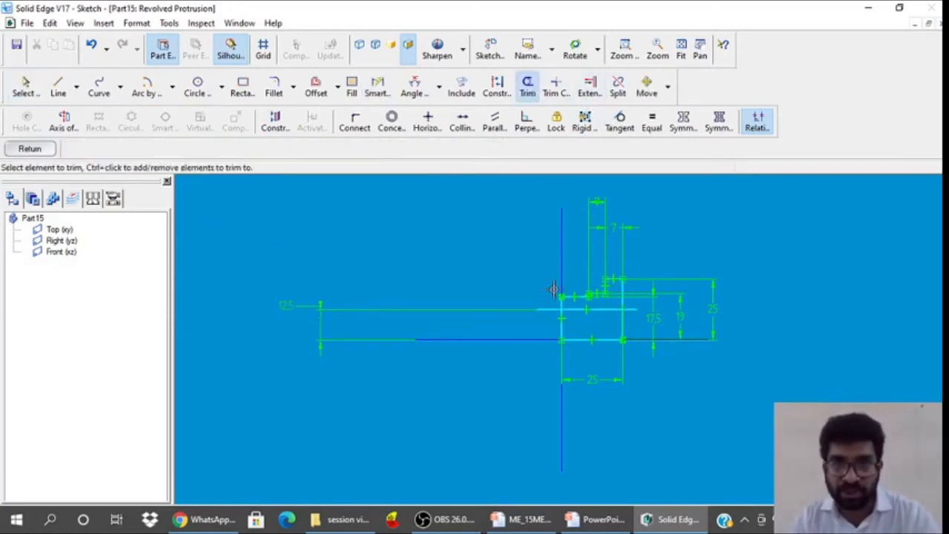
drag(582, 343, 605, 341)
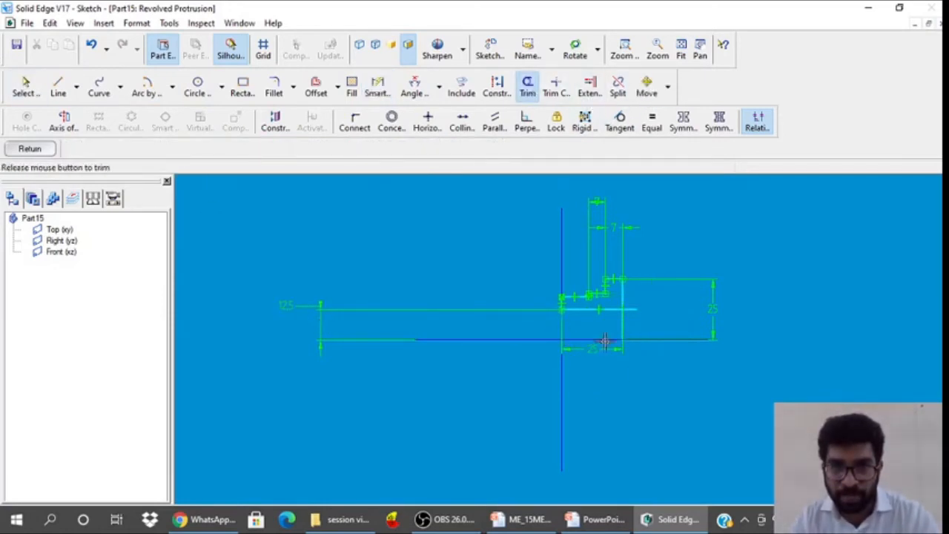
click(624, 325)
click(632, 309)
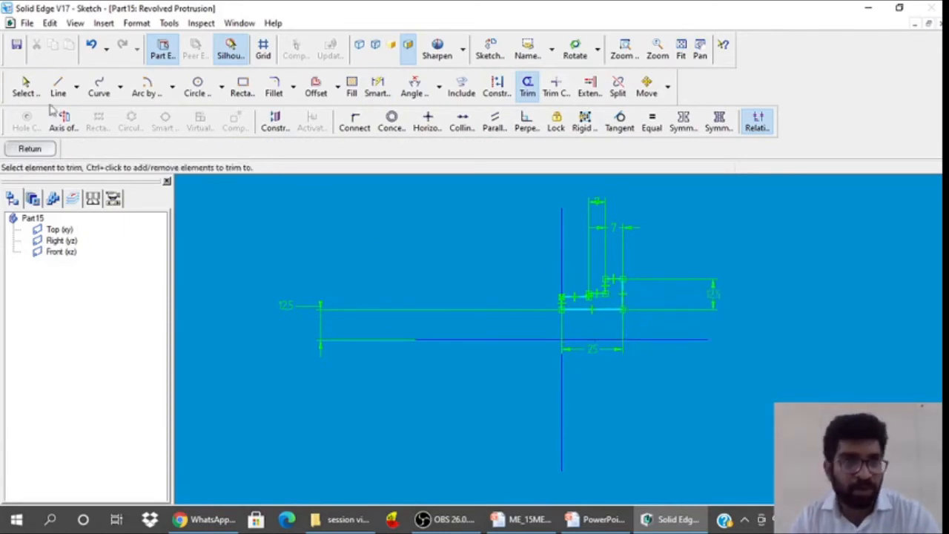
Set the horizontal reference as the axis of revolution and finish the profile sketch
click(66, 121)
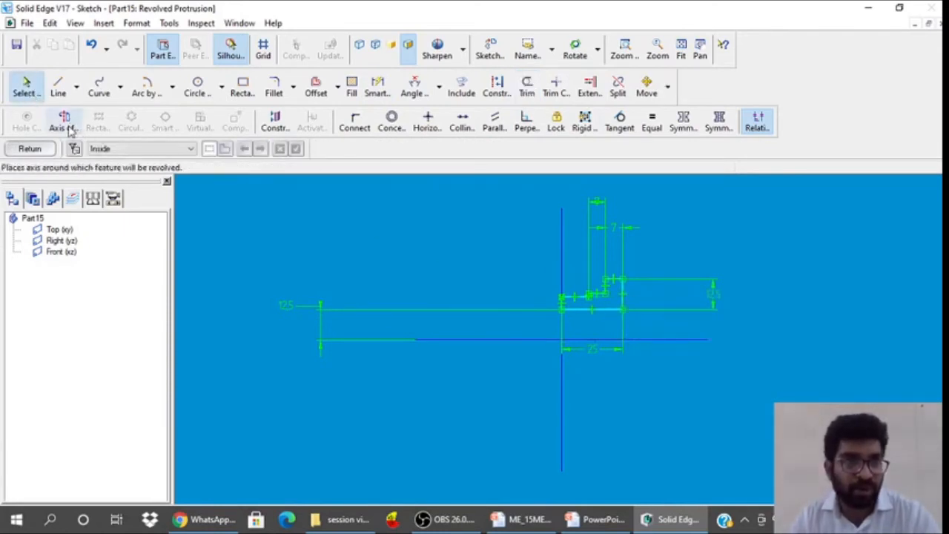
click(585, 342)
click(46, 150)
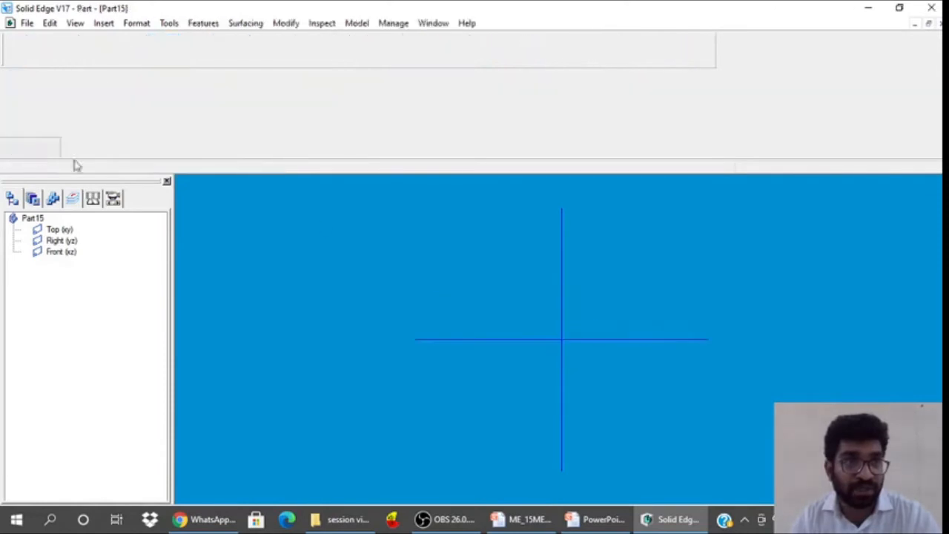
Revolve the stepped profile 180 degrees to one side of the axis and finish the protrusion
text(180)
key(Return)
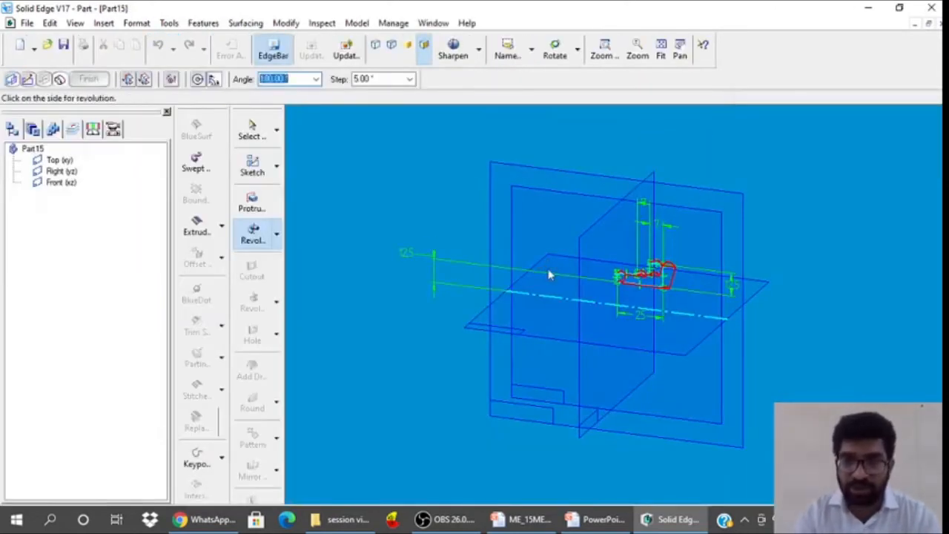
click(674, 362)
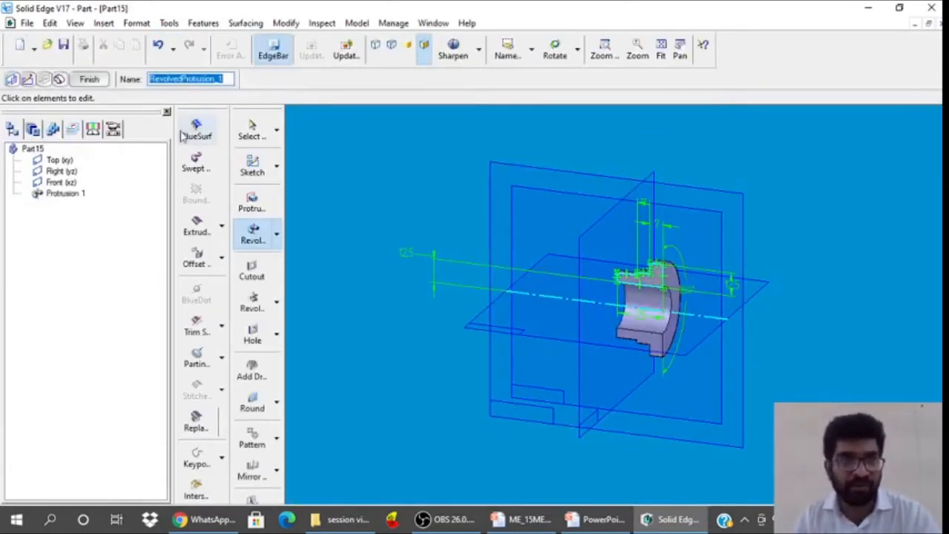
click(89, 79)
click(259, 137)
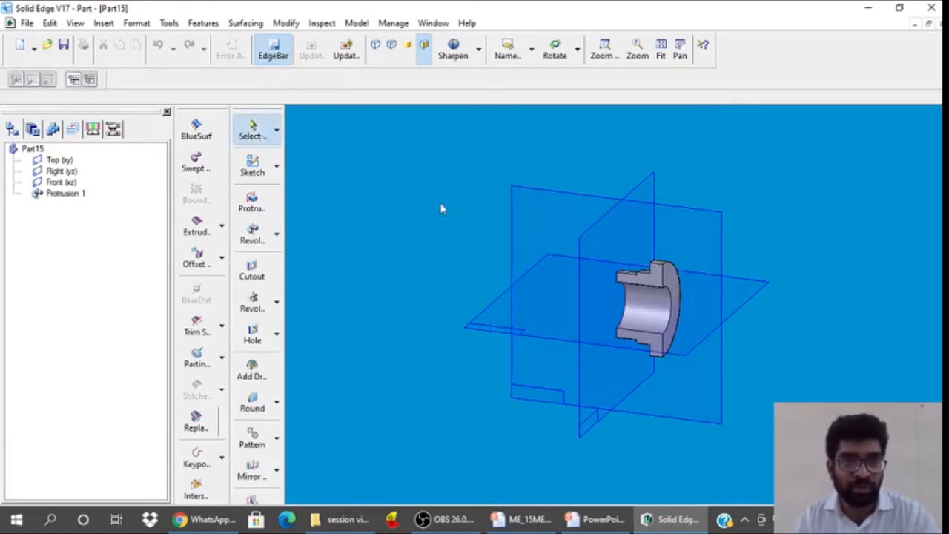
Mirror the revolved body about the vertical reference plane perpendicular to the bearing axis
middle_drag(463, 318, 430, 354)
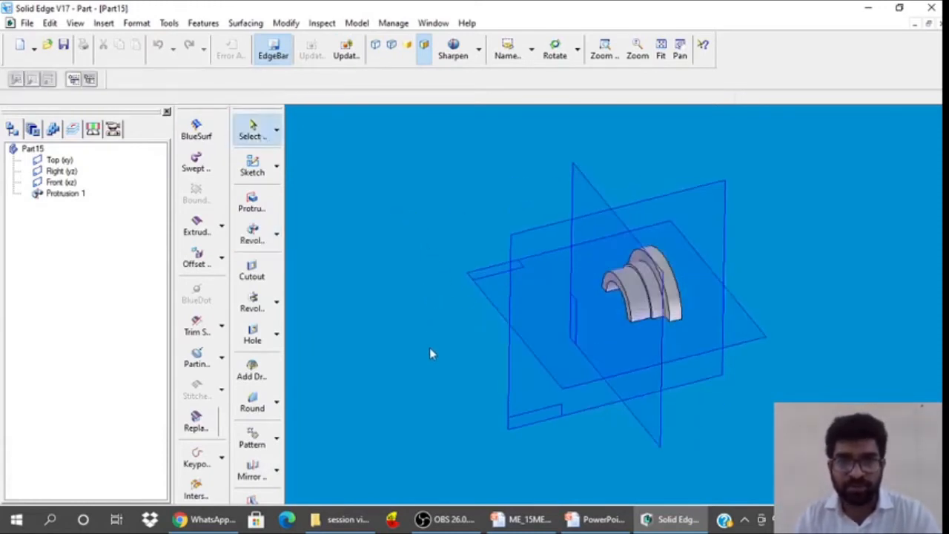
click(276, 471)
click(334, 479)
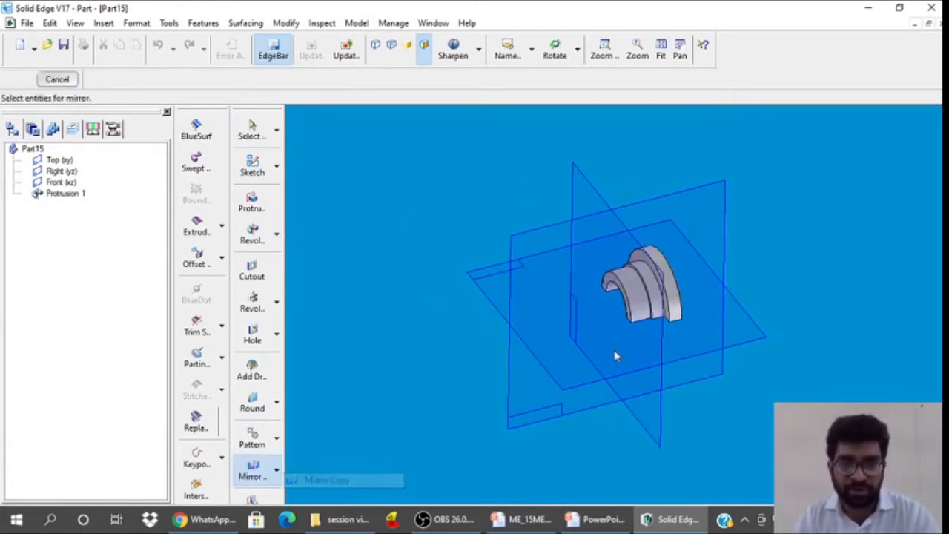
click(642, 324)
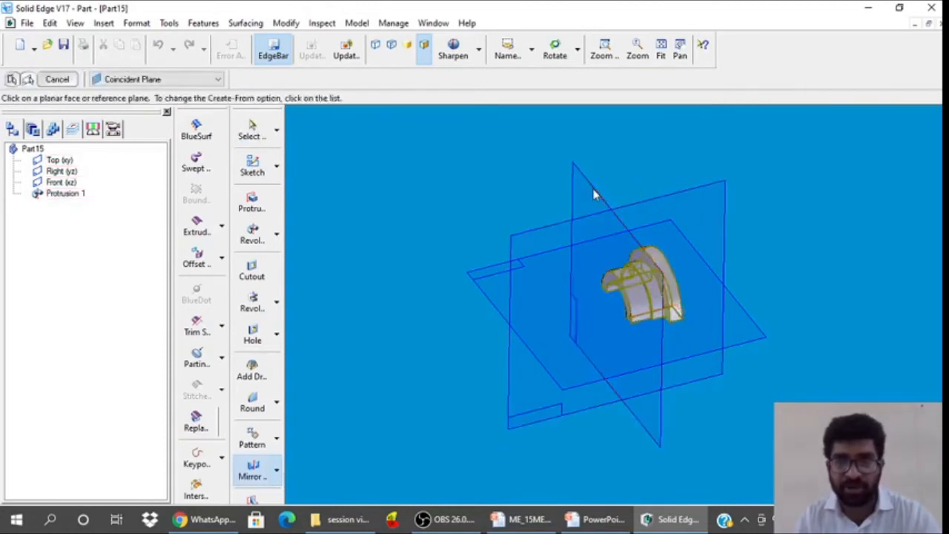
click(593, 195)
click(57, 79)
click(250, 131)
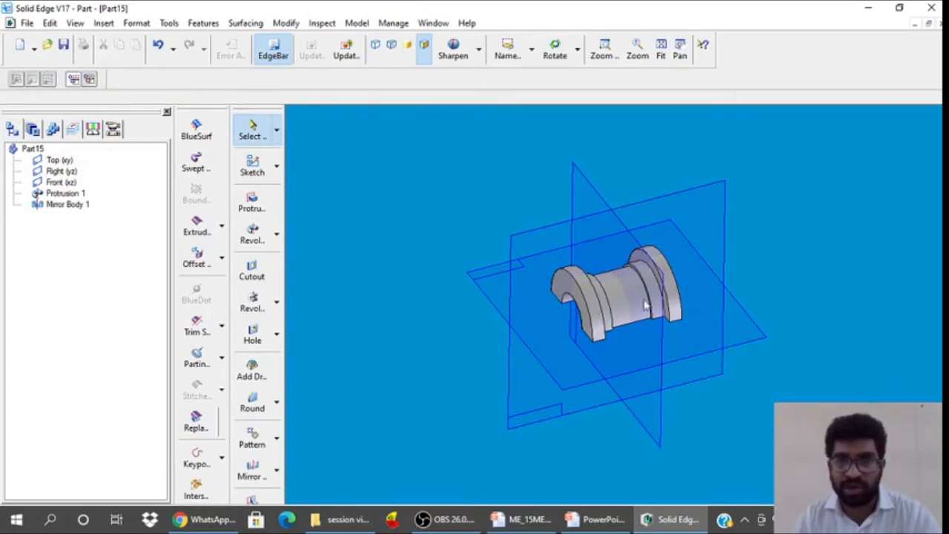
middle_drag(420, 204, 419, 137)
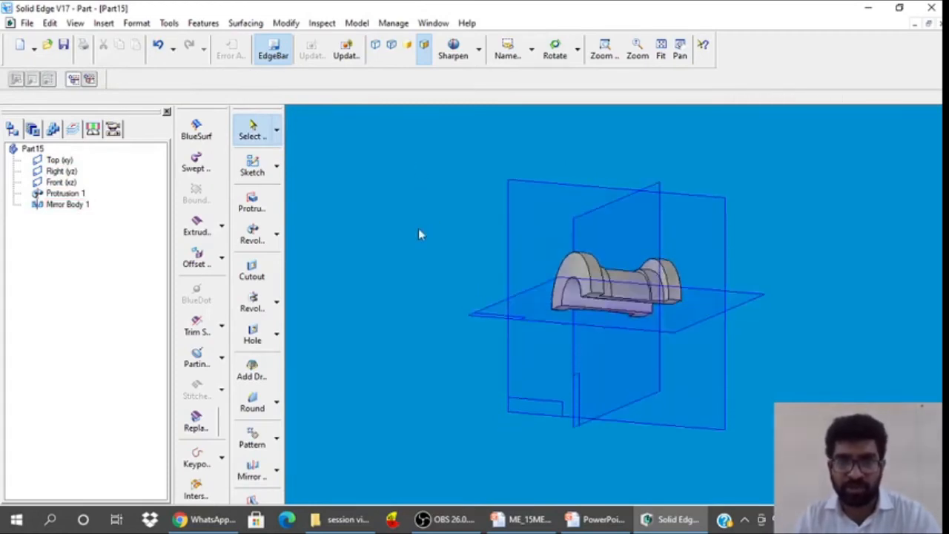
middle_drag(419, 230, 472, 413)
After checking the bearing drawing, start a cutout on the horizontal reference plane and draw a circle about 17.5 mm in diameter at the origin
click(588, 515)
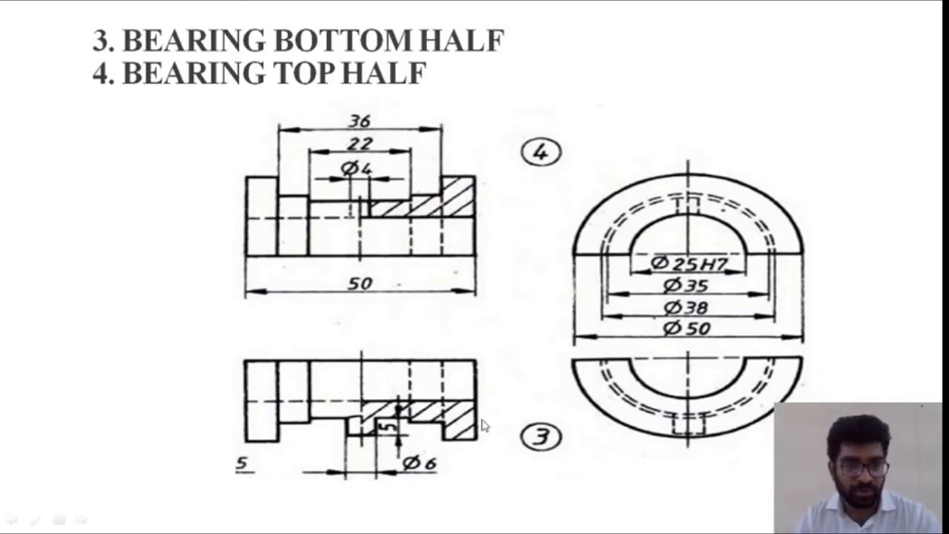
click(675, 518)
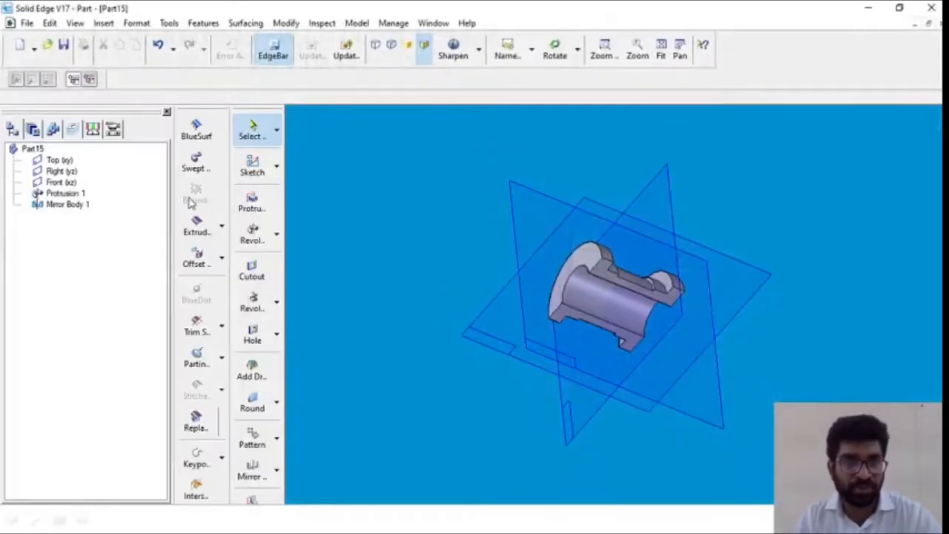
click(251, 272)
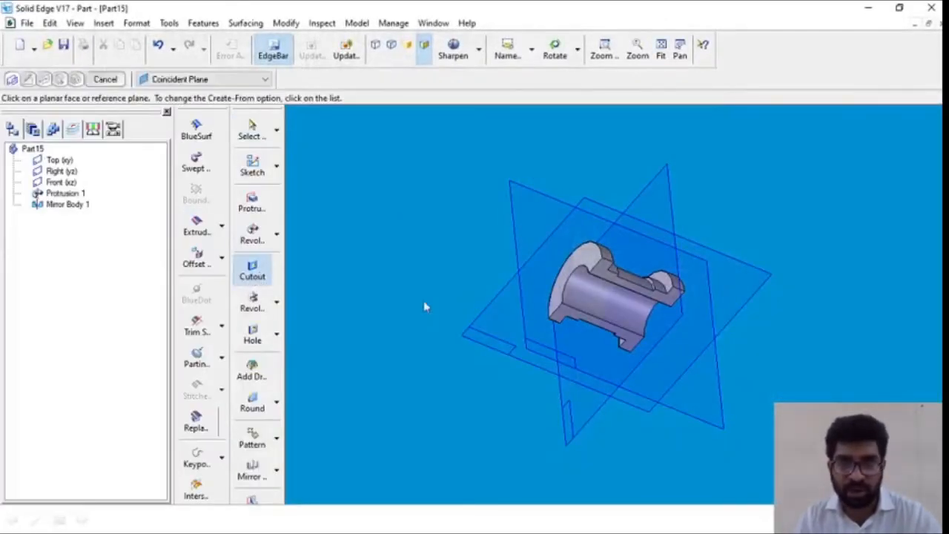
click(700, 243)
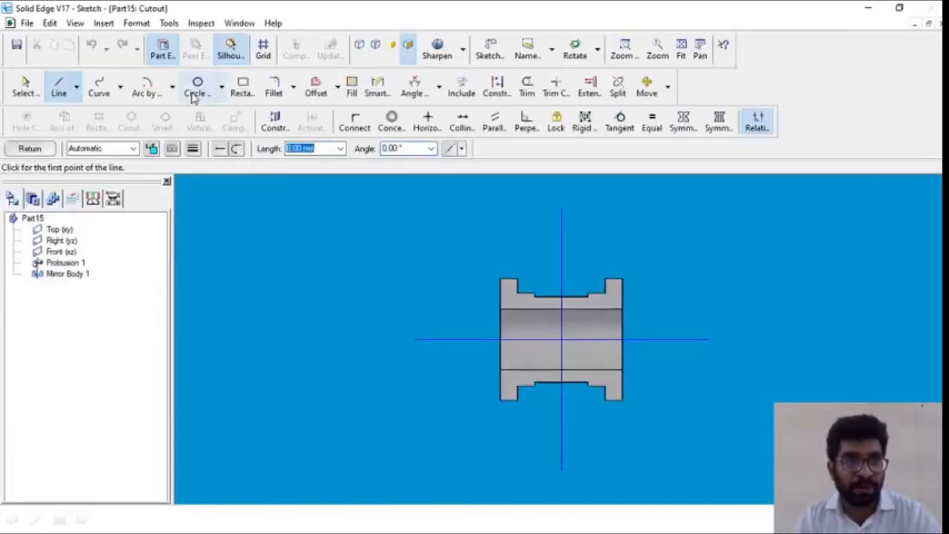
click(198, 85)
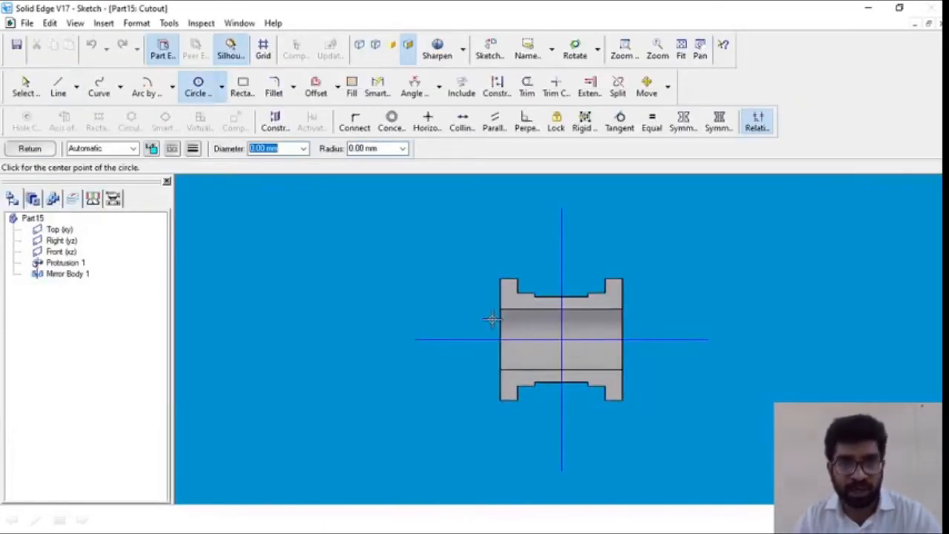
click(564, 340)
click(576, 326)
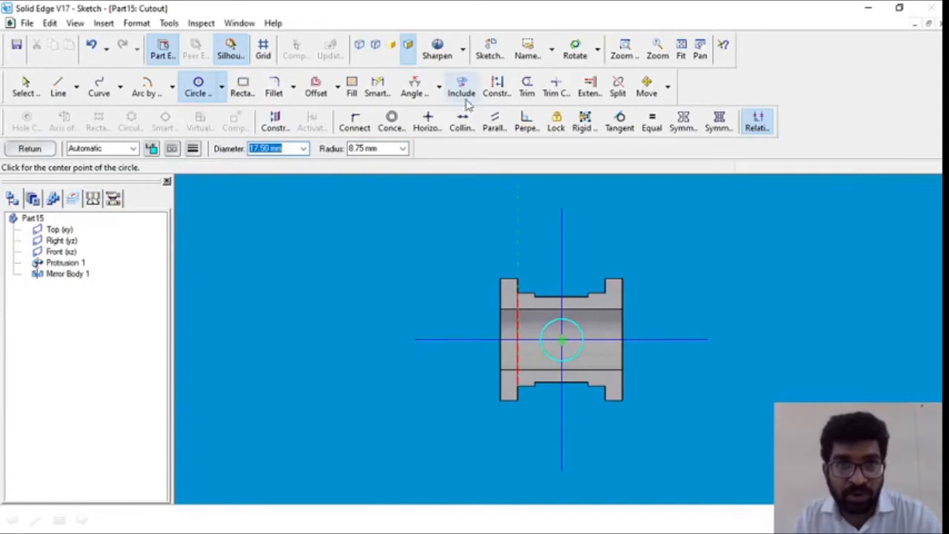
Dimension the circle's diameter and set it to 4 mm
click(376, 88)
click(576, 325)
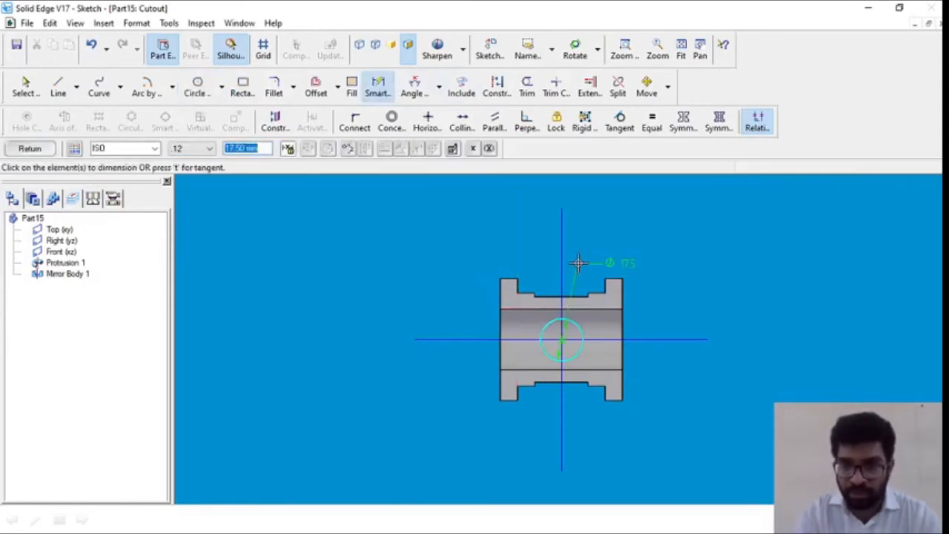
text(4)
key(Return)
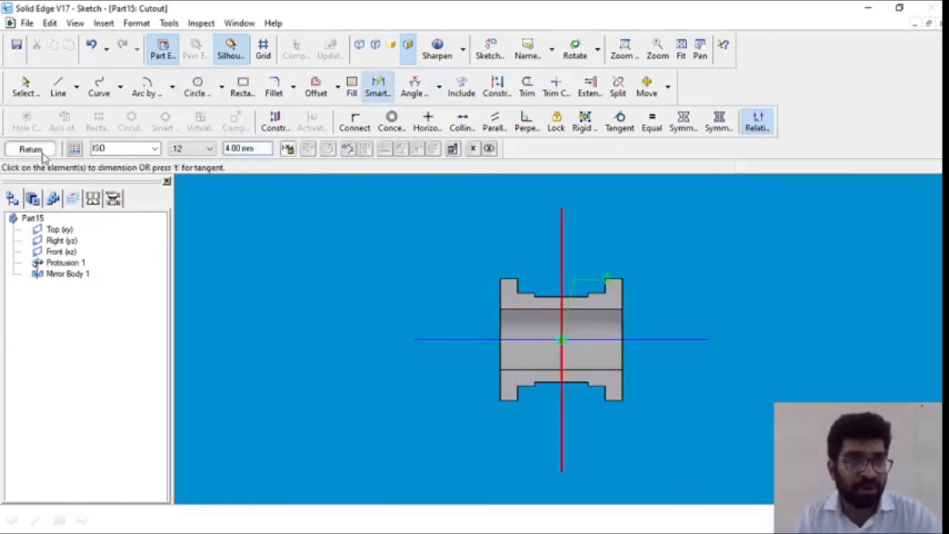
Finish the circle sketch and extend the cutout upward through the middle of the bearing wall
click(30, 149)
click(629, 184)
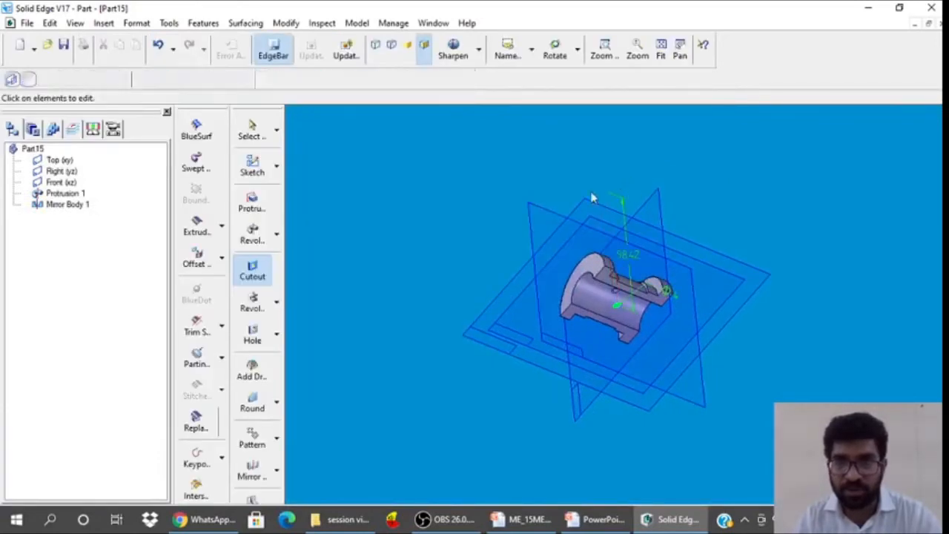
click(250, 133)
middle_drag(392, 185, 371, 333)
Save the part as BEARING TOP HALF in the PLUMMER BLOCK folder and close it
click(27, 23)
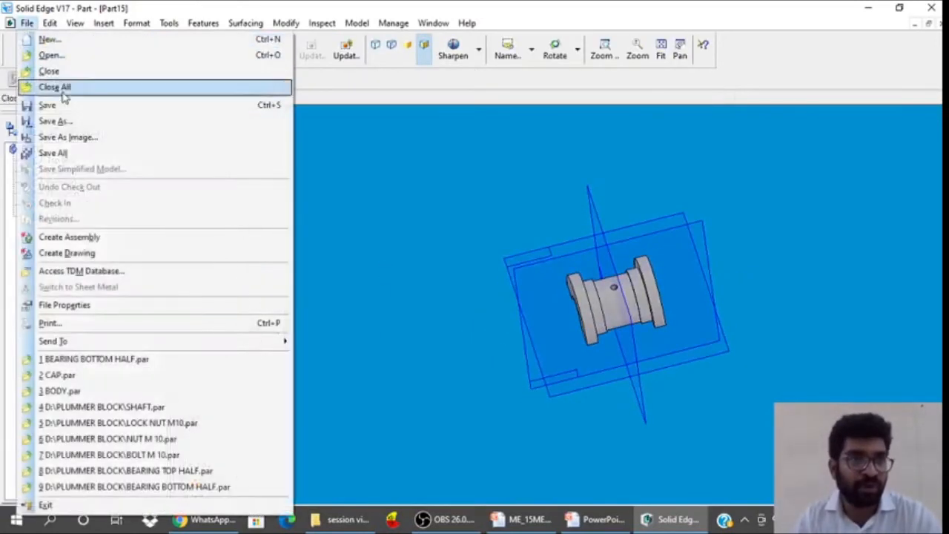
click(46, 120)
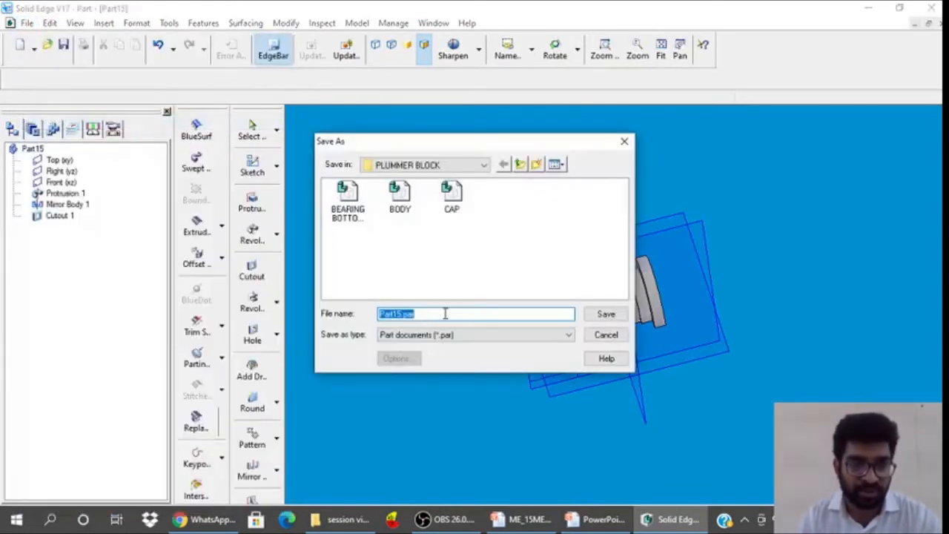
text(BEARI)
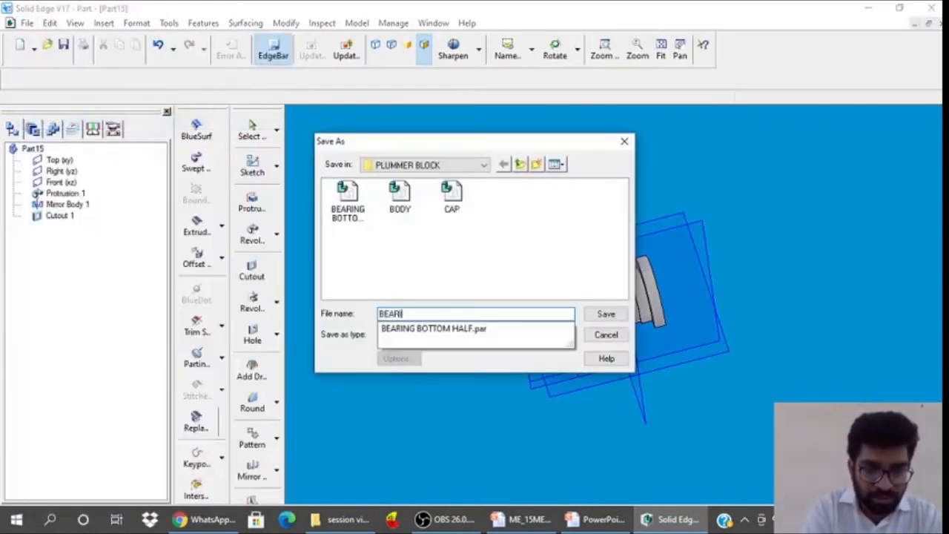
text(TOP HALF)
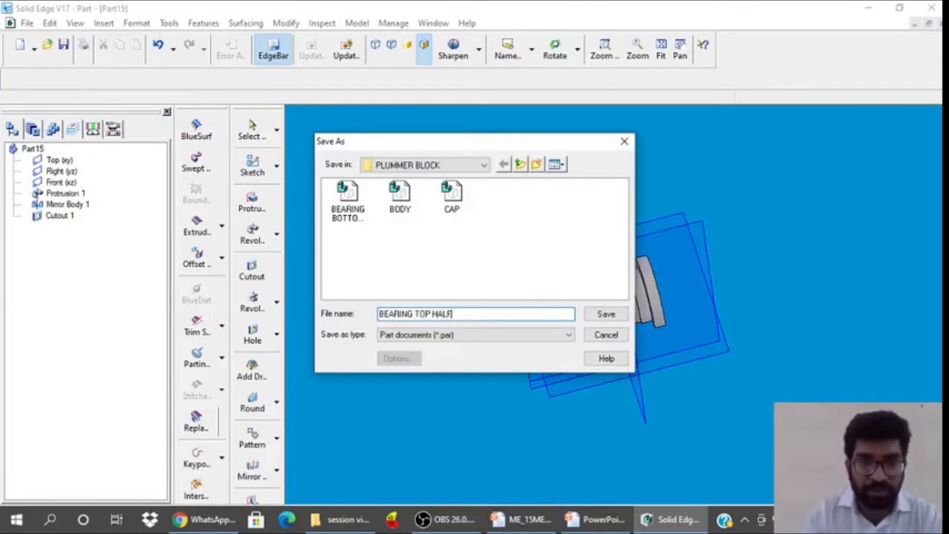
click(605, 315)
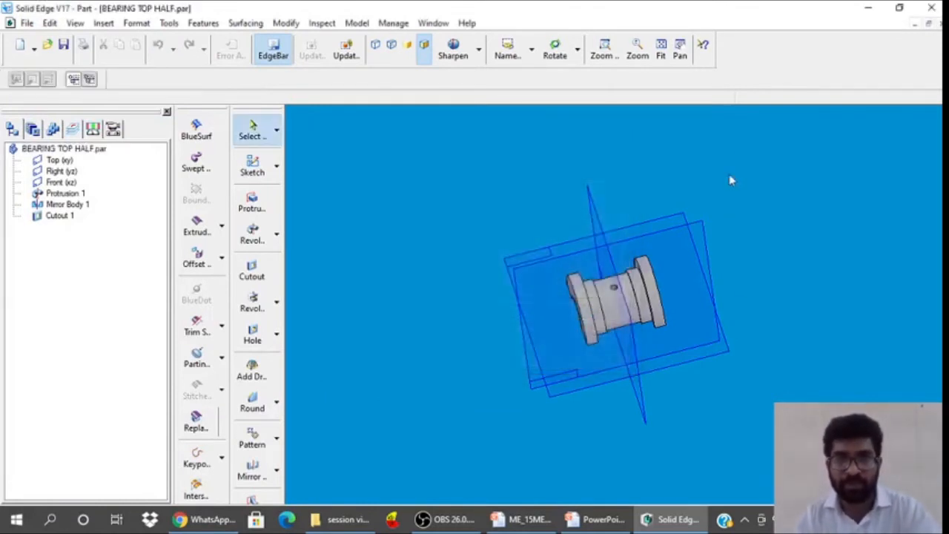
click(939, 23)
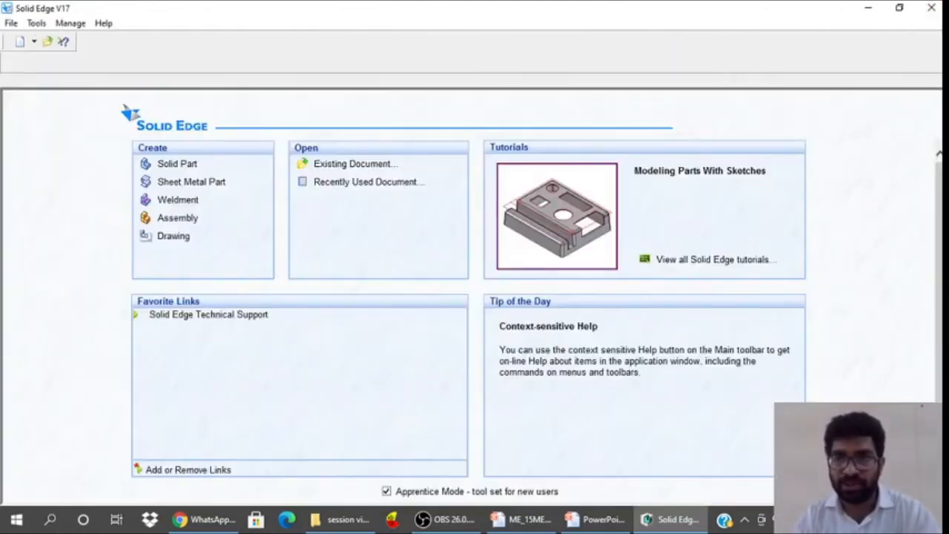
Switch to PowerPoint to view the BOLT M10 drawing, and return to Solid Edge to create a new solid part
click(619, 520)
click(561, 316)
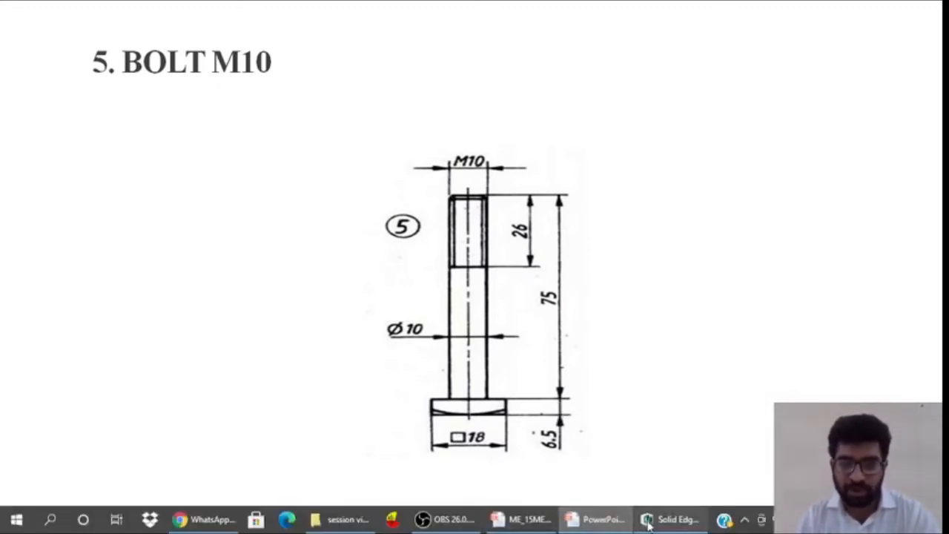
click(671, 519)
click(181, 166)
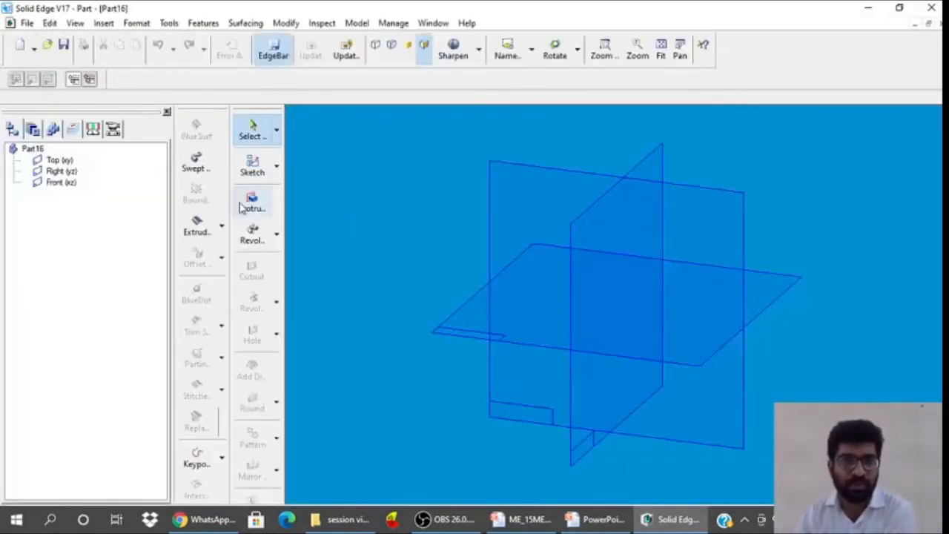
Start a protrusion on the Top (xy) plane and draw a rectangle around the origin
click(253, 202)
click(441, 336)
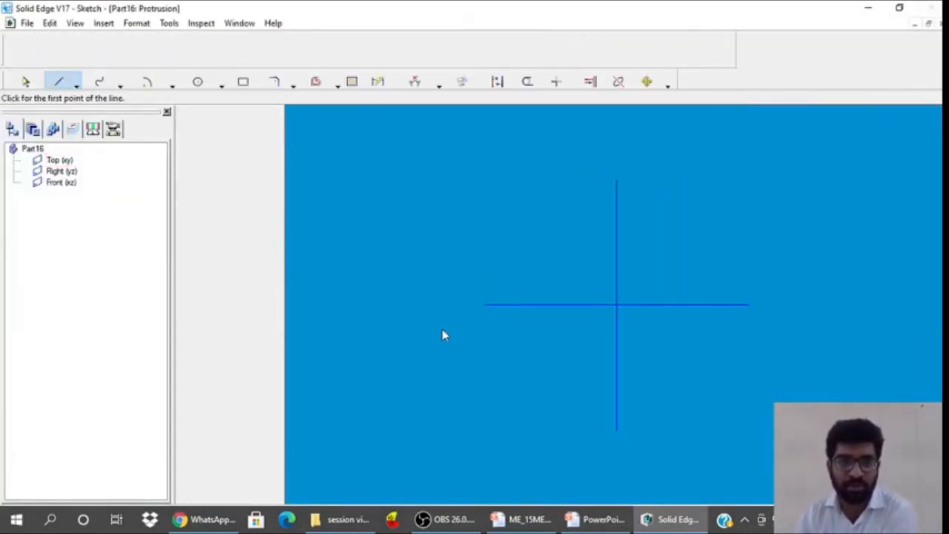
click(250, 90)
click(523, 309)
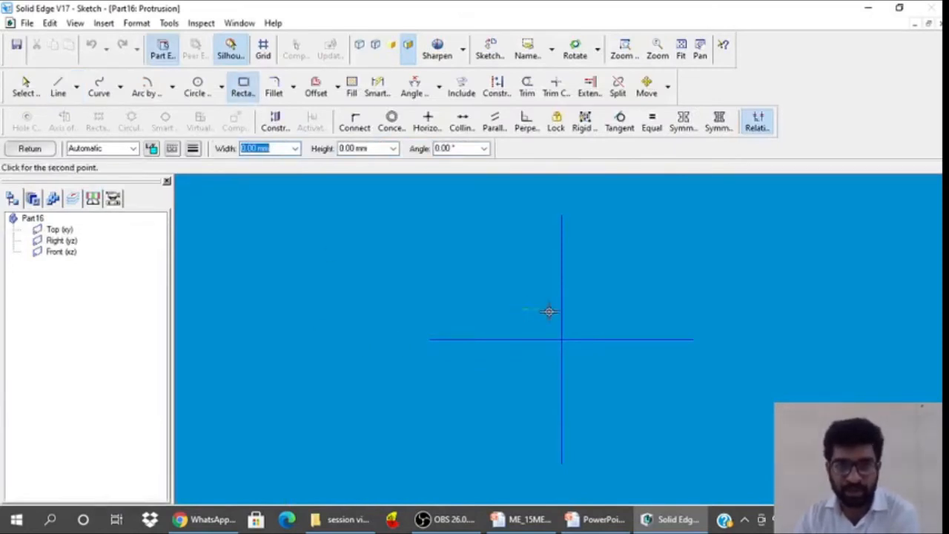
click(614, 309)
click(615, 378)
Make the rectangle's two vertical sides symmetric about the vertical reference axis
click(718, 120)
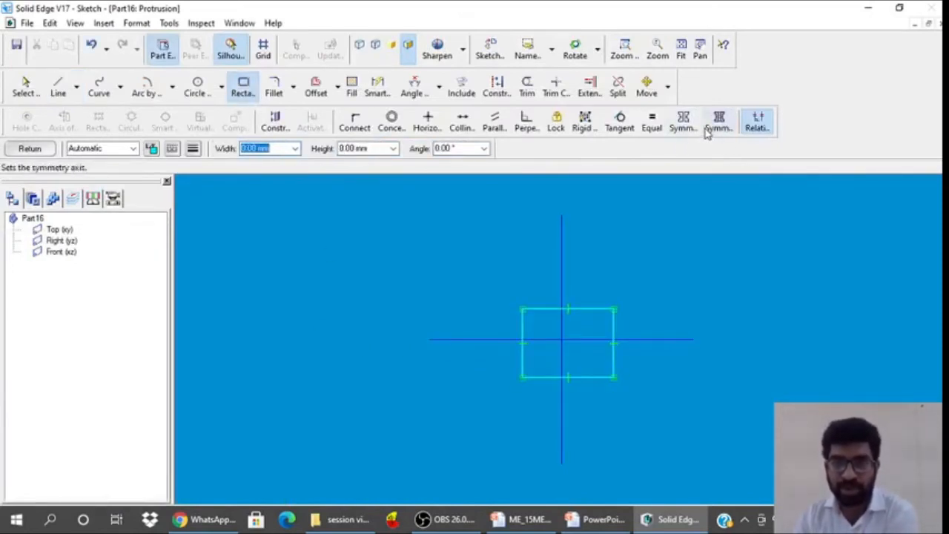
click(561, 258)
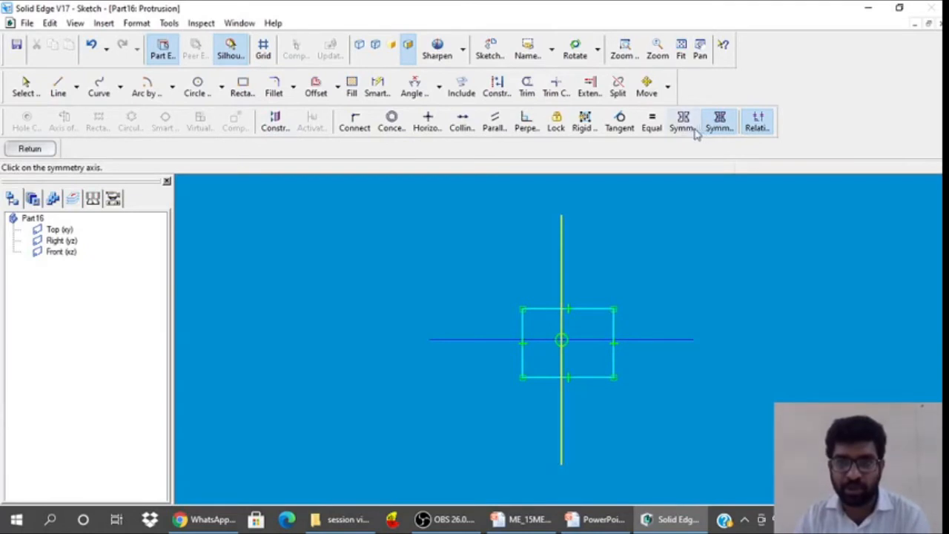
click(688, 125)
click(522, 320)
click(612, 322)
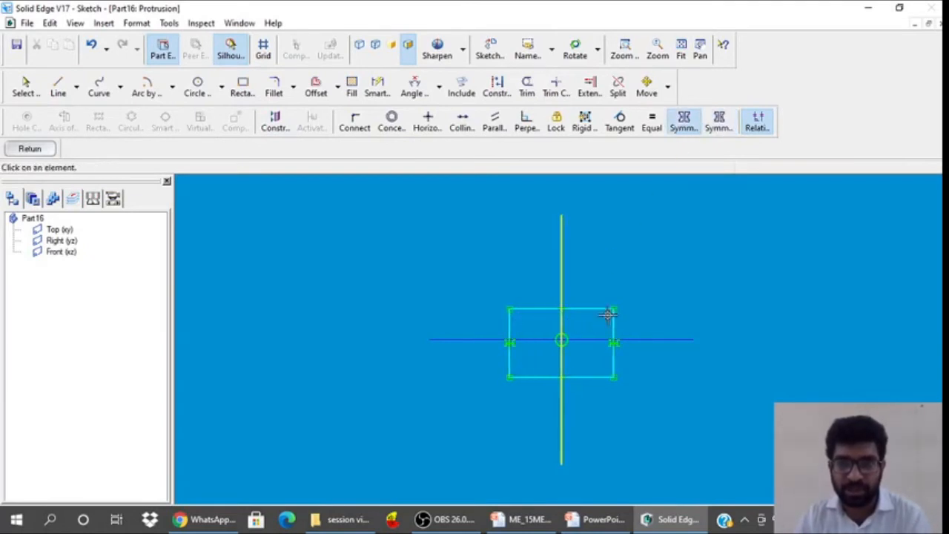
Make the rectangle's two horizontal sides symmetric about the horizontal reference axis
click(718, 122)
click(659, 342)
click(684, 122)
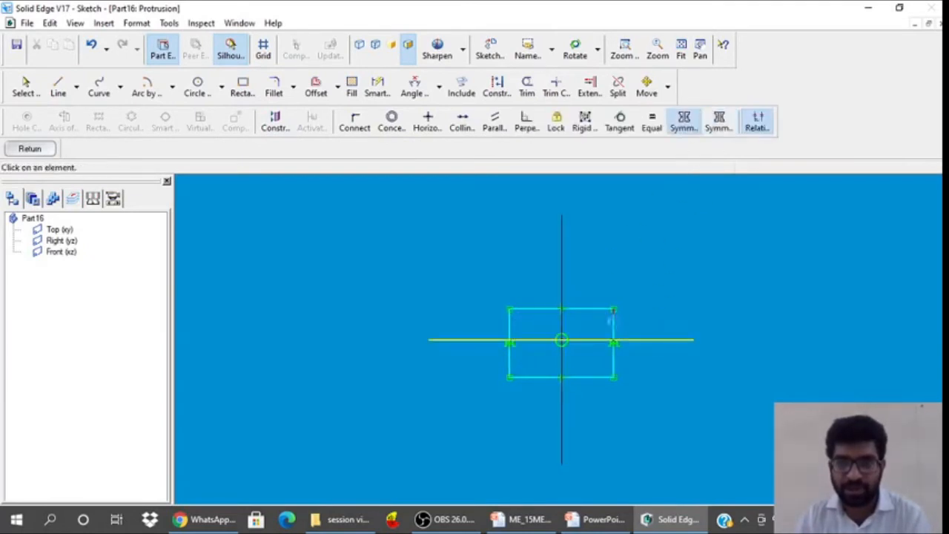
click(593, 311)
click(599, 377)
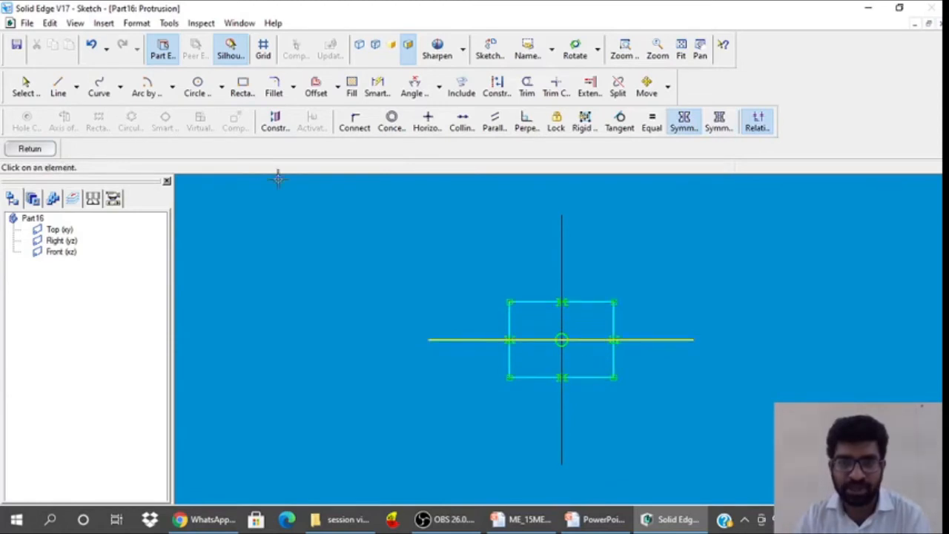
Dimension the rectangle's upper side and set its length to 18 mm
click(378, 88)
click(523, 302)
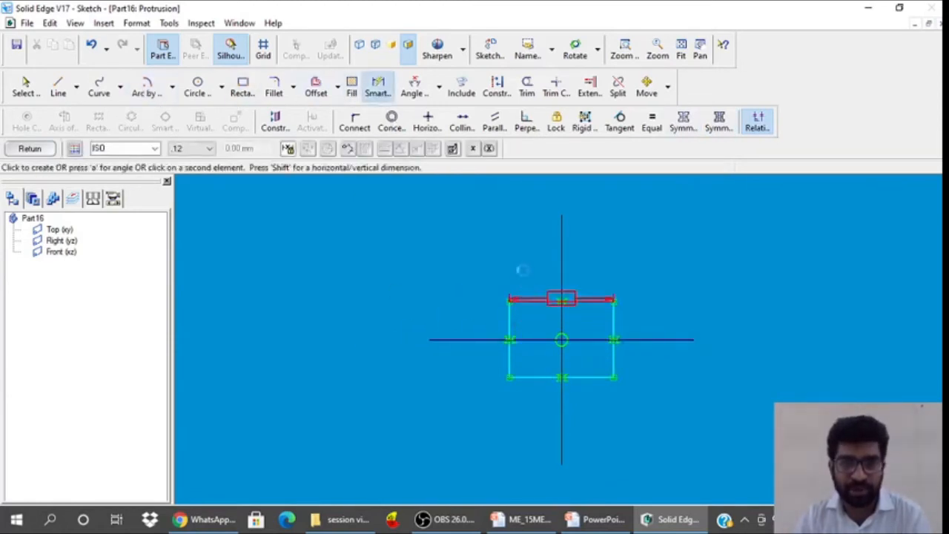
text(18)
key(Return)
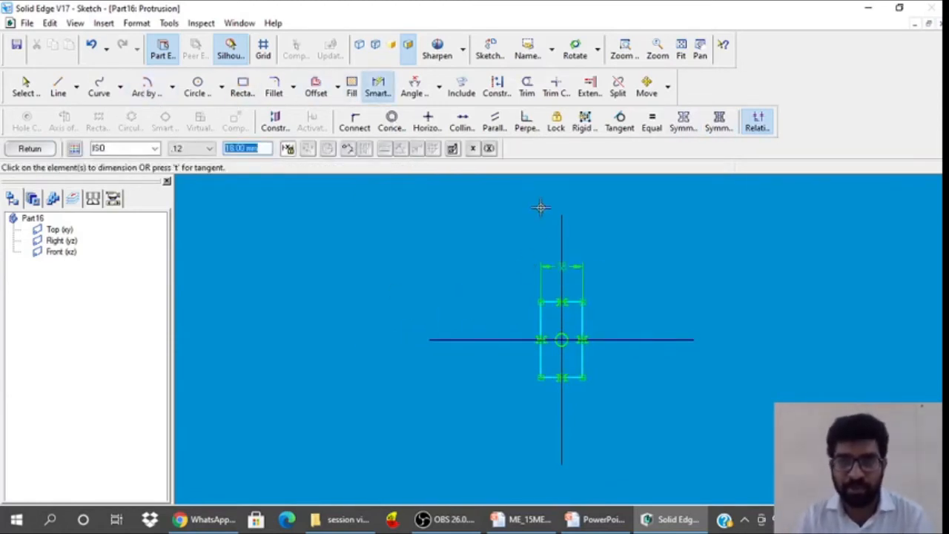
Make the rectangle's upper and left sides equal to form a square, and finish the profile sketch
click(652, 122)
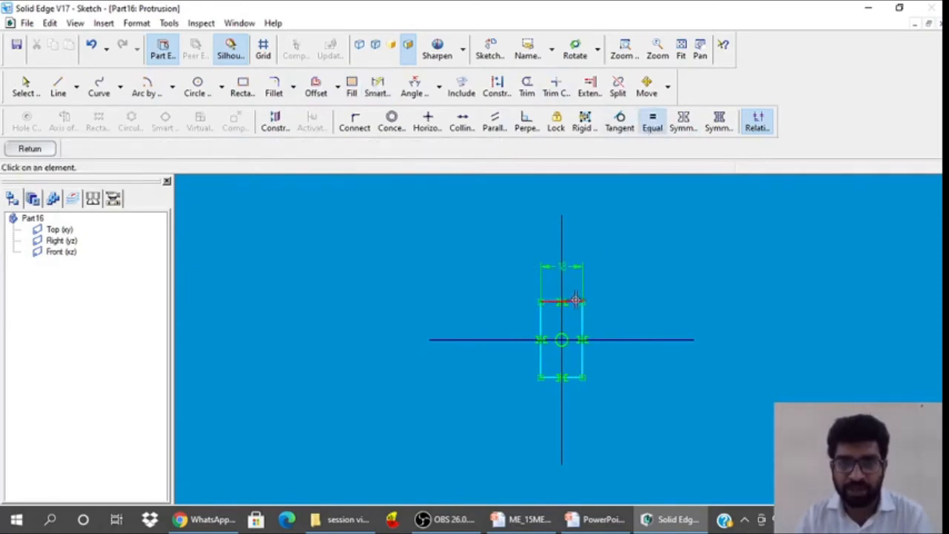
click(576, 300)
click(542, 328)
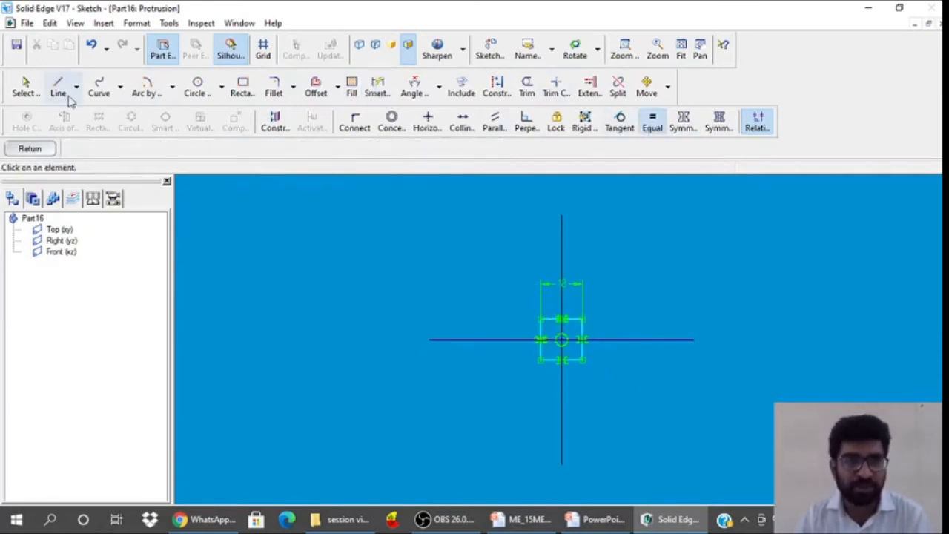
click(25, 87)
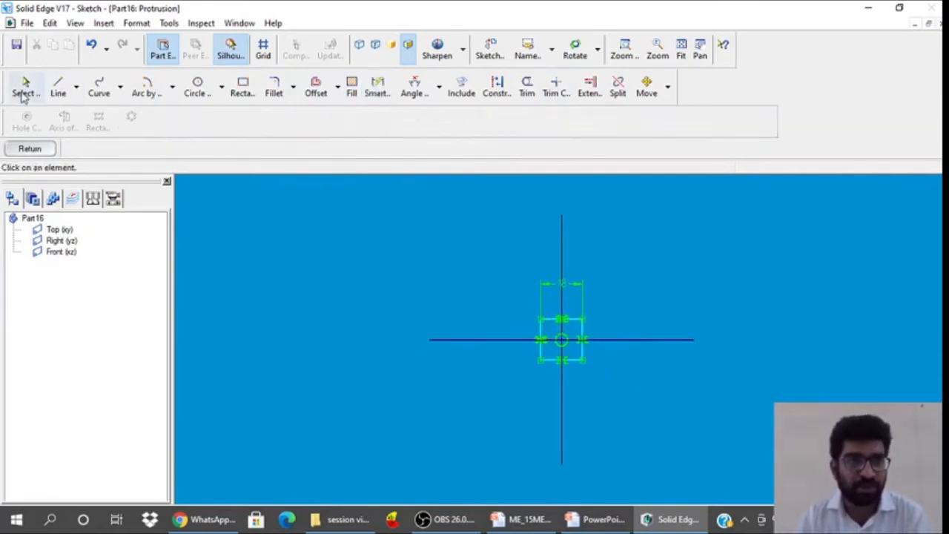
click(45, 152)
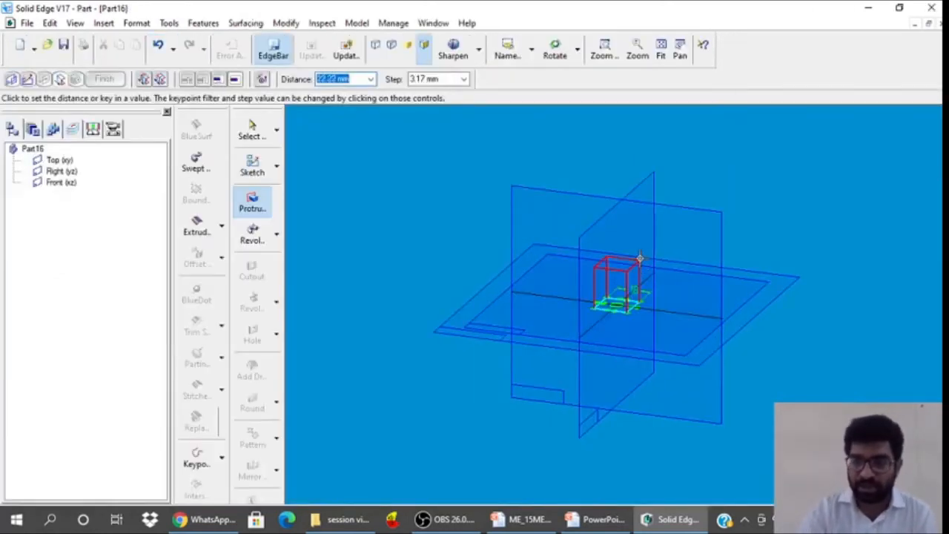
Extrude the square profile upward 6.5 mm to form the bolt head, and finish the protrusion
click(639, 258)
click(636, 278)
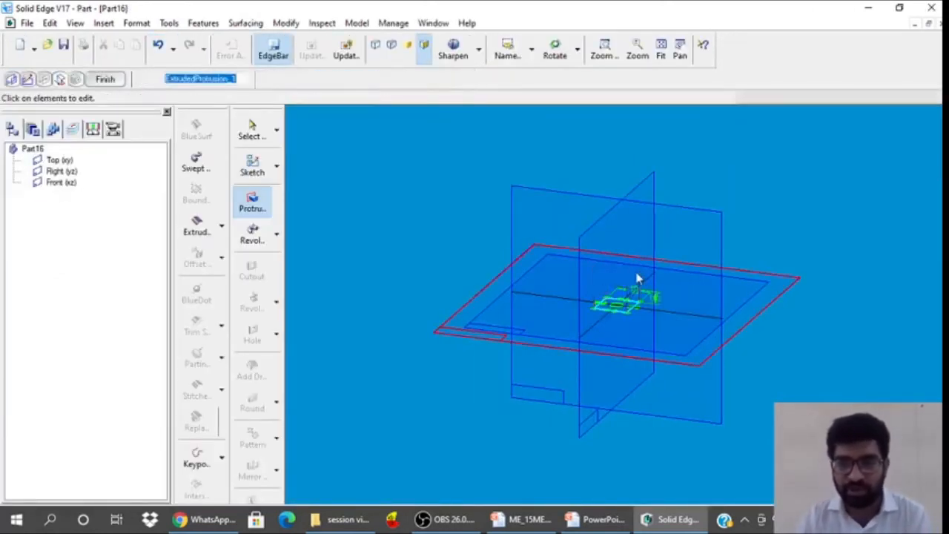
click(104, 79)
click(256, 140)
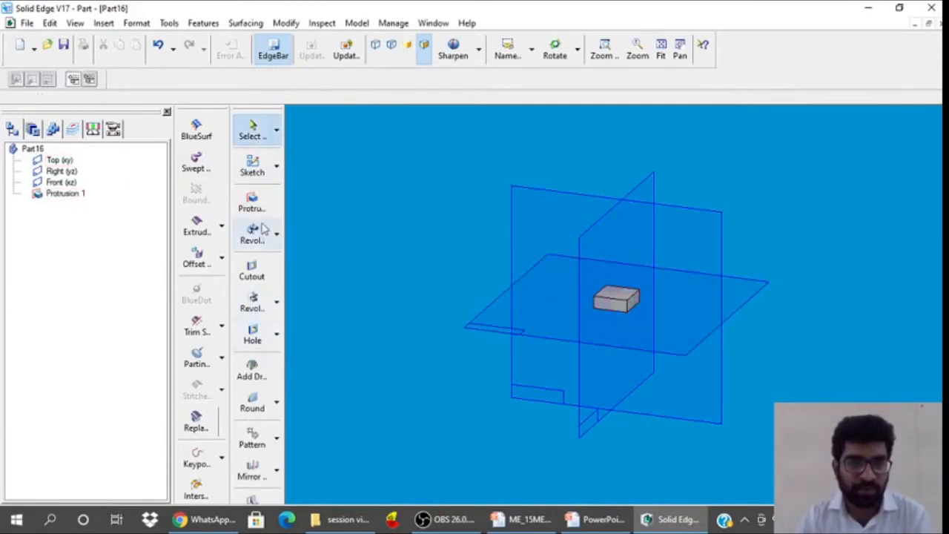
Start a revolved cutout on the front reference plane and sketch a line rising outward from the head's lower right corner
click(275, 302)
click(347, 302)
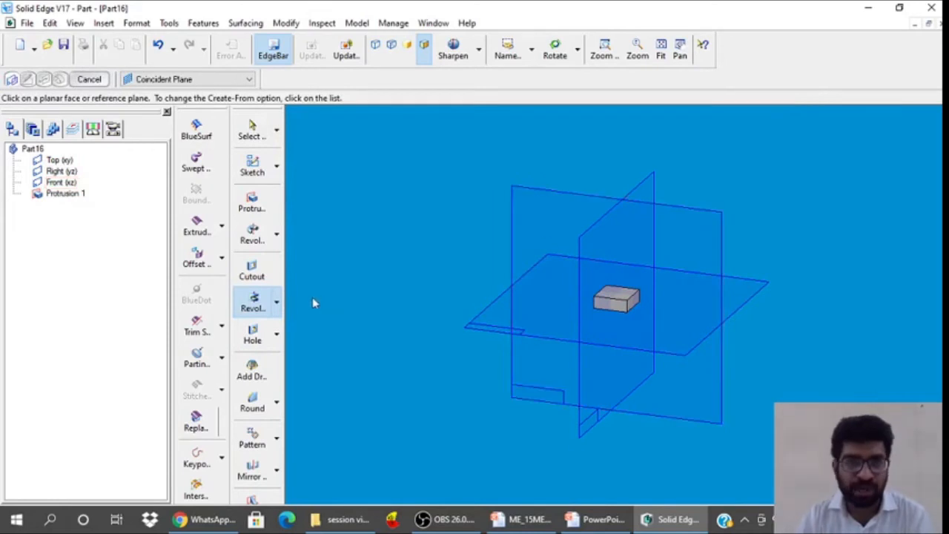
click(675, 211)
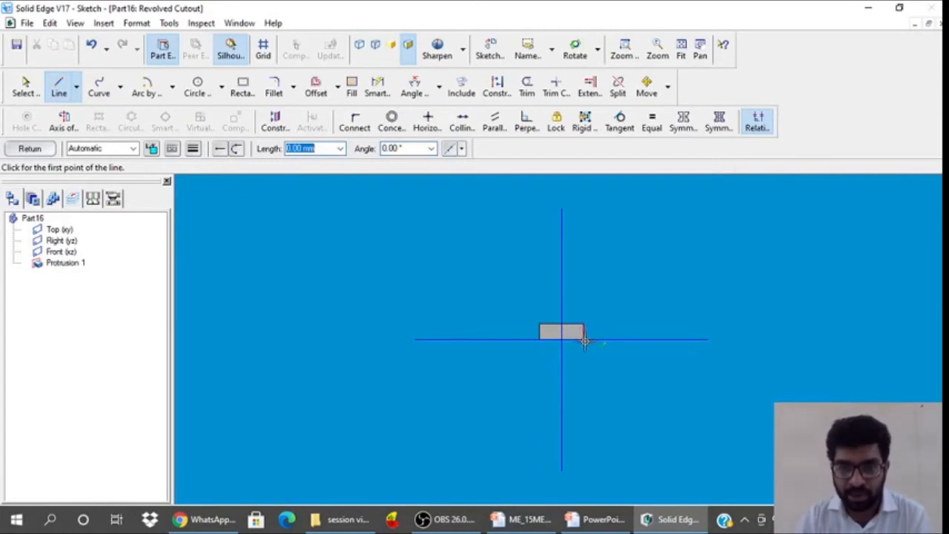
click(585, 339)
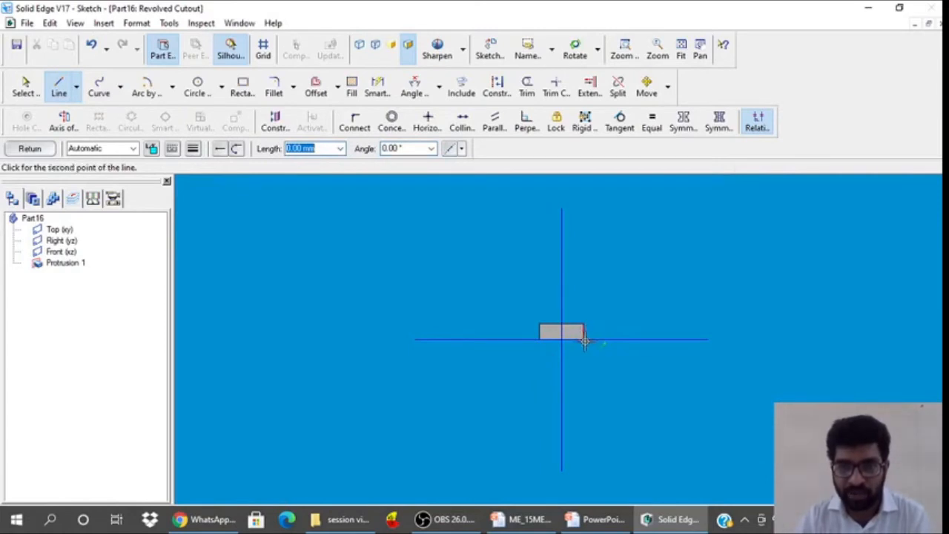
click(695, 312)
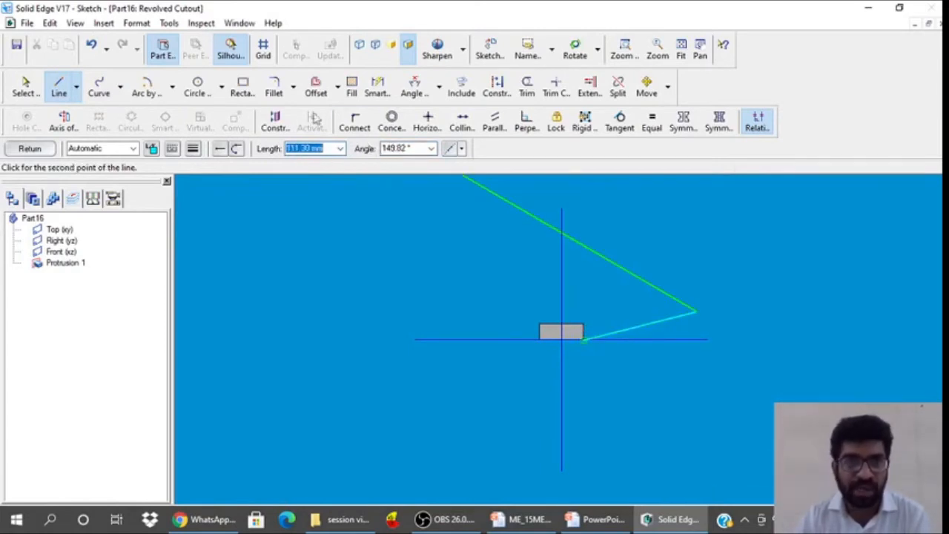
Dimension the angle between the slanted line and the horizontal reference axis and set it to 30°
click(414, 87)
click(642, 339)
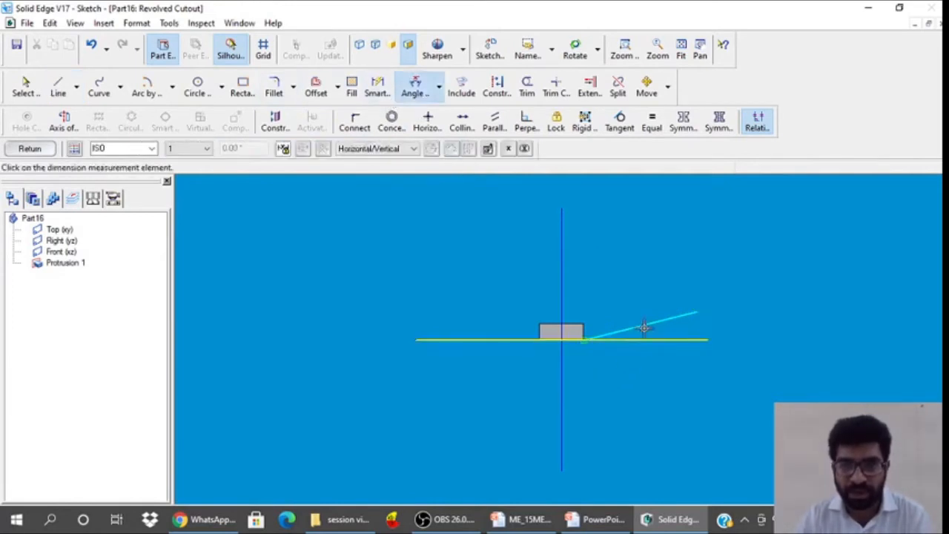
click(656, 322)
click(750, 319)
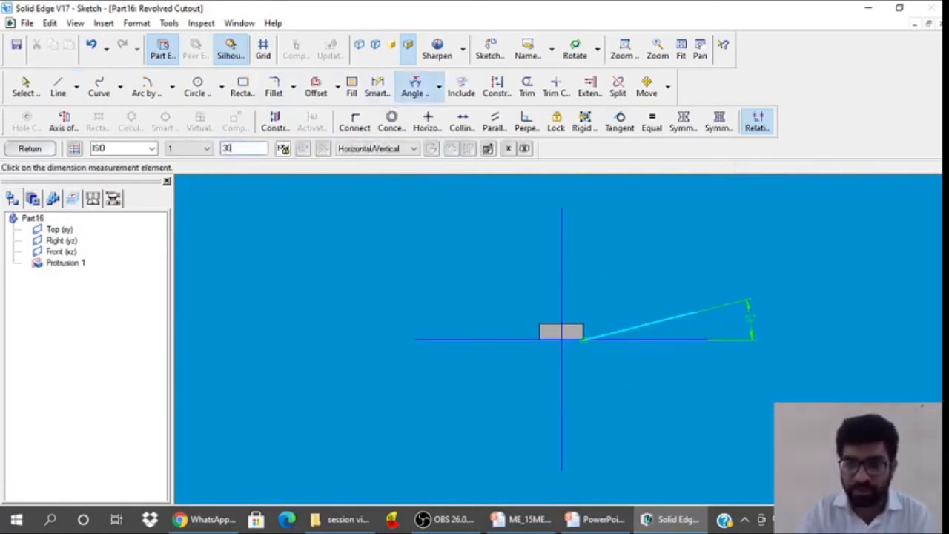
Make the vertical reference axis the cutout's axis of revolution and finish the sketch
click(64, 120)
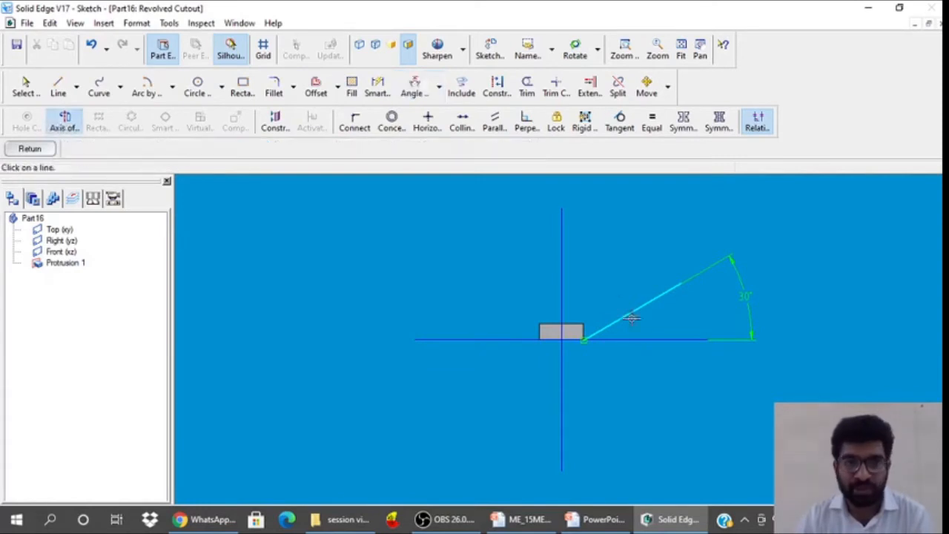
click(561, 298)
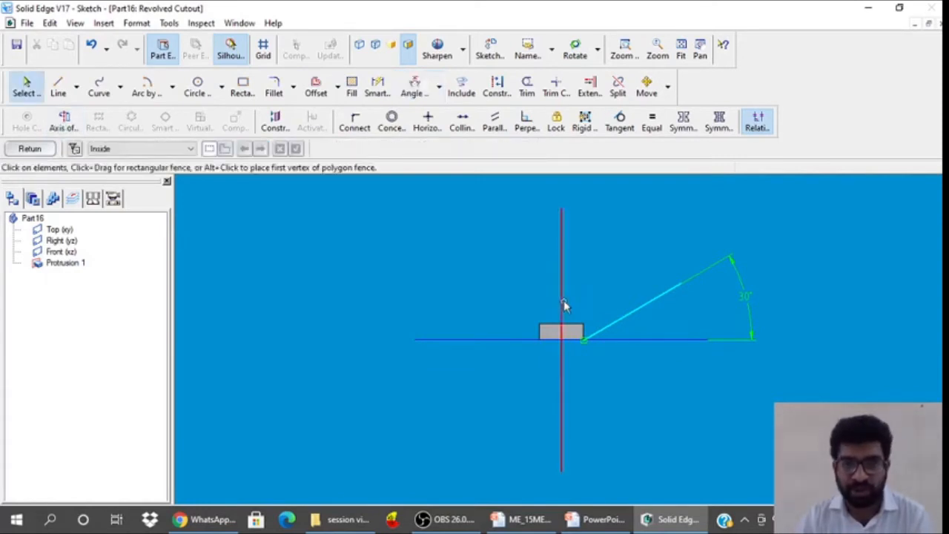
click(30, 149)
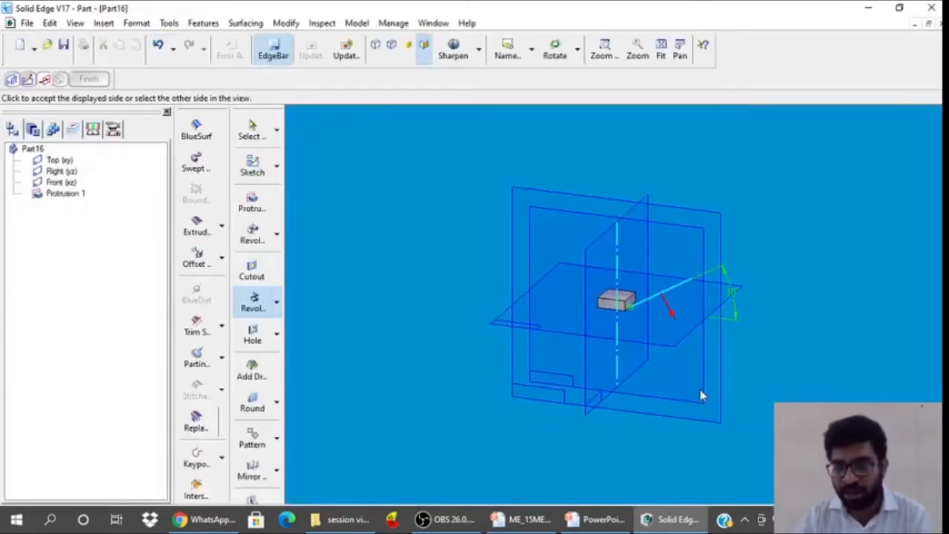
Revolve the cut 360° on the side below the slanted line to chamfer the head's corners, and finish the cutout
click(701, 396)
text(360)
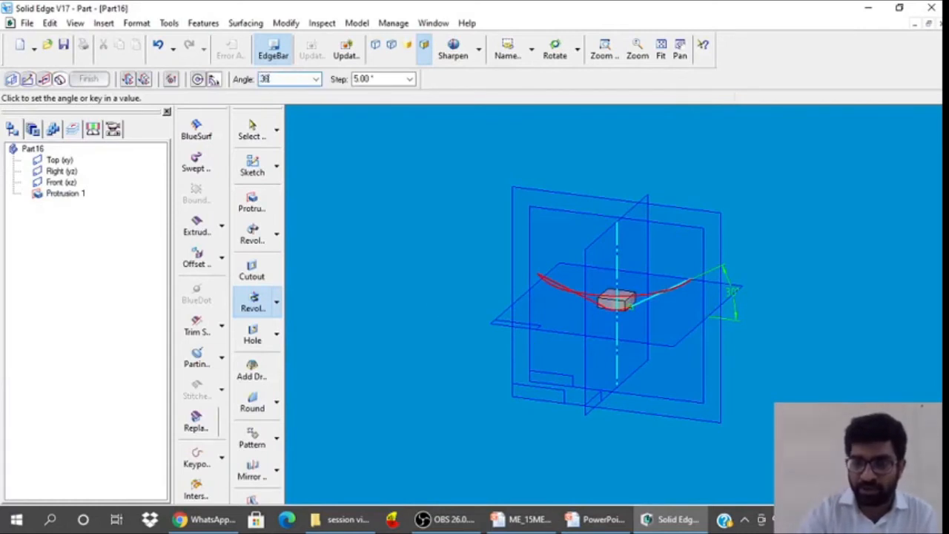
key(Return)
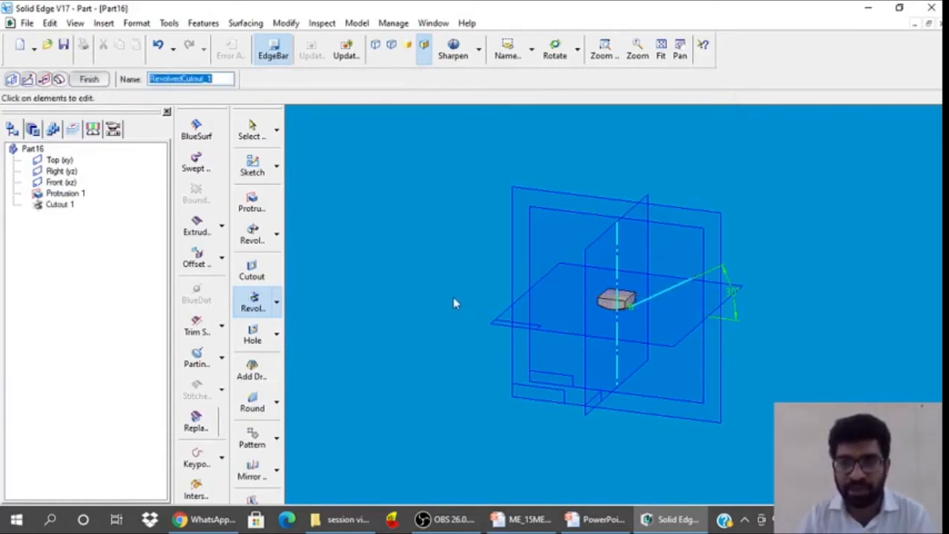
click(91, 79)
click(252, 131)
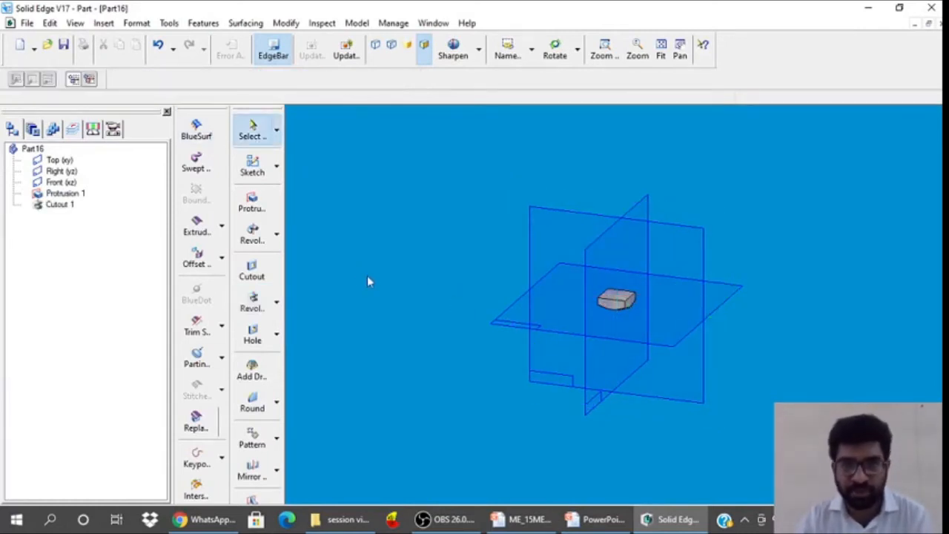
Start a protrusion on the head's flat square face and sketch a circle about 8.2 mm in diameter at its centre
middle_drag(379, 226, 375, 206)
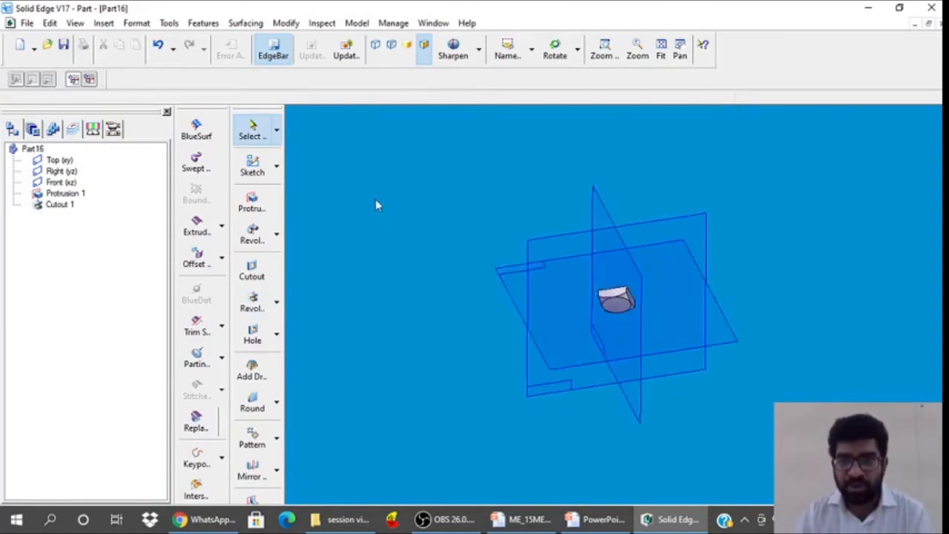
click(603, 50)
drag(593, 275, 653, 349)
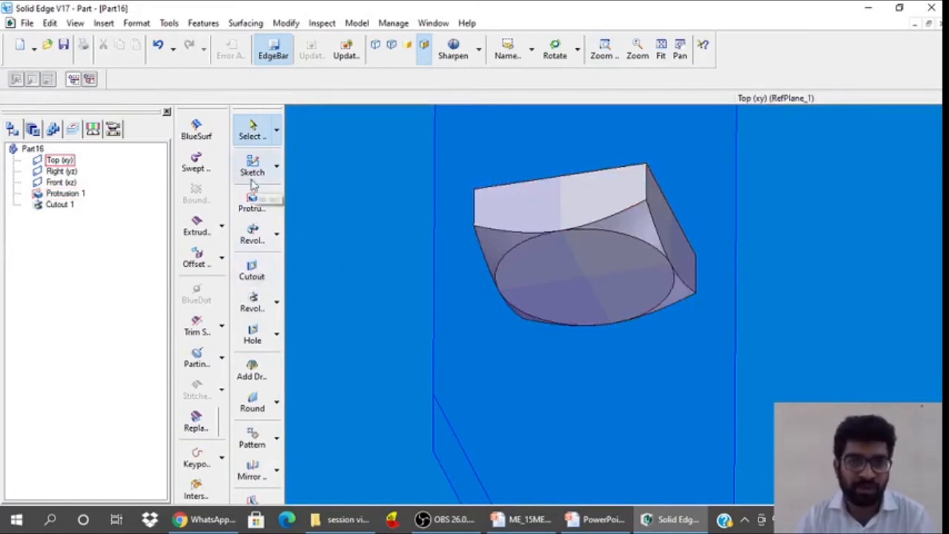
click(252, 202)
middle_drag(349, 356, 353, 378)
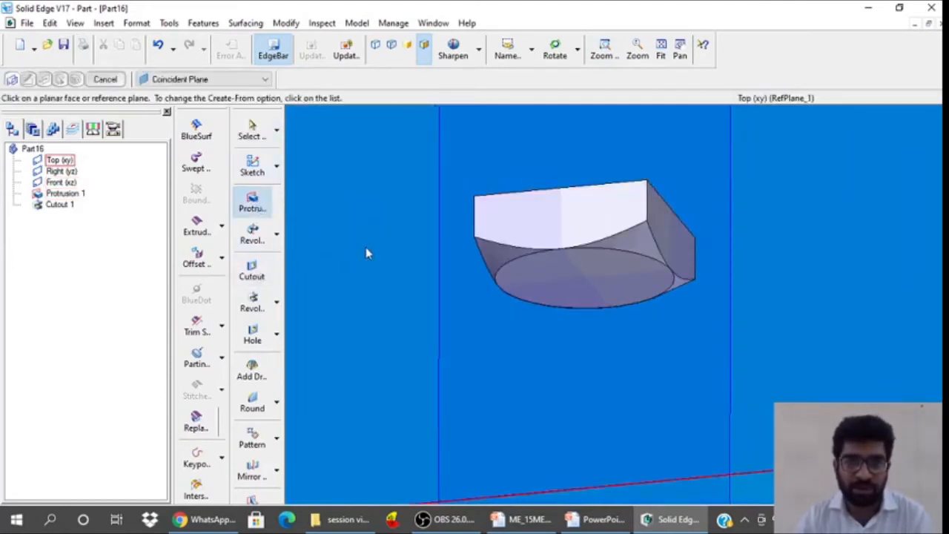
middle_drag(366, 250, 360, 353)
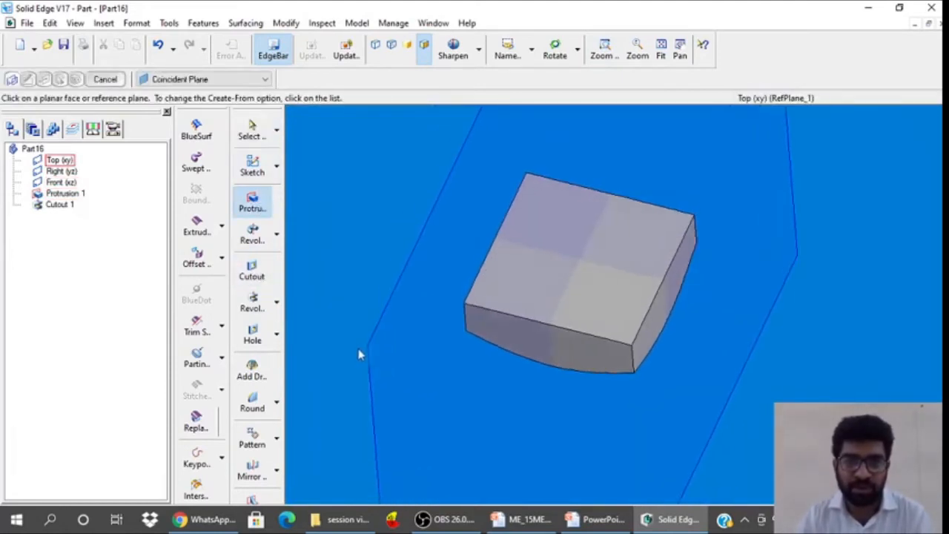
click(561, 296)
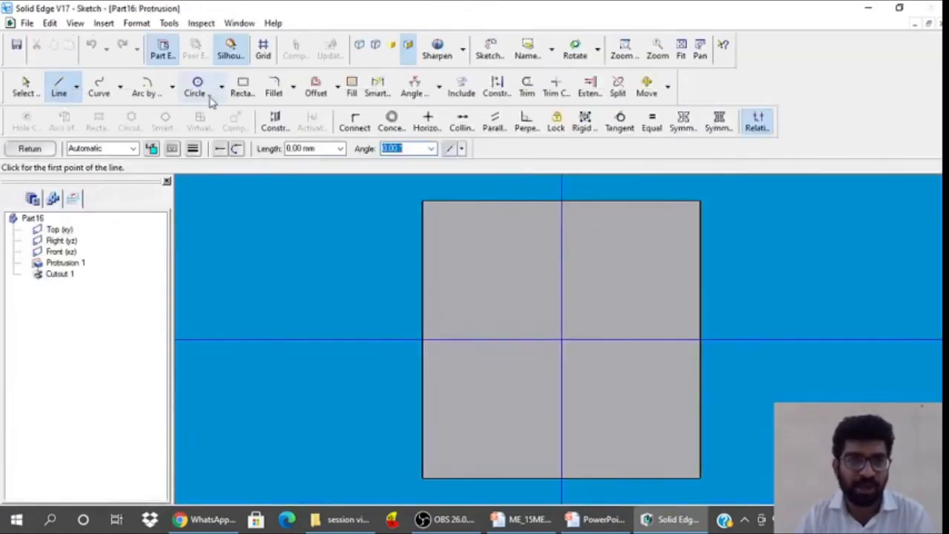
click(561, 339)
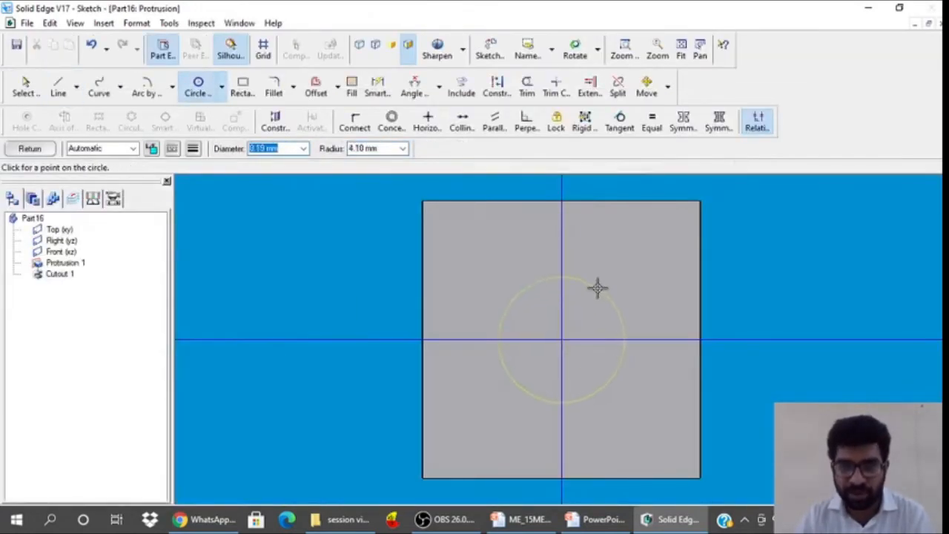
click(597, 287)
Dimension the circle's diameter, set it to 10 mm, and finish the profile sketch
click(377, 86)
click(524, 286)
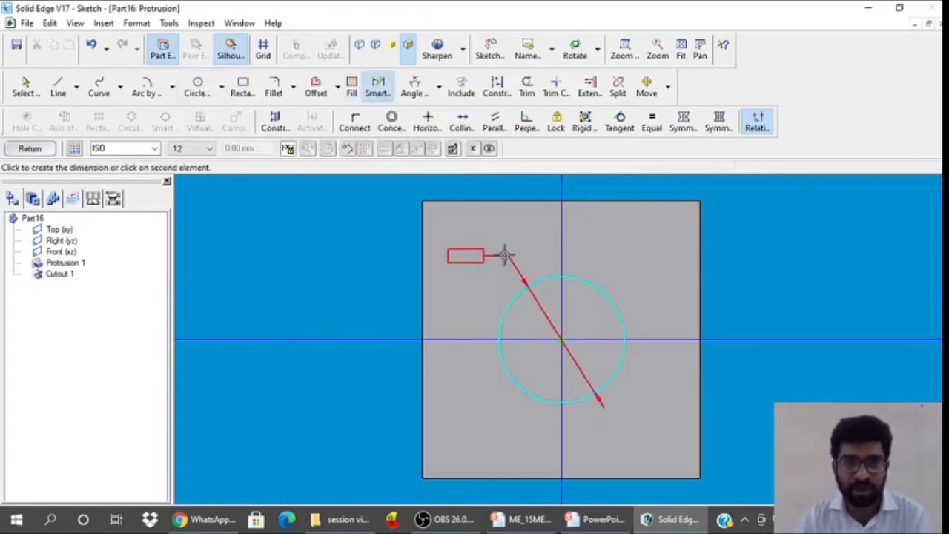
click(504, 254)
text(10)
key(Return)
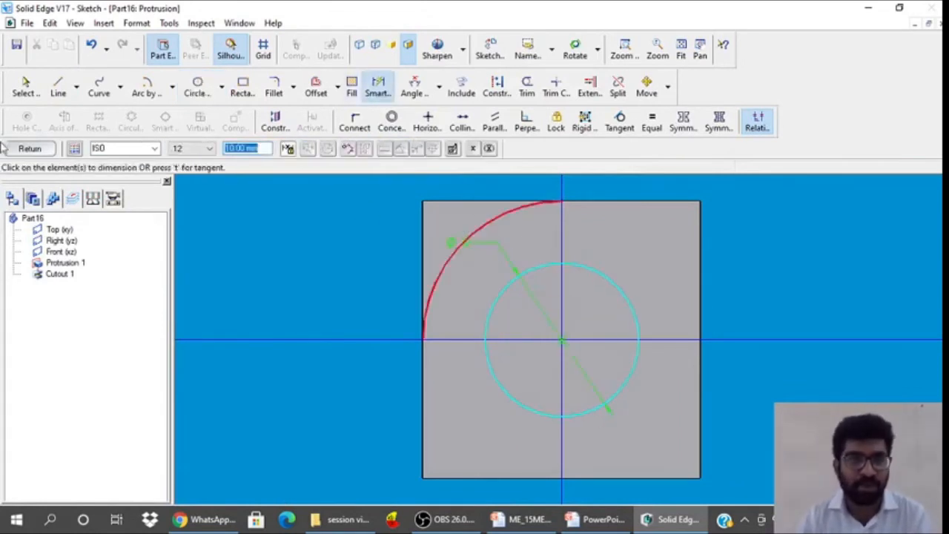
click(25, 86)
click(30, 148)
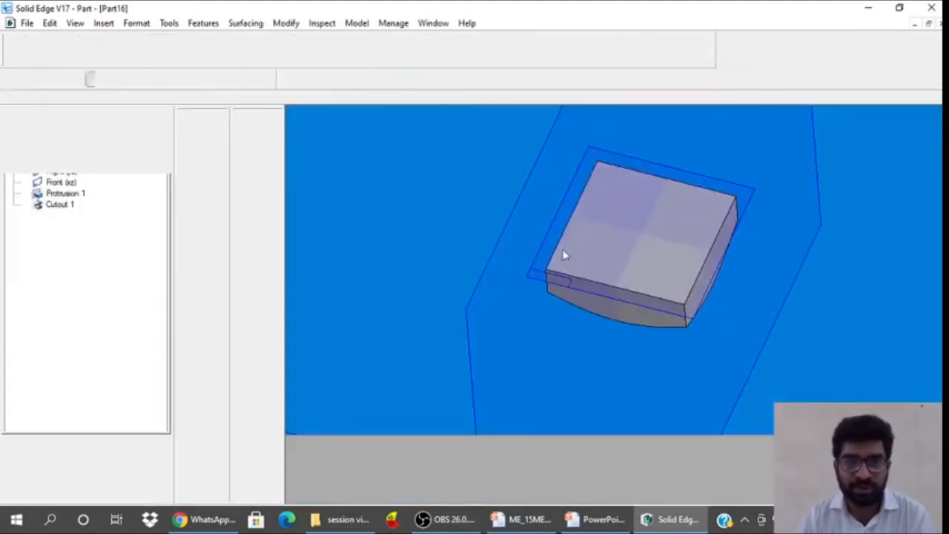
Extrude the circle 75 mm away from the head to form the bolt shank, and finish the protrusion
click(660, 50)
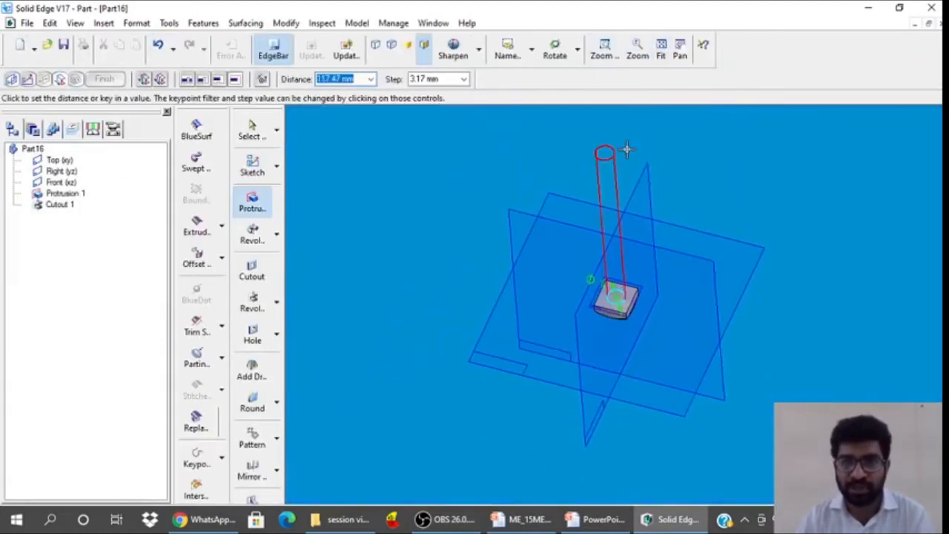
text(75)
key(Return)
click(626, 152)
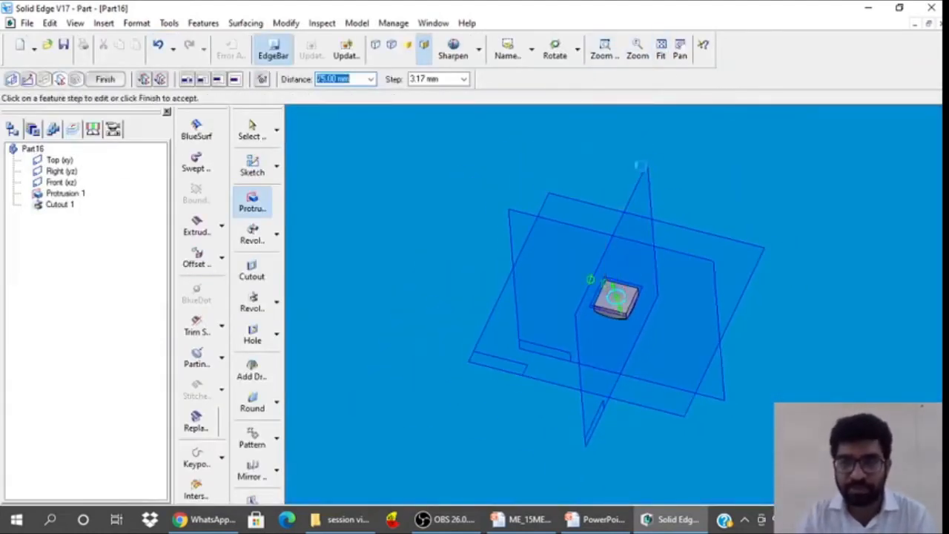
click(106, 79)
click(111, 80)
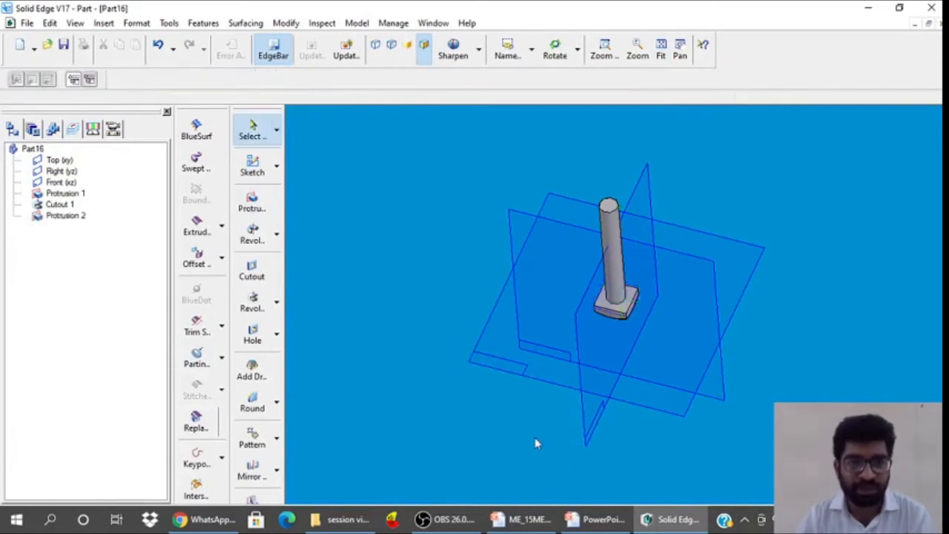
Consult the M10 bolt drawing in PowerPoint, return to Solid Edge, and start a straight thread on the shank from its free end
click(579, 521)
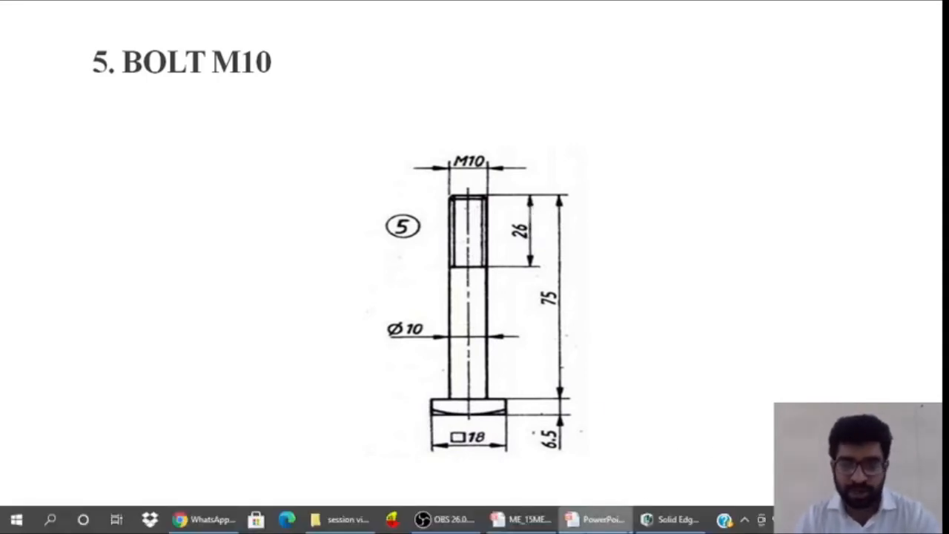
click(671, 522)
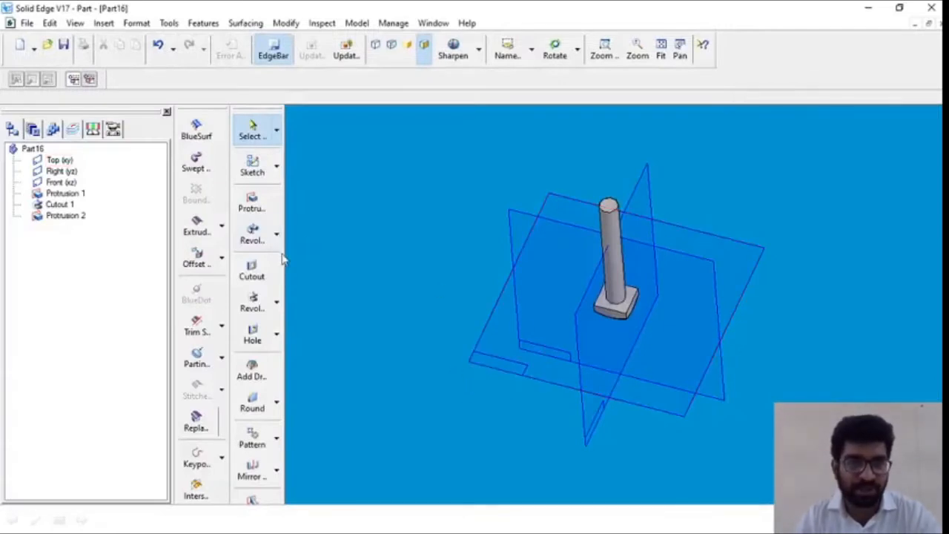
click(275, 335)
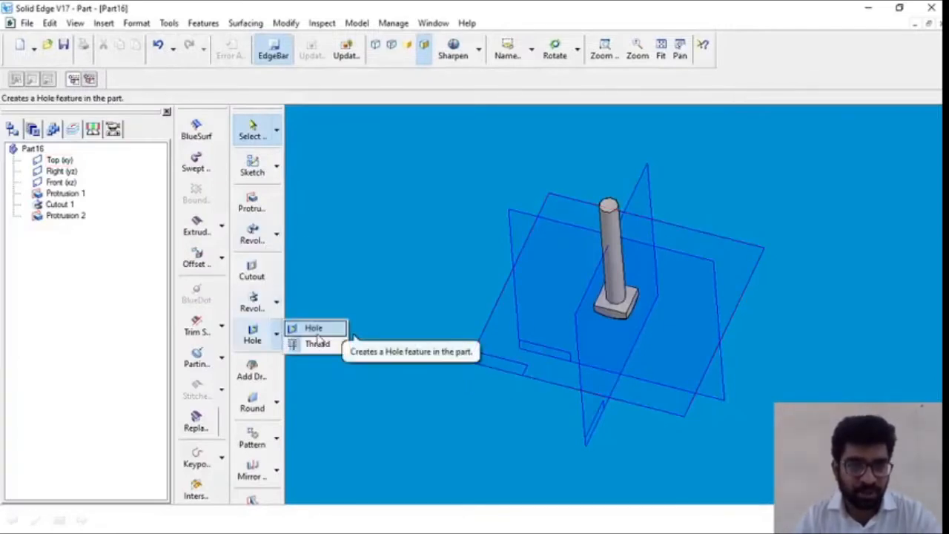
click(318, 344)
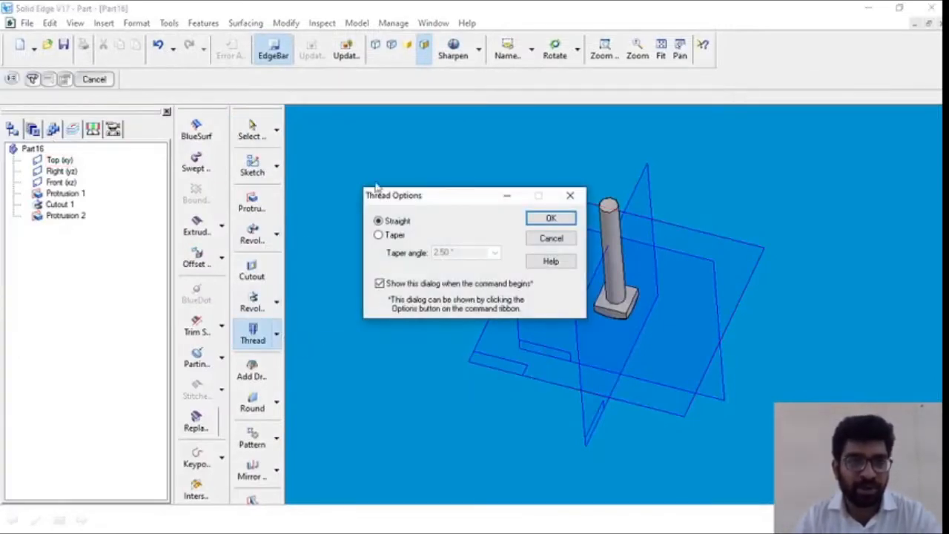
click(547, 220)
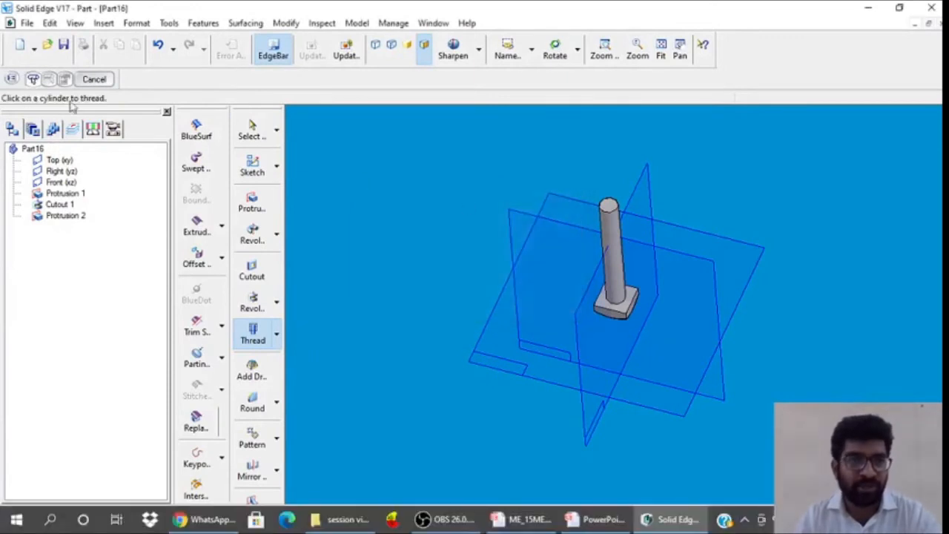
click(613, 248)
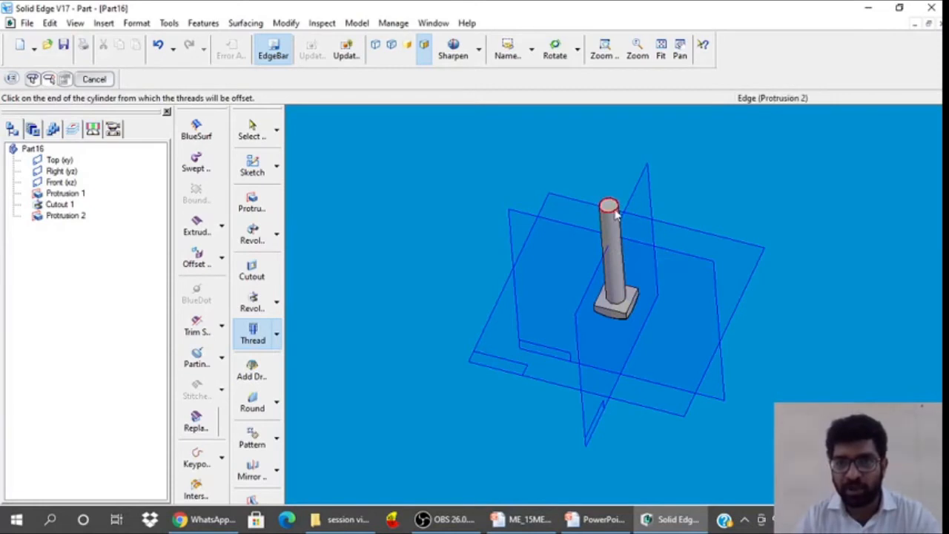
click(615, 213)
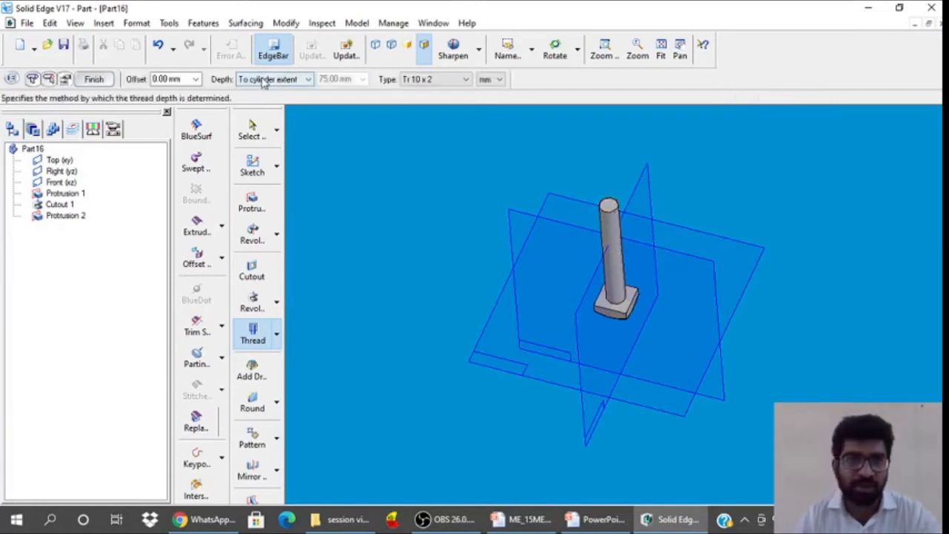
Set the shank thread's depth to a finite value of 26 mm
click(289, 79)
click(267, 99)
click(352, 82)
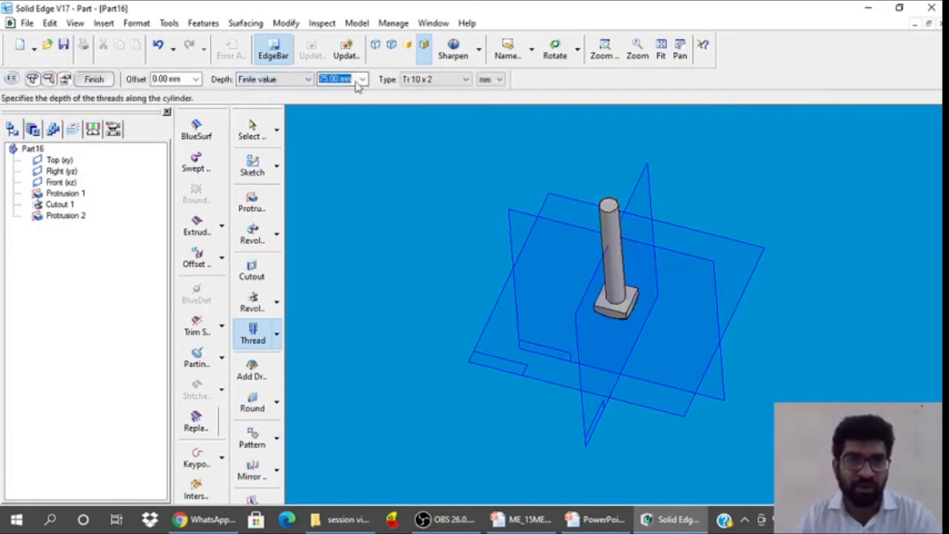
text(26)
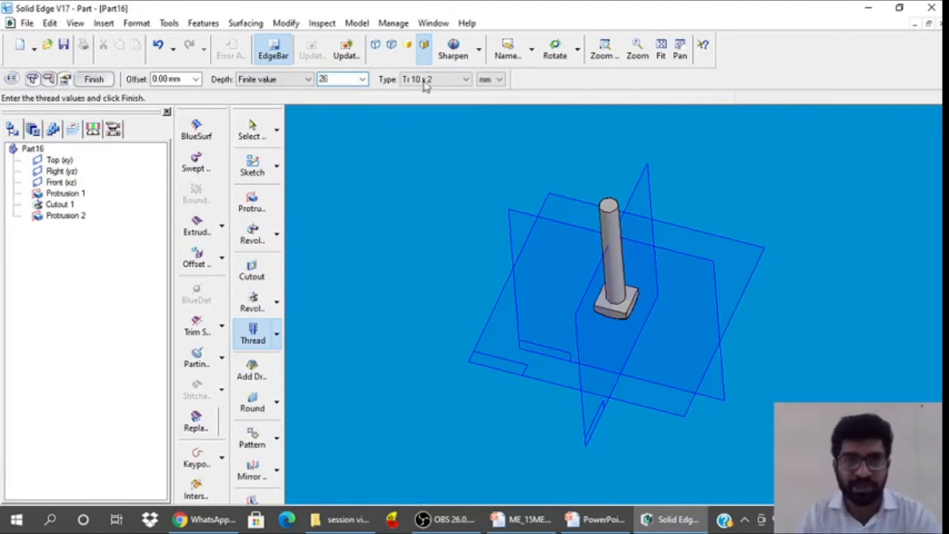
Set the shank thread's type to M10 and finish the thread feature
click(430, 80)
click(445, 124)
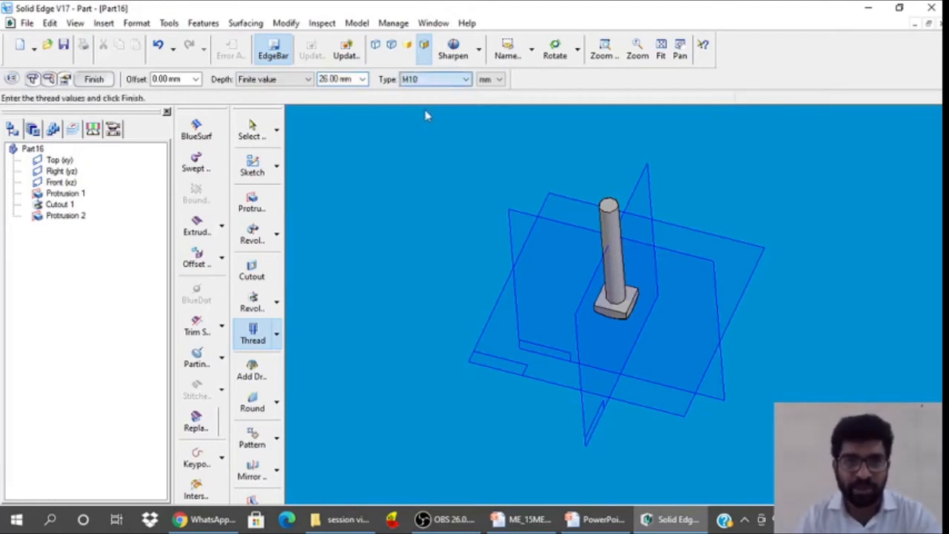
click(96, 81)
click(97, 81)
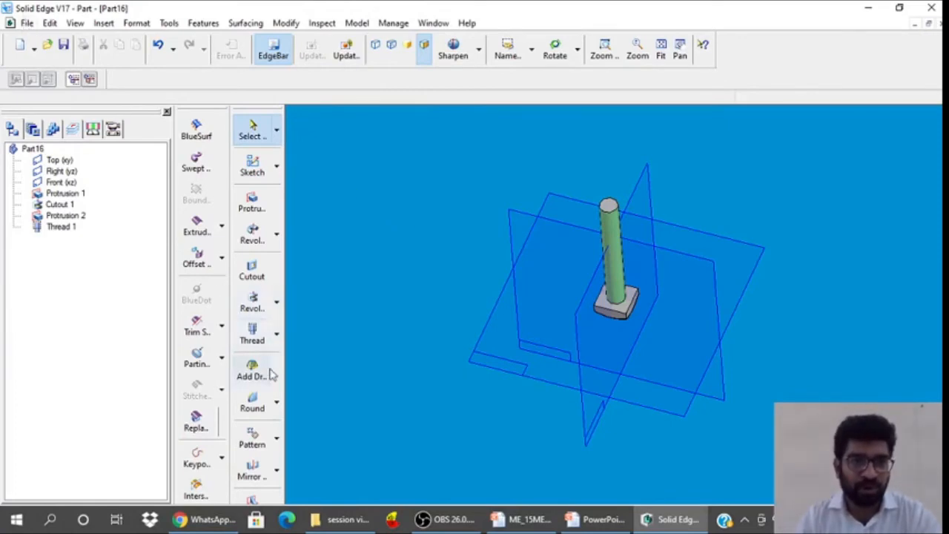
Save the bolt part as BOLT M10 in the PLUMMER BLOCK folder and close it
click(26, 23)
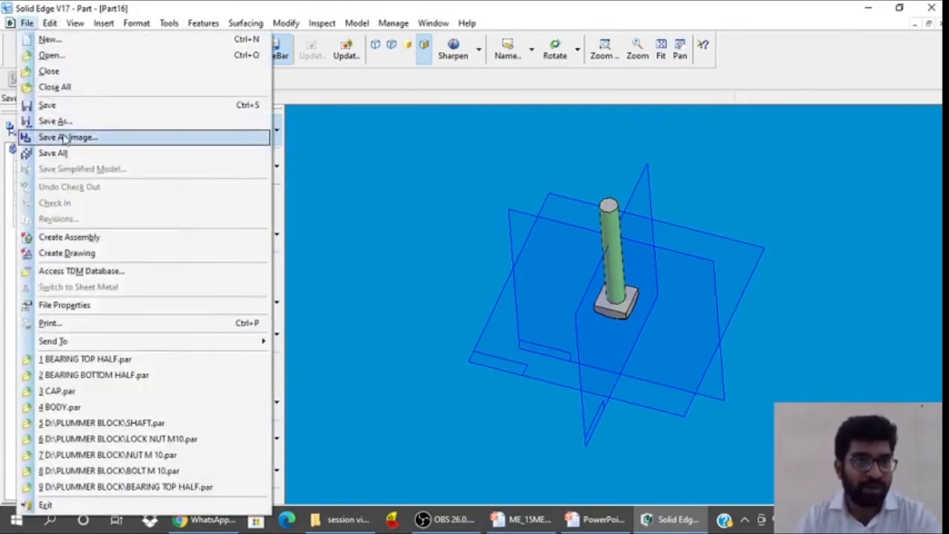
click(67, 121)
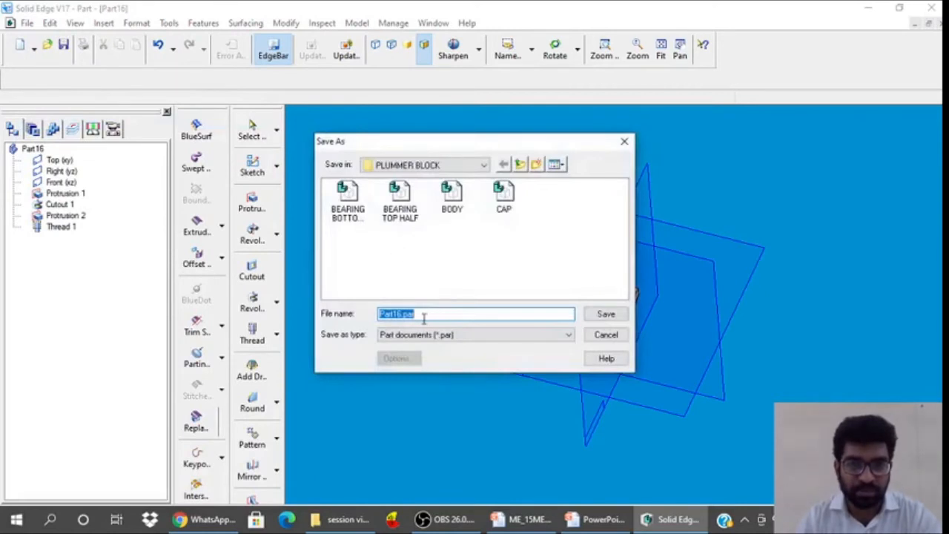
text(BOLT M10)
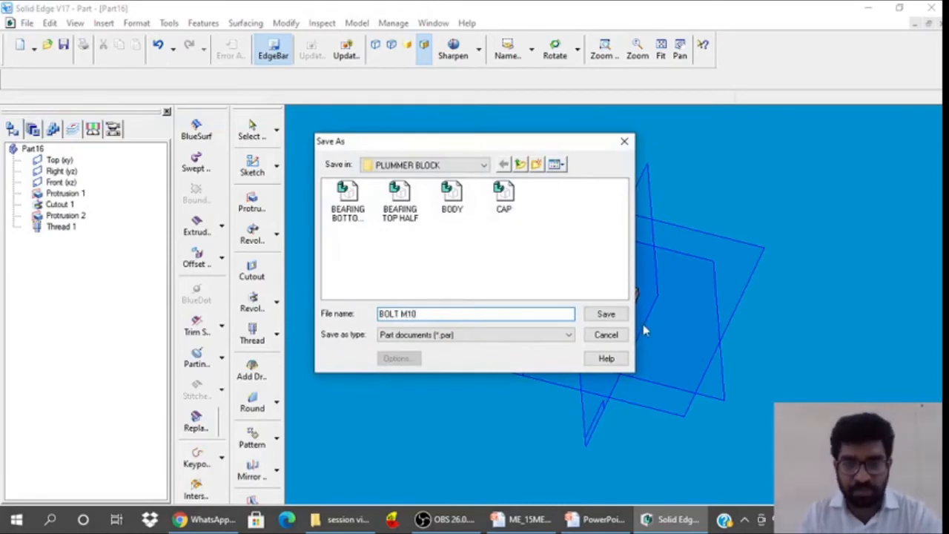
click(605, 313)
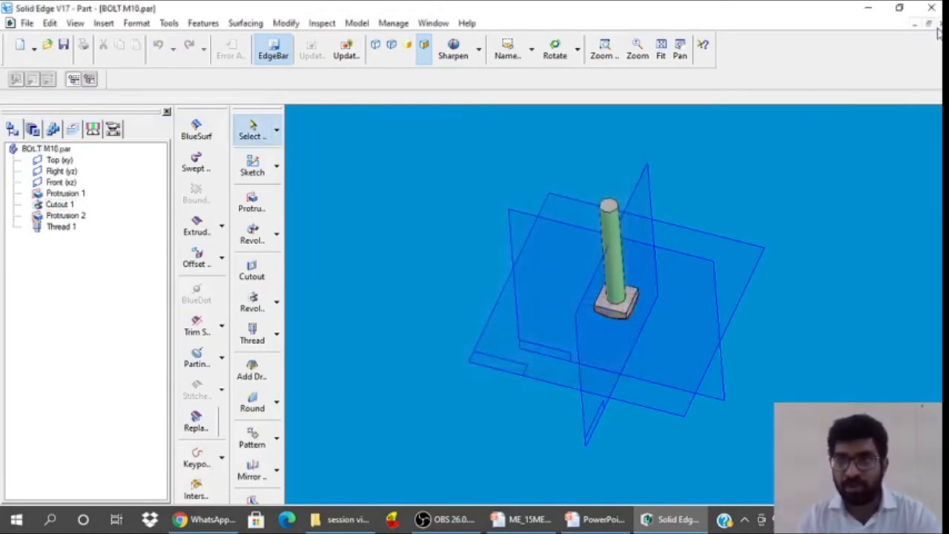
click(938, 28)
Switch to PowerPoint, consult the NUT M 10 drawing on the next slide, and return to Solid Edge
key(alt+Tab)
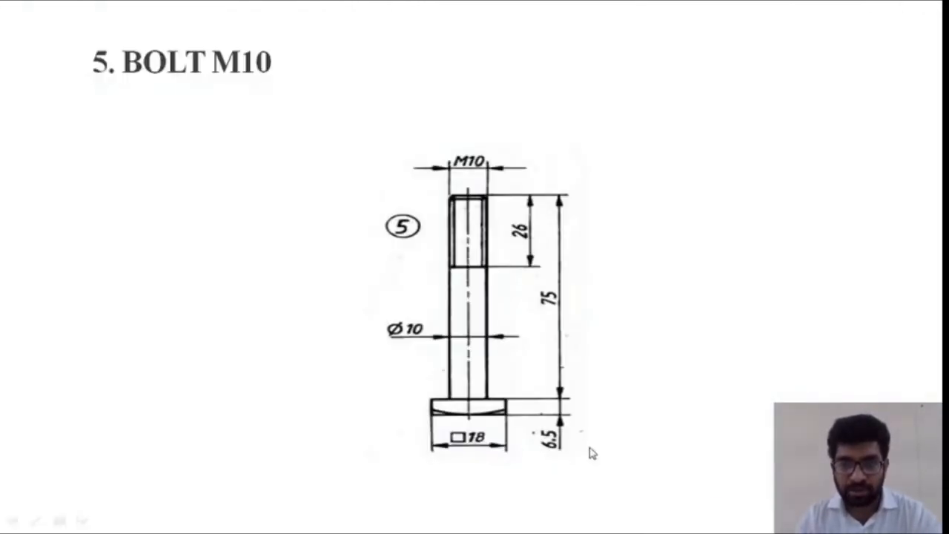
key(Right)
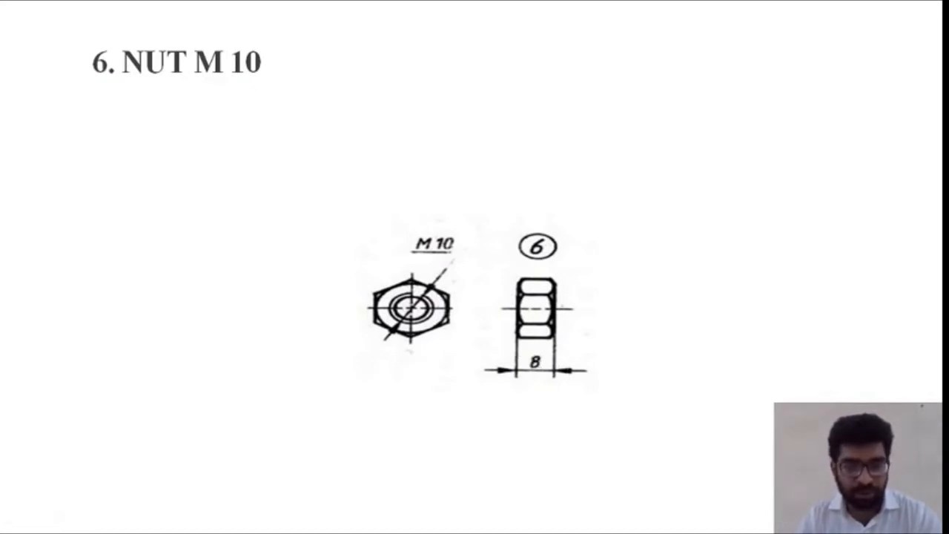
key(super)
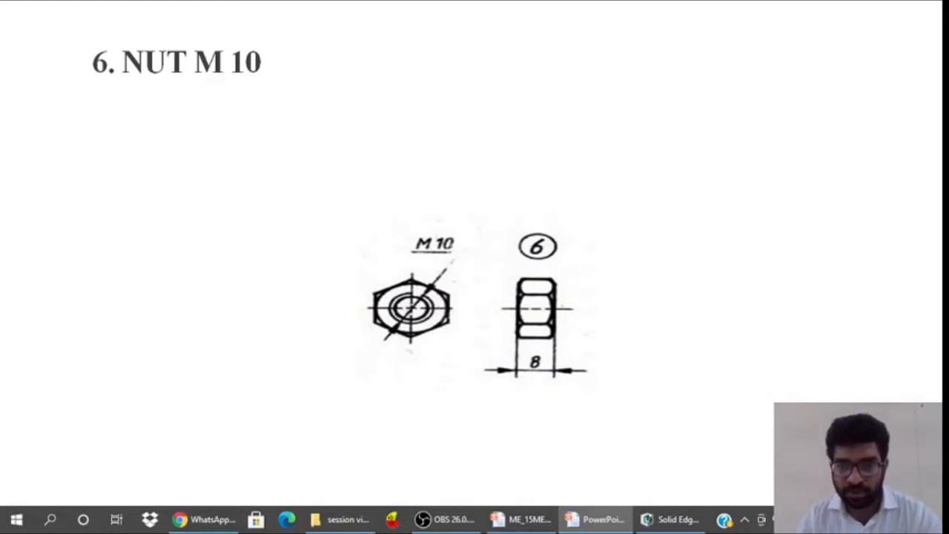
click(682, 523)
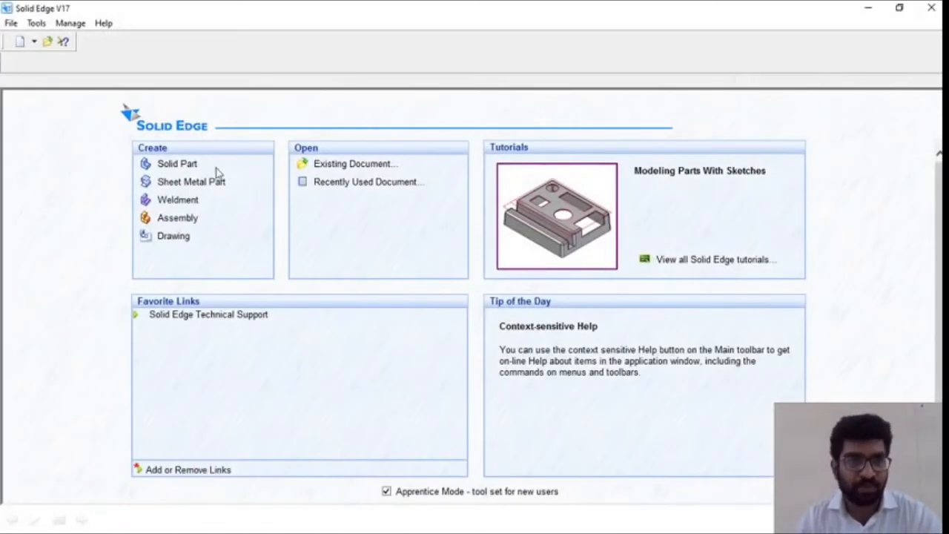
Create a new solid part and start a protrusion with its profile sketch on the Top (xy) plane
click(177, 164)
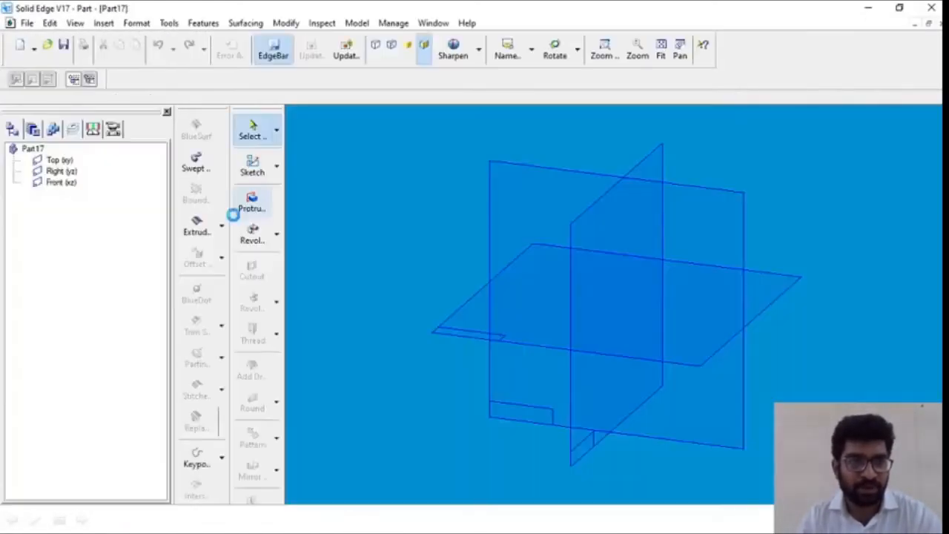
click(252, 207)
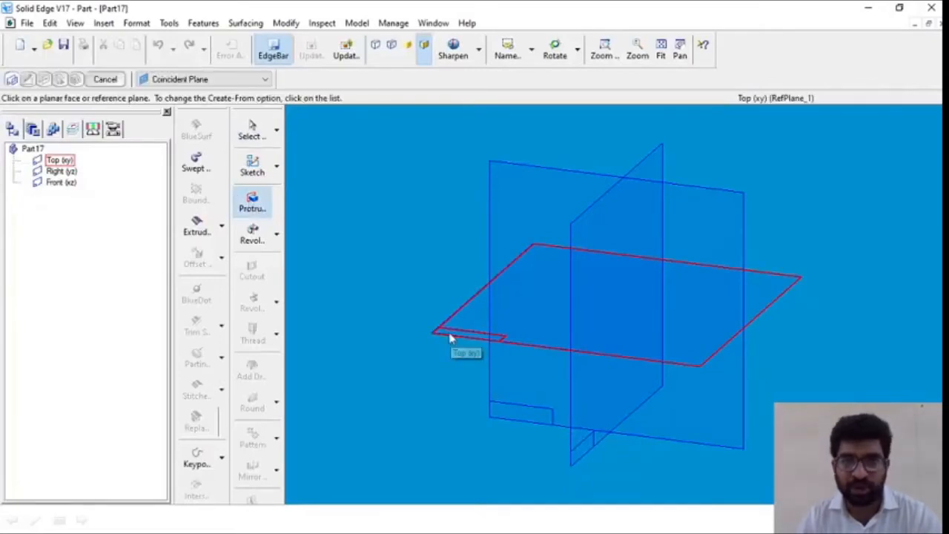
click(449, 335)
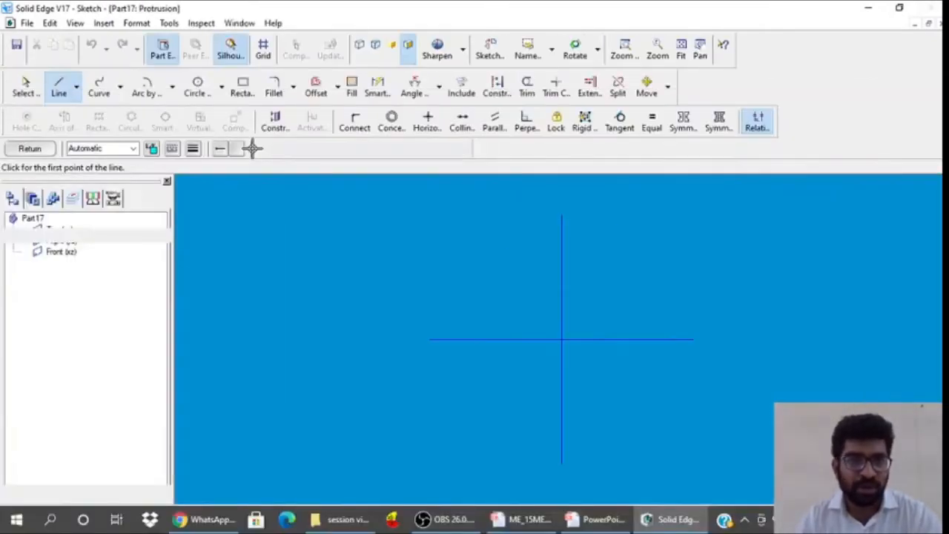
Sketch a closed six-sided outline around the origin with lines, with two vertices on the vertical reference axis and two vertical sides
click(48, 87)
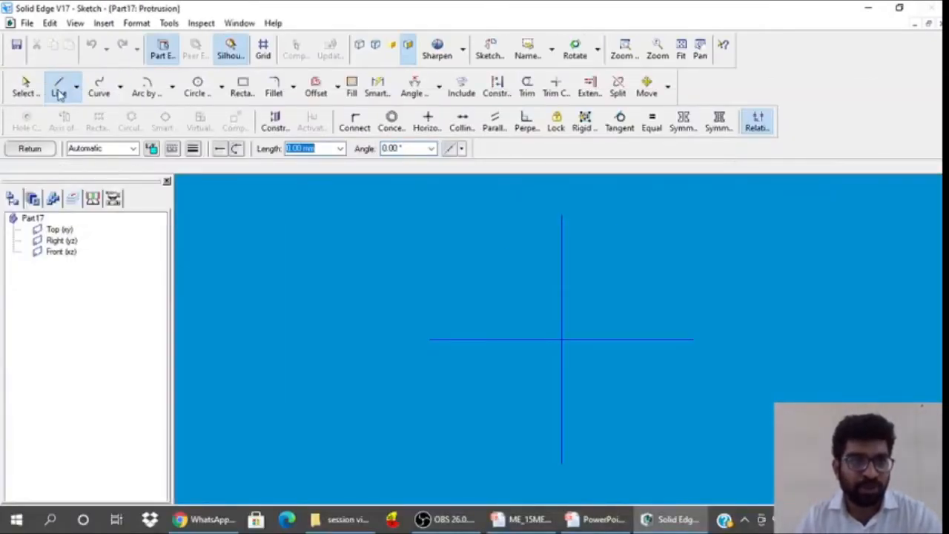
click(521, 319)
click(562, 297)
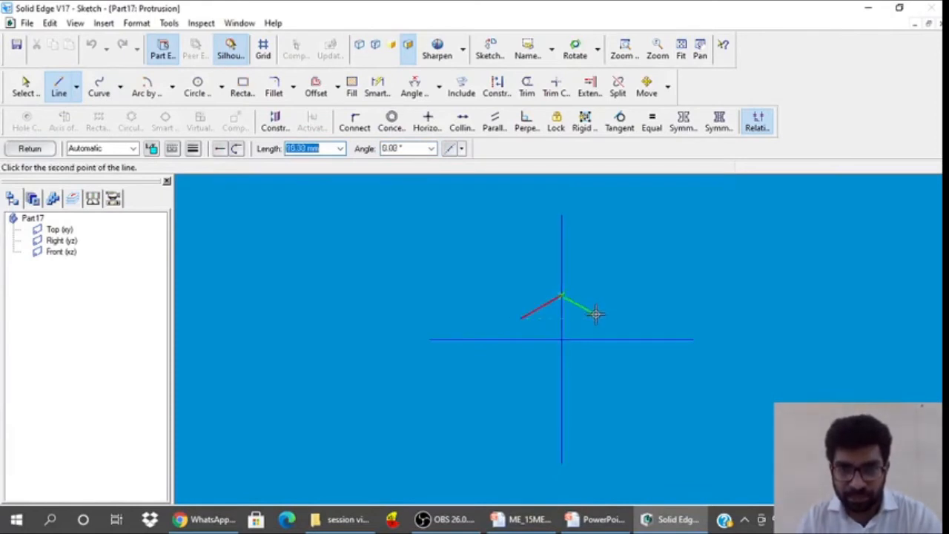
click(597, 318)
click(598, 361)
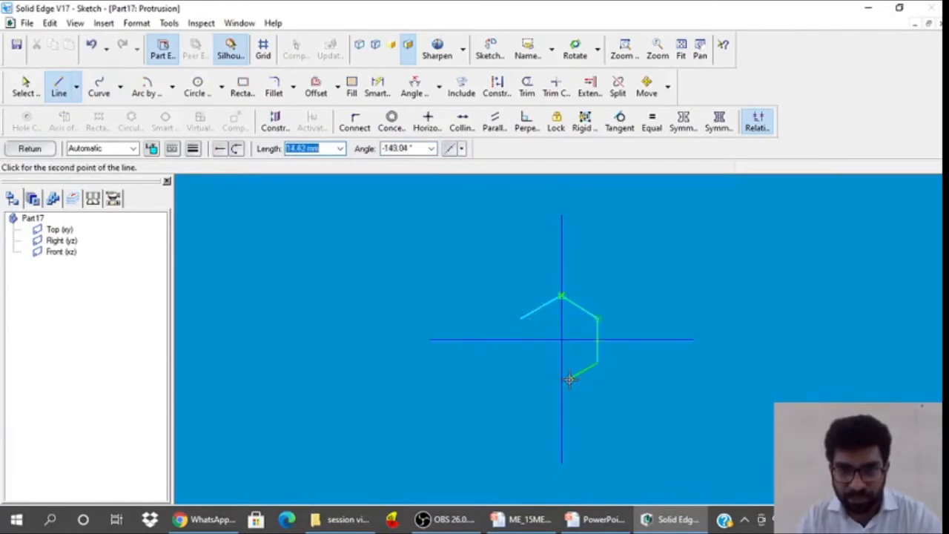
click(562, 383)
click(522, 360)
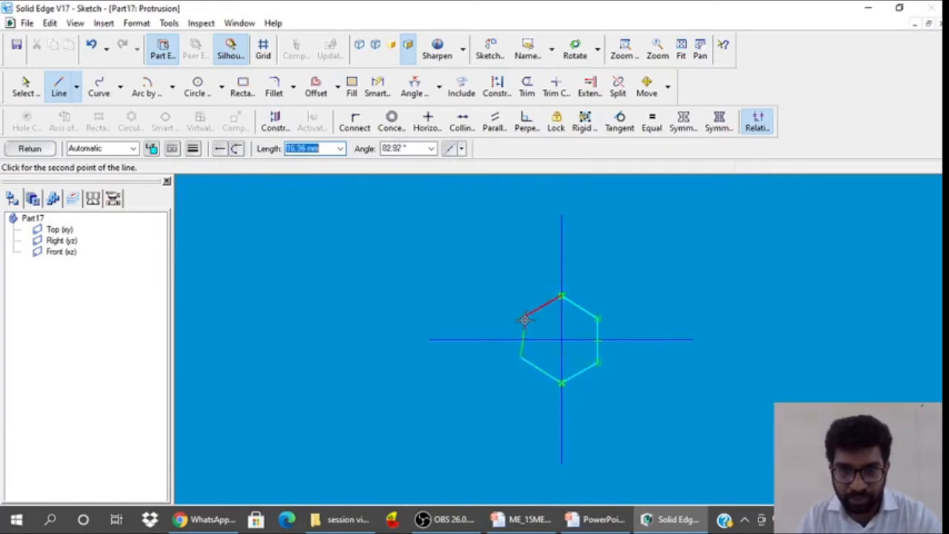
click(521, 319)
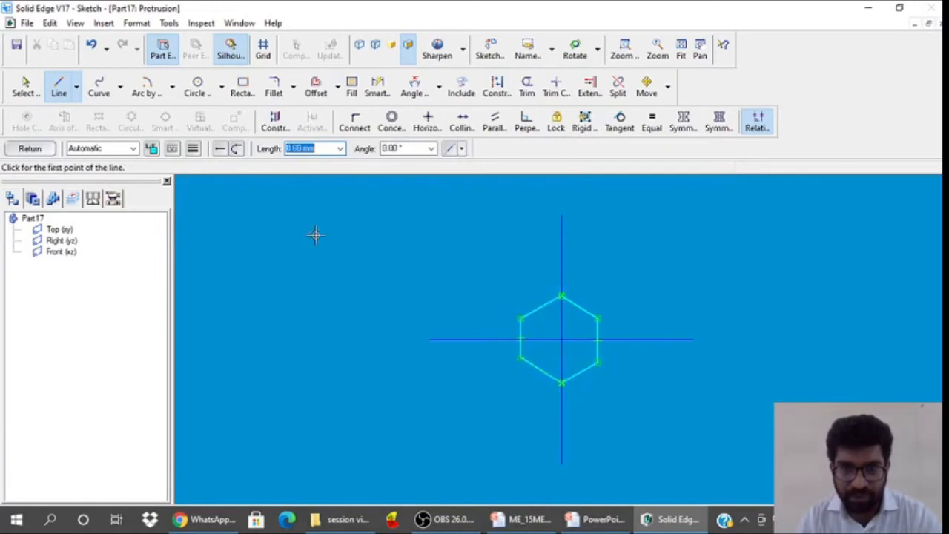
Apply Equal relations between neighbouring sides of the six-sided outline so that all six sides share one length
click(26, 92)
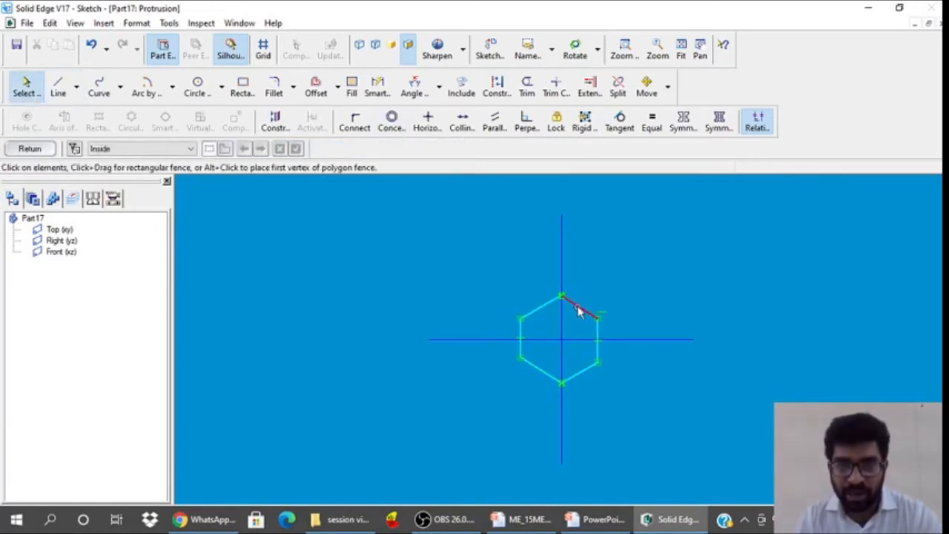
click(661, 128)
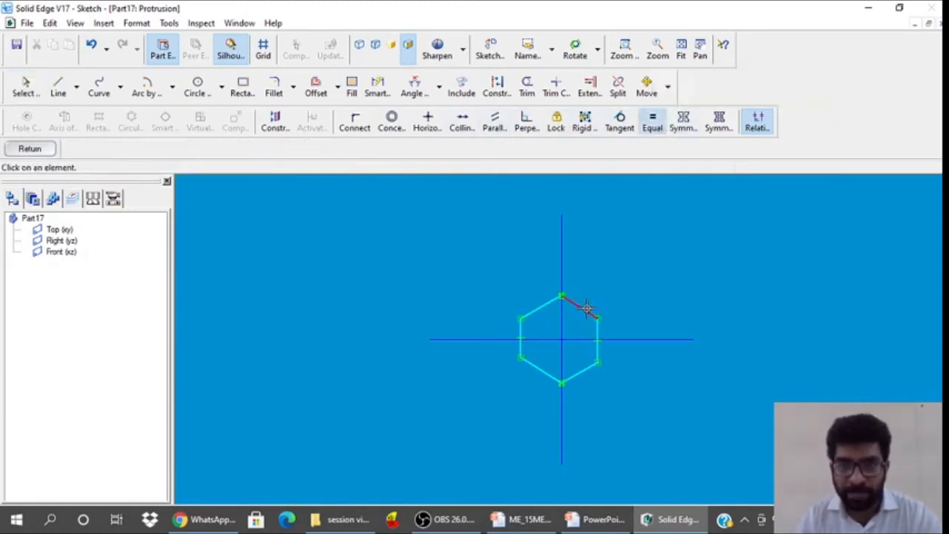
click(587, 309)
click(600, 334)
click(599, 339)
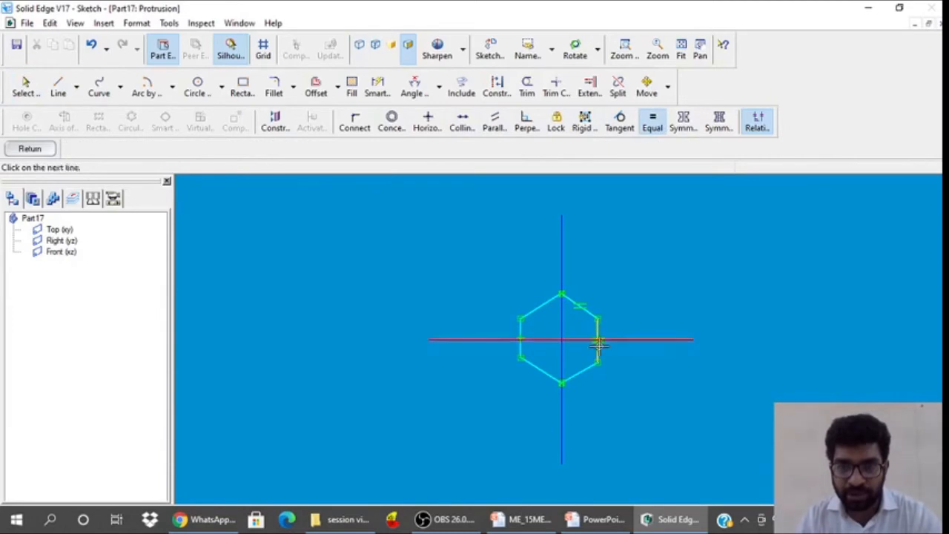
click(578, 370)
click(540, 370)
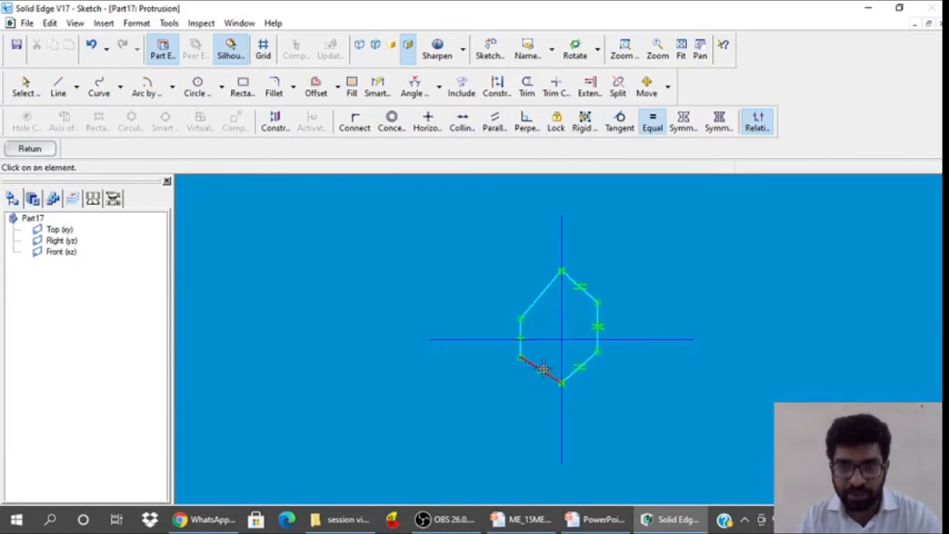
click(527, 359)
click(521, 345)
click(540, 294)
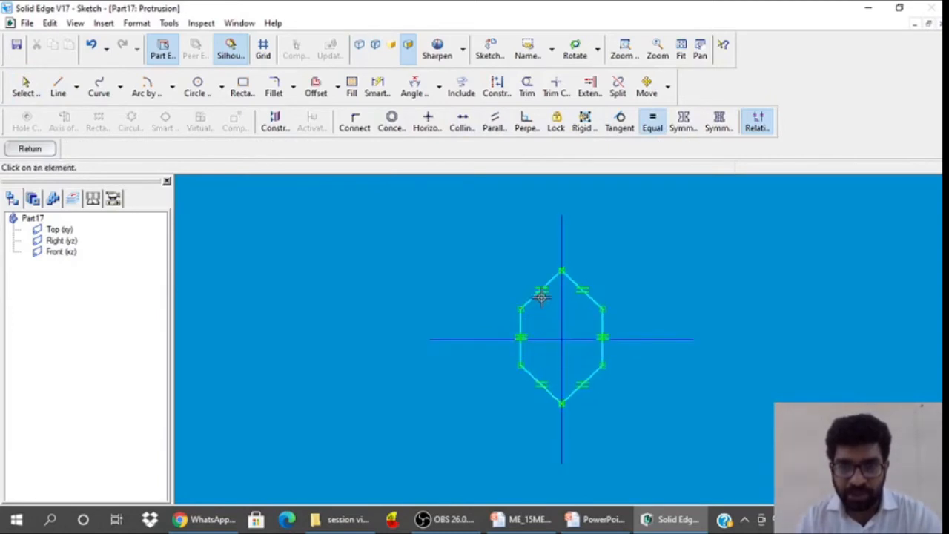
click(24, 83)
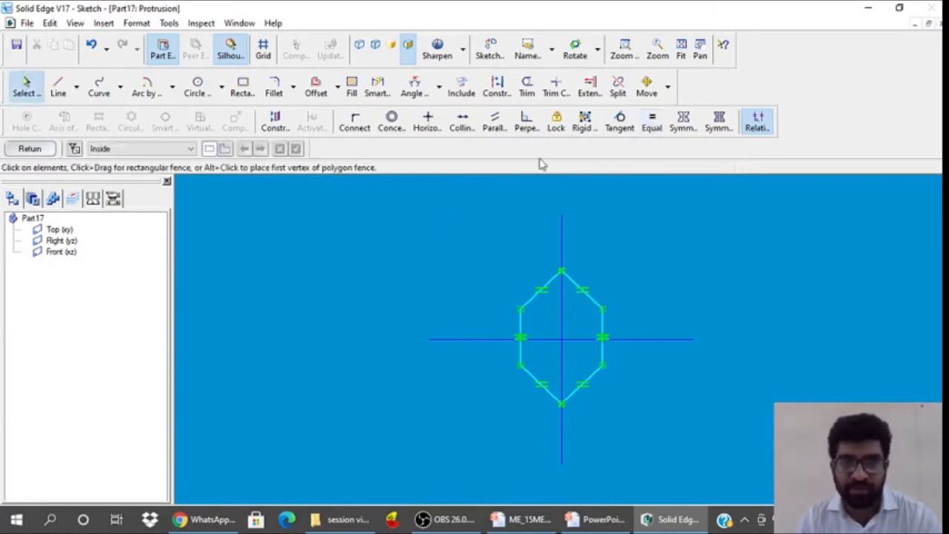
Dimension the angle between the two sides meeting at the hexagon's upper vertex and set it to 120°
click(438, 87)
click(454, 130)
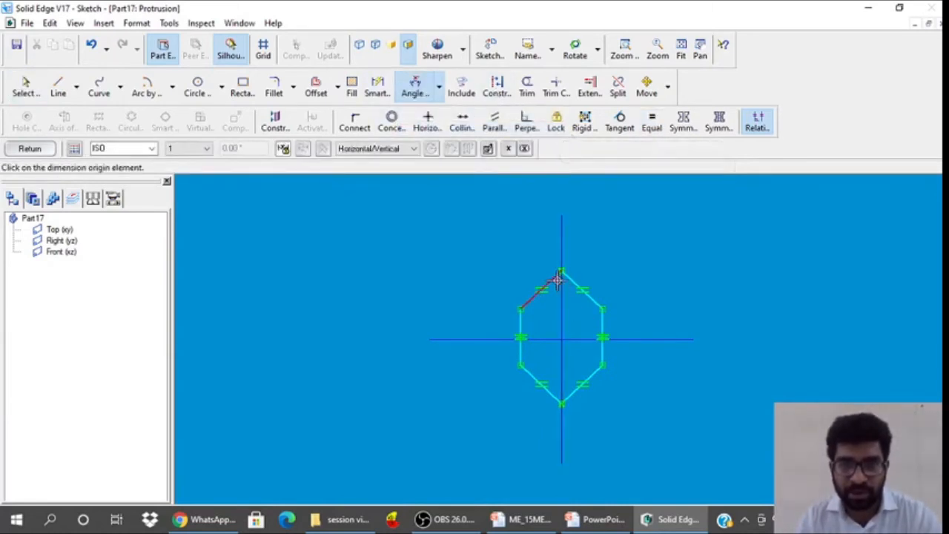
click(554, 280)
click(569, 279)
click(561, 304)
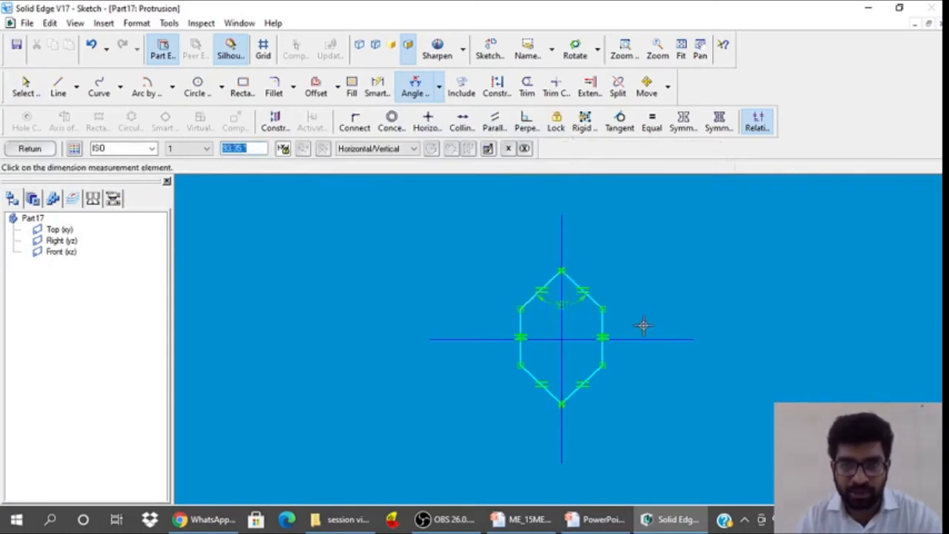
text(120)
key(Return)
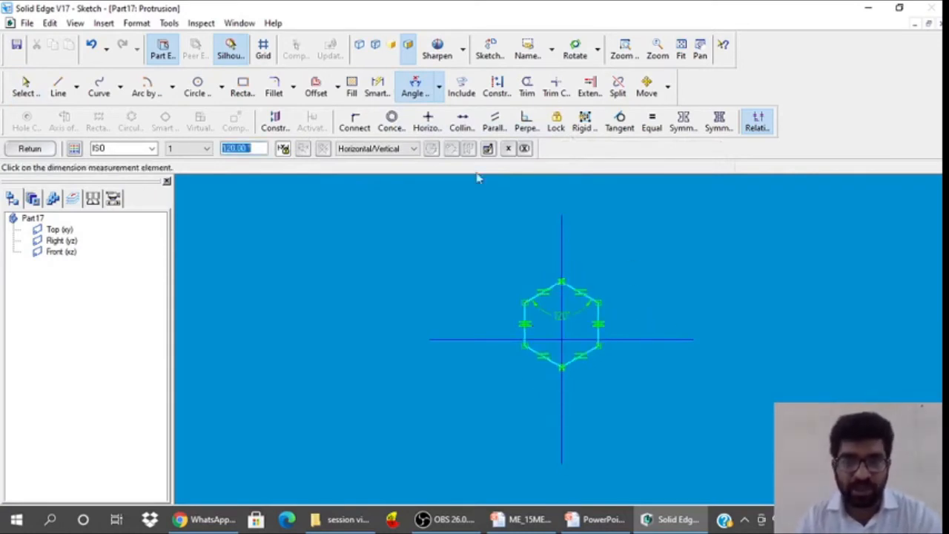
Dimension the hexagon's upper-left side with Smart Dimension and set its length to 10 mm
click(378, 87)
click(546, 291)
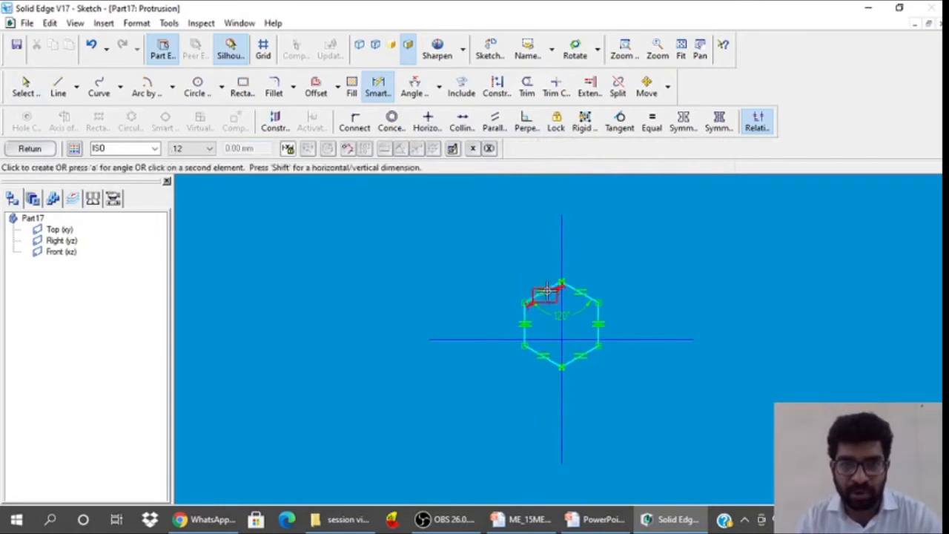
click(523, 265)
text(10)
key(Return)
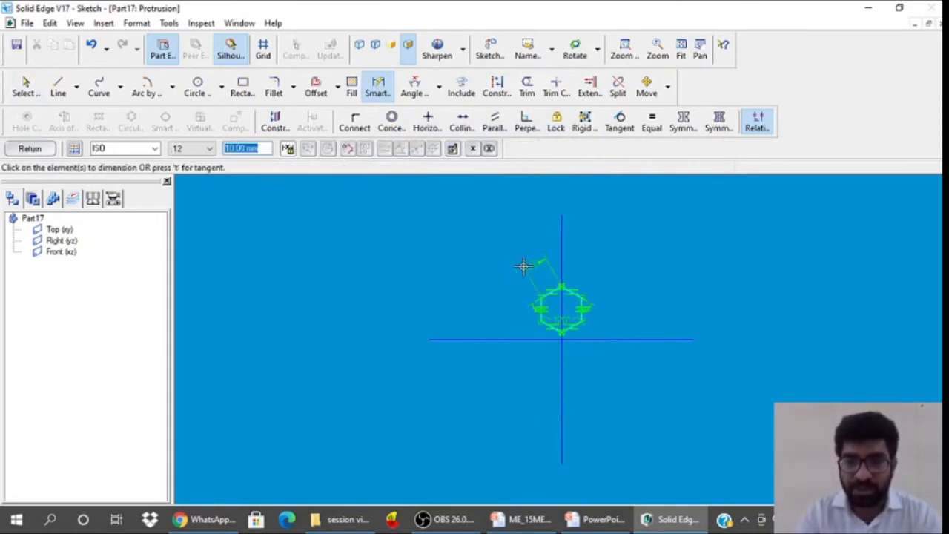
Dimension the distance from the horizontal reference axis to the hexagon's right side midpoint, set it to 0 mm, and finish the profile sketch
click(625, 49)
drag(521, 270, 629, 409)
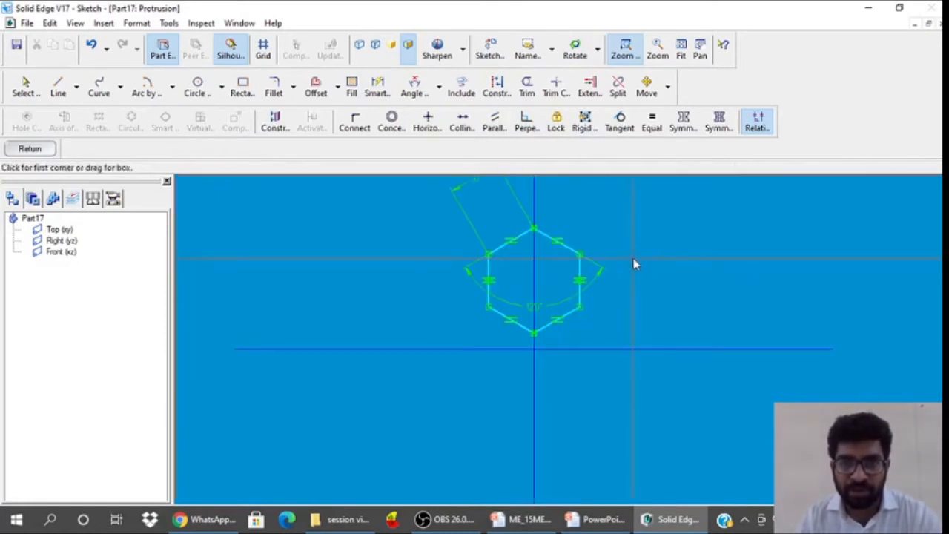
right_click(634, 269)
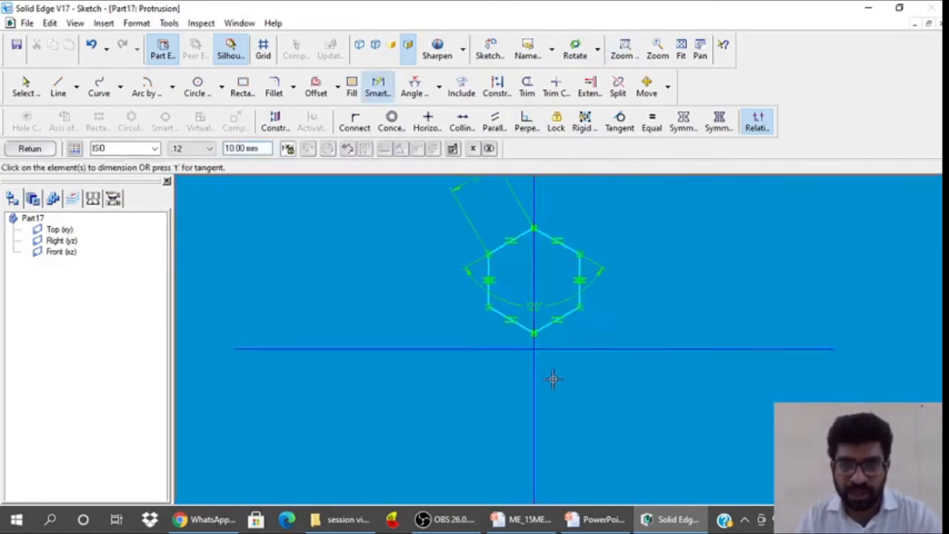
click(593, 349)
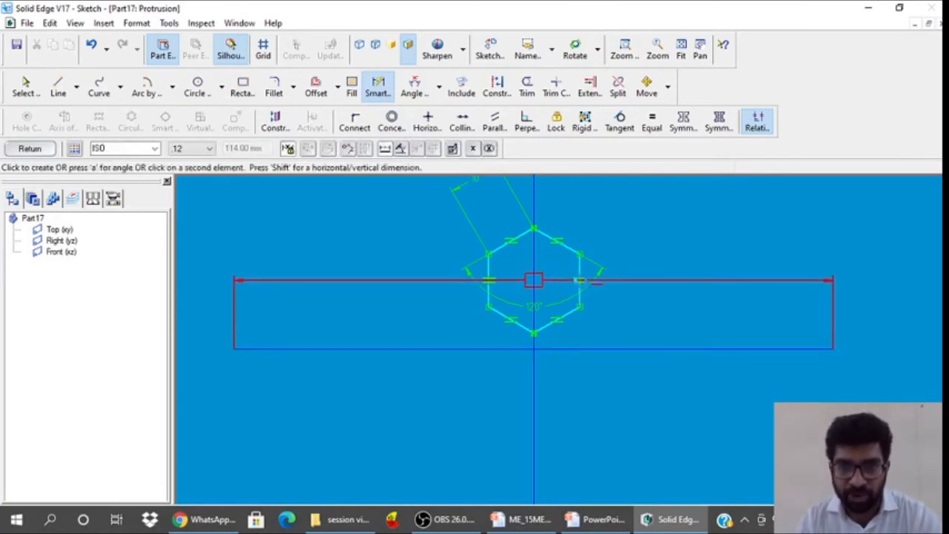
click(580, 281)
click(813, 302)
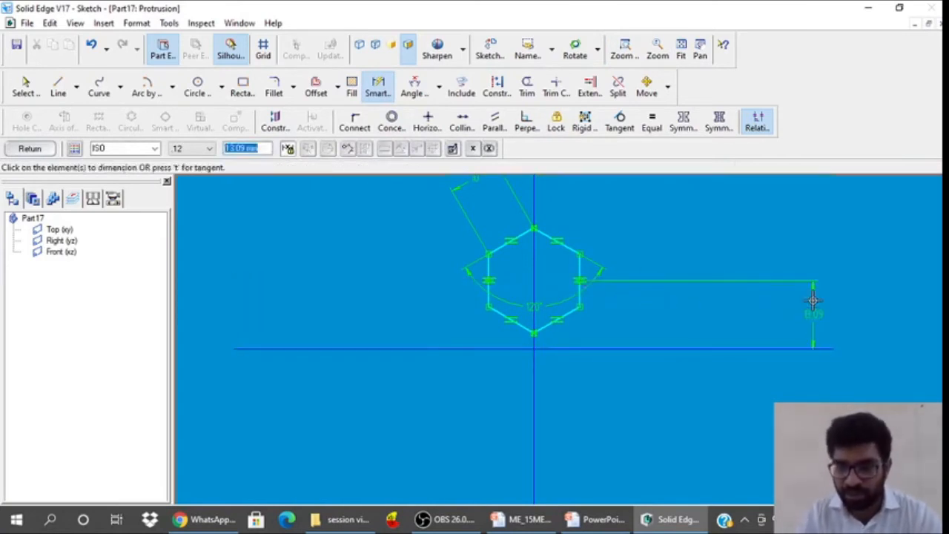
text(0)
key(Return)
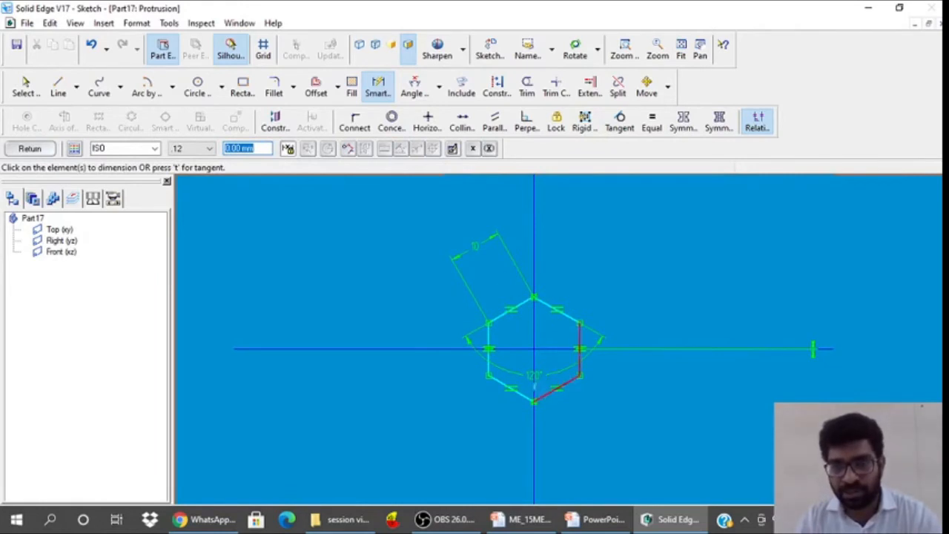
click(30, 148)
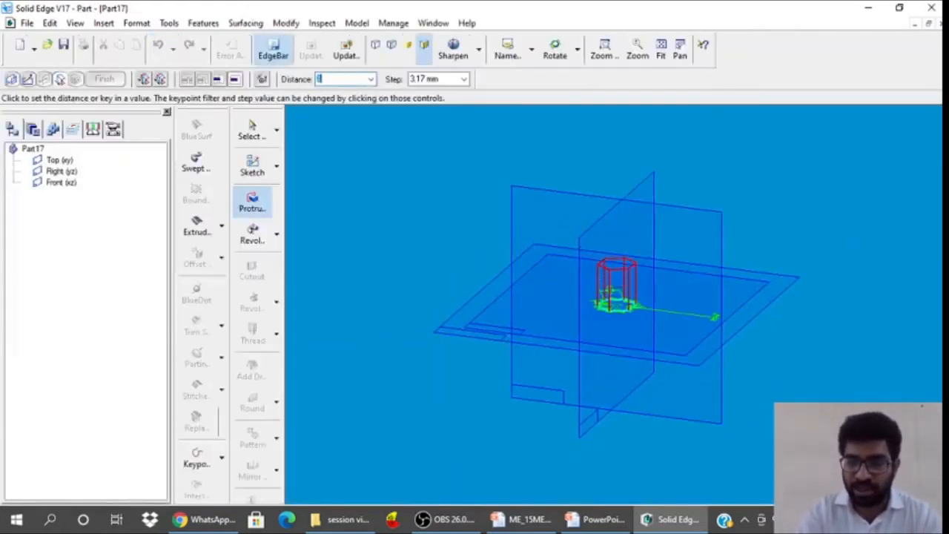
Extrude the hexagonal profile upward from the top plane and finish the nut's protrusion
click(604, 264)
click(619, 267)
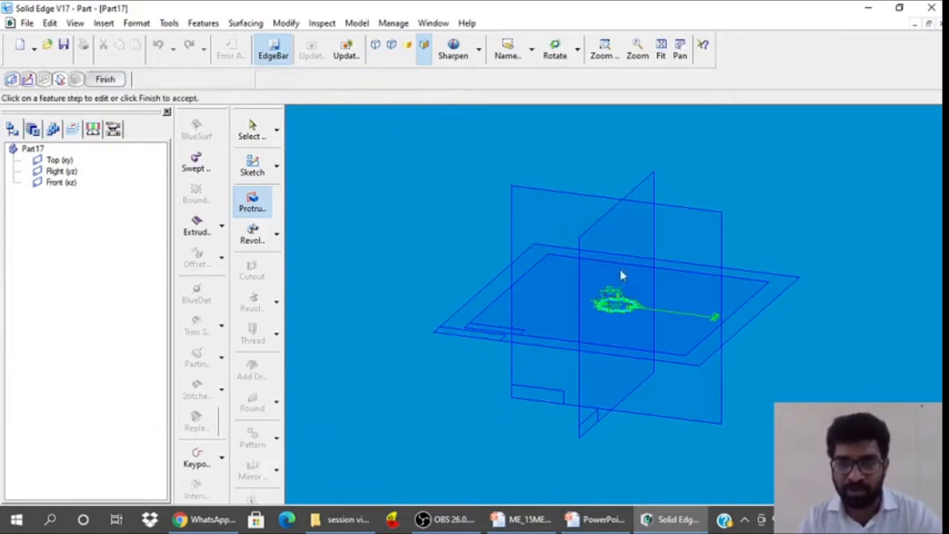
click(105, 83)
key(Escape)
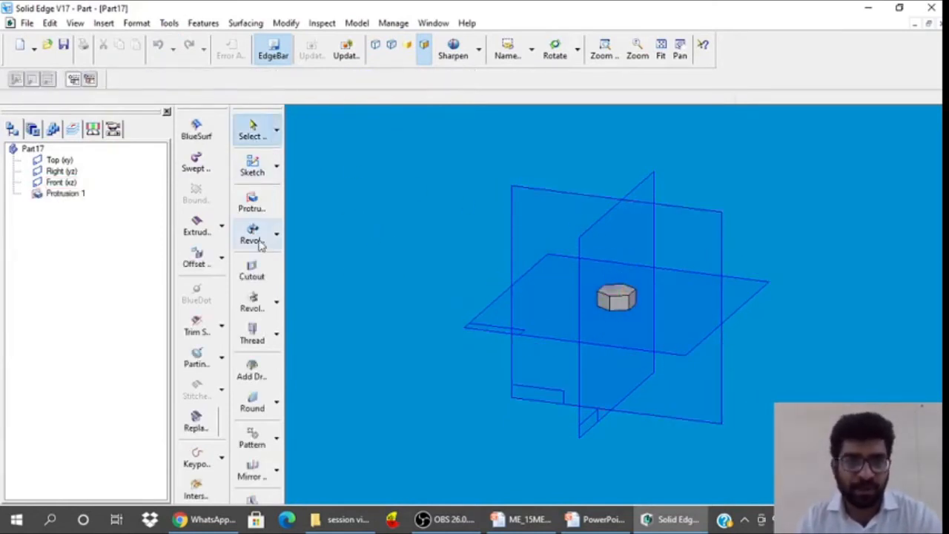
Start a Revolved Cutout on the front plane and sketch a line about 45 mm long, rising outward from the nut's lower-right corner
click(279, 304)
click(335, 296)
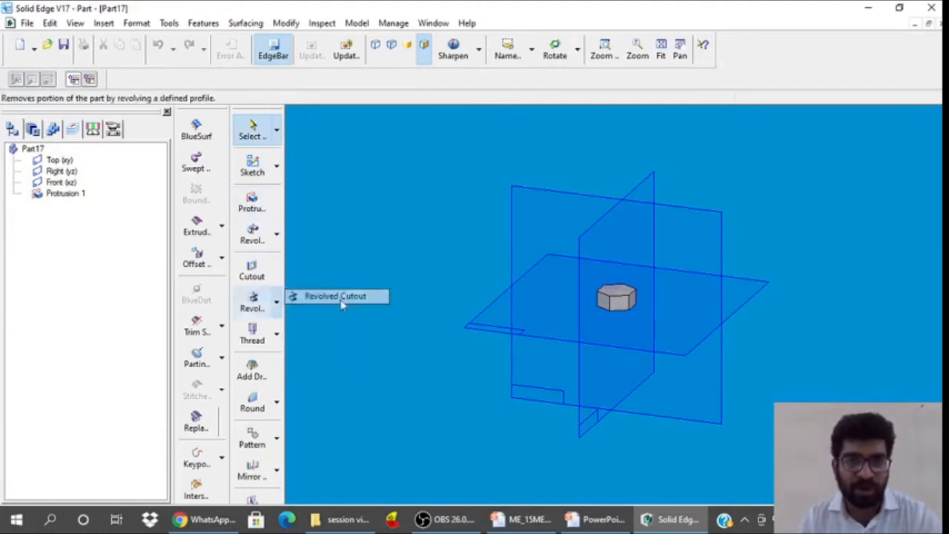
click(676, 224)
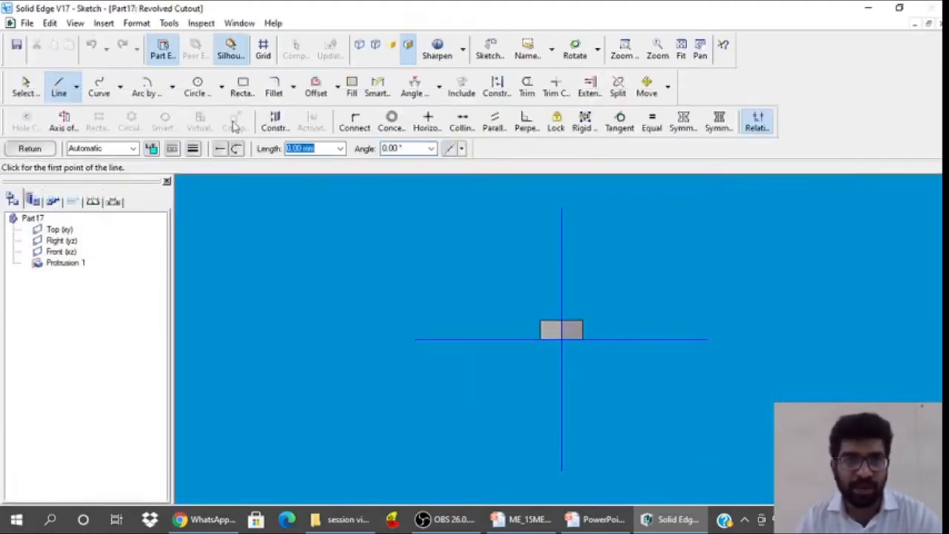
click(584, 340)
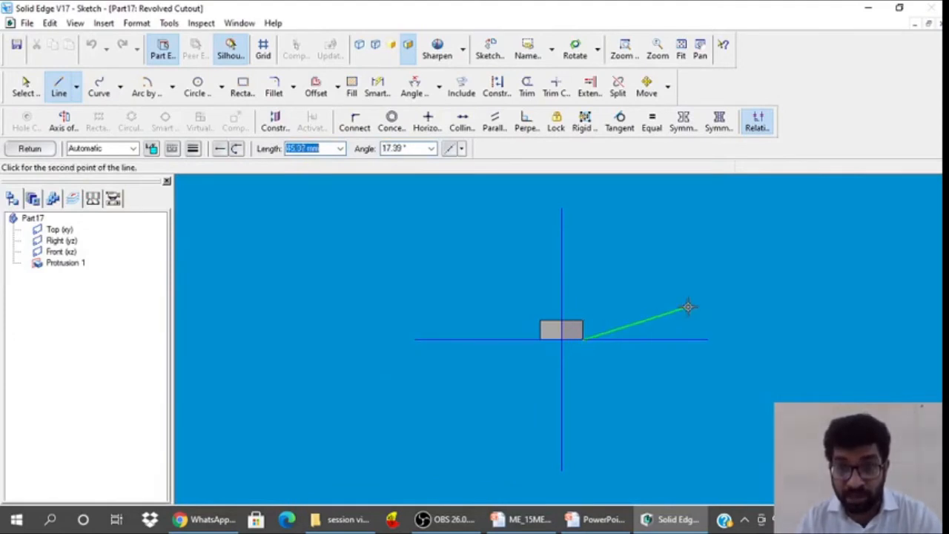
click(687, 306)
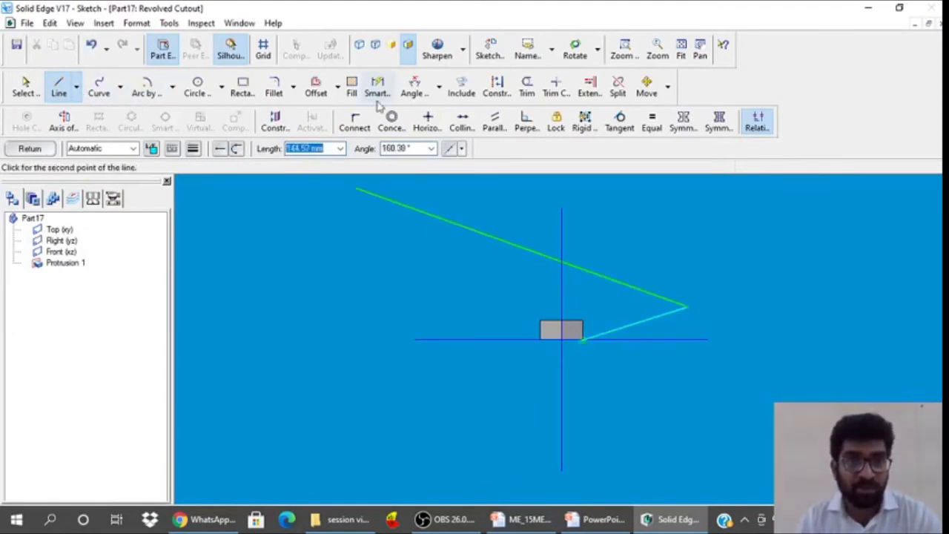
Dimension the angle between the horizontal reference axis and the sloped line and set it to 30°
click(413, 86)
click(649, 341)
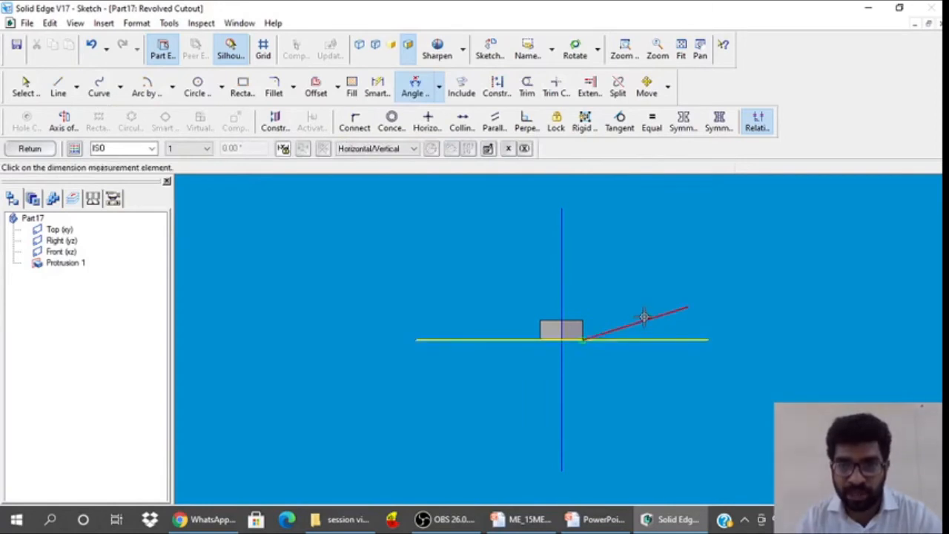
click(643, 318)
click(727, 302)
text(30)
key(Return)
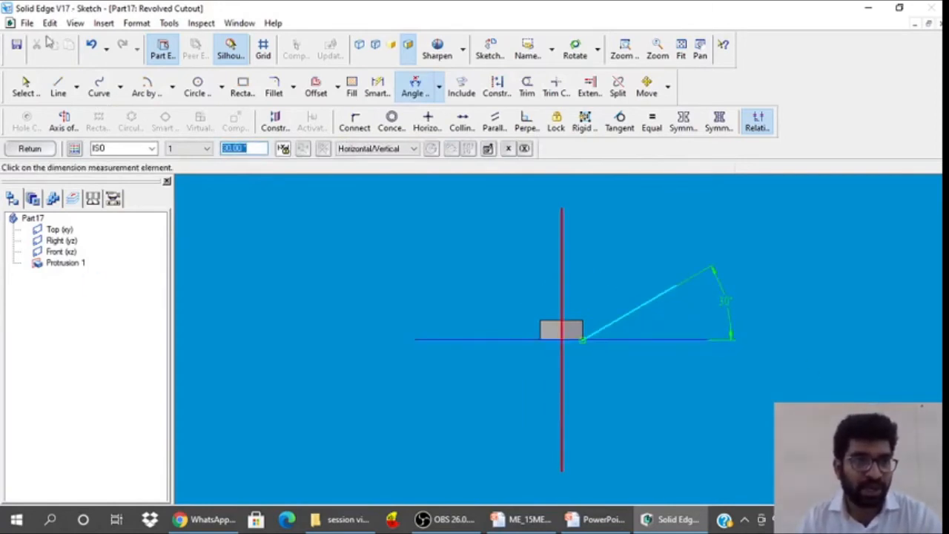
Set the vertical reference line as the axis of revolution and finish the cutout profile
click(64, 121)
click(567, 267)
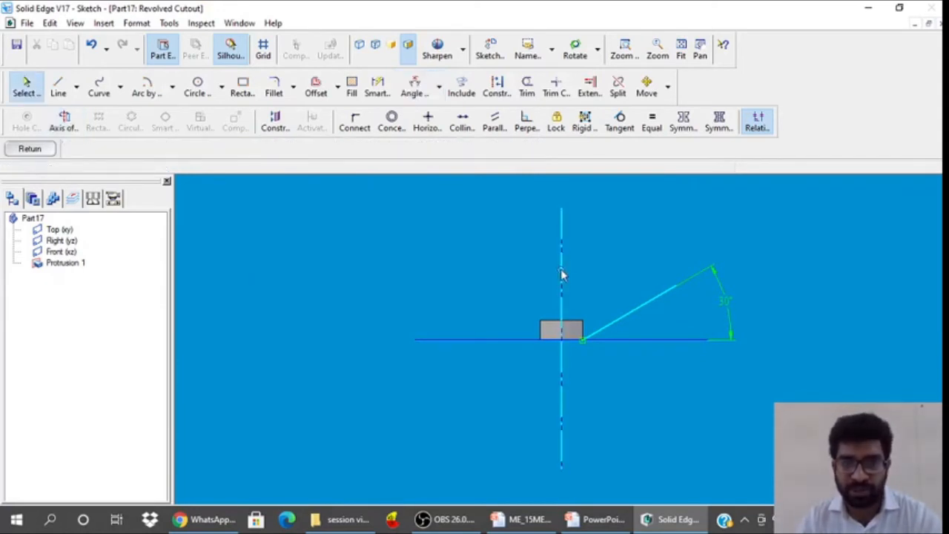
click(30, 149)
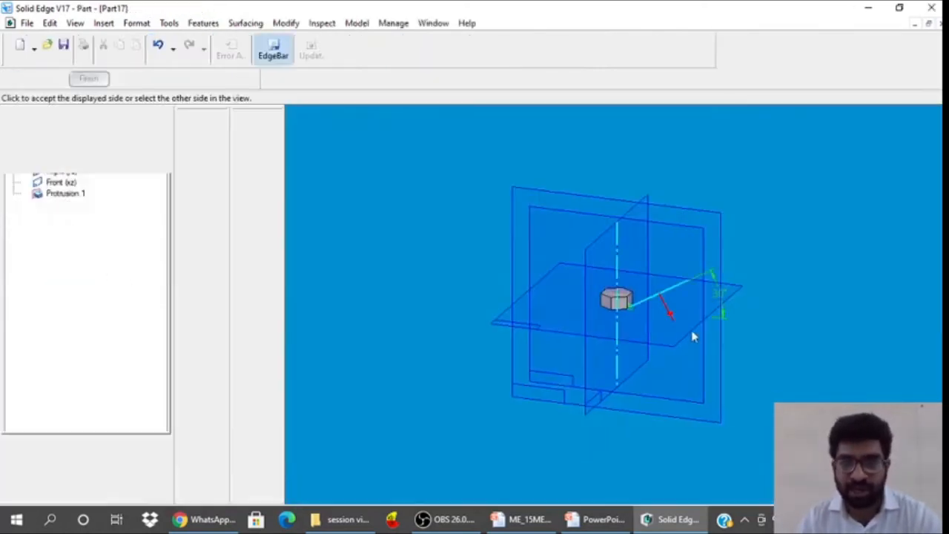
Choose the lower outer side for removal and revolve the cut 360° to chamfer the nut's lower corners
click(743, 400)
text(30)
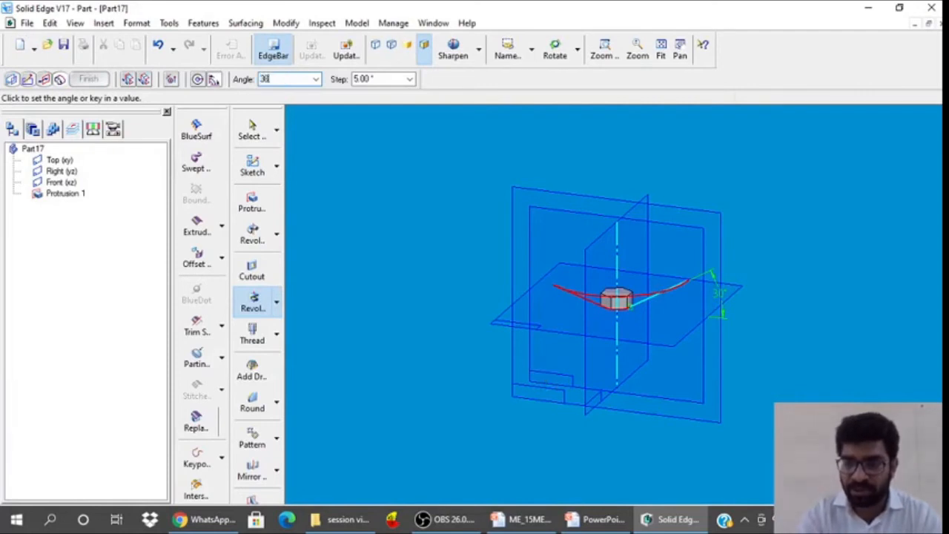
text(60)
key(Return)
click(803, 292)
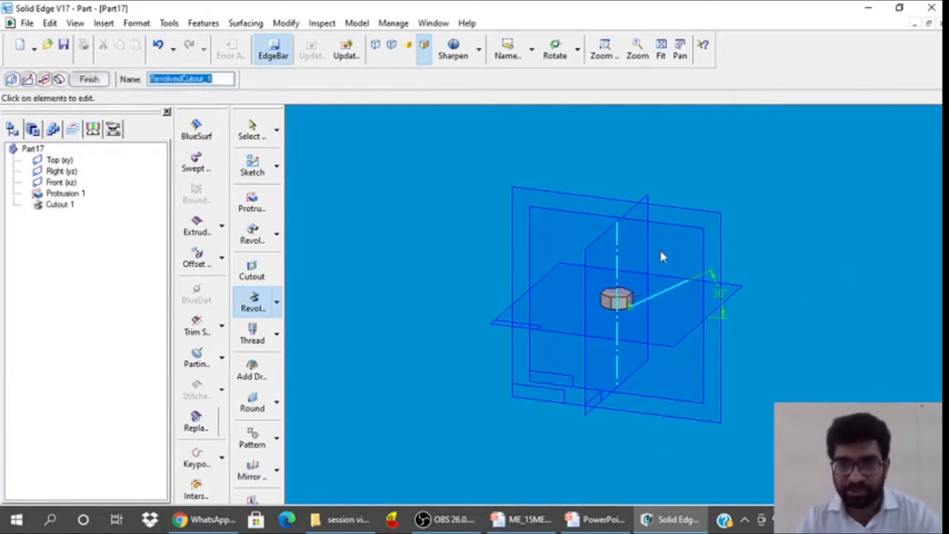
click(89, 78)
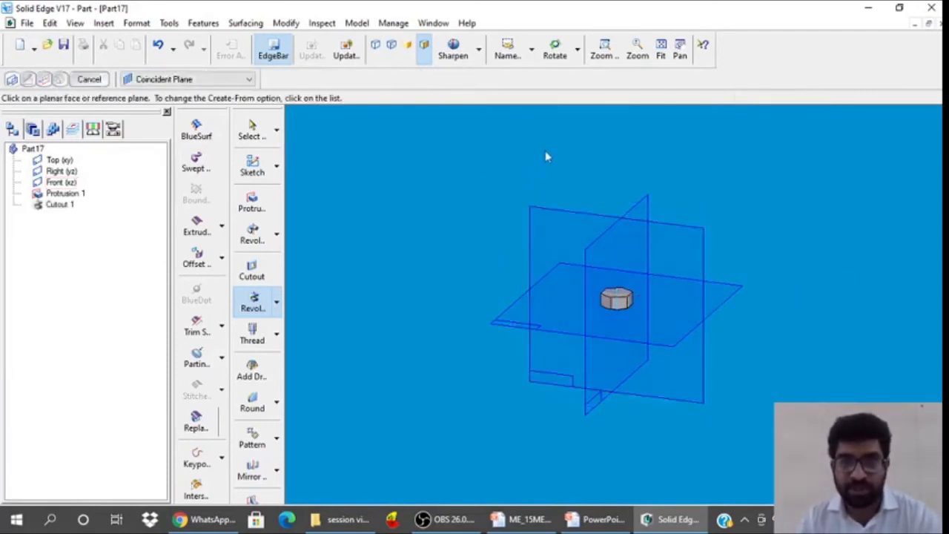
Start a second Revolved Cutout on the front plane and sketch a line sloping down and outward from the nut's upper-right corner
click(605, 50)
drag(585, 295, 656, 333)
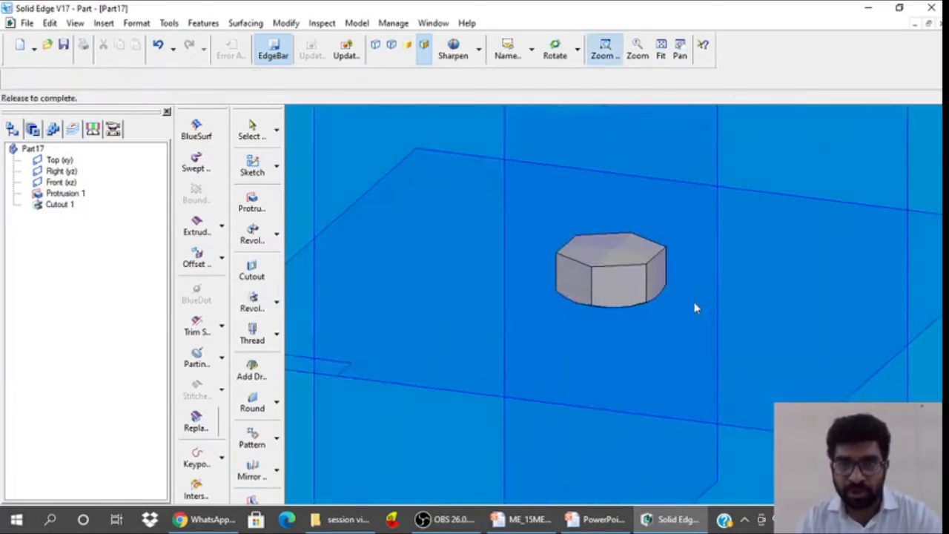
middle_drag(716, 281, 716, 271)
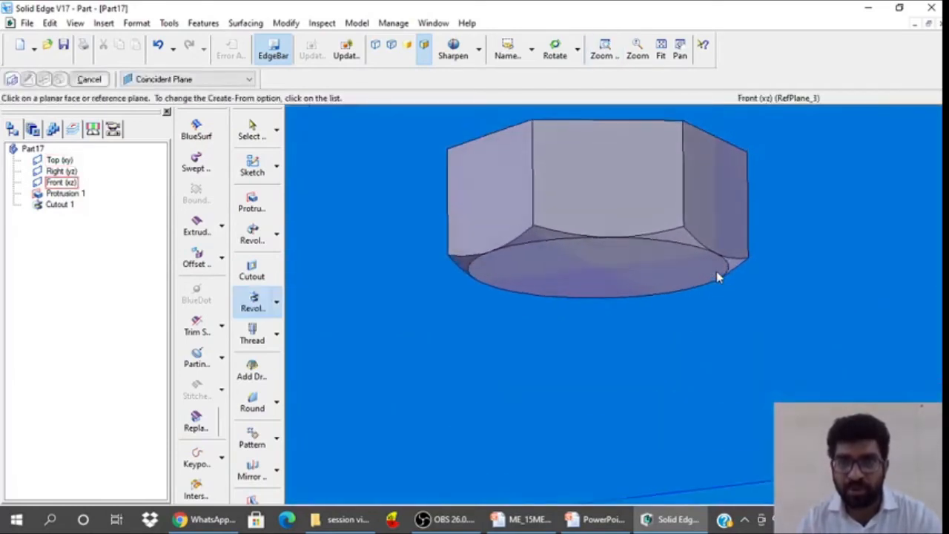
click(252, 132)
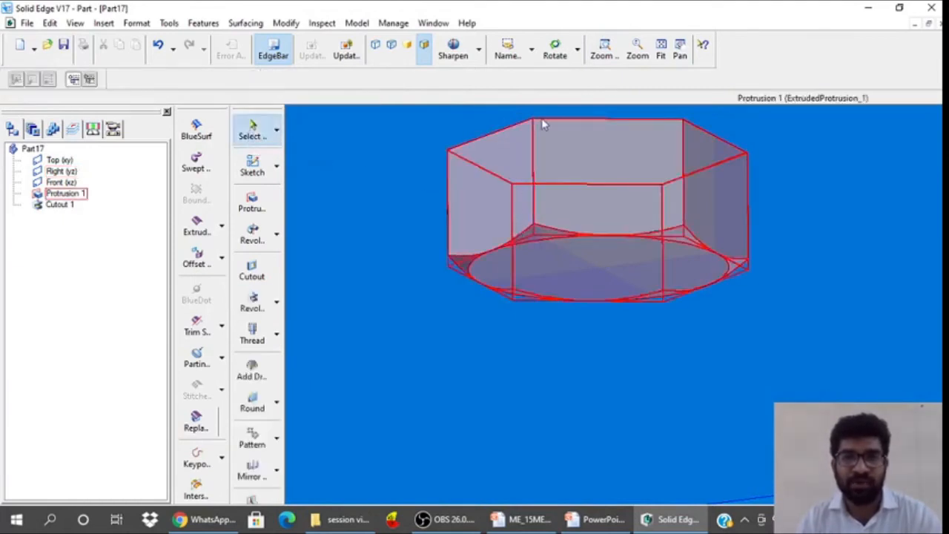
click(660, 51)
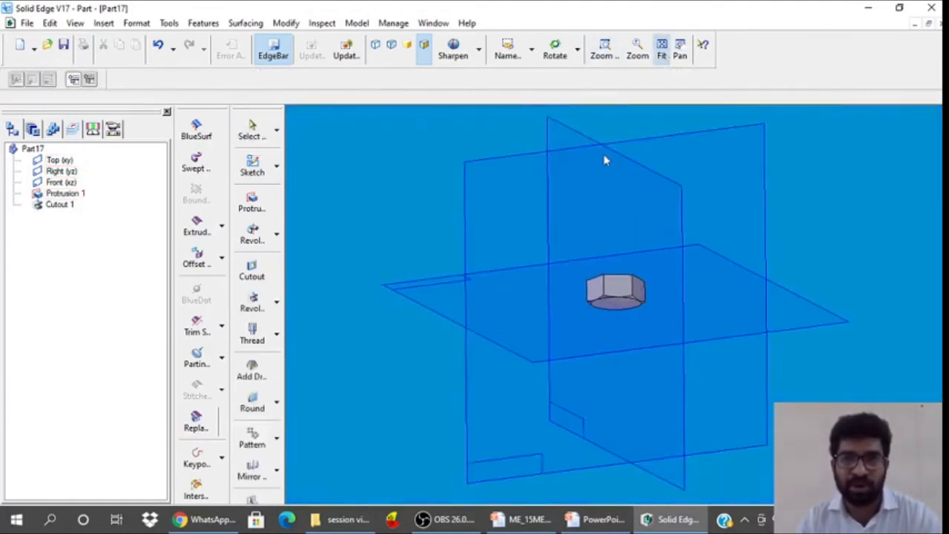
click(275, 301)
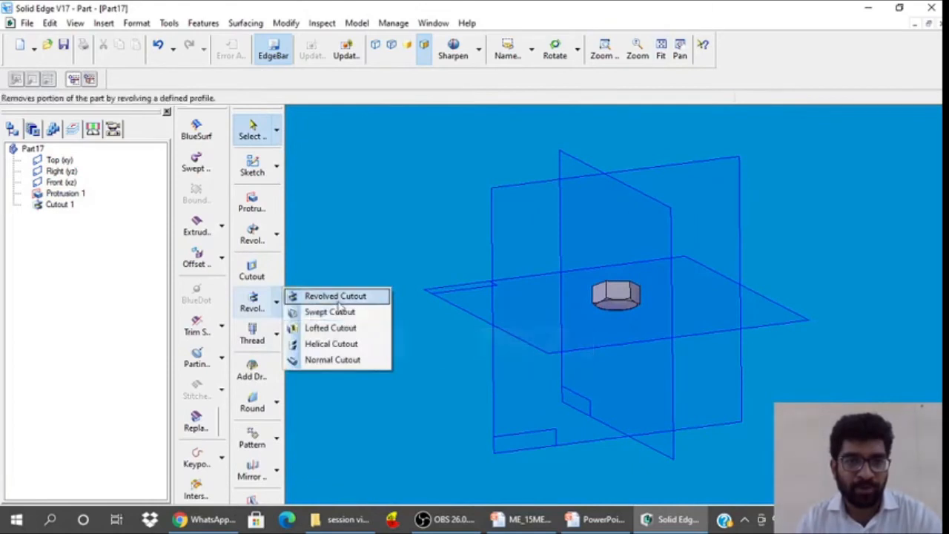
click(319, 294)
click(670, 176)
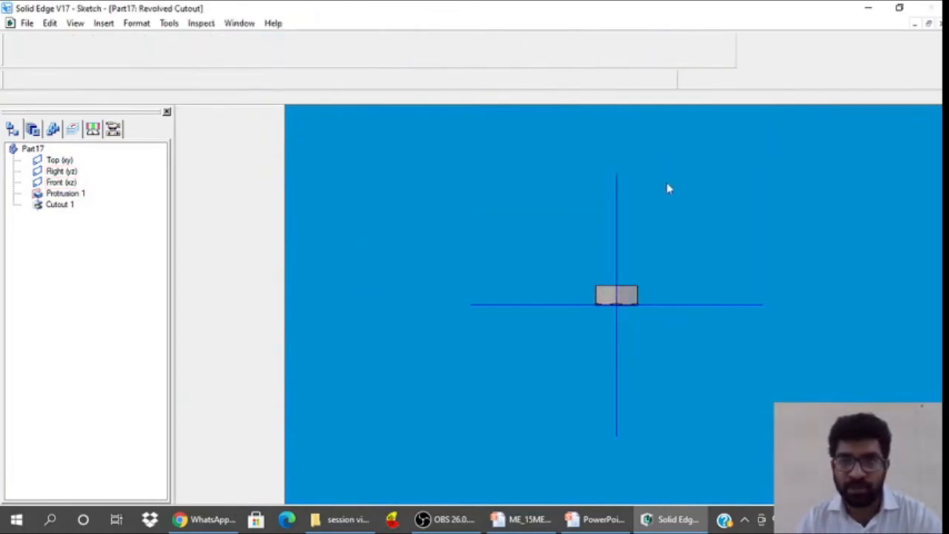
click(63, 84)
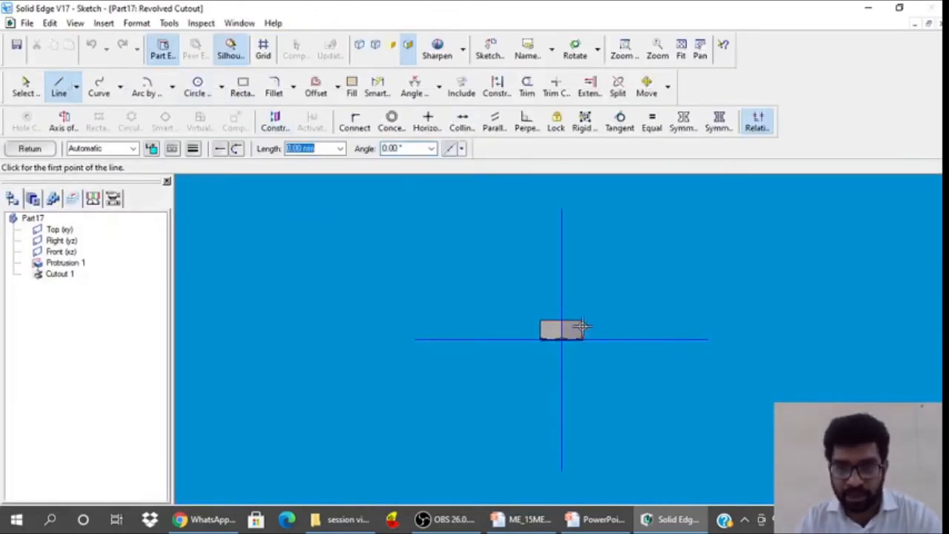
click(583, 321)
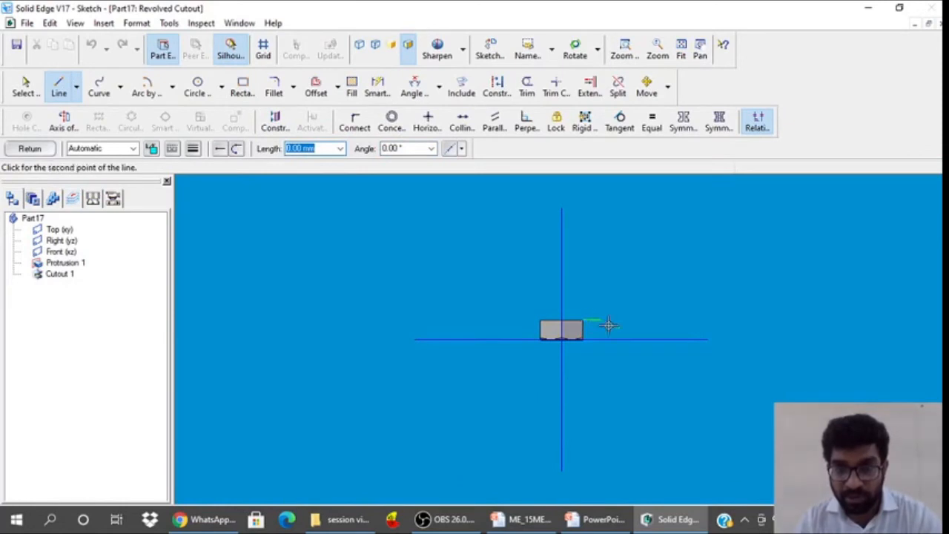
click(714, 383)
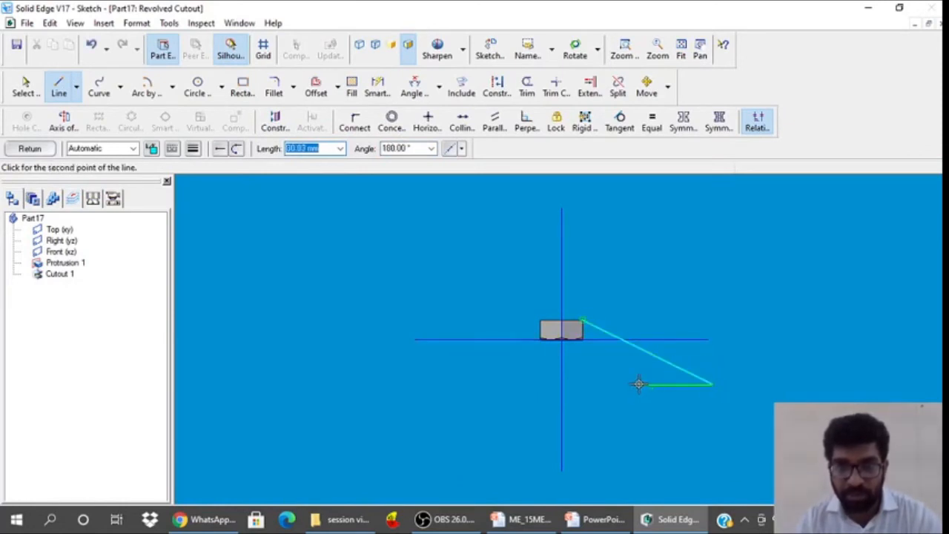
Dimension the angle between the horizontal reference axis and the downward-sloping line and set it to 30°
click(415, 87)
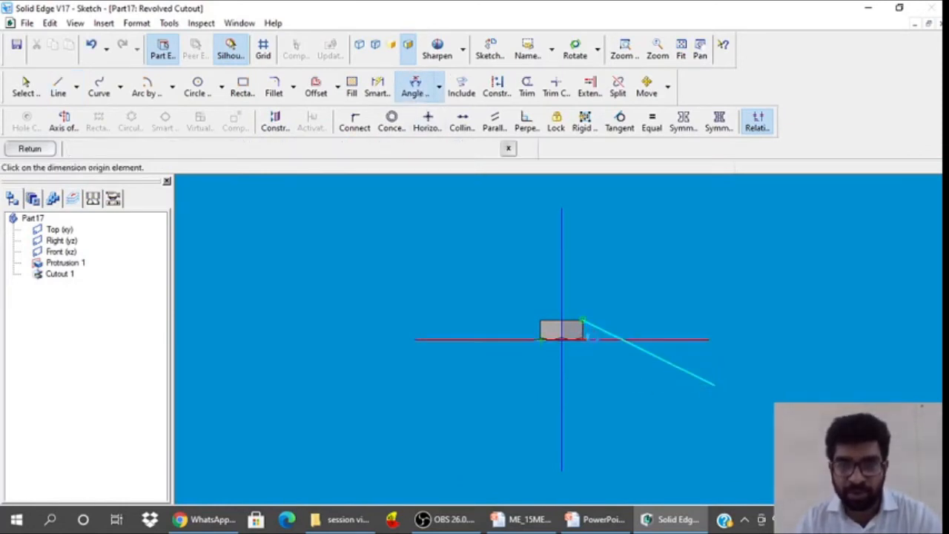
click(592, 339)
click(605, 331)
click(475, 305)
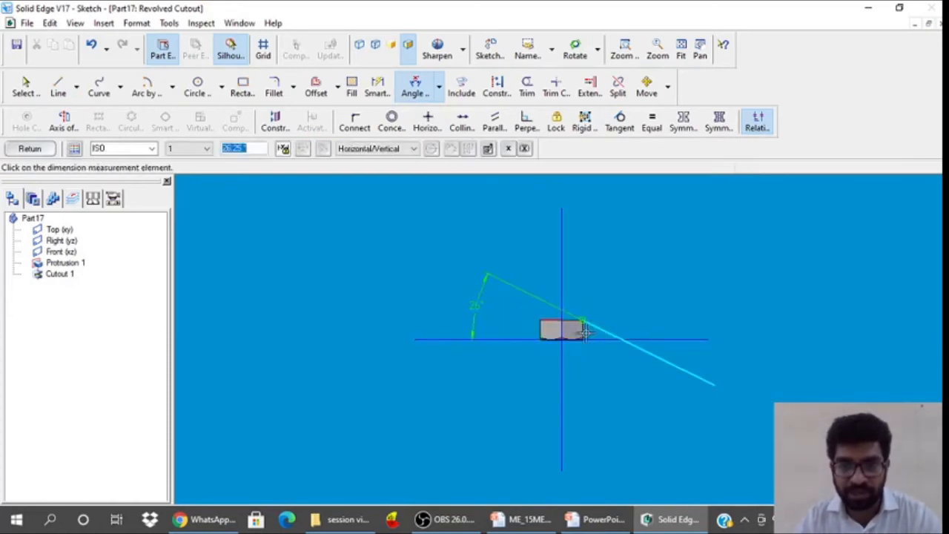
text(30)
key(Return)
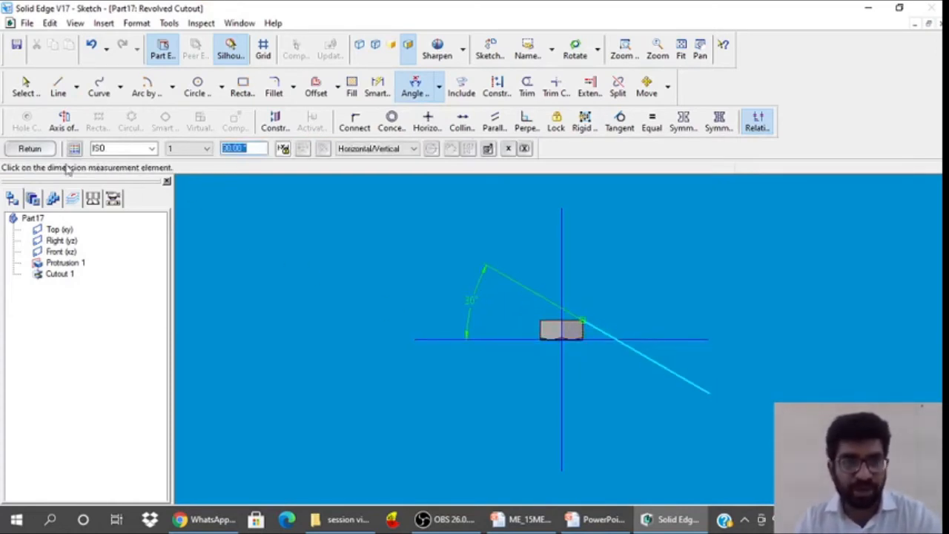
Make the vertical reference line the revolution axis and revolve the cut 360° on the upper outer side to chamfer the nut's top corners
key(Escape)
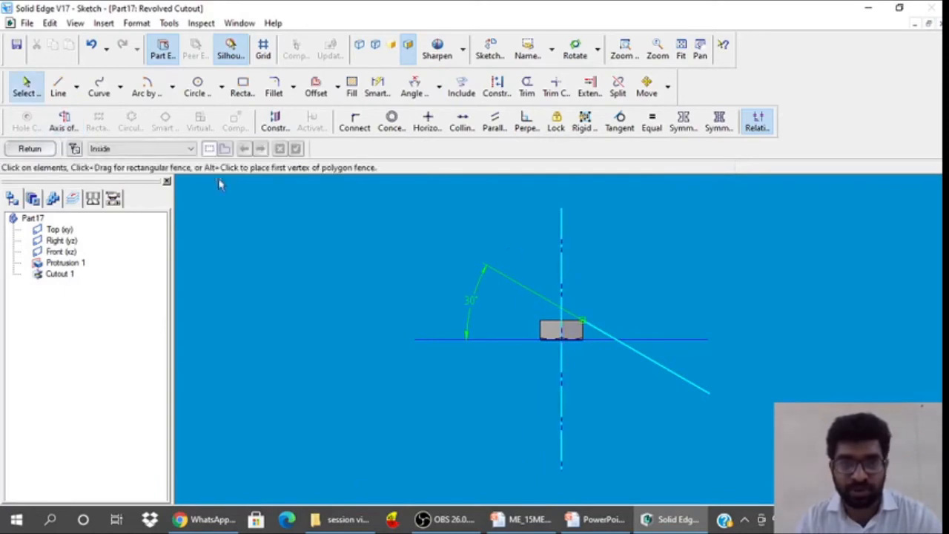
click(30, 149)
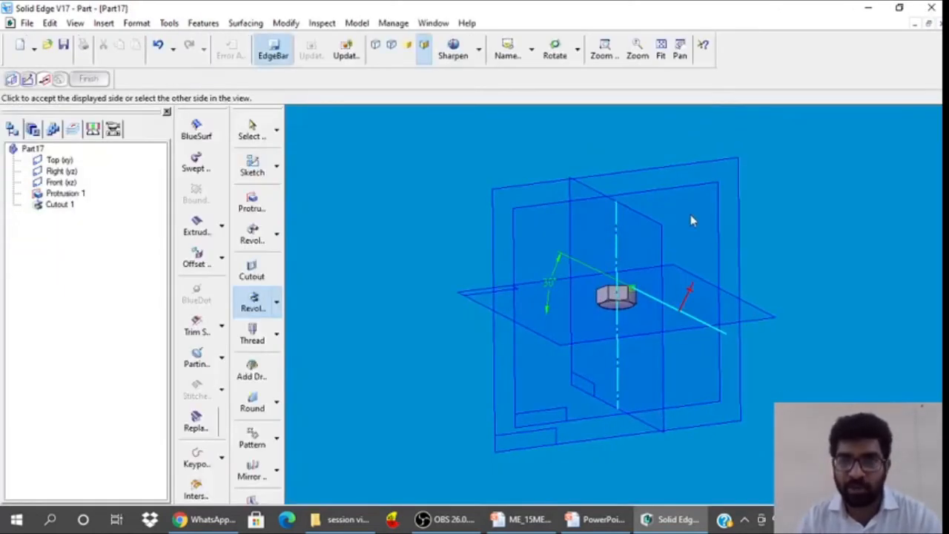
click(691, 216)
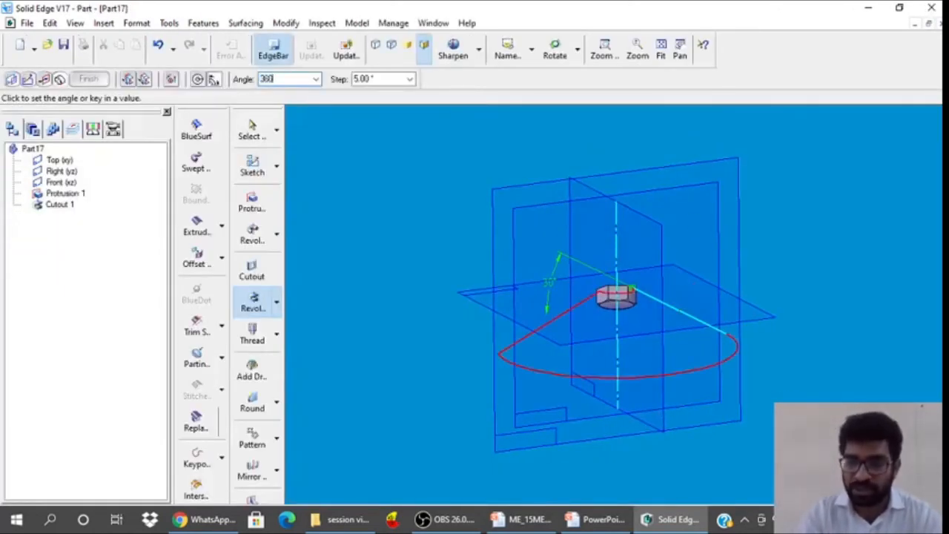
key(Return)
click(569, 232)
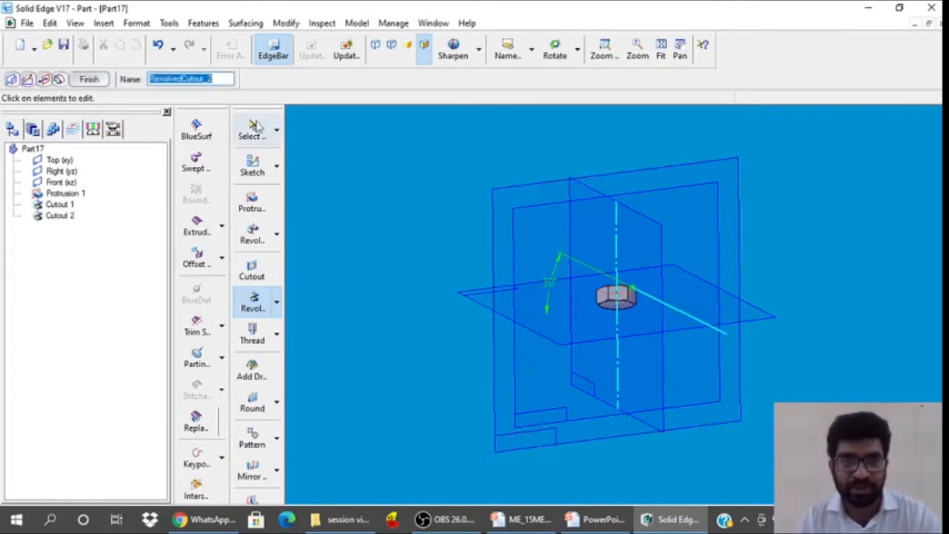
click(89, 79)
click(252, 130)
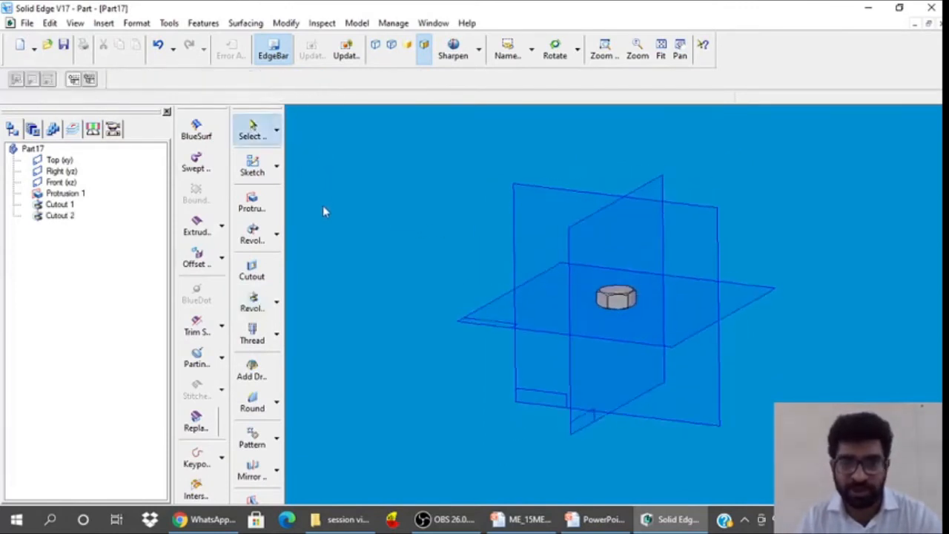
Start a Hole feature for the nut and set the hole type to Threaded in the hole options
middle_drag(322, 206, 318, 230)
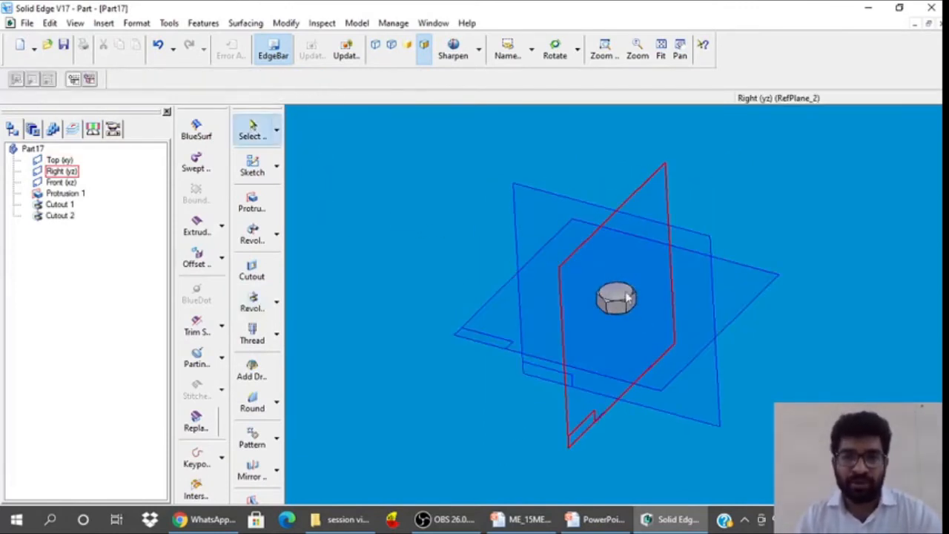
click(252, 273)
click(277, 335)
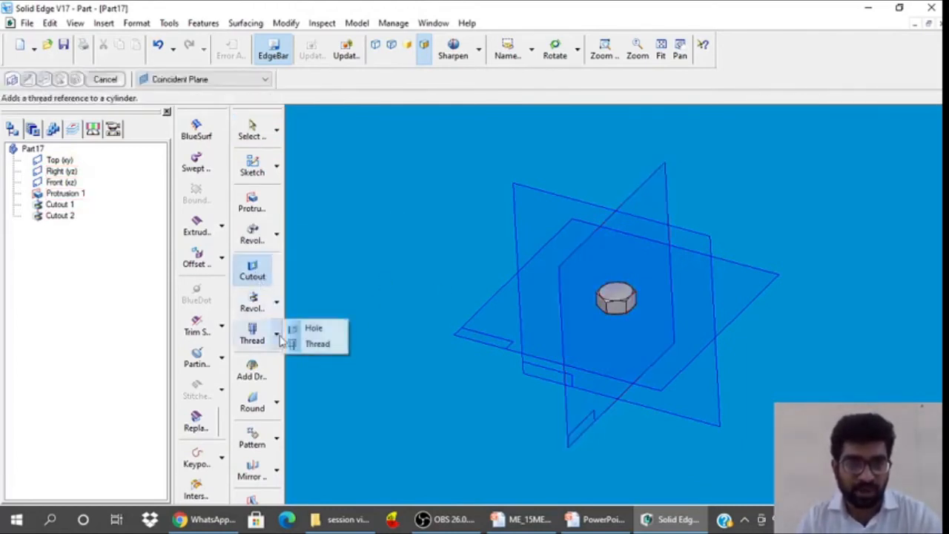
click(313, 328)
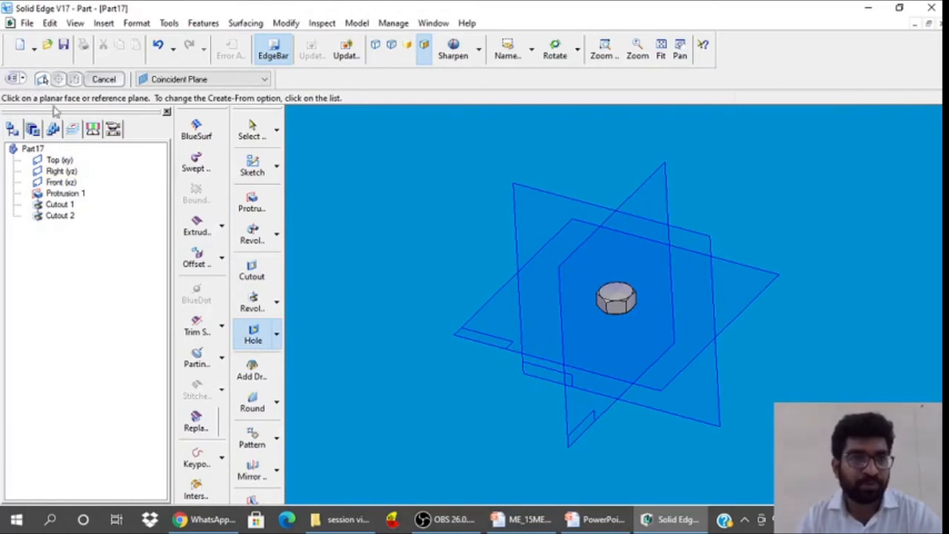
click(487, 278)
click(409, 191)
click(407, 215)
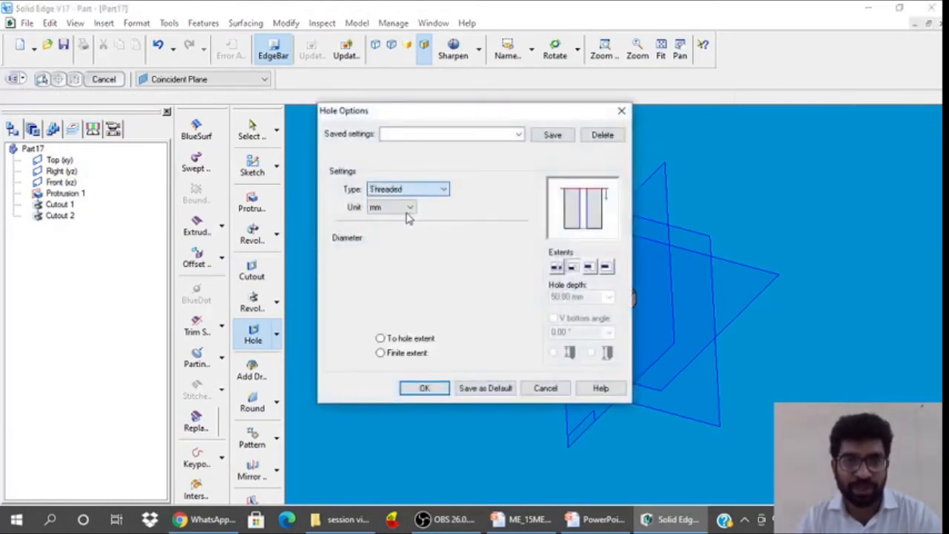
Set the hole diameter to 10 mm, the thread to M10 and the thread length to hole extent, and accept the options
click(410, 246)
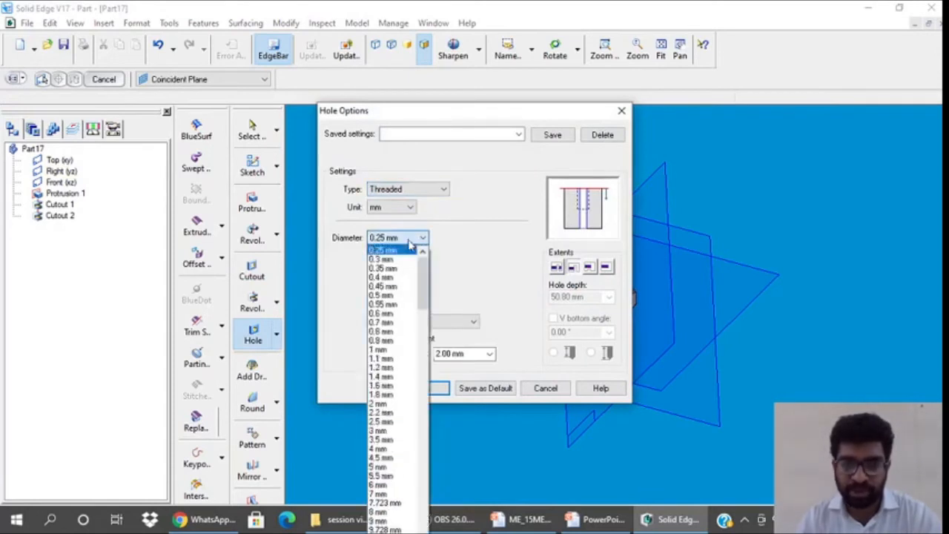
key(1)
key(0)
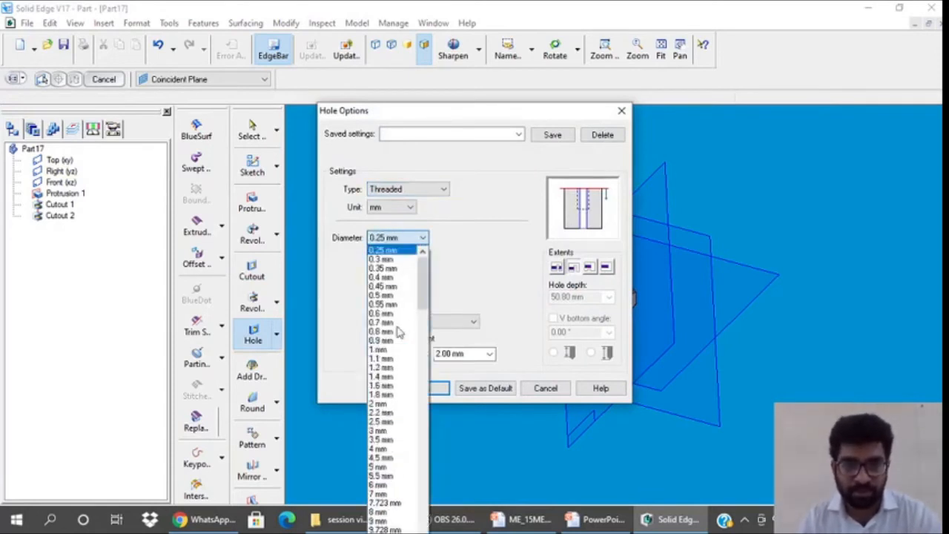
scroll(399, 332, down, 7)
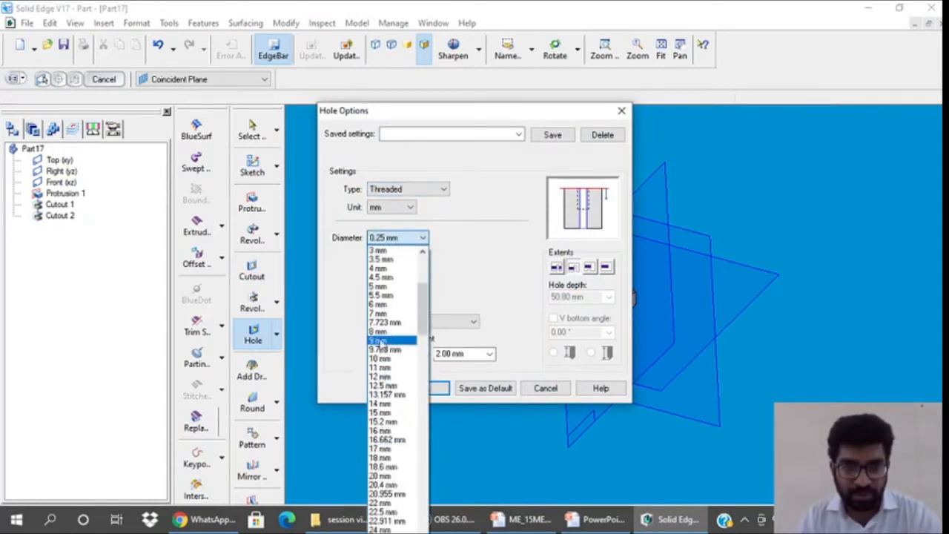
click(380, 358)
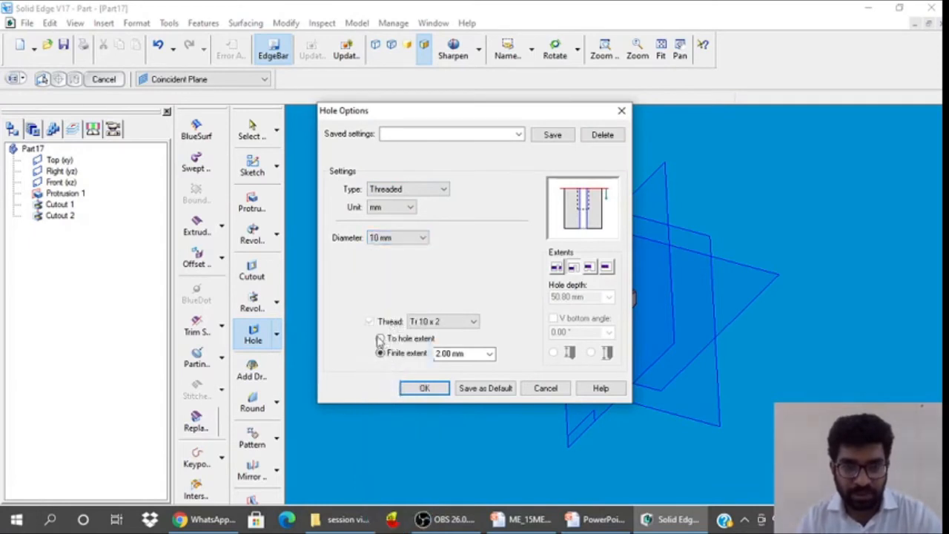
click(435, 324)
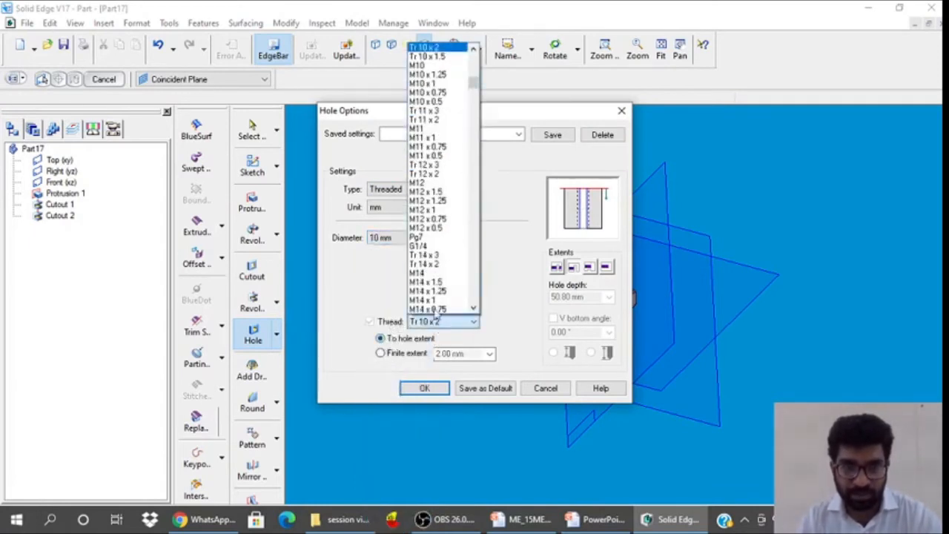
click(432, 66)
click(424, 390)
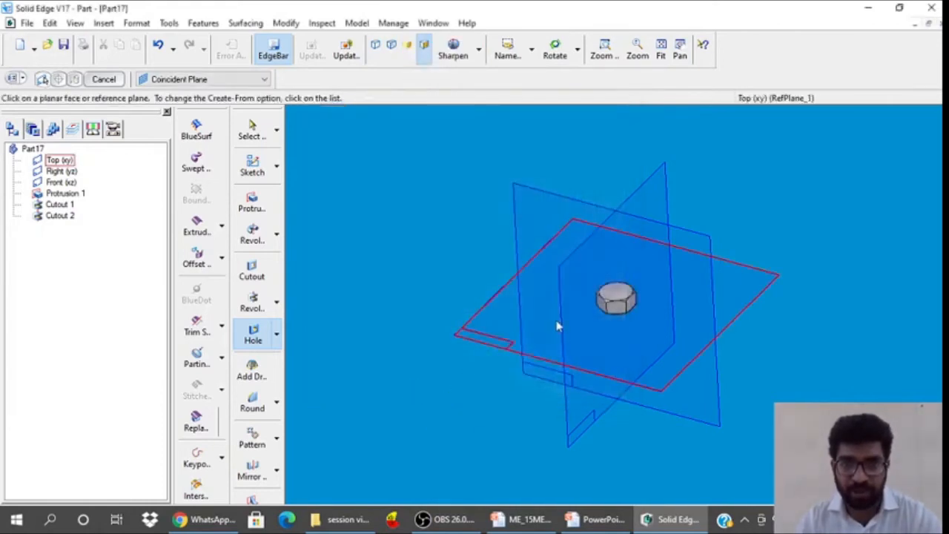
Place the threaded hole at the centre of the nut's top face and cut it downward into the nut
click(620, 296)
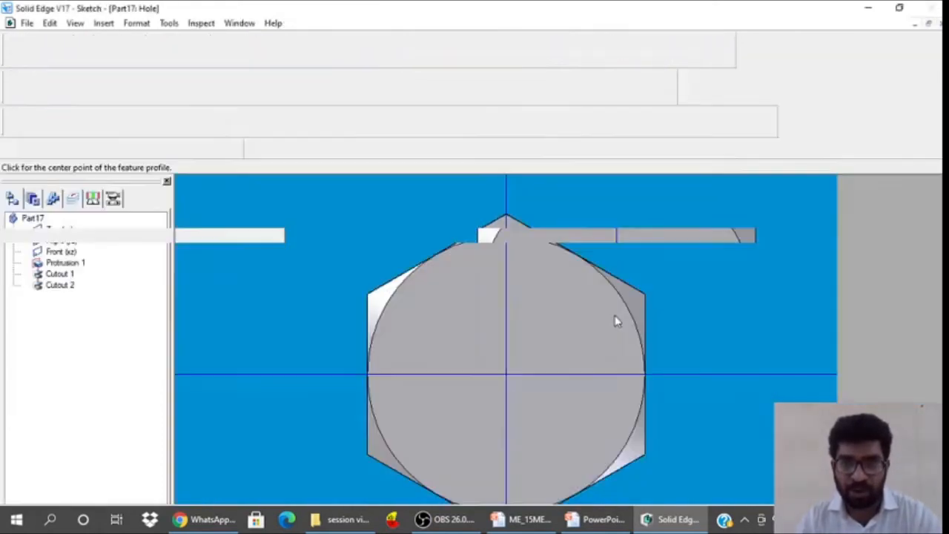
click(561, 339)
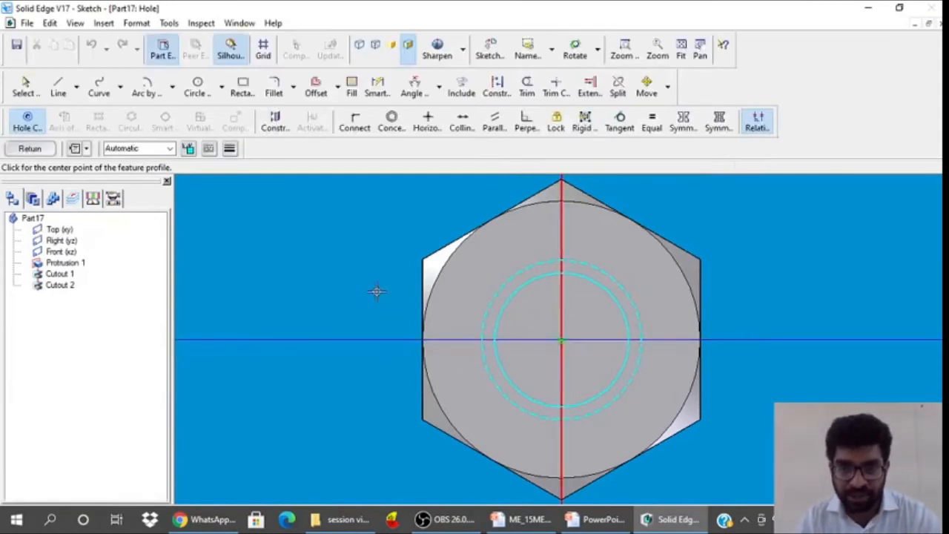
click(30, 149)
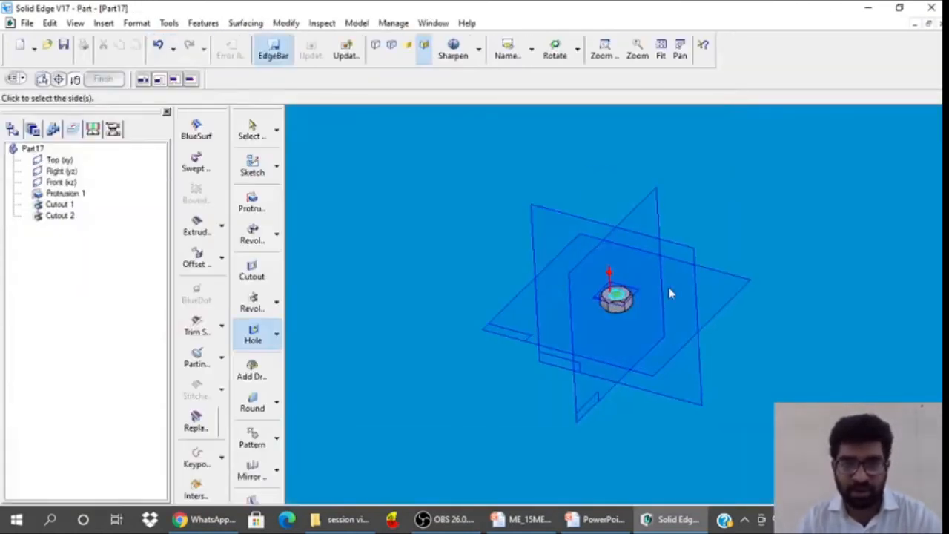
click(682, 355)
click(103, 80)
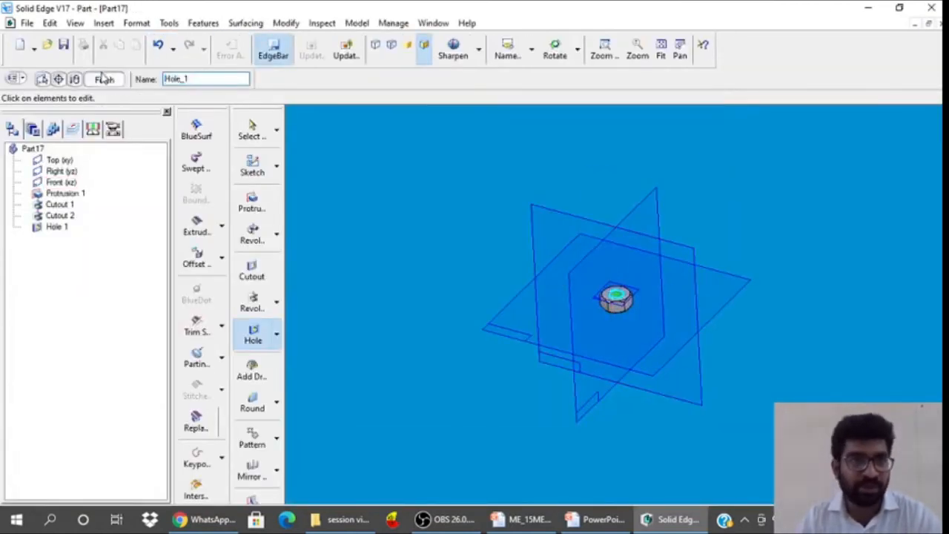
click(104, 80)
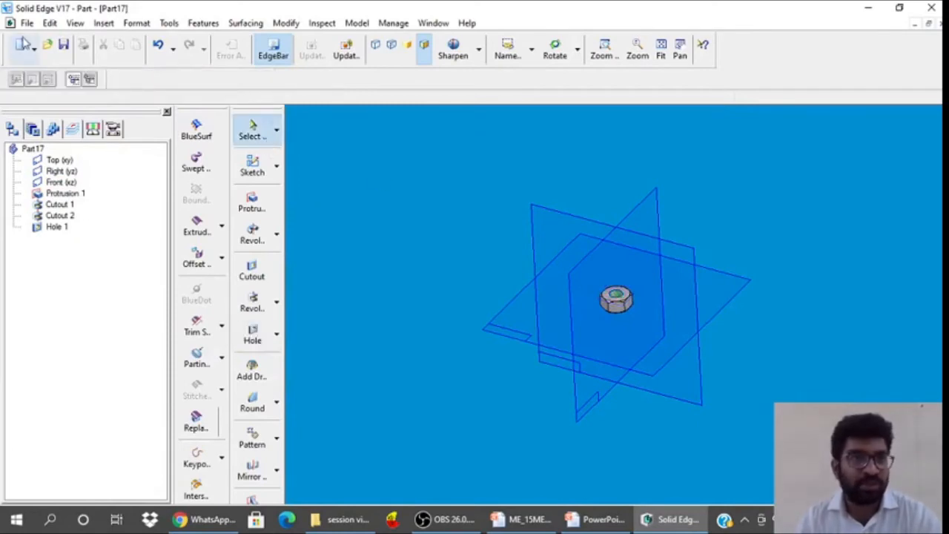
Save the part as NUT M 10 in the PLUMMER BLOCK folder and close it
click(26, 22)
click(53, 121)
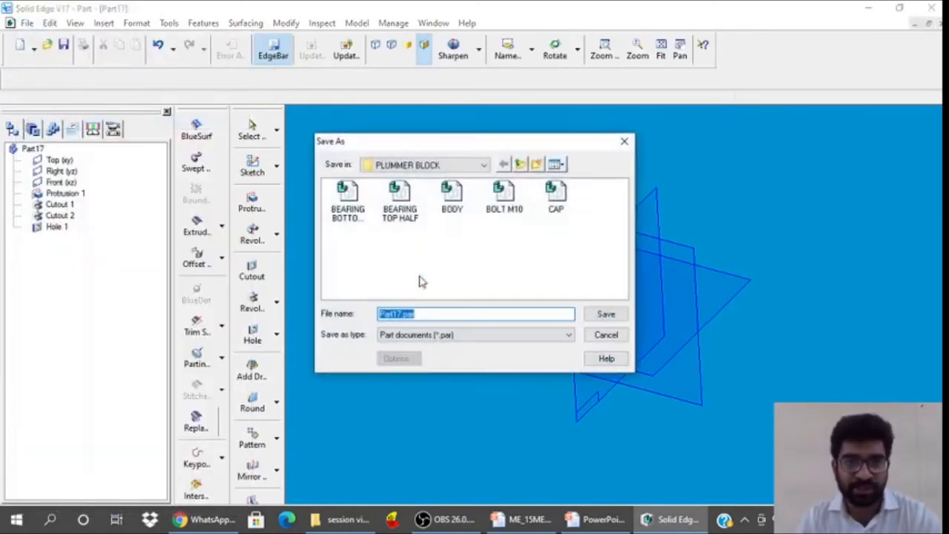
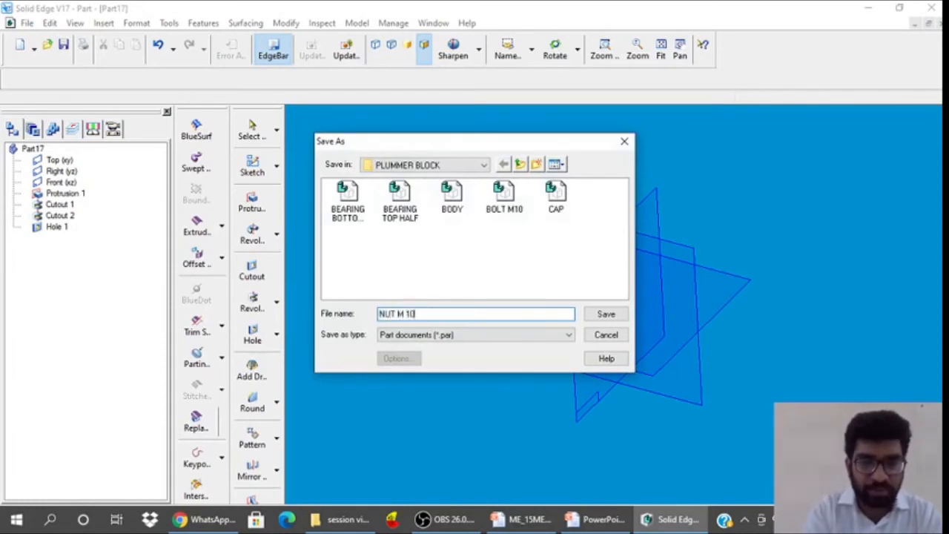
click(610, 316)
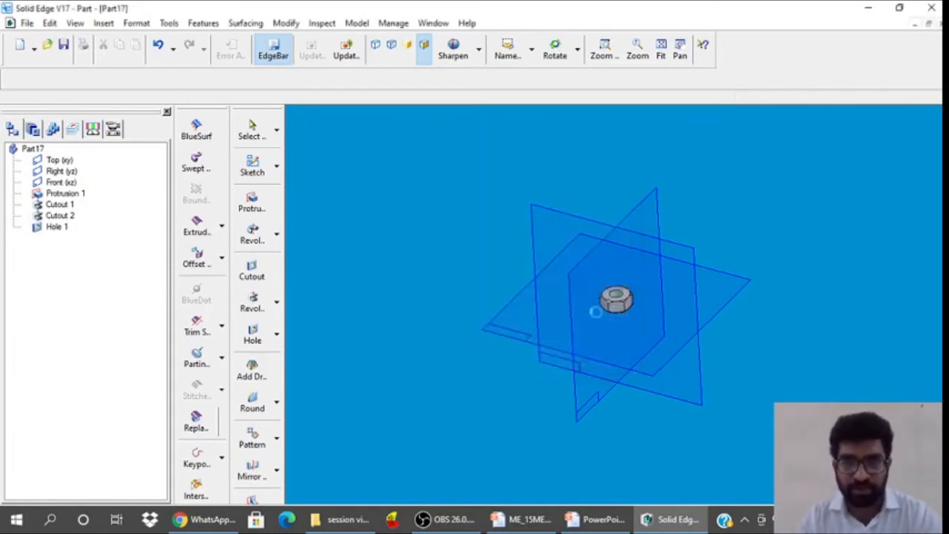
click(940, 25)
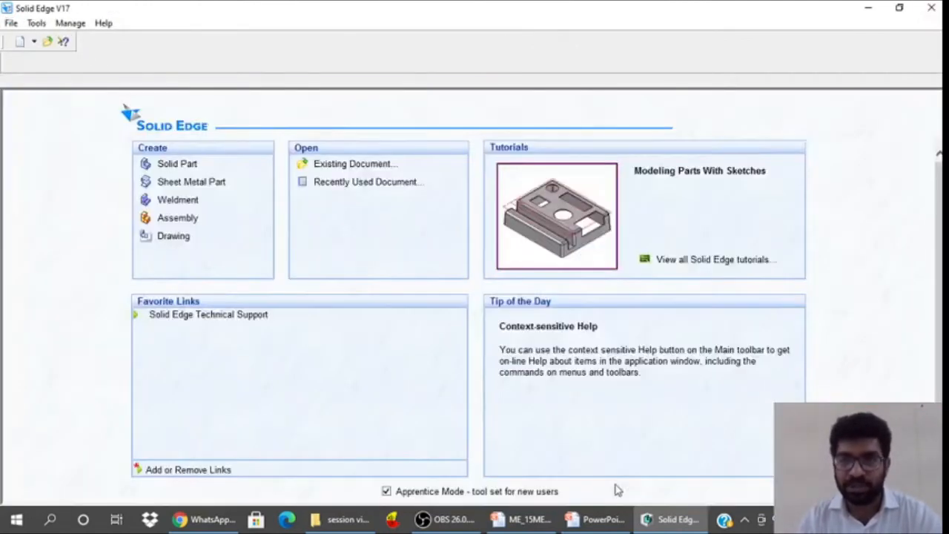
Switch to the PowerPoint presentation, examine the LOCK NUT M10 drawing for its thickness, and return to Solid Edge
click(606, 522)
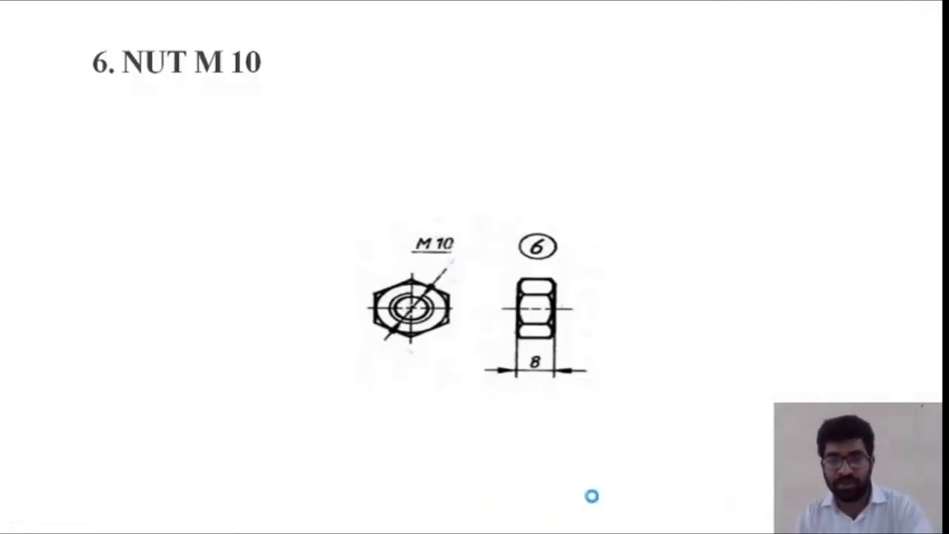
click(591, 496)
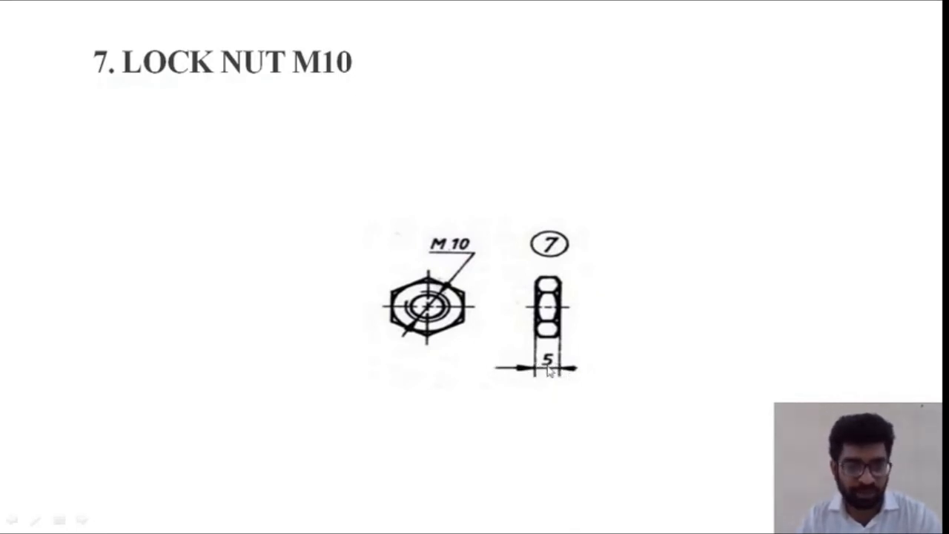
click(663, 519)
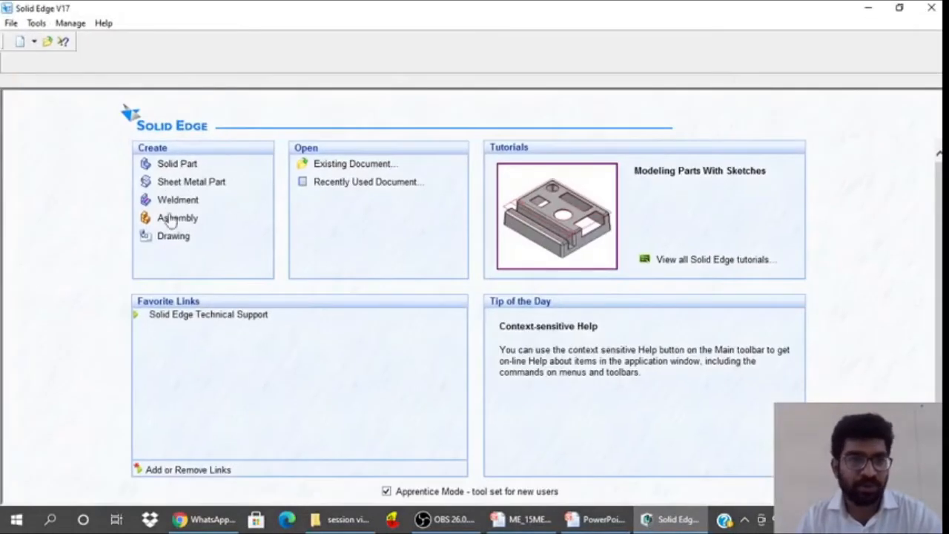
Create a new solid part and open a Protrusion sketch on the top plane
click(175, 164)
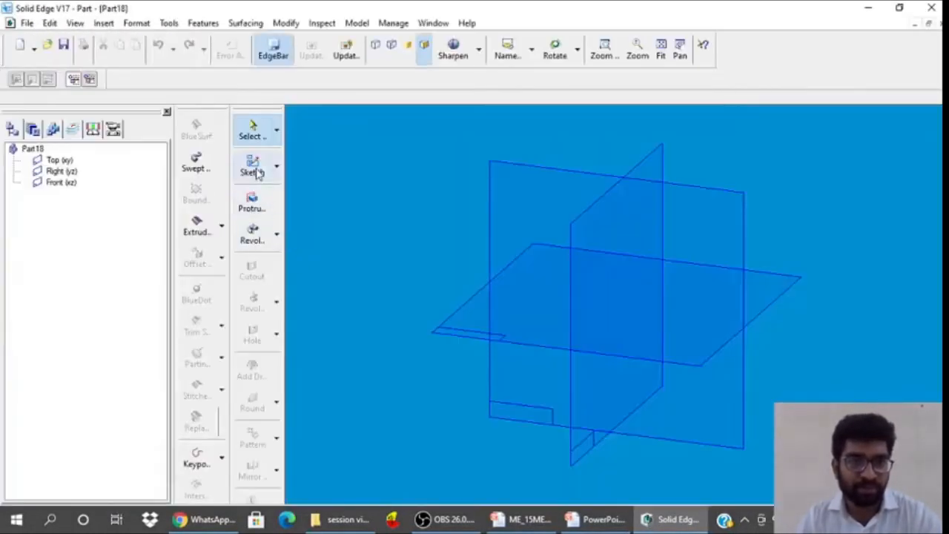
click(256, 203)
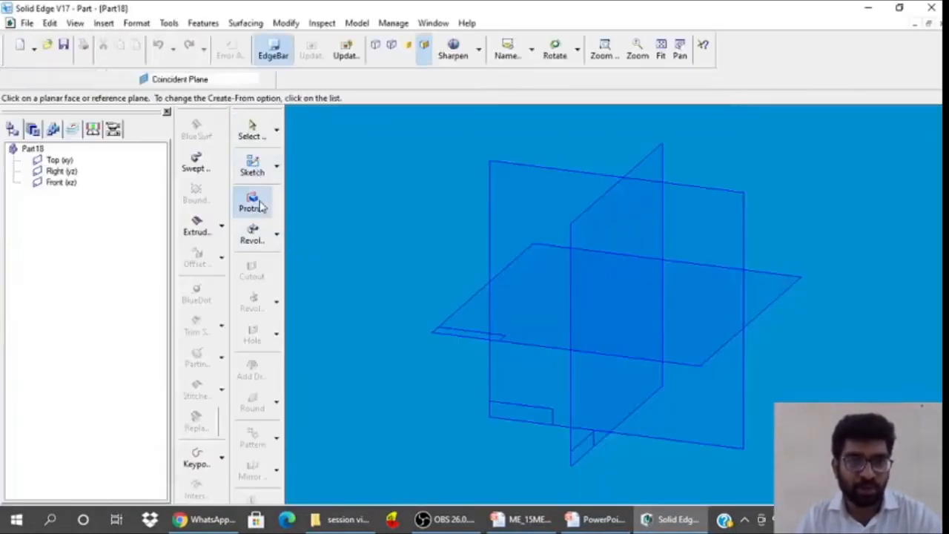
click(475, 320)
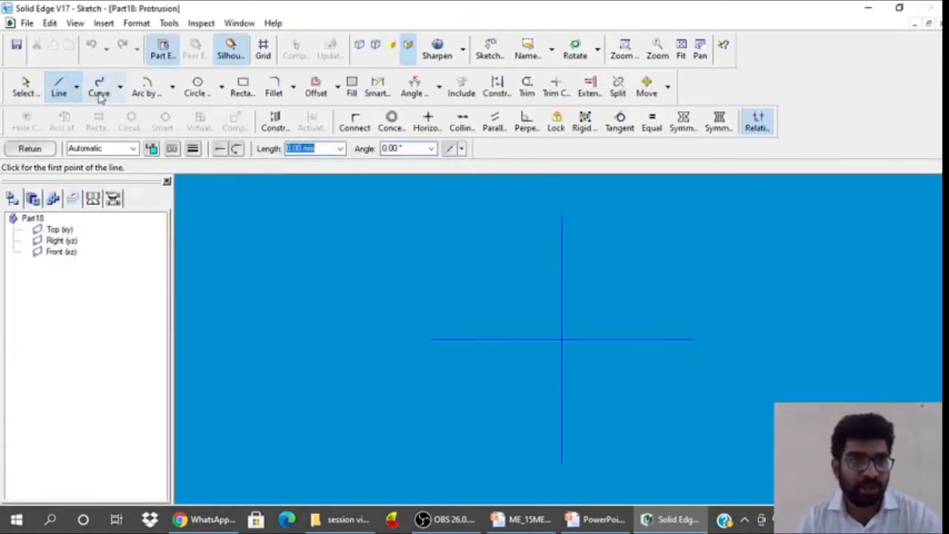
Sketch a closed hexagon around the origin with sides about 17 mm long and its upper and lower corners on the vertical reference line
click(528, 323)
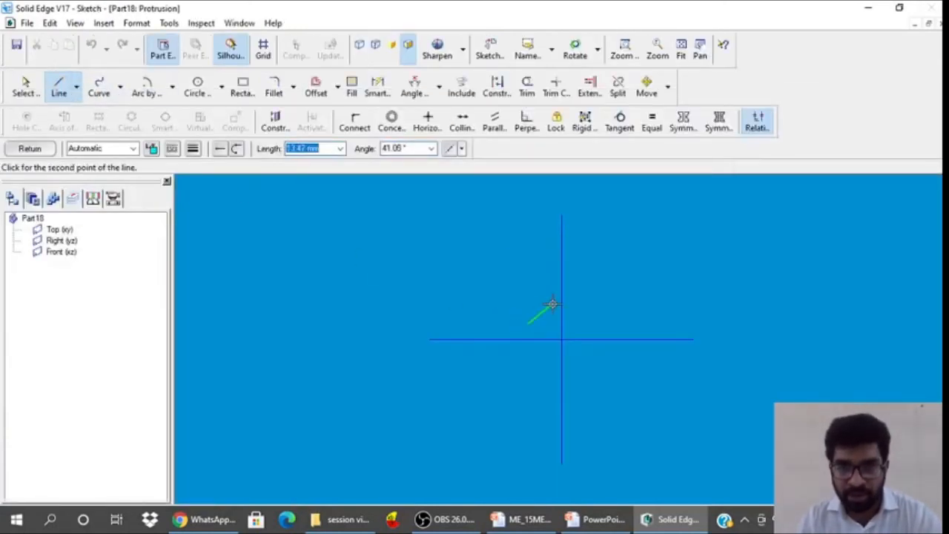
click(562, 302)
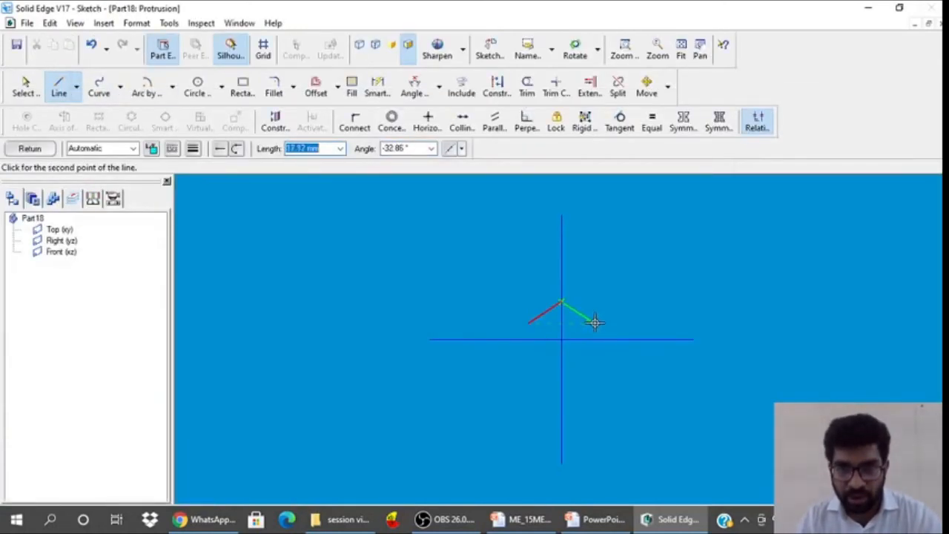
click(562, 378)
click(528, 362)
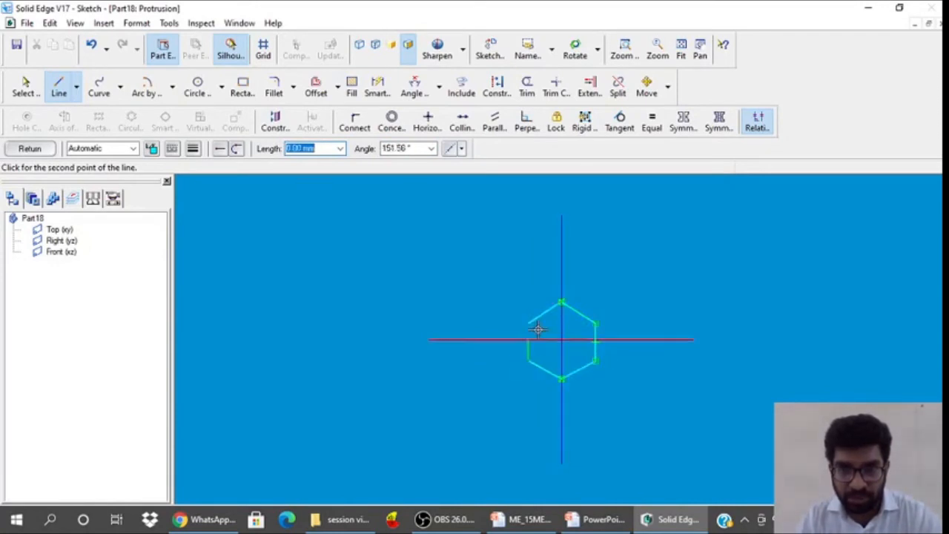
click(528, 325)
key(Escape)
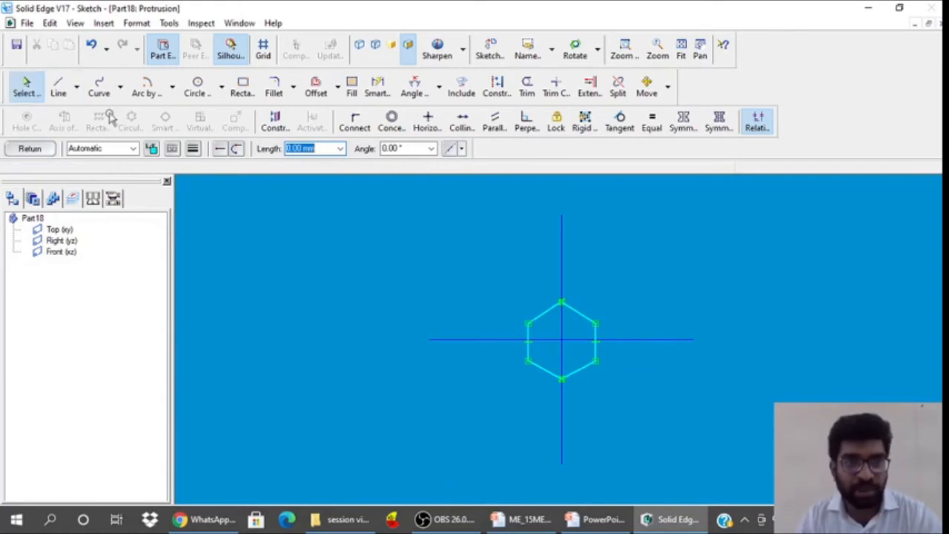
Apply Equal relations between neighbouring sides so all six sides of the hexagon have the same length
click(652, 120)
click(584, 312)
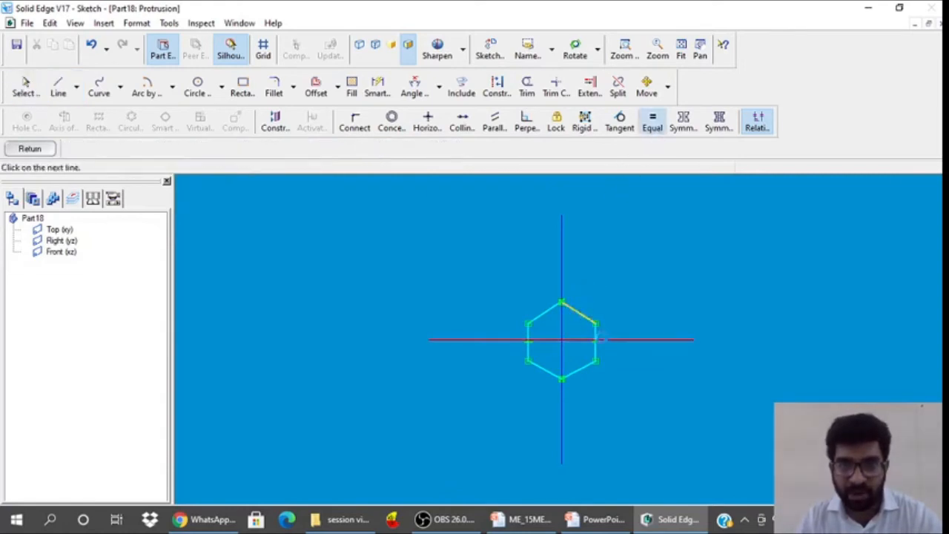
click(596, 335)
click(596, 336)
click(585, 368)
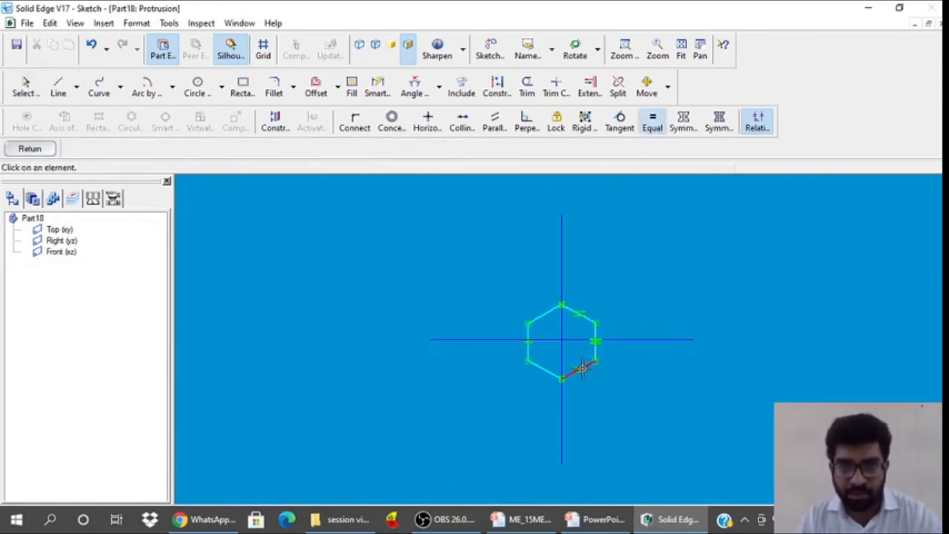
click(548, 373)
click(527, 355)
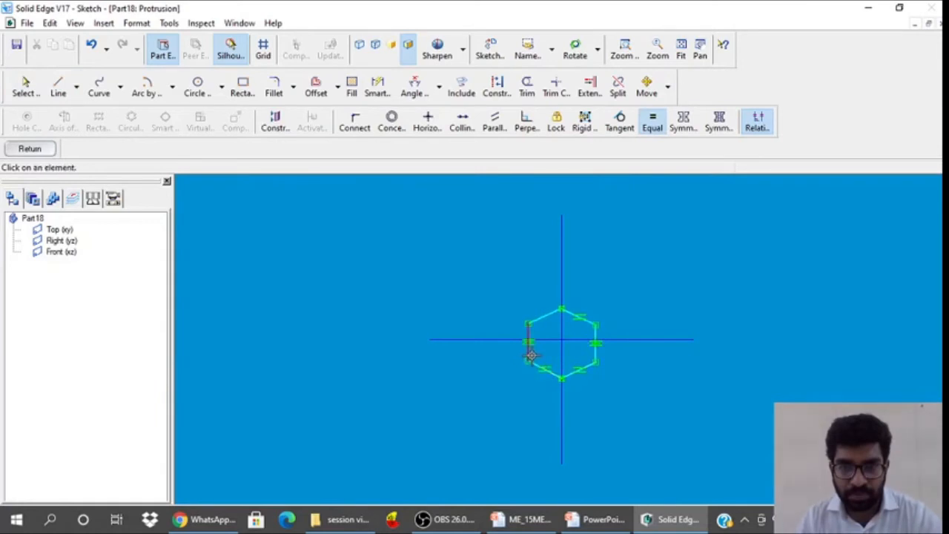
click(552, 313)
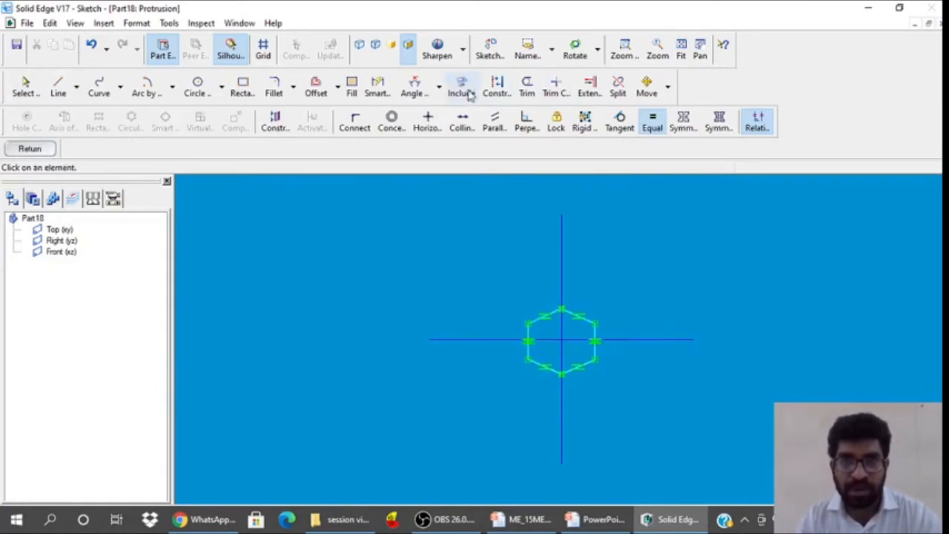
Set the angle between the hexagon's two upper sides to 120°
click(438, 87)
click(445, 127)
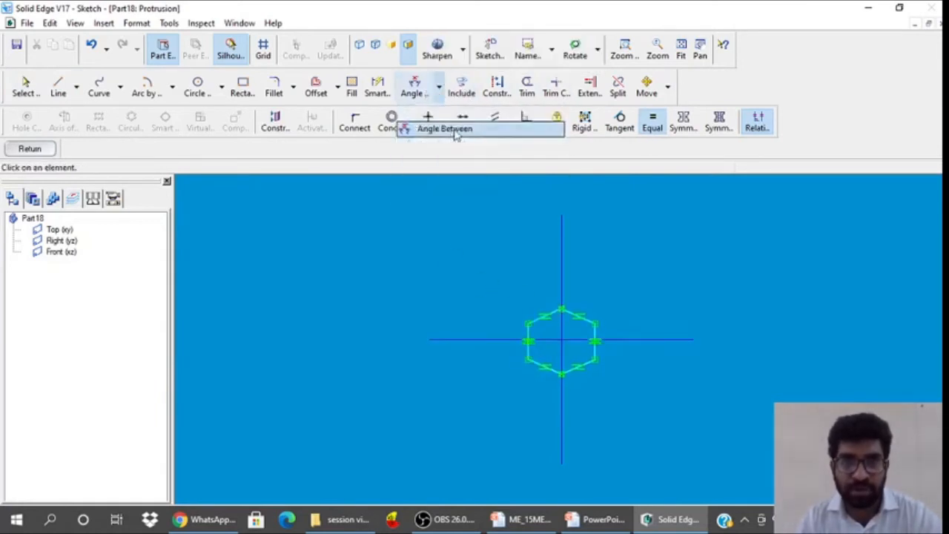
click(549, 309)
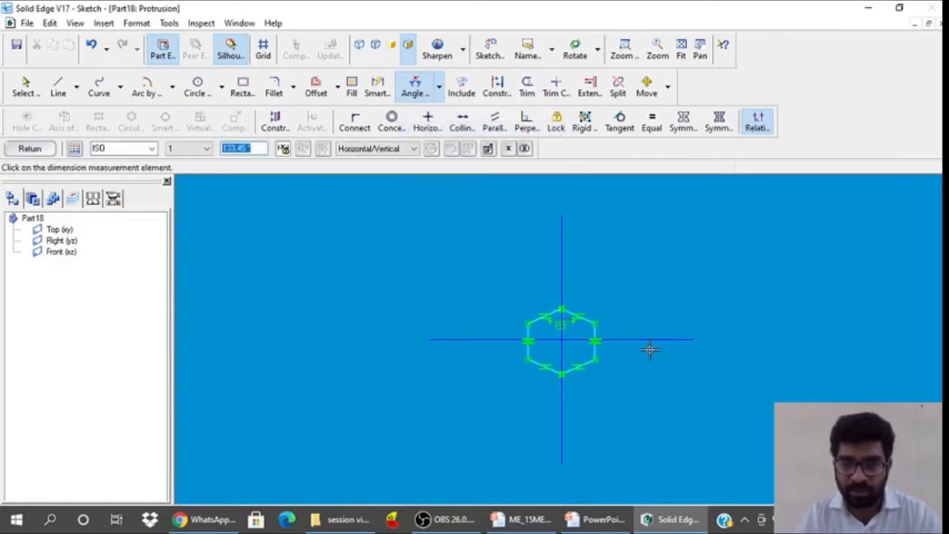
text(0)
key(Return)
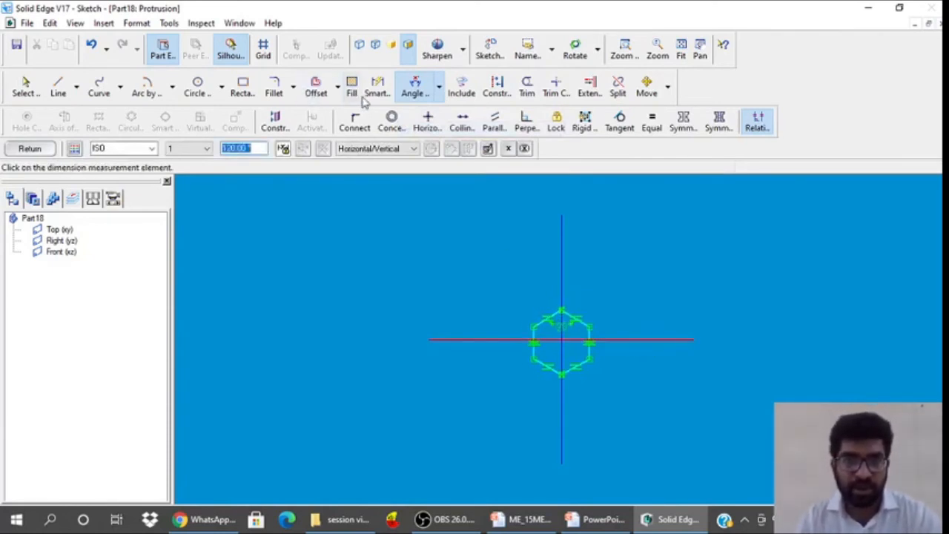
Dimension the hexagon's upper-left side and set its length to 10 mm
click(375, 97)
click(498, 274)
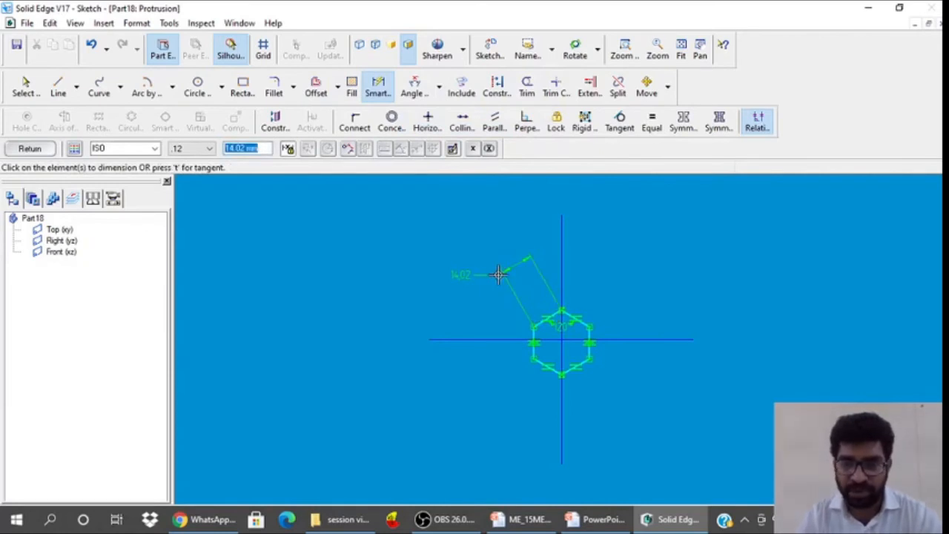
text(10)
key(Return)
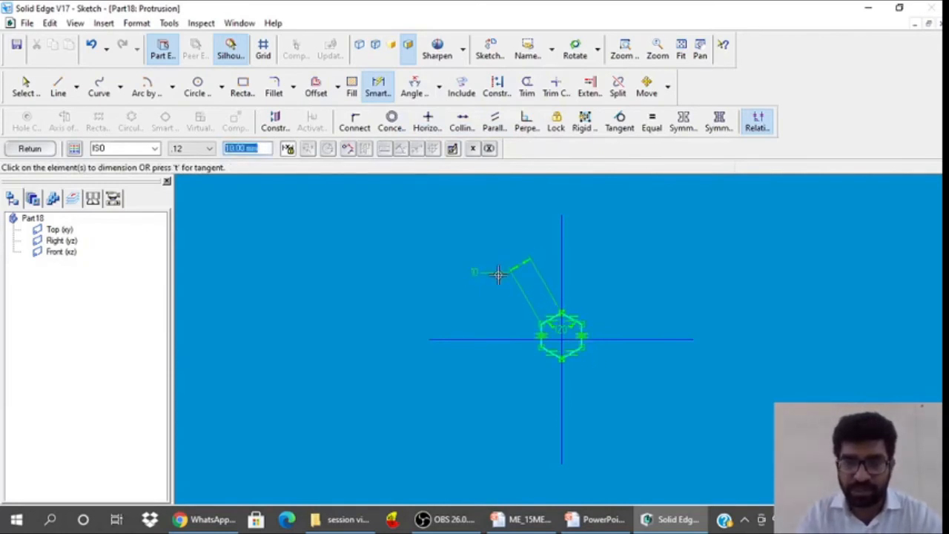
Set the distance between the right vertical side's midpoint and the horizontal reference line to 0 mm, centring the hexagon on the origin
click(624, 50)
drag(531, 312, 597, 375)
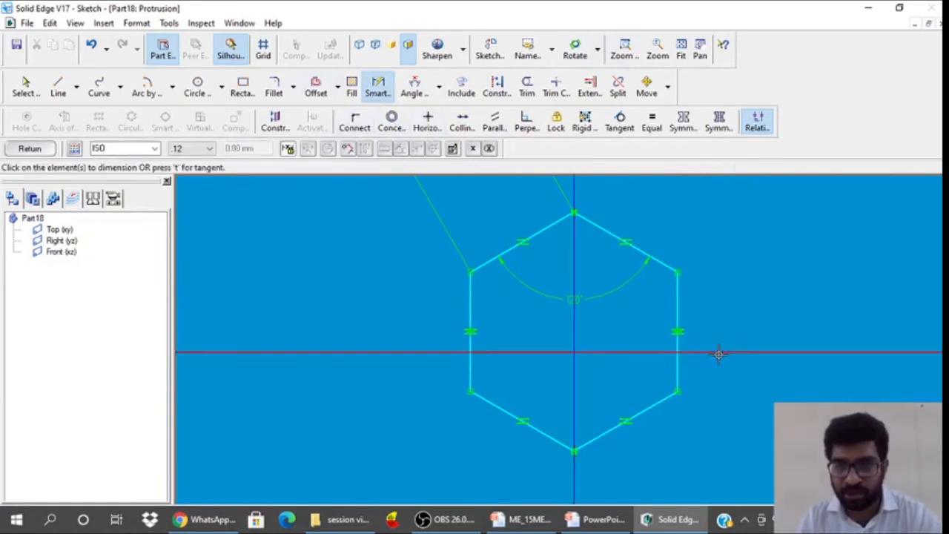
click(679, 331)
key(Escape)
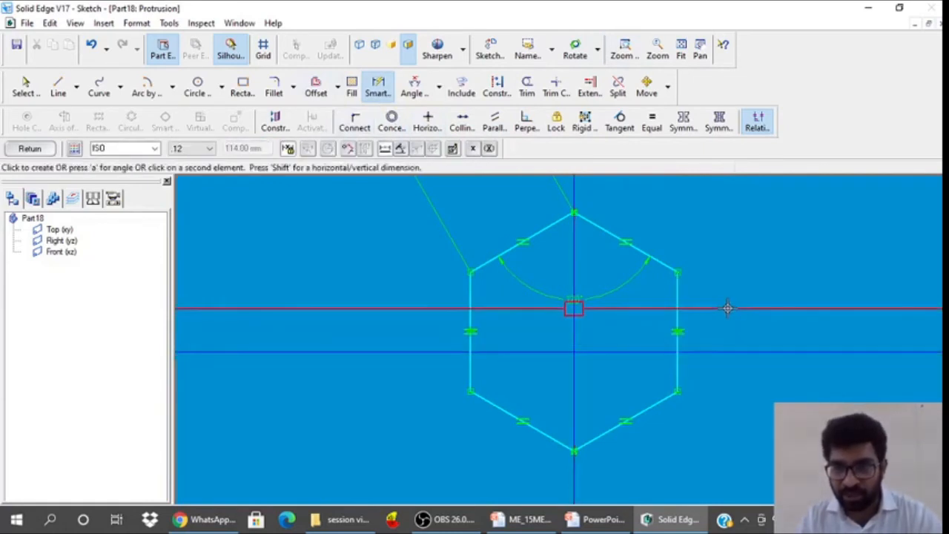
click(721, 352)
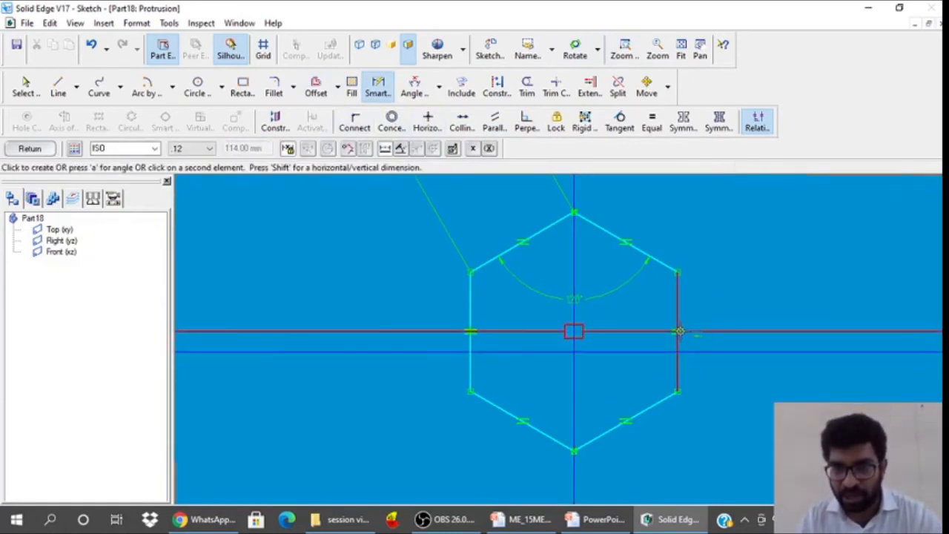
click(689, 333)
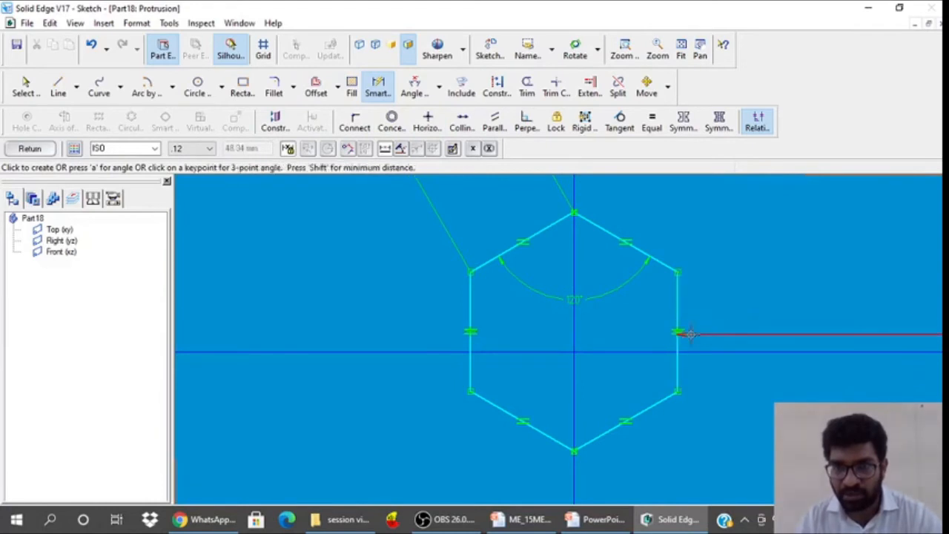
click(552, 334)
text(0)
key(Return)
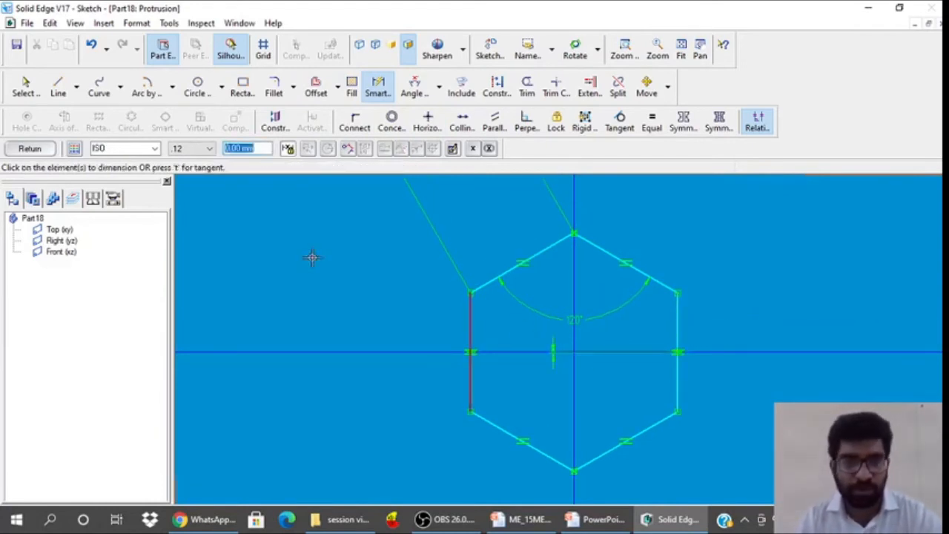
Close the hexagon sketch and extrude it 5 mm upward from the top plane
click(37, 150)
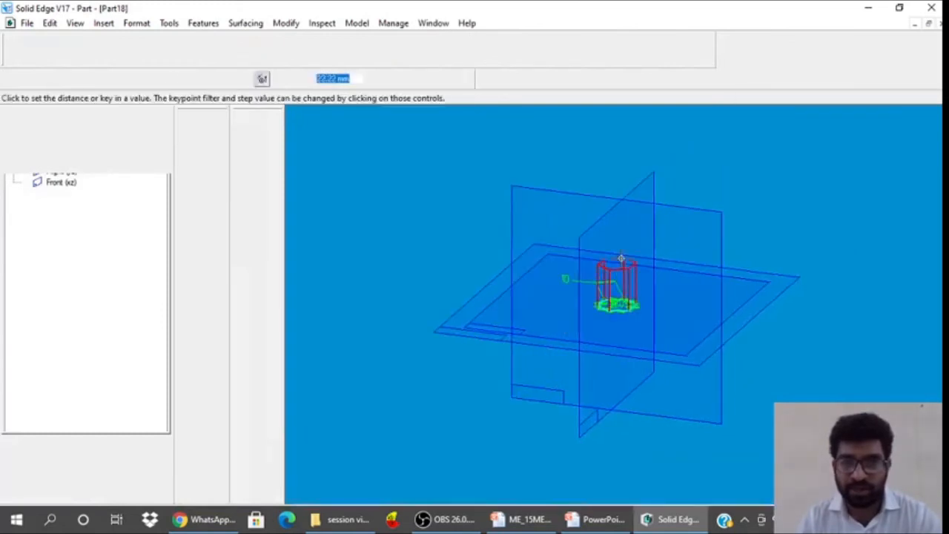
click(620, 238)
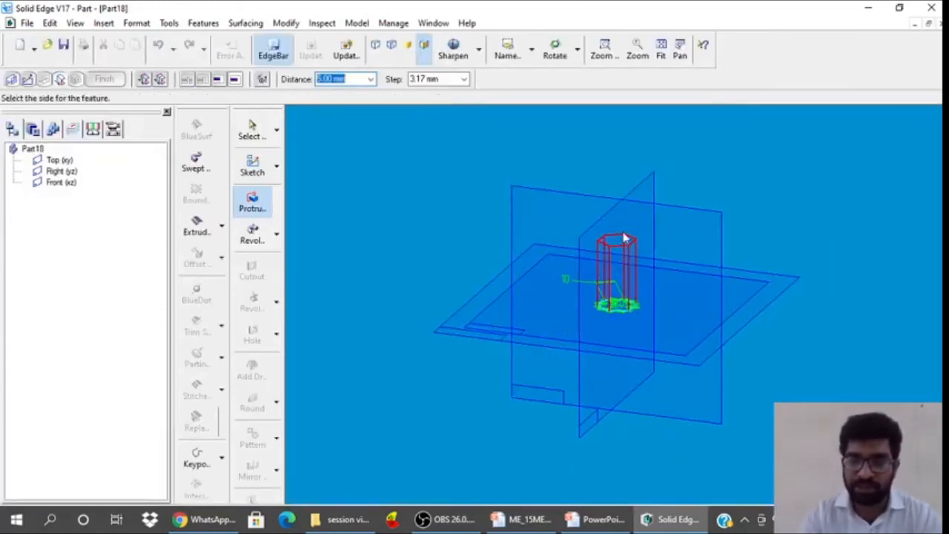
click(638, 262)
click(105, 79)
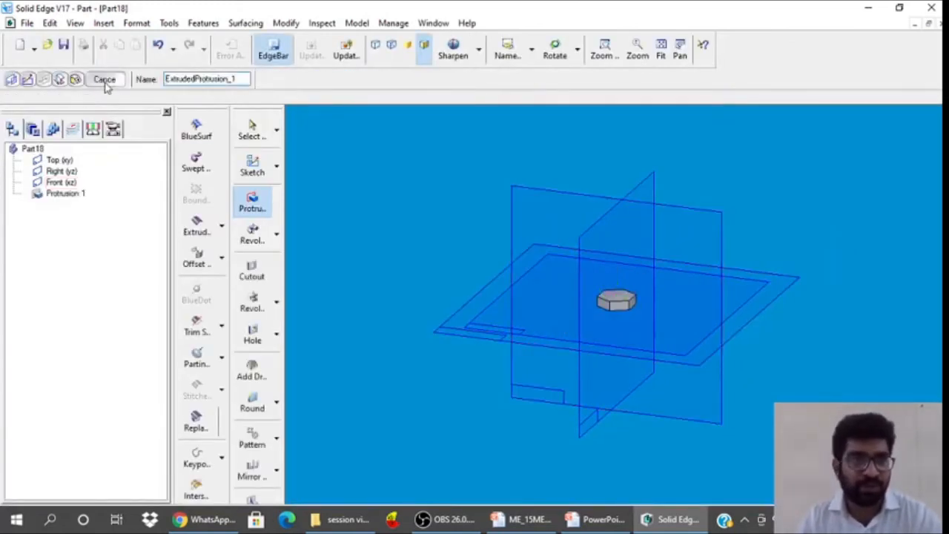
click(105, 80)
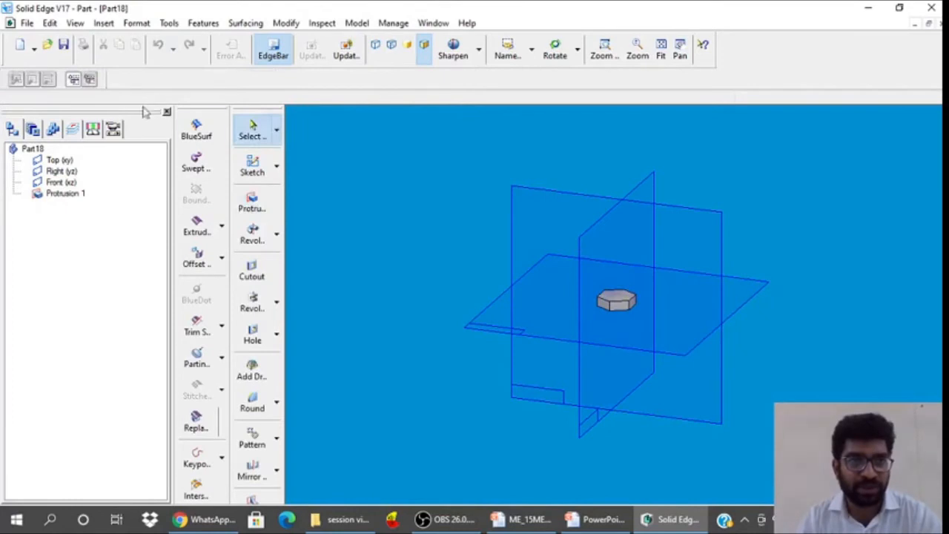
Start a Revolved Cutout on the front plane and sketch a line sloping down and outward from the block's lower-right corner
click(275, 302)
click(331, 297)
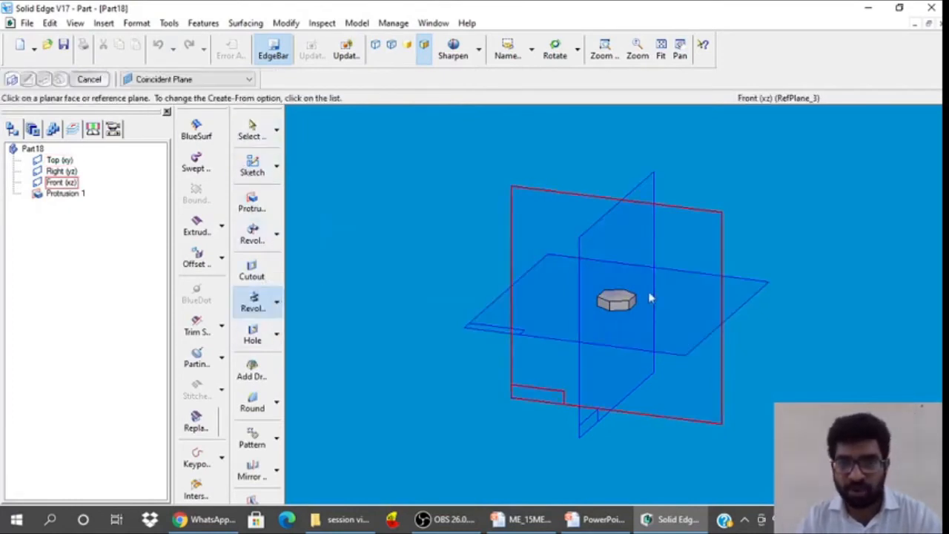
click(681, 221)
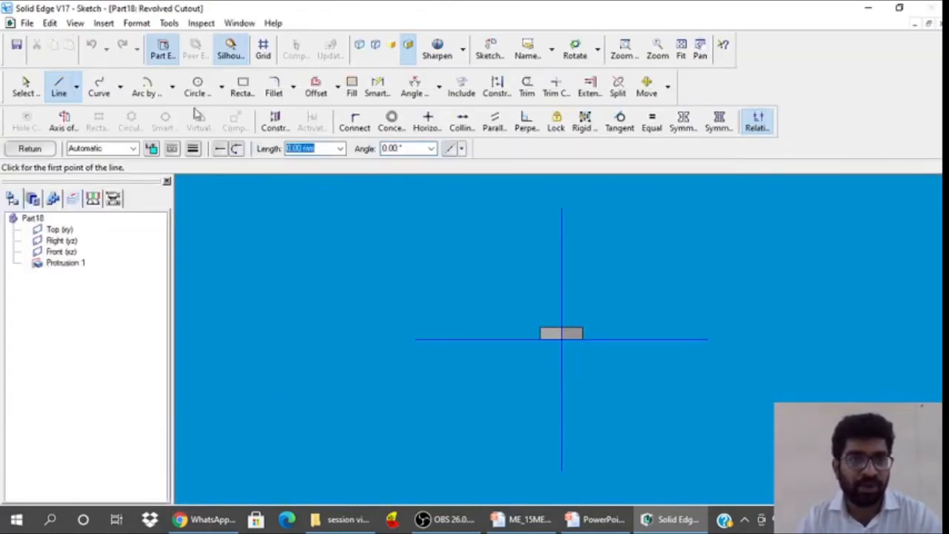
click(65, 95)
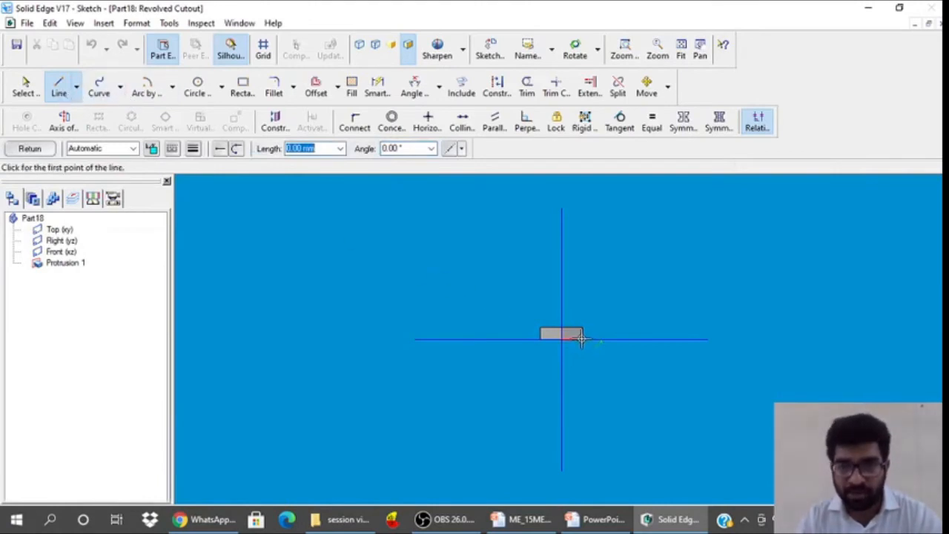
click(582, 340)
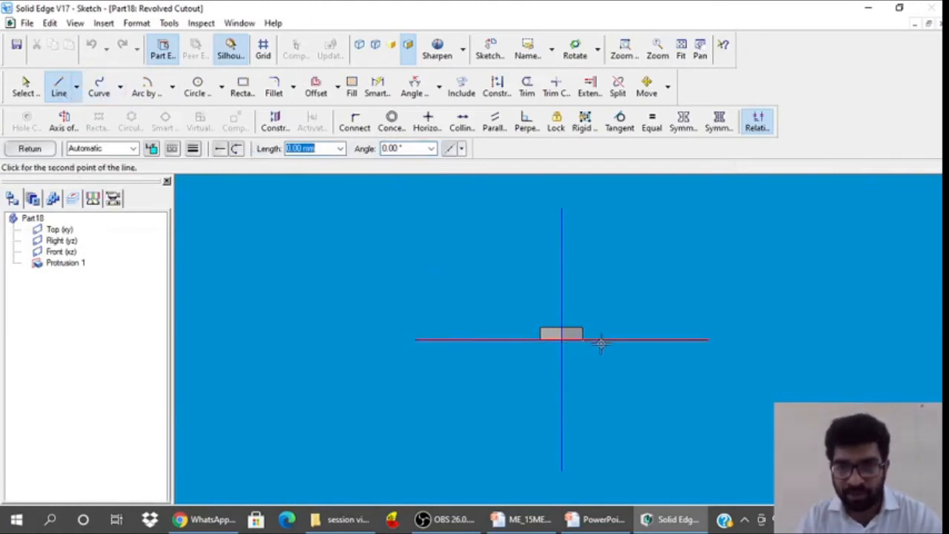
click(694, 400)
Set the angle between the horizontal reference line and the downward-sloping line to 30°
click(385, 95)
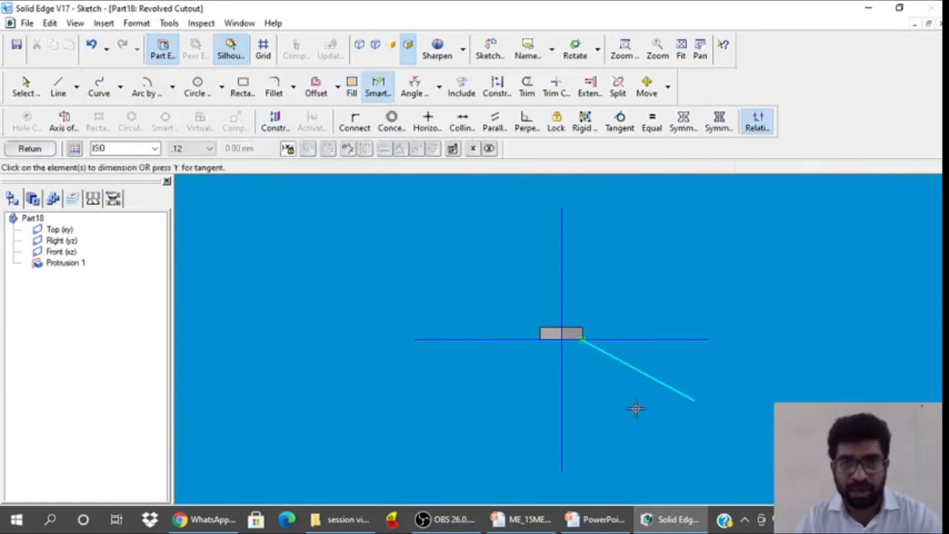
click(415, 88)
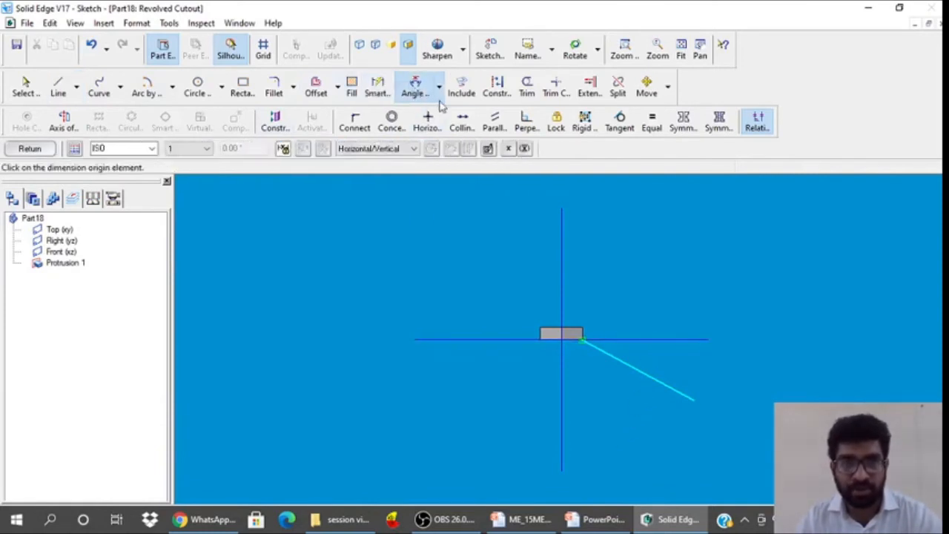
click(644, 339)
click(639, 371)
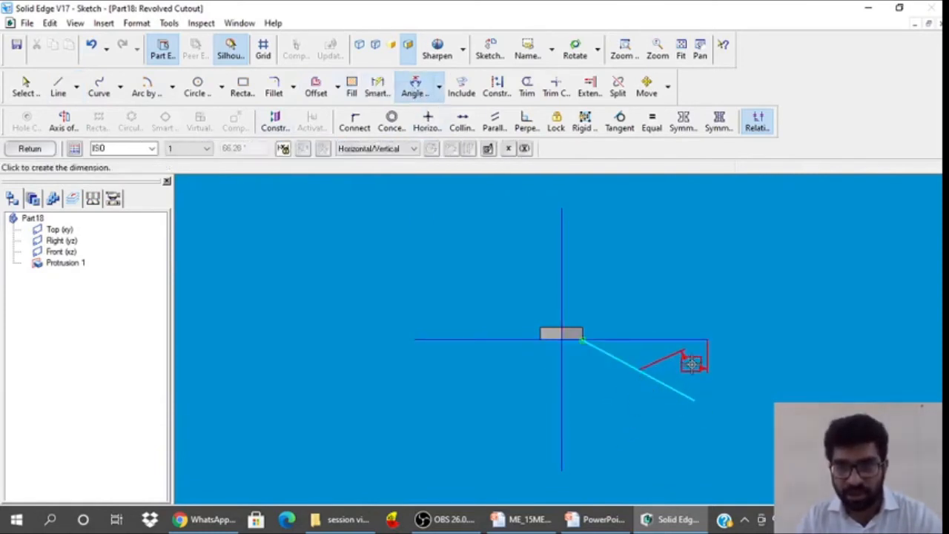
right_click(618, 344)
click(607, 340)
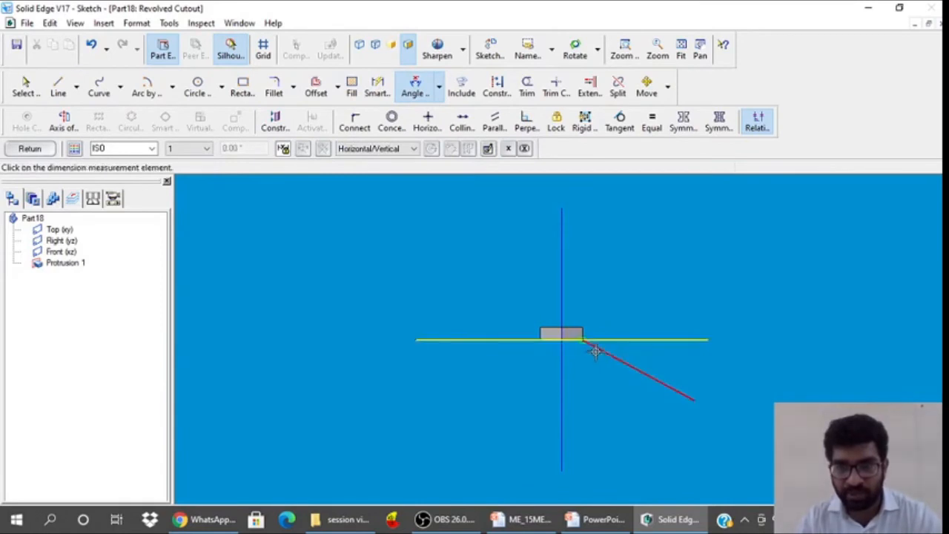
click(595, 347)
click(710, 382)
text(30)
key(Return)
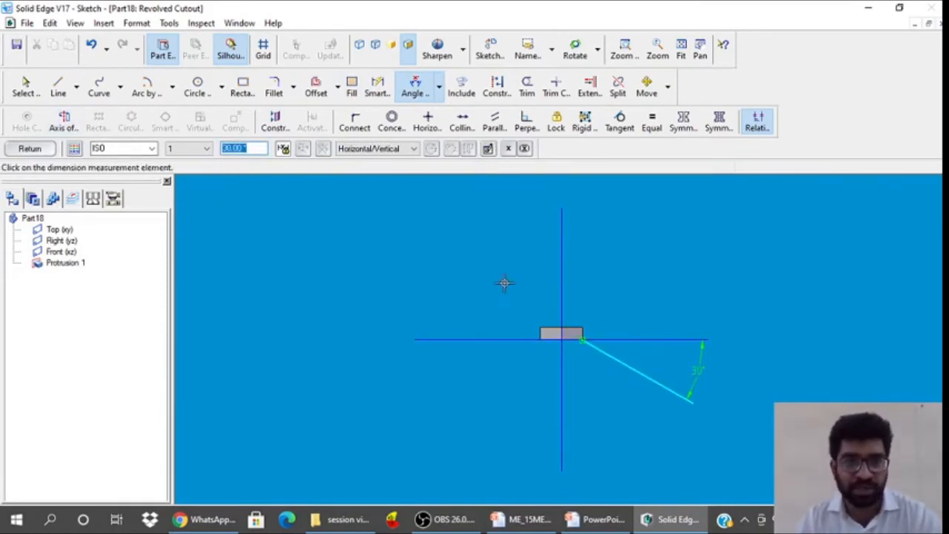
click(566, 287)
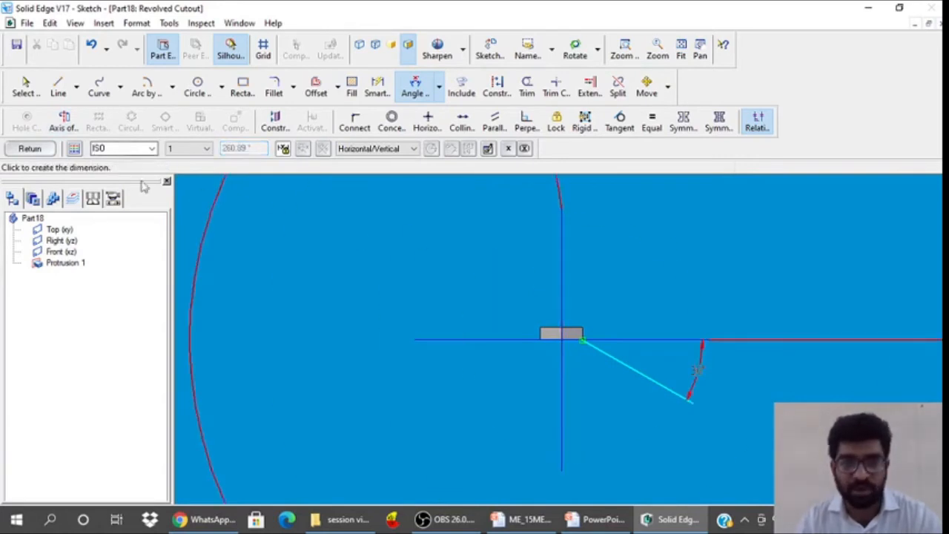
key(Escape)
Try to cut the hexagonal block by revolving the sloped line 360° about the vertical reference line
click(64, 122)
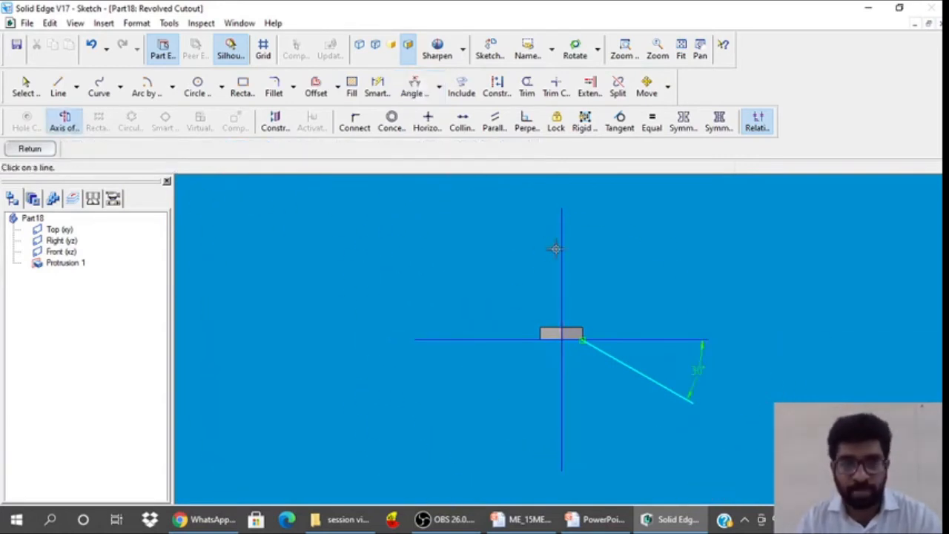
click(561, 250)
click(23, 148)
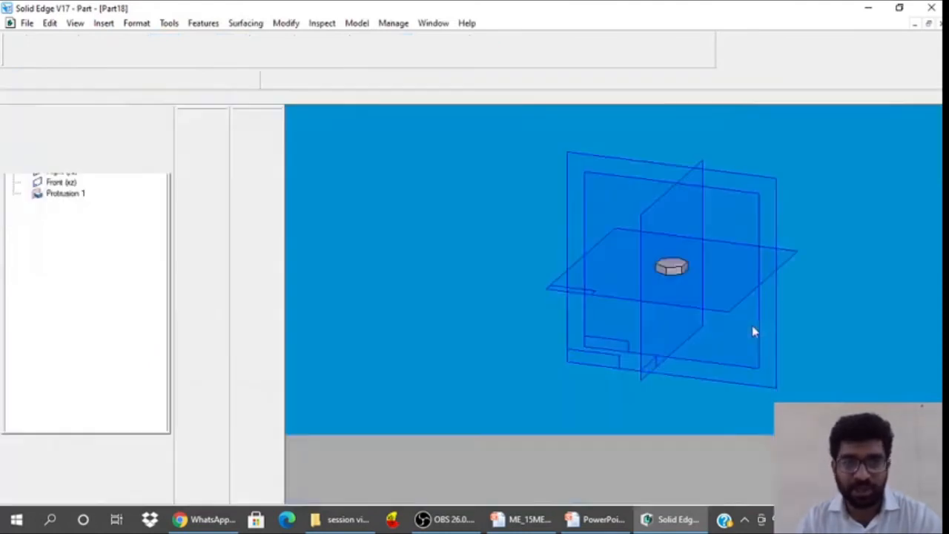
click(675, 393)
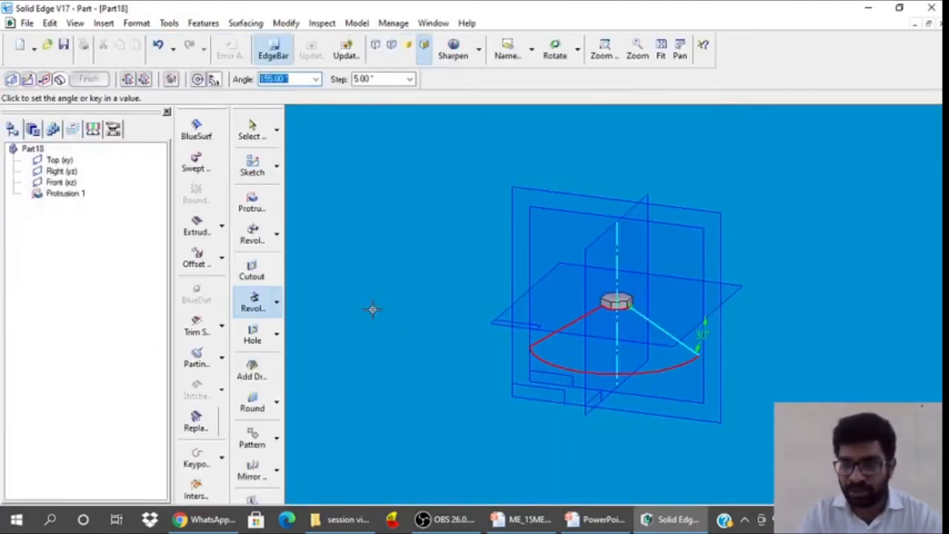
text(360)
key(Return)
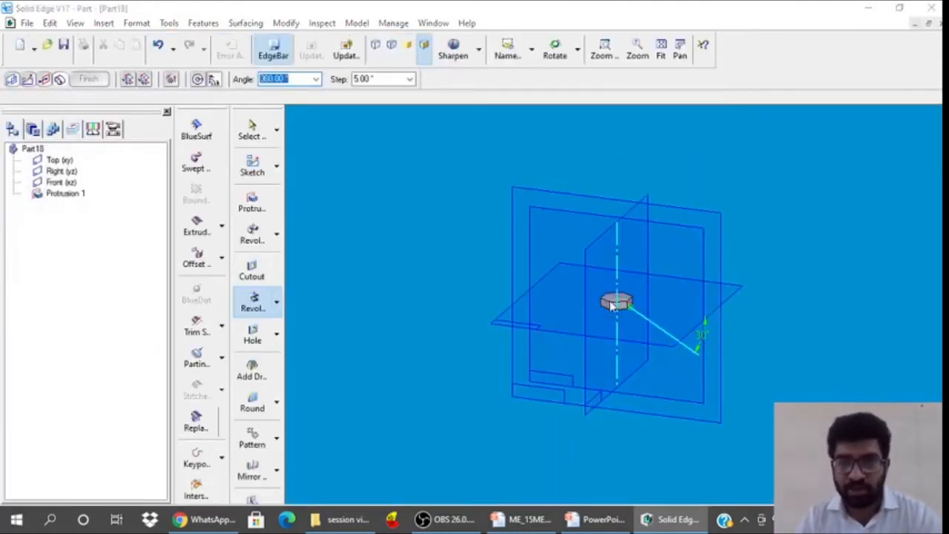
click(418, 291)
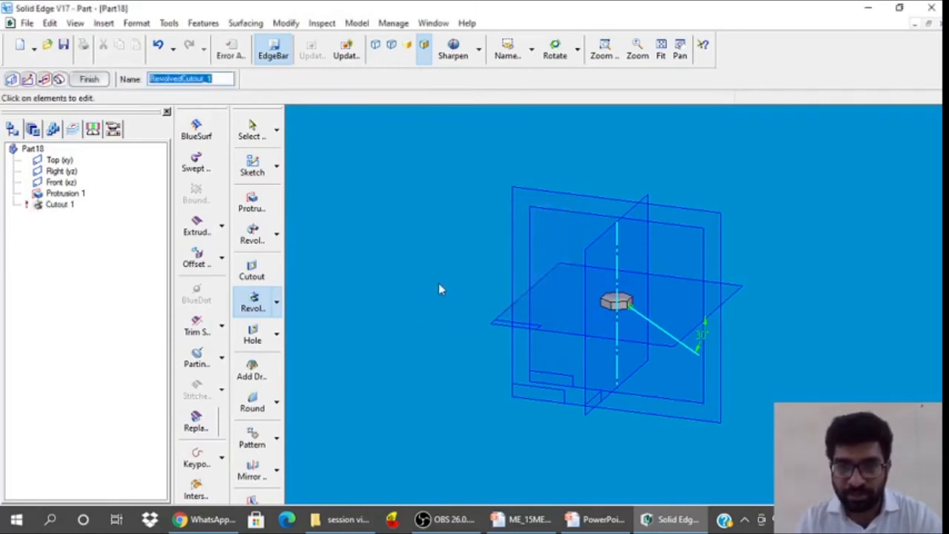
mouse_move(447, 257)
middle_down()
mouse_move(470, 227)
mouse_move(462, 252)
mouse_move(430, 245)
mouse_move(416, 258)
mouse_move(439, 256)
middle_up()
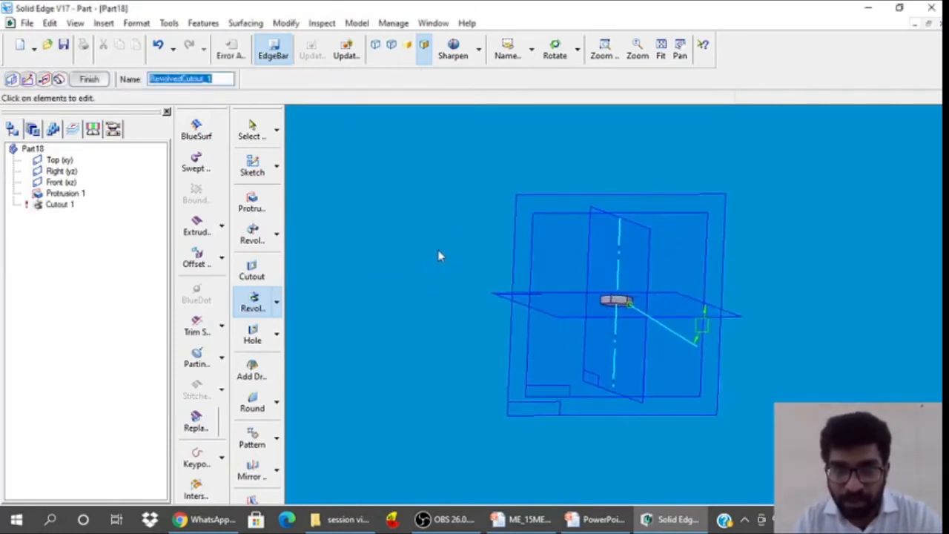
click(88, 79)
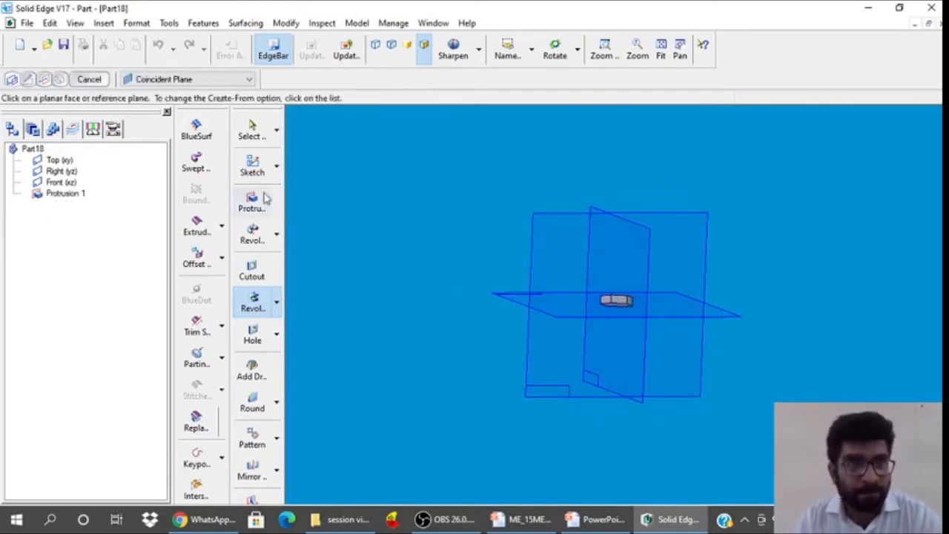
key(Escape)
Start a Revolved Cutout on the front plane and sketch a line sloping up and outward from the block's lower-right corner
click(278, 307)
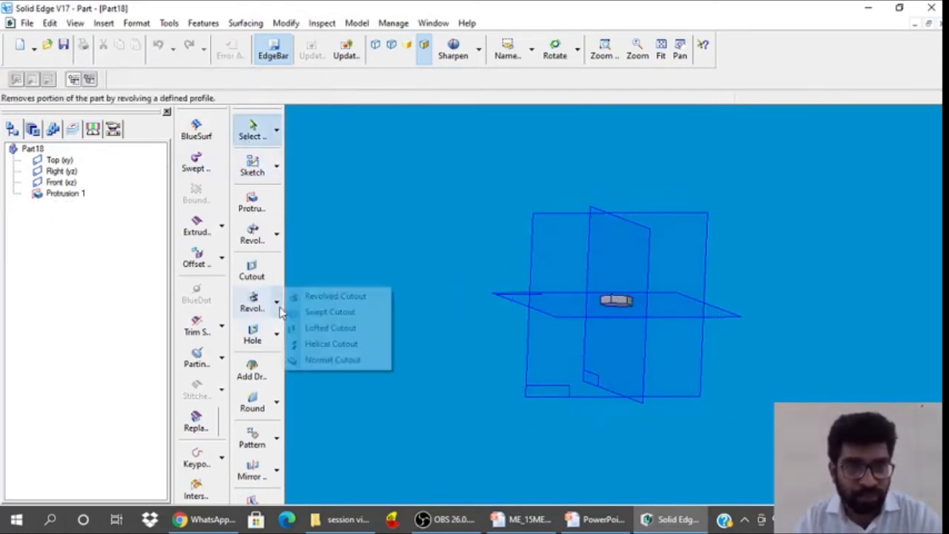
click(330, 296)
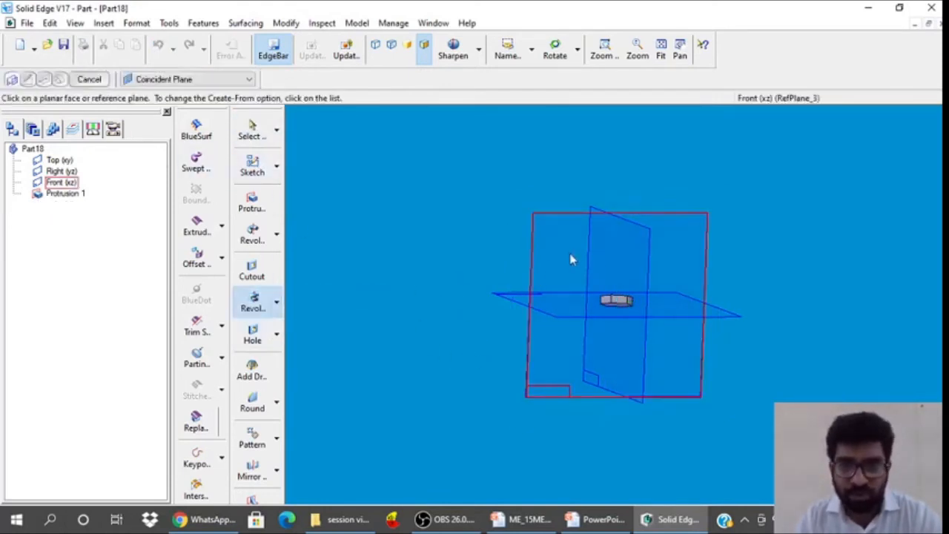
click(669, 234)
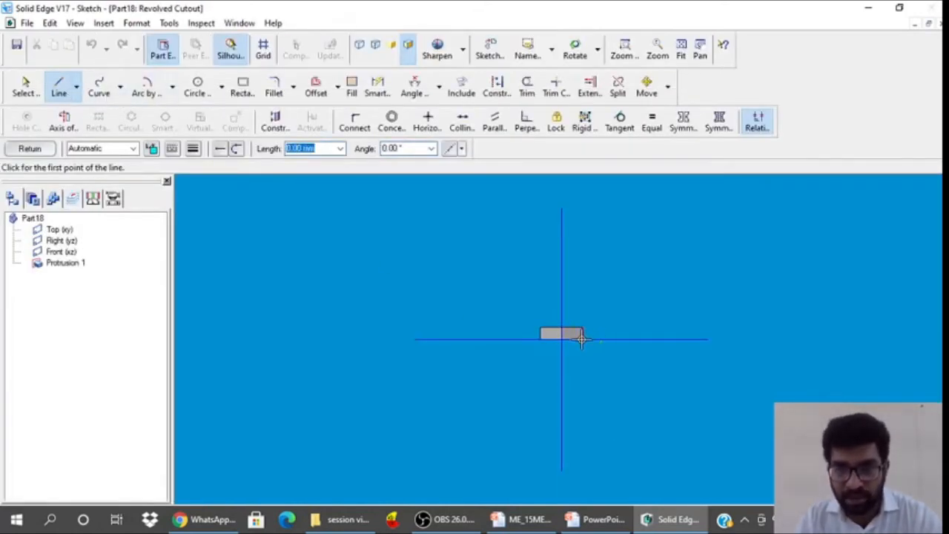
click(582, 339)
double_click(699, 299)
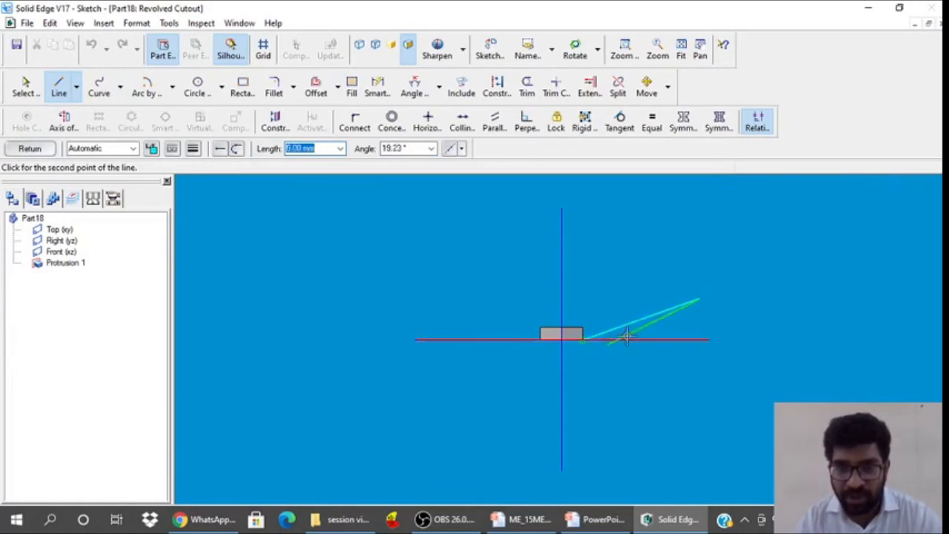
Add an angle dimension between the horizontal reference line and the upward-sloping line
click(420, 95)
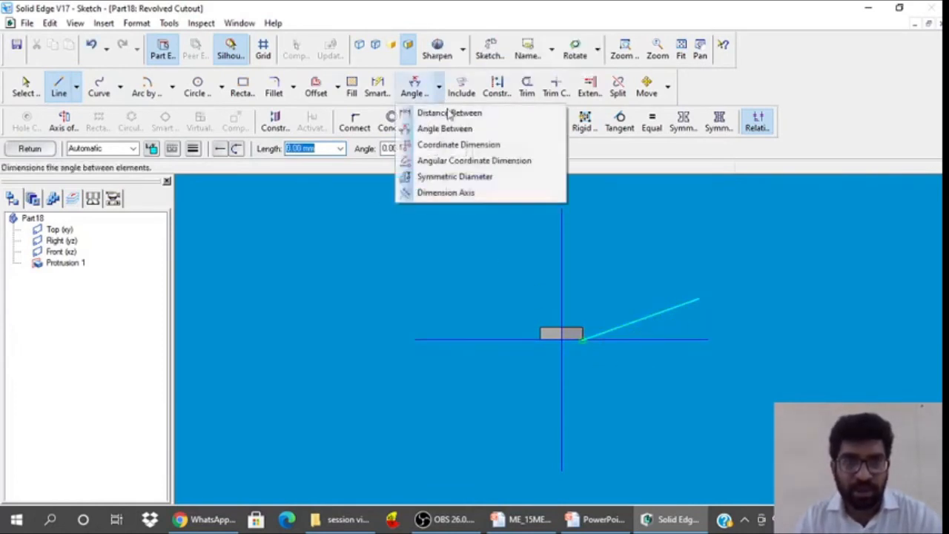
click(436, 127)
click(630, 339)
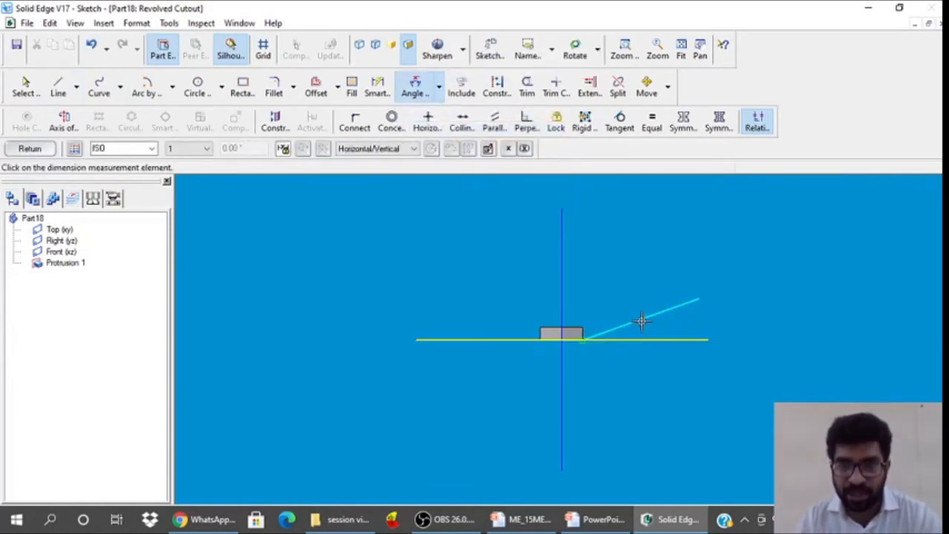
click(639, 320)
right_click(686, 353)
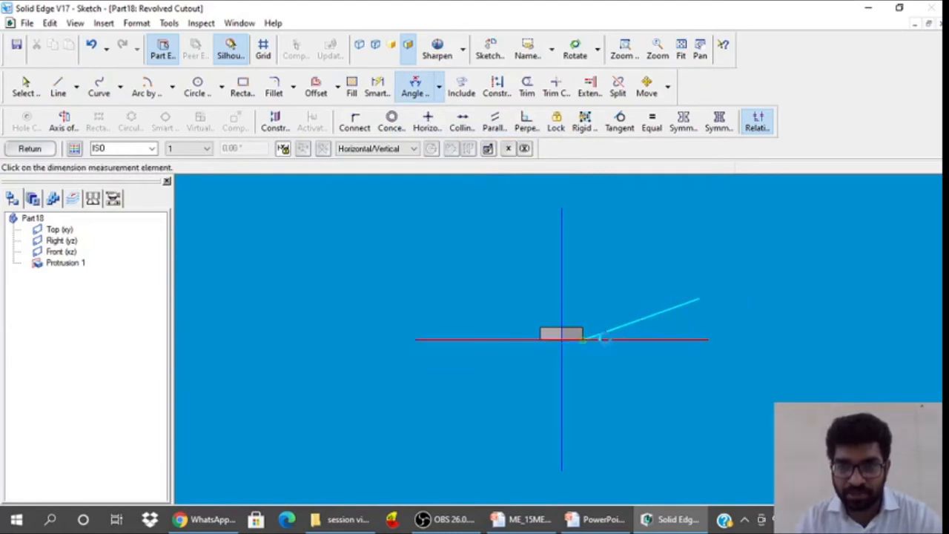
Set the sketched line's angle to the horizontal reference line to 30° and make the vertical reference line the axis of revolution
click(630, 323)
click(737, 301)
text(30)
key(Return)
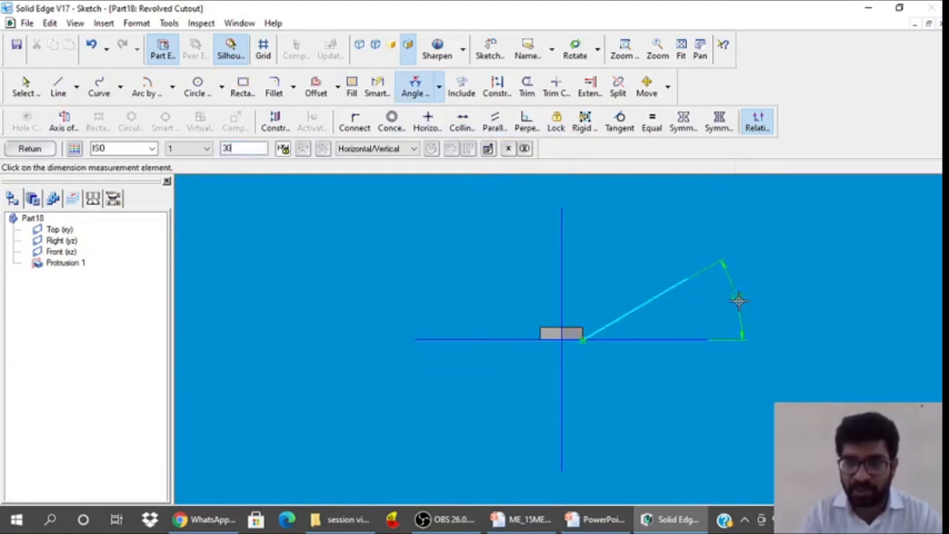
click(63, 122)
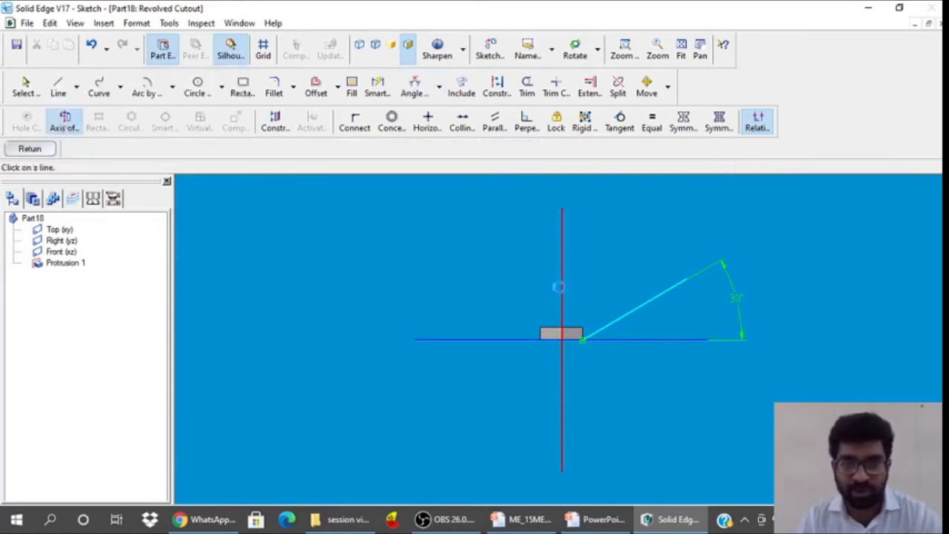
click(561, 284)
click(43, 152)
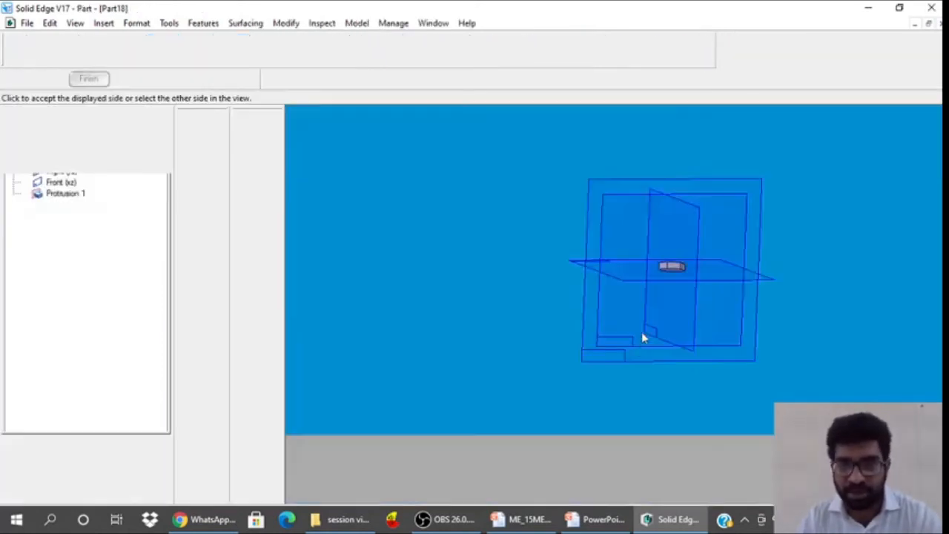
Cut away the lower corners of the hexagonal block by revolving the profile 360° outside the line
click(729, 382)
text(36)
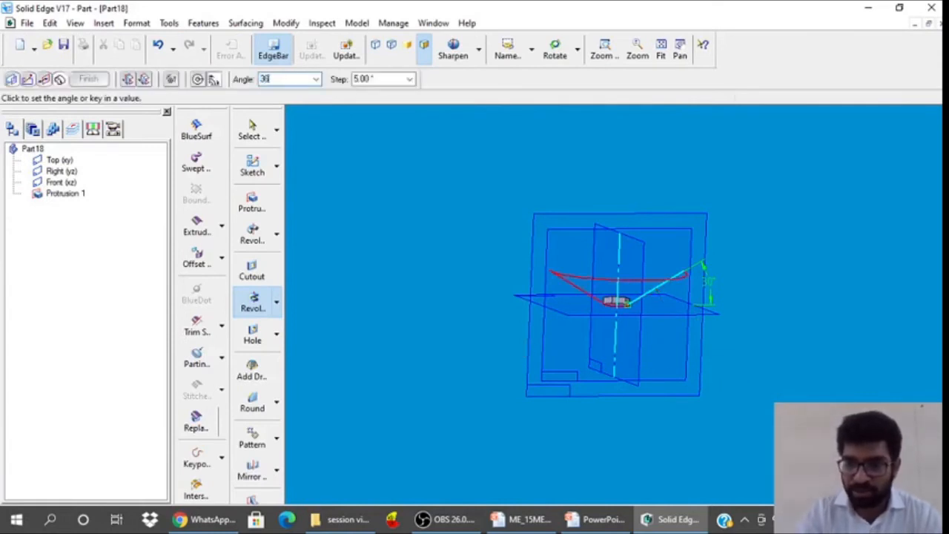
text(0)
key(Return)
click(633, 352)
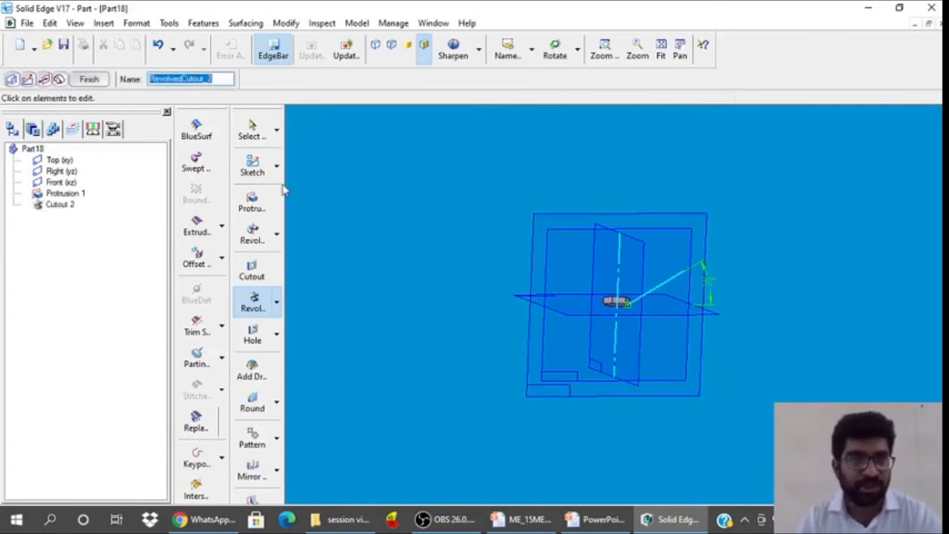
click(89, 78)
click(251, 141)
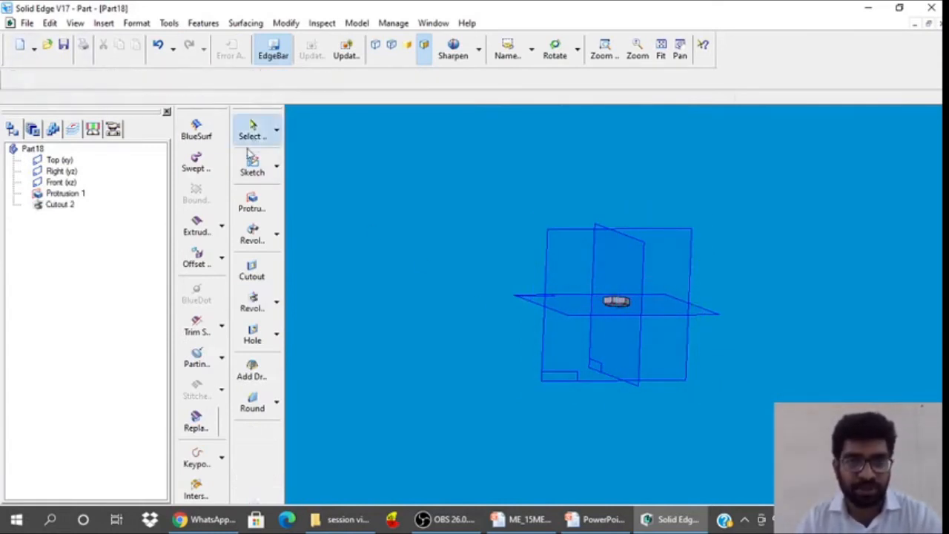
Begin another revolved cutout on the front plane with a line sloping down and outward from the block's upper right corner
click(276, 303)
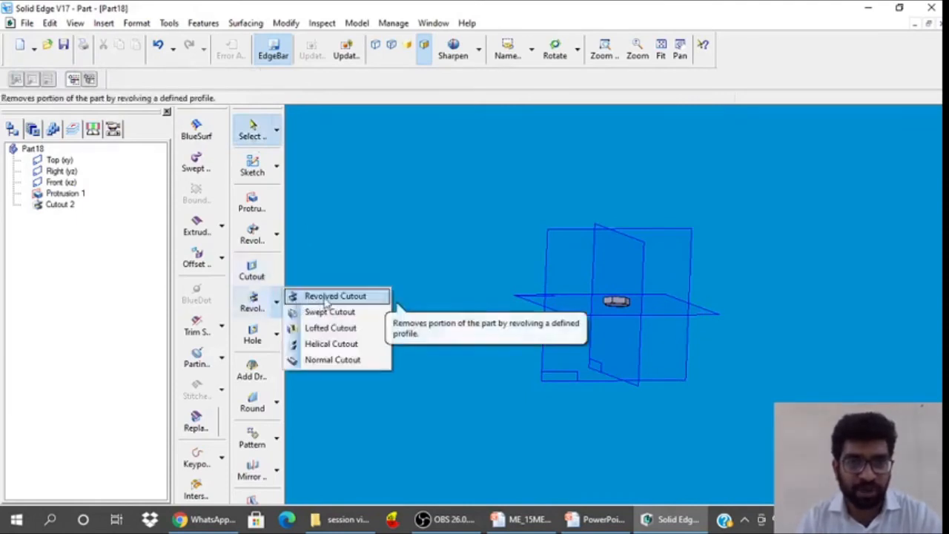
click(324, 300)
click(665, 245)
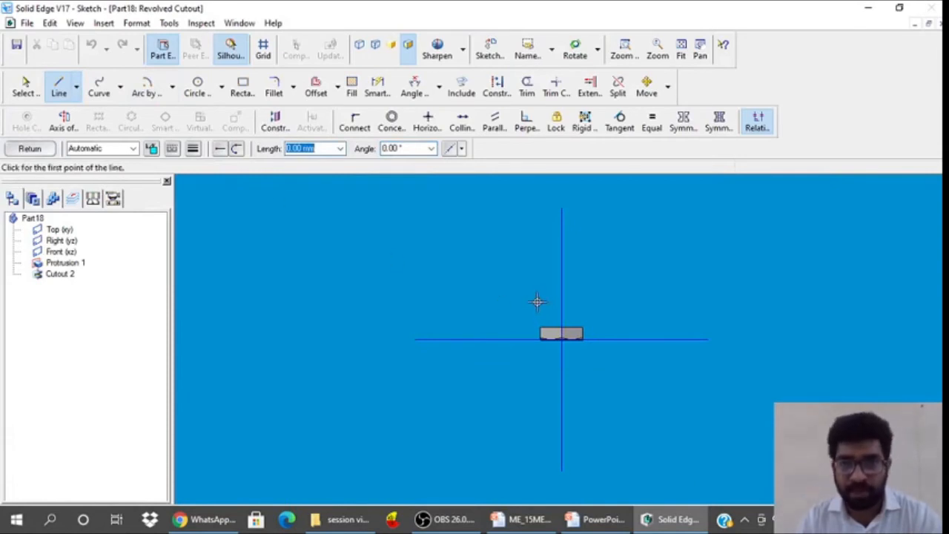
click(584, 329)
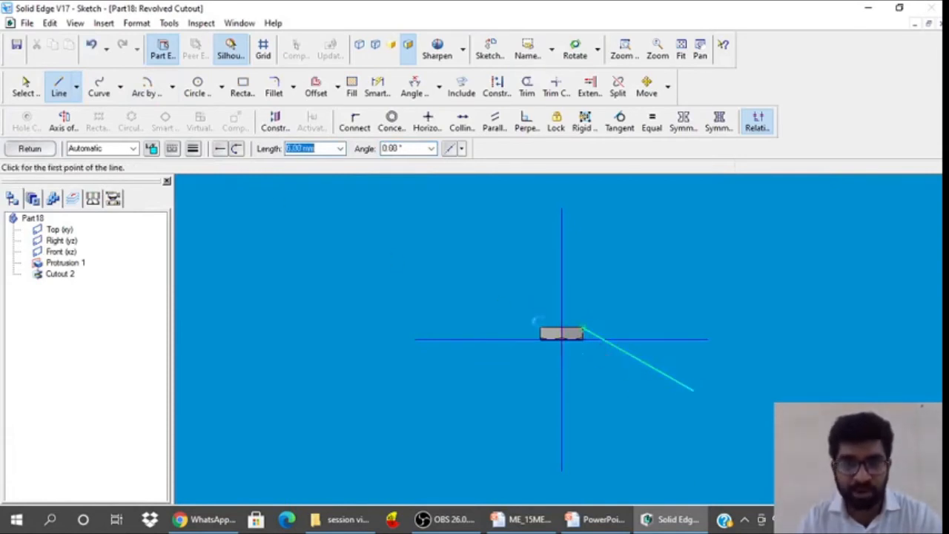
Dimension the sloping line at 30° to the horizontal reference line and make the vertical reference line the axis of revolution
click(415, 87)
click(590, 340)
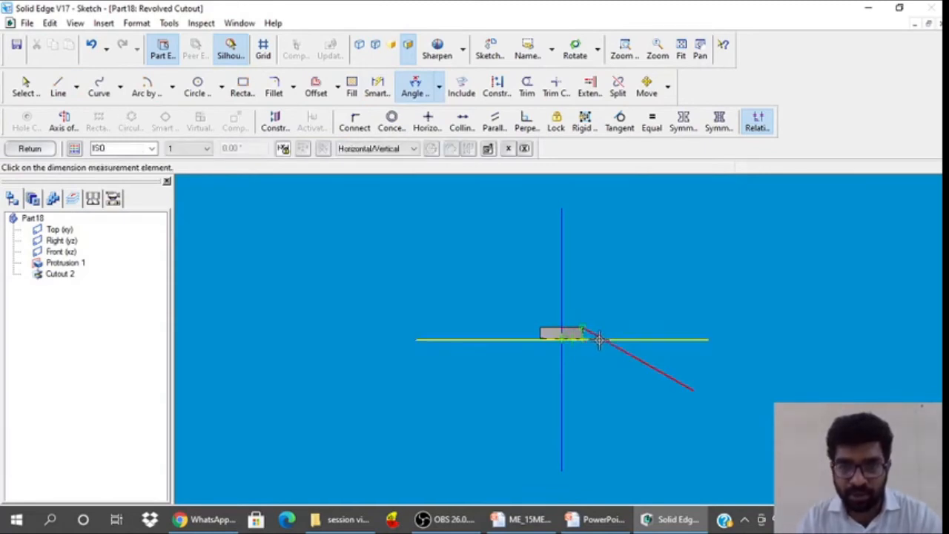
click(599, 340)
click(460, 284)
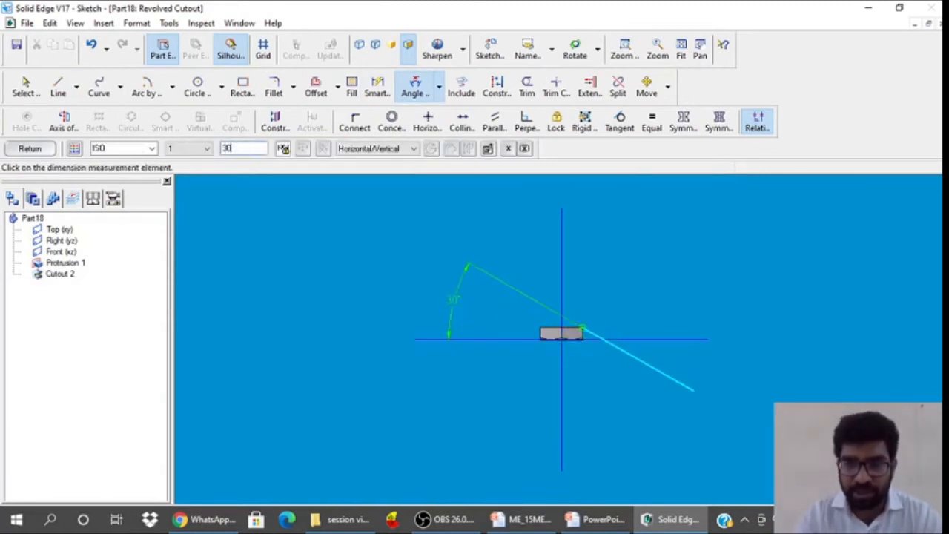
click(66, 122)
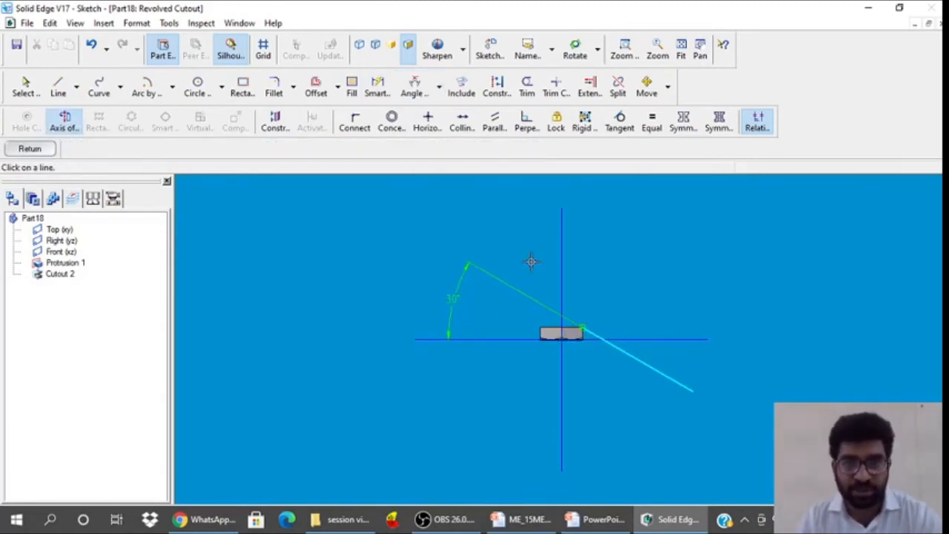
click(560, 264)
click(36, 150)
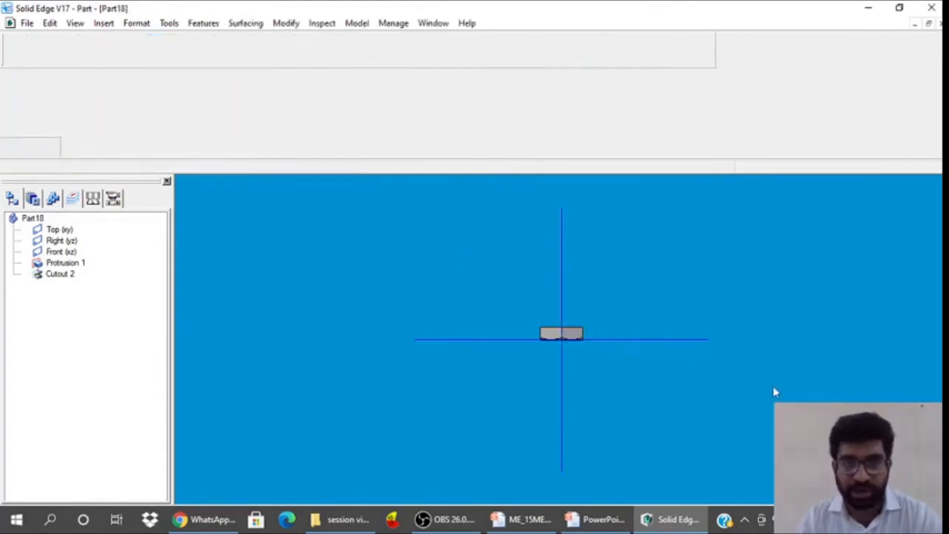
Cut away the upper corners of the hexagonal block by revolving the second profile 360°
text(3)
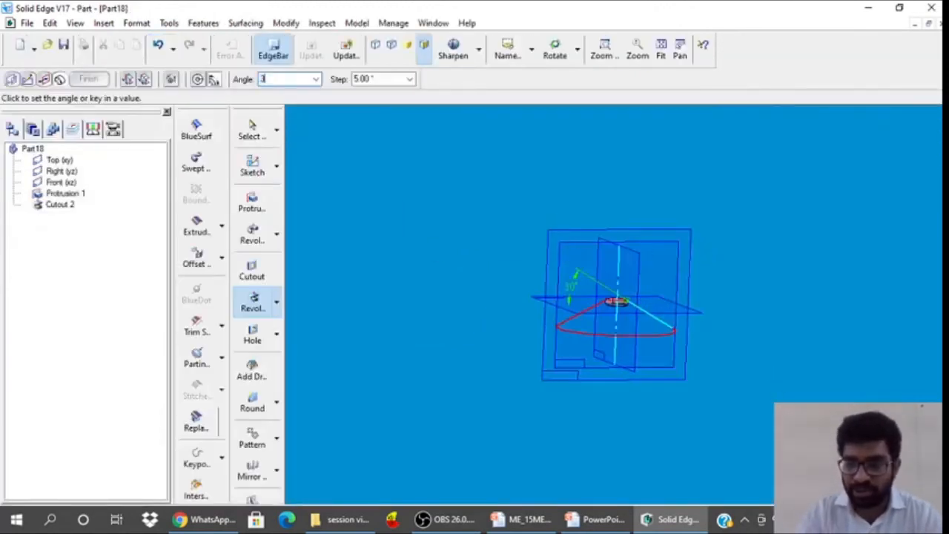
text(60)
key(Return)
click(652, 262)
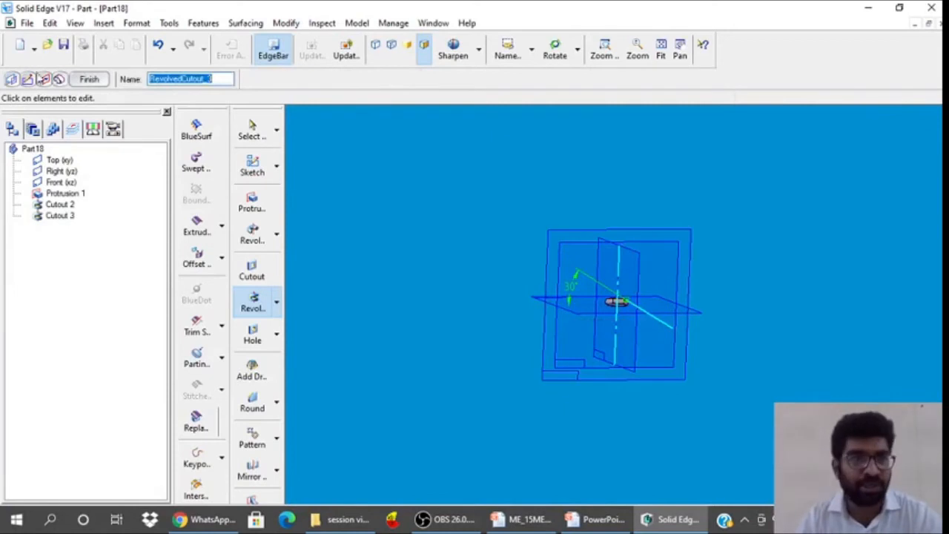
click(88, 79)
click(252, 130)
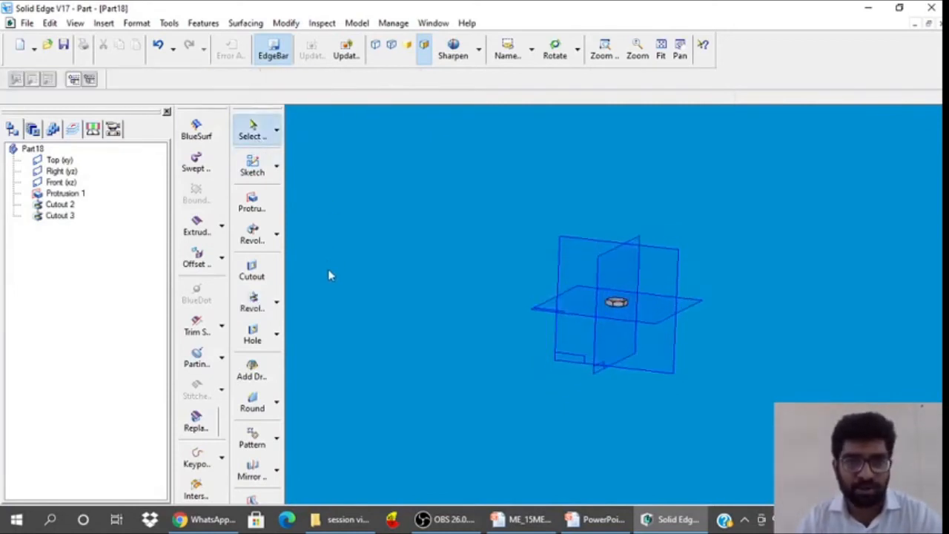
Start a Hole feature on the chamfered hexagonal block and set the hole type to Threaded
click(604, 49)
drag(584, 287, 648, 319)
key(Escape)
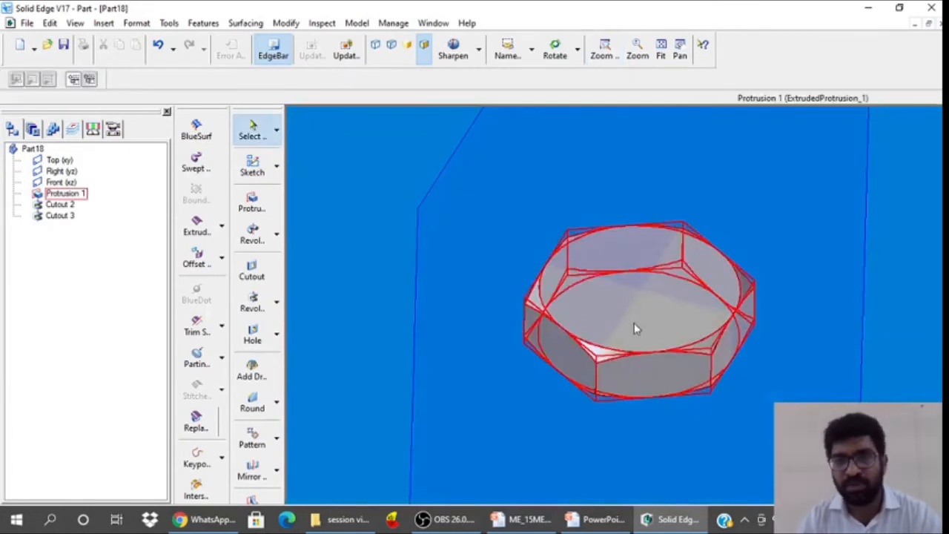
click(277, 334)
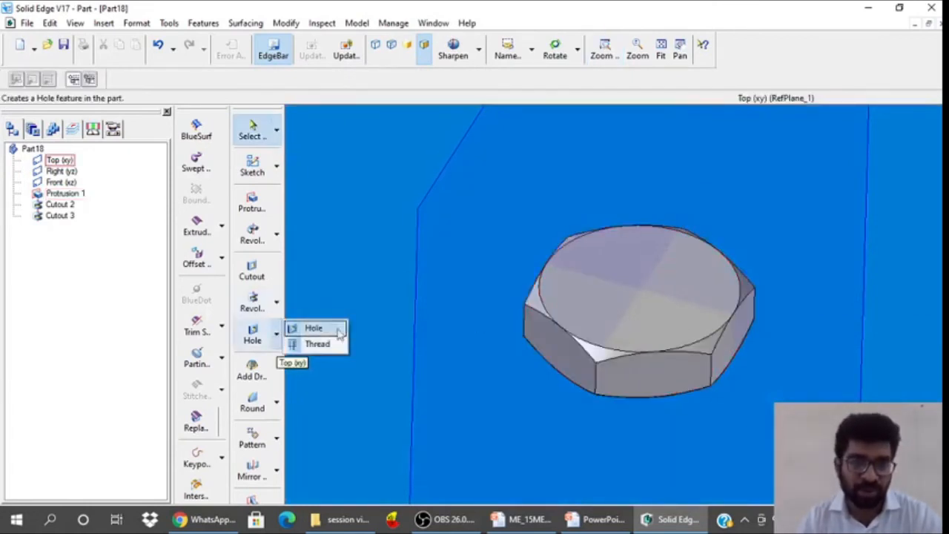
click(316, 331)
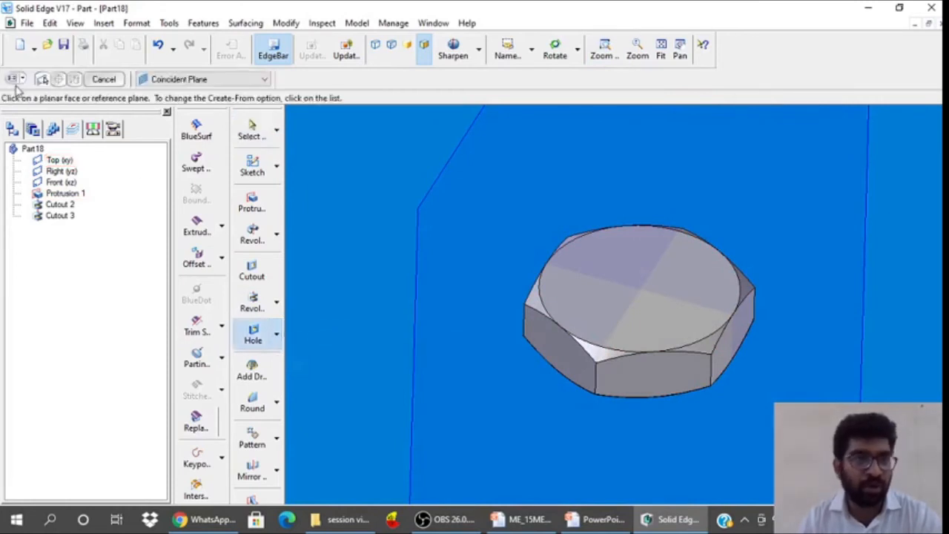
click(387, 218)
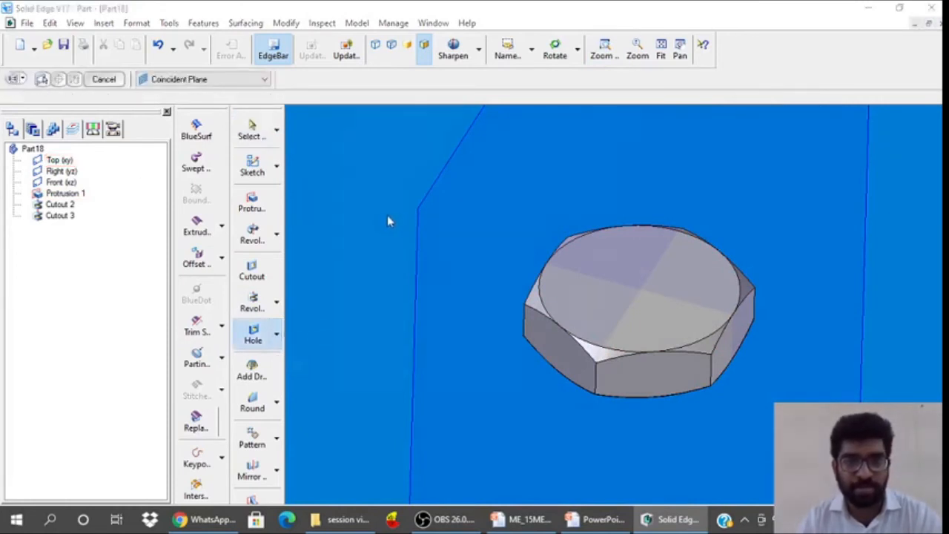
click(406, 189)
click(400, 210)
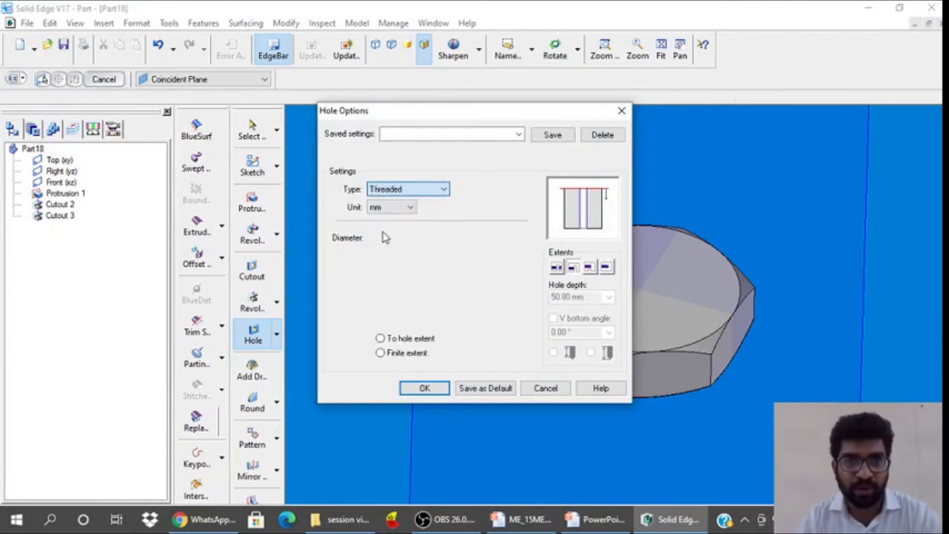
Set the threaded hole's diameter to 10 mm with an M10 thread and accept the hole options
click(415, 238)
click(414, 239)
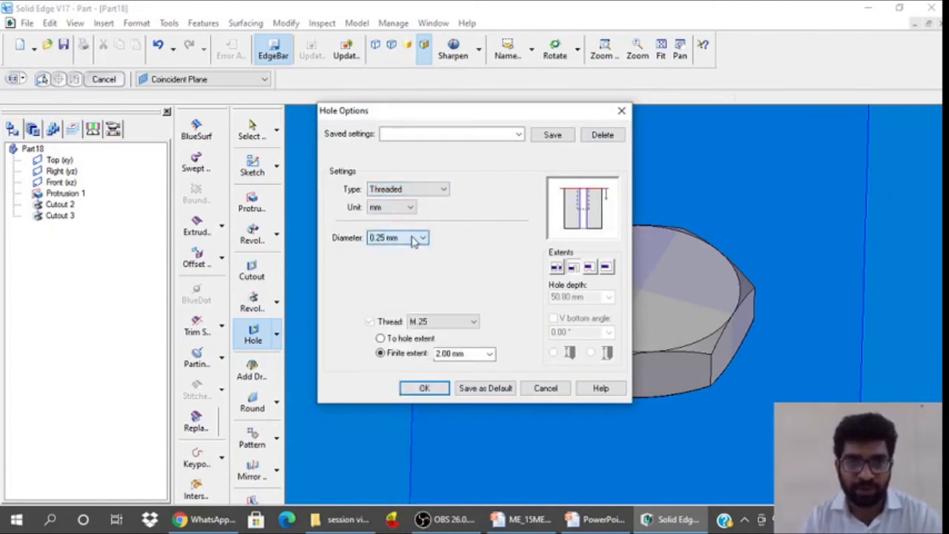
click(414, 239)
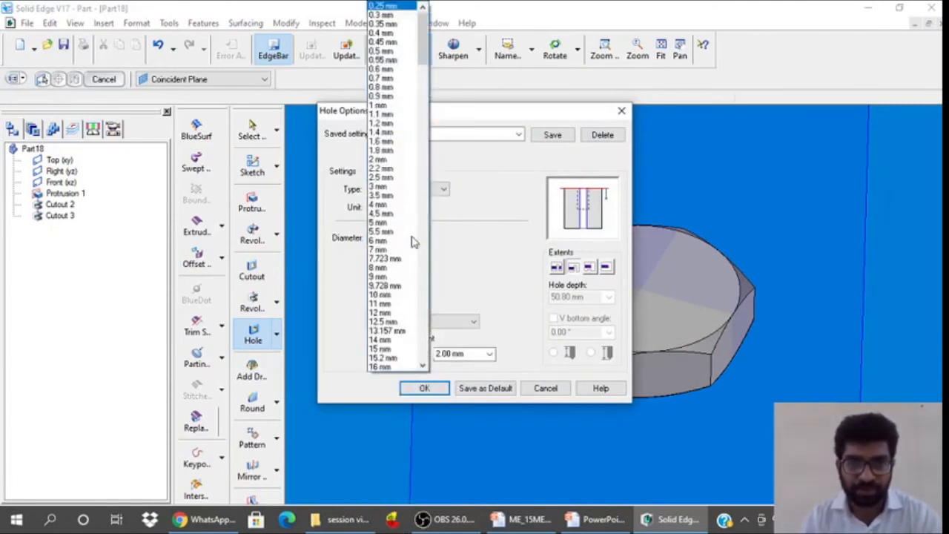
click(389, 296)
click(422, 323)
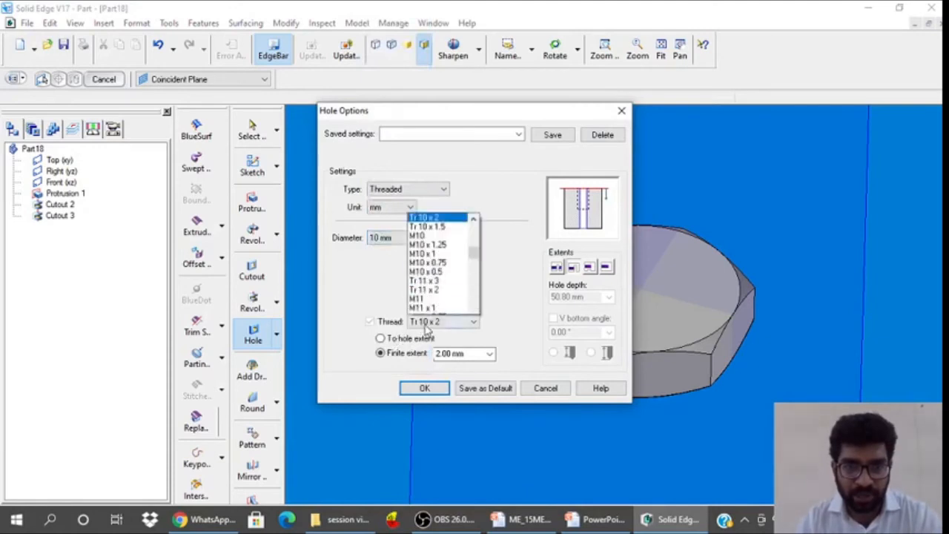
click(426, 66)
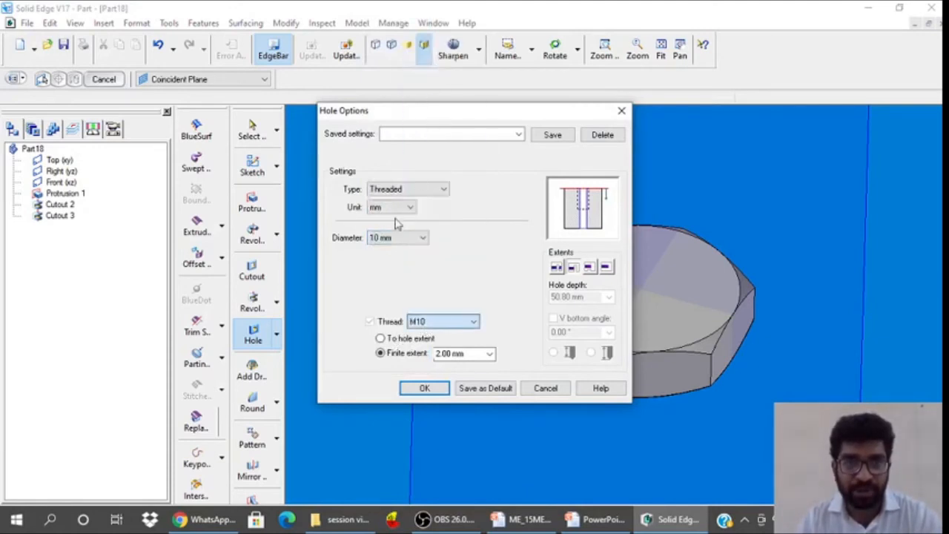
click(424, 389)
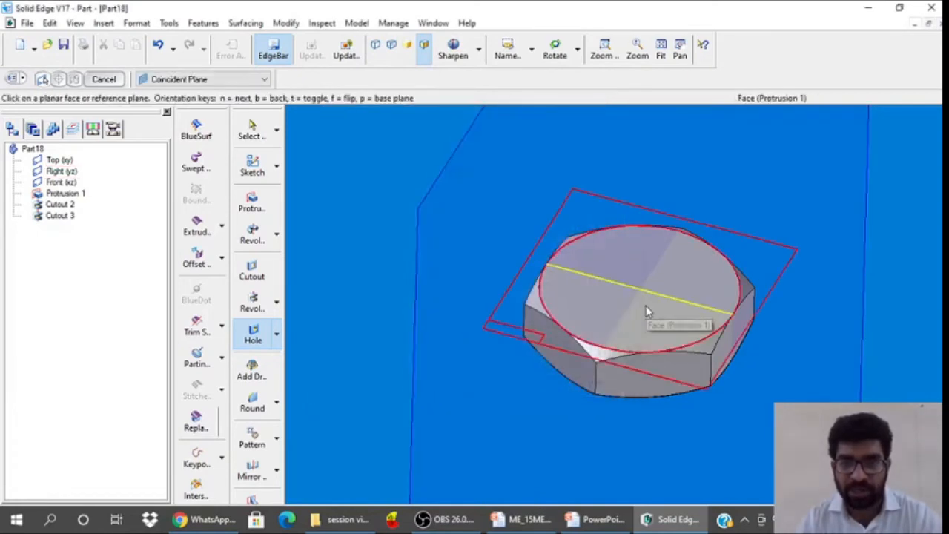
Place the threaded hole at the centre of the block's top face and cut it downward through the nut
click(646, 307)
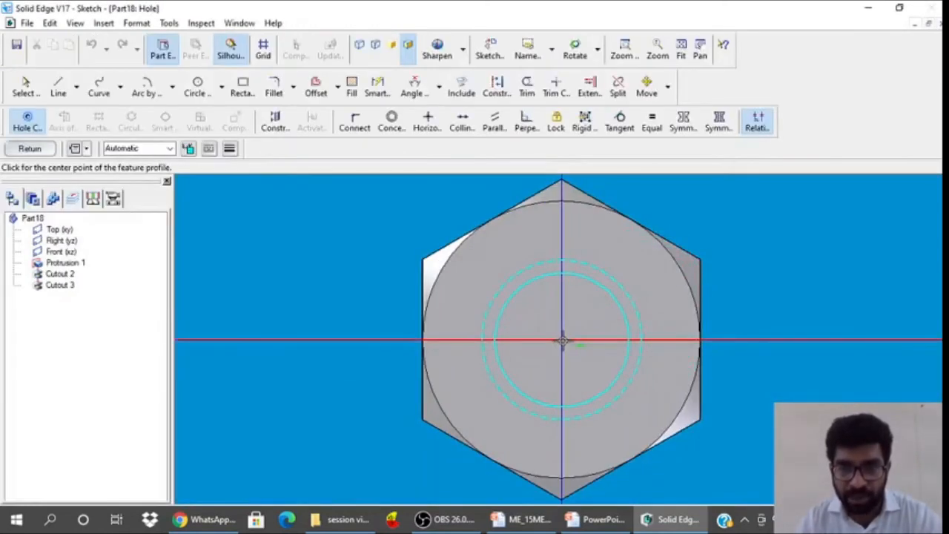
click(562, 341)
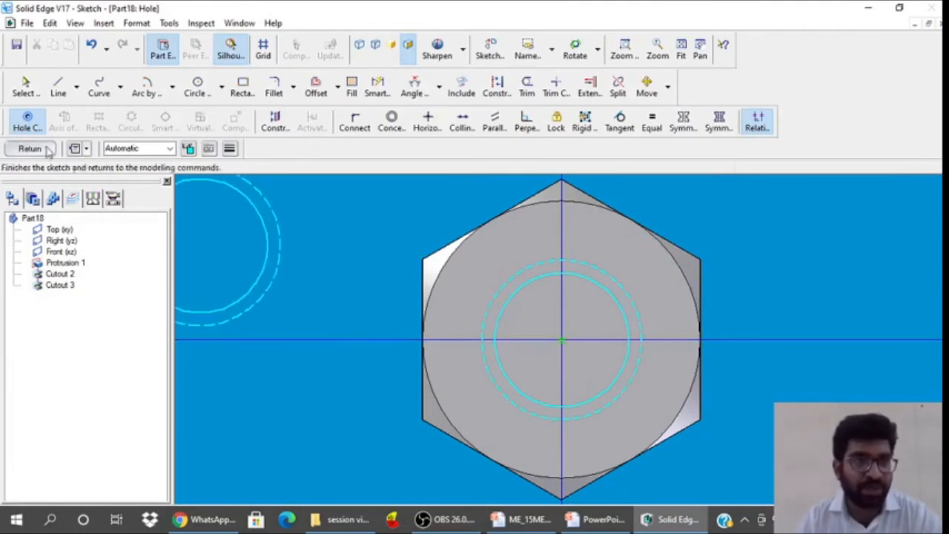
click(24, 149)
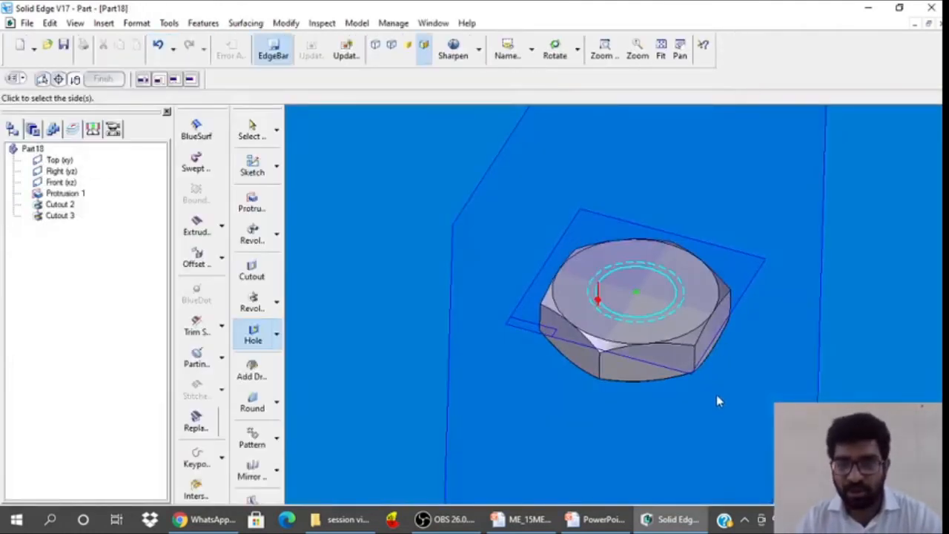
click(716, 394)
click(103, 78)
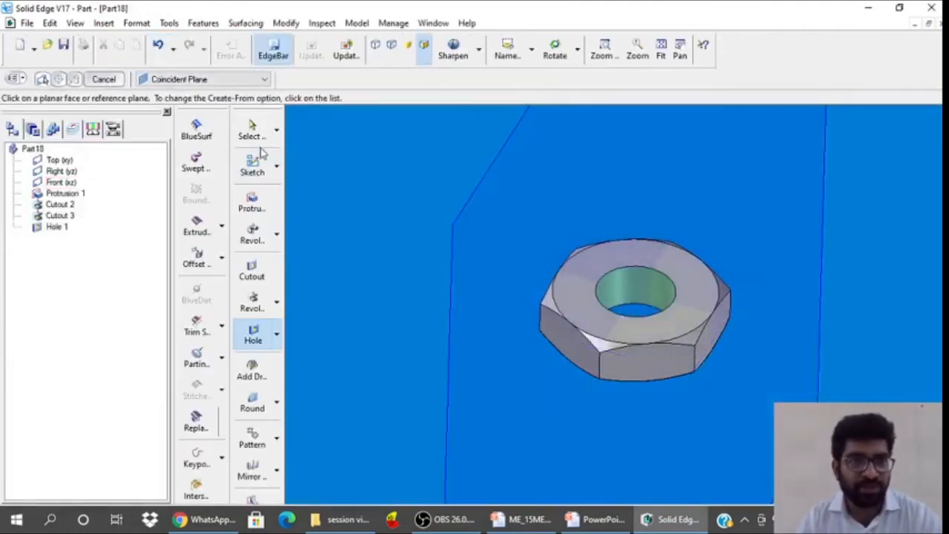
key(Escape)
Save the part as LOCK NUT M 10 in the PLUMMER BLOCK folder and close it
click(26, 23)
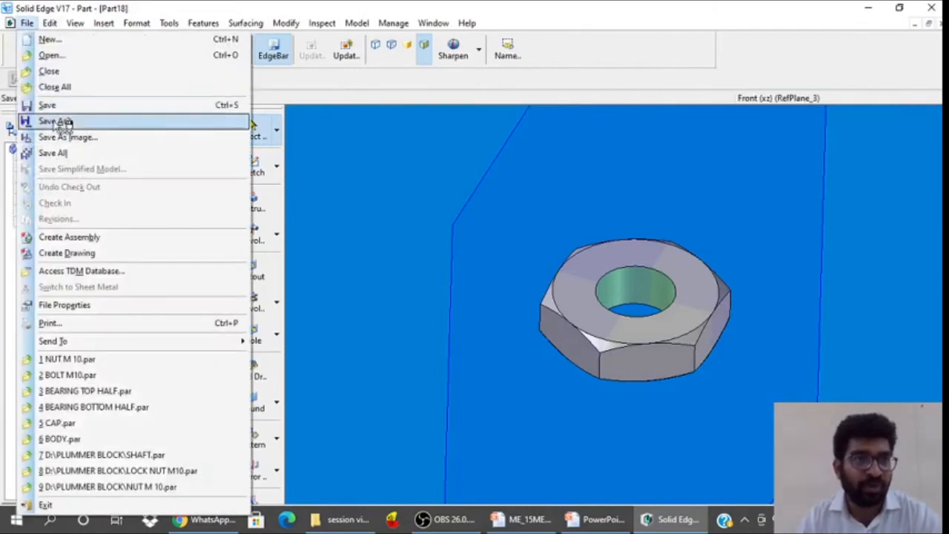
click(69, 121)
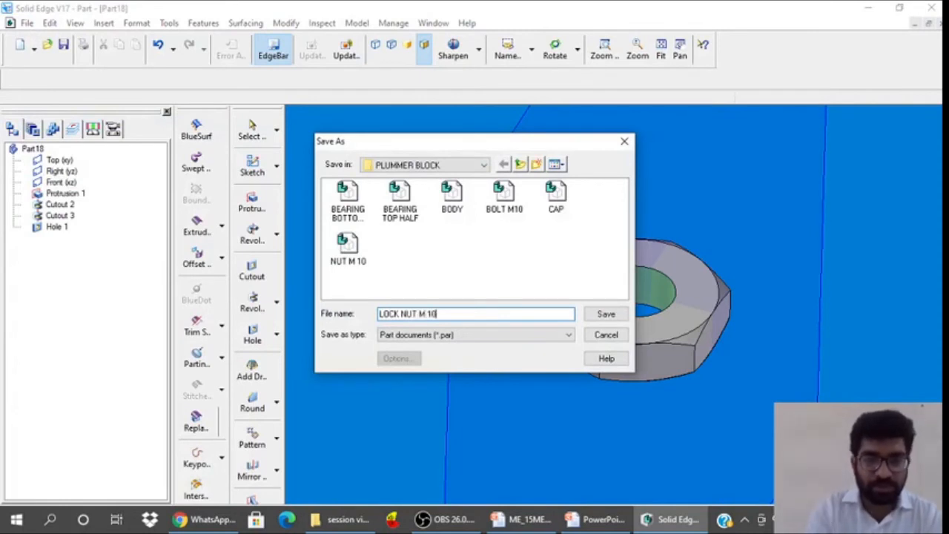
click(586, 314)
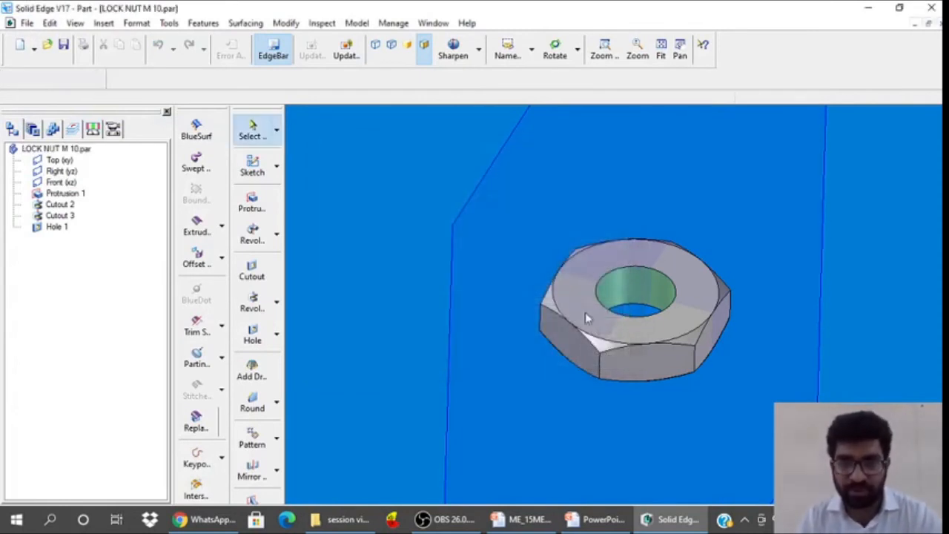
click(939, 24)
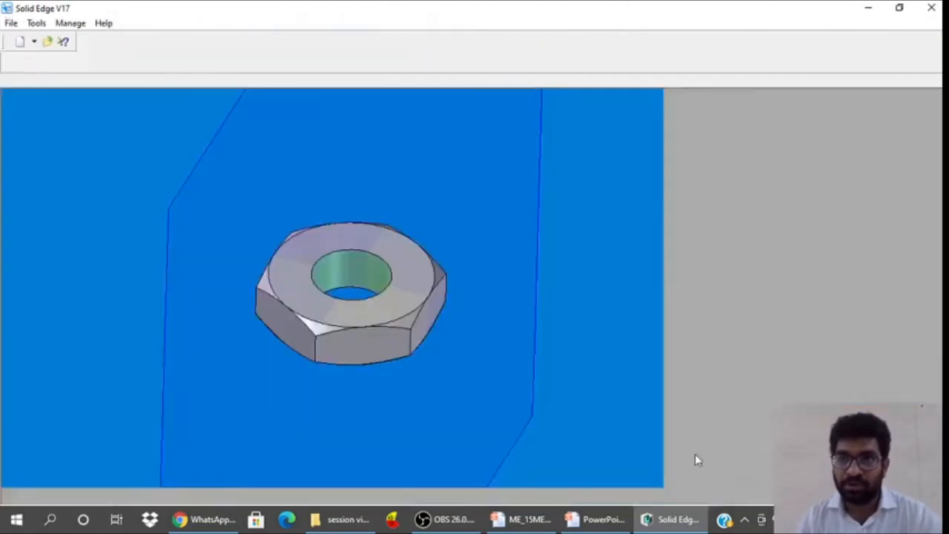
Switch to the PowerPoint presentation and examine the dimensioned drawing on the shaft slide
click(602, 519)
click(498, 357)
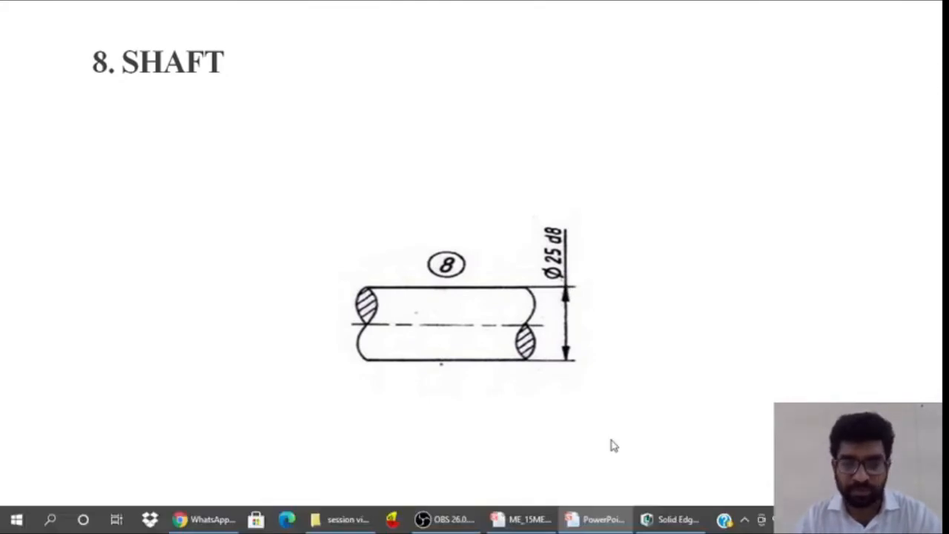
Switch to Solid Edge, create a new solid part and start a protrusion profile on the top plane
click(669, 519)
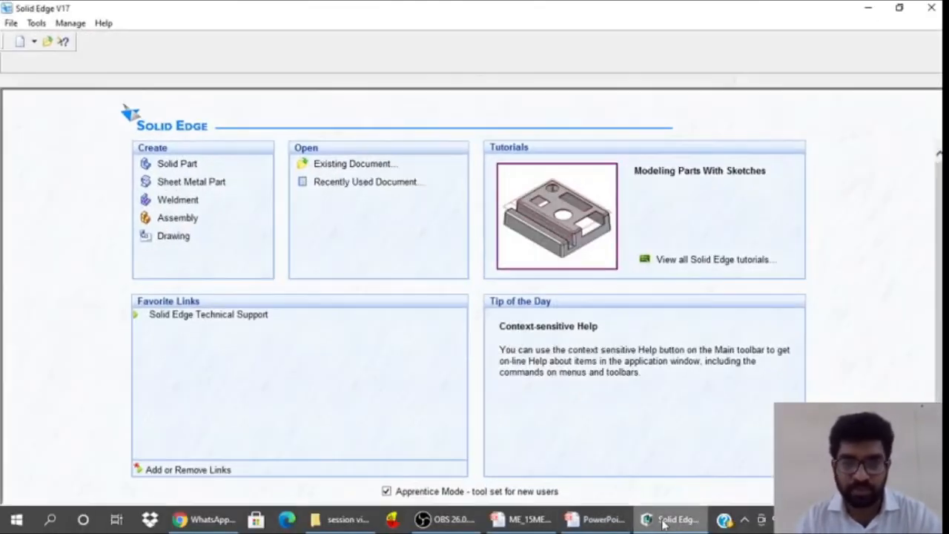
click(176, 165)
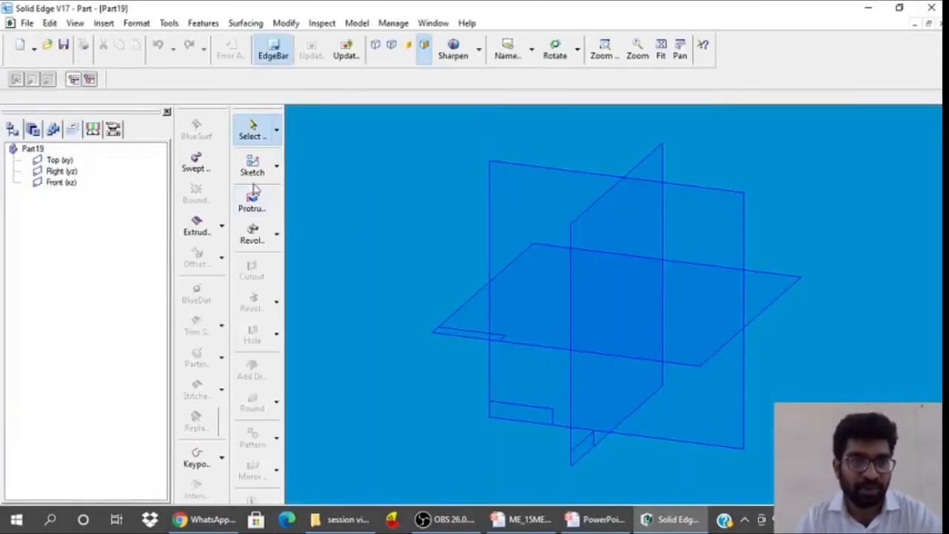
click(252, 197)
click(438, 313)
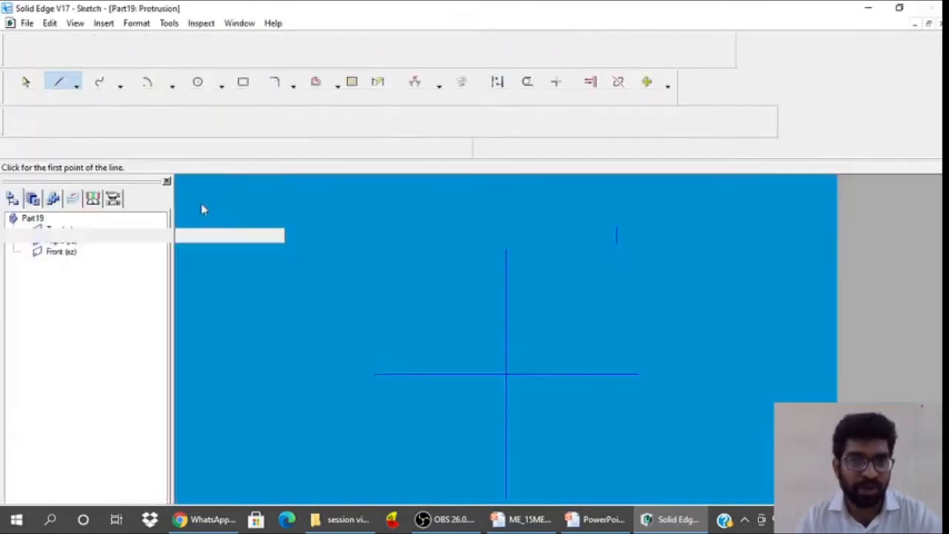
Sketch a circle centred on the origin, dimension its diameter as 25 mm and finish the profile
click(198, 83)
click(561, 340)
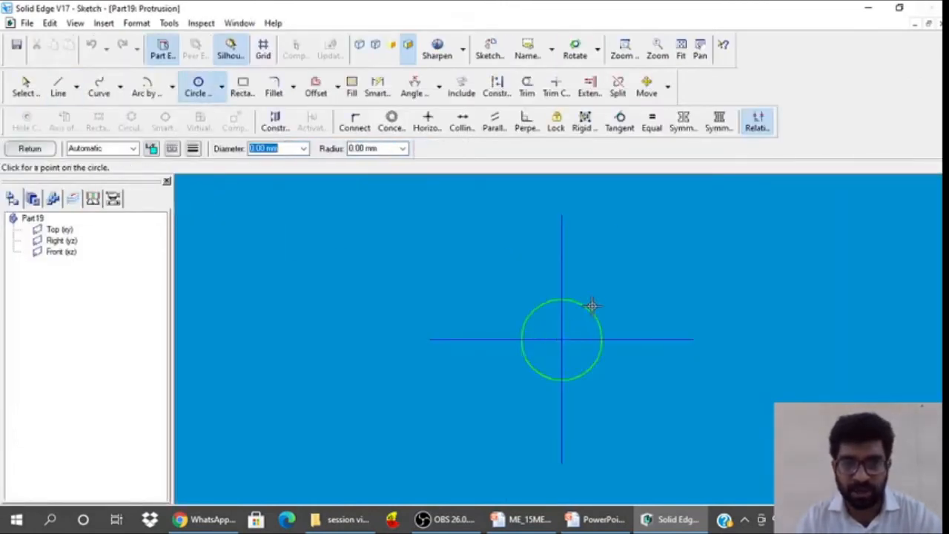
click(614, 290)
click(375, 88)
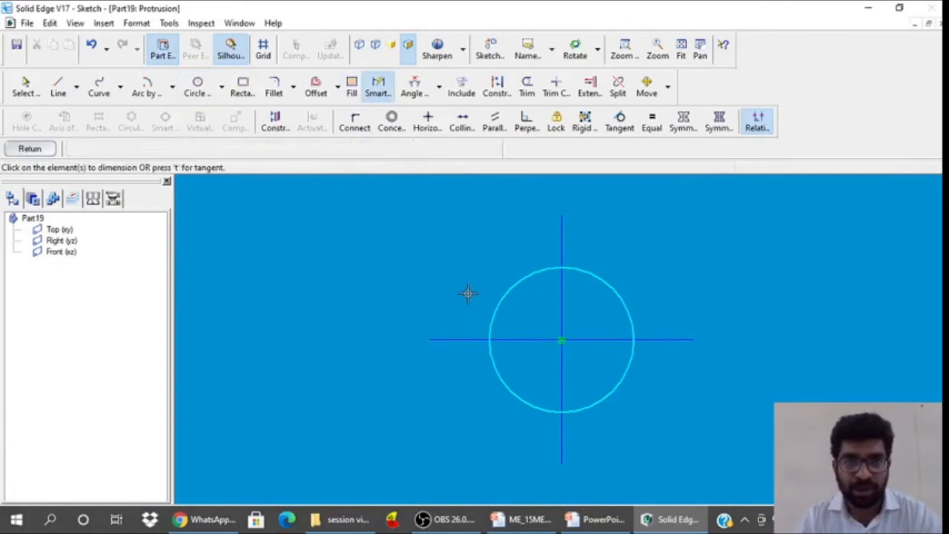
click(508, 298)
text(25)
key(Return)
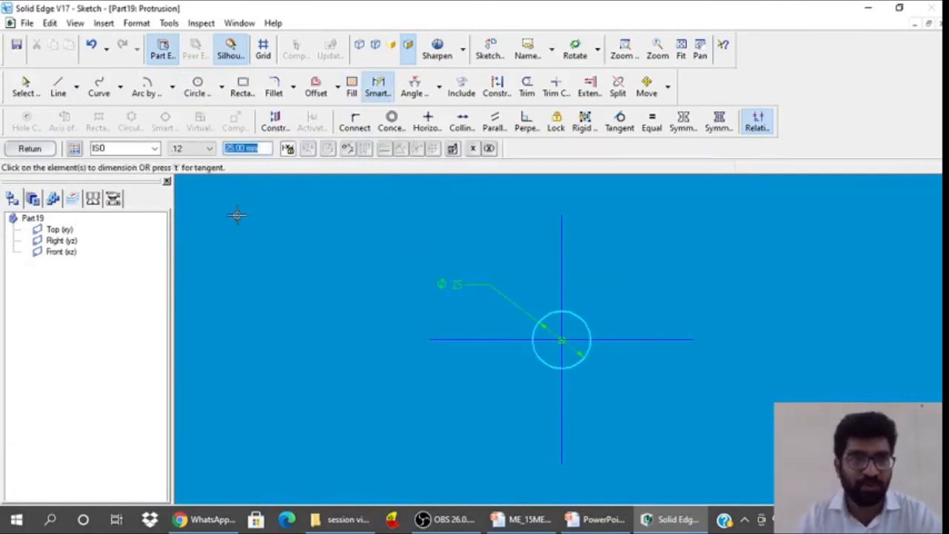
click(37, 150)
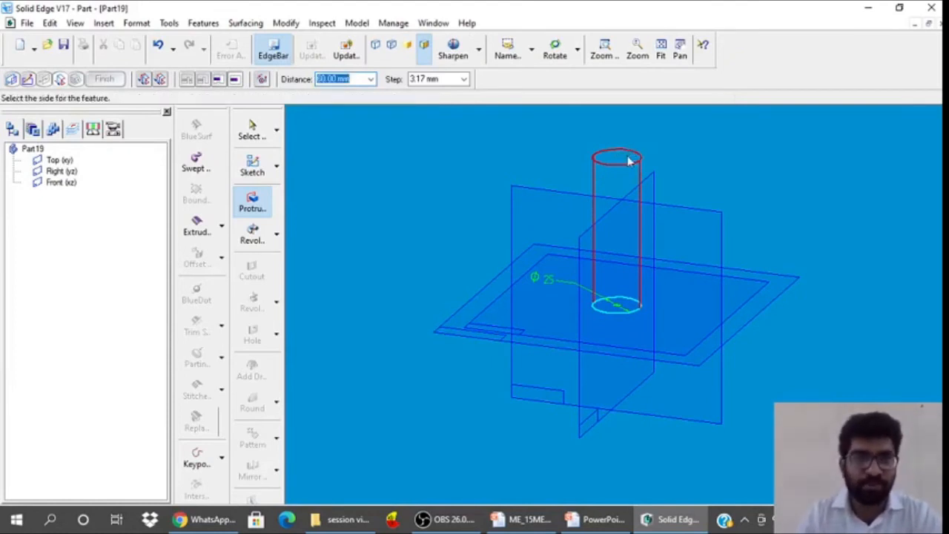
Extrude the circle upward from the top plane as the shaft, and save and close the part as SHAFT
click(586, 145)
click(104, 79)
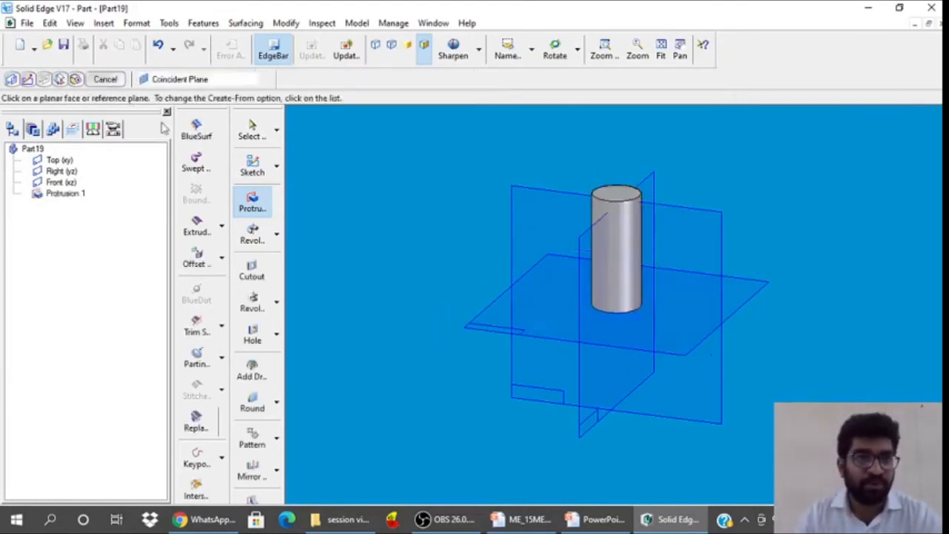
click(240, 135)
click(27, 23)
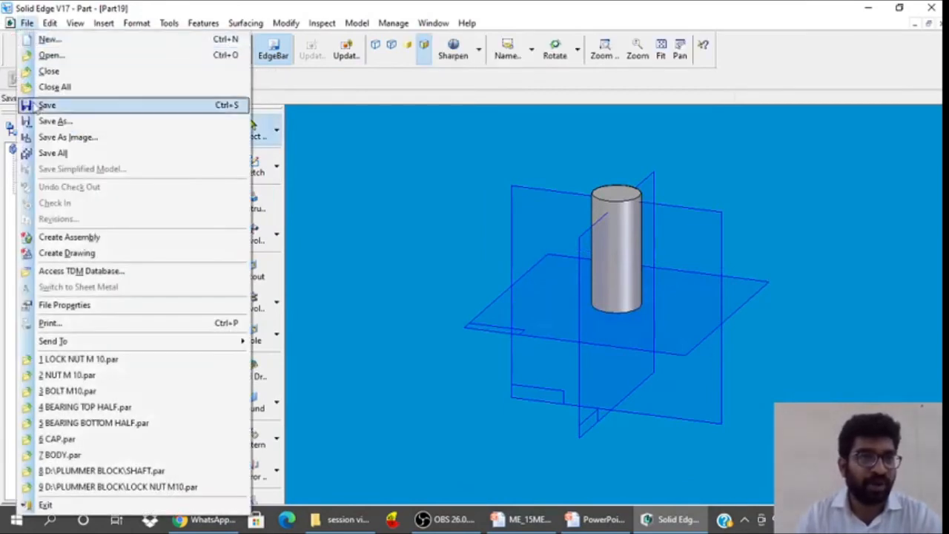
click(44, 70)
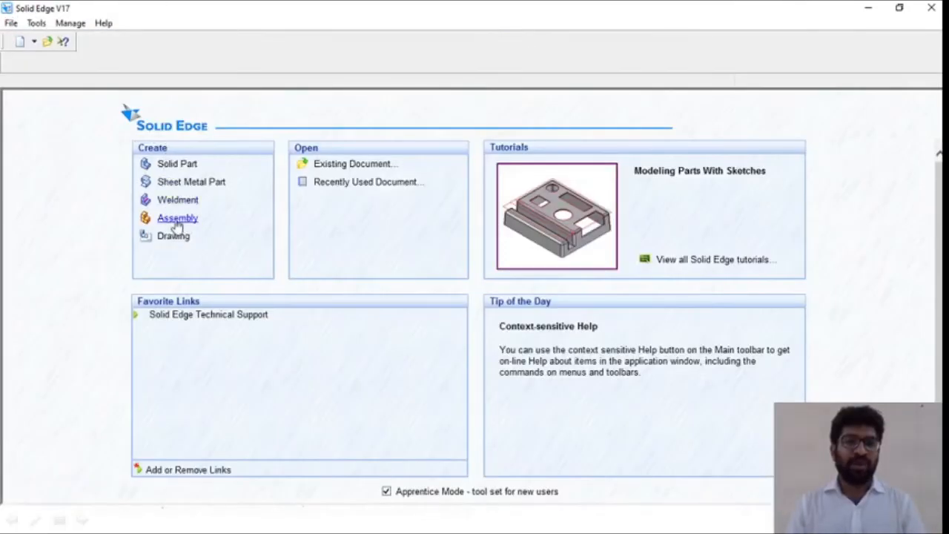
Create a new assembly and browse its parts library to the PLUMMER BLOCK folder on New Volume (F:)
click(175, 218)
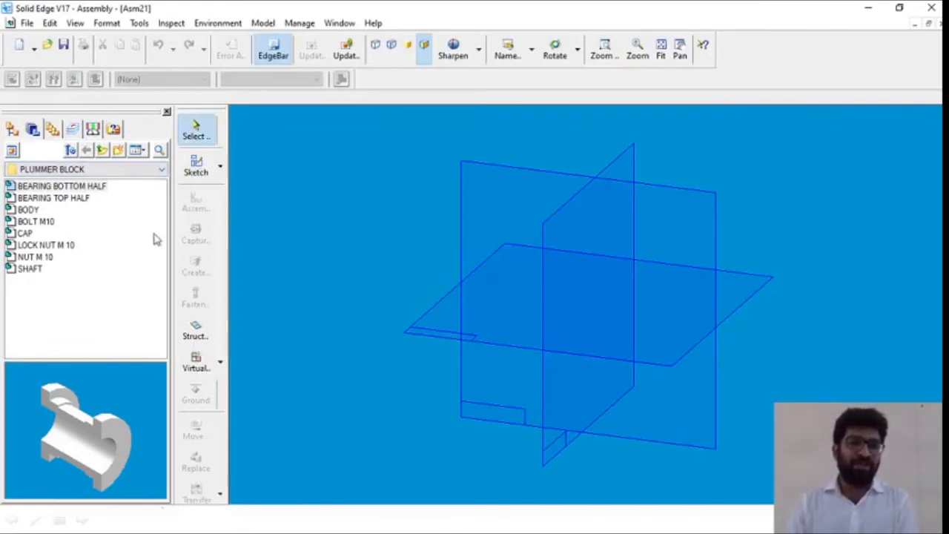
click(49, 171)
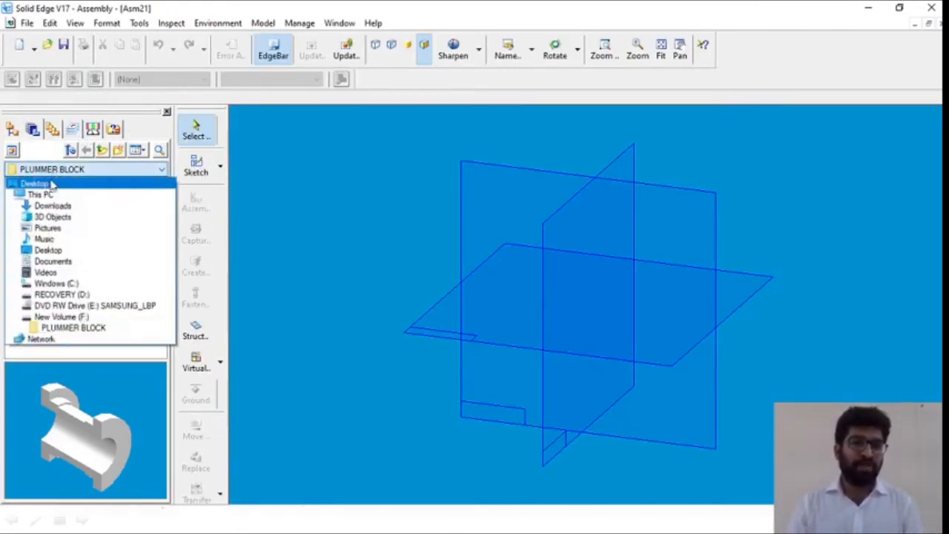
click(41, 194)
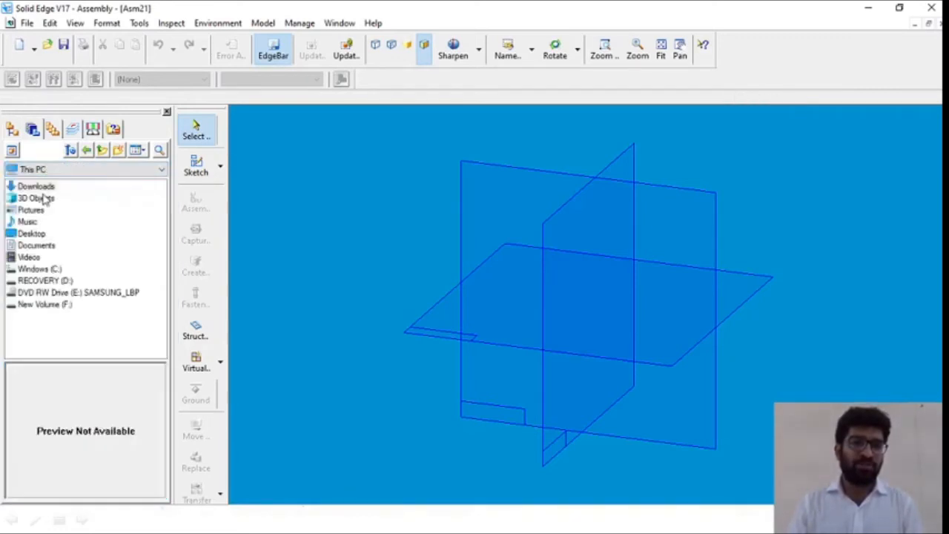
click(60, 309)
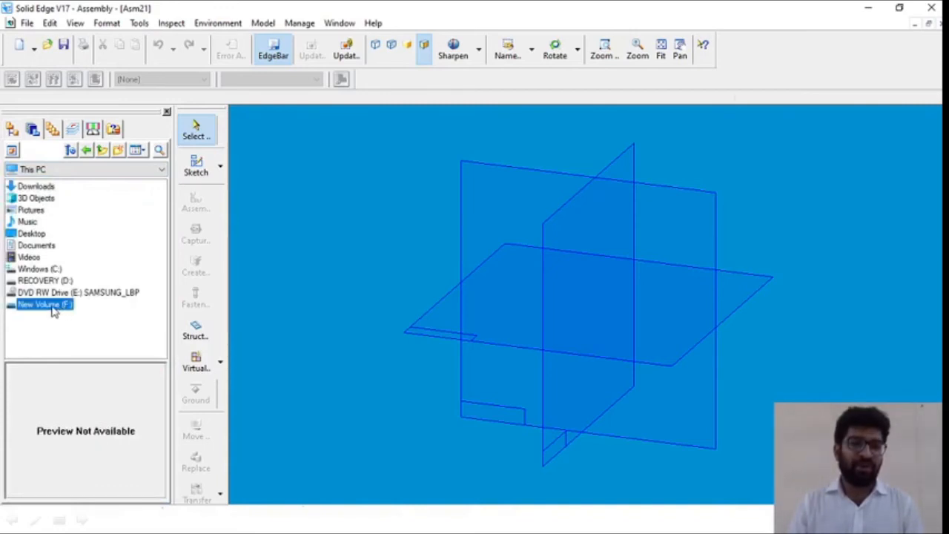
double_click(53, 310)
click(159, 352)
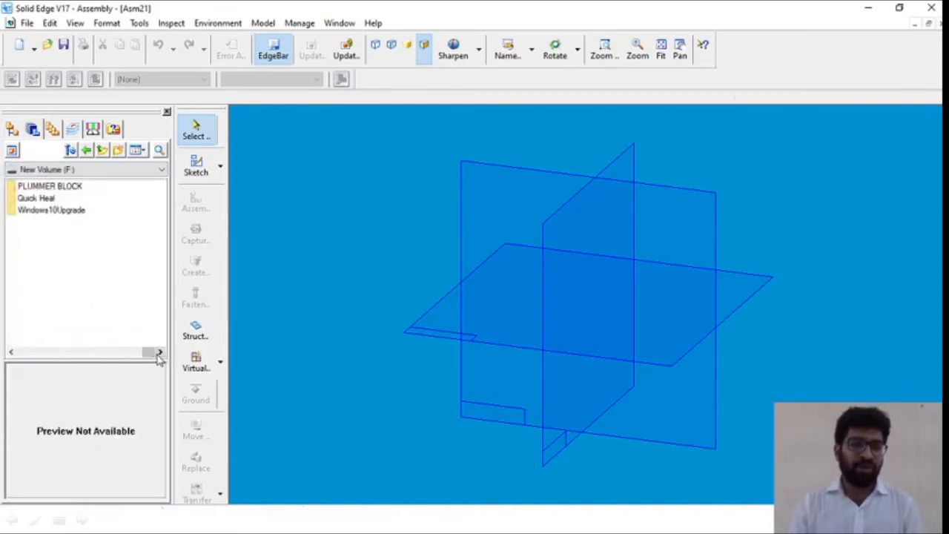
click(50, 188)
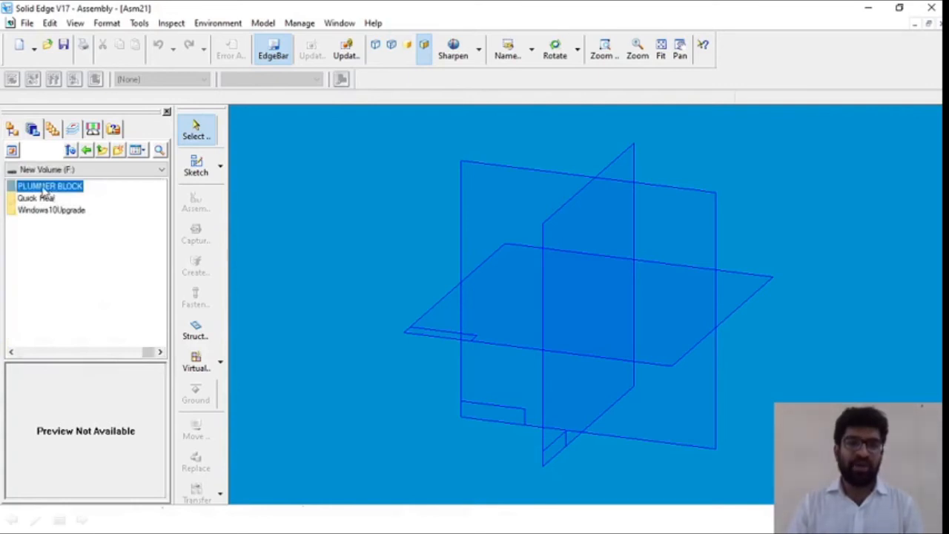
double_click(55, 190)
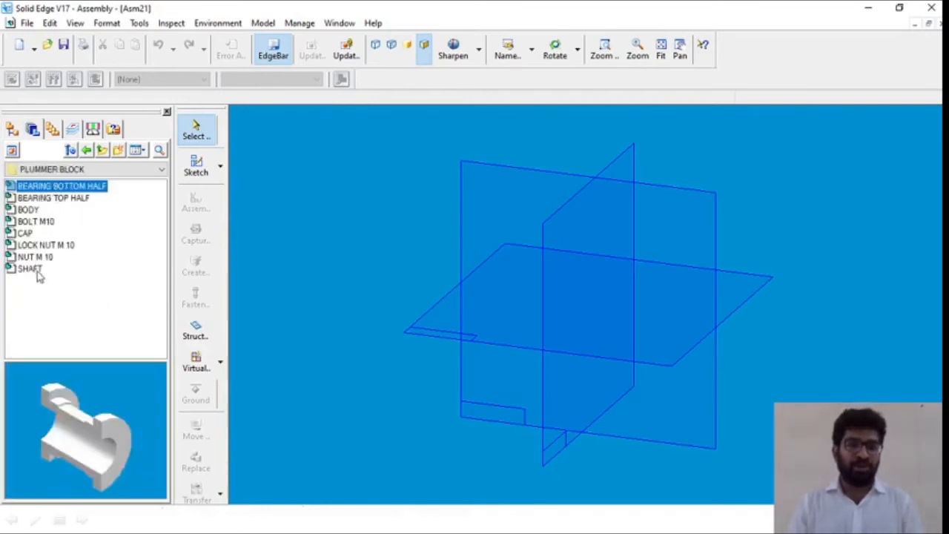
Place the BODY part from the library as the first component of the assembly
click(26, 210)
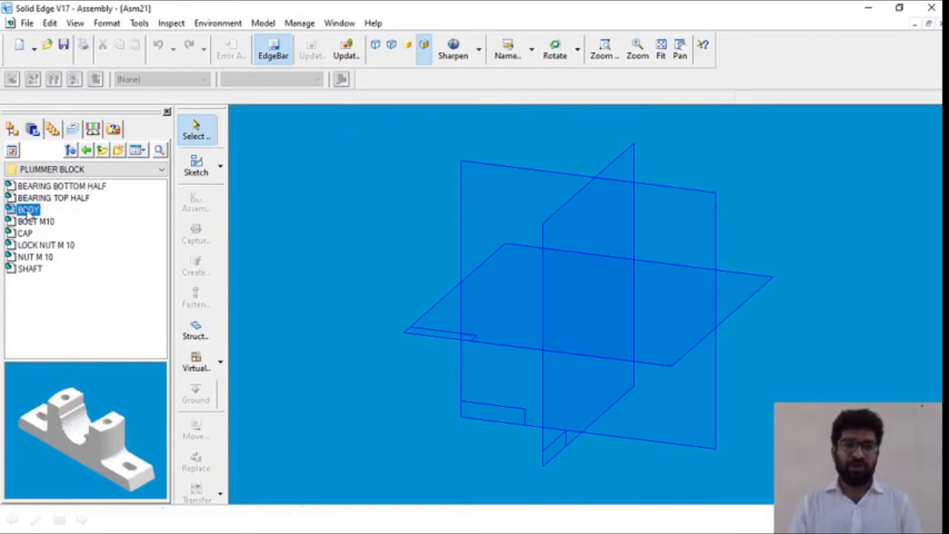
double_click(26, 210)
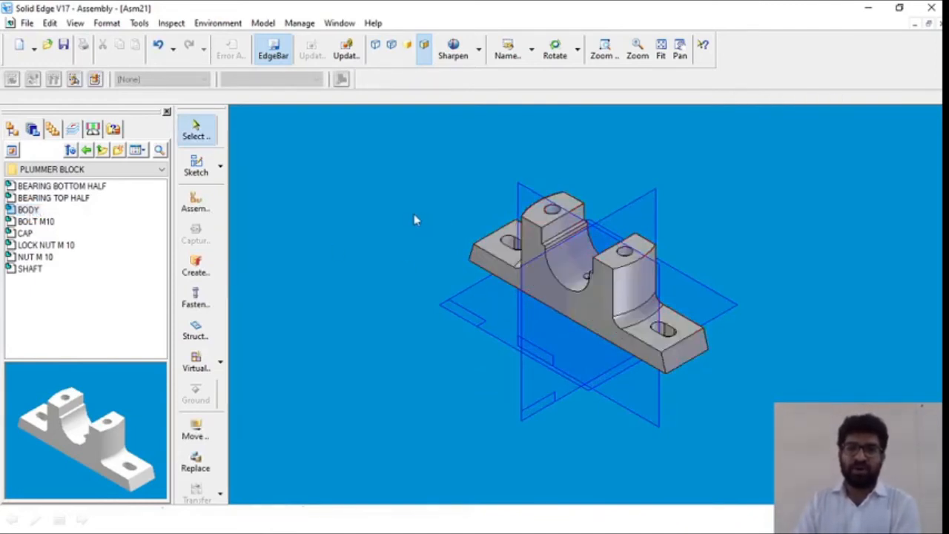
click(552, 227)
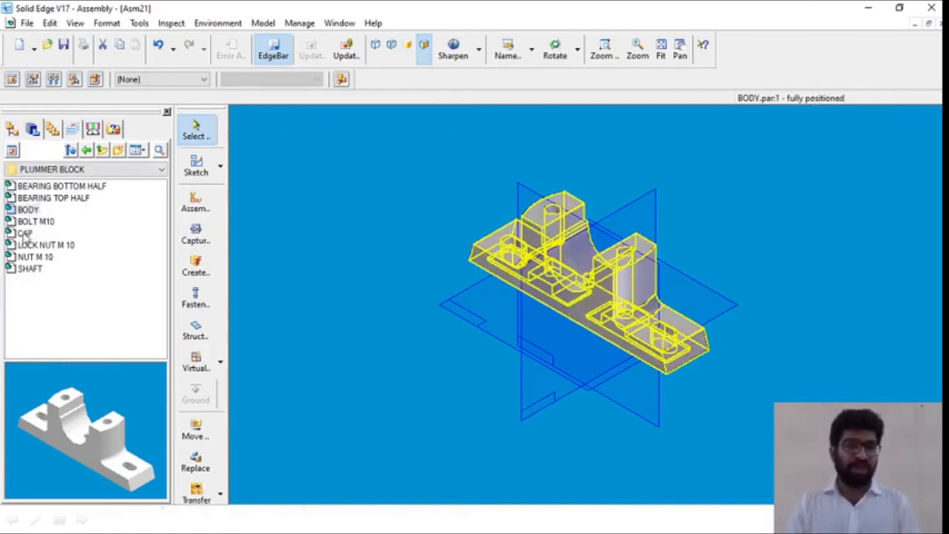
Insert BEARING BOTTOM HALF into the assembly and axially align its inner cylindrical face with the body's semicircular bore
click(57, 189)
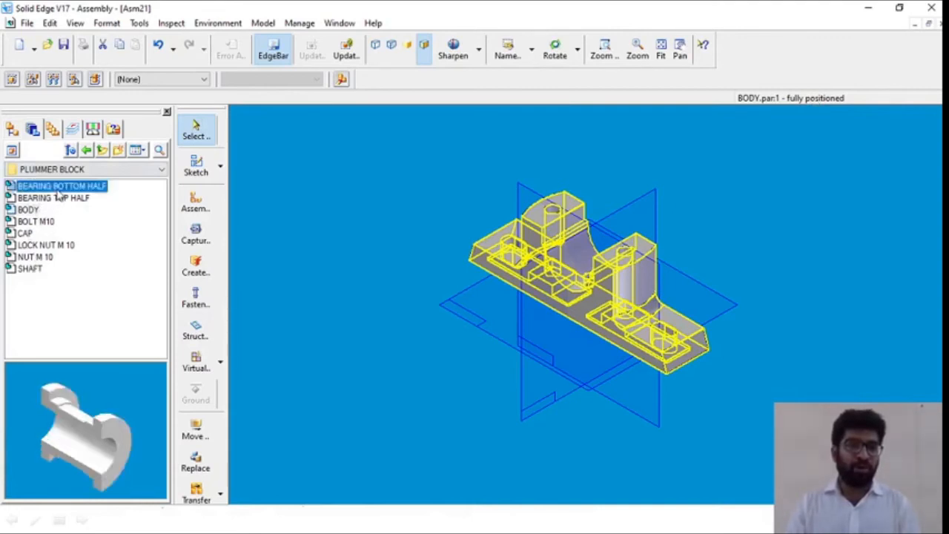
drag(58, 191, 351, 227)
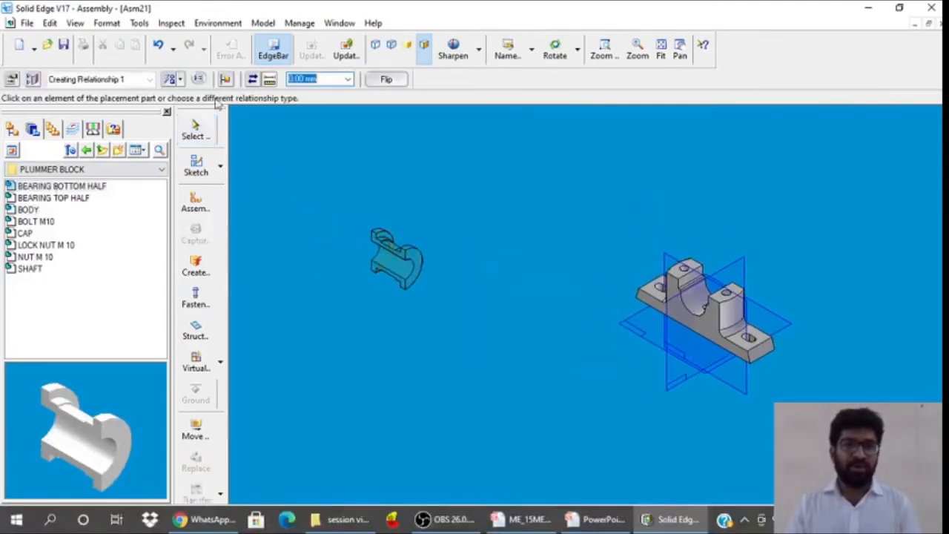
click(180, 79)
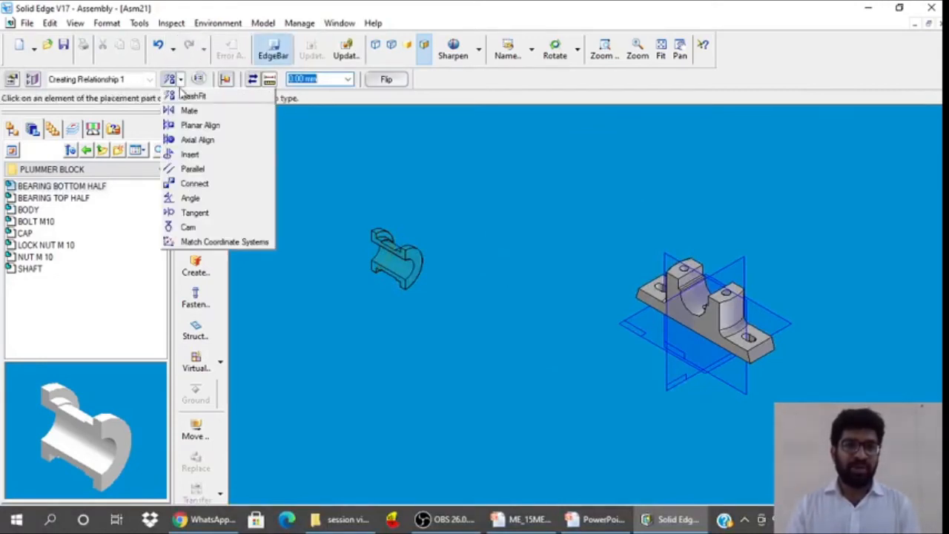
click(198, 140)
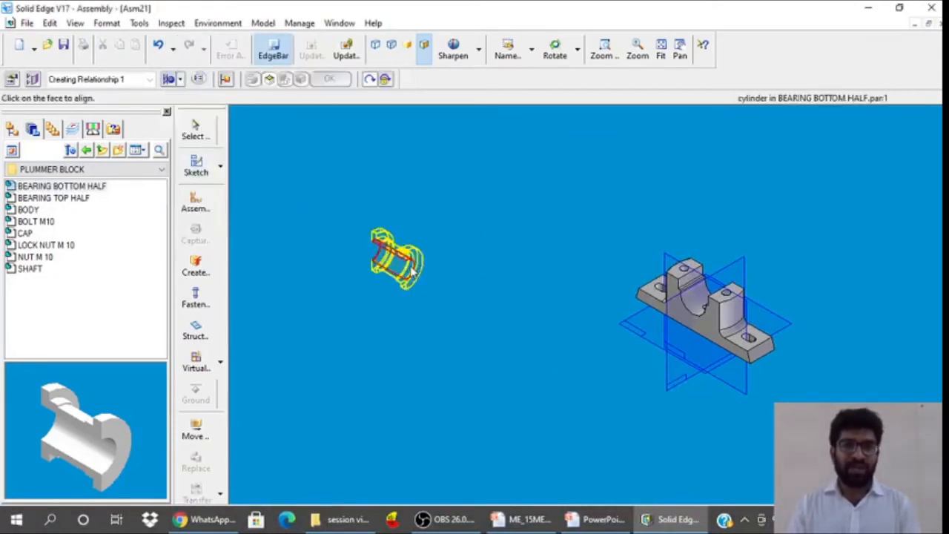
click(402, 268)
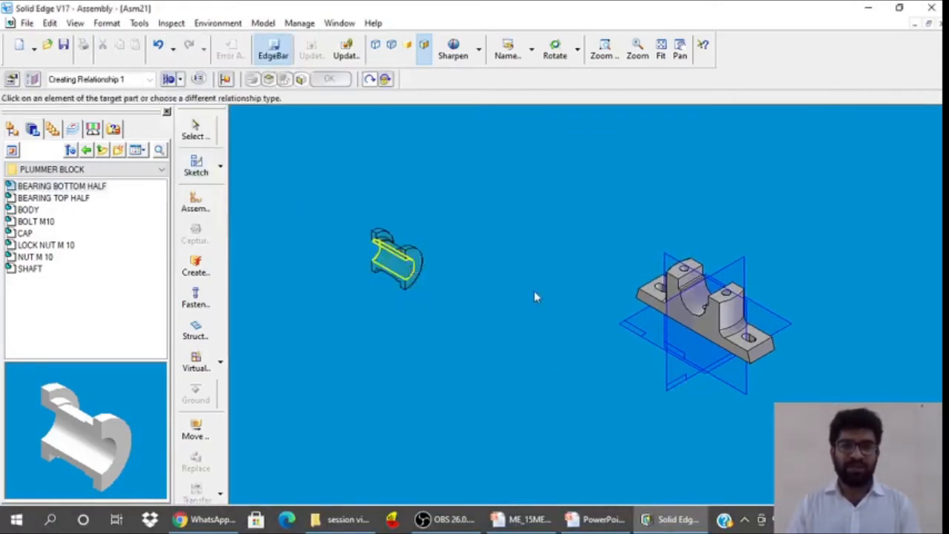
click(695, 305)
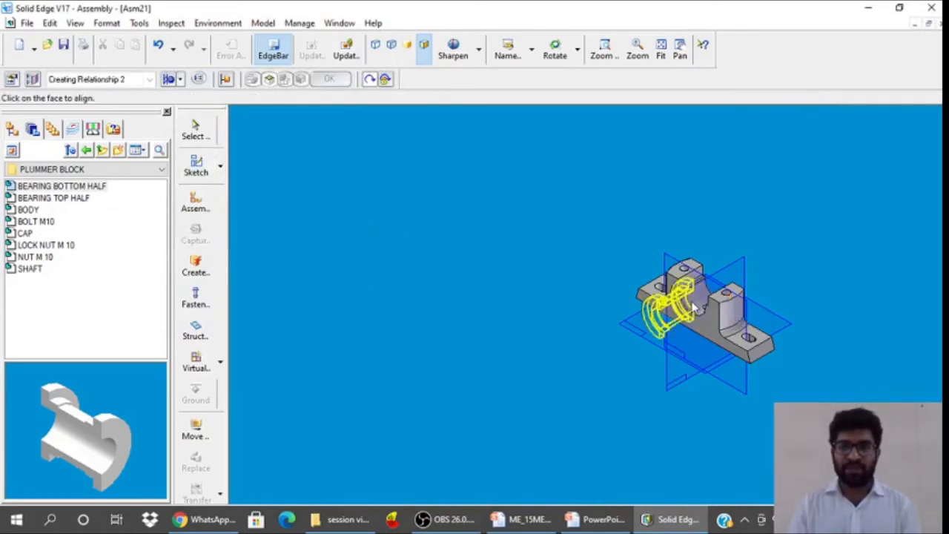
Add a second Axial Align relationship between the bearing half's locating pin and the small hole in the body's bore
click(179, 81)
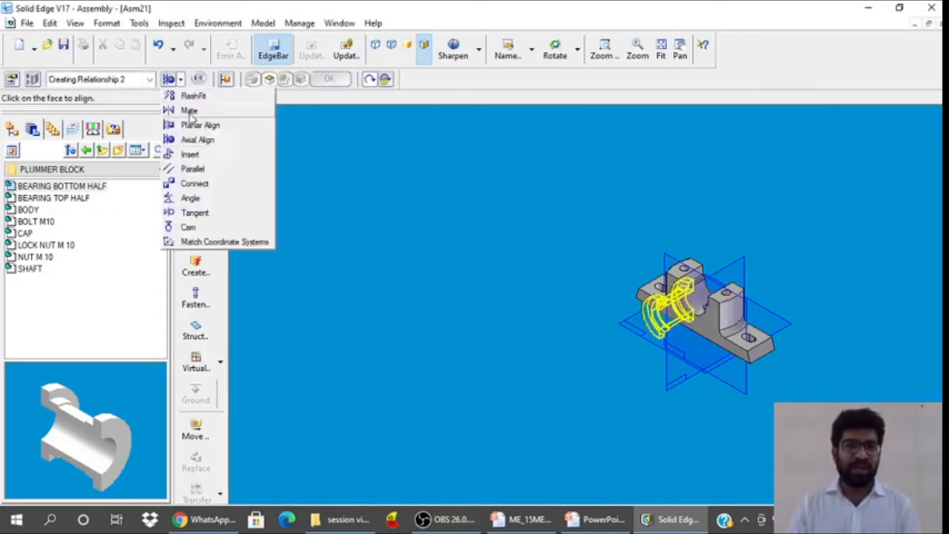
click(196, 139)
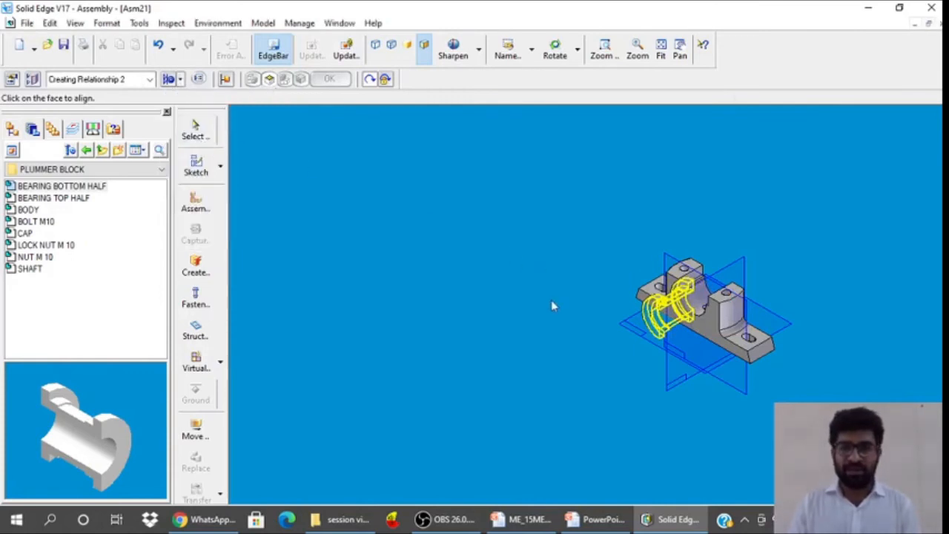
middle_drag(550, 305, 599, 374)
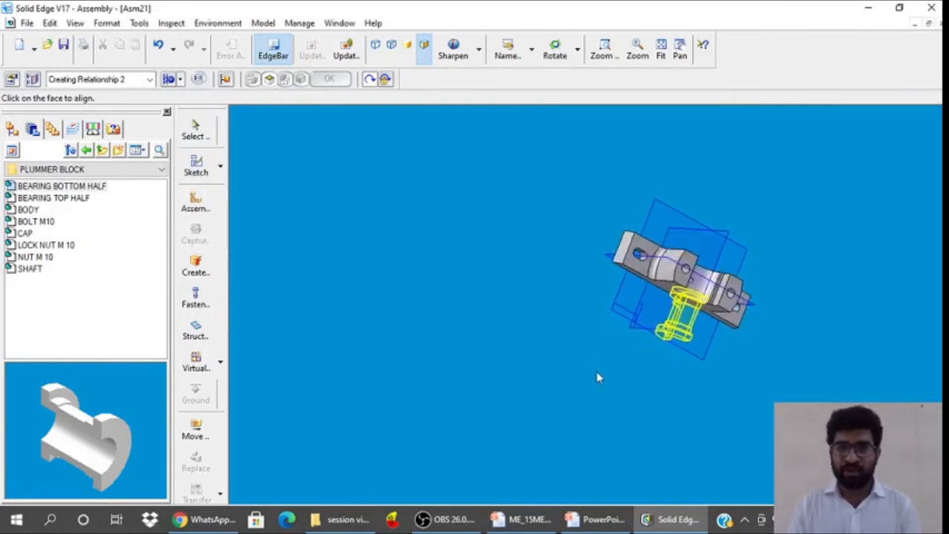
click(673, 320)
click(698, 287)
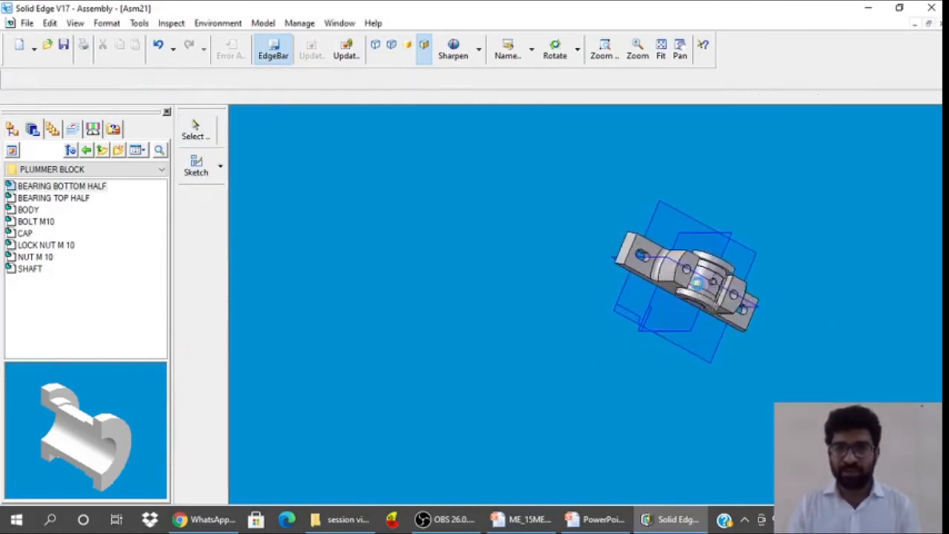
Examine the orientation of the bearing bottom half in the body from several angles, and display the assembly's component tree
click(660, 50)
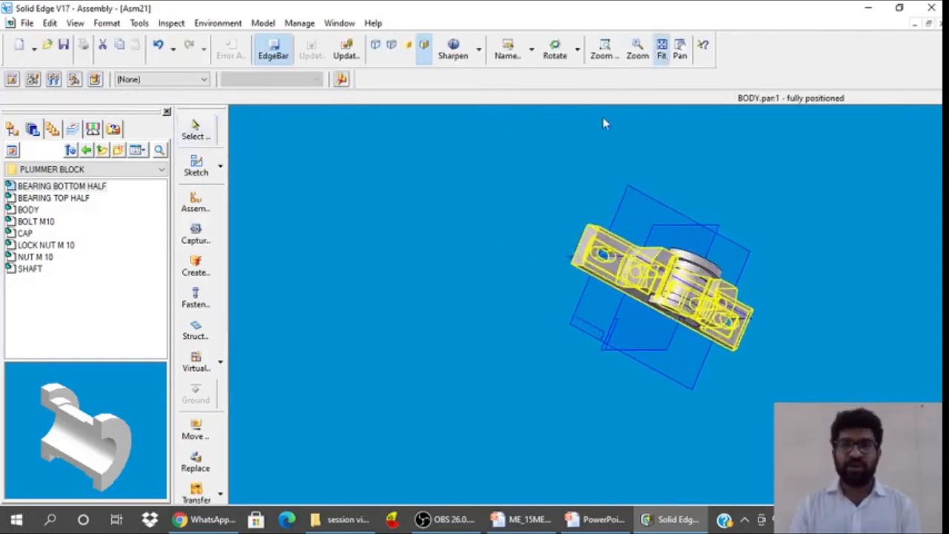
middle_drag(756, 247, 763, 161)
click(761, 161)
click(617, 223)
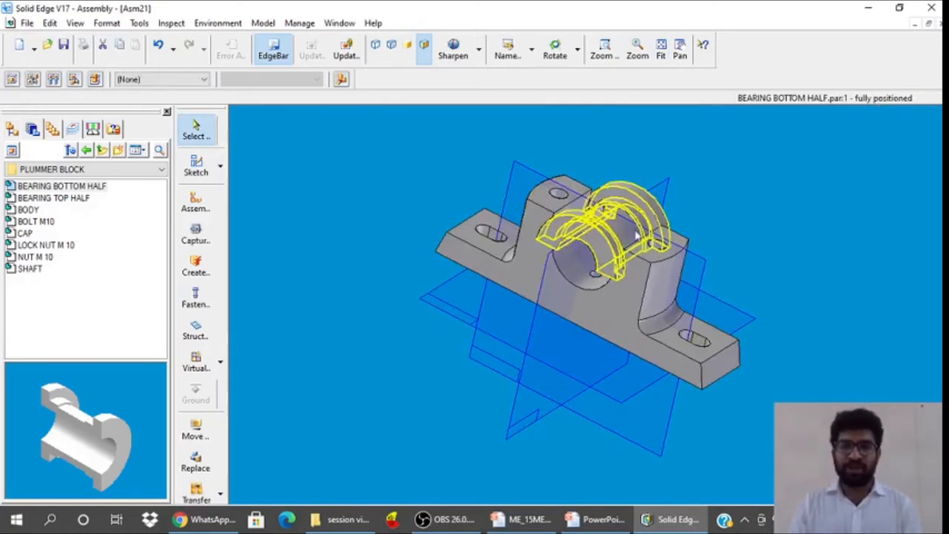
mouse_move(751, 206)
middle_down()
mouse_move(764, 200)
mouse_move(740, 200)
middle_up()
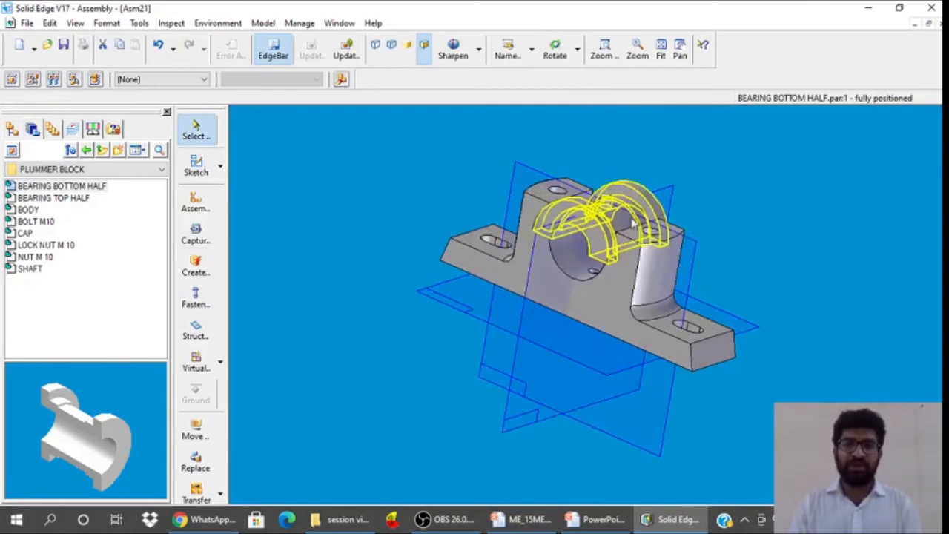
click(723, 192)
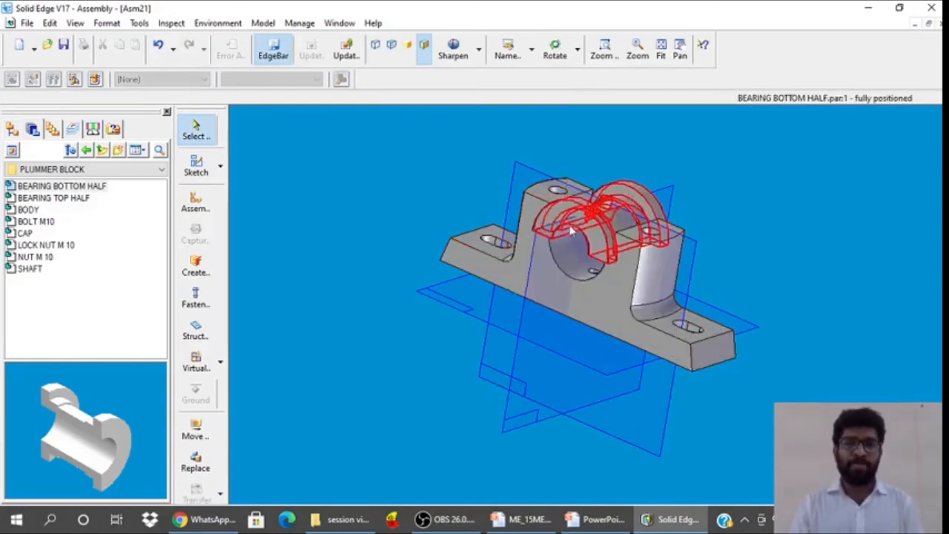
click(11, 130)
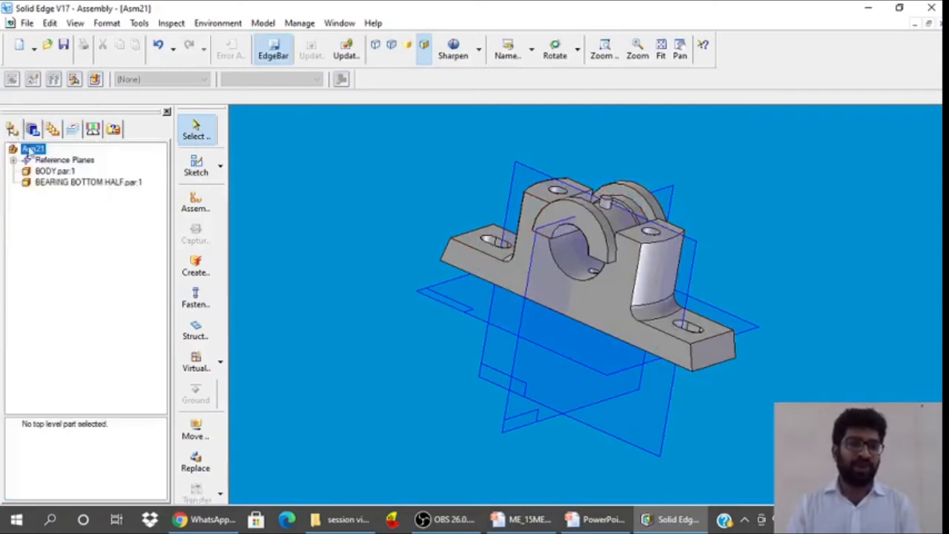
Flip the second Axial Align relationship of BEARING BOTTOM HALF so the bearing half sits in the body's bore
click(63, 183)
click(87, 447)
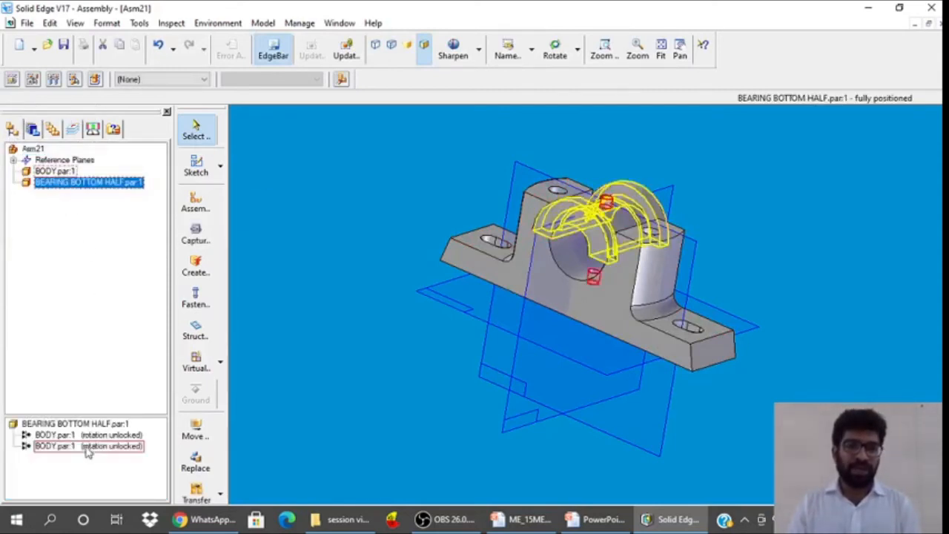
click(87, 446)
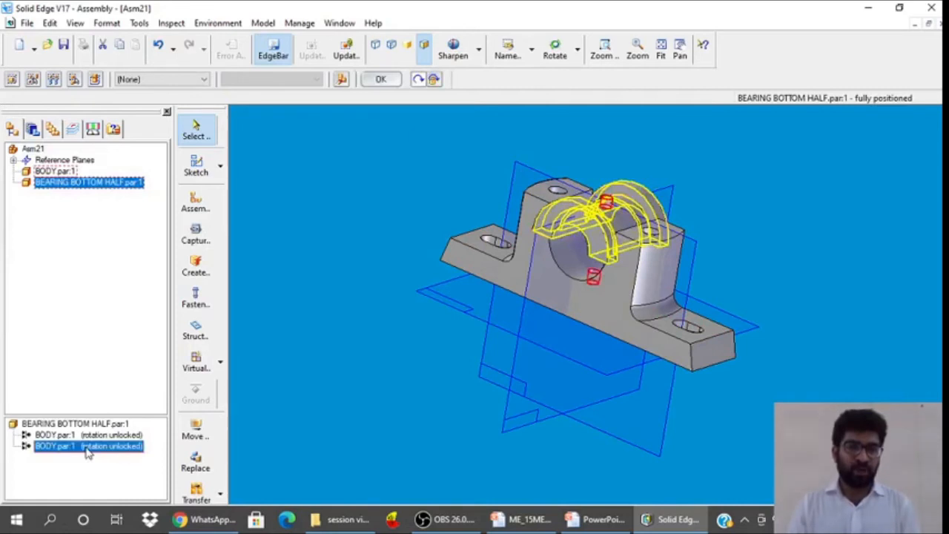
right_click(86, 448)
click(116, 486)
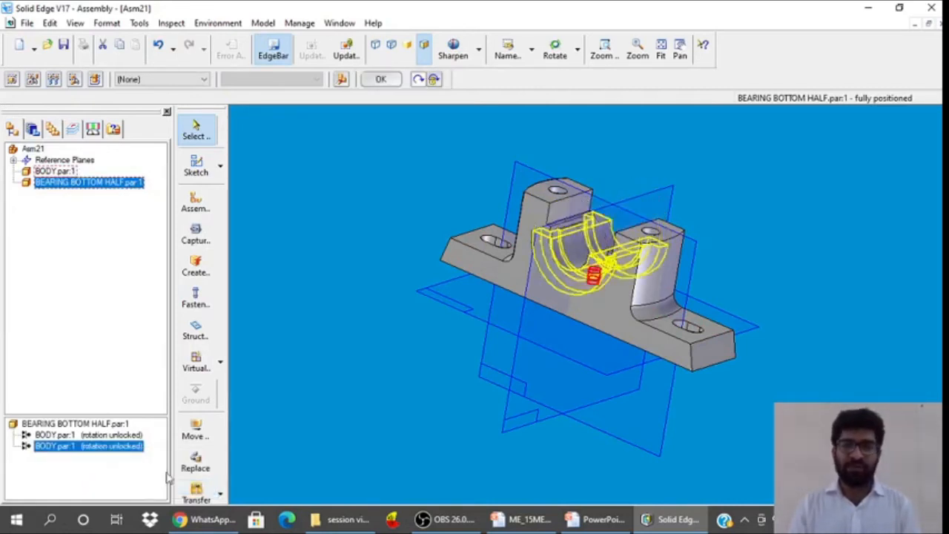
click(376, 332)
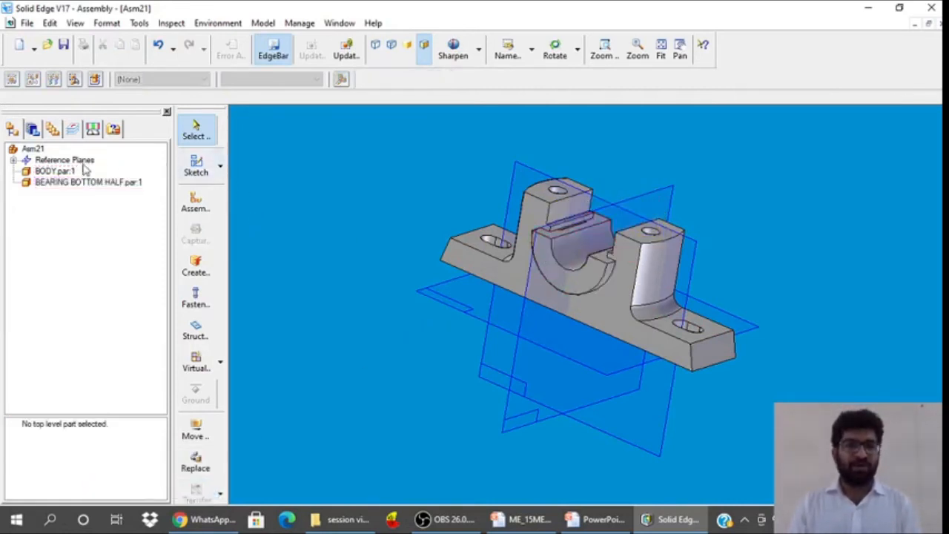
Insert BEARING TOP HALF into the assembly and axially align its inner cylindrical face with the bore of the bearing bottom half
click(33, 130)
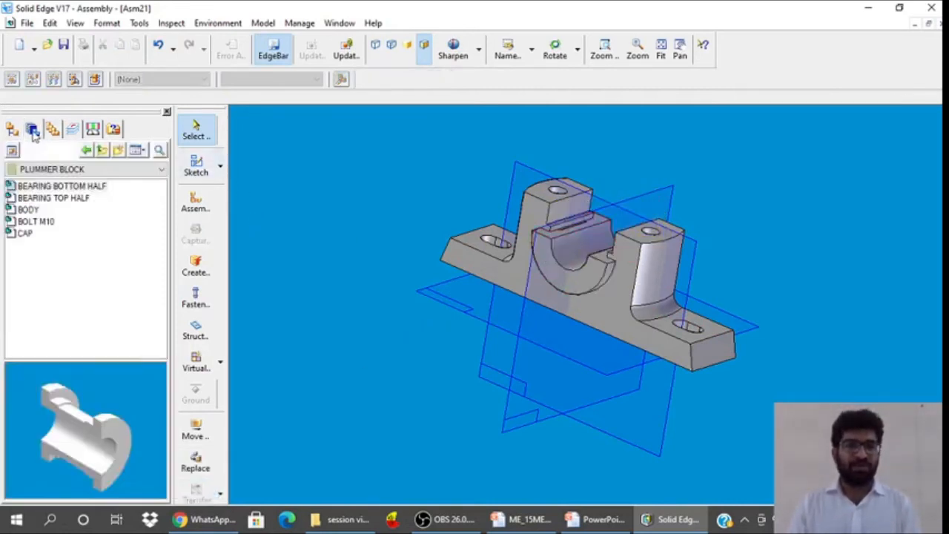
click(61, 199)
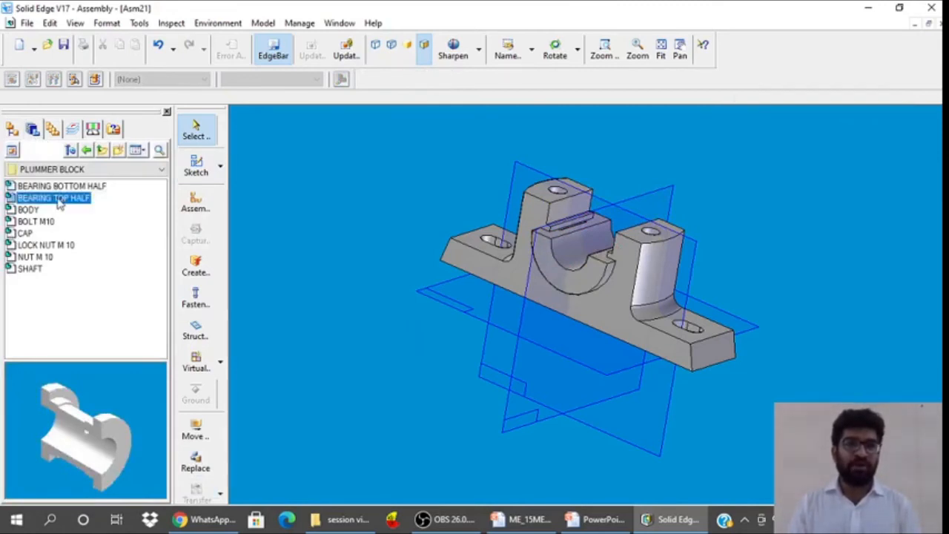
double_click(59, 199)
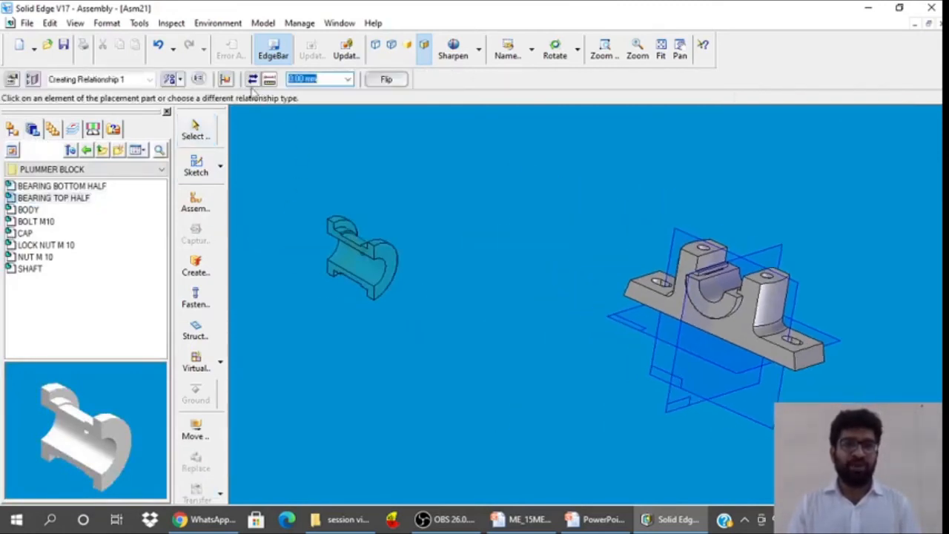
click(179, 79)
click(201, 138)
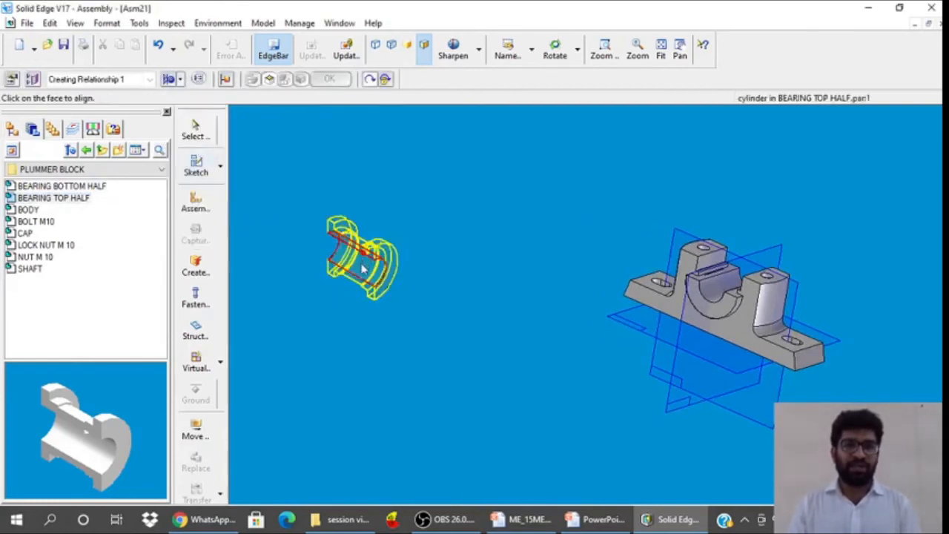
click(364, 269)
click(699, 293)
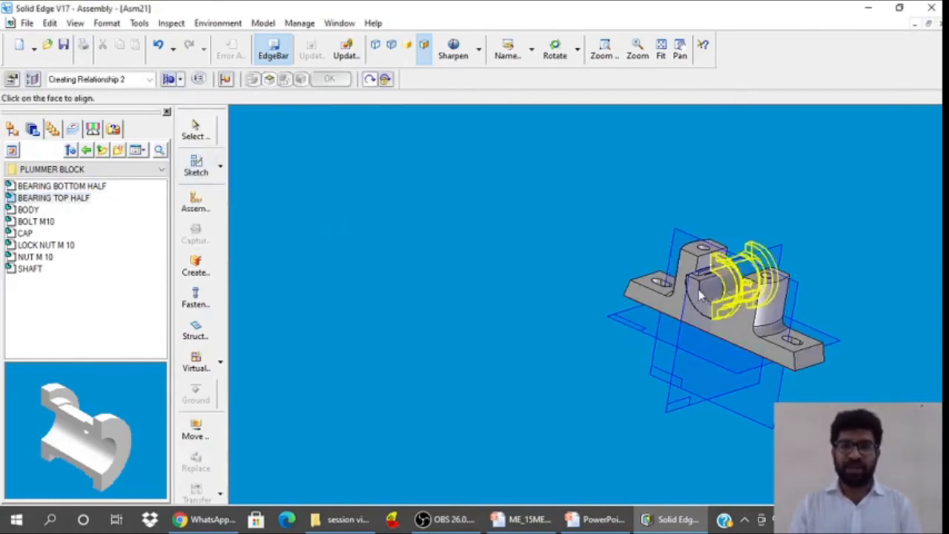
Add a Mate relationship with 0.00 mm offset between the flange end faces of the top and bottom bearing halves
click(179, 79)
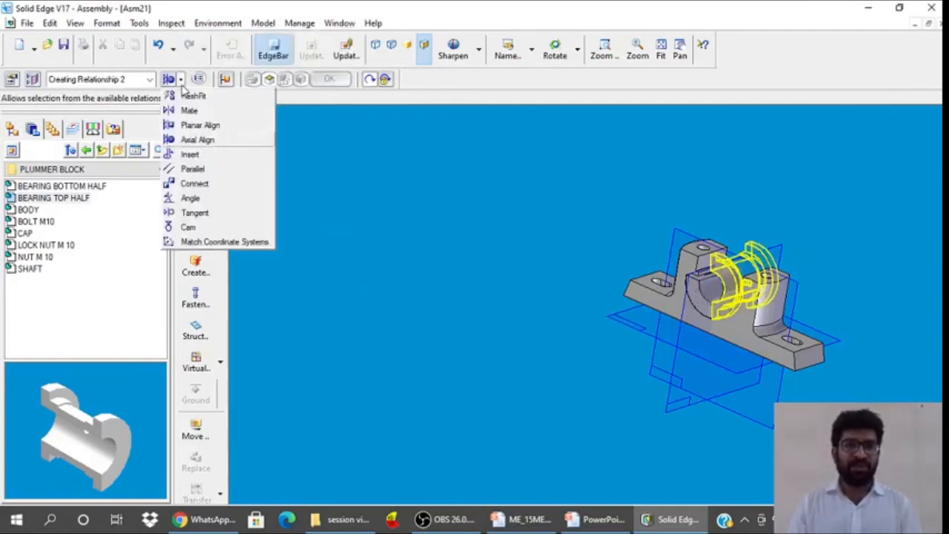
click(189, 110)
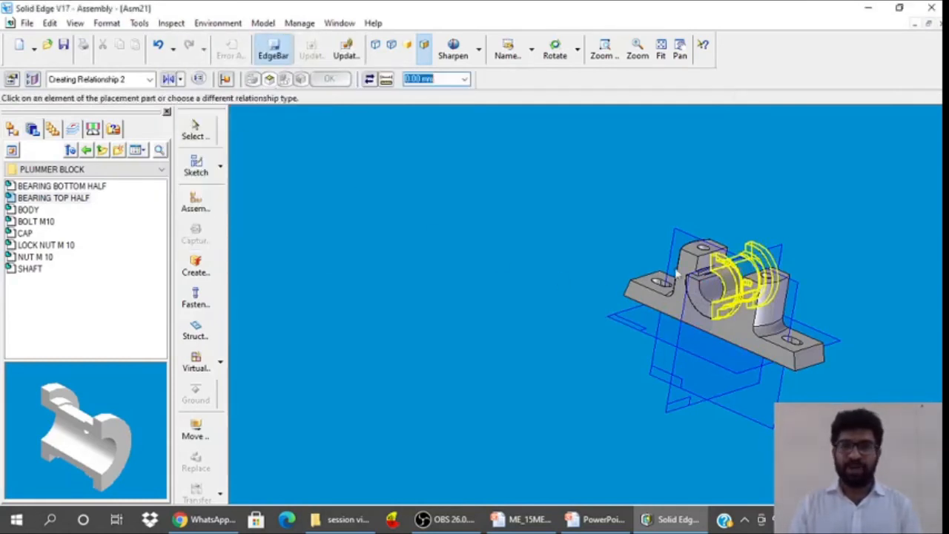
click(715, 280)
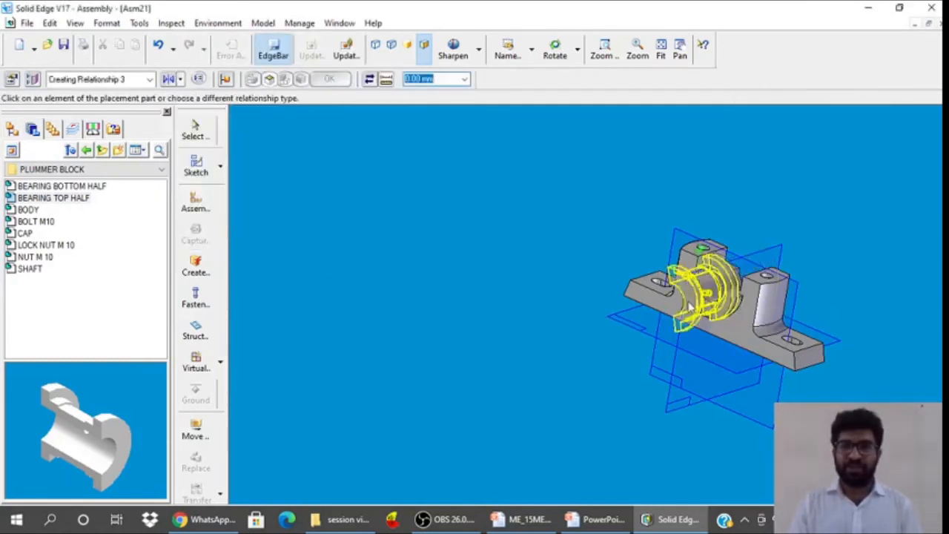
Mate the flat split face of the bearing top half with the bearing bottom half's split face at 0.00 mm offset
click(180, 79)
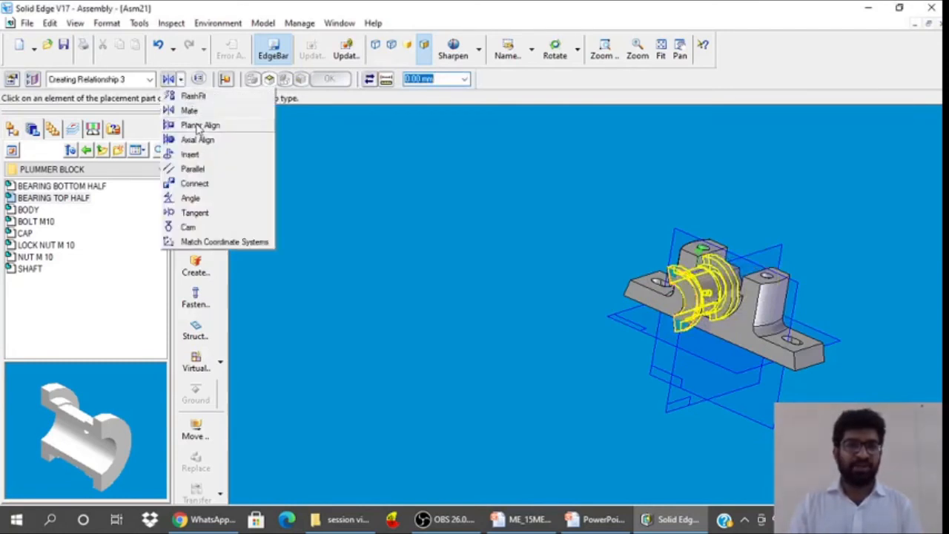
click(189, 110)
middle_drag(580, 322, 718, 382)
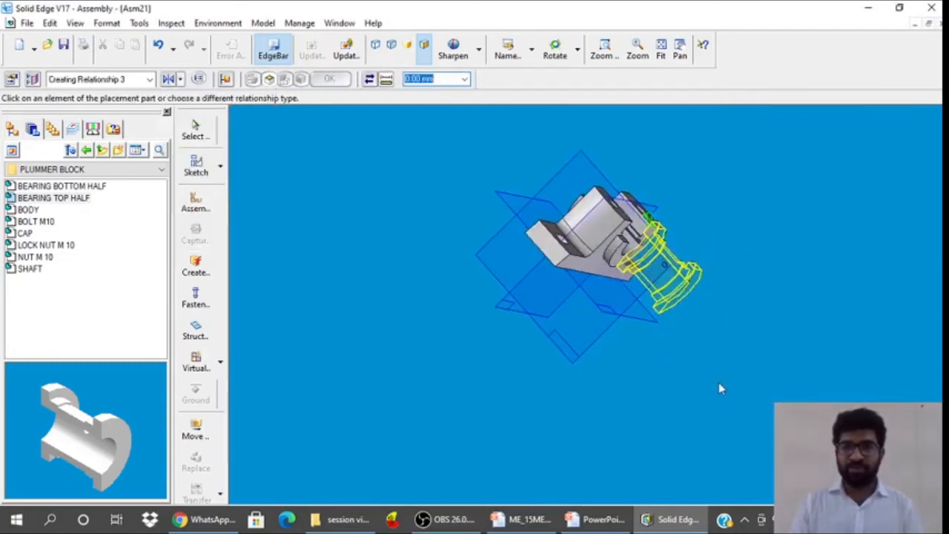
click(676, 271)
middle_drag(813, 292, 683, 256)
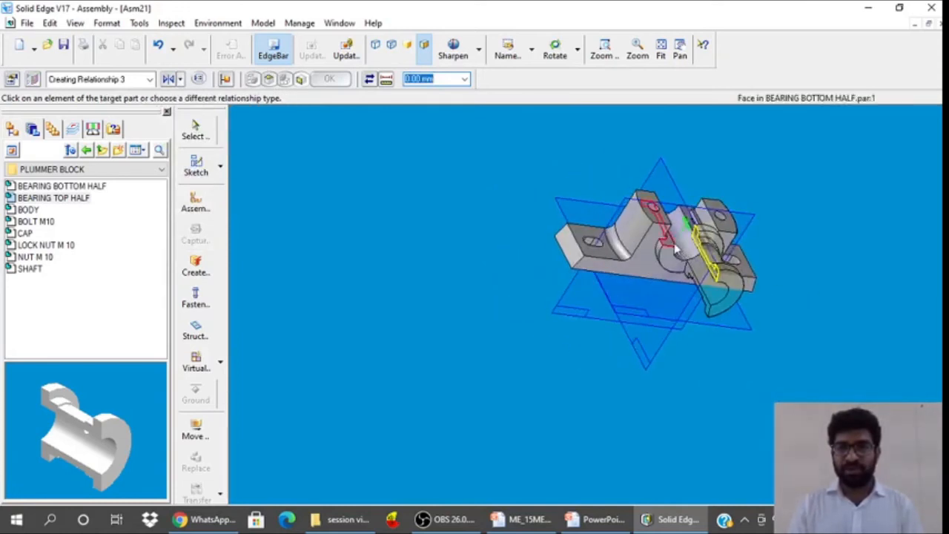
click(682, 256)
middle_drag(478, 314, 366, 263)
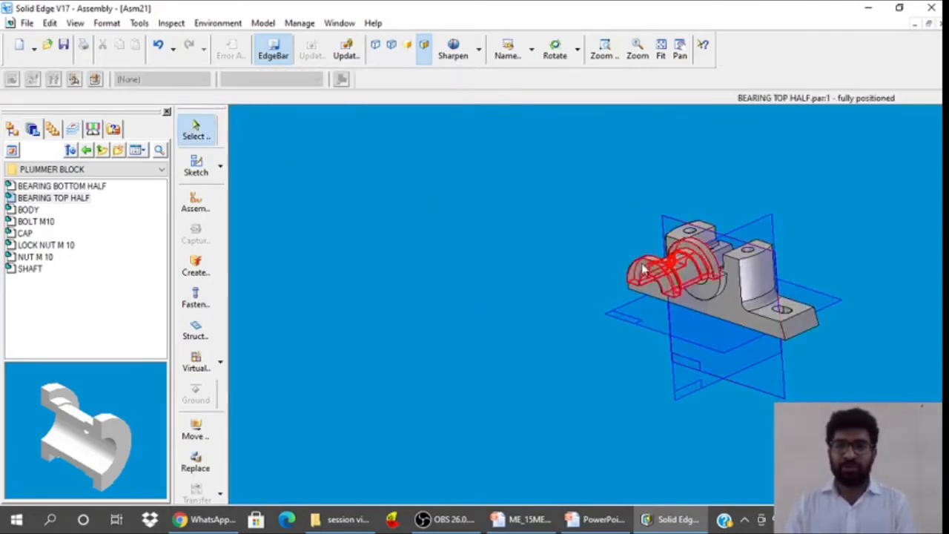
Flip the bearing top half's first Mate relationship with the bearing bottom half
click(668, 275)
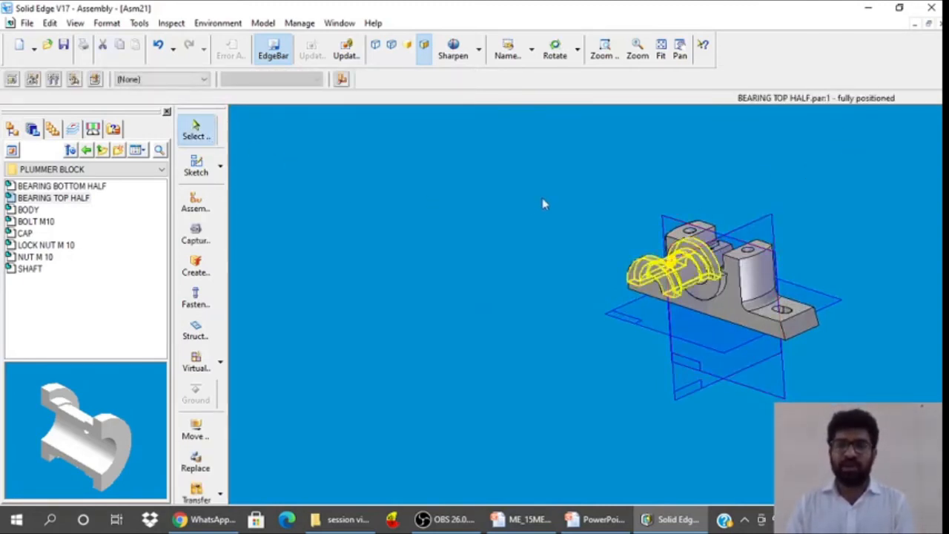
click(11, 131)
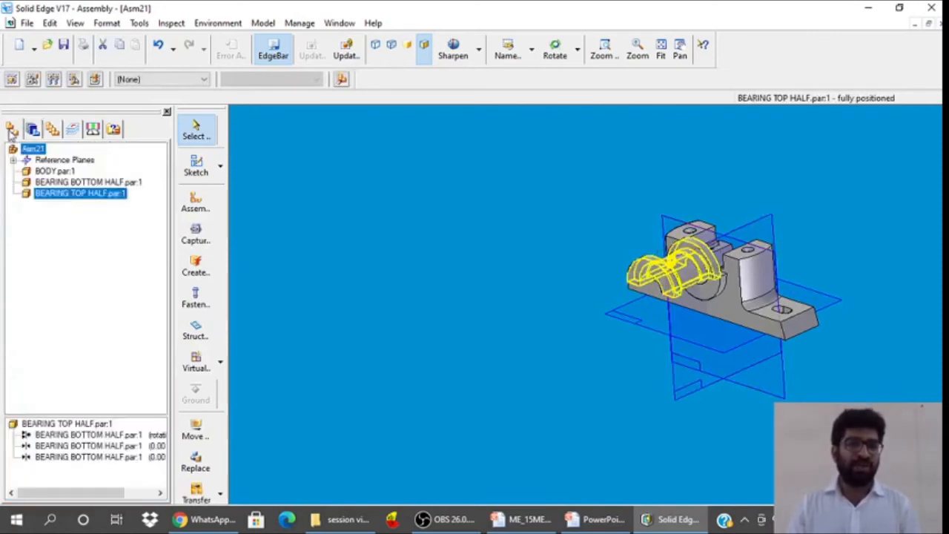
click(124, 450)
right_click(114, 450)
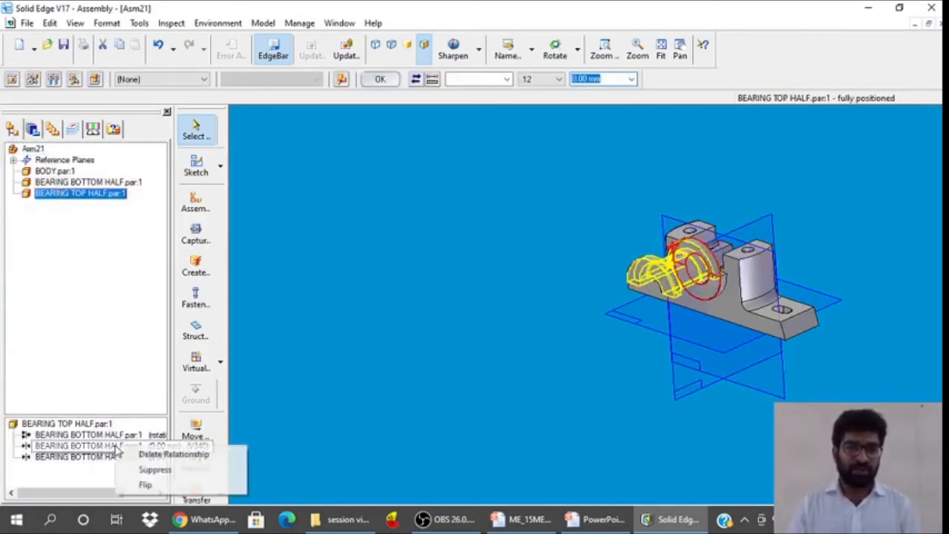
click(144, 483)
click(407, 344)
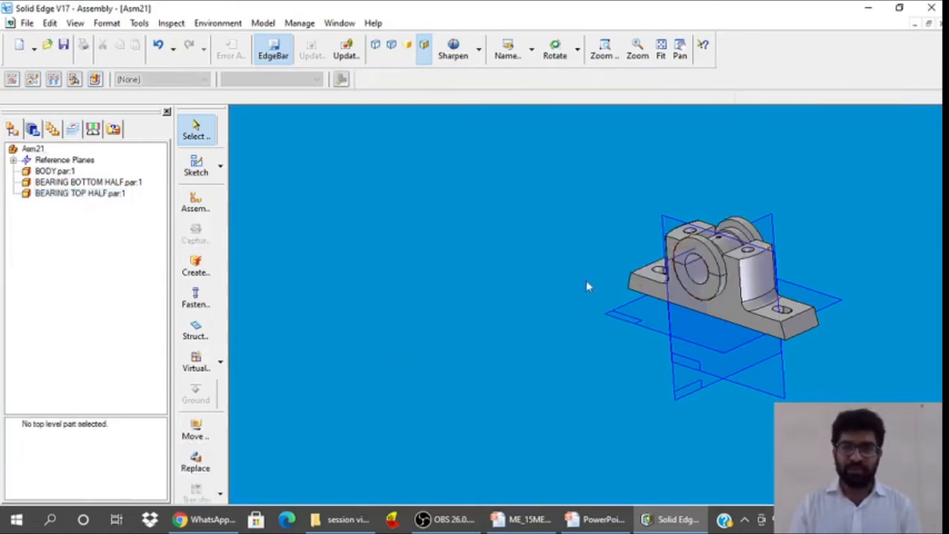
Insert CAP into the assembly and axially align one of its bolt holes with the matching bolt hole in the body
click(32, 130)
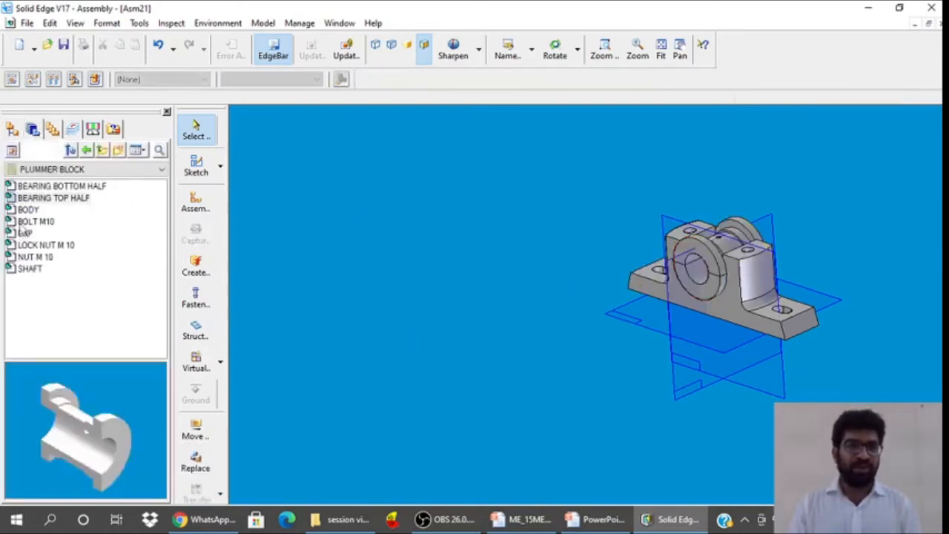
click(24, 234)
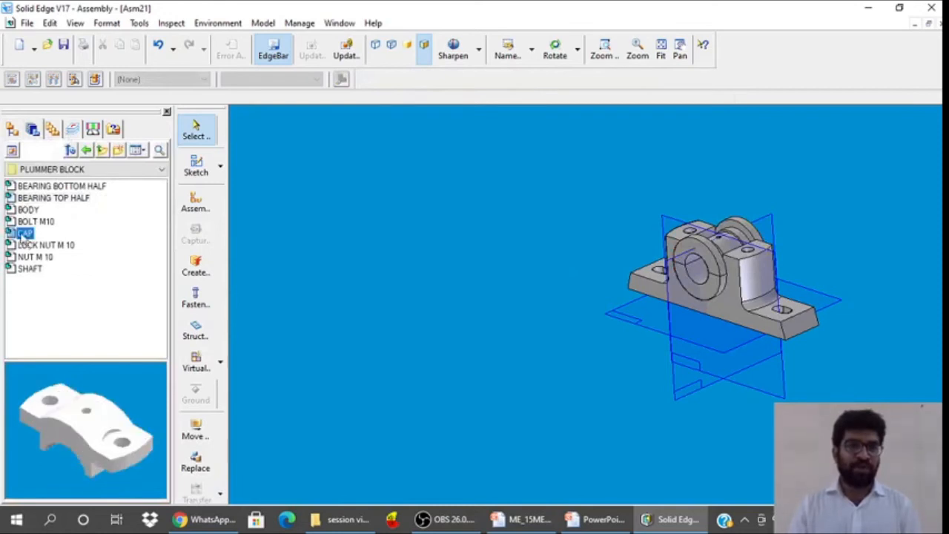
double_click(24, 234)
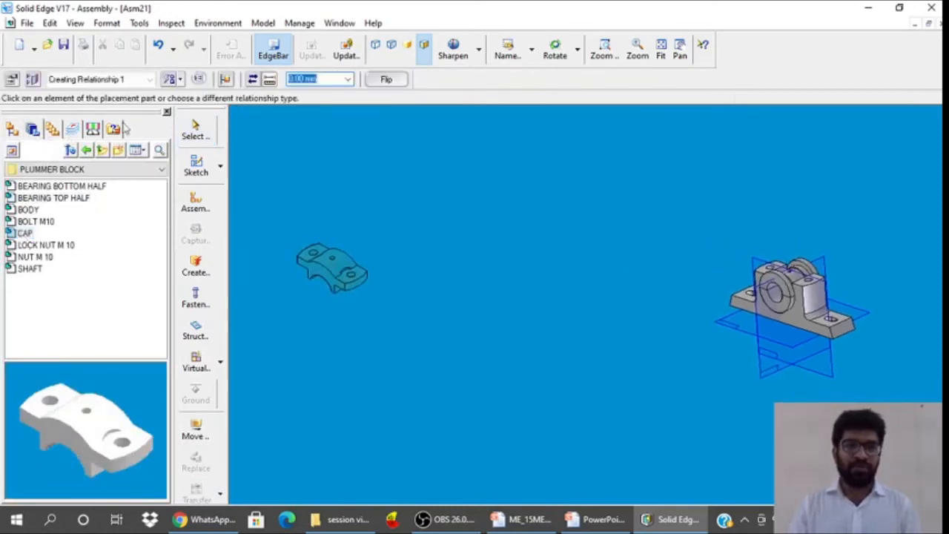
click(179, 79)
click(189, 138)
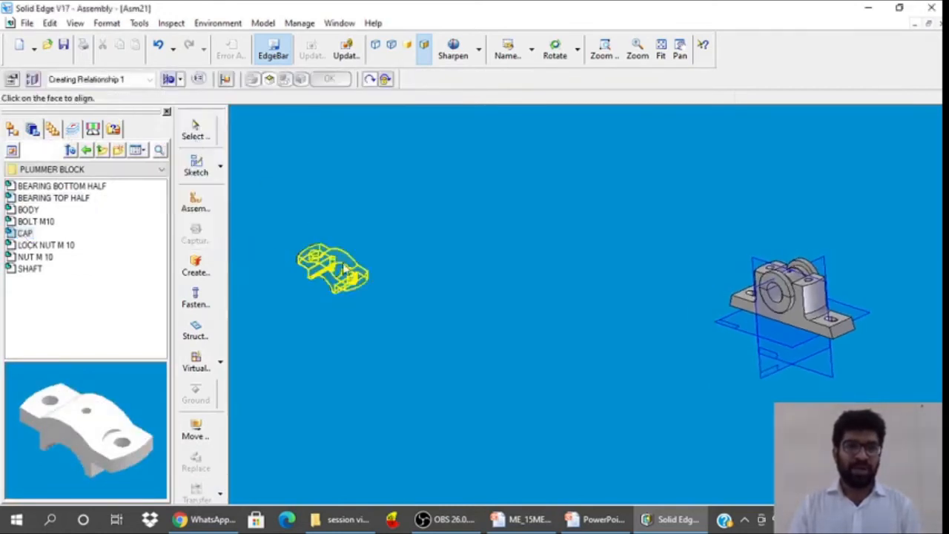
click(354, 279)
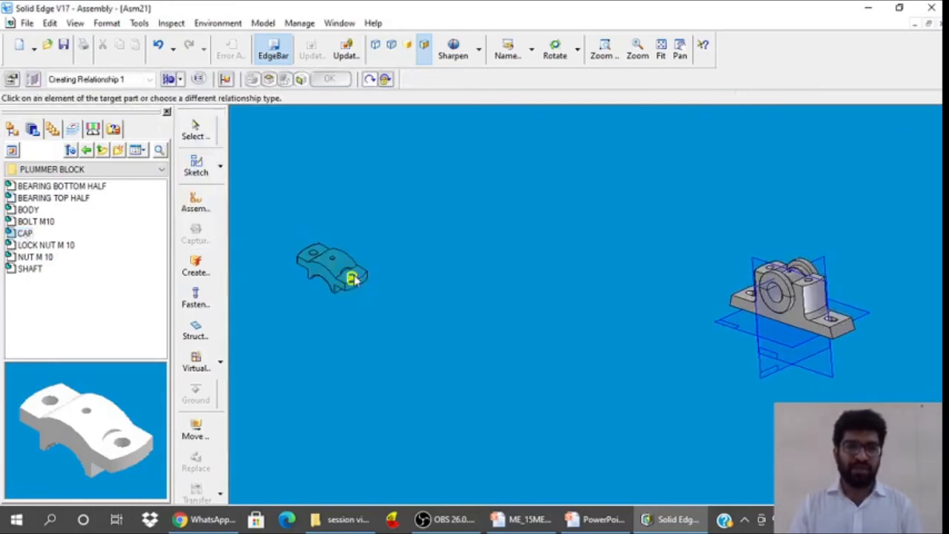
click(813, 282)
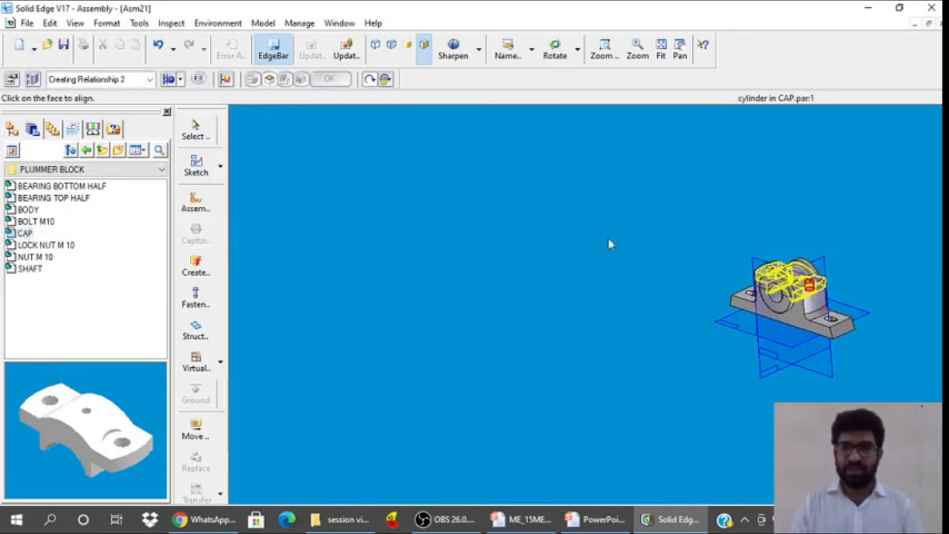
Add a second Axial Align relationship between the cap's other bolt hole and the body's other bolt hole
click(180, 80)
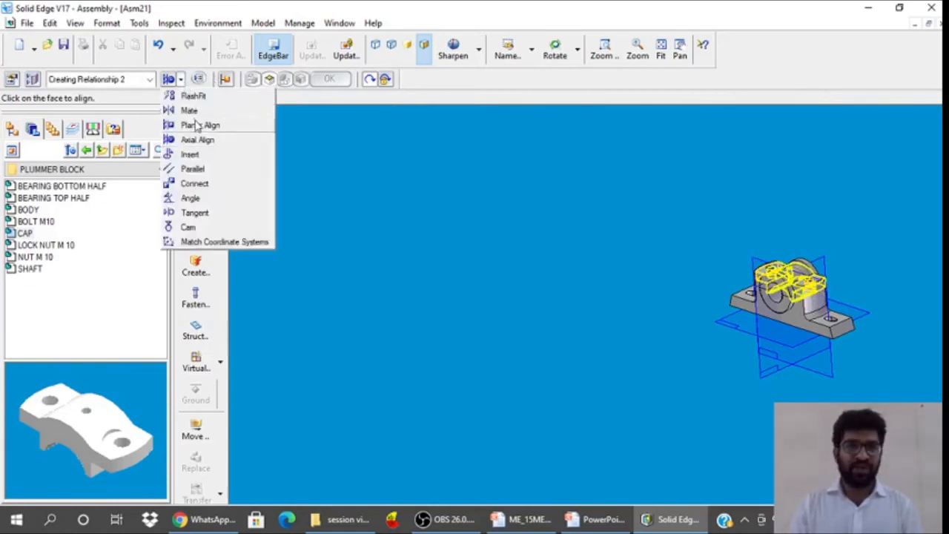
click(201, 141)
click(771, 270)
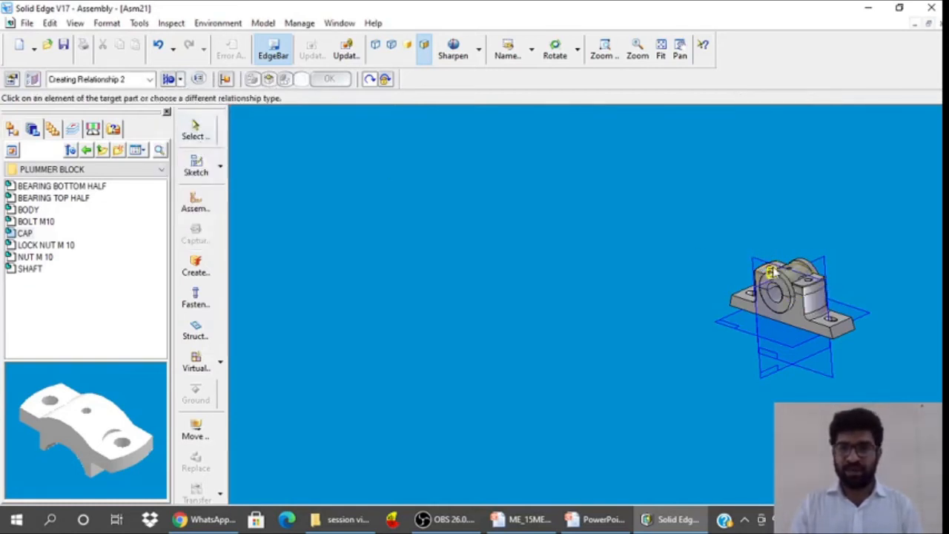
click(770, 271)
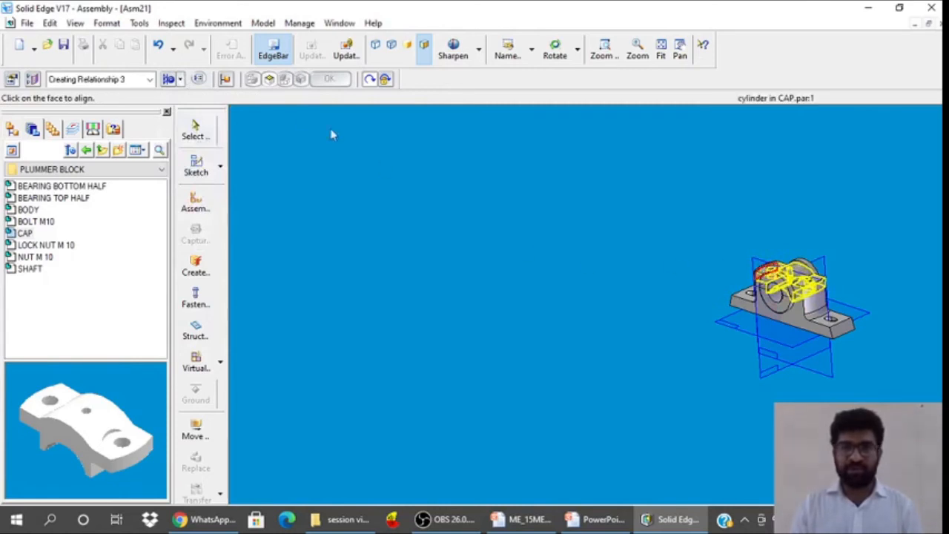
Try to add a third Axial Align relationship between the cap's curved underside and an edge of the body
click(180, 79)
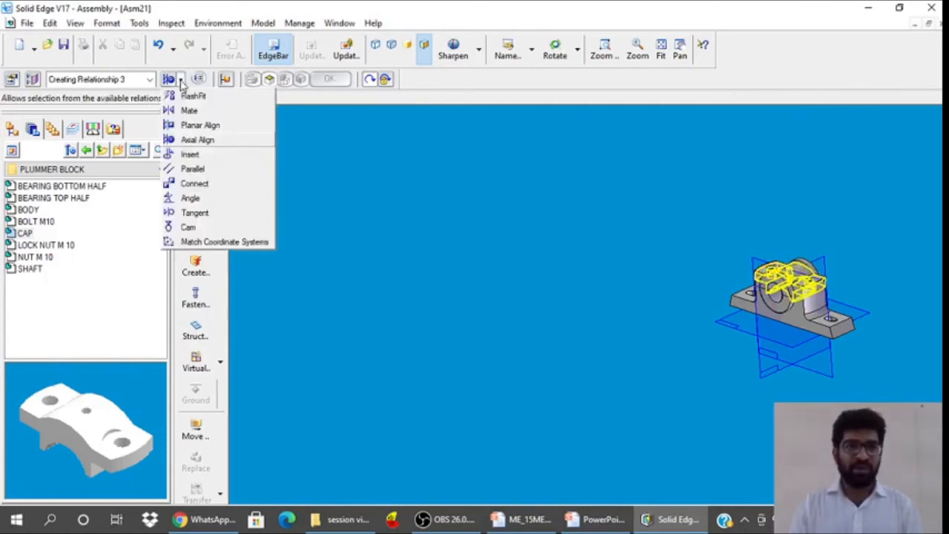
click(201, 140)
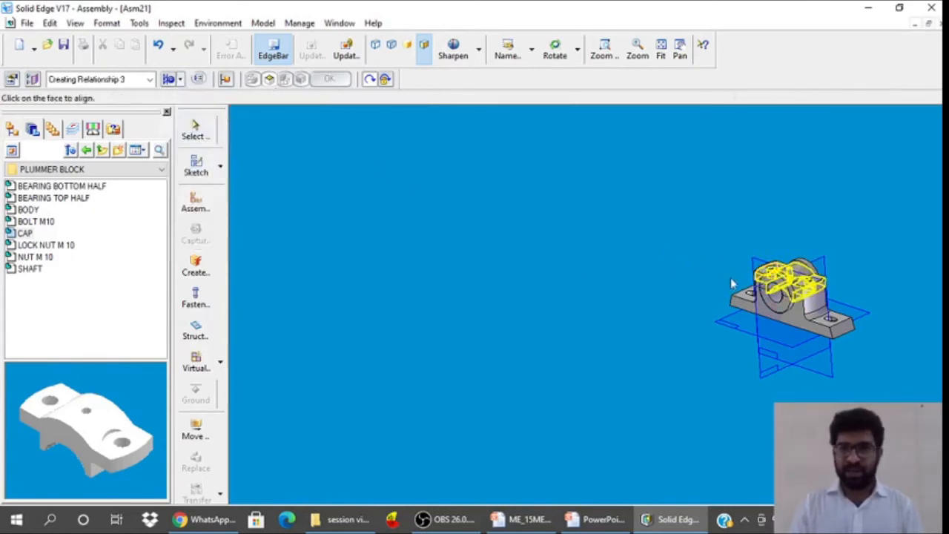
click(783, 291)
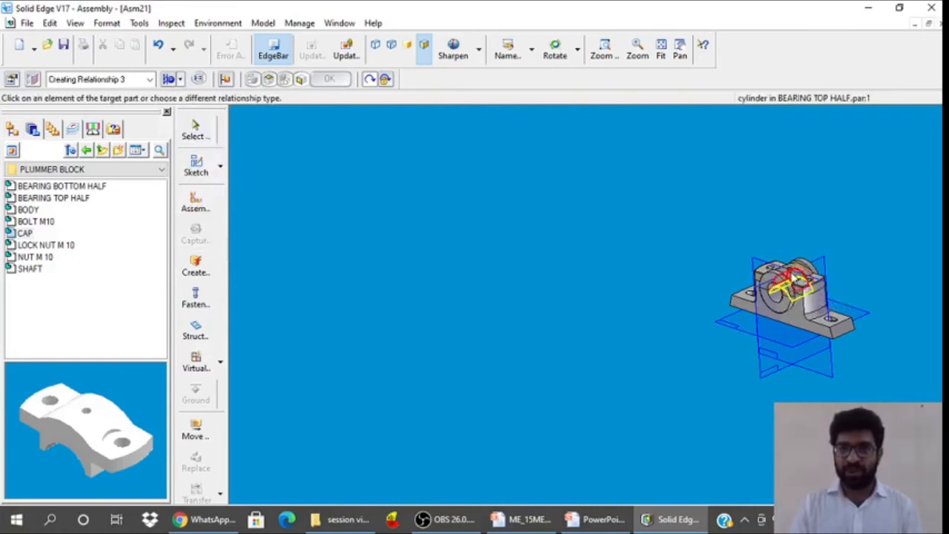
click(845, 332)
click(573, 289)
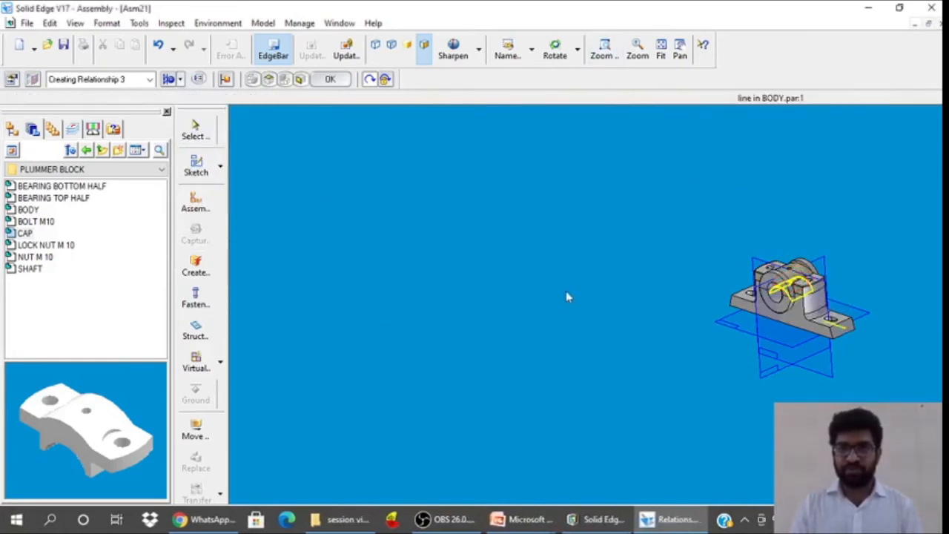
Add a third Axial Align relationship between the cap's curved underside and the bearing top half's cylindrical surface, and finish placing the cap
click(604, 50)
drag(714, 214, 839, 318)
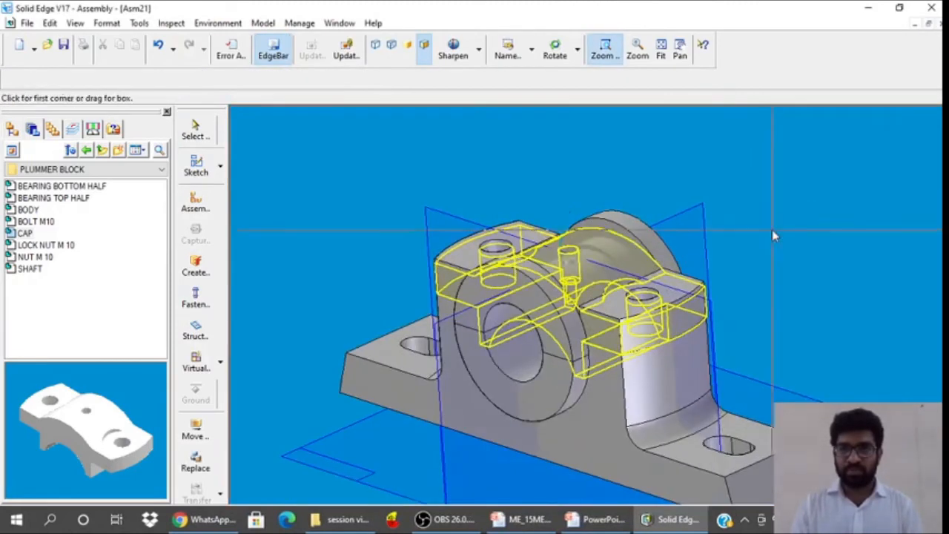
key(Escape)
click(181, 78)
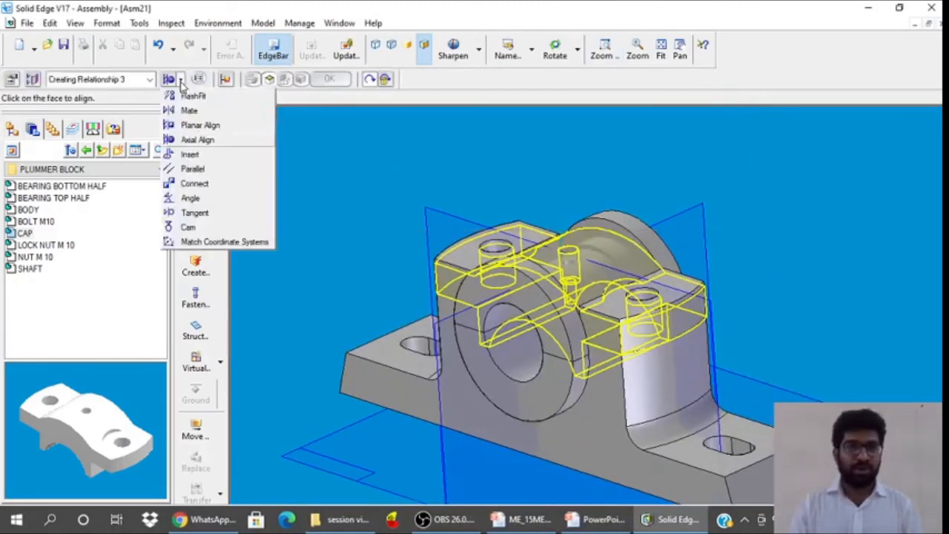
click(185, 138)
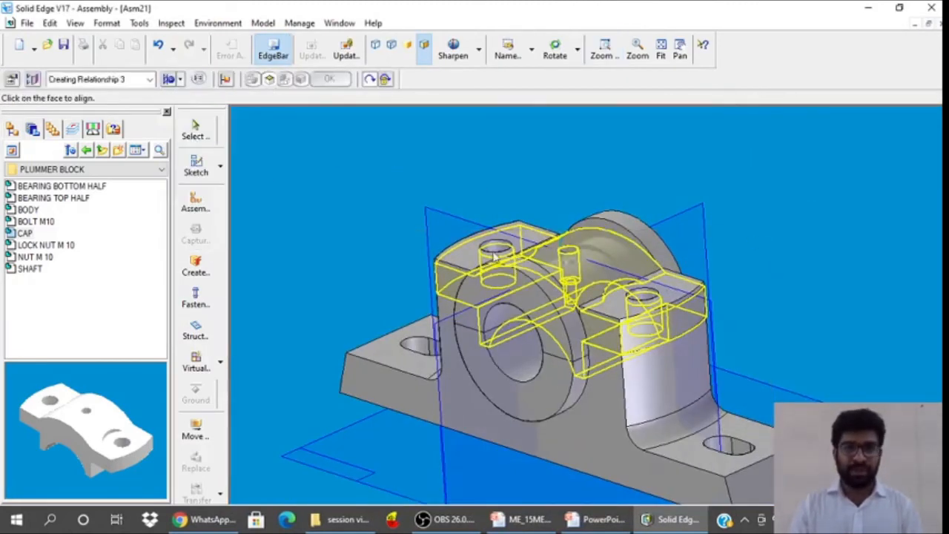
click(537, 329)
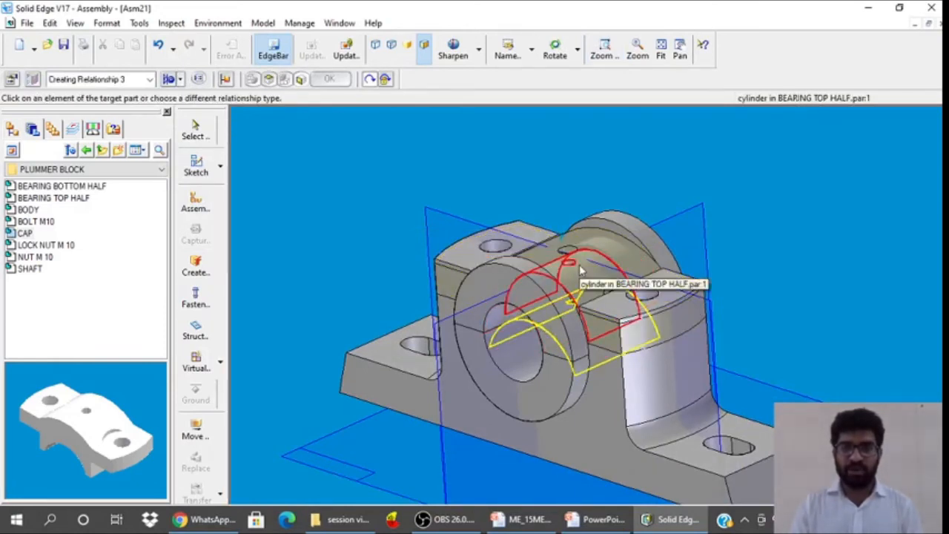
click(579, 264)
click(181, 132)
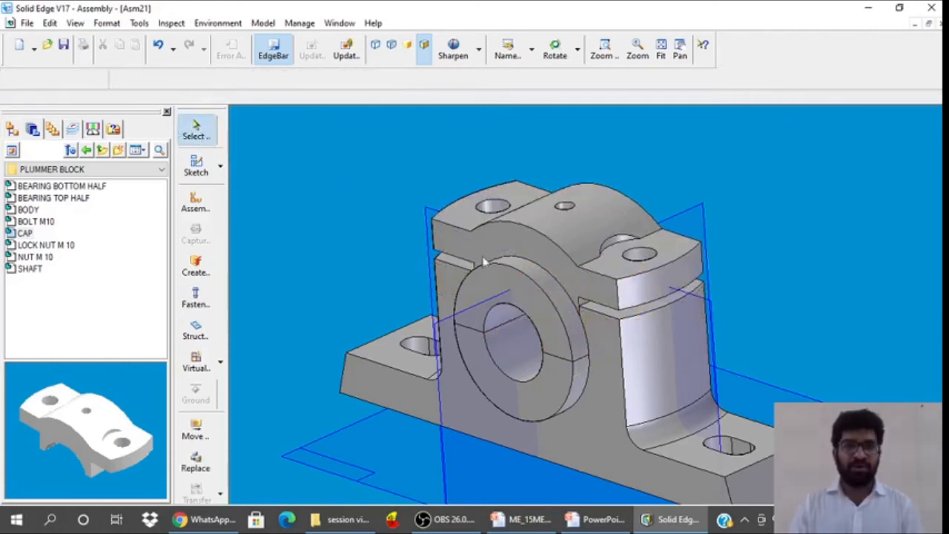
click(550, 244)
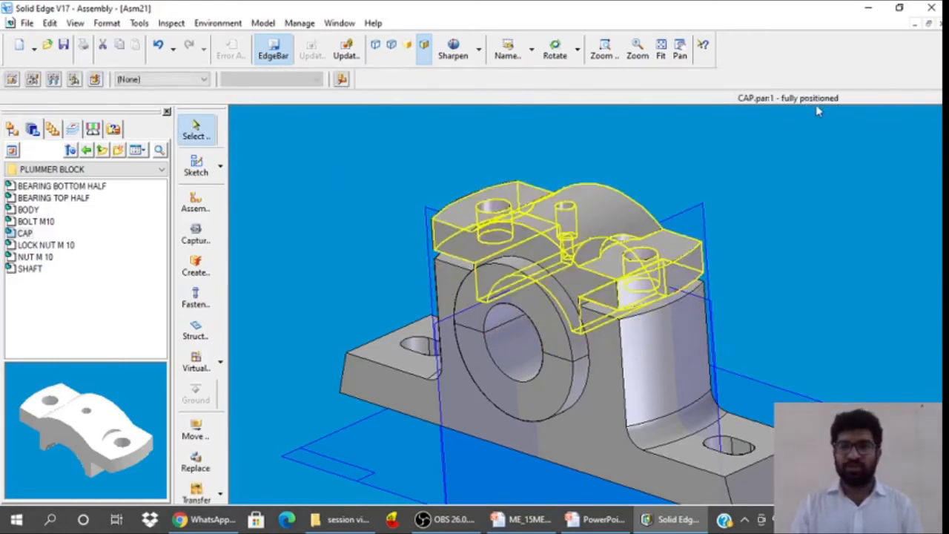
click(740, 158)
click(661, 51)
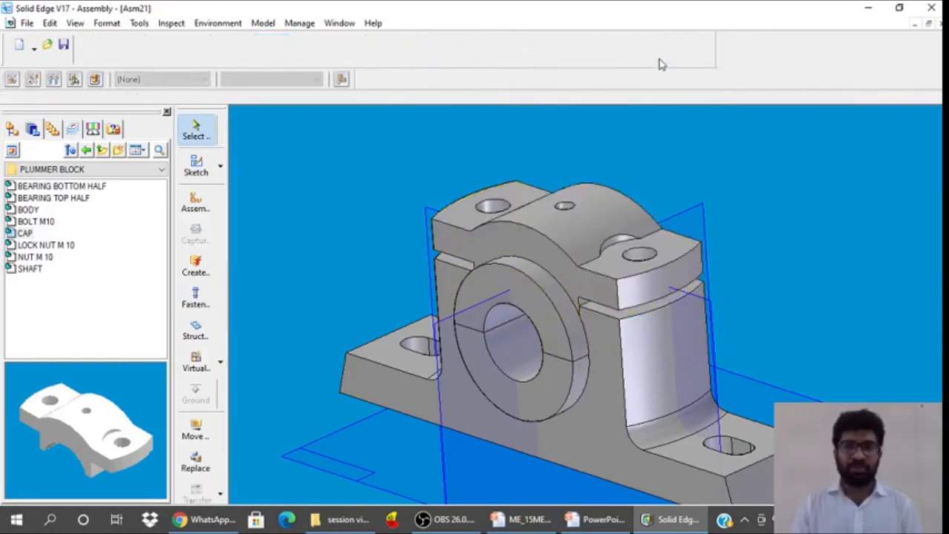
Insert BOLT M10 into the assembly and axially align its shank with the cap's bolt hole nearest the front
click(40, 223)
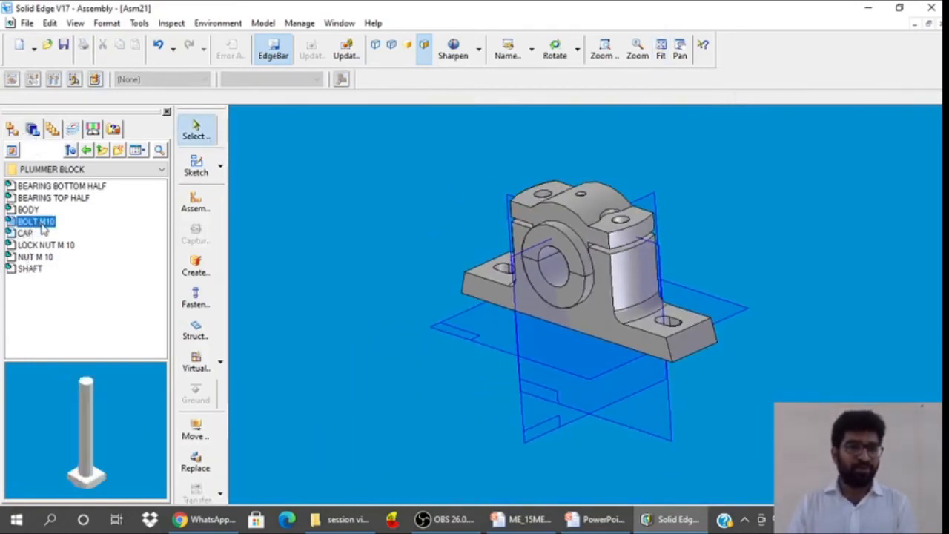
drag(329, 201, 329, 202)
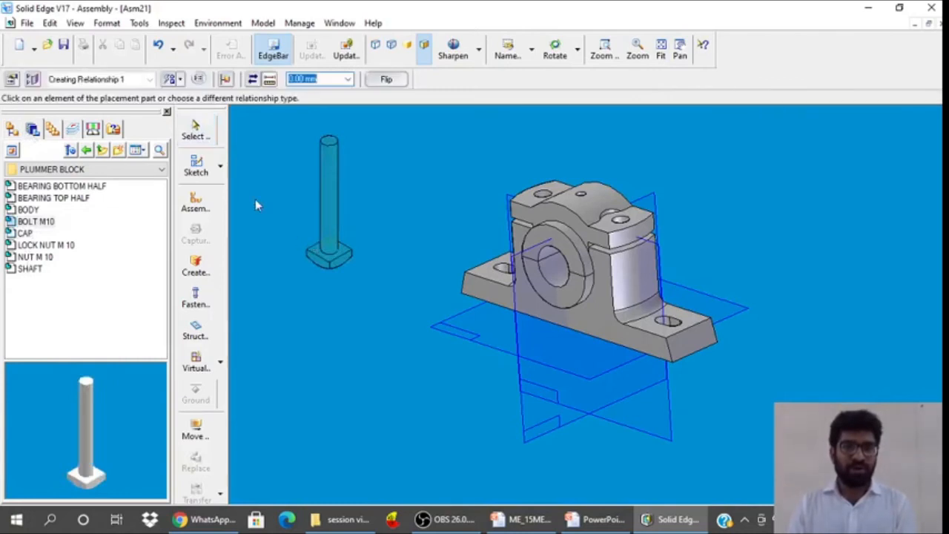
click(178, 79)
click(194, 140)
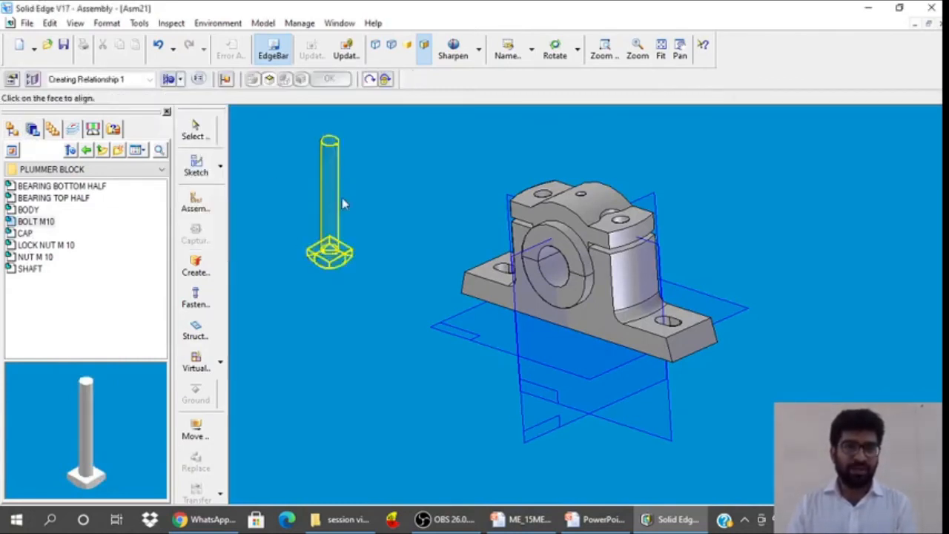
click(331, 198)
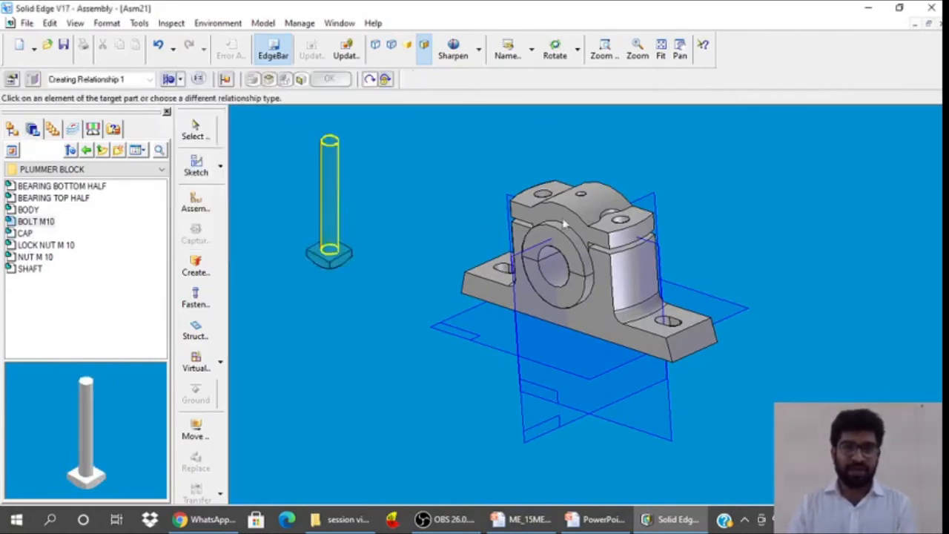
click(627, 227)
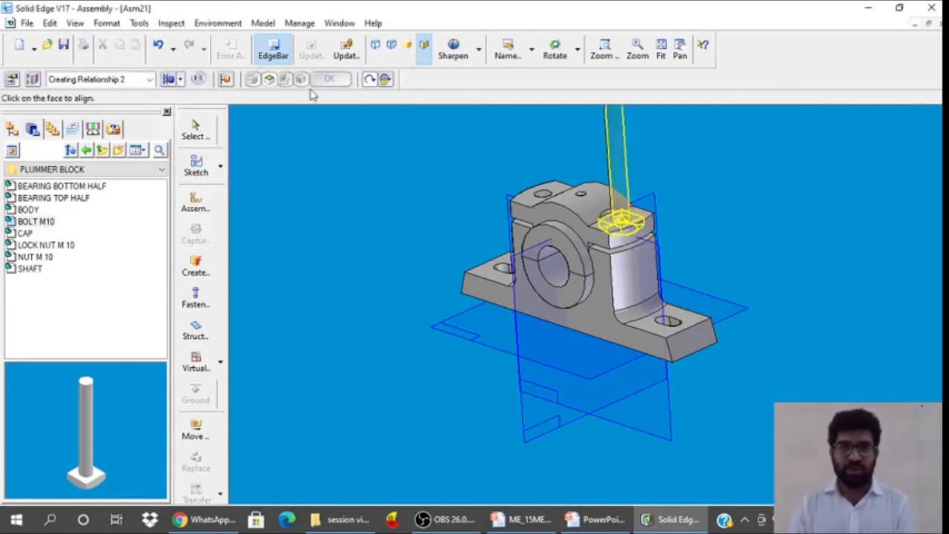
Mate the bolt head's shank-side face with the bolt recess face on the body's underside at 0.00 mm offset
click(179, 79)
click(190, 109)
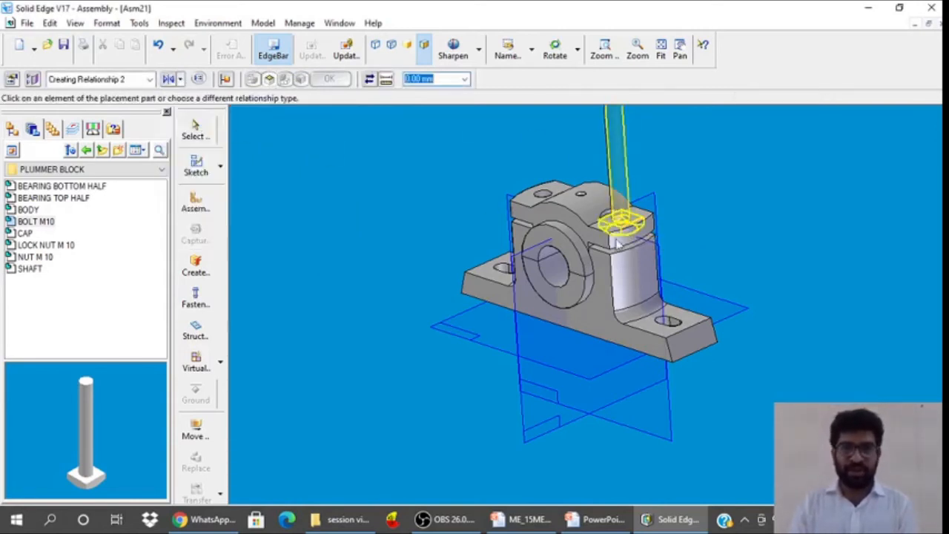
click(638, 218)
middle_drag(749, 233, 737, 133)
click(629, 282)
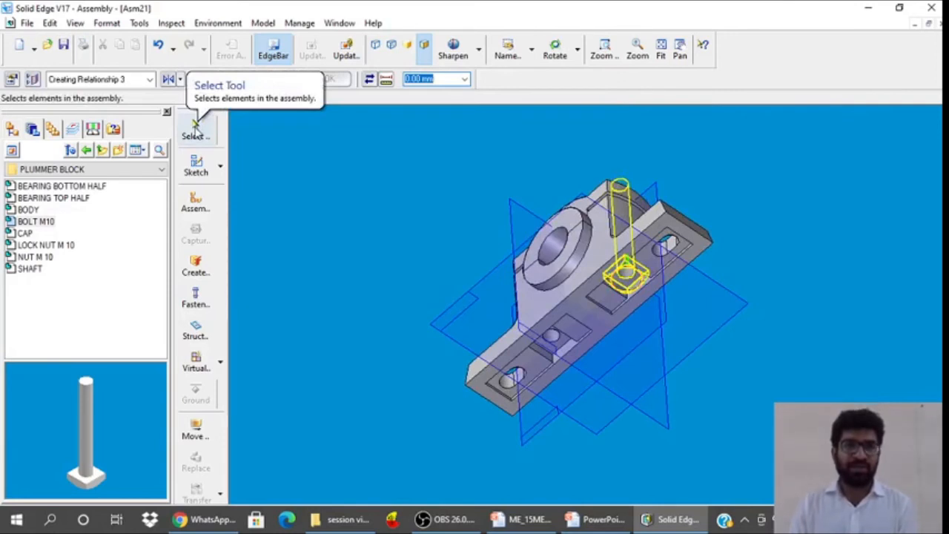
click(195, 127)
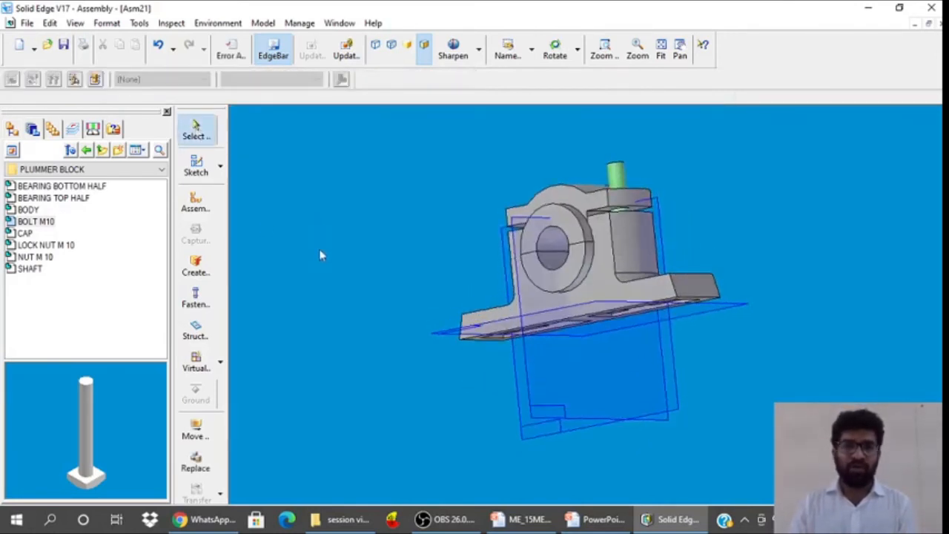
Lock the rotation of BOLT M10's Axial Align relationship with the cap
click(11, 131)
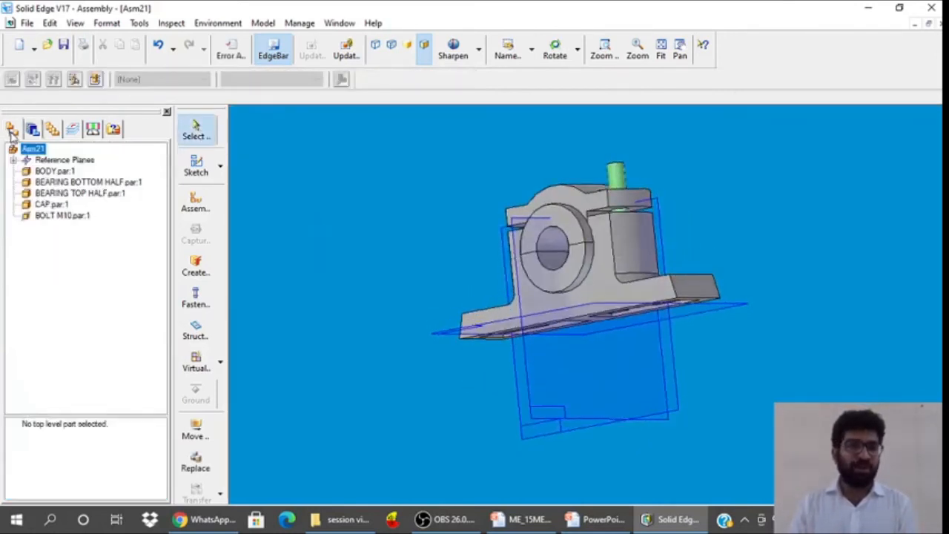
click(59, 216)
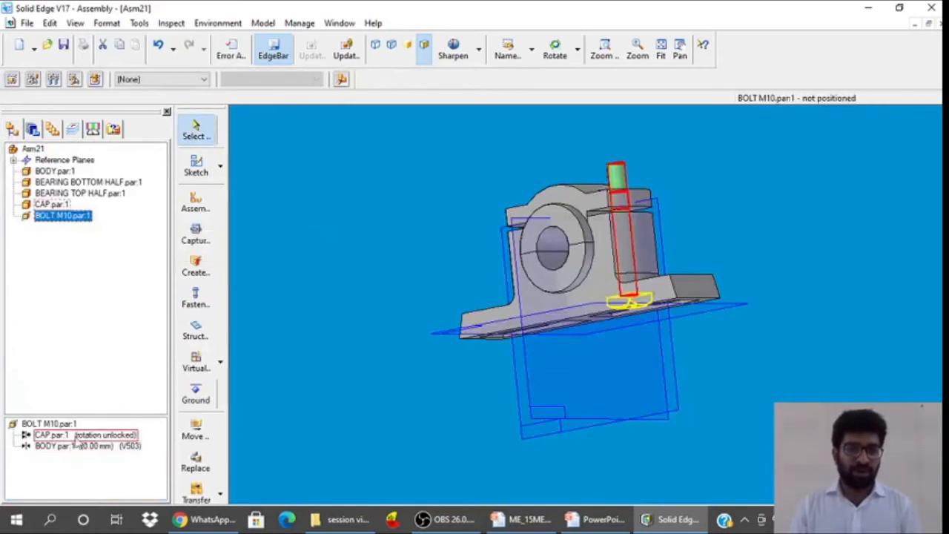
click(110, 436)
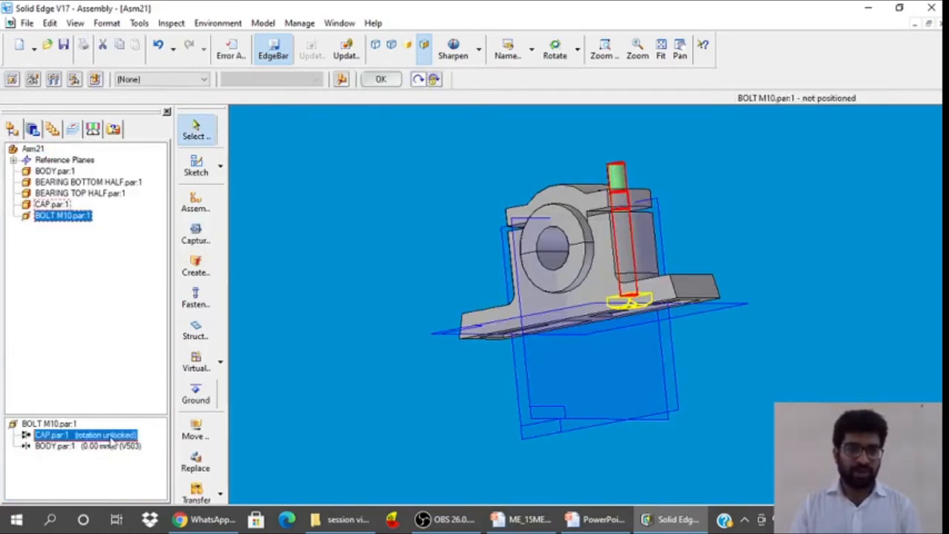
click(435, 80)
click(380, 79)
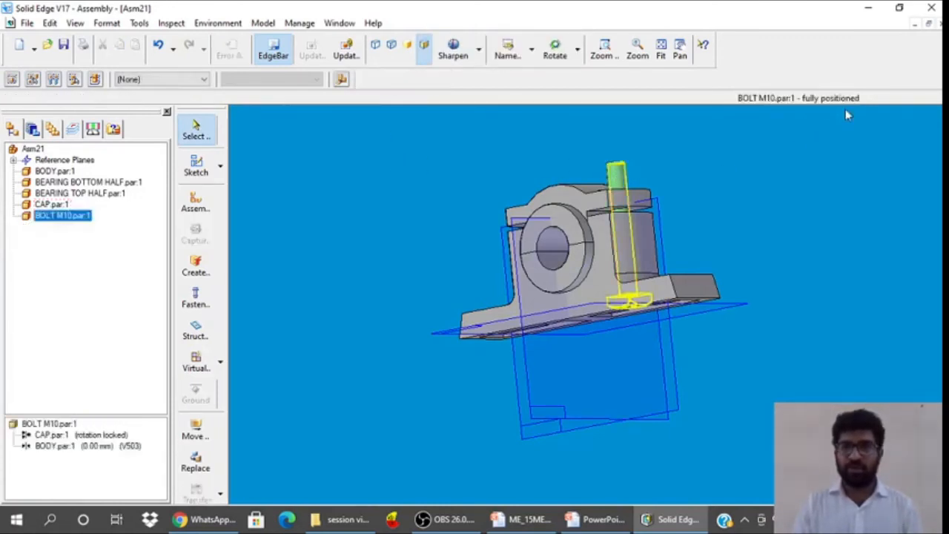
click(440, 139)
middle_drag(441, 156, 452, 207)
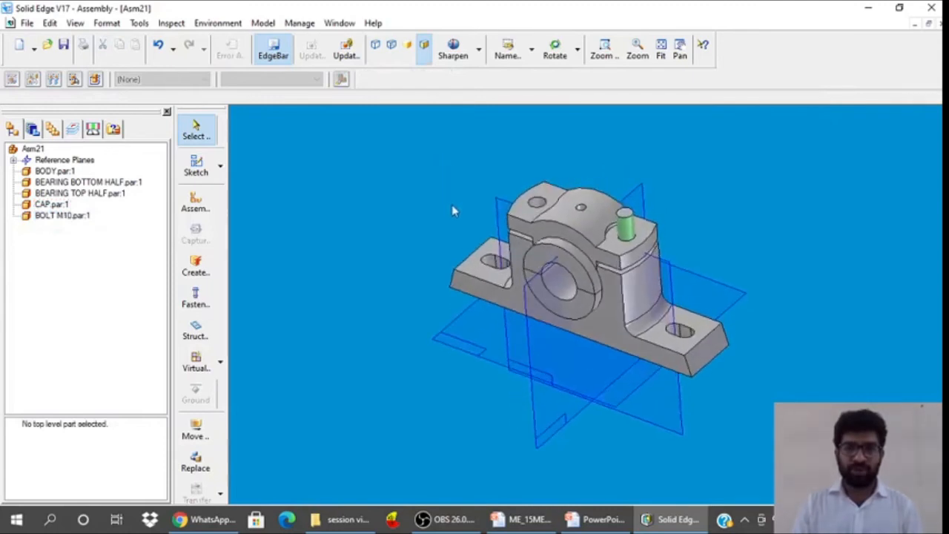
Insert NUT M 10 into the assembly and axially align its hole with the placed bolt
click(34, 133)
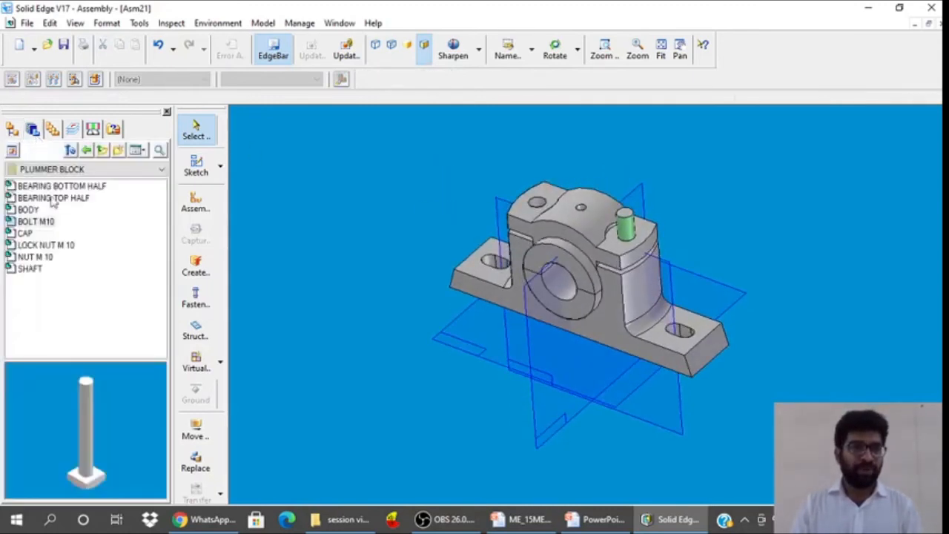
click(33, 258)
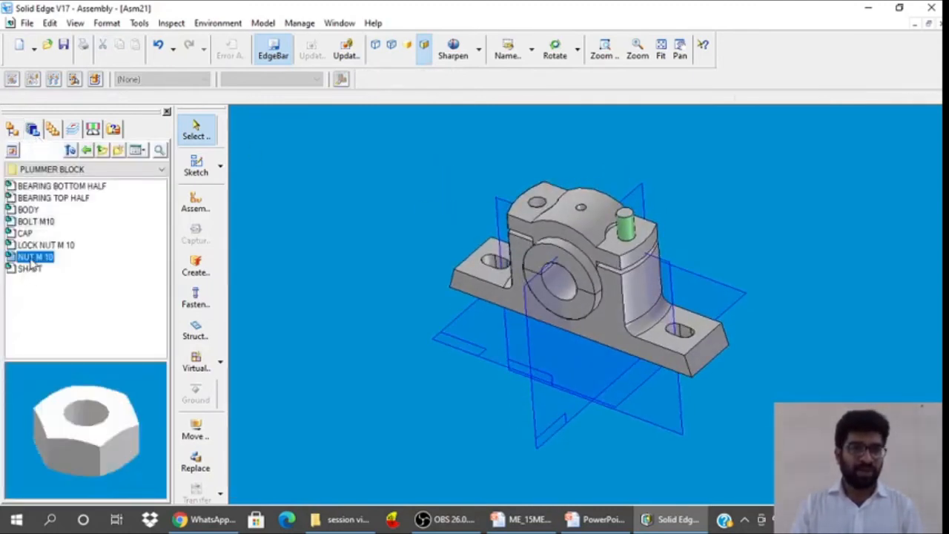
double_click(36, 260)
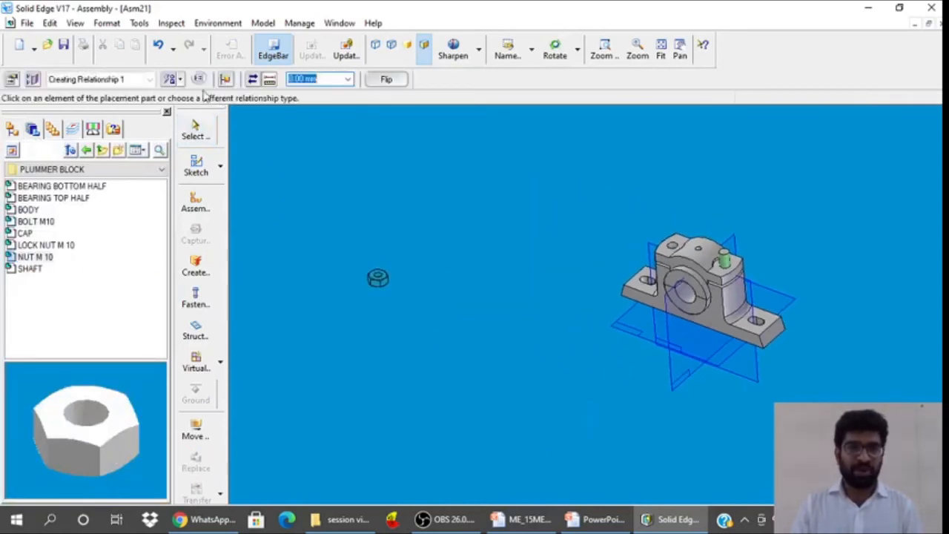
click(180, 79)
click(196, 139)
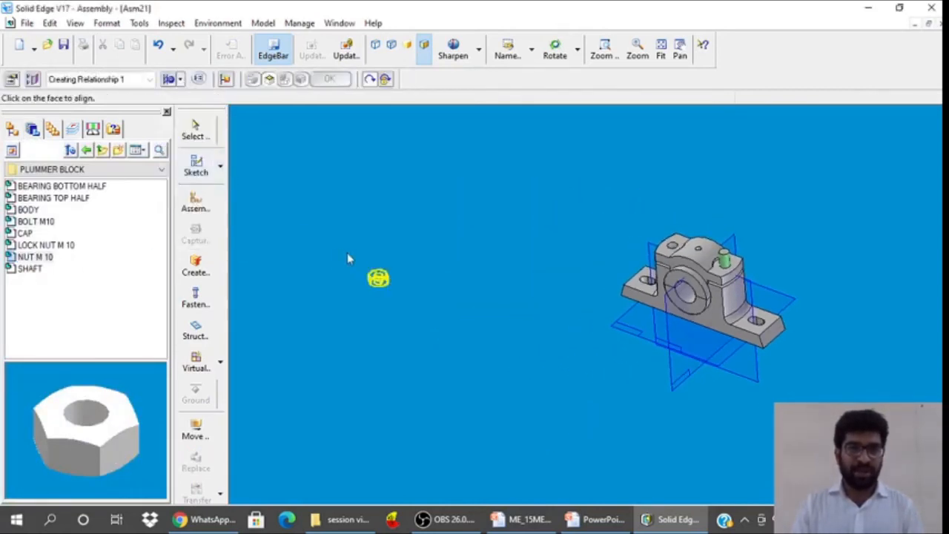
click(381, 279)
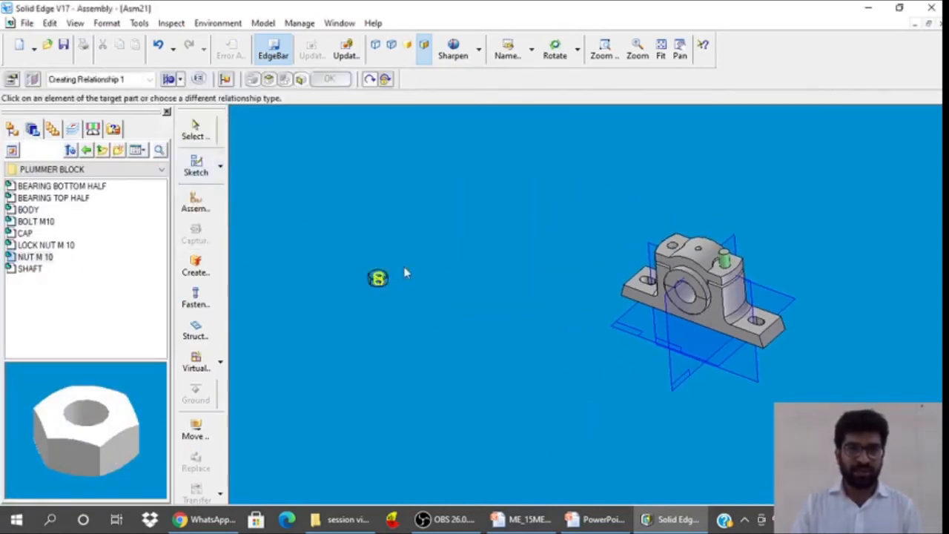
click(725, 260)
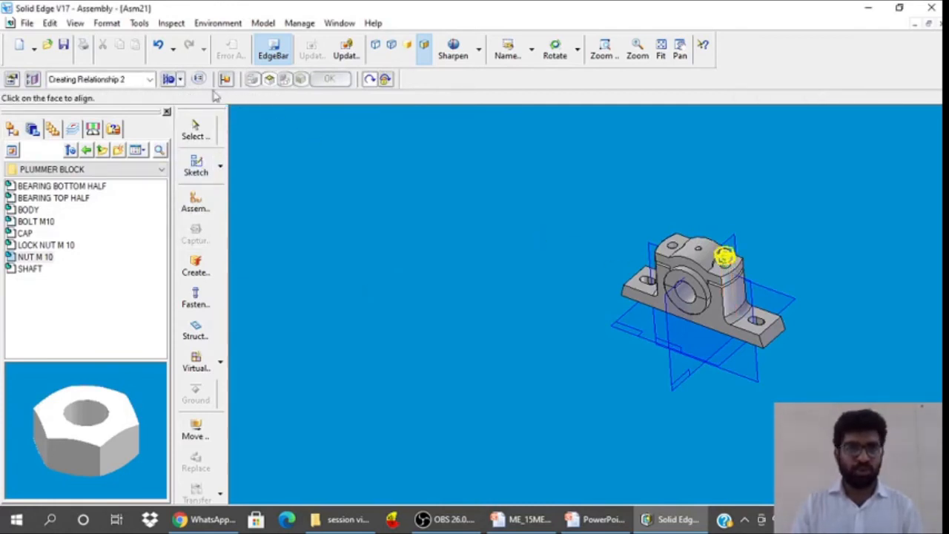
Mate the nut's flat face with the cap's top face around the bolt at 0.00 mm offset
click(180, 79)
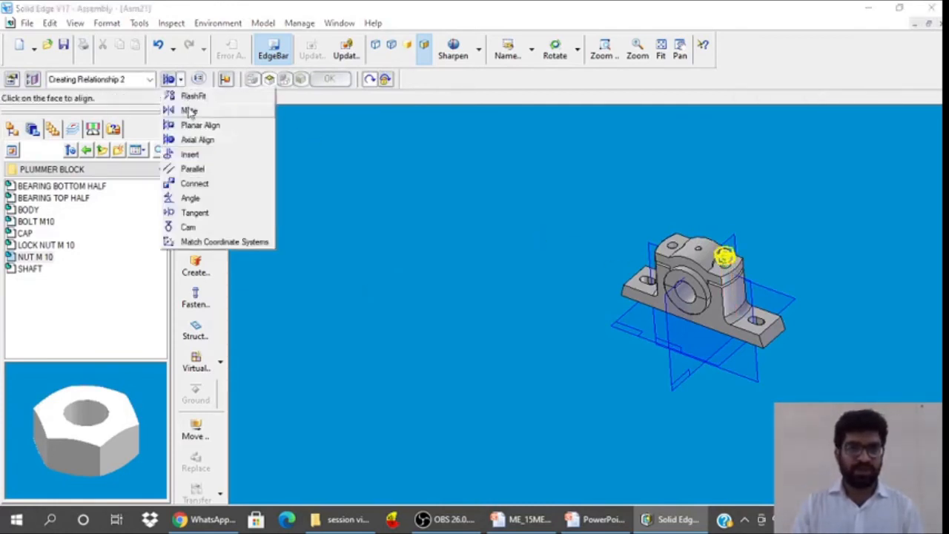
click(192, 112)
click(728, 259)
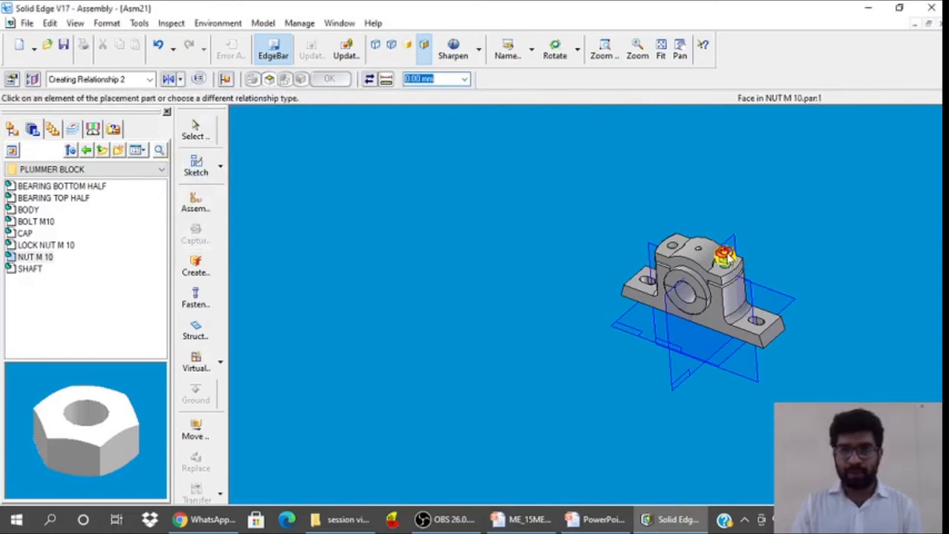
click(722, 261)
click(195, 130)
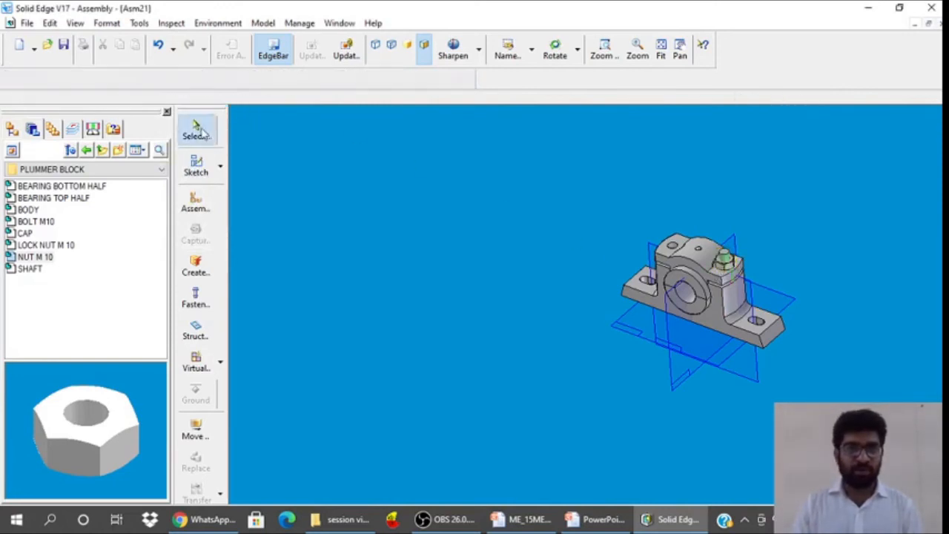
Lock the rotation of NUT M 10's Axial Align relationship with the bolt
click(13, 130)
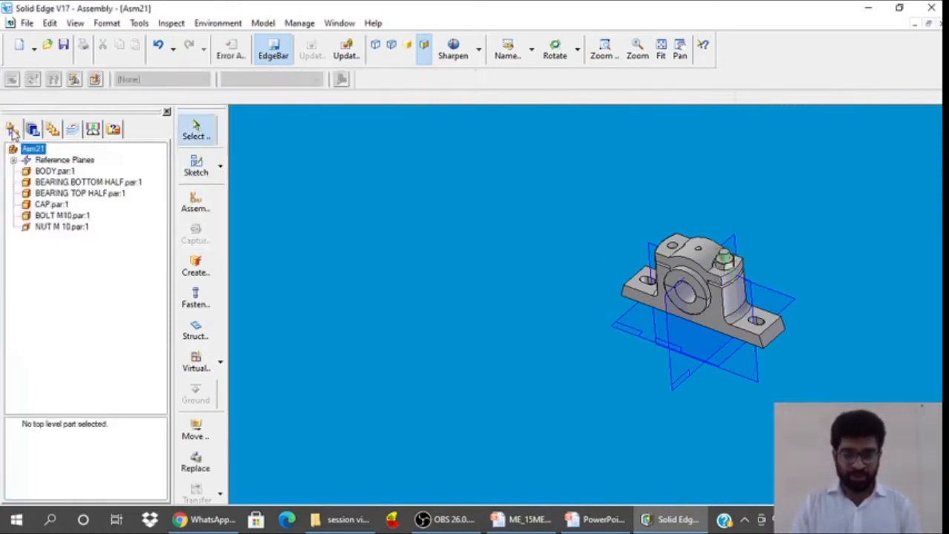
click(74, 227)
click(119, 435)
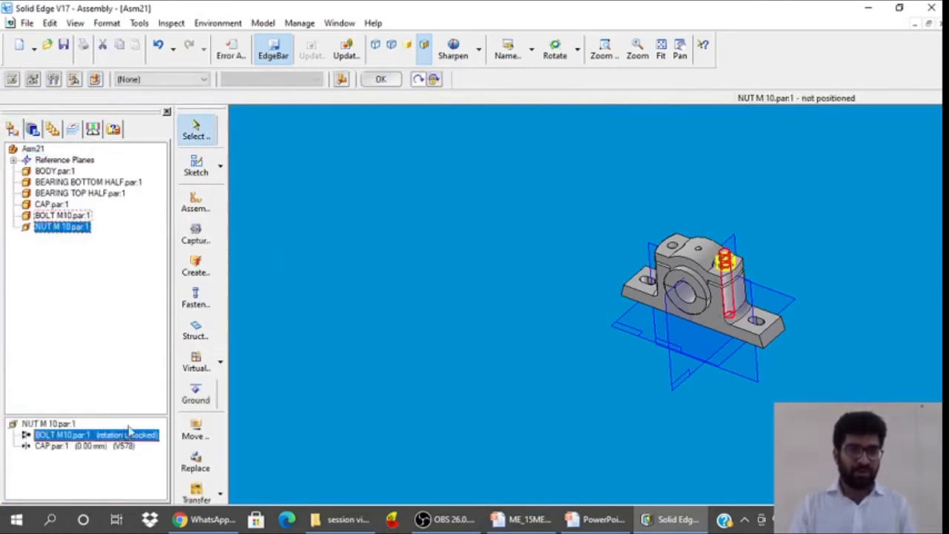
click(436, 79)
click(380, 79)
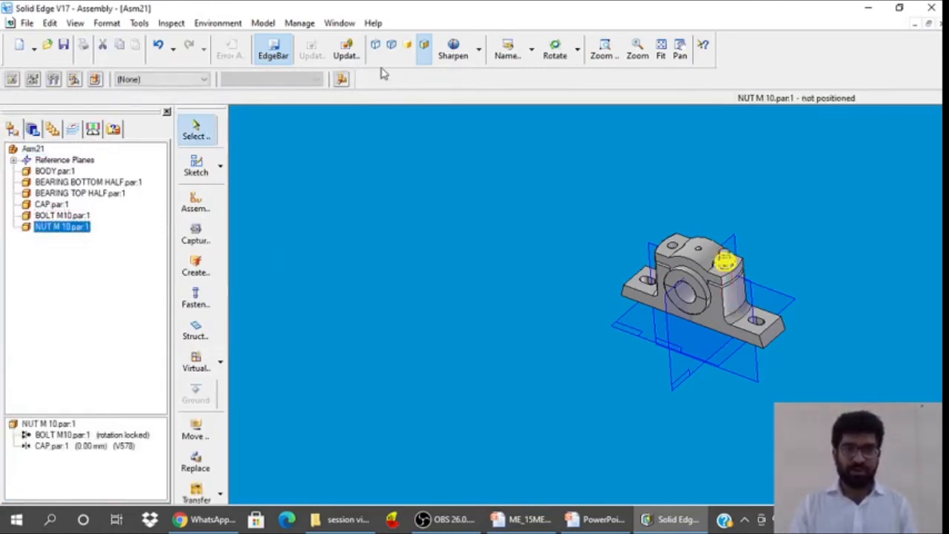
click(539, 232)
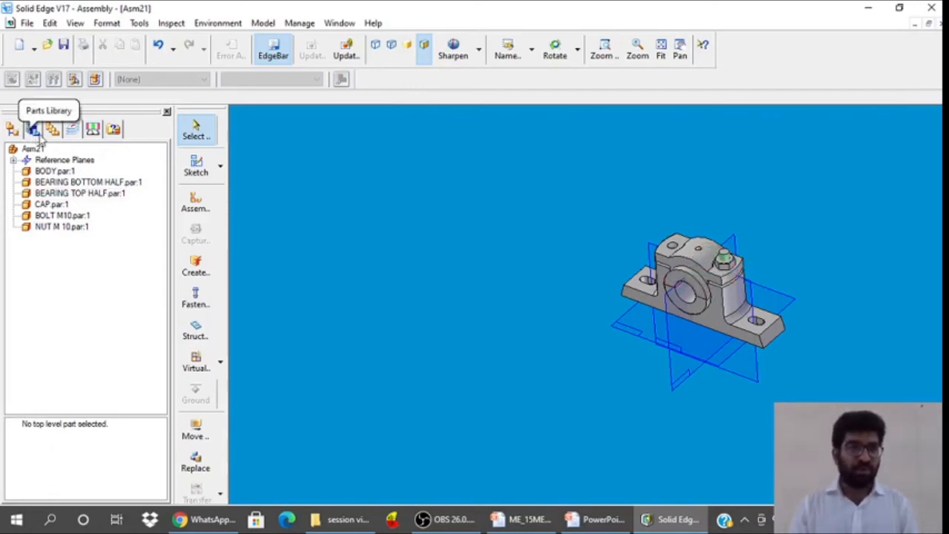
Insert LOCK NUT M 10 into the assembly and axially align its hole with the placed bolt
click(34, 131)
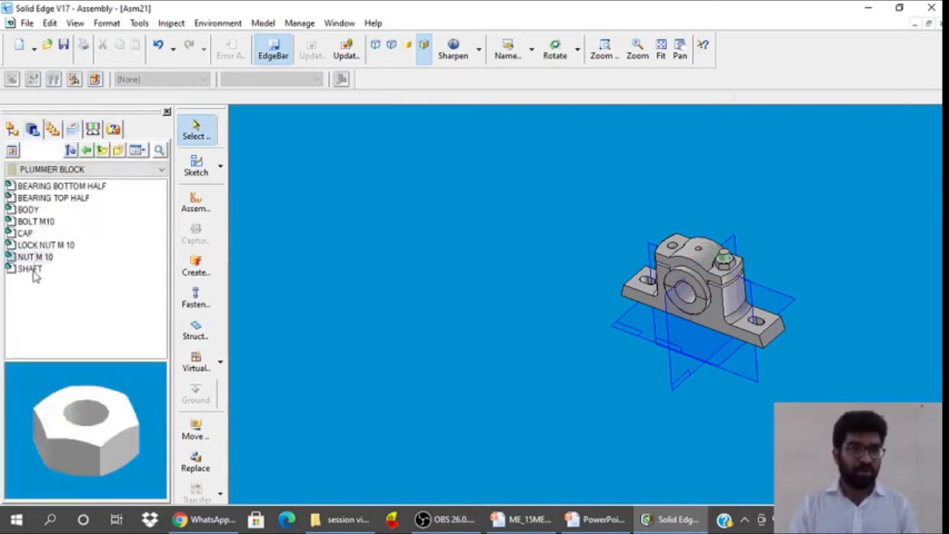
double_click(42, 248)
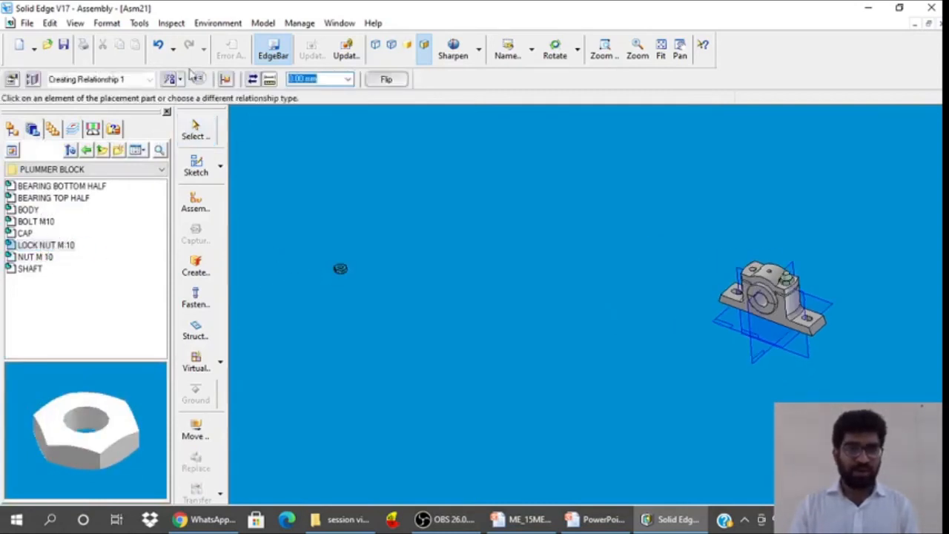
click(180, 79)
click(191, 138)
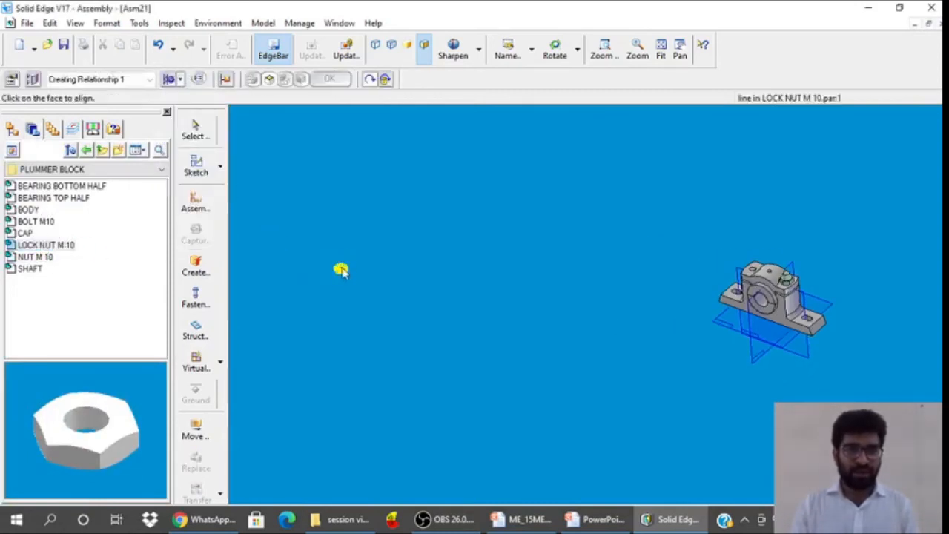
click(340, 270)
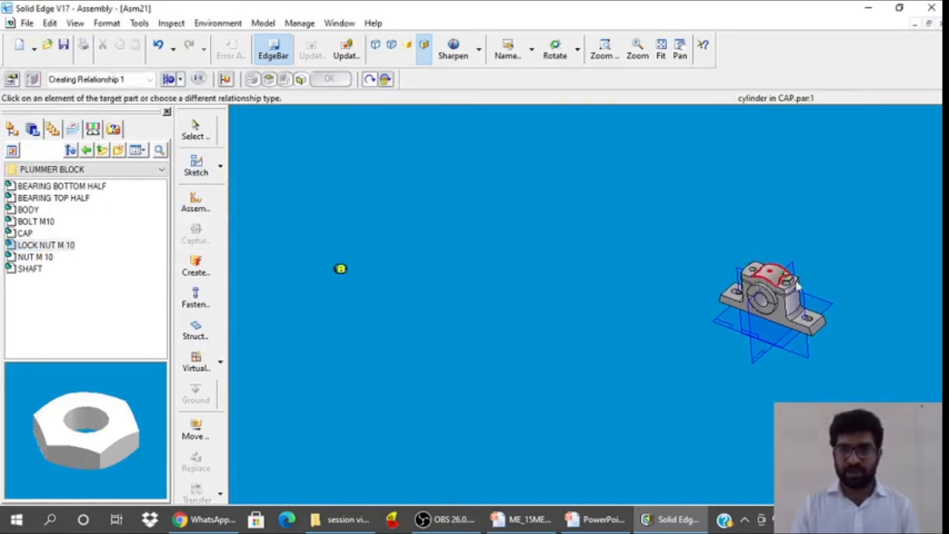
click(791, 280)
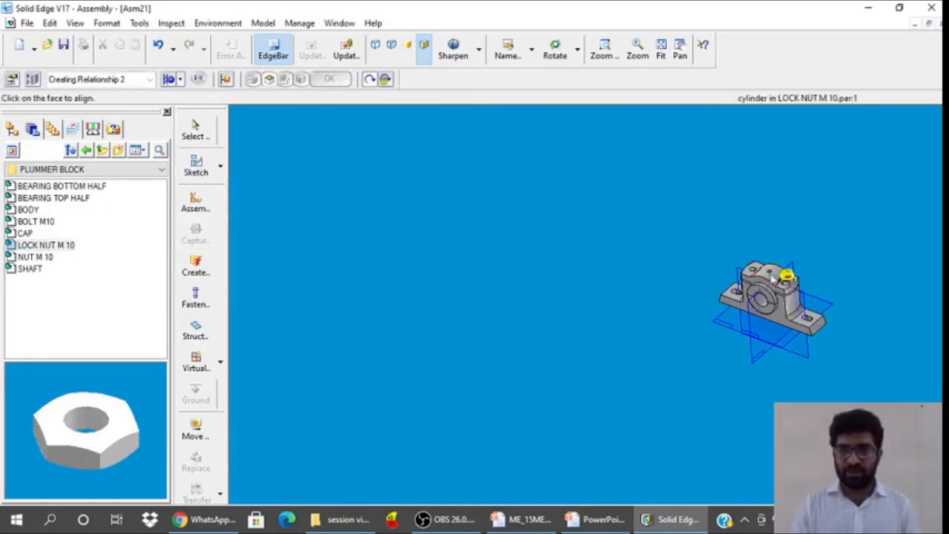
Mate the lock nut's flat face with the top face of the nut beneath it at 0.00 mm offset
click(651, 53)
click(659, 50)
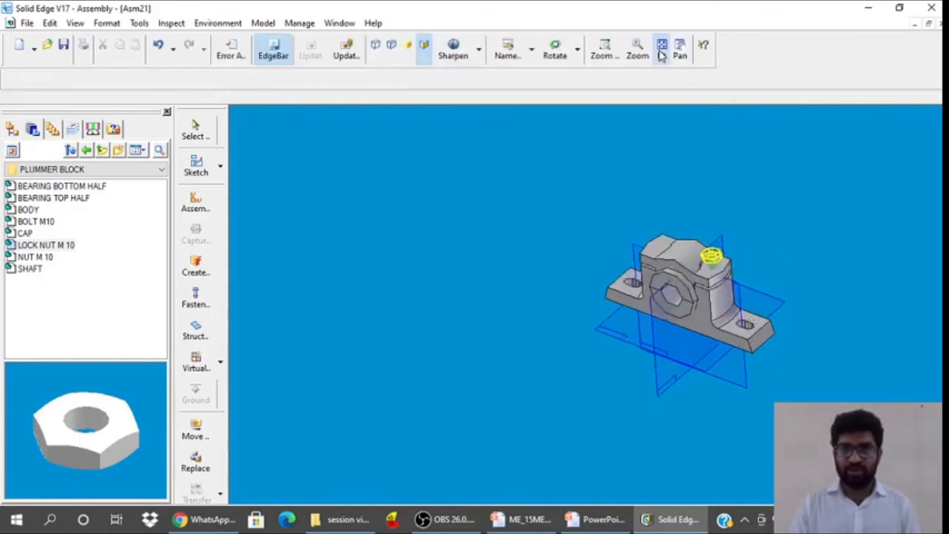
click(179, 79)
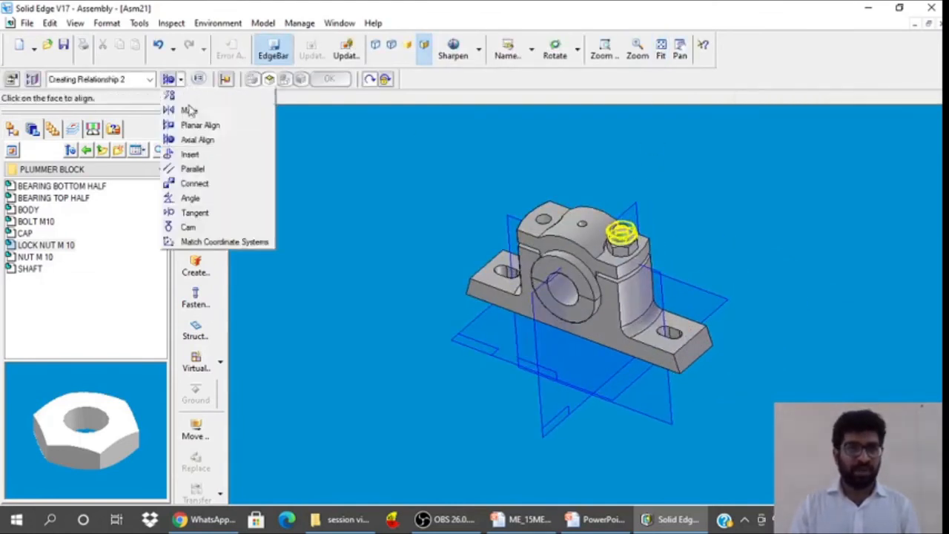
click(186, 111)
click(627, 232)
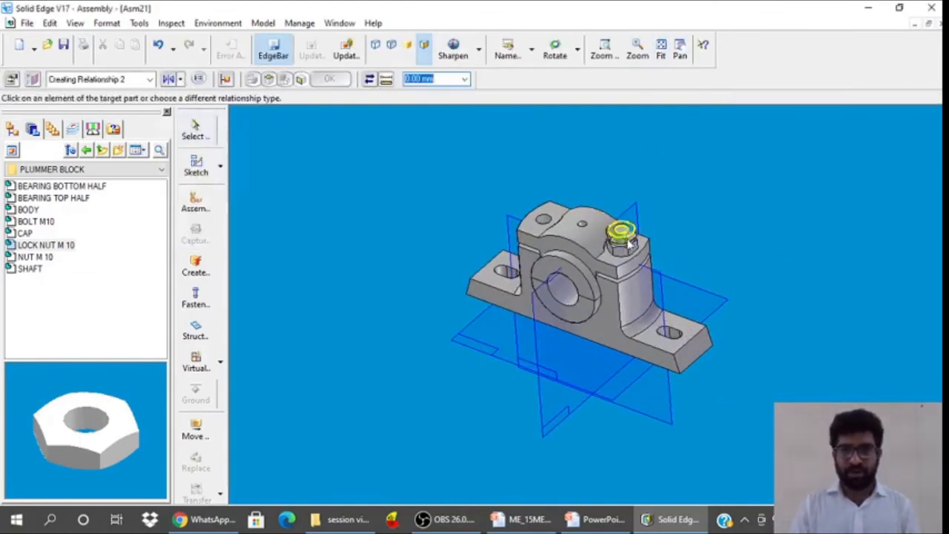
click(621, 245)
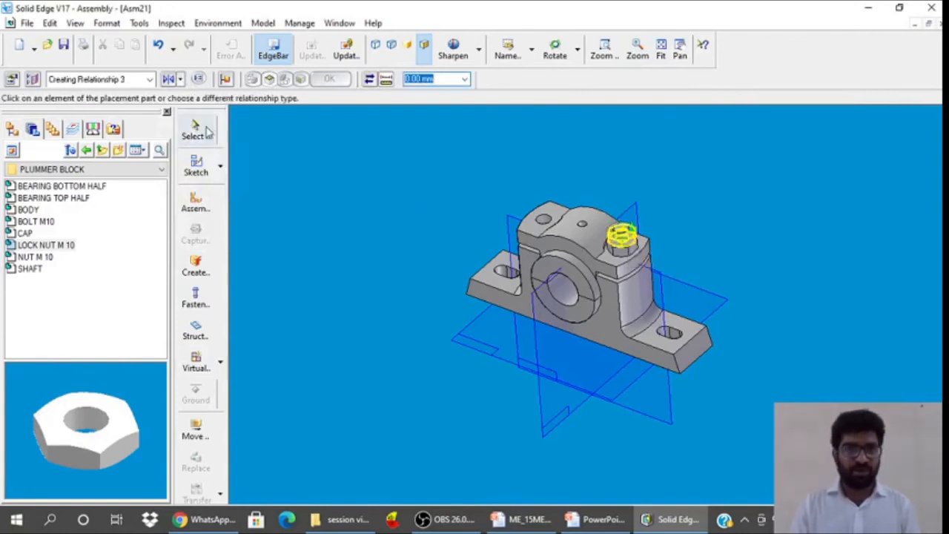
Lock the rotation of LOCK NUT M 10's Axial Align relationship with the bolt
click(13, 129)
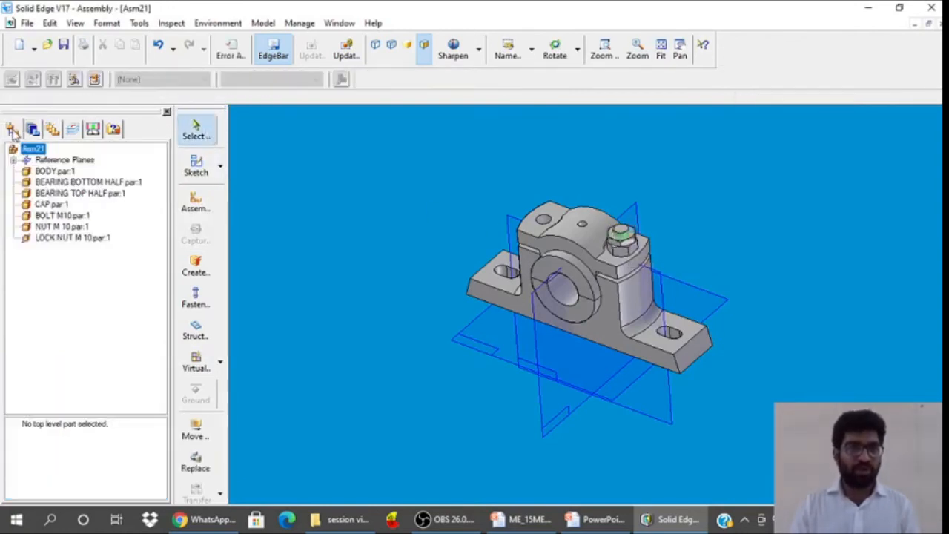
click(68, 238)
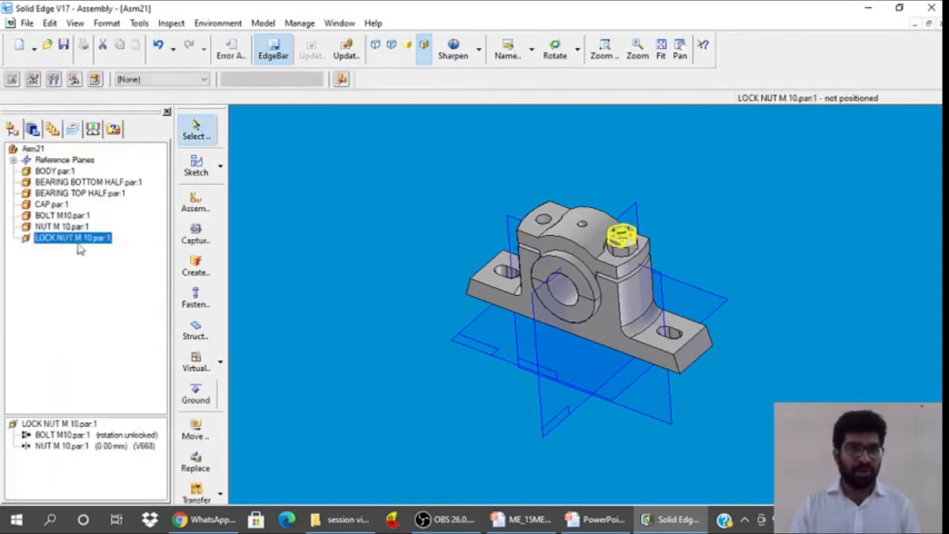
click(126, 435)
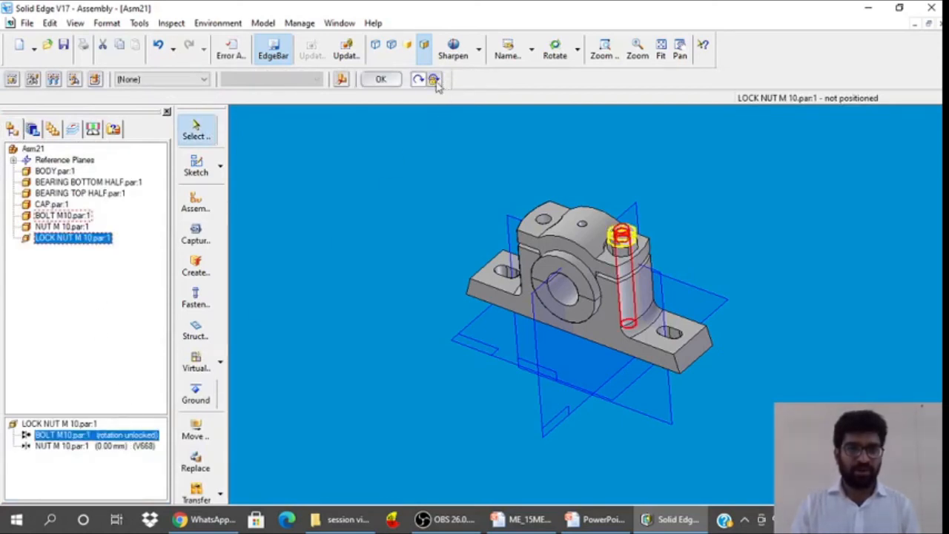
click(380, 79)
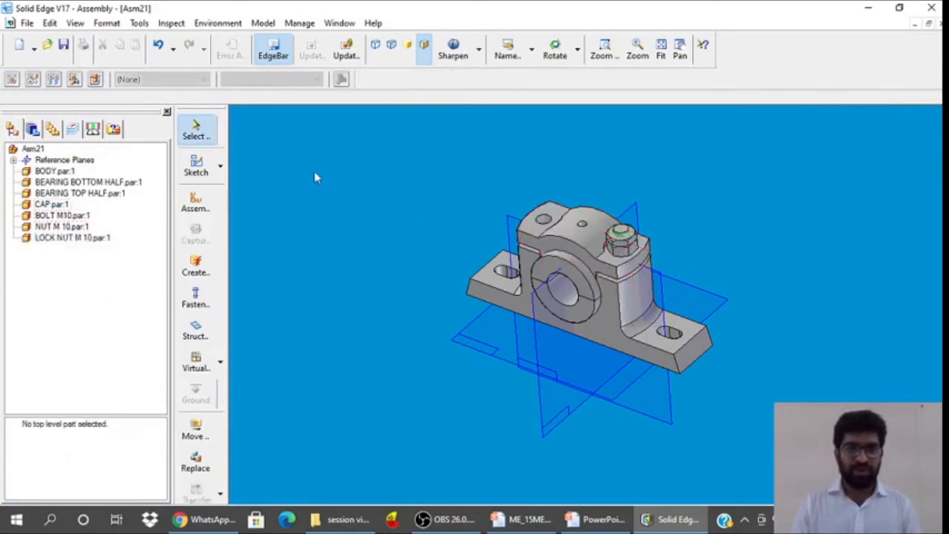
Insert a second BOLT M10 into the assembly and axially align its shank with the cap's empty bolt hole
click(33, 133)
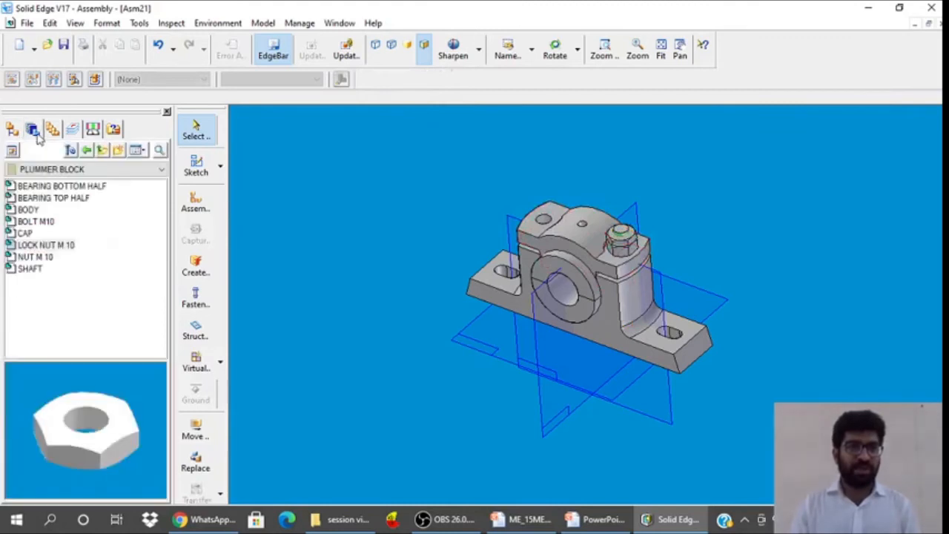
click(41, 222)
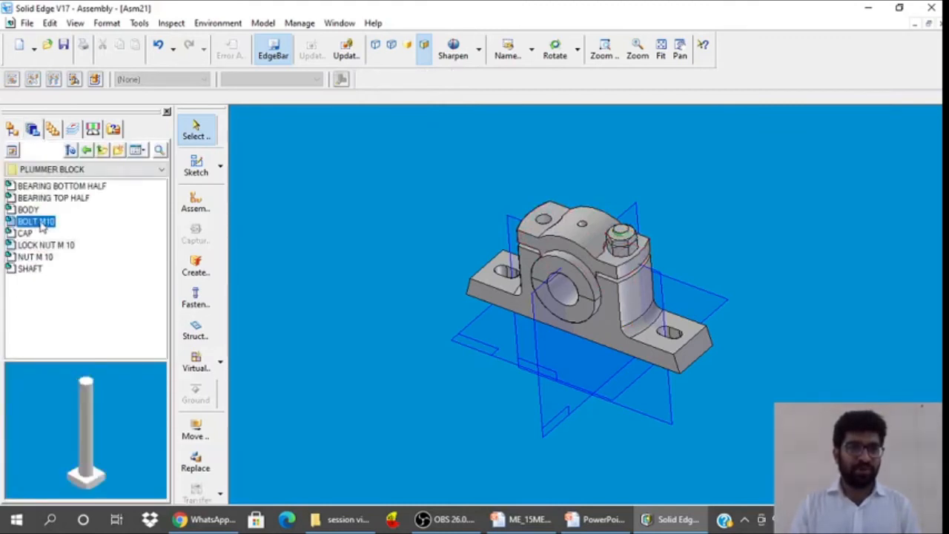
drag(41, 228, 355, 245)
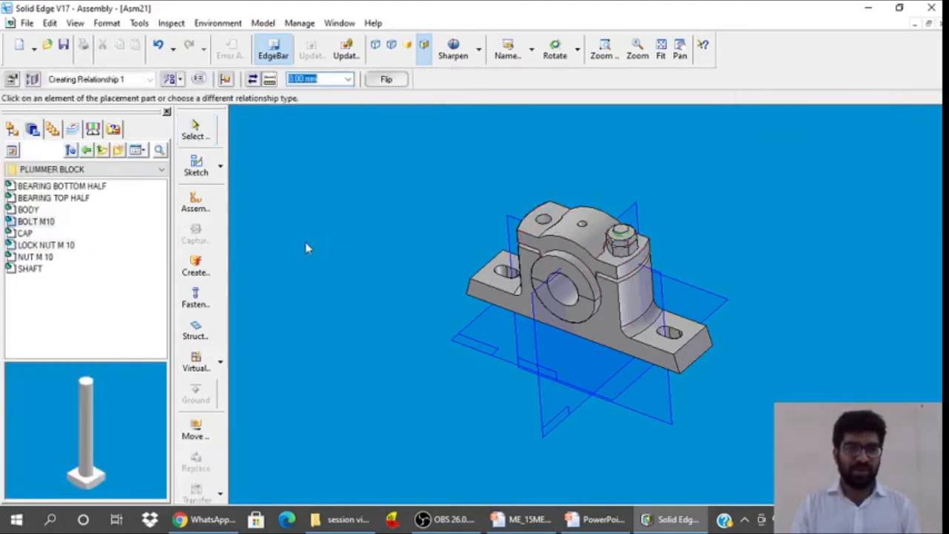
click(661, 50)
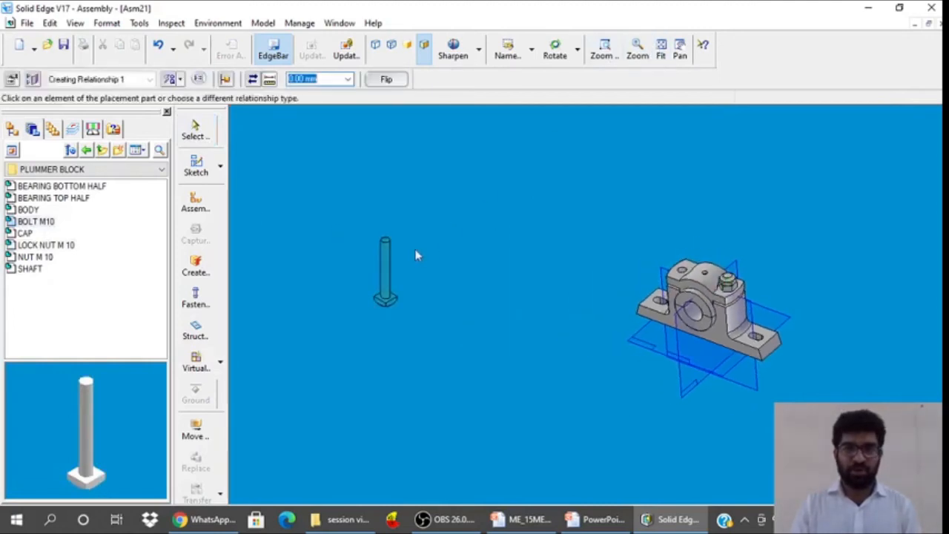
click(179, 79)
click(194, 153)
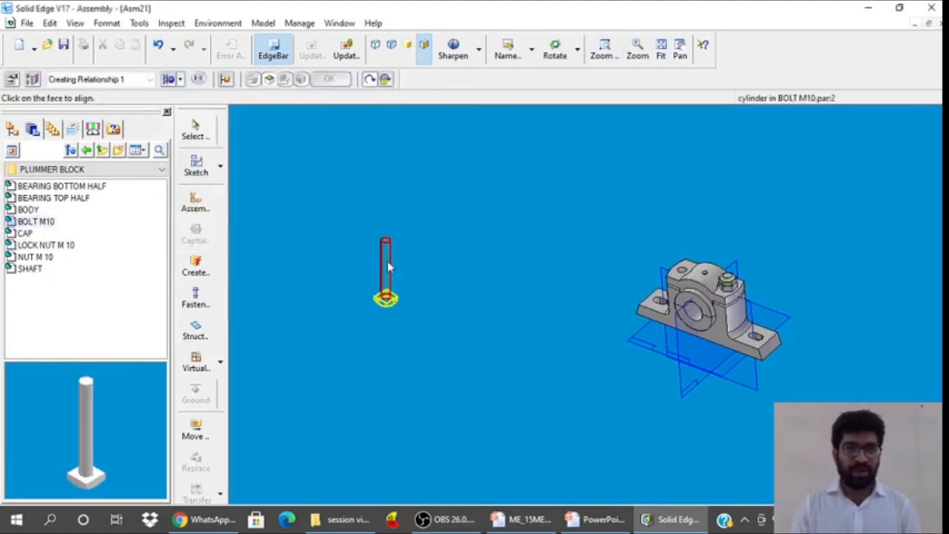
click(385, 266)
click(684, 272)
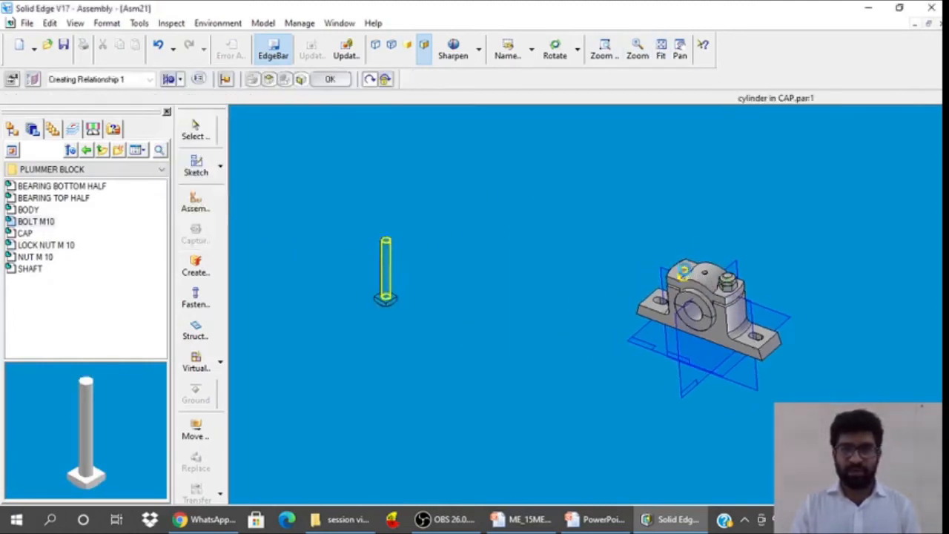
Mate the second bolt's head face with the recess face on the body's underside at 0.00 mm offset
click(180, 79)
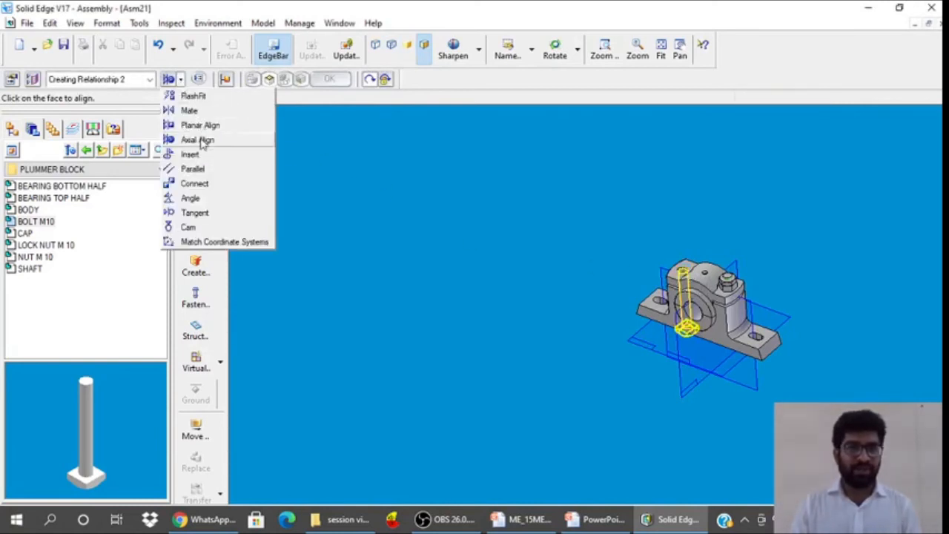
click(191, 110)
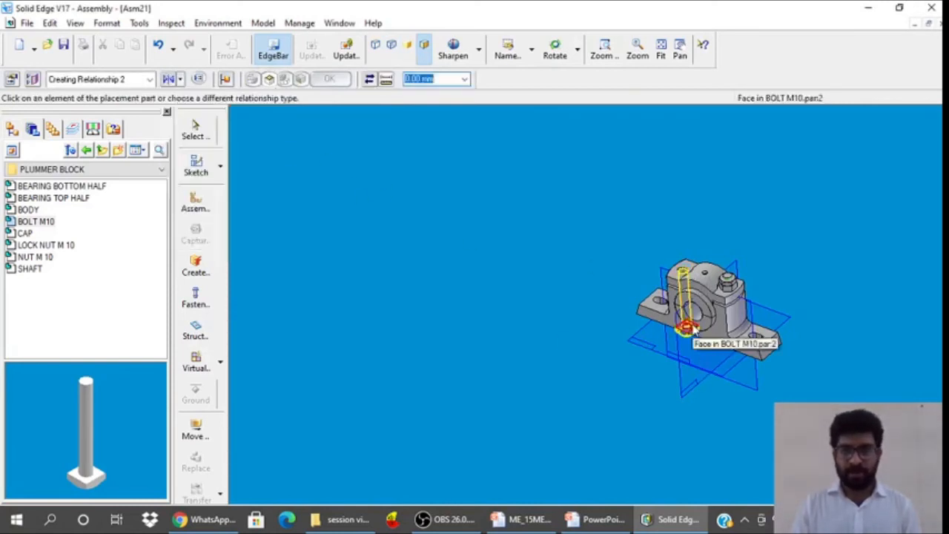
click(686, 327)
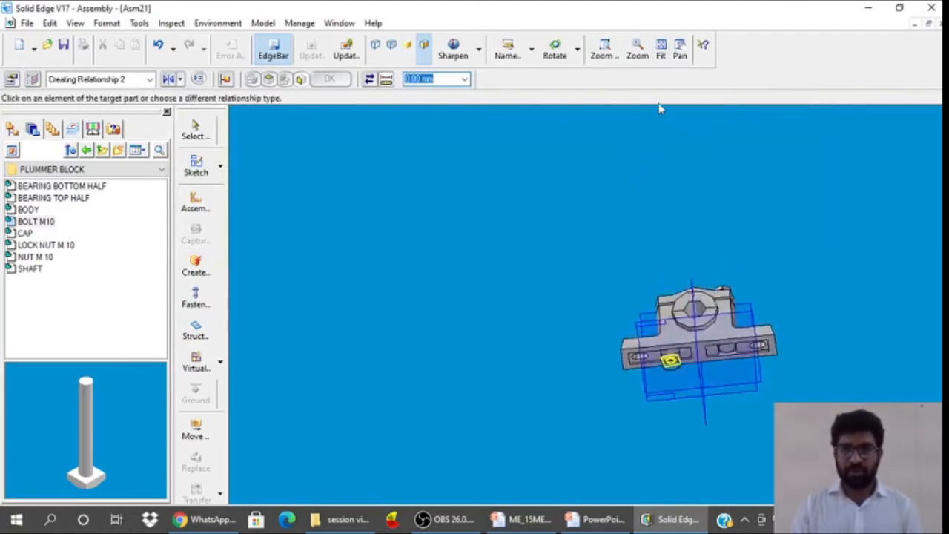
click(604, 48)
drag(613, 356, 676, 393)
key(Escape)
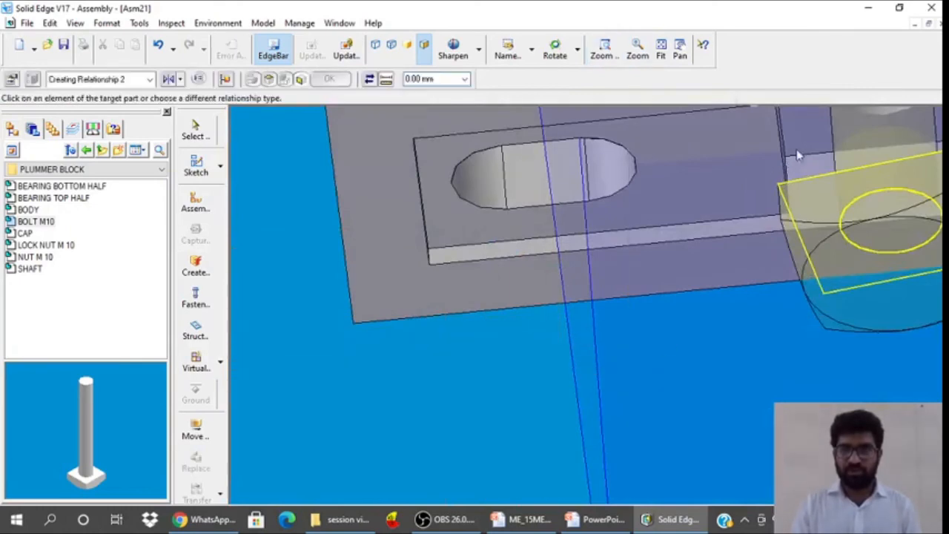
click(807, 135)
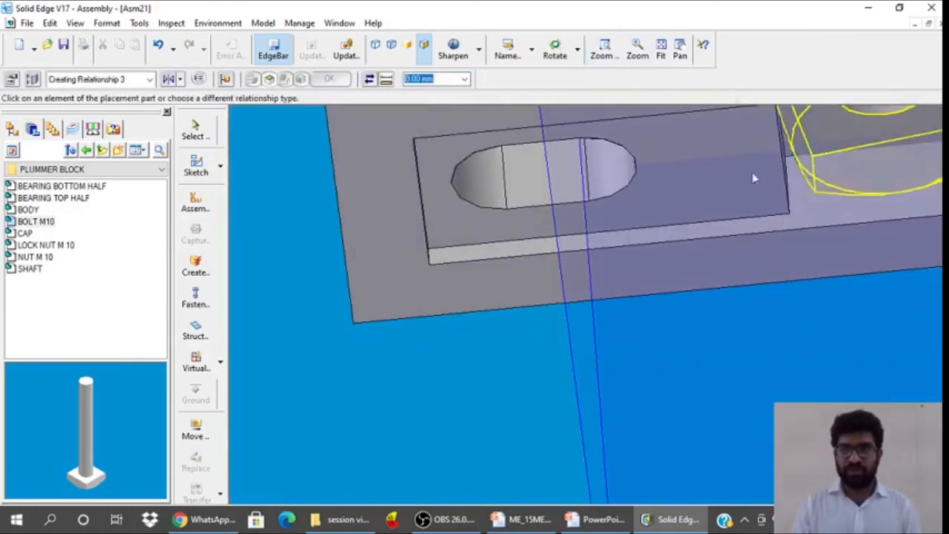
click(664, 53)
click(197, 132)
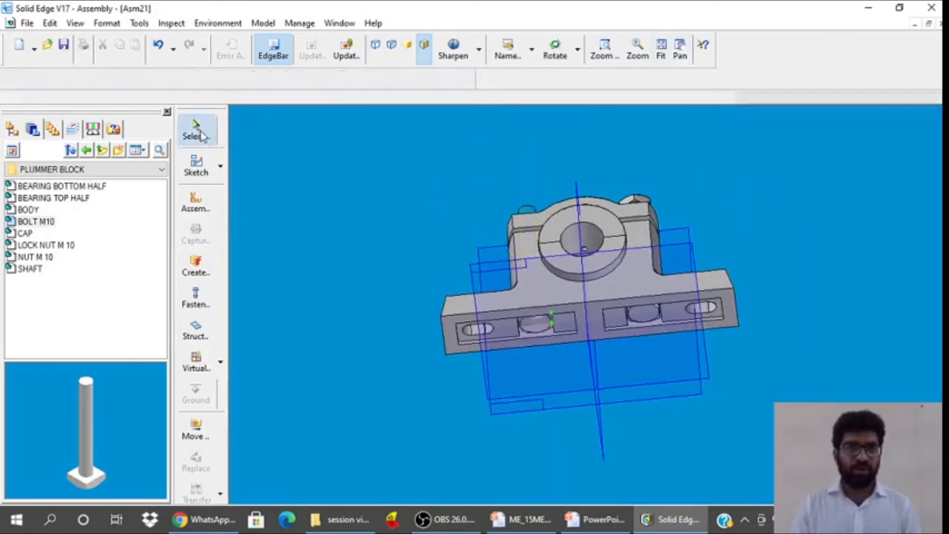
Lock the rotation of the second BOLT M10's Axial Align relationship with the cap
click(11, 129)
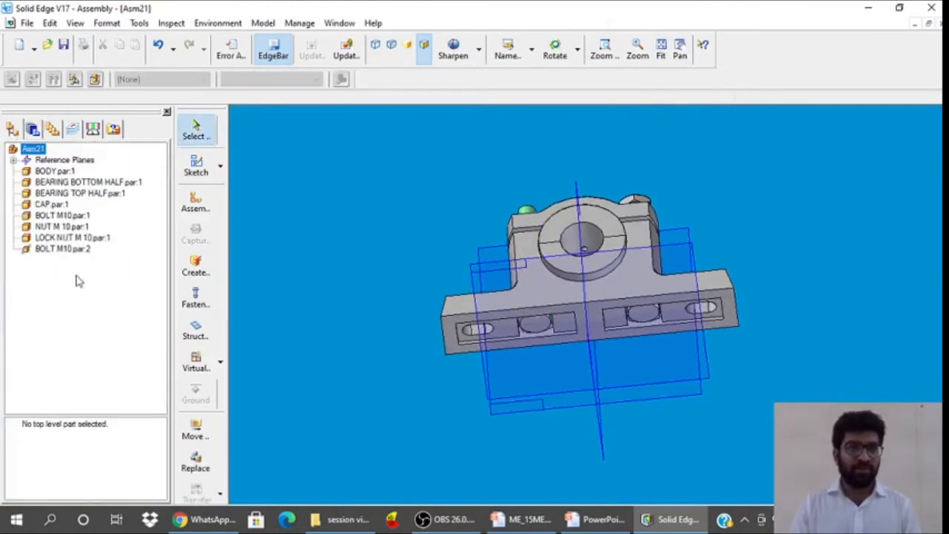
click(65, 249)
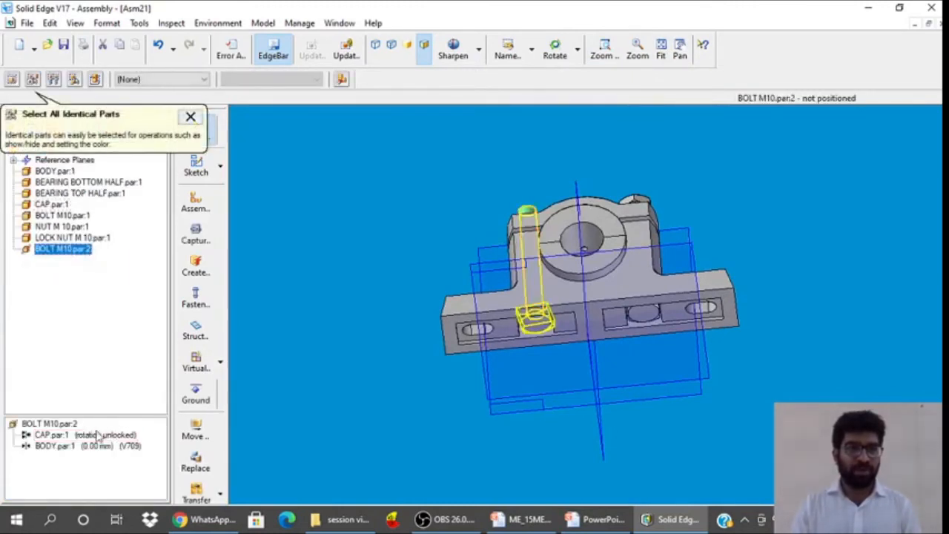
click(96, 436)
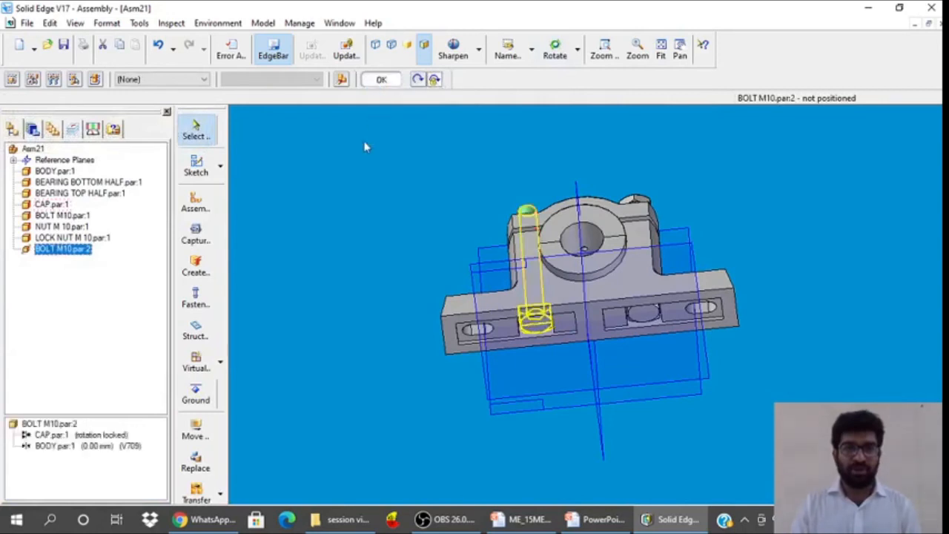
click(354, 187)
Insert a second NUT M 10 into the assembly and axially align its hole with the second bolt
middle_drag(382, 169, 350, 260)
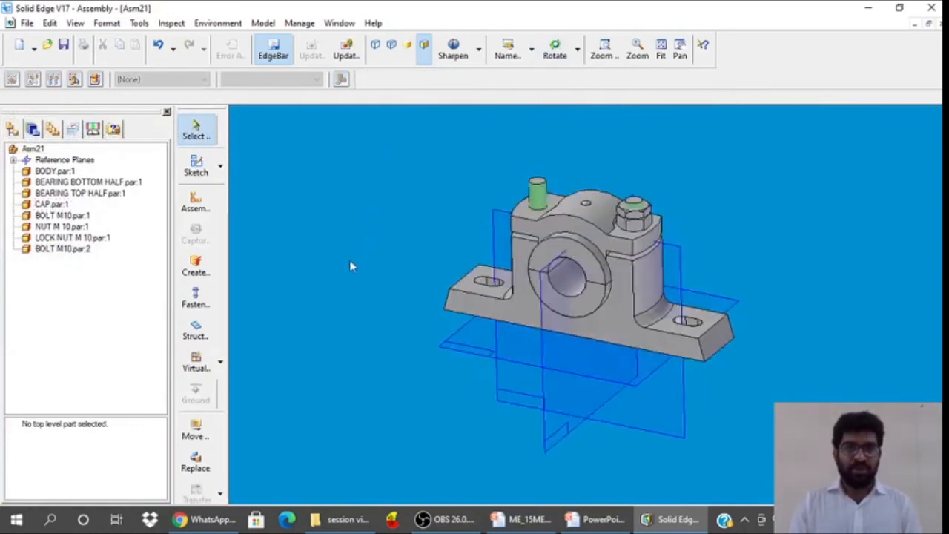
click(52, 129)
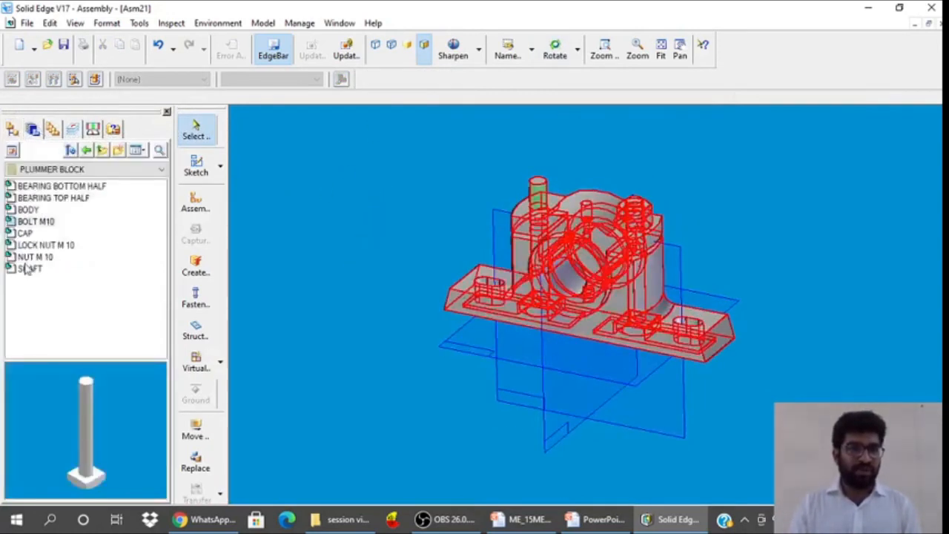
click(39, 258)
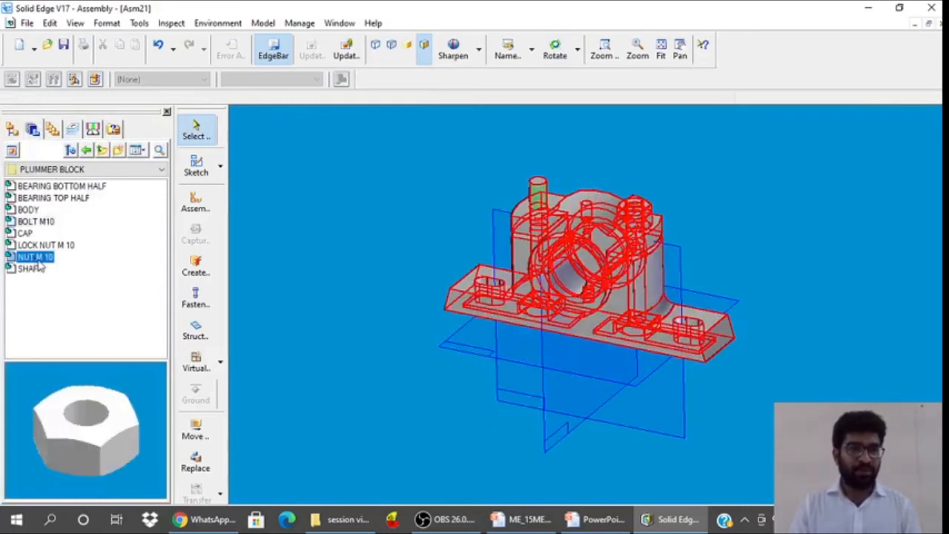
drag(39, 259, 326, 273)
click(180, 79)
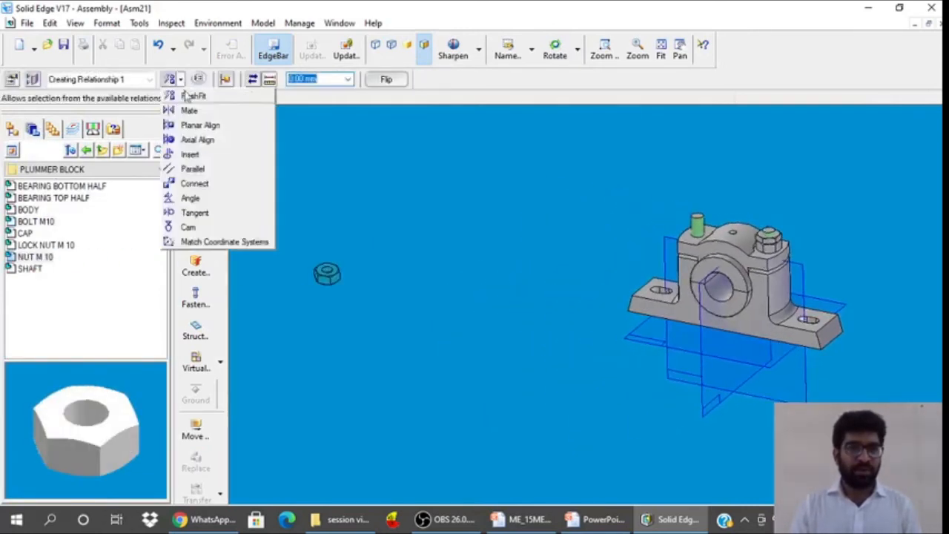
click(197, 139)
click(326, 273)
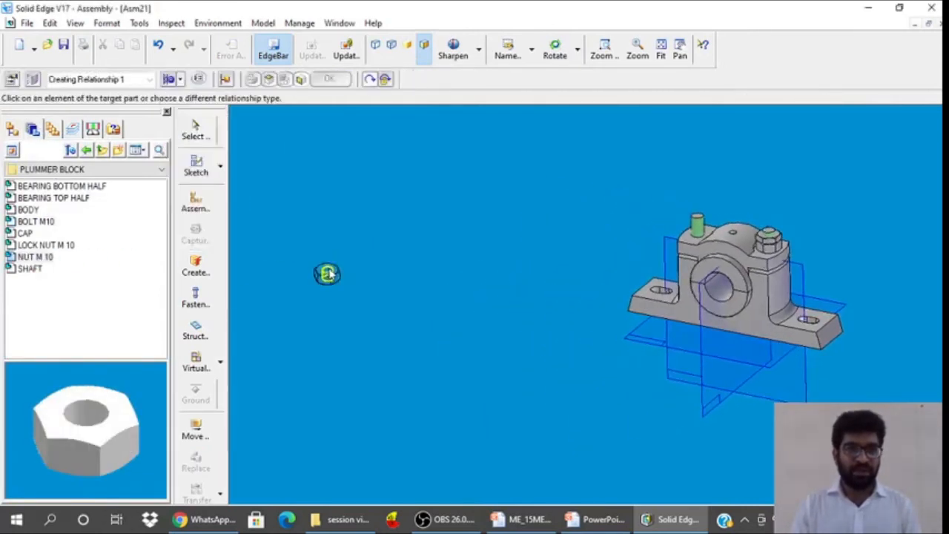
click(697, 230)
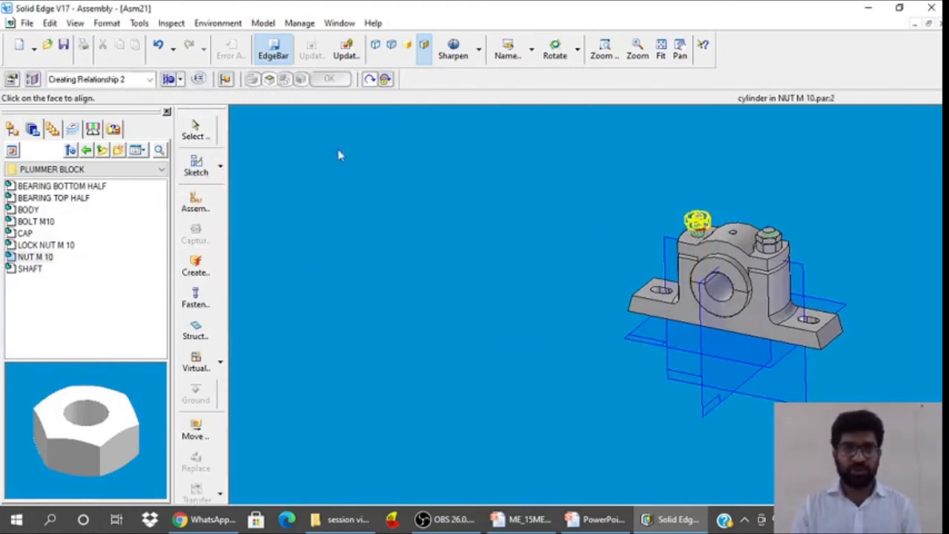
click(180, 79)
click(192, 110)
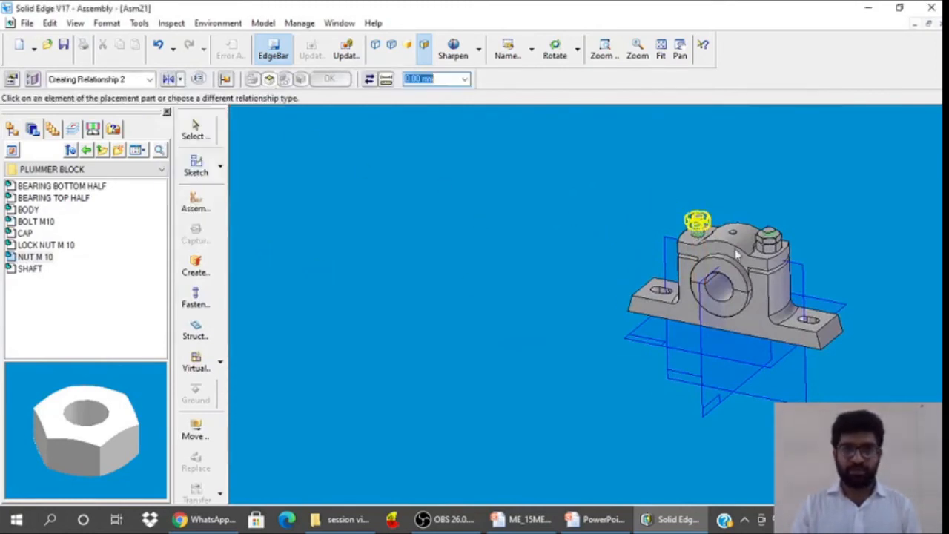
click(705, 220)
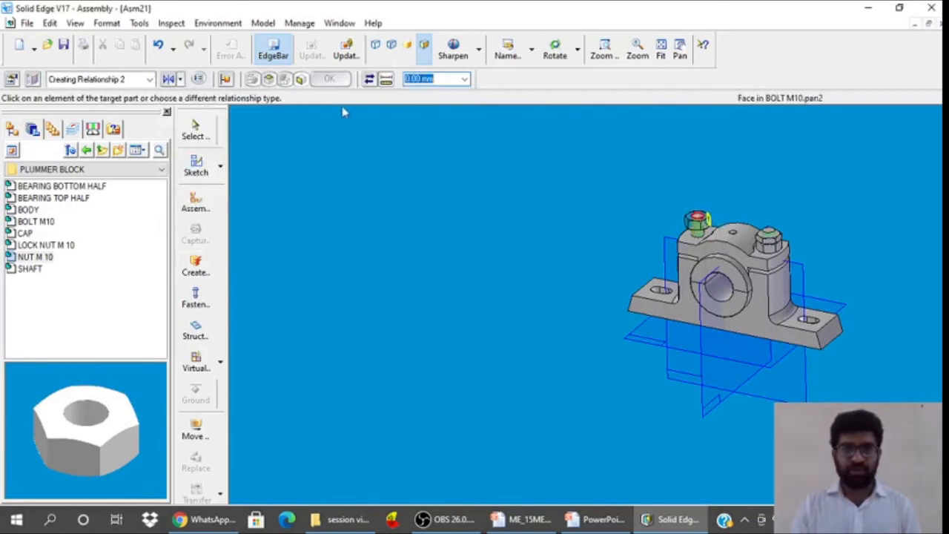
click(180, 79)
click(191, 110)
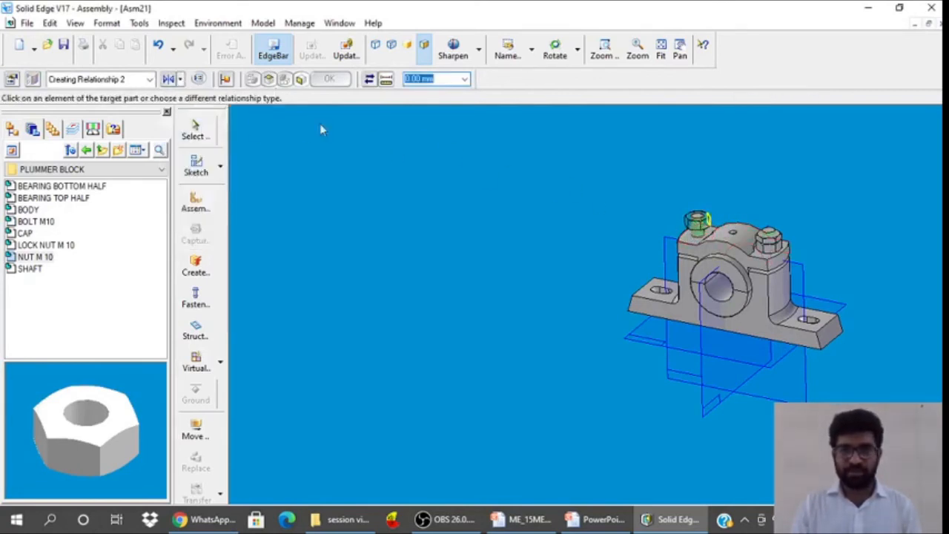
click(180, 80)
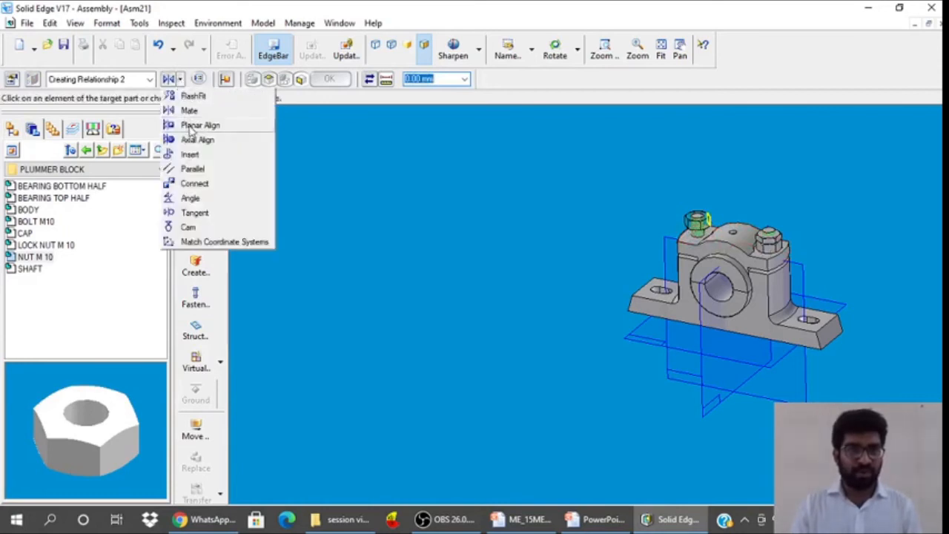
click(170, 112)
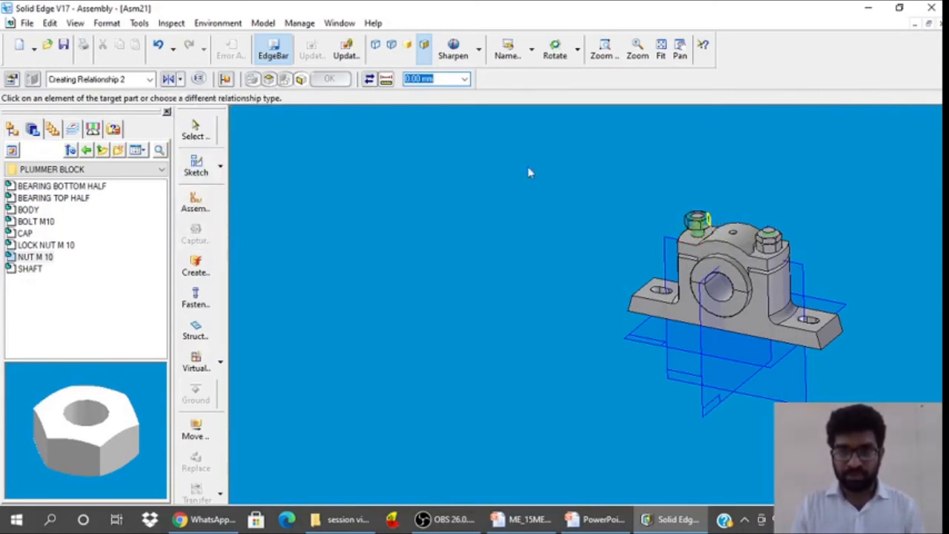
key(Escape)
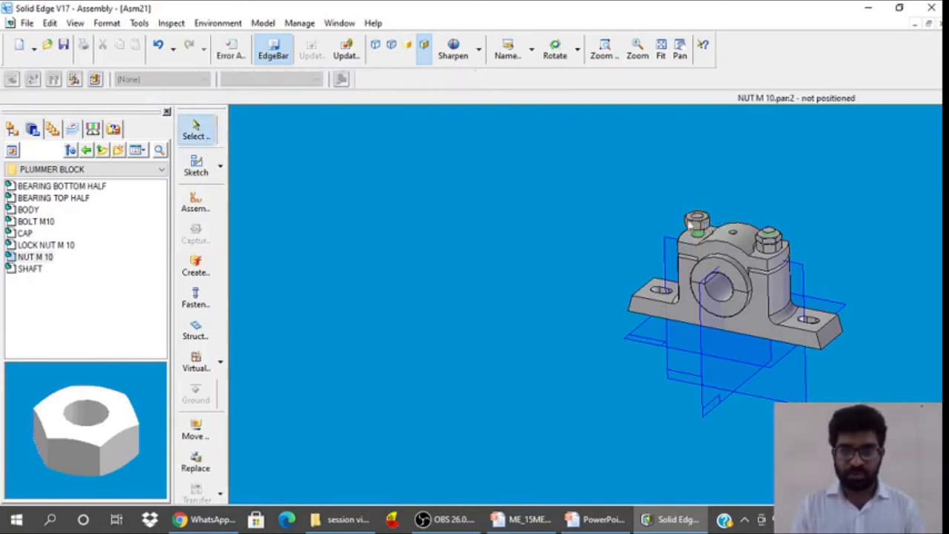
Mate the second NUT M 10's underside with the cap's top face at 0.00 mm offset
click(196, 202)
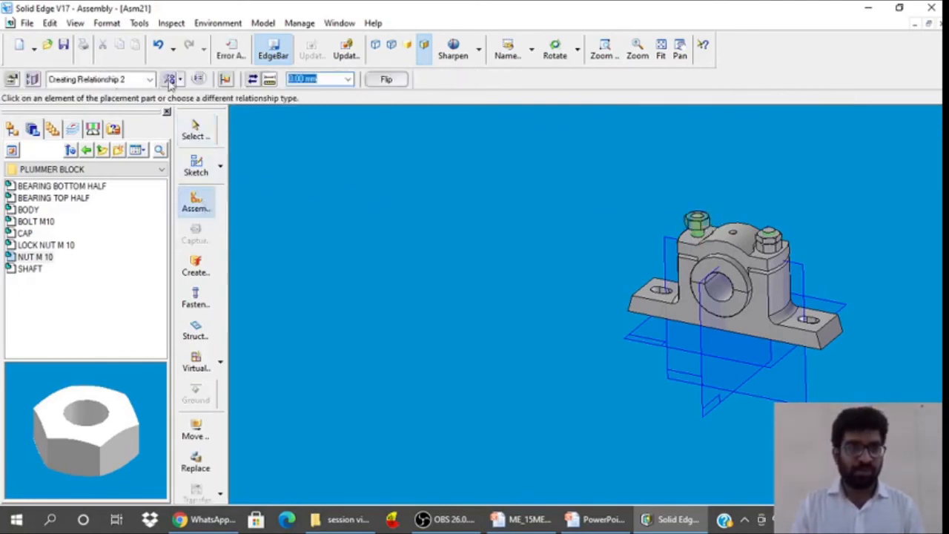
click(171, 82)
click(190, 111)
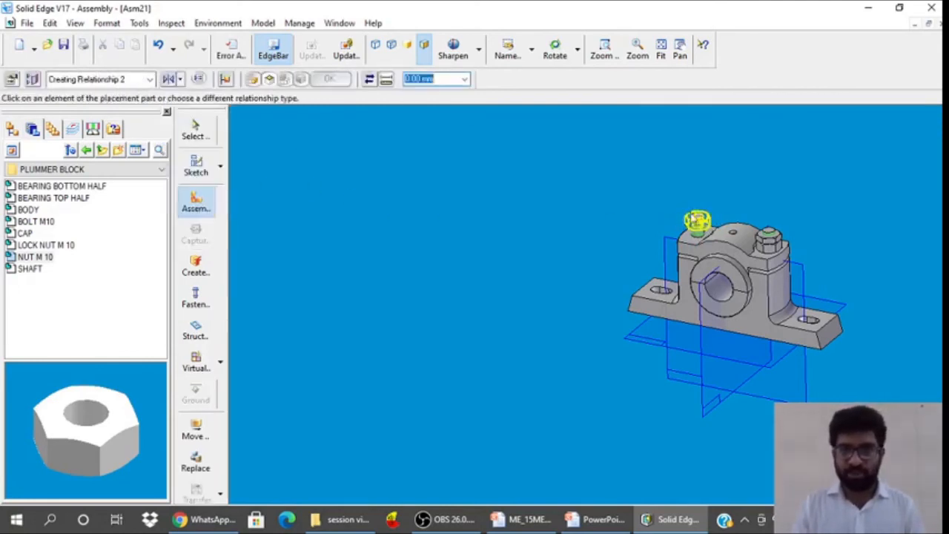
click(706, 222)
click(691, 243)
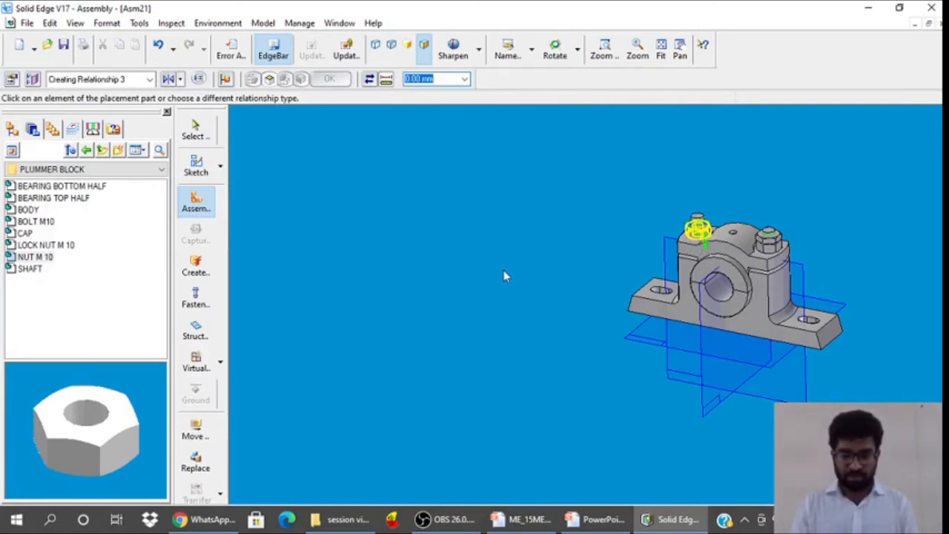
click(196, 130)
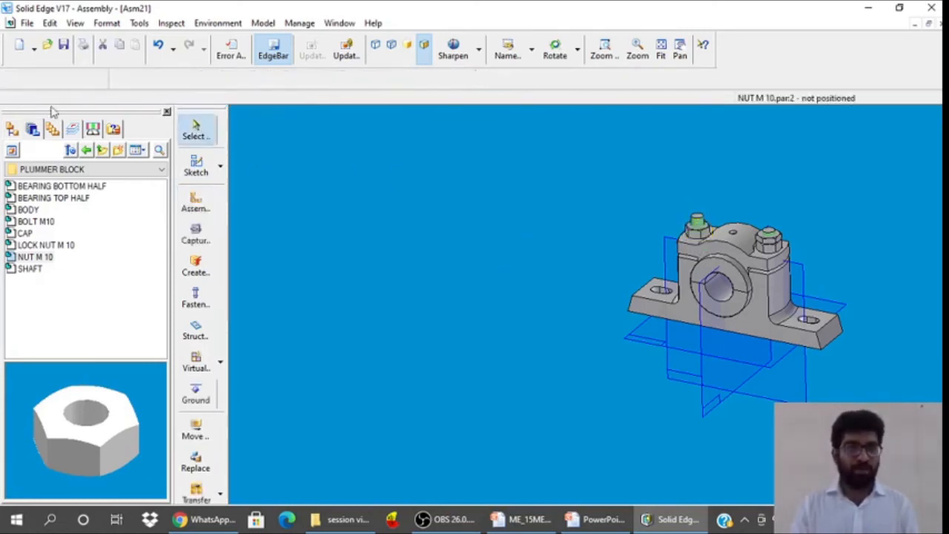
Lock the rotation of the second NUT M 10's Axial Align relationship with the second bolt
click(33, 129)
click(64, 261)
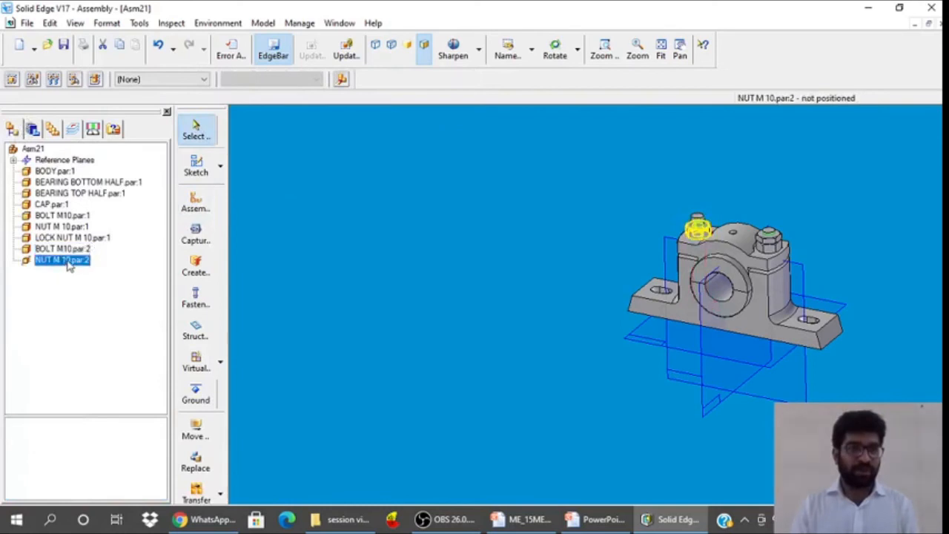
click(129, 438)
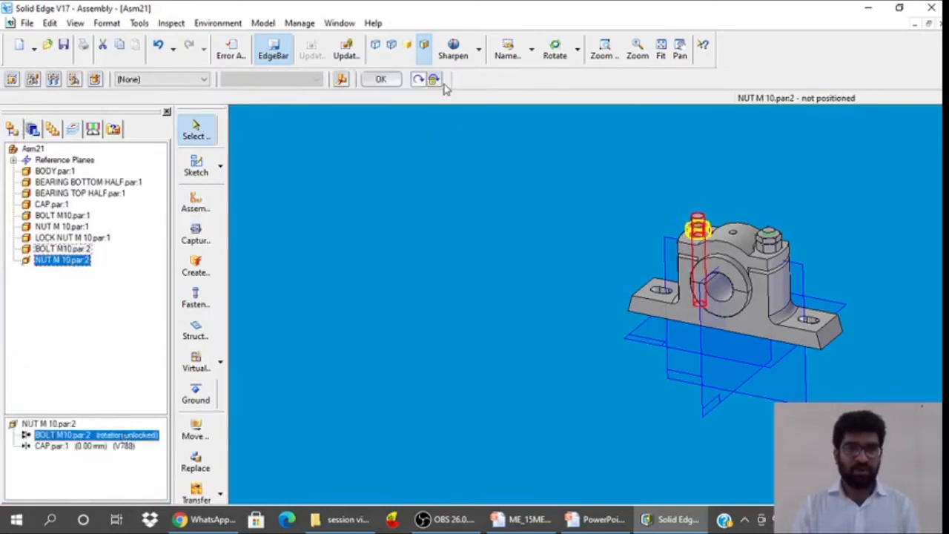
click(380, 79)
click(321, 211)
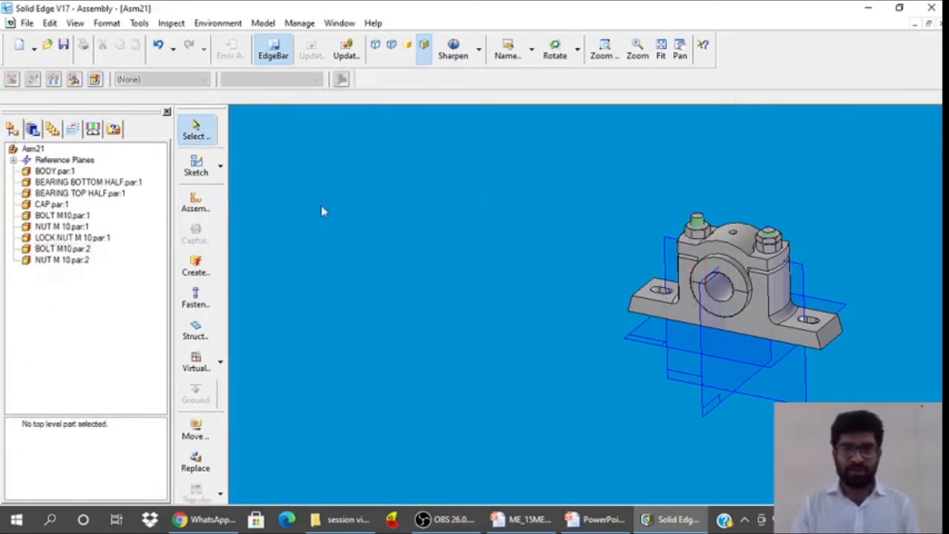
Insert a second LOCK NUT M 10 into the assembly and axially align its hole with the second bolt
click(32, 130)
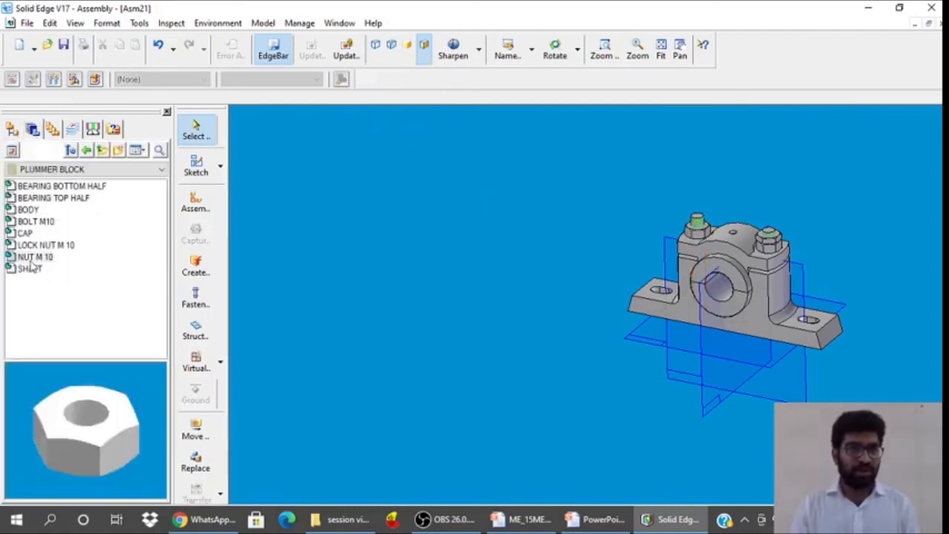
click(39, 245)
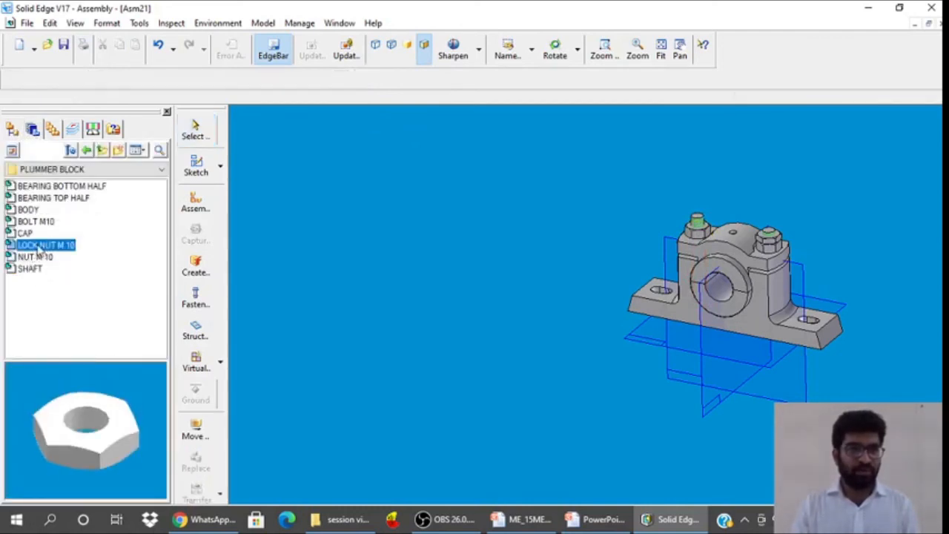
drag(39, 252, 252, 256)
click(180, 80)
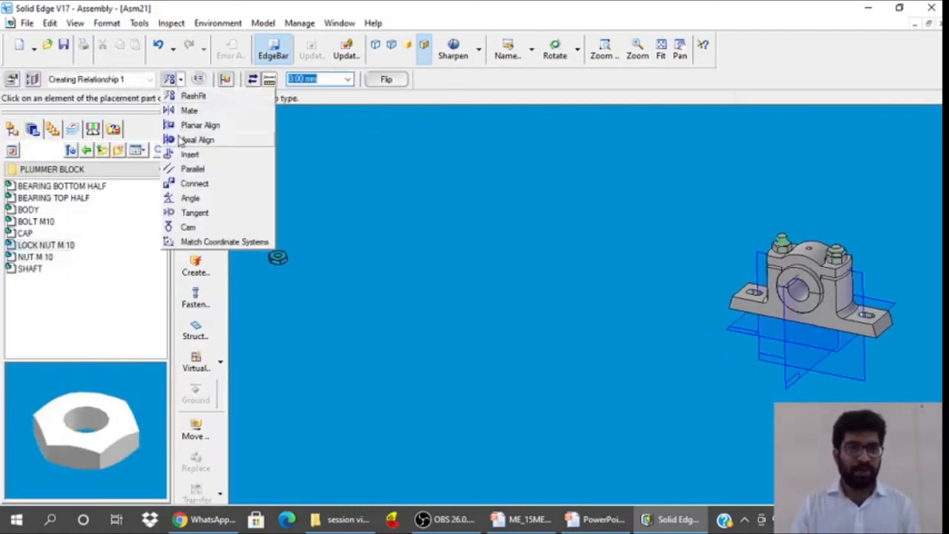
click(189, 153)
click(277, 257)
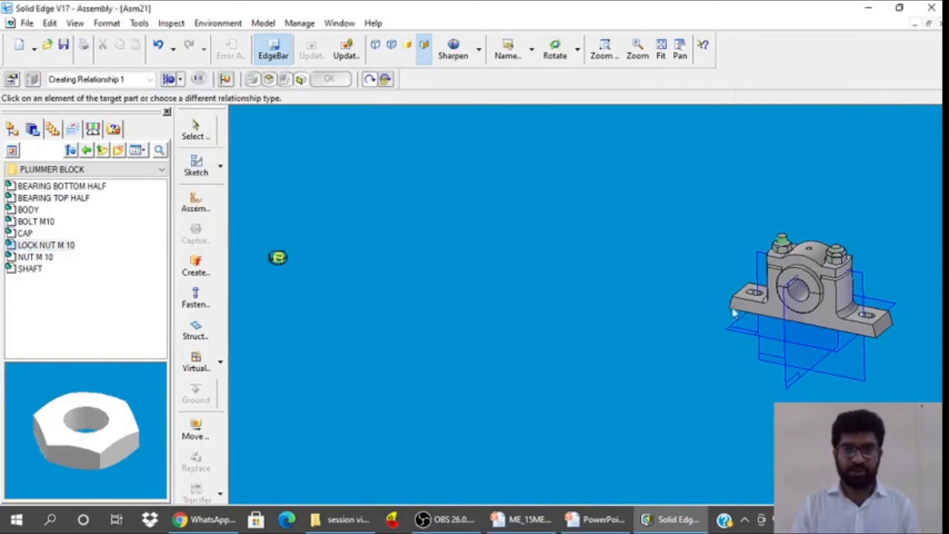
click(783, 250)
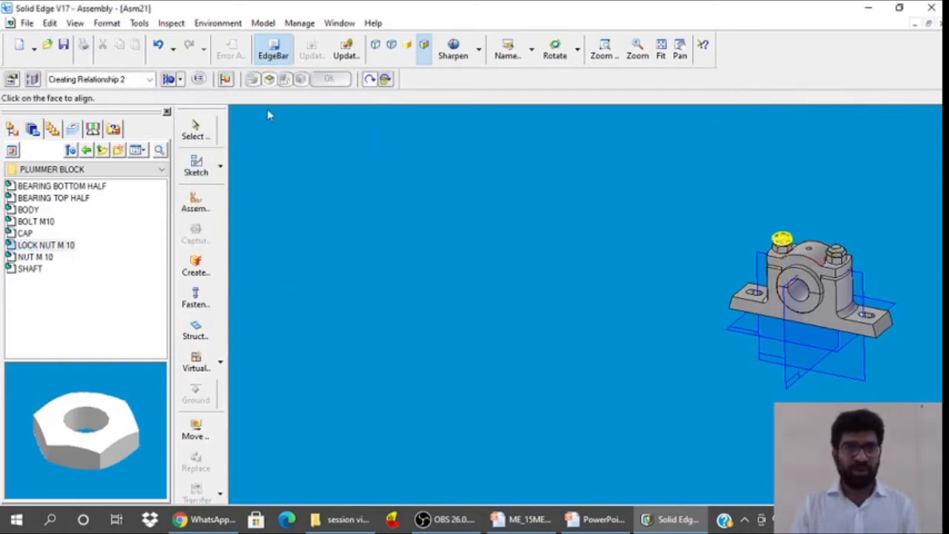
Mate the second lock nut's face with the top face of the second NUT M 10 at 0.00 mm offset
click(180, 80)
click(189, 112)
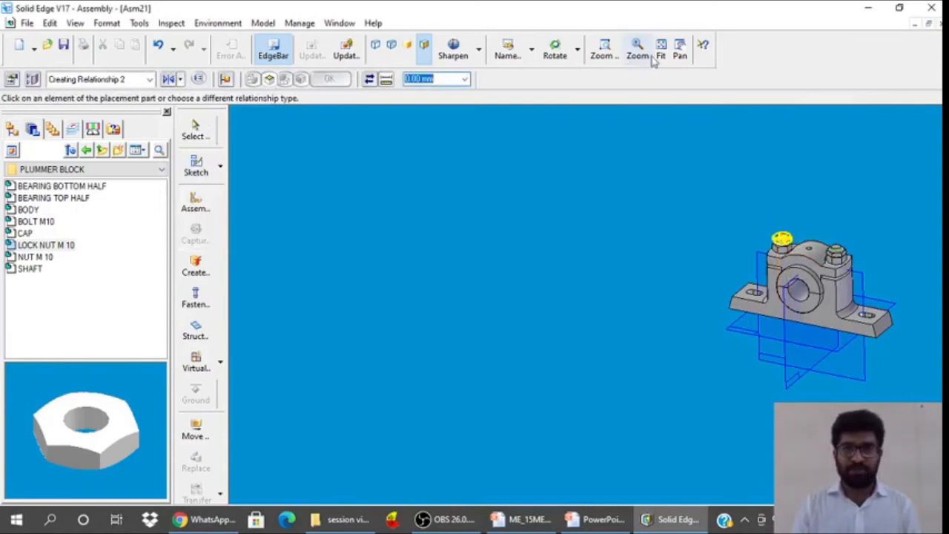
click(538, 186)
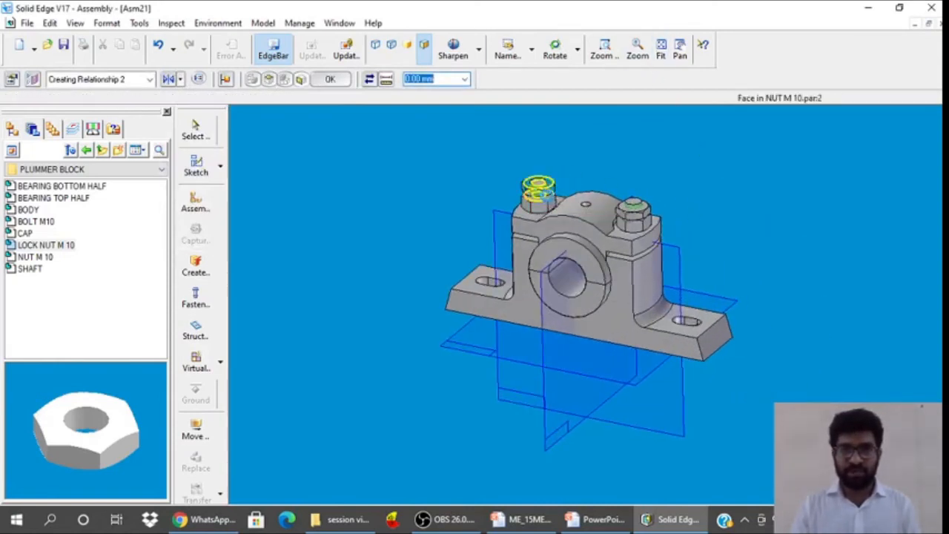
click(548, 200)
click(195, 127)
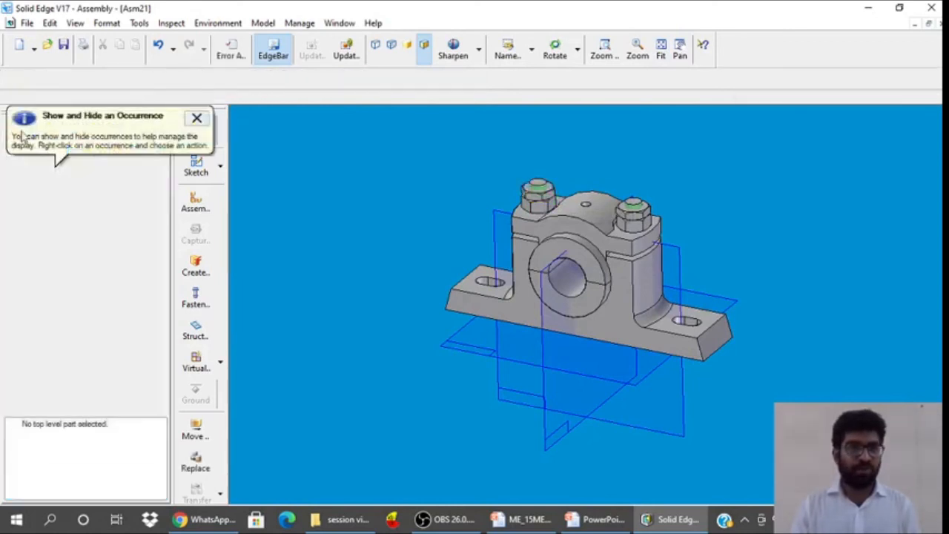
Lock the rotation of the second LOCK NUT M 10's Axial Align relationship with the second bolt
click(196, 118)
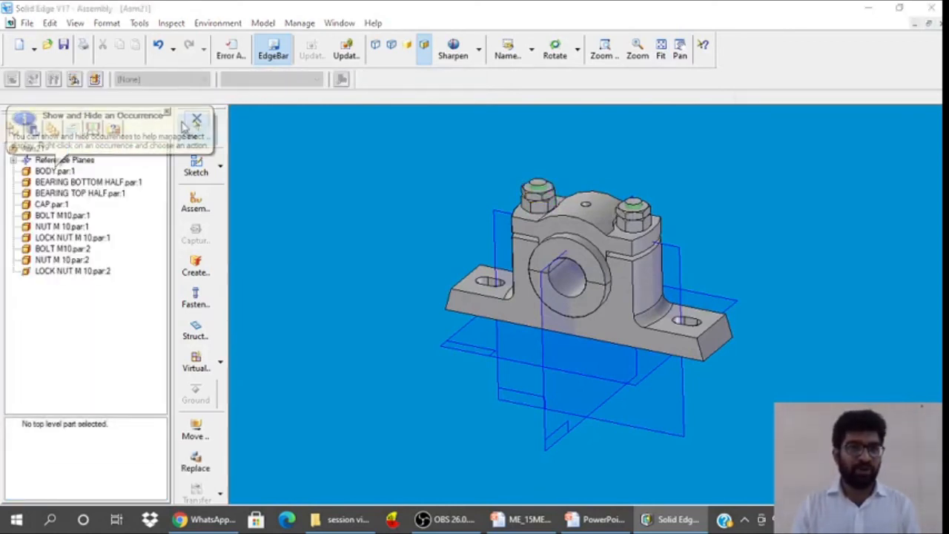
click(67, 271)
click(126, 436)
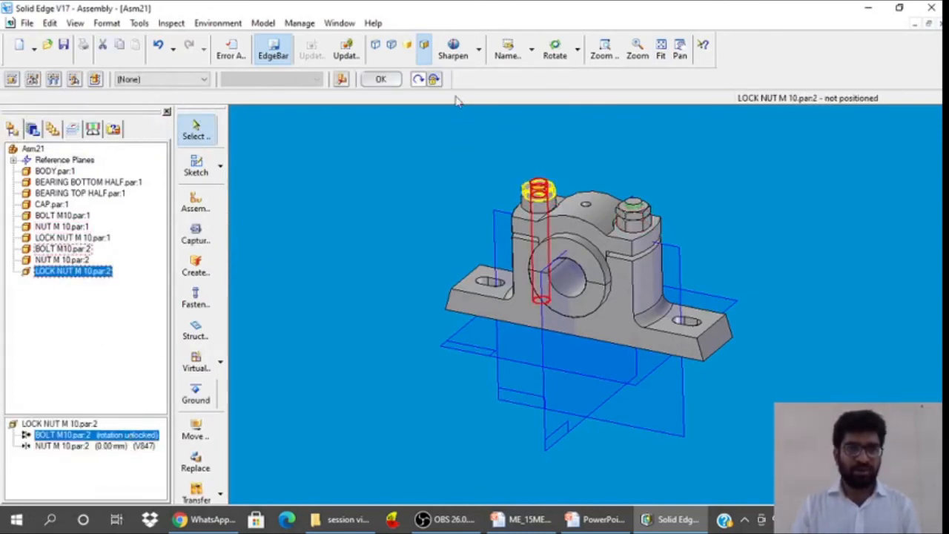
click(431, 83)
click(383, 81)
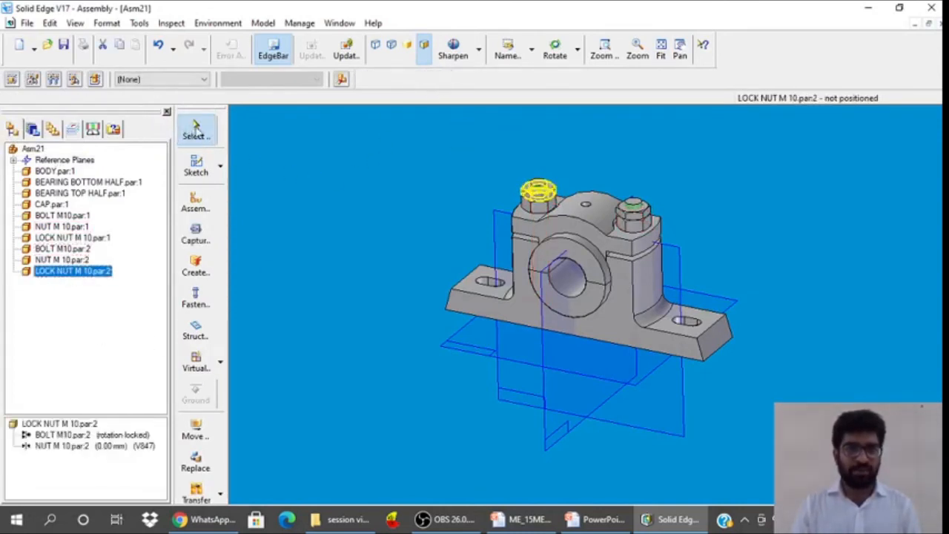
click(197, 130)
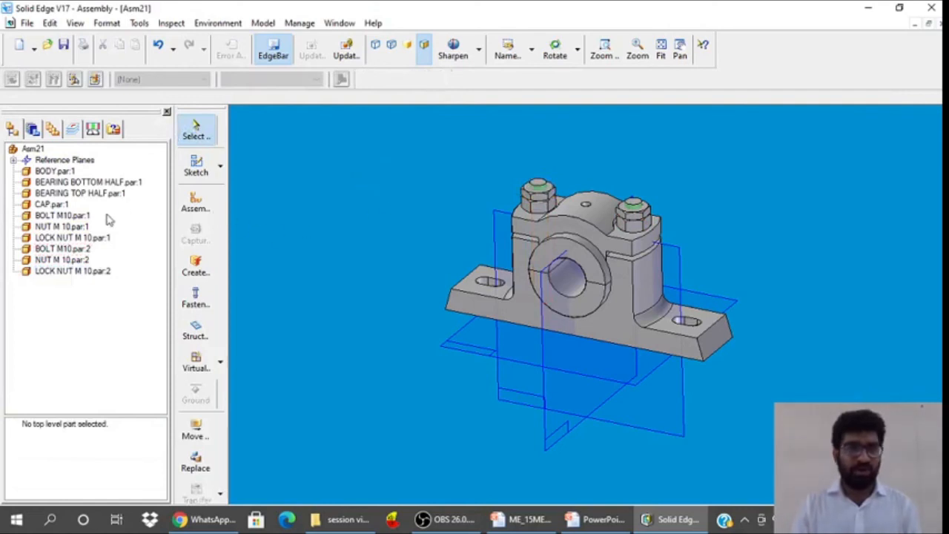
Insert the SHAFT into the assembly and axially align it with the bearing bore
click(35, 130)
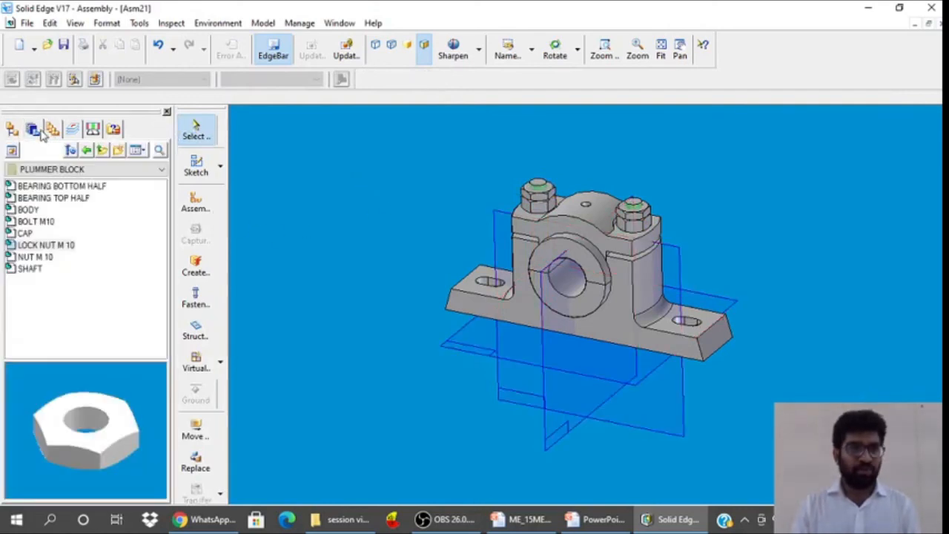
double_click(29, 268)
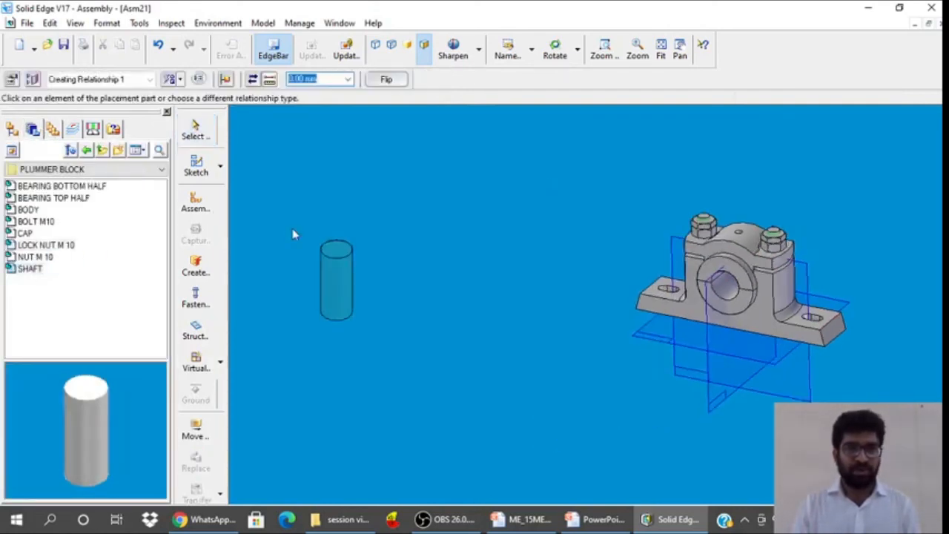
click(179, 78)
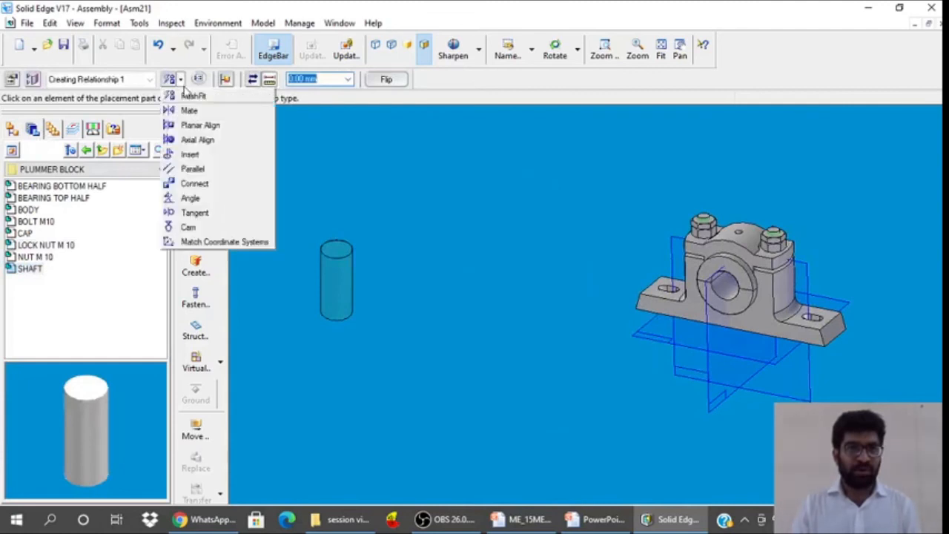
click(200, 142)
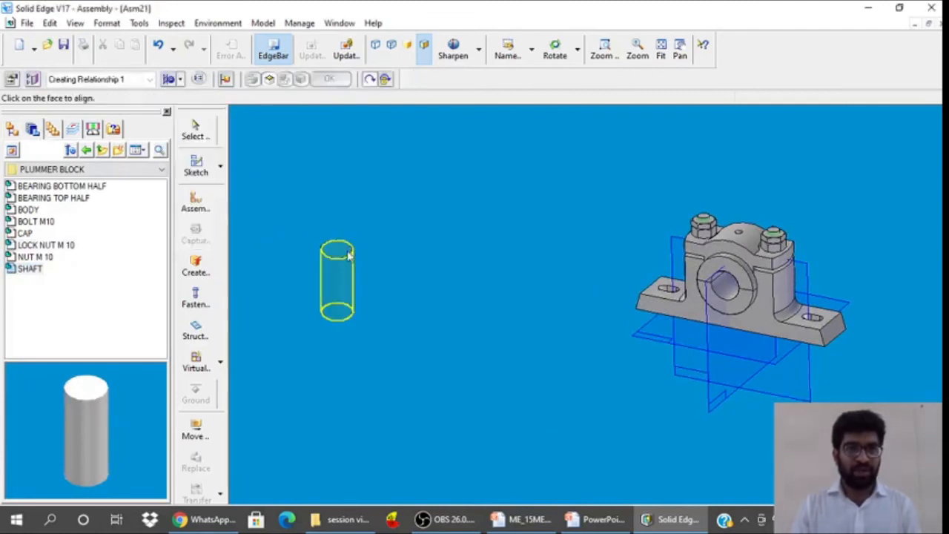
click(704, 290)
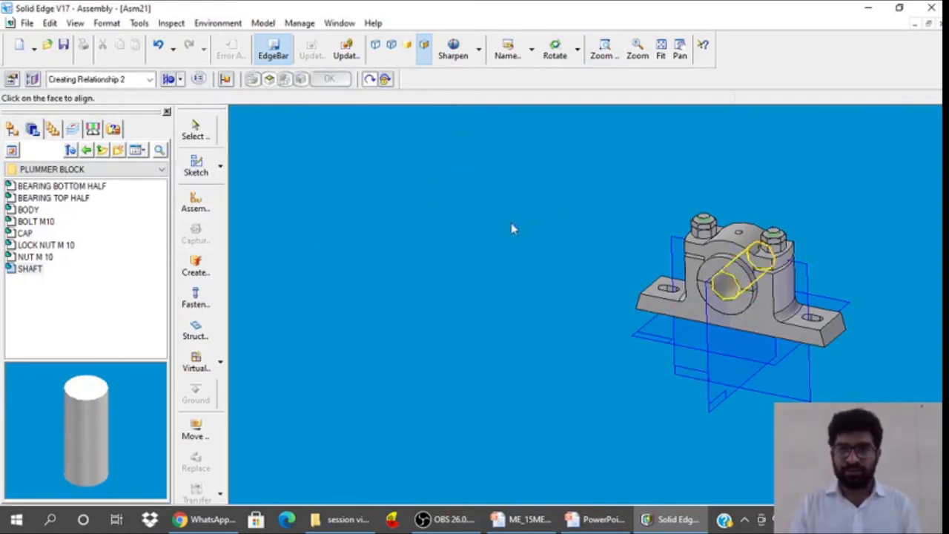
mouse_move(511, 227)
middle_down()
mouse_move(459, 247)
mouse_move(508, 223)
middle_up()
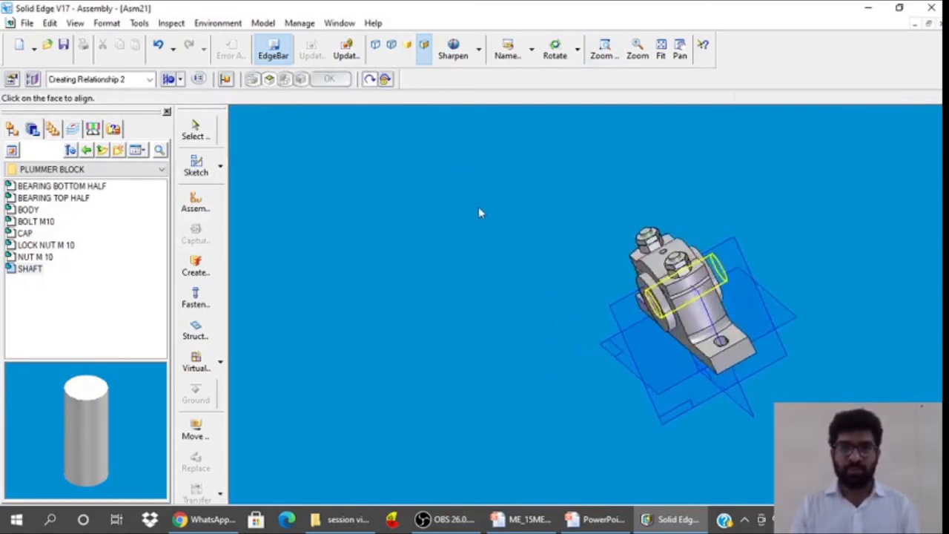
key(Escape)
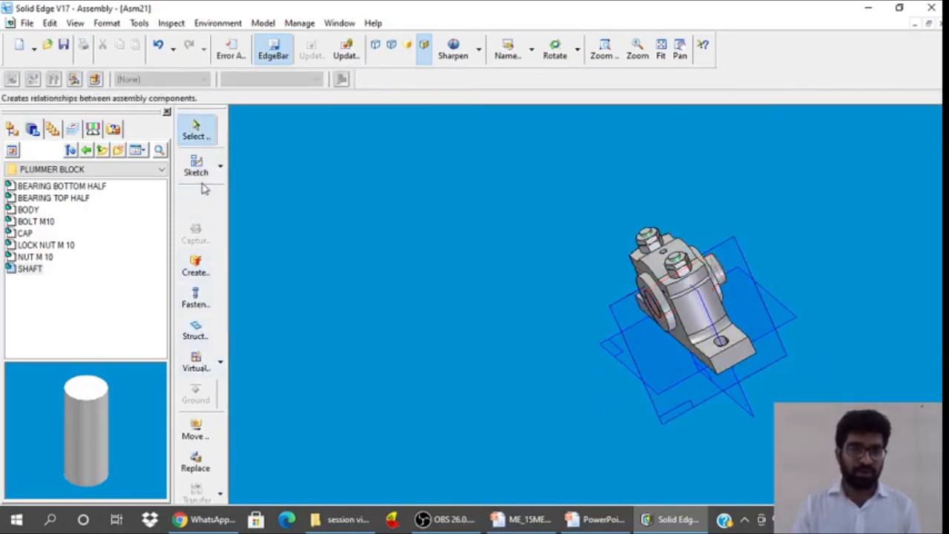
Move the SHAFT along its axis through the bearing bore until it projects from both sides of the bearing
click(197, 430)
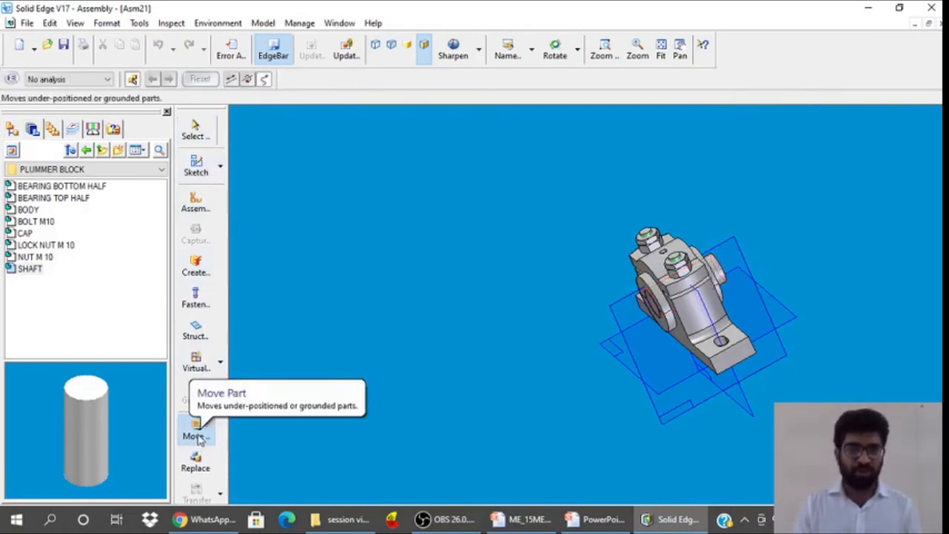
click(722, 275)
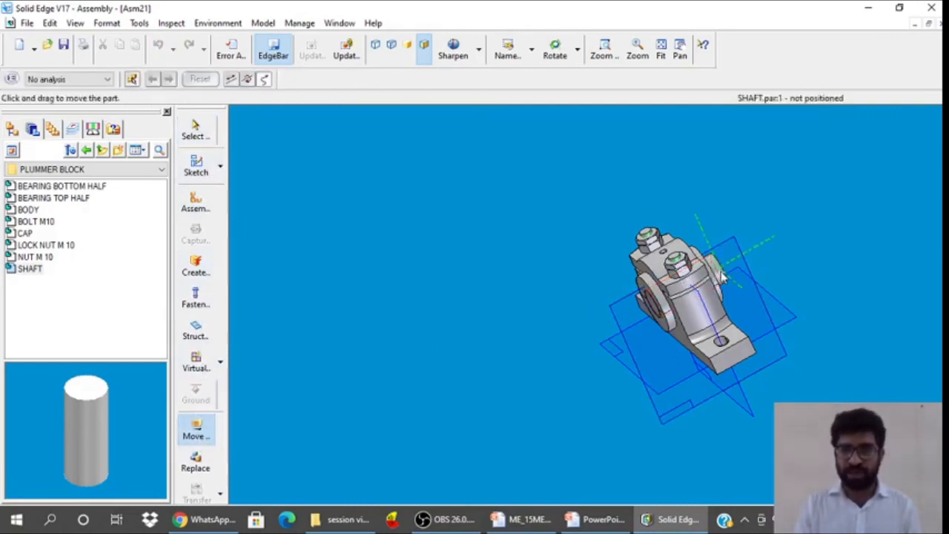
drag(725, 275, 720, 280)
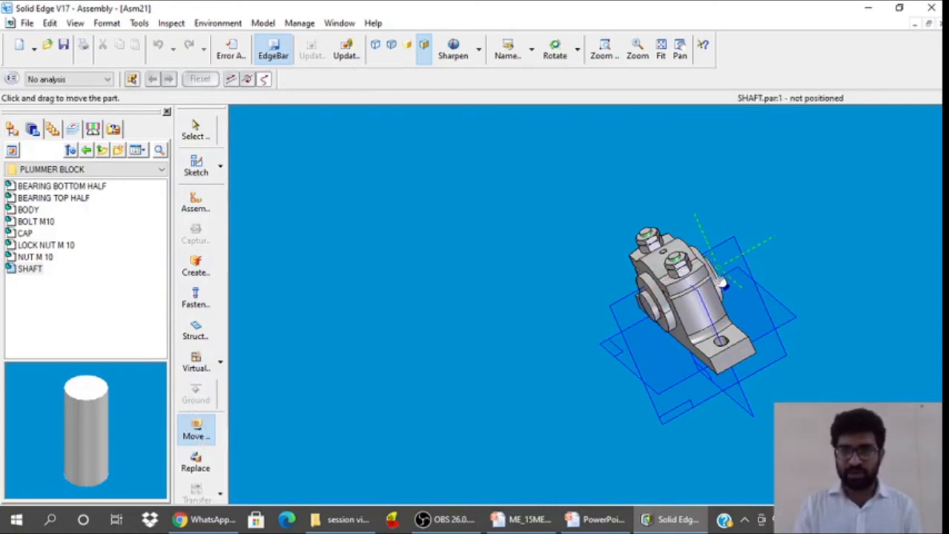
click(195, 134)
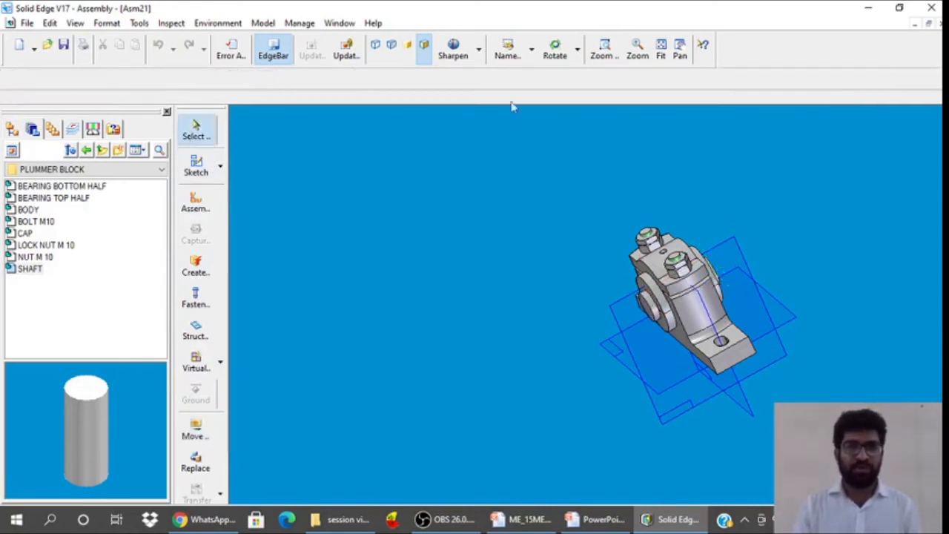
Examine the complete plummer block assembly fitted in the front, top and right views
click(660, 50)
click(507, 46)
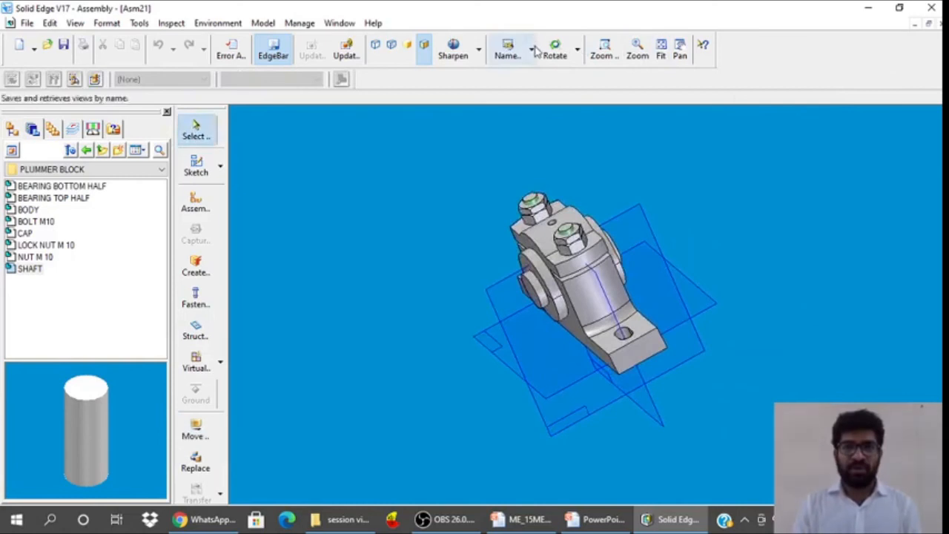
click(529, 87)
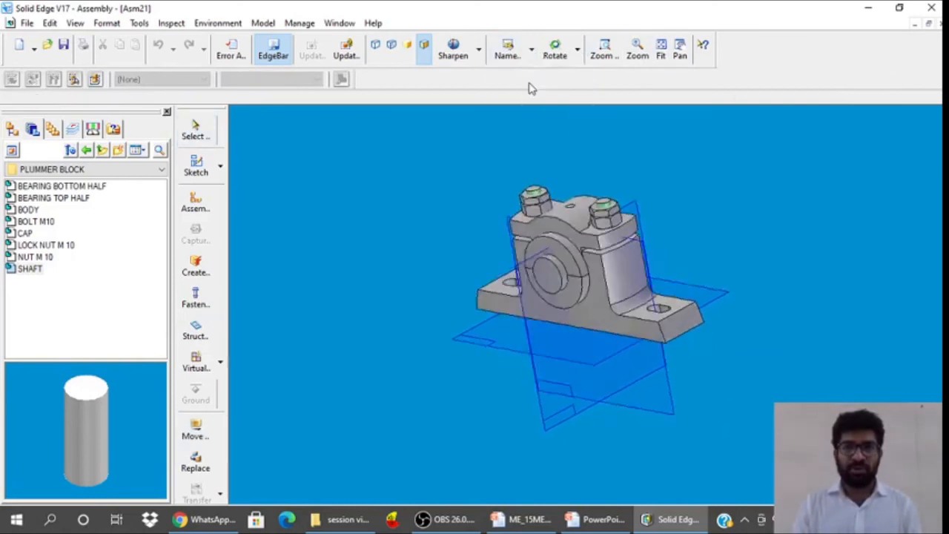
click(661, 50)
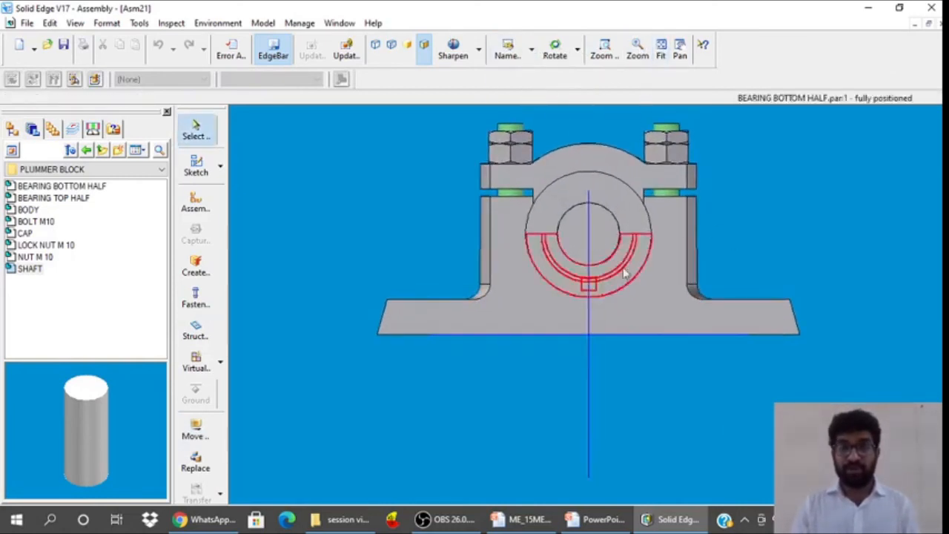
click(534, 61)
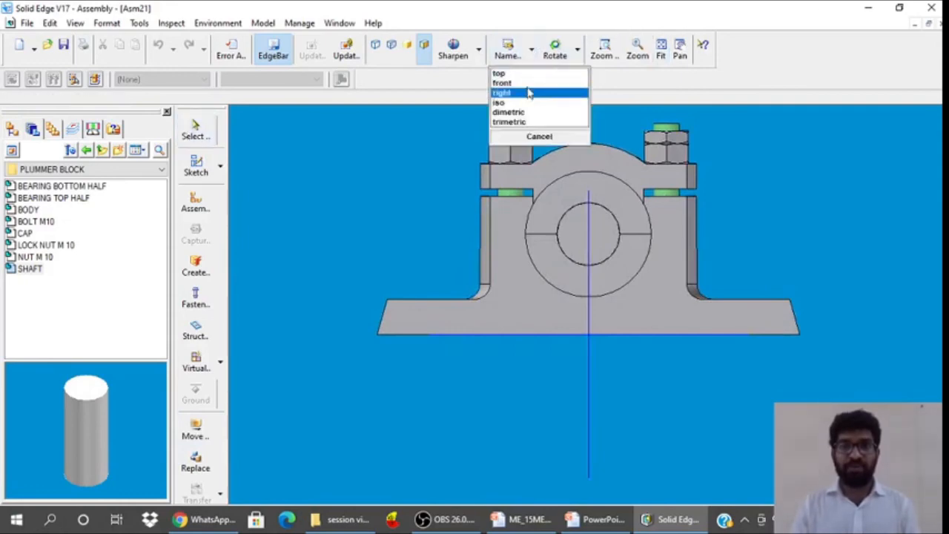
click(527, 74)
click(531, 56)
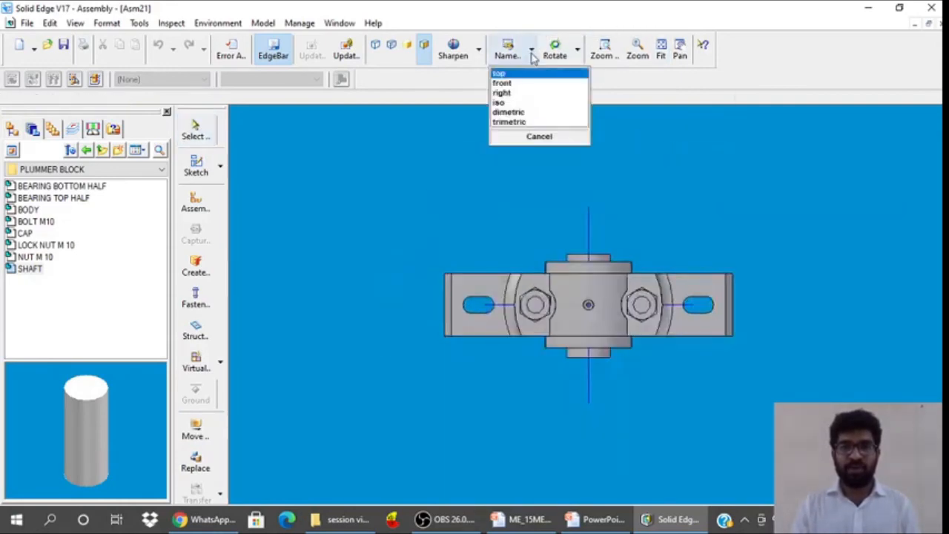
click(523, 96)
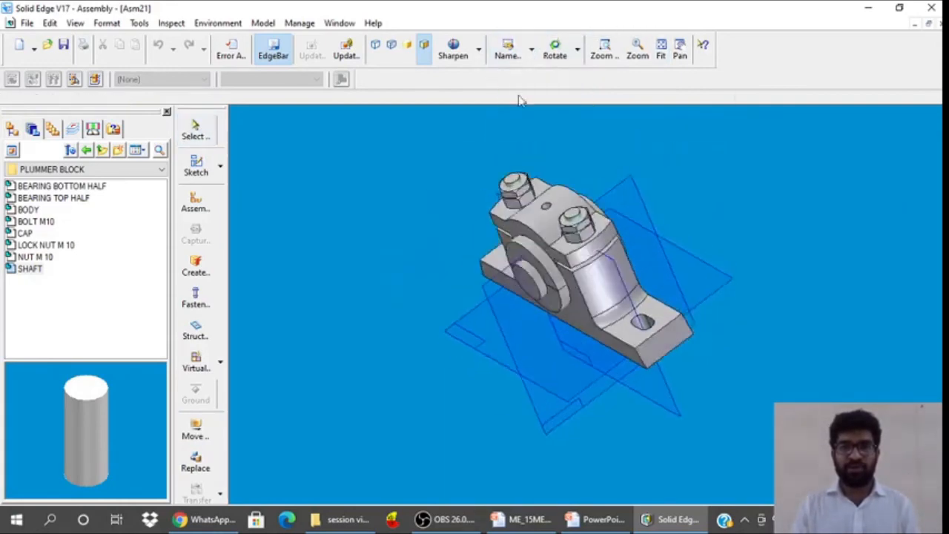
click(661, 50)
click(537, 63)
click(519, 84)
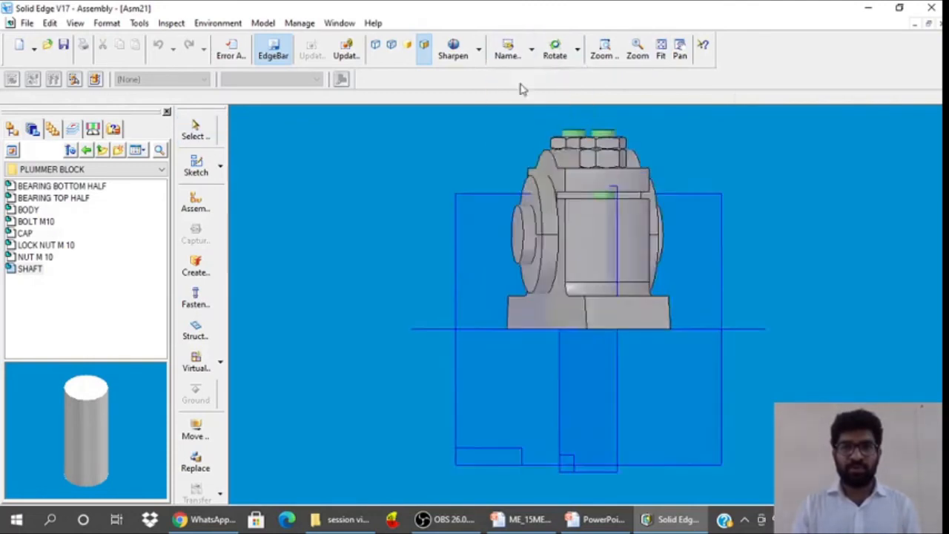
click(193, 138)
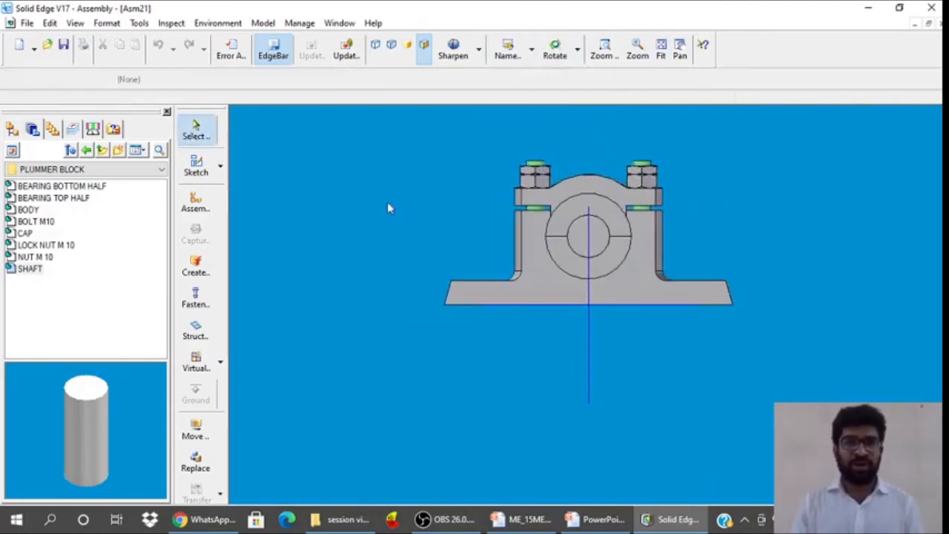
Try to save the assembly as "plummer block assembly" in the PLUMMER BLOCK folder
click(27, 23)
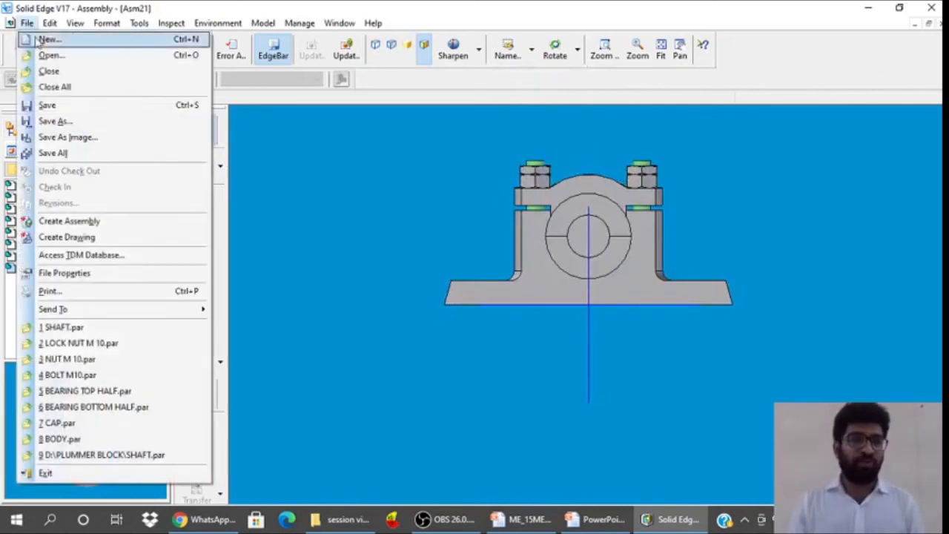
click(46, 121)
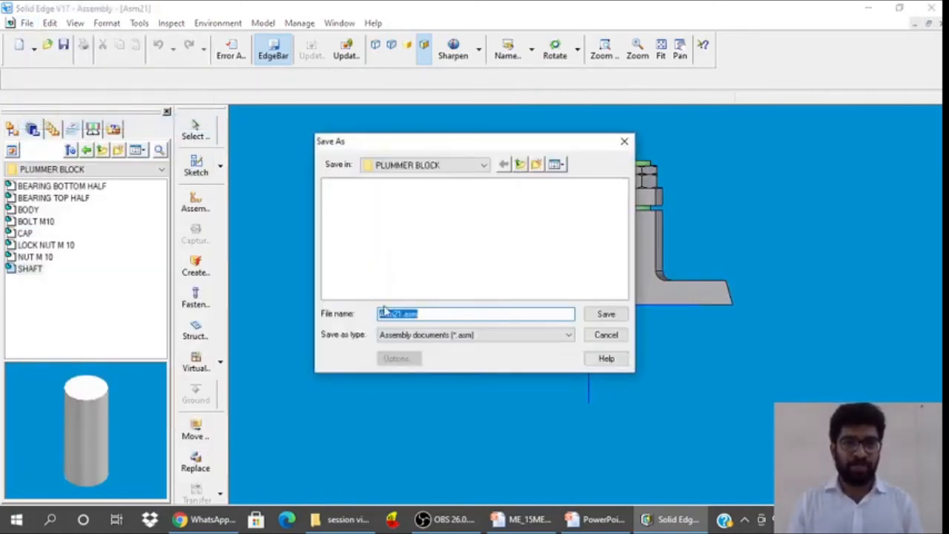
text(plummer block assembly)
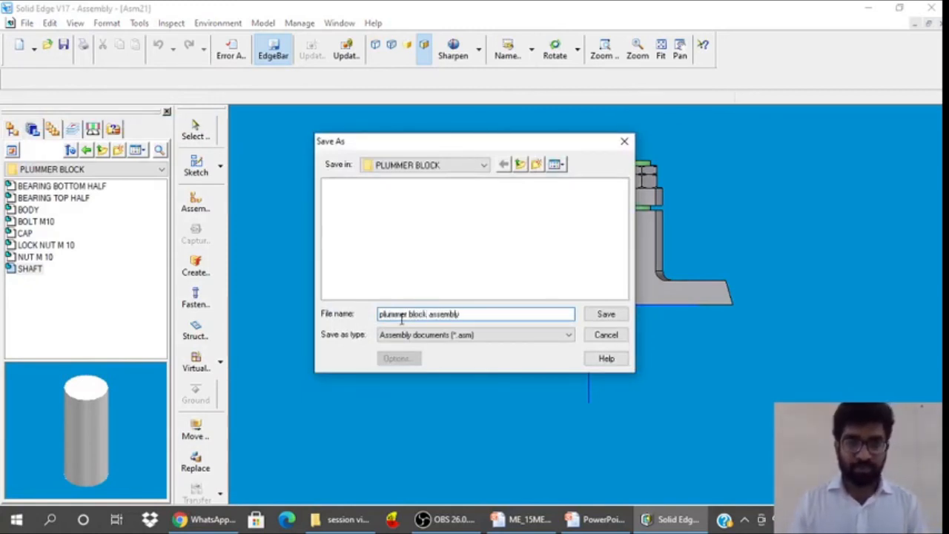
click(606, 316)
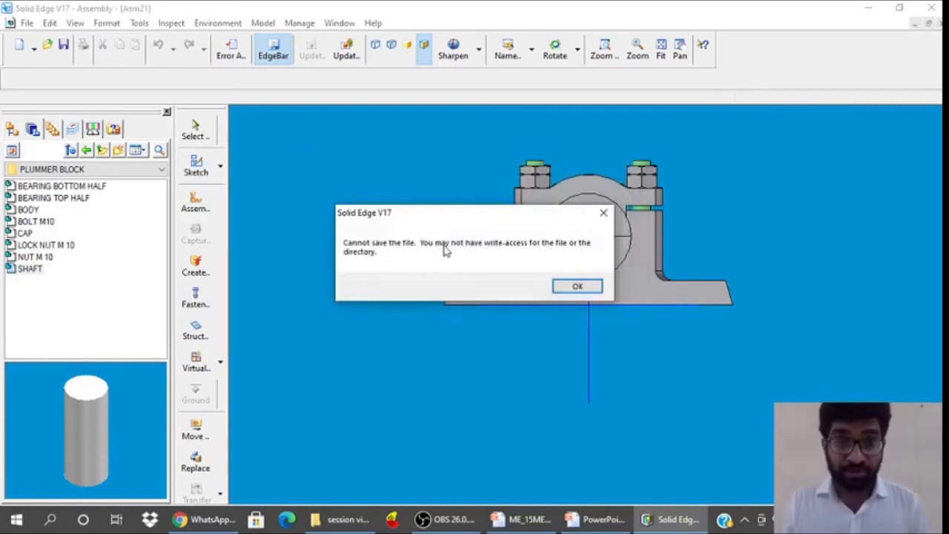
click(572, 287)
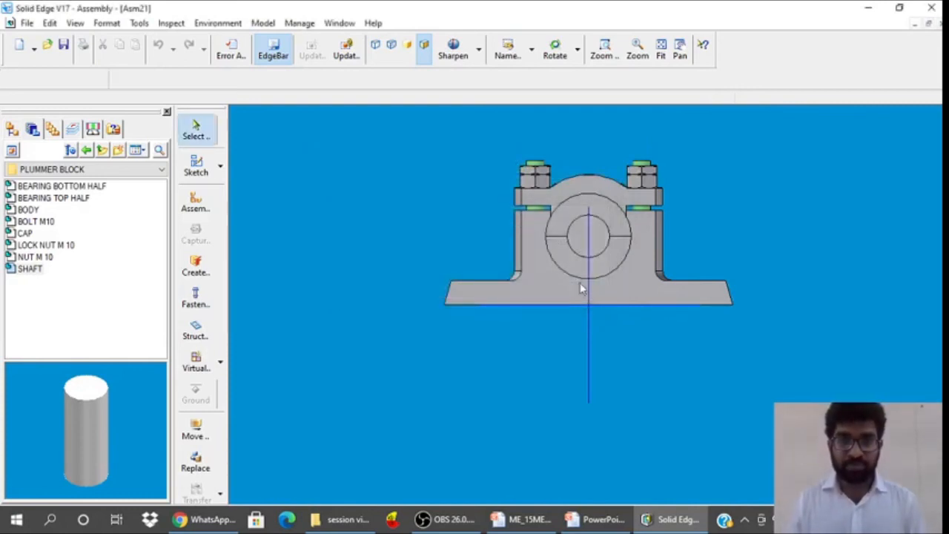
Try to save the assembly under its default name Asm21.asm in the PLUMMER BLOCK folder
click(64, 46)
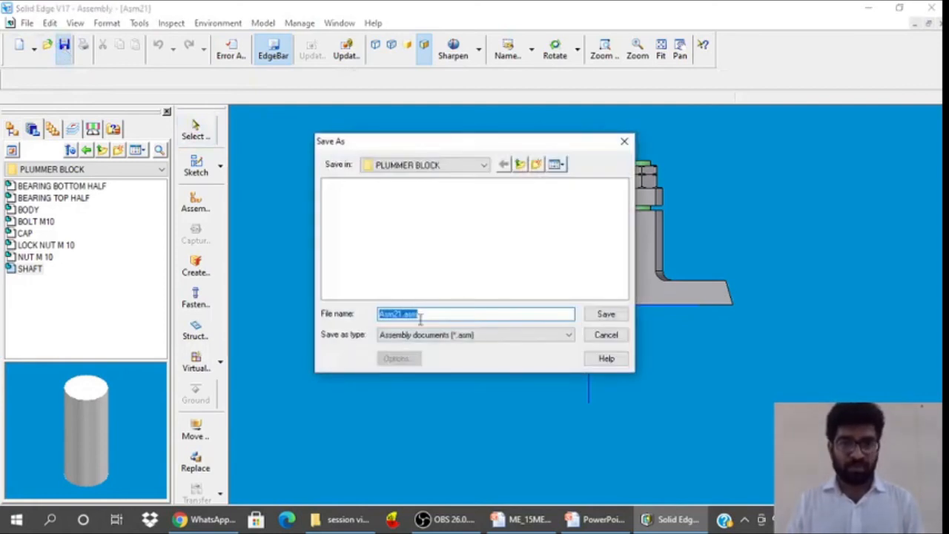
click(605, 315)
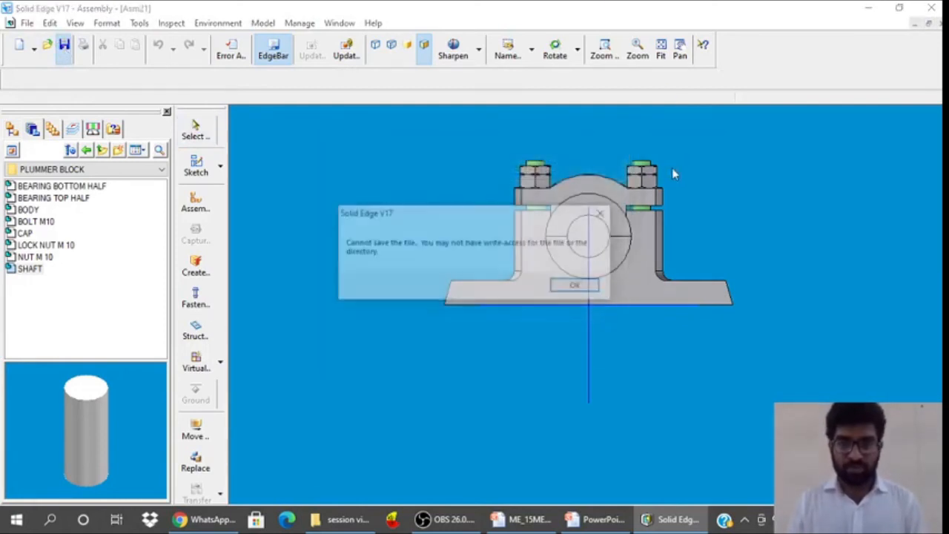
click(576, 286)
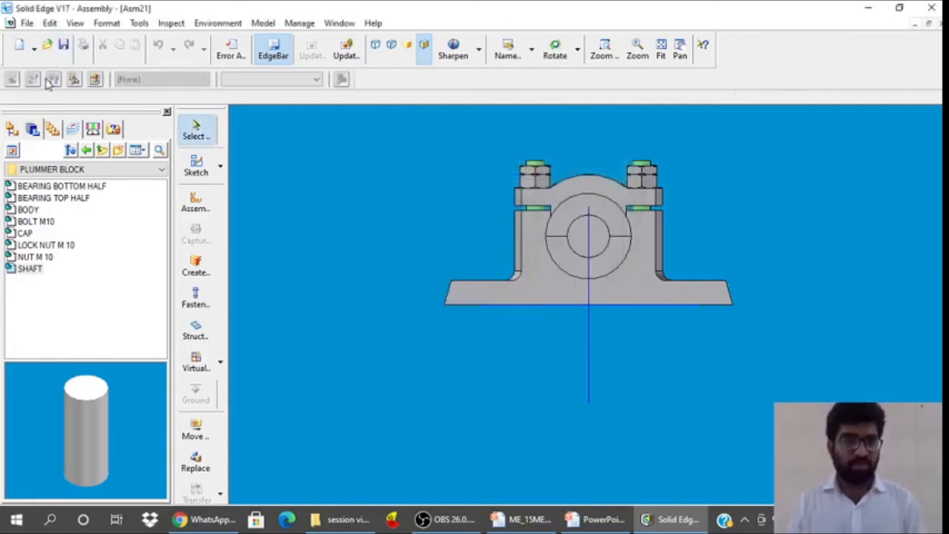
Try to save the assembly as Asm21.asm on the RECOVERY (D:) drive
click(26, 23)
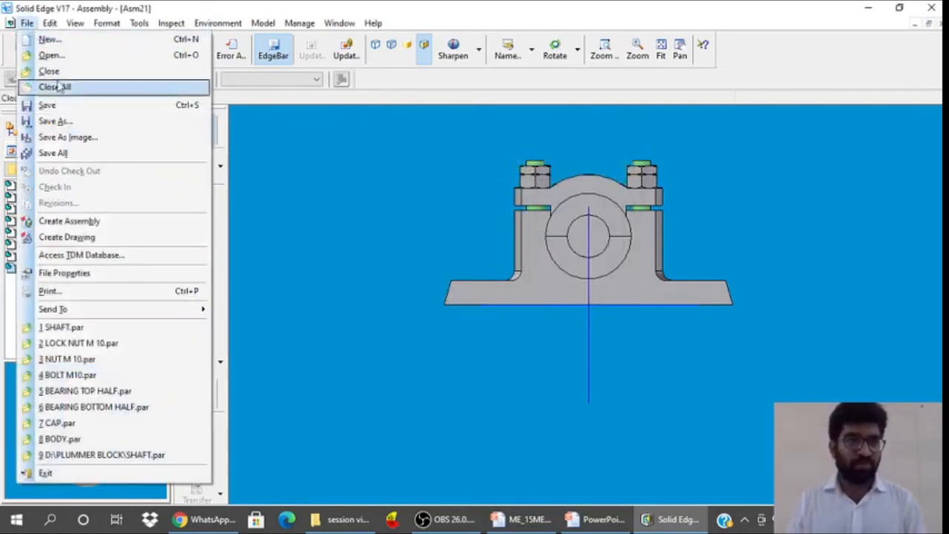
click(65, 123)
click(439, 166)
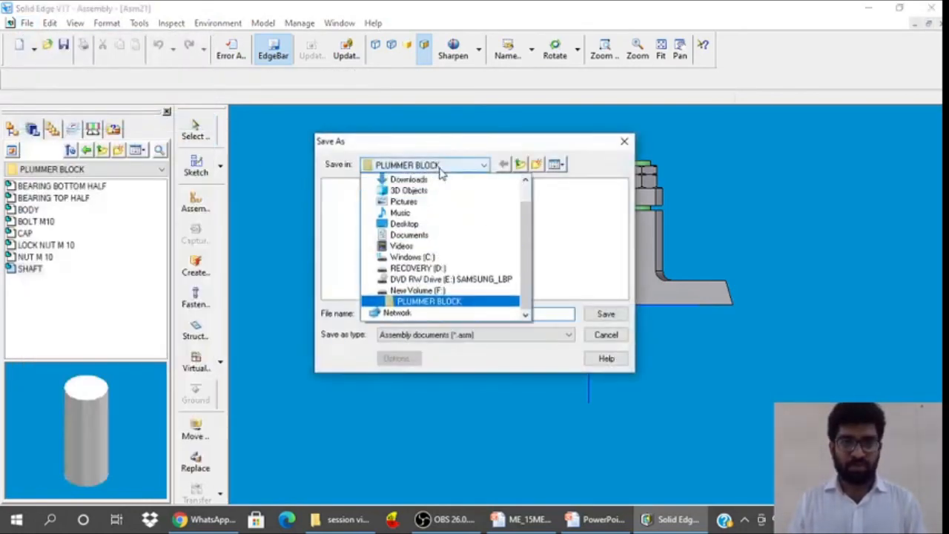
click(440, 268)
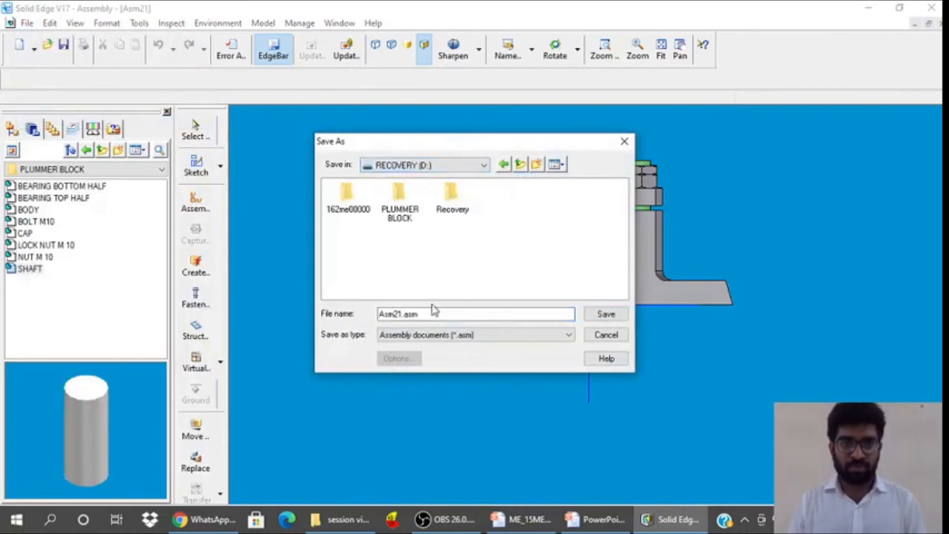
click(596, 315)
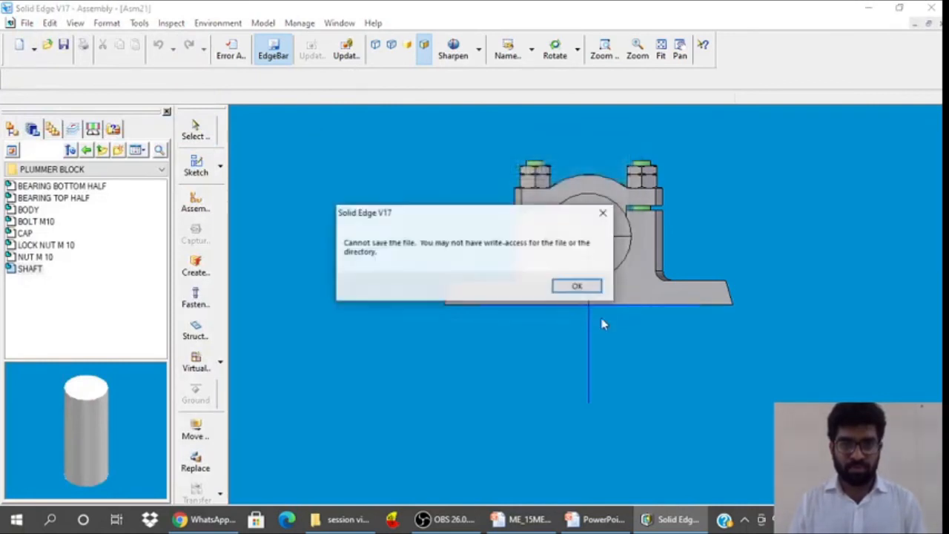
click(579, 288)
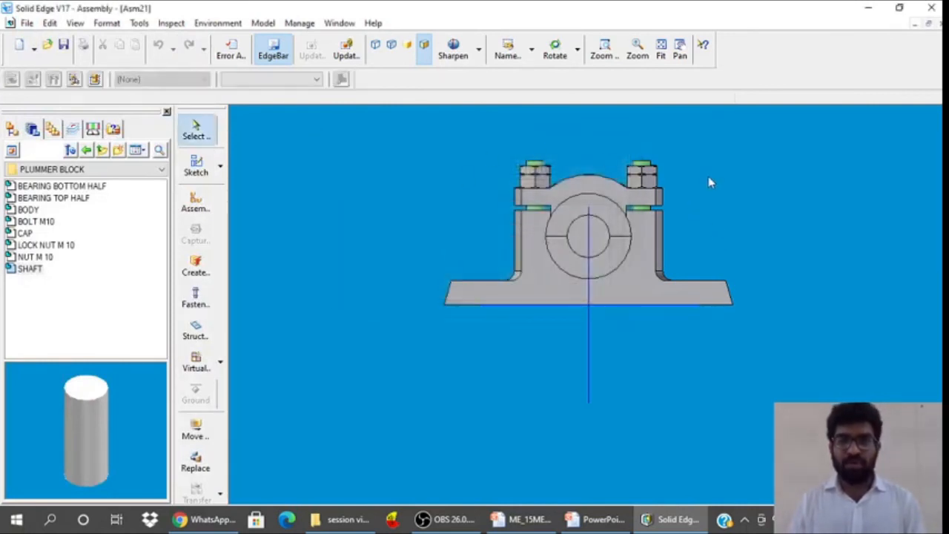
Create a new draft document from the Normal.dft template and fit its sheet in the window
key(ctrl+i)
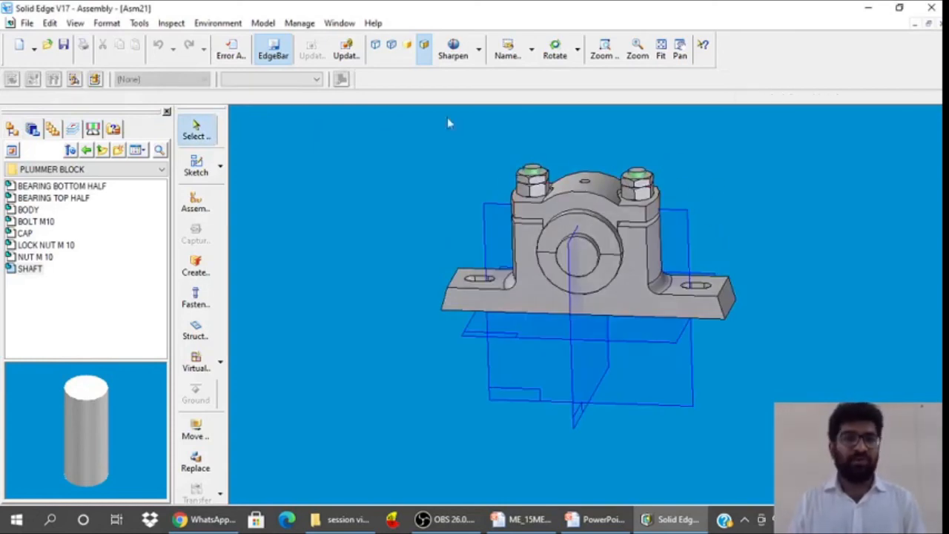
click(27, 23)
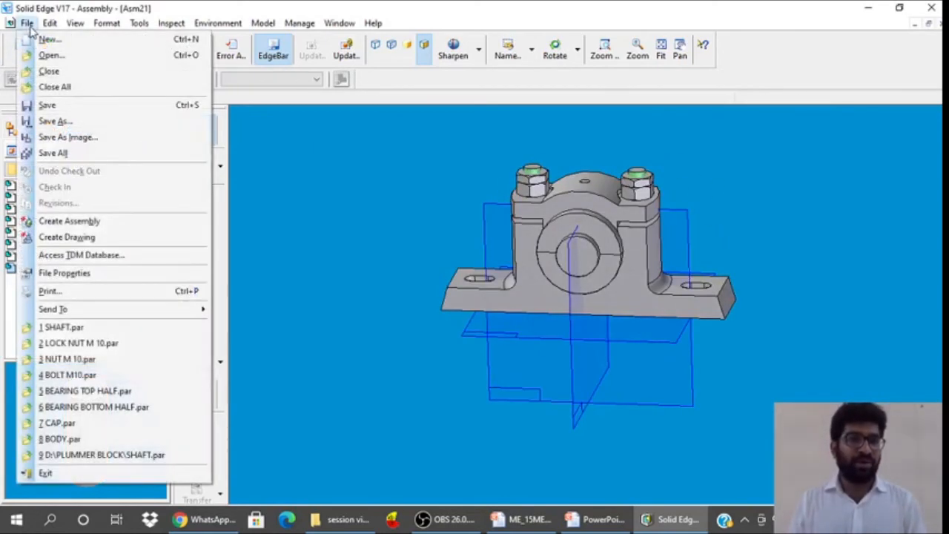
click(30, 26)
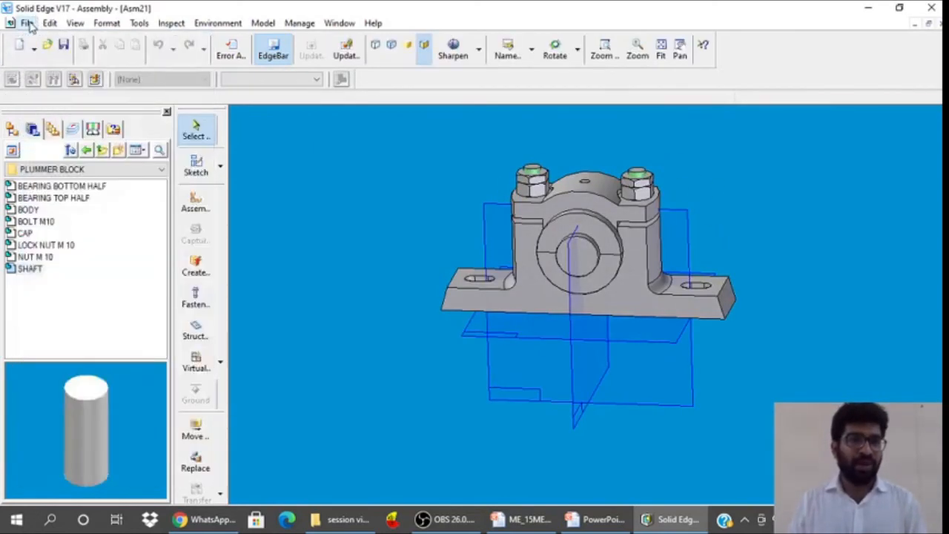
click(30, 26)
click(37, 38)
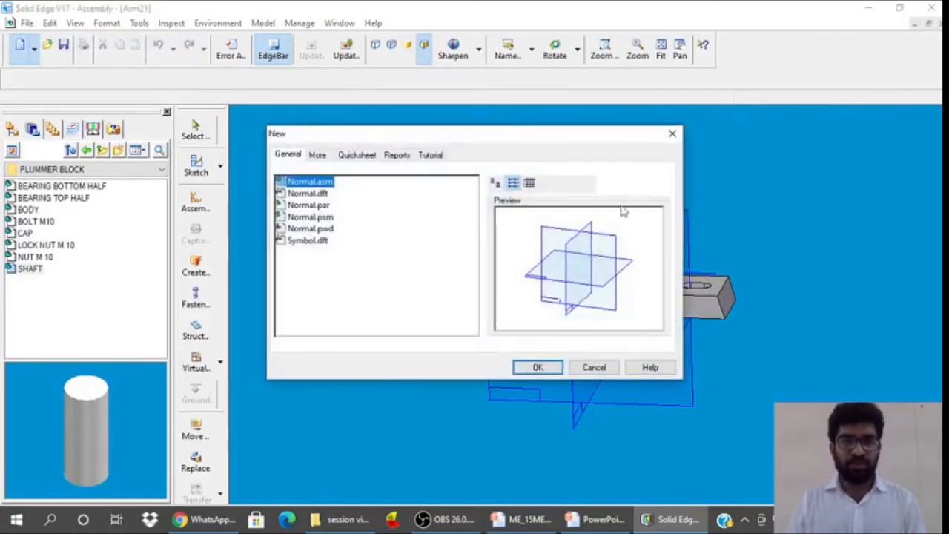
click(309, 193)
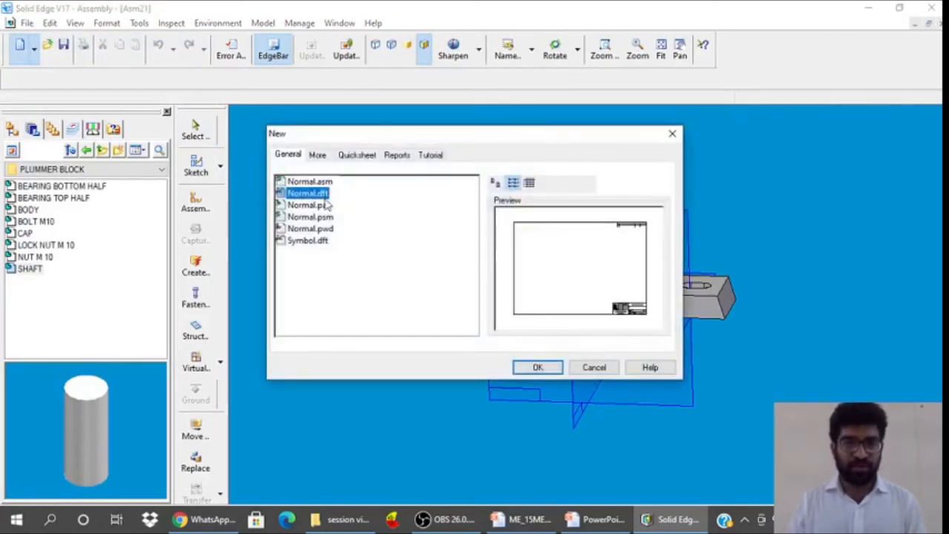
click(525, 370)
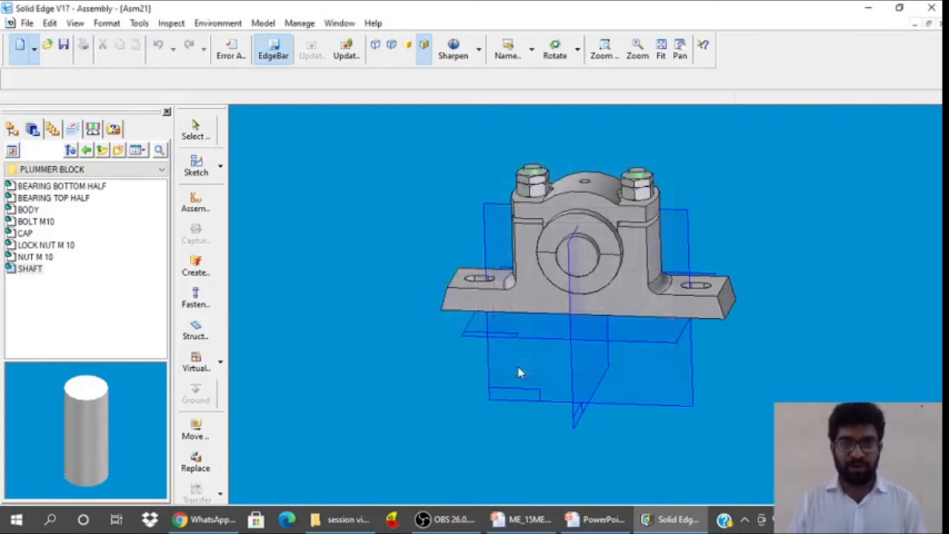
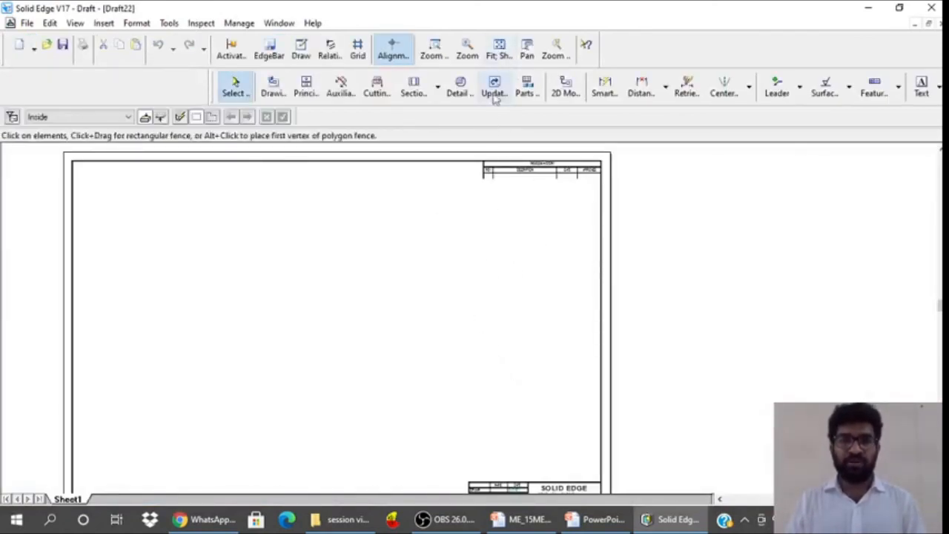
click(499, 48)
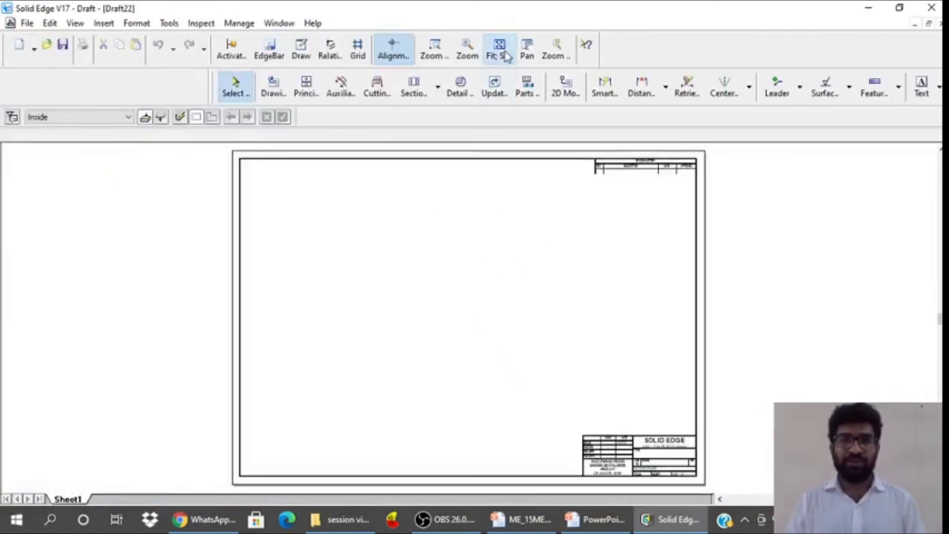
click(272, 89)
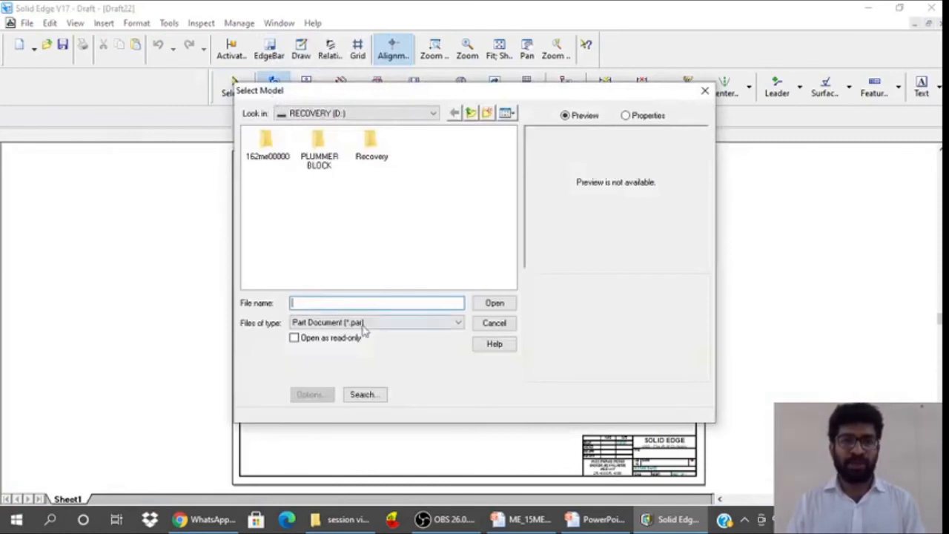
double_click(323, 160)
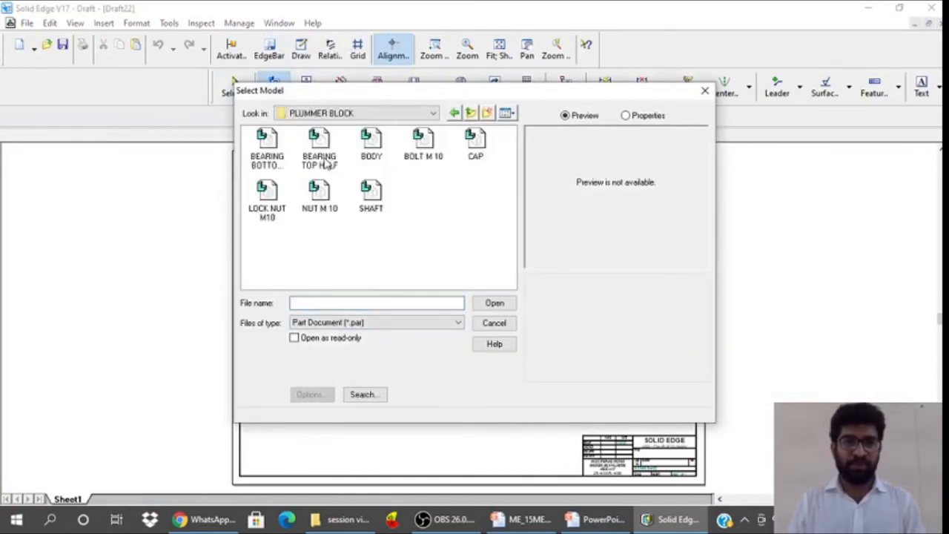
click(363, 324)
click(369, 346)
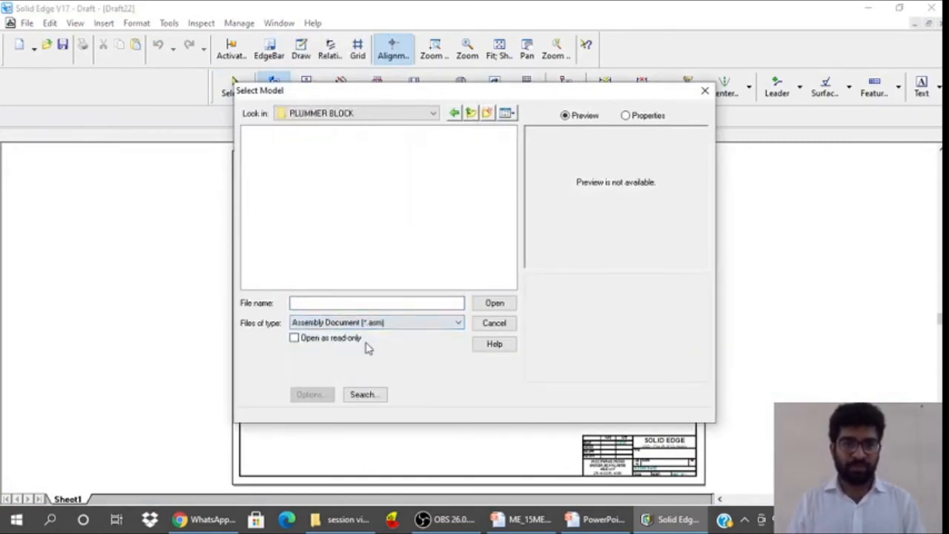
click(373, 115)
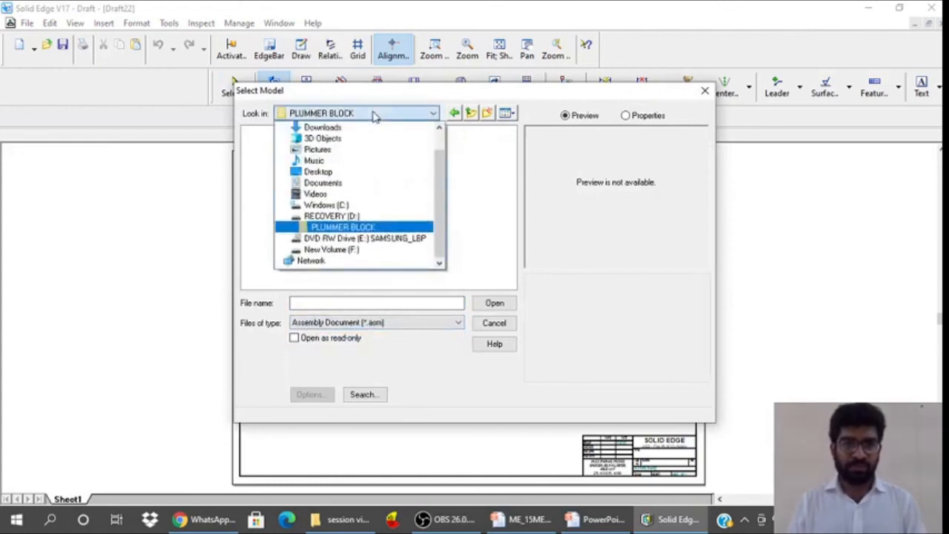
click(373, 114)
click(494, 322)
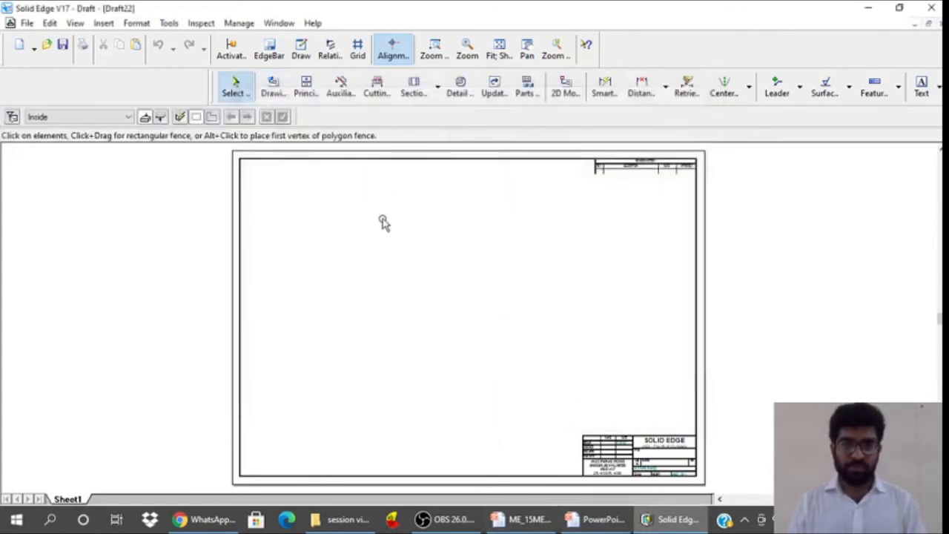
Close the empty draft document without saving it and return to the assembly
mouse_move(671, 525)
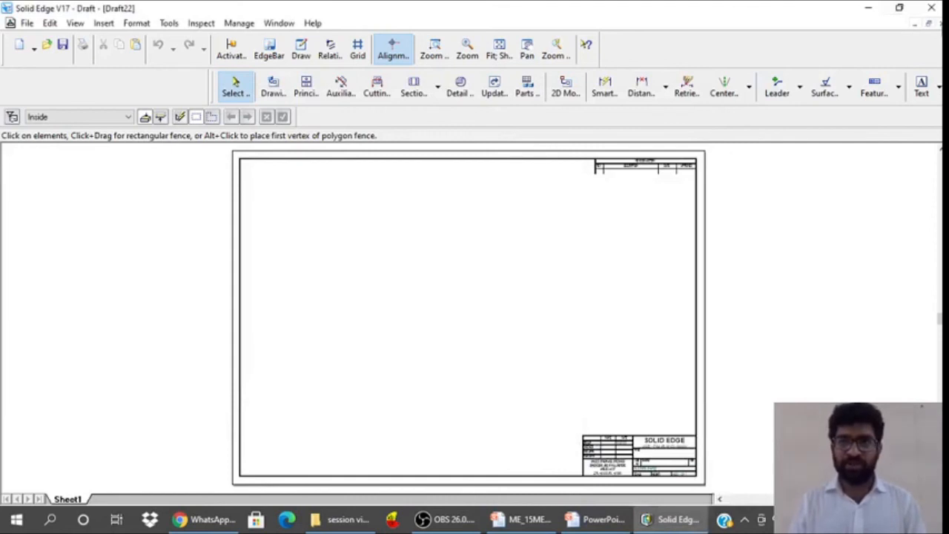
click(928, 23)
click(494, 266)
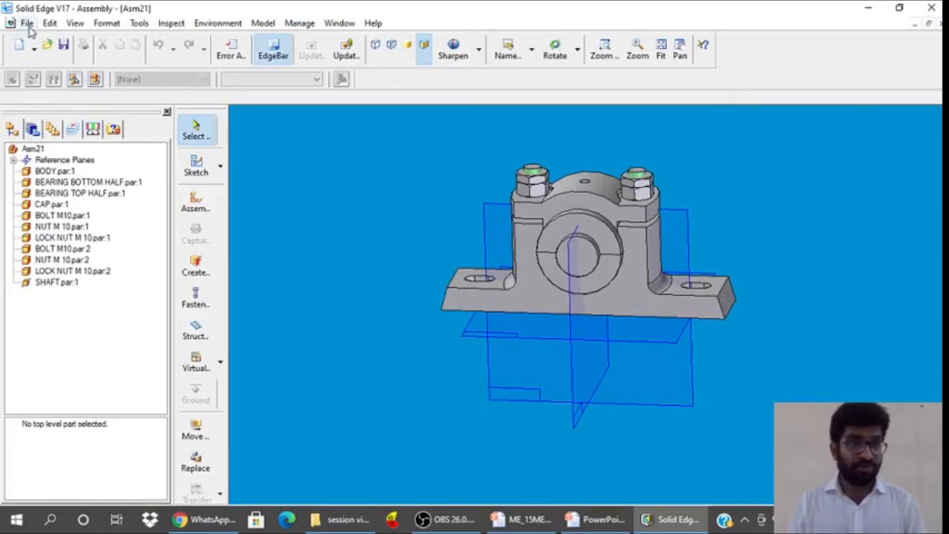
Open the shaft's relationship with BEARING BOTTOM HALF.par:1 for editing and accept it
click(62, 288)
click(104, 435)
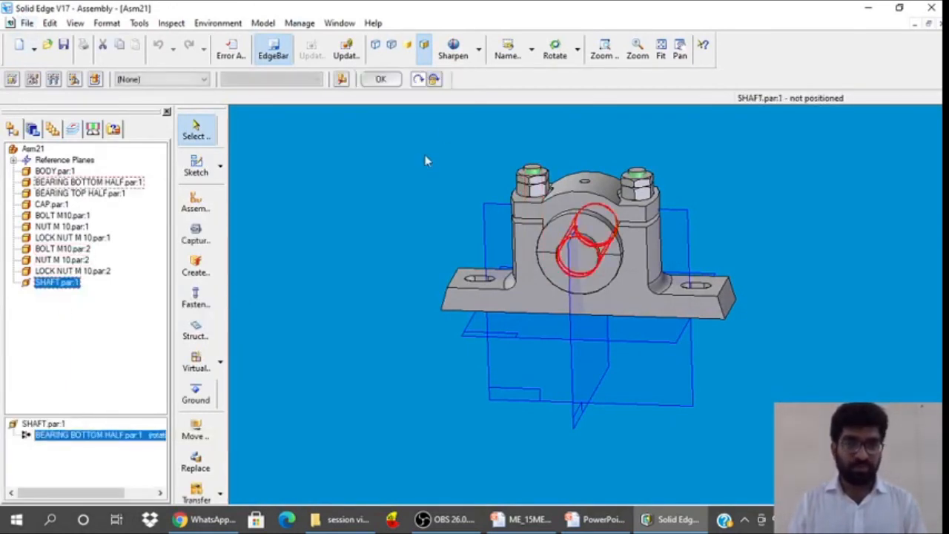
click(380, 80)
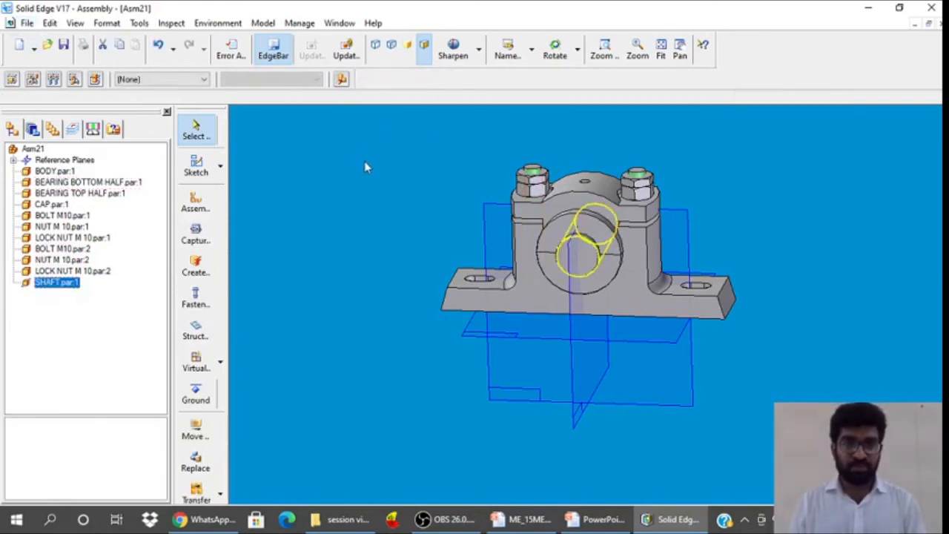
Save the assembly under the name "plummer block assembly" directly on the RECOVERY (D:) drive
click(27, 23)
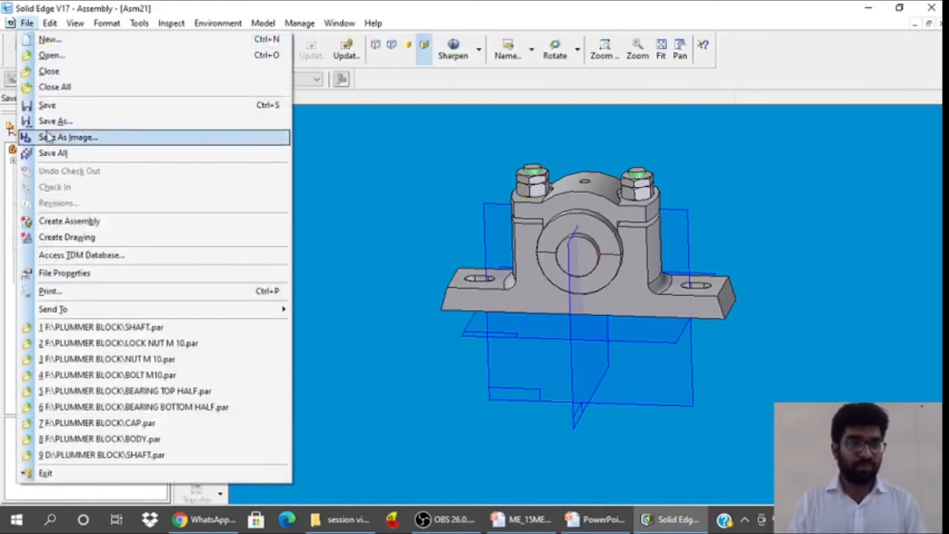
click(52, 124)
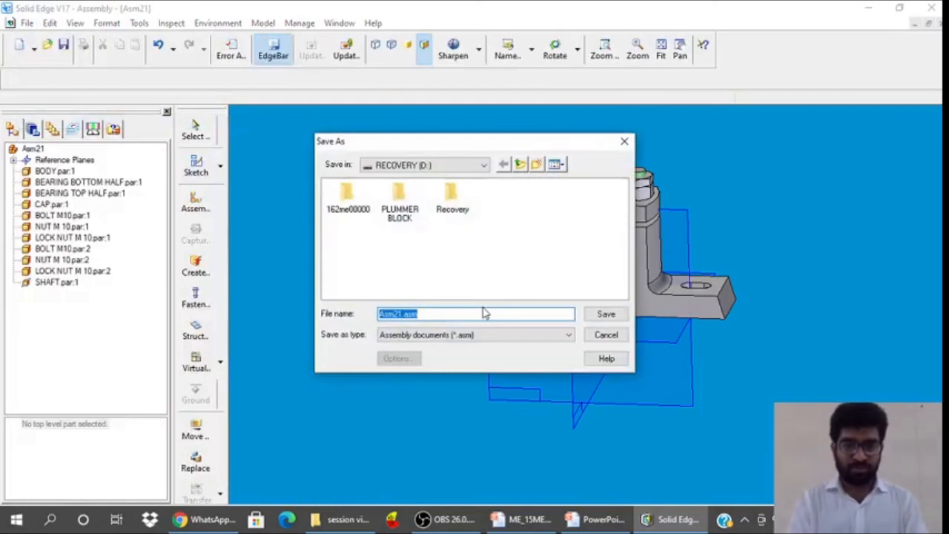
text(plummer)
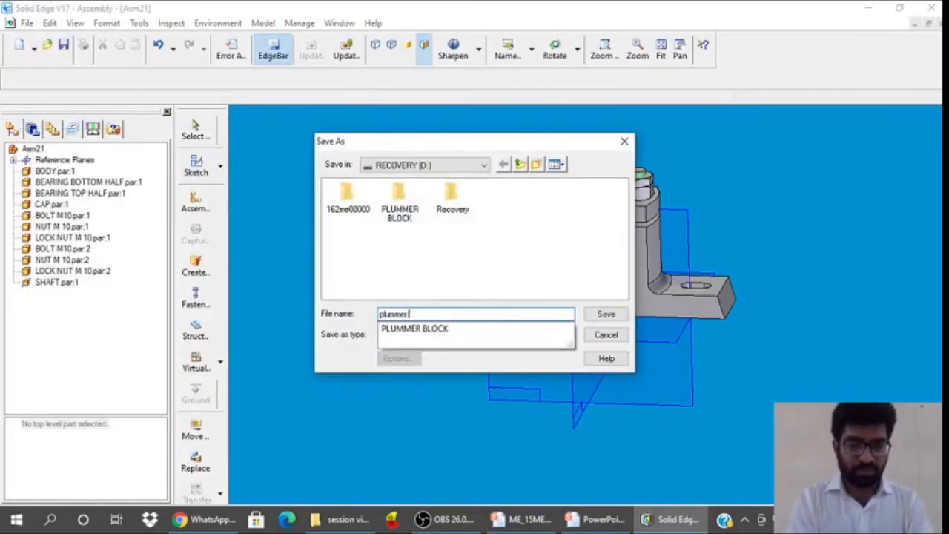
text( block assem)
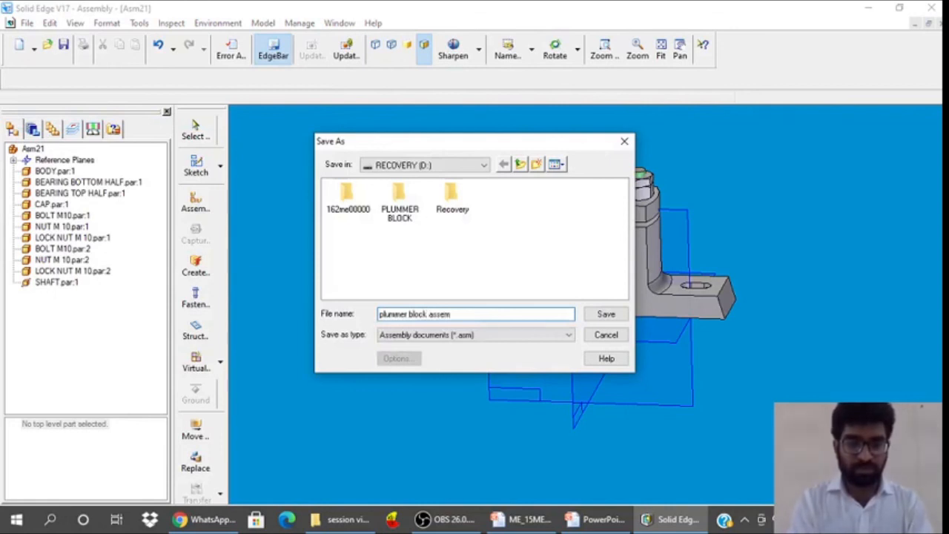
text(bly)
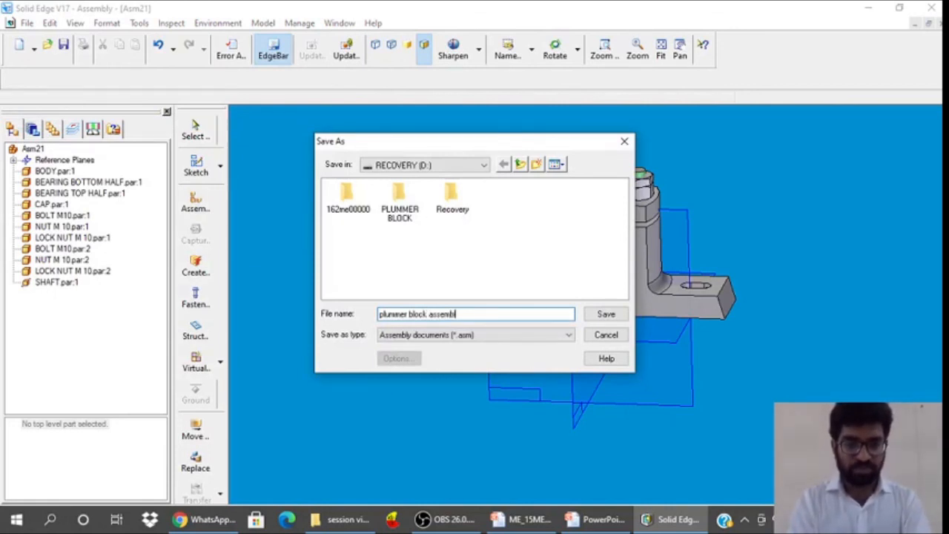
double_click(399, 213)
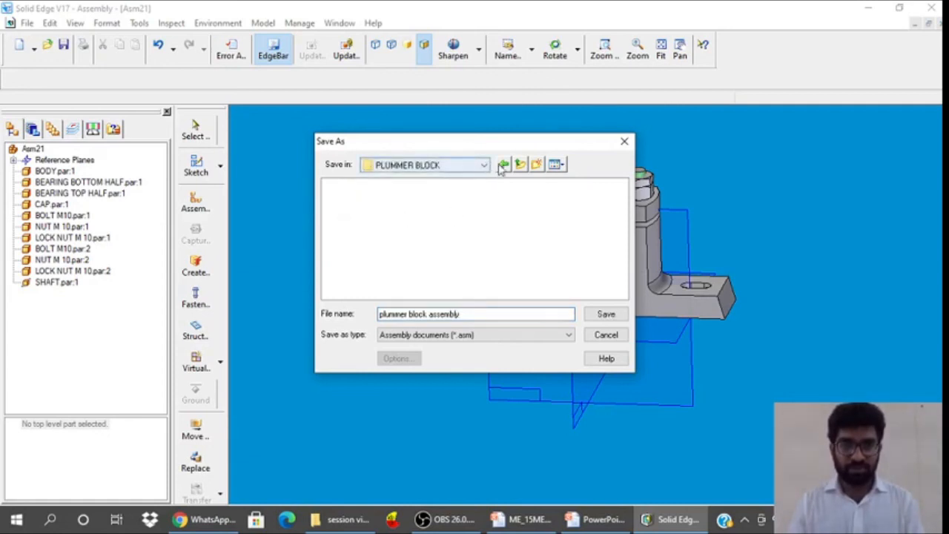
click(521, 165)
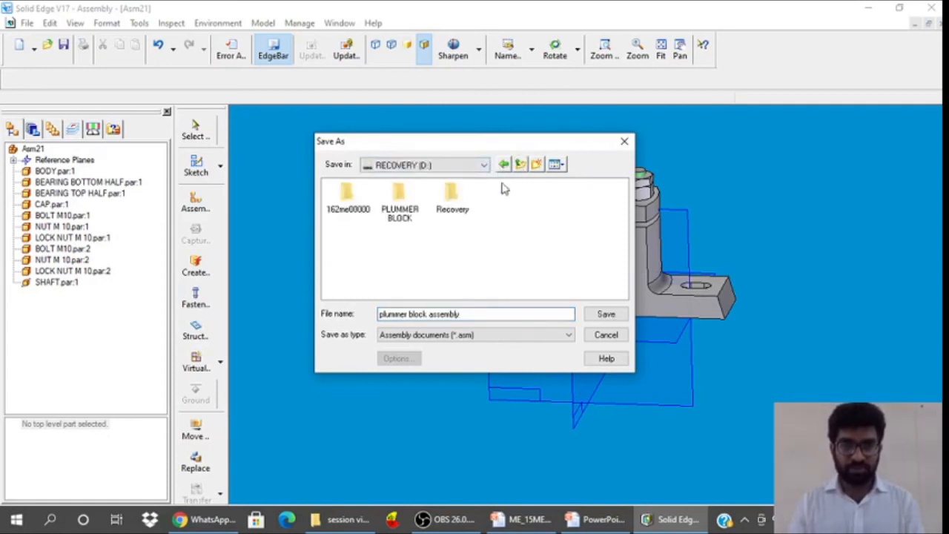
click(606, 314)
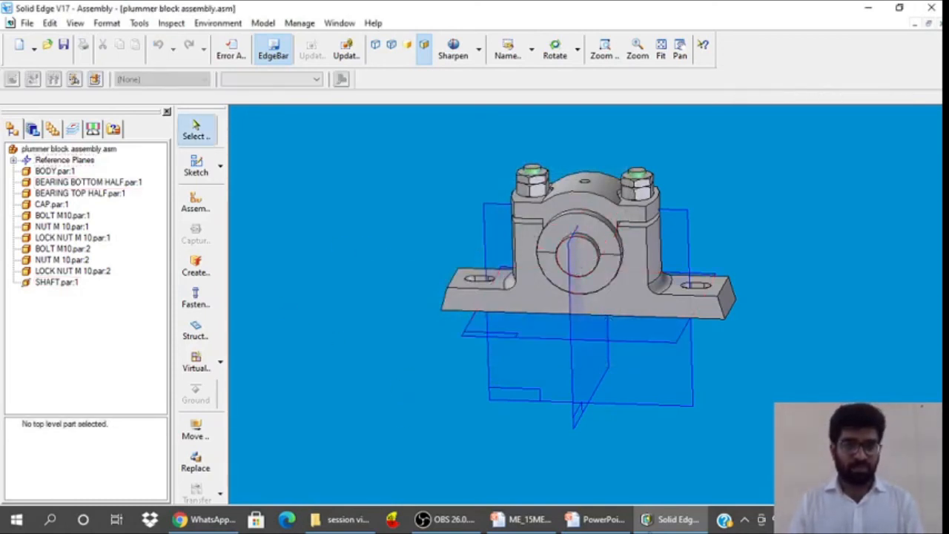
click(662, 529)
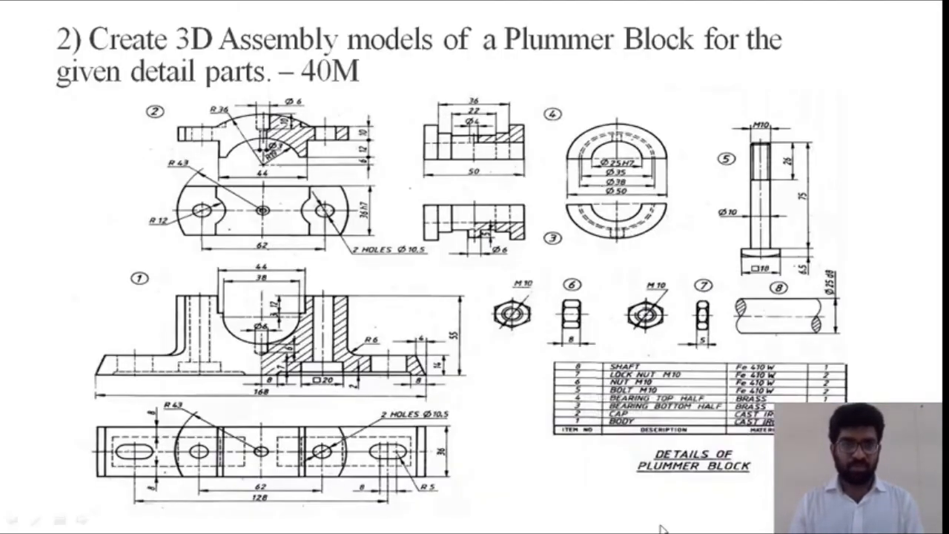
click(662, 529)
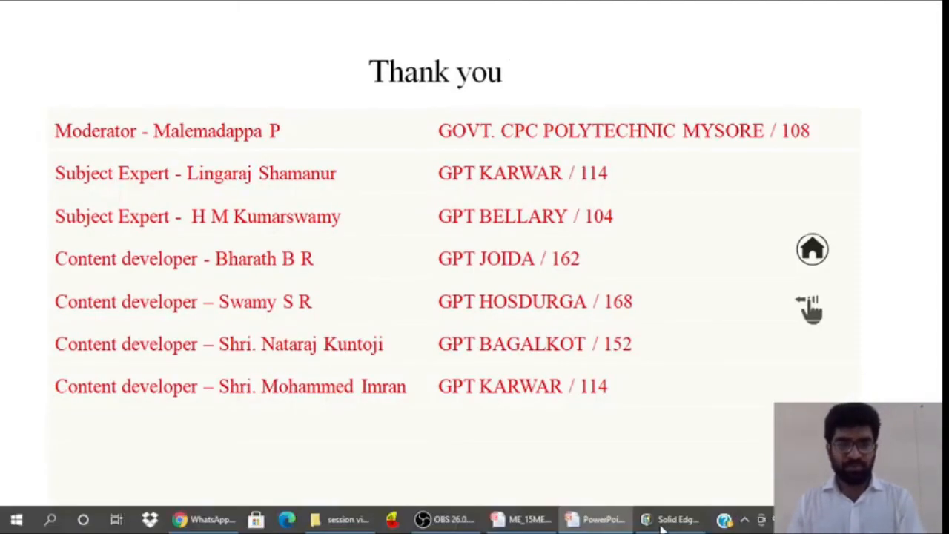
click(684, 527)
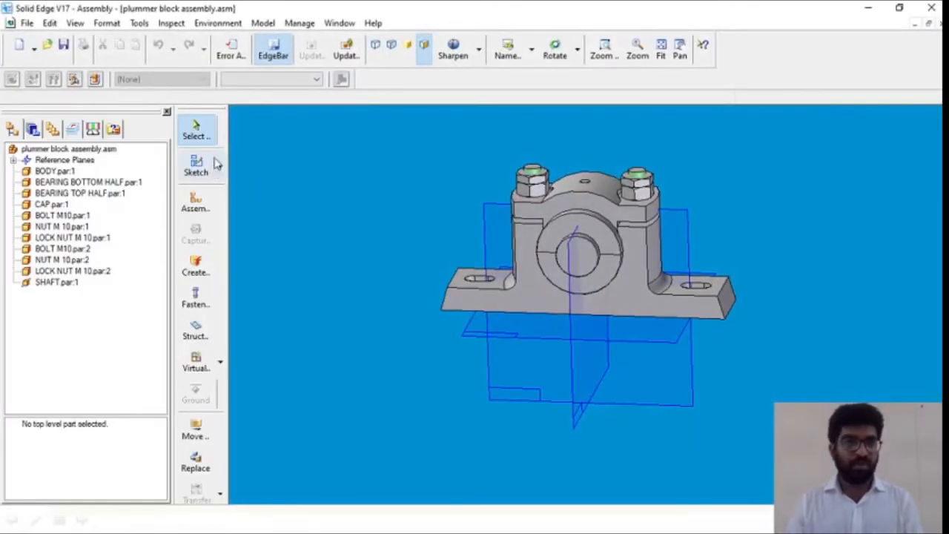
Close the saved assembly, then create a new drawing document and fit its sheet in the window
click(35, 49)
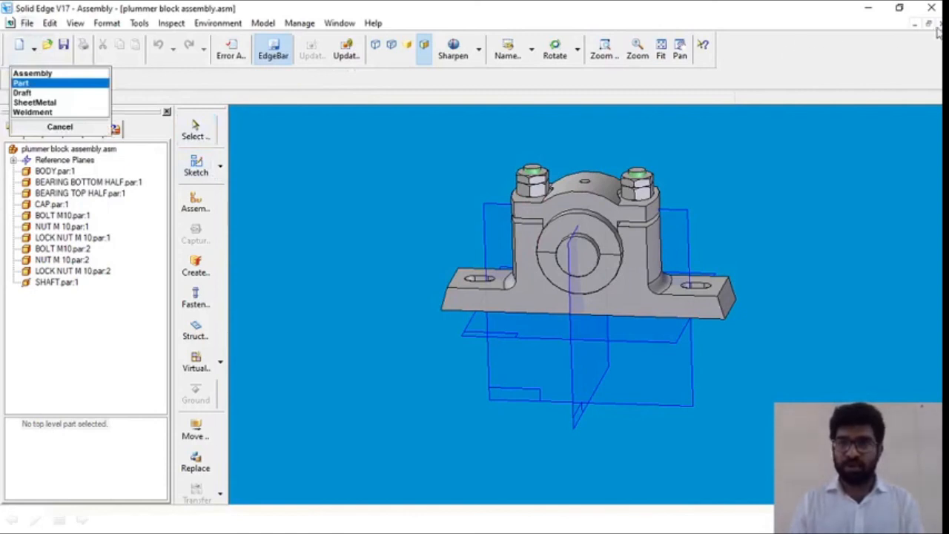
click(627, 147)
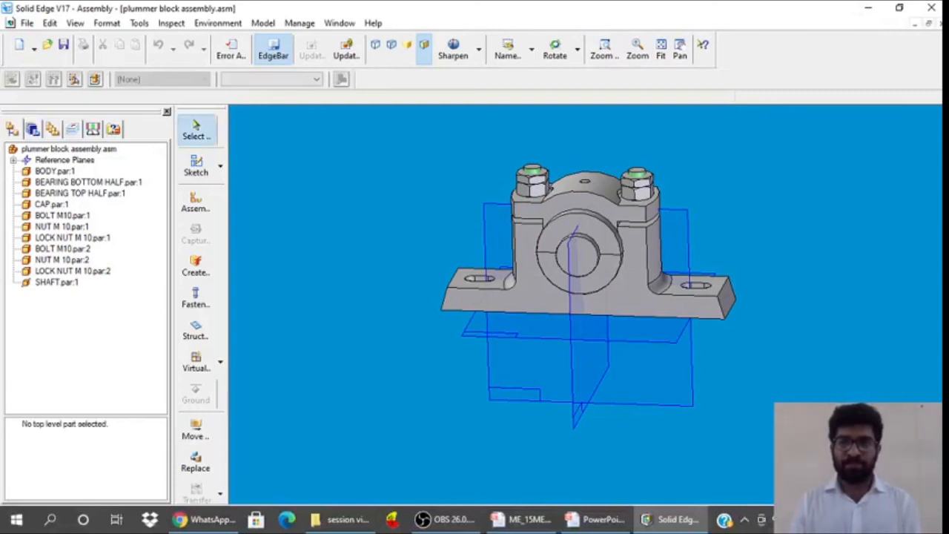
click(928, 23)
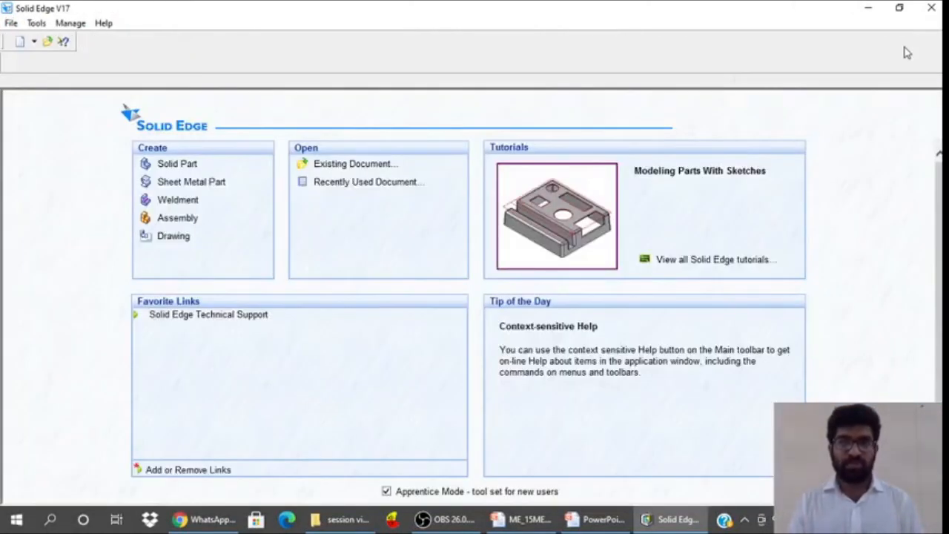
click(175, 237)
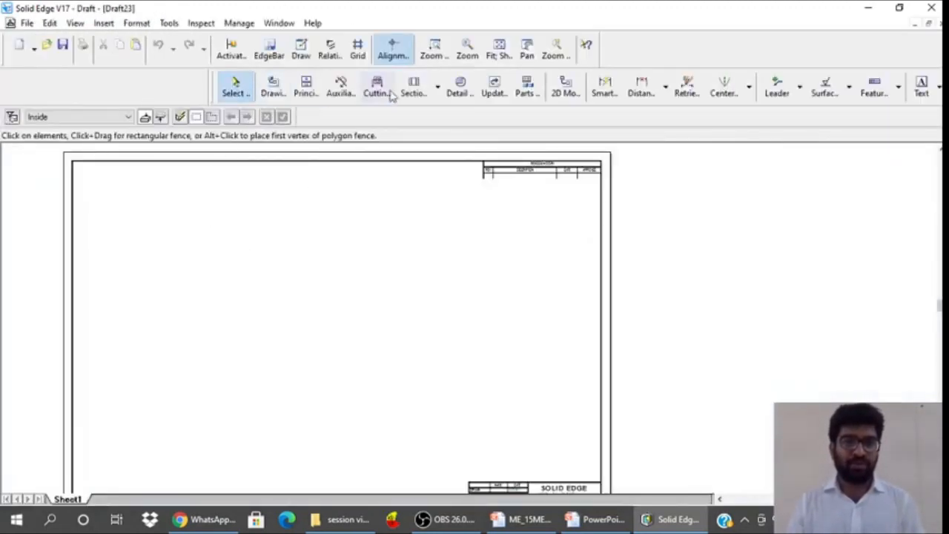
click(500, 53)
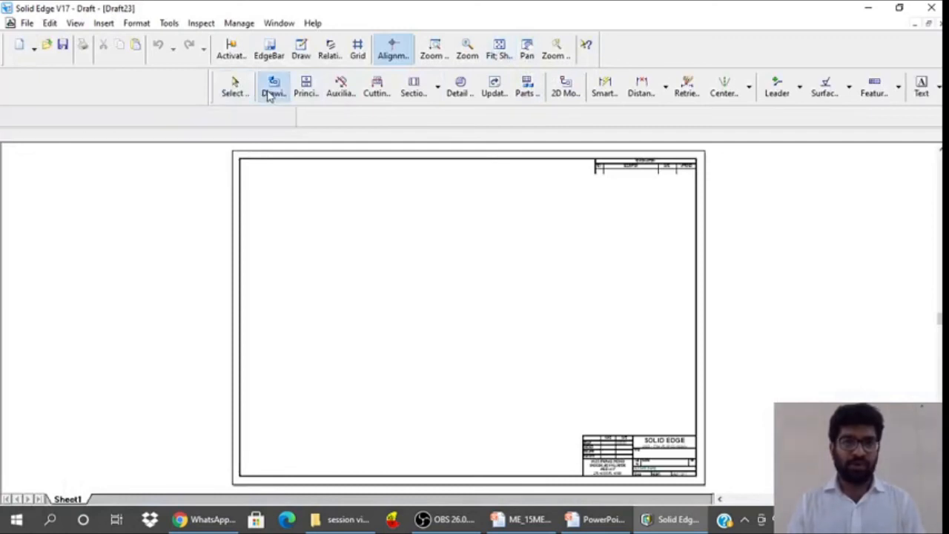
Start a drawing view and choose the assembly document "plummer block assembly" from the RECOVERY (D:) drive as its model
click(272, 86)
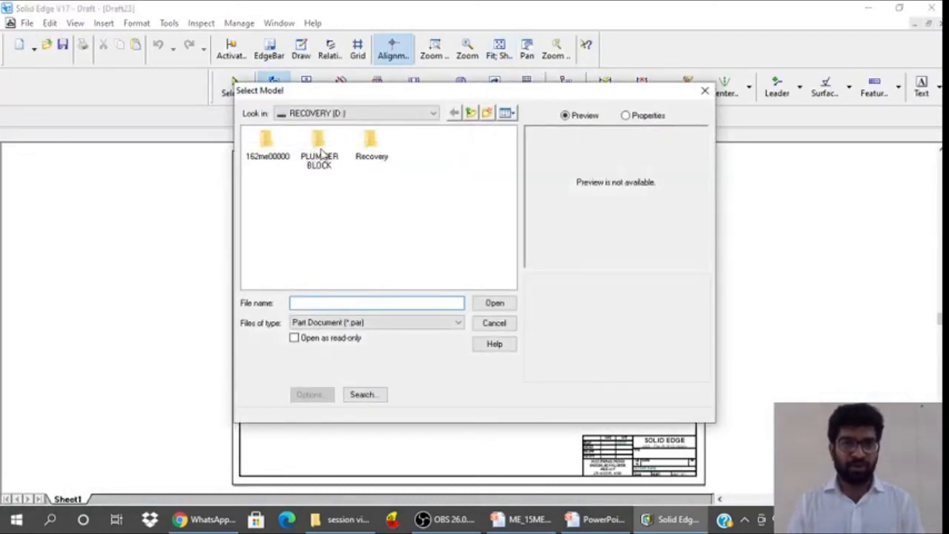
click(358, 323)
click(349, 339)
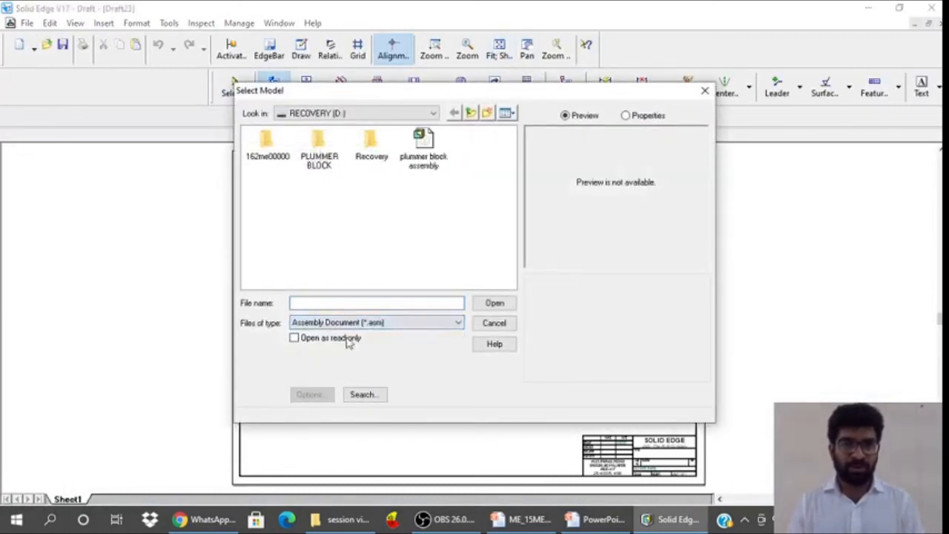
click(439, 161)
click(495, 308)
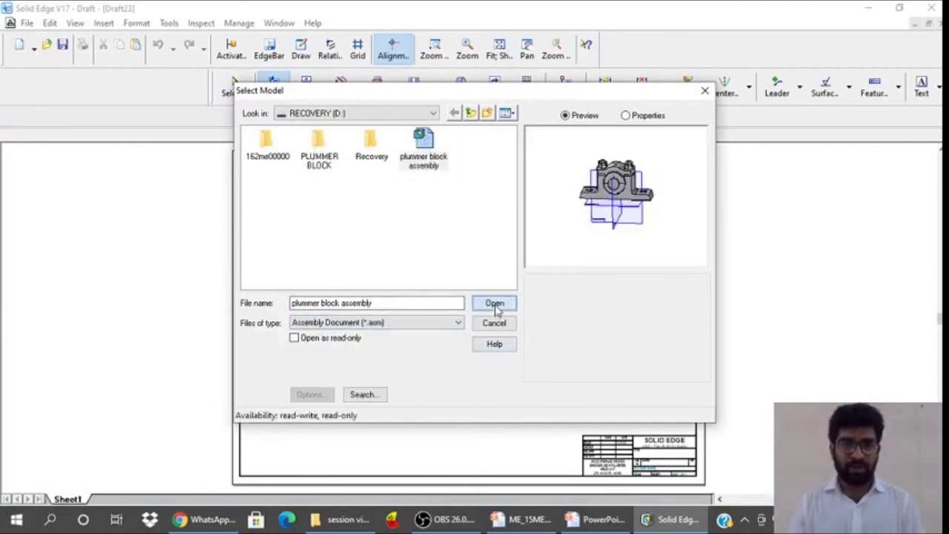
Set the view orientation to front without additional layout views and place it at 2:1 scale in the upper left area of the sheet
click(562, 392)
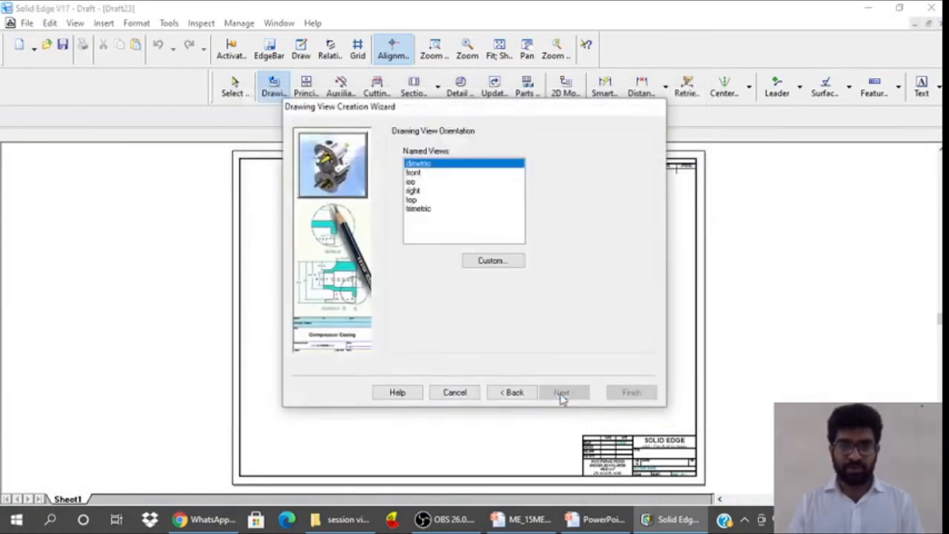
click(425, 173)
click(562, 393)
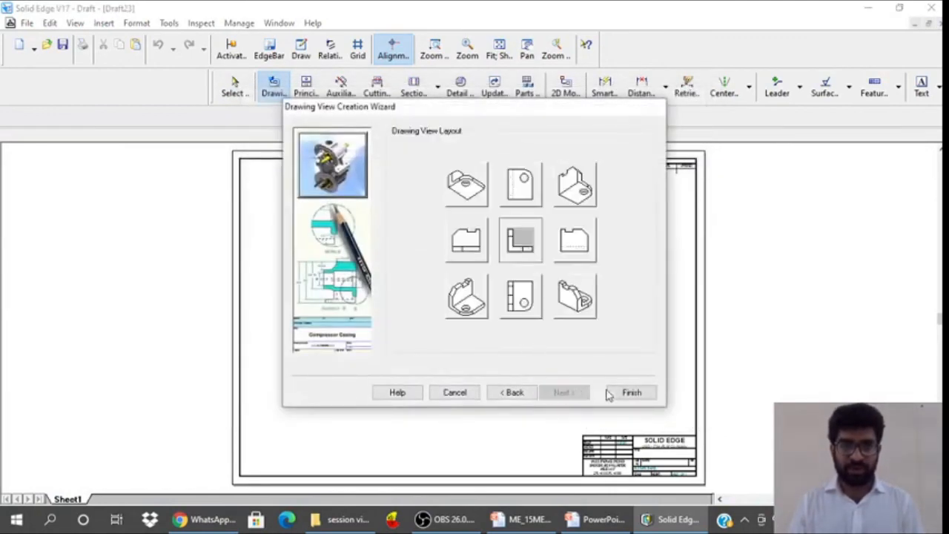
click(612, 392)
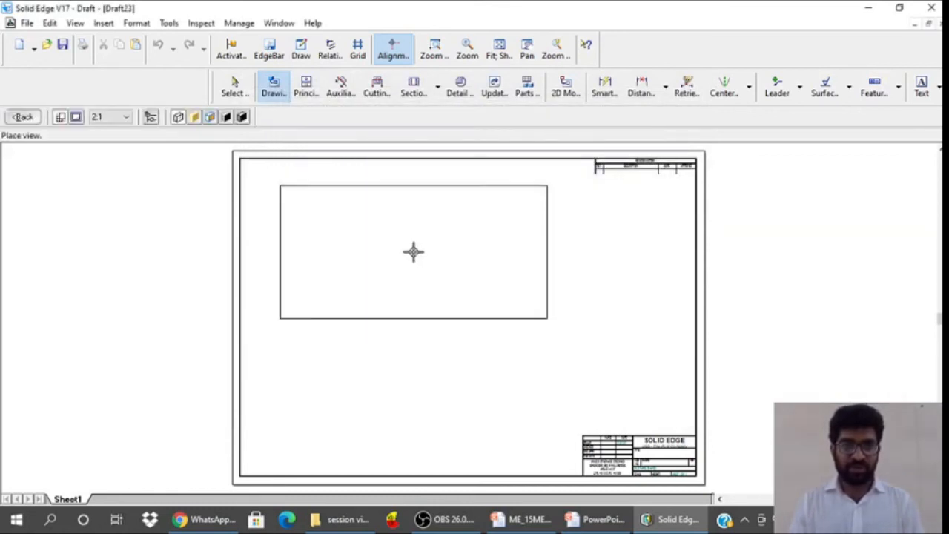
click(413, 251)
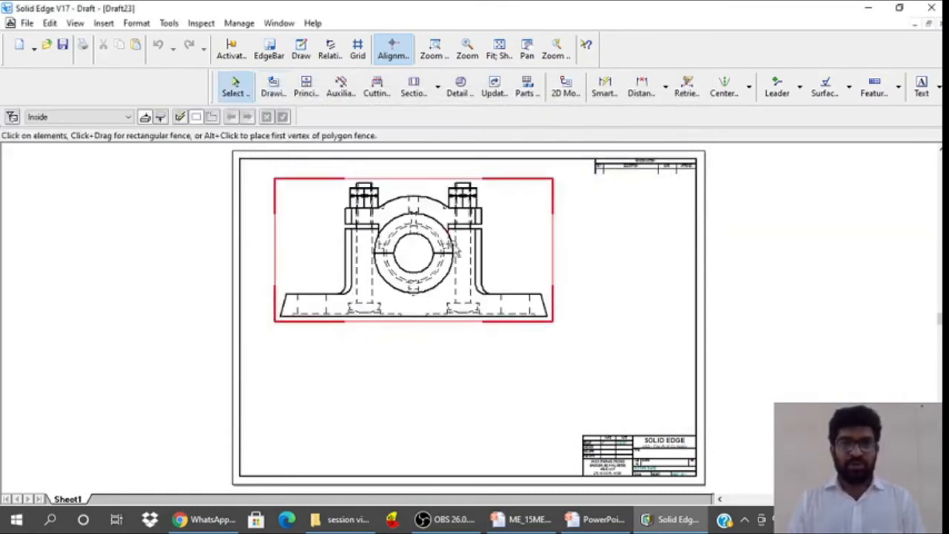
Create a principal view from the front view and place it directly below as the top view
click(306, 88)
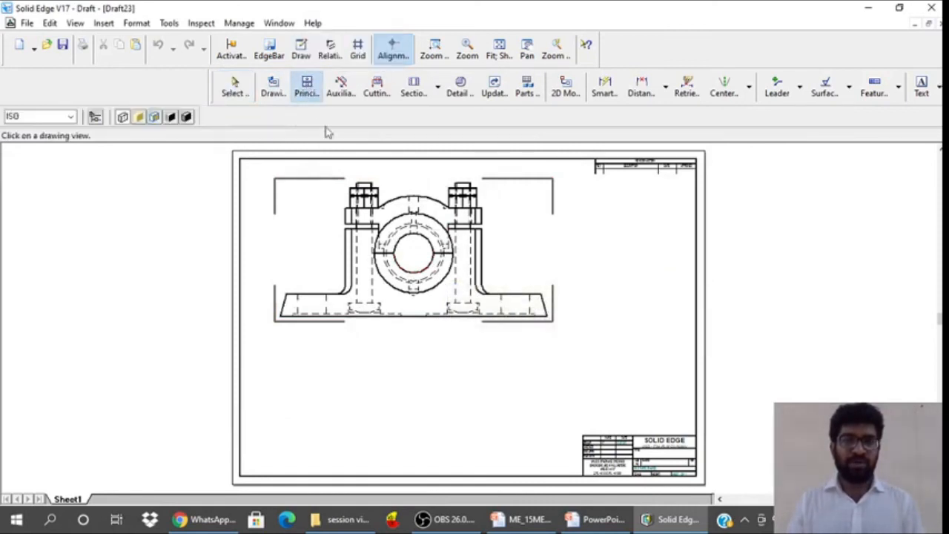
click(390, 290)
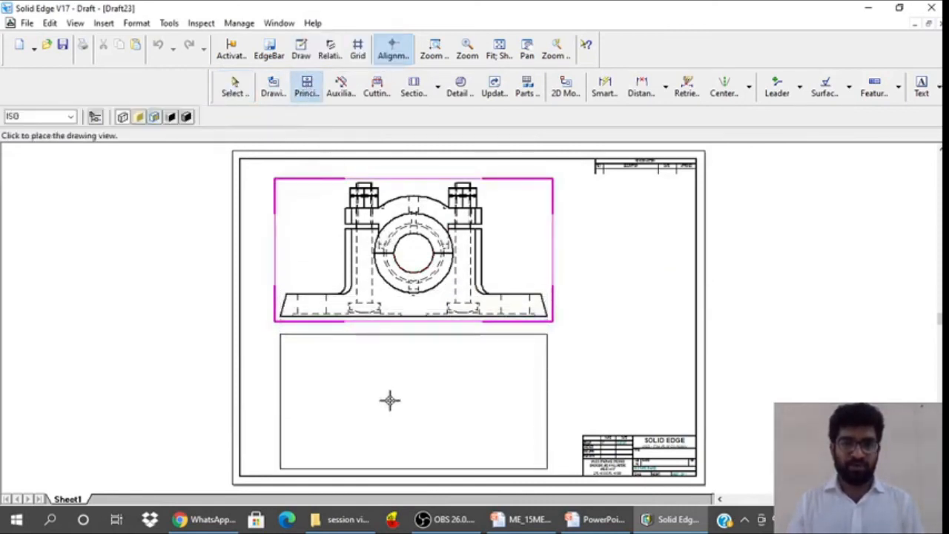
click(390, 399)
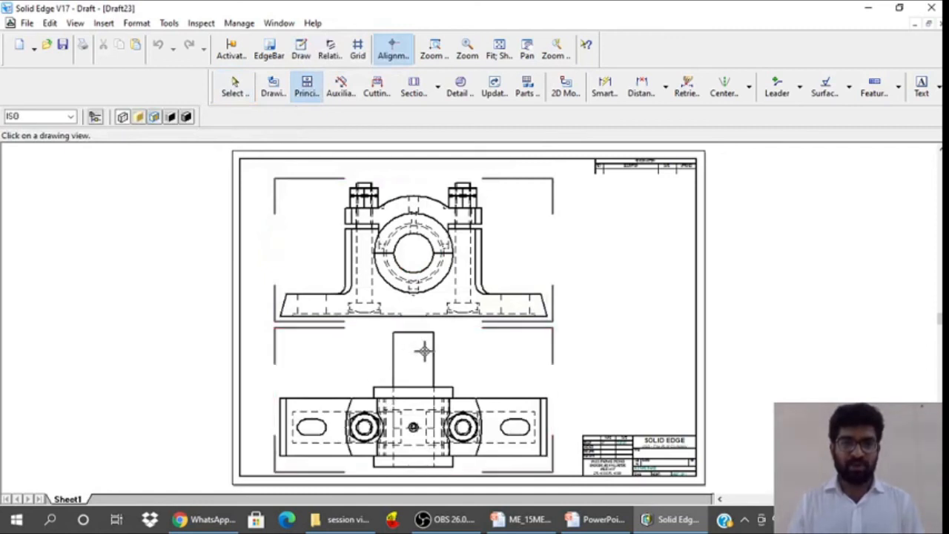
Create a parts list with automatic balloons from the front view and position the table just above the title block
click(235, 85)
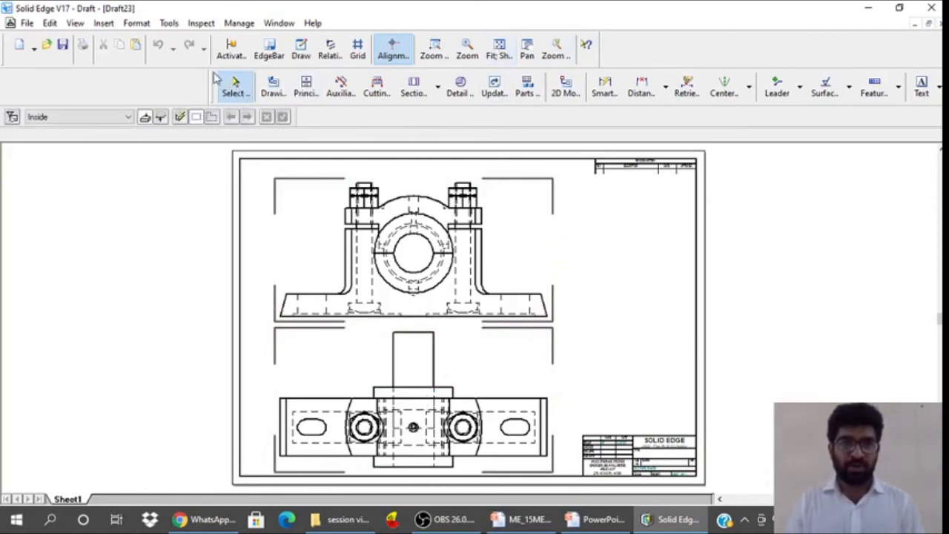
drag(213, 76, 17, 78)
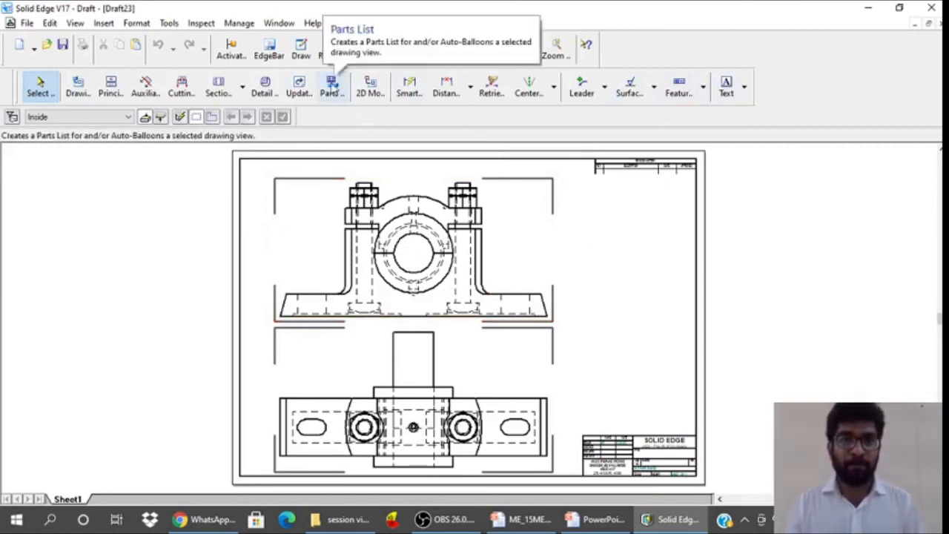
click(332, 87)
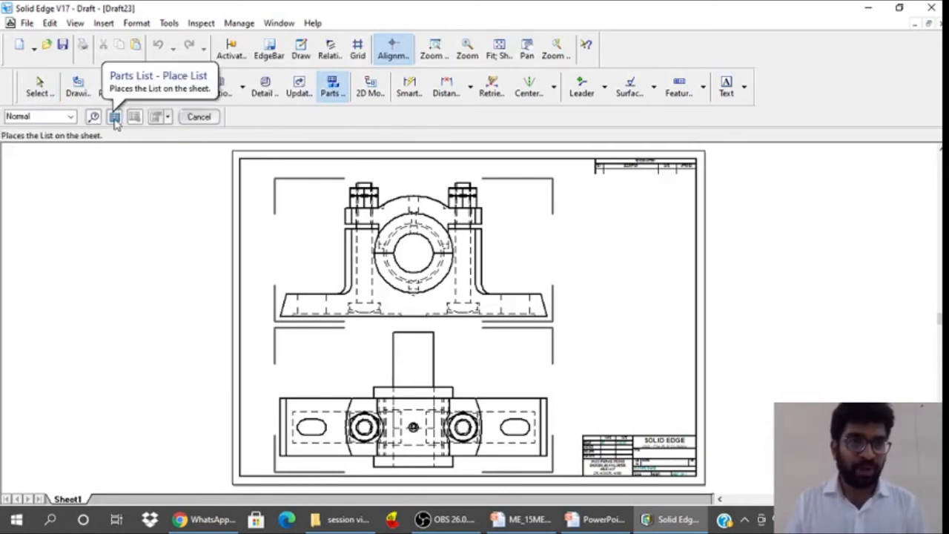
click(114, 116)
click(472, 200)
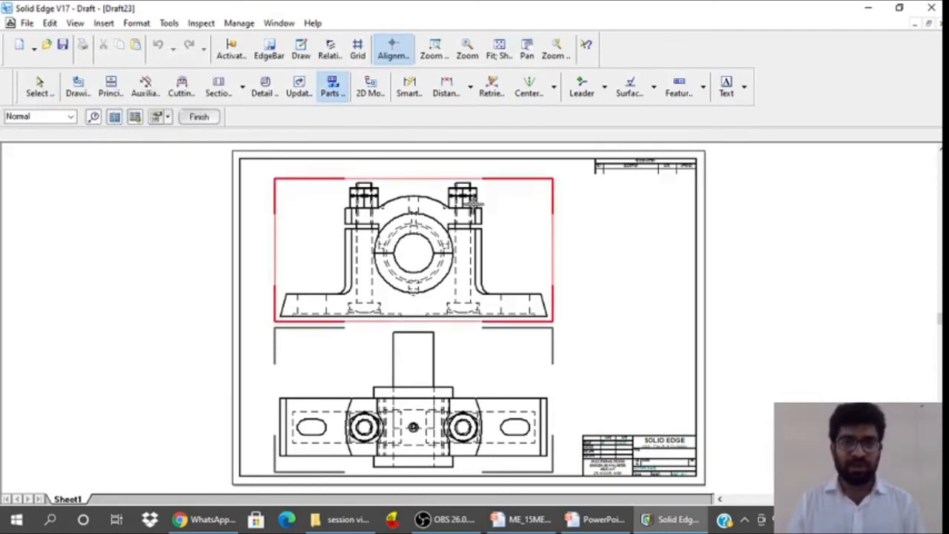
click(200, 118)
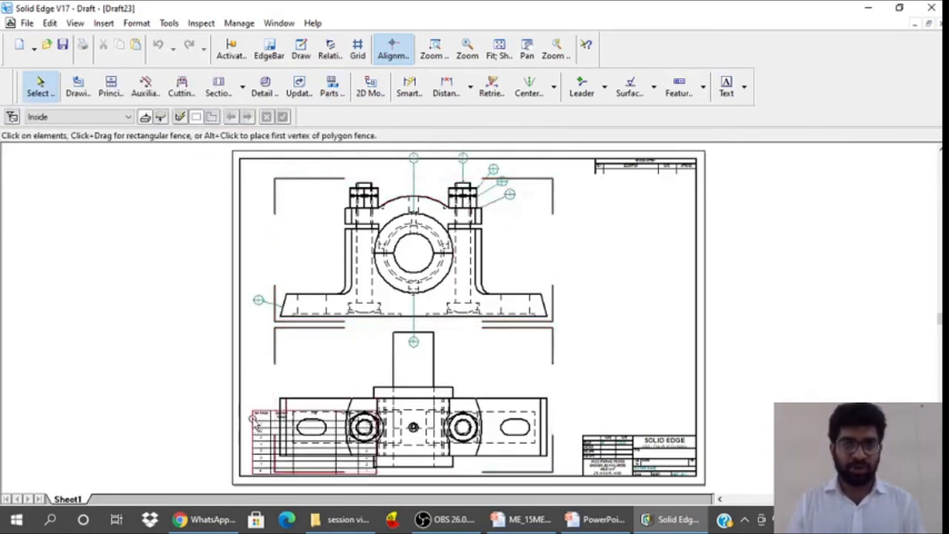
drag(253, 419, 566, 362)
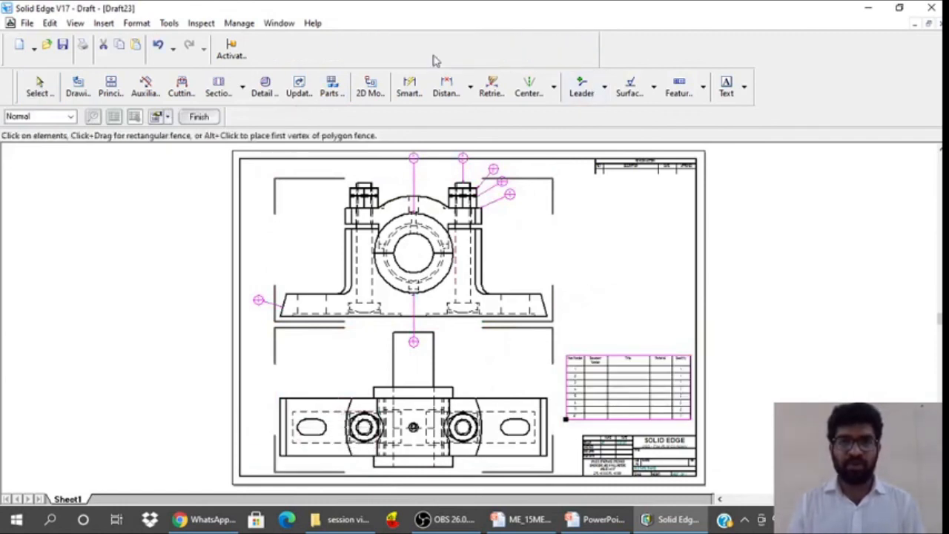
Change the front view's scale to 1:1 to make room for the balloons on the sheet
click(435, 50)
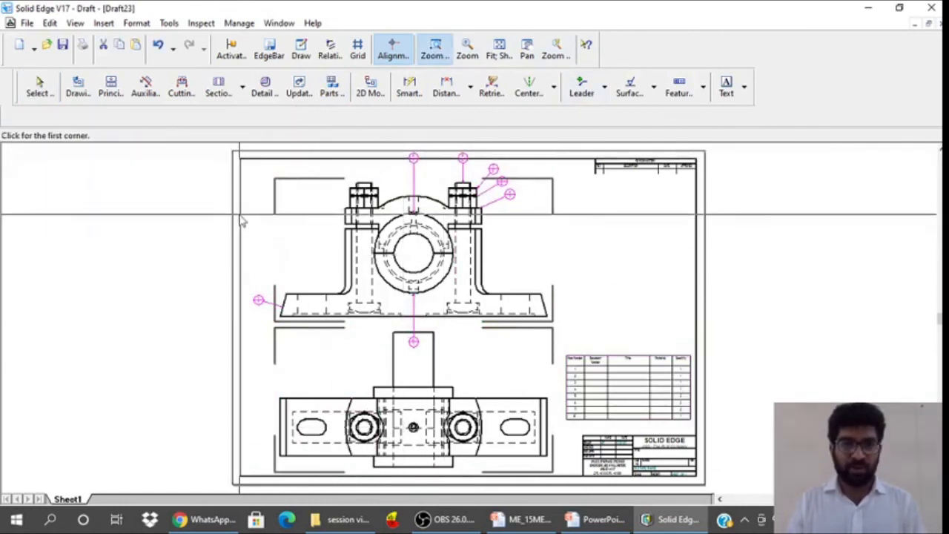
click(380, 152)
click(558, 251)
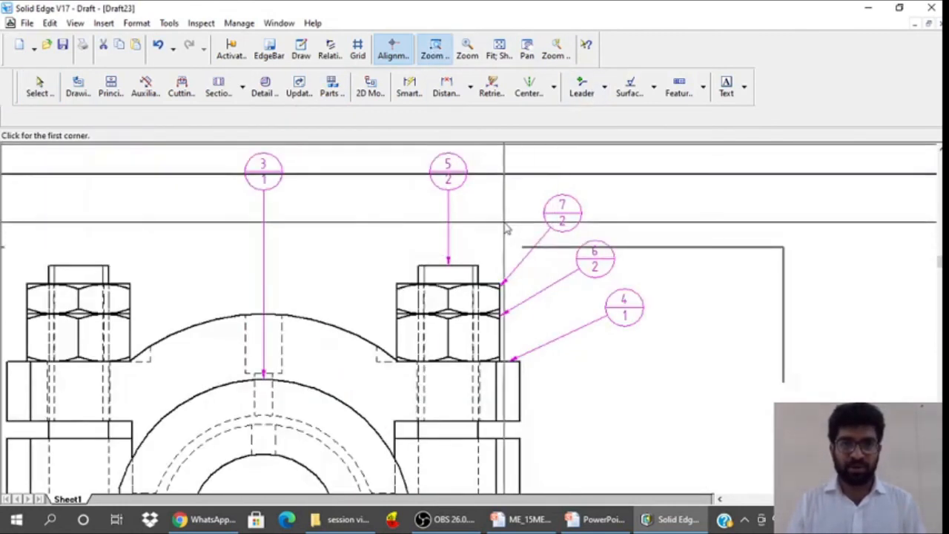
key(Escape)
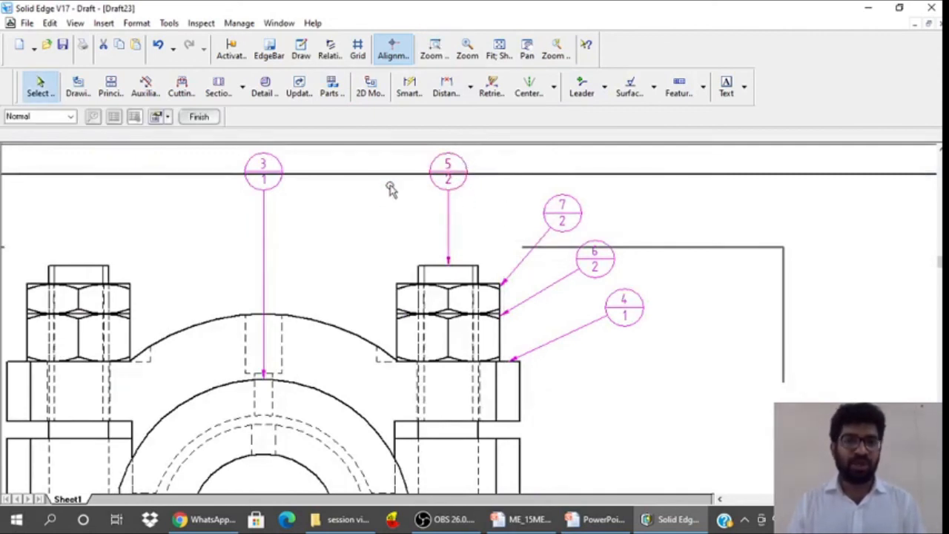
click(500, 47)
click(487, 240)
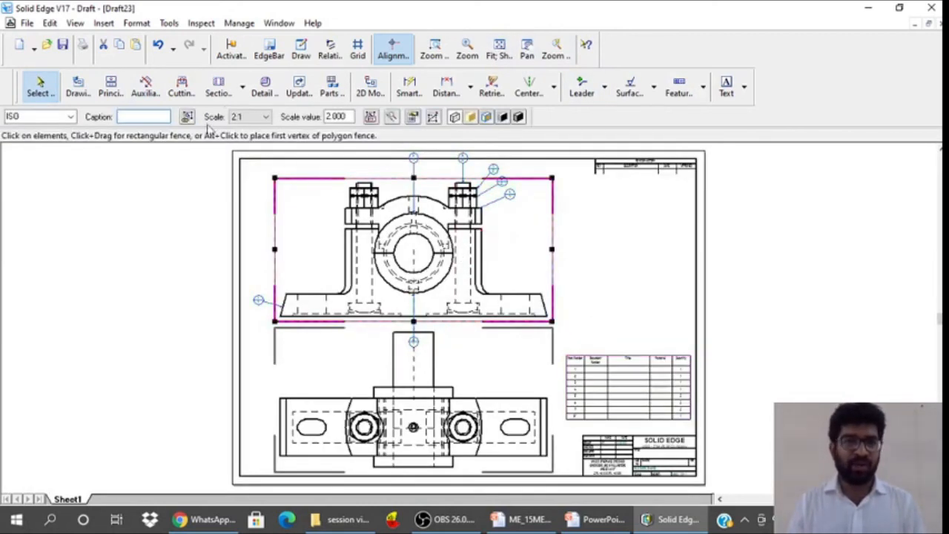
click(250, 116)
click(244, 178)
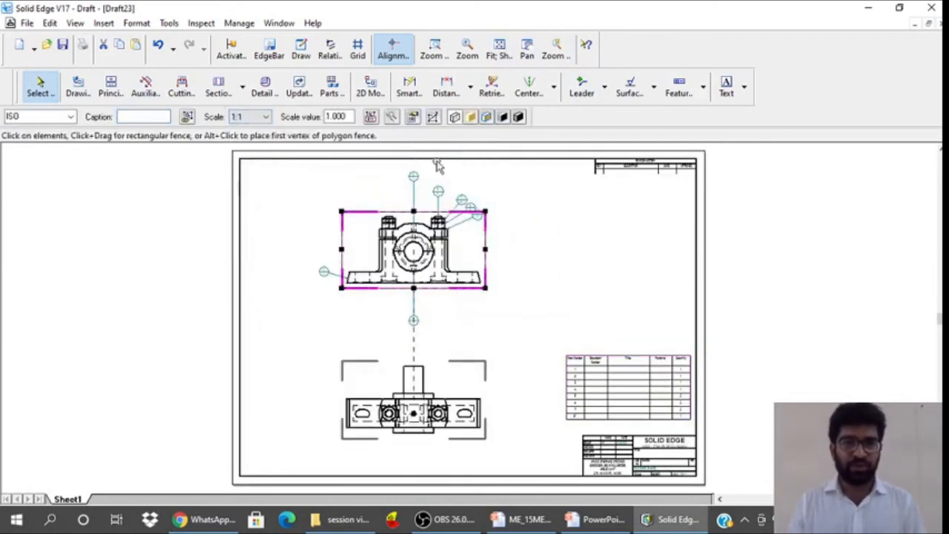
click(504, 50)
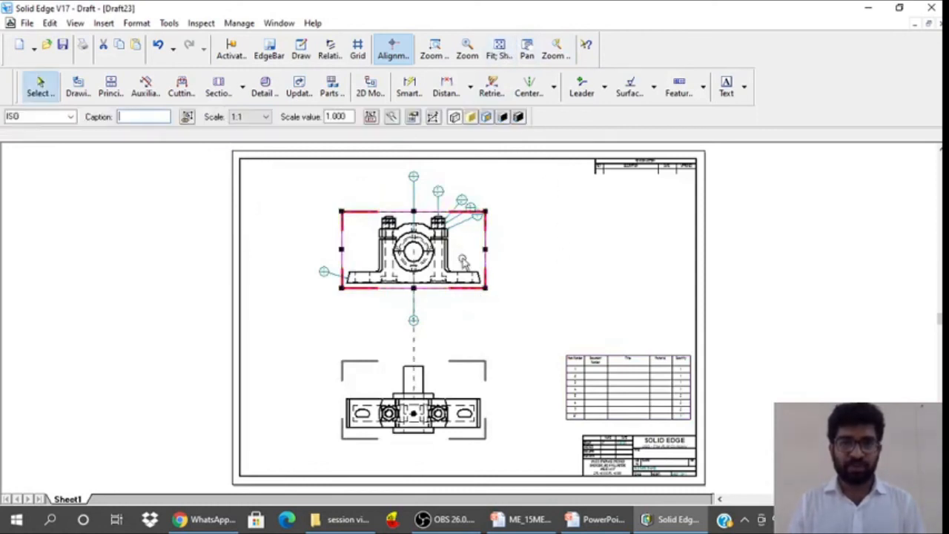
Move the item 4 balloon straight down in the front view, clear of the item 6 balloon
click(434, 50)
click(312, 231)
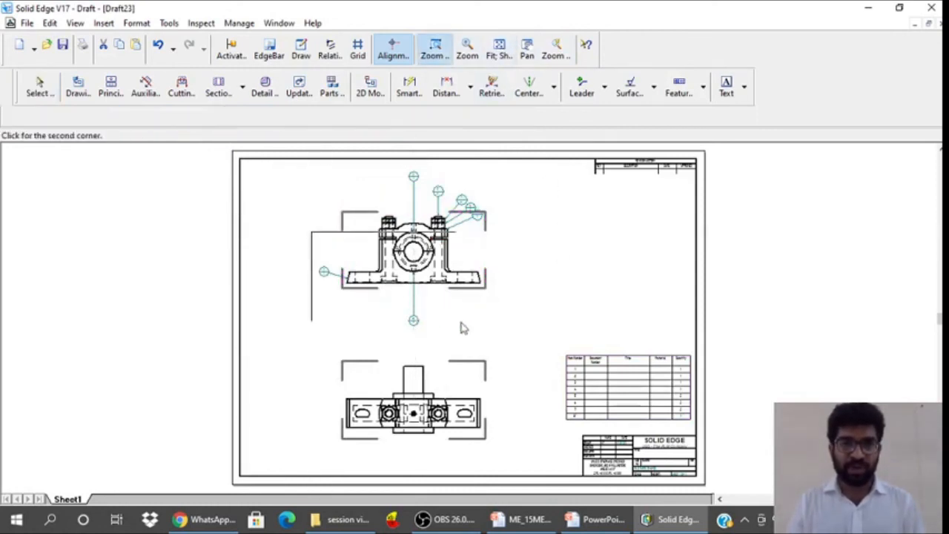
click(502, 328)
key(Escape)
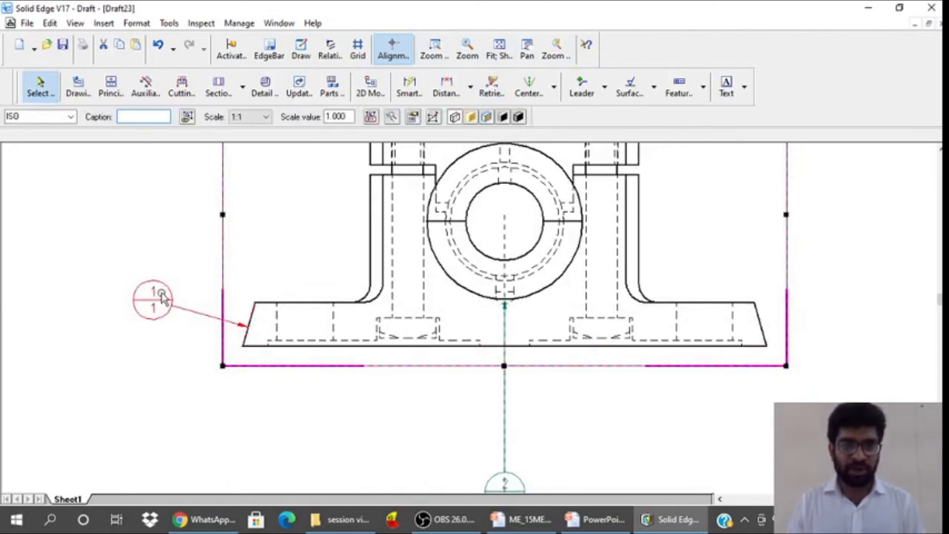
click(499, 50)
click(435, 54)
click(433, 182)
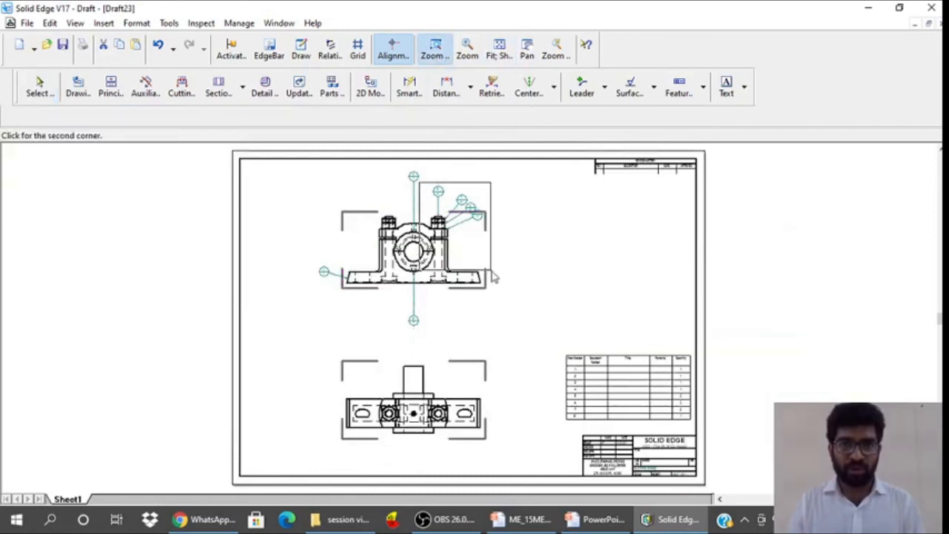
click(495, 280)
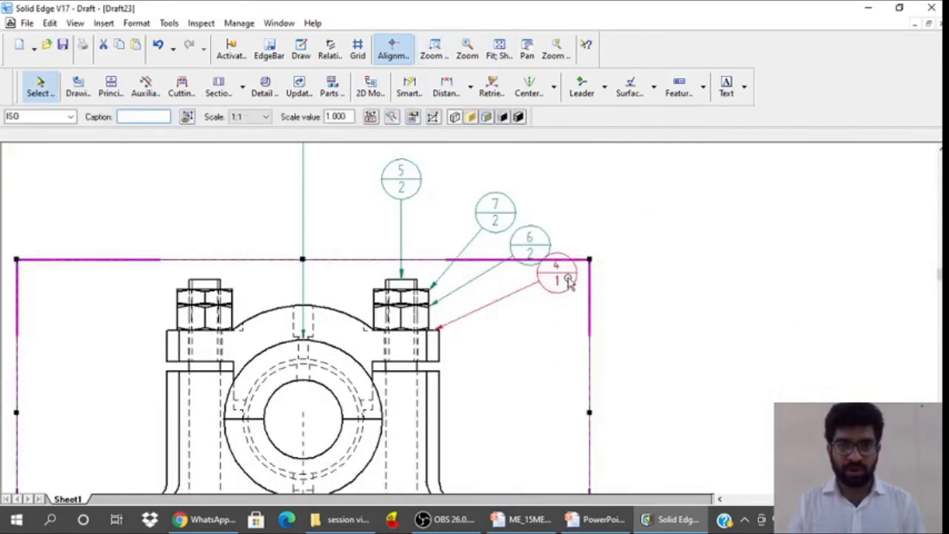
drag(568, 278, 558, 324)
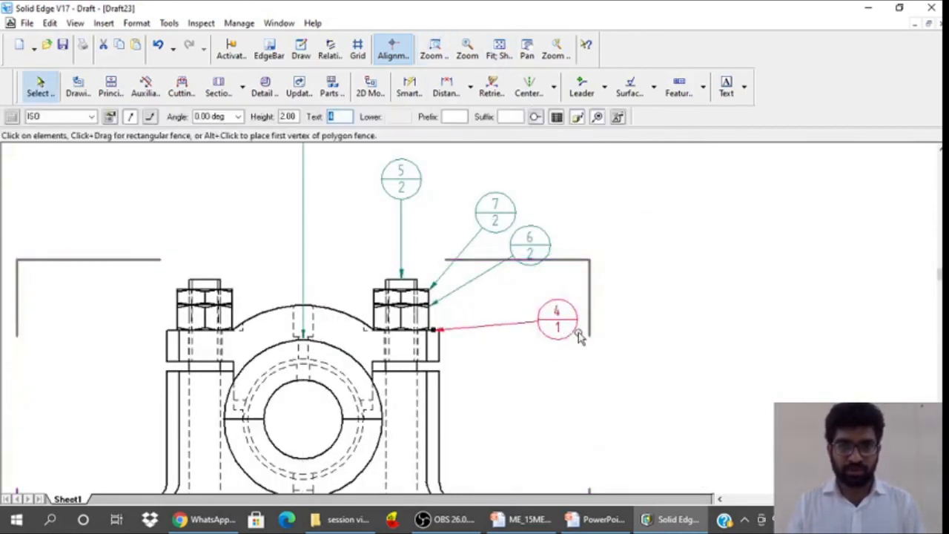
click(639, 332)
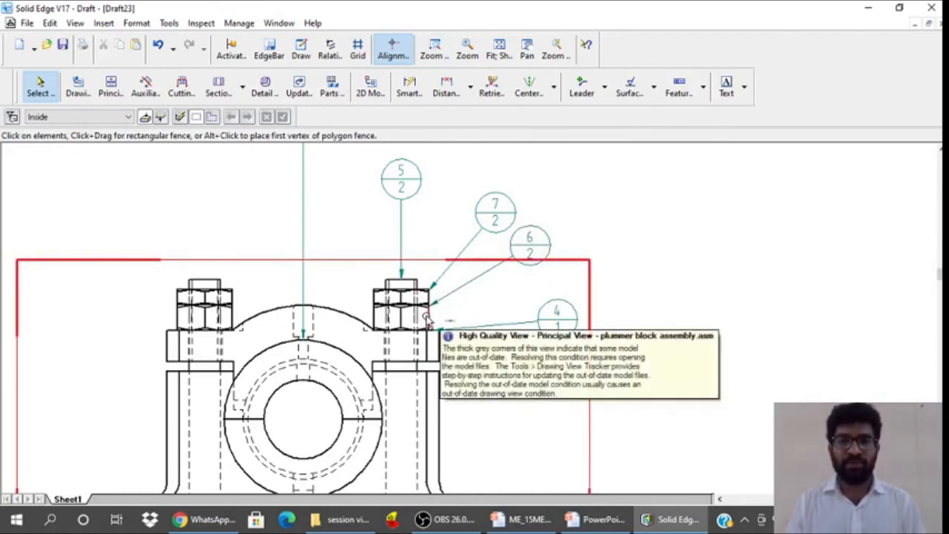
click(545, 240)
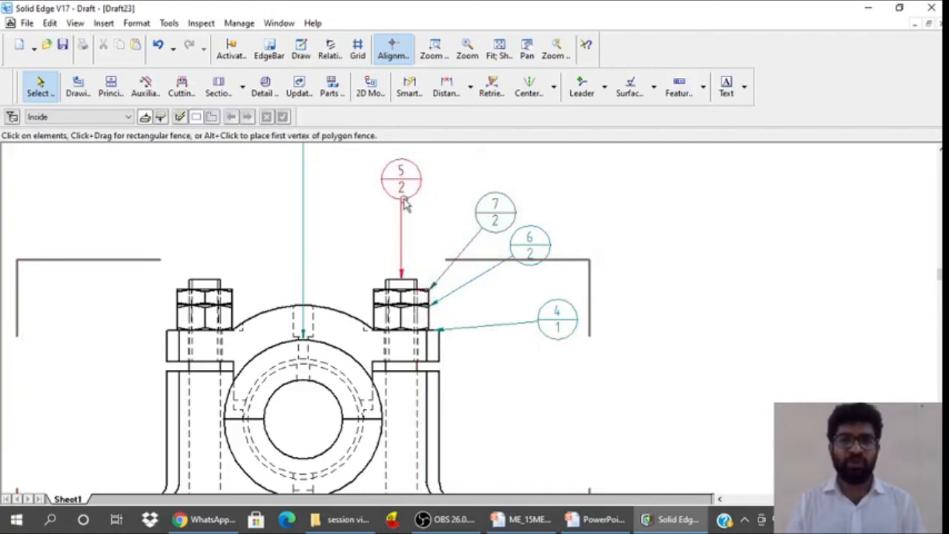
Add the text labels "BODY" and "CAP" in the parts list's Title column for items 1 and 2
click(499, 49)
click(434, 50)
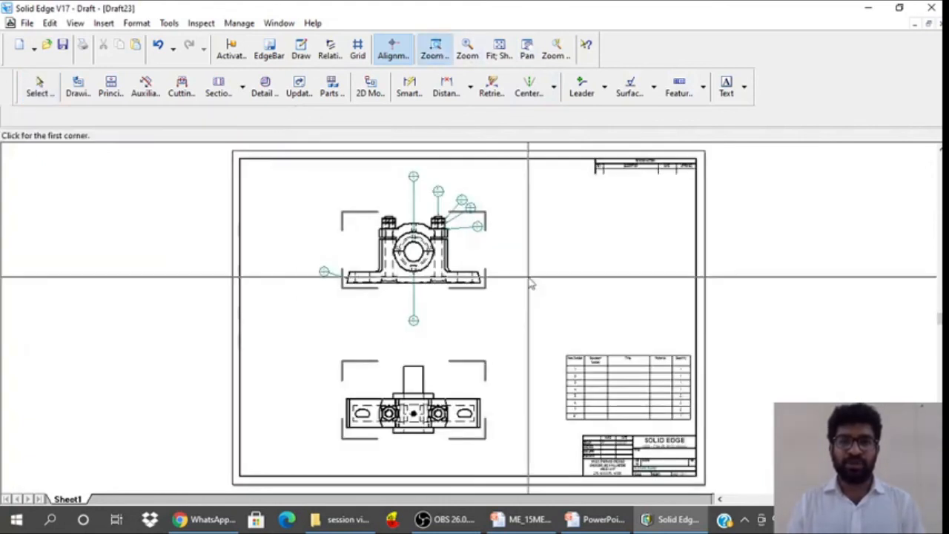
click(561, 353)
click(704, 437)
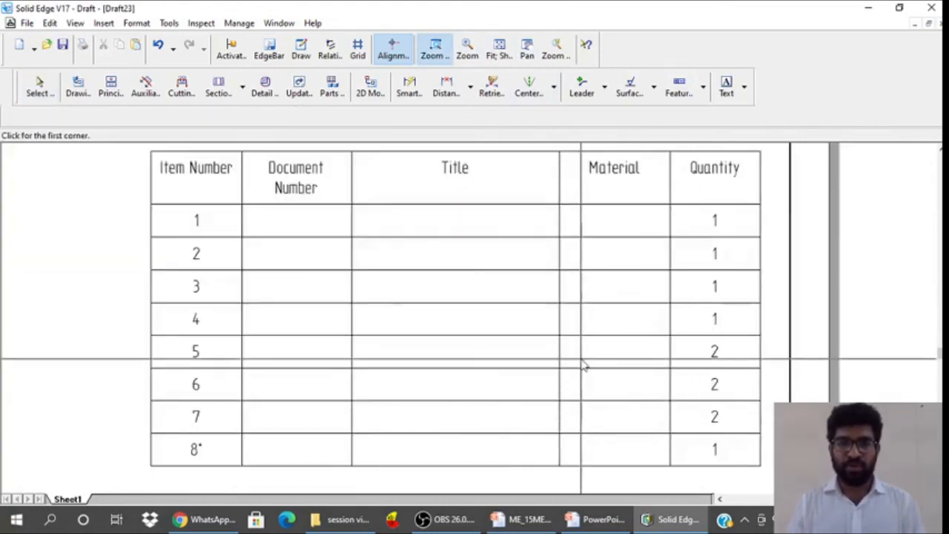
key(Escape)
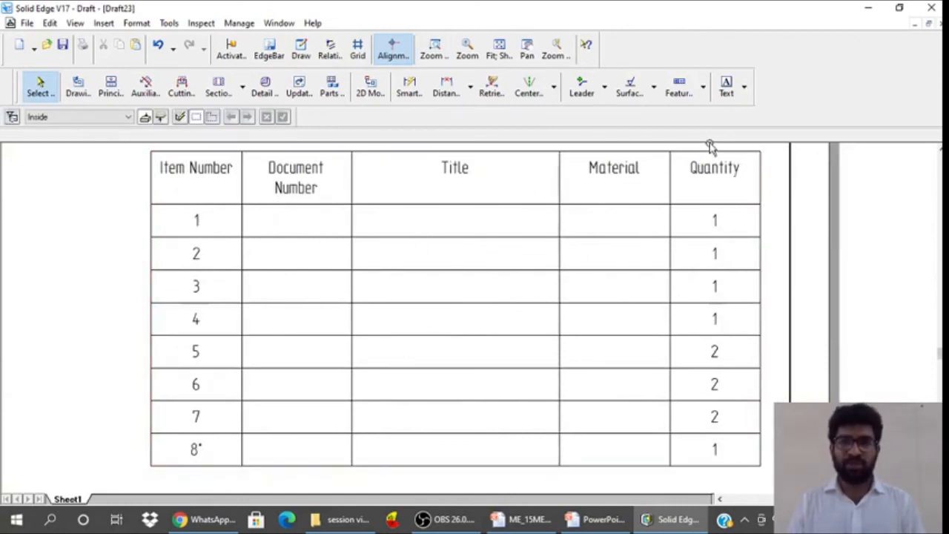
click(744, 88)
click(741, 112)
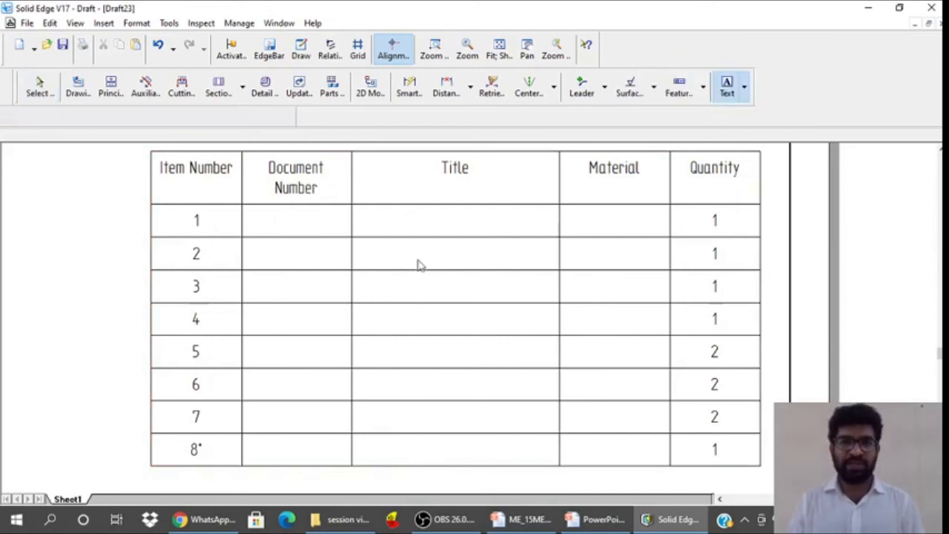
click(386, 219)
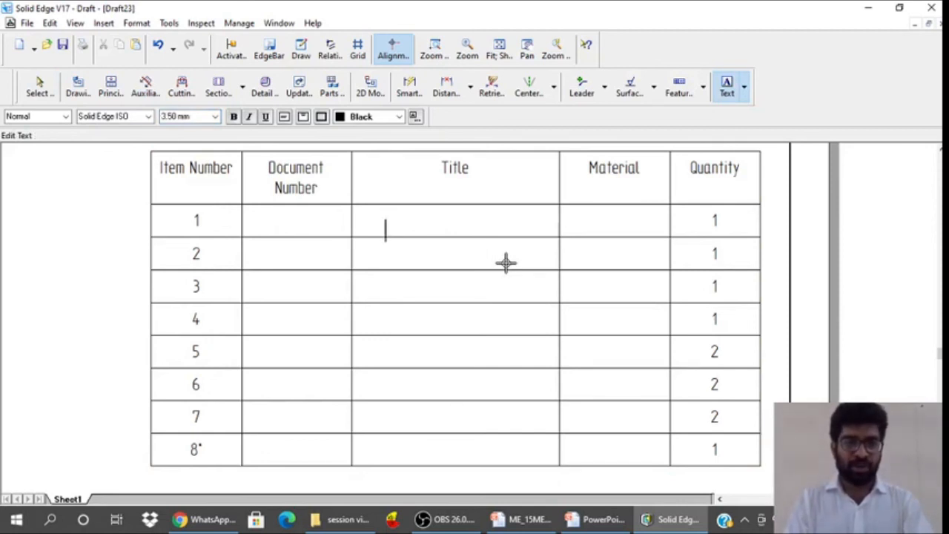
text(BODY)
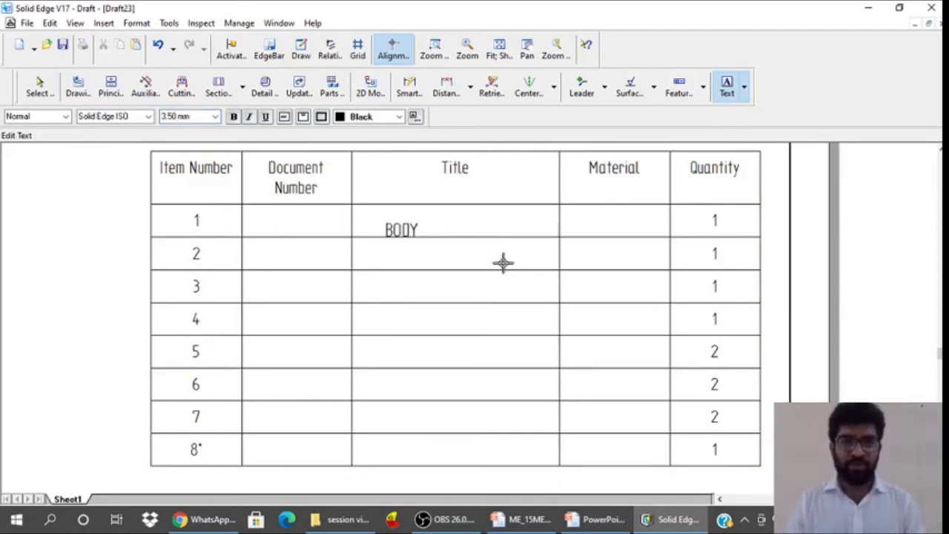
click(428, 259)
click(428, 260)
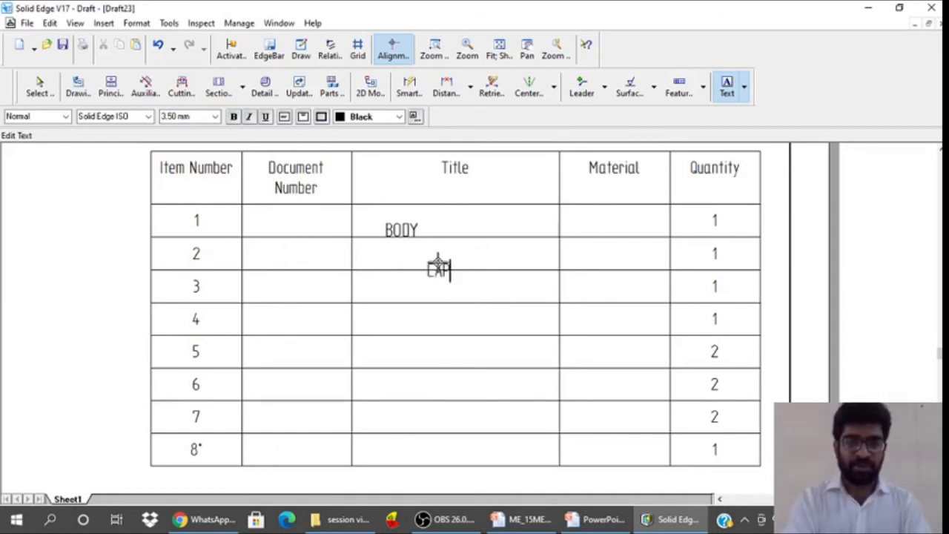
Add title labels "BEARING BOTTOM HALF", "BEARING TOP HALF", "BOLT M 10", "NUT M 10", "LOCK NUT M 10" and "SHAFT" down the parts list
click(386, 292)
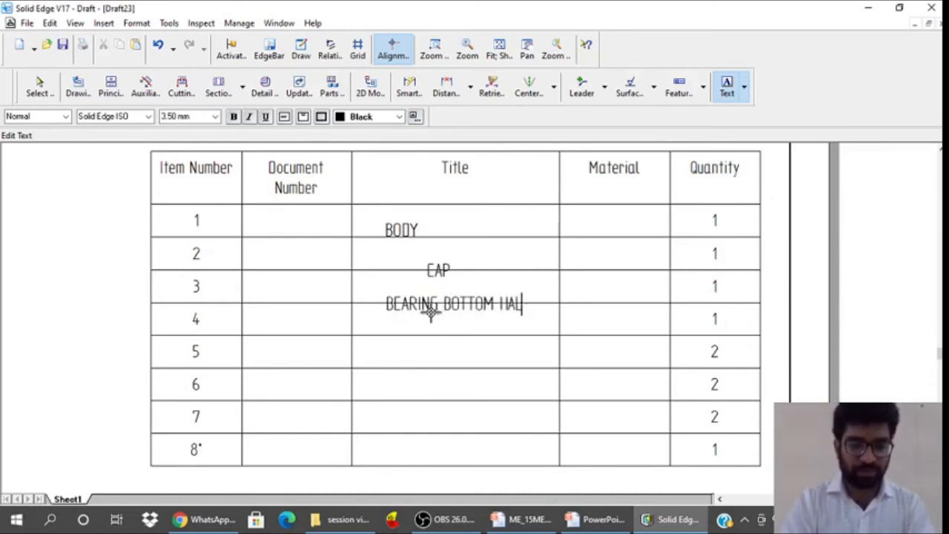
click(424, 326)
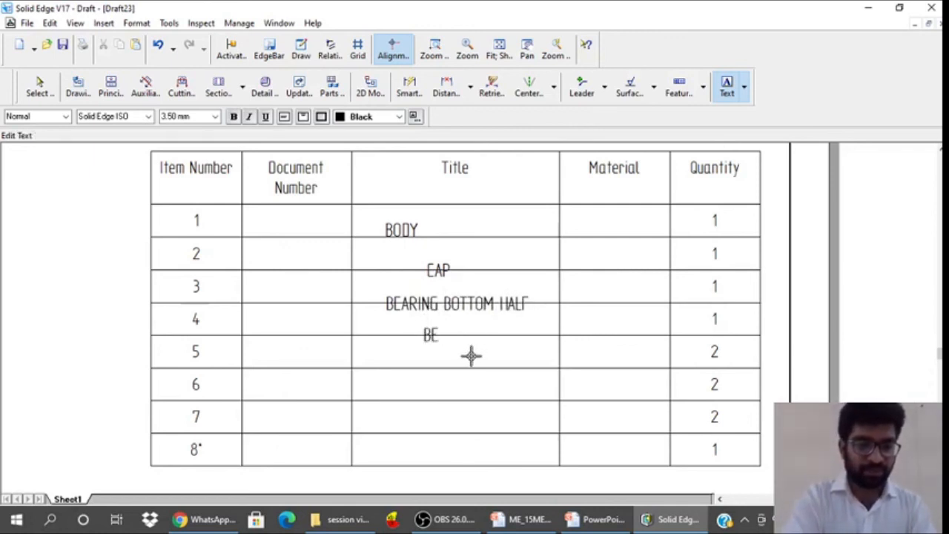
text(BEARING )
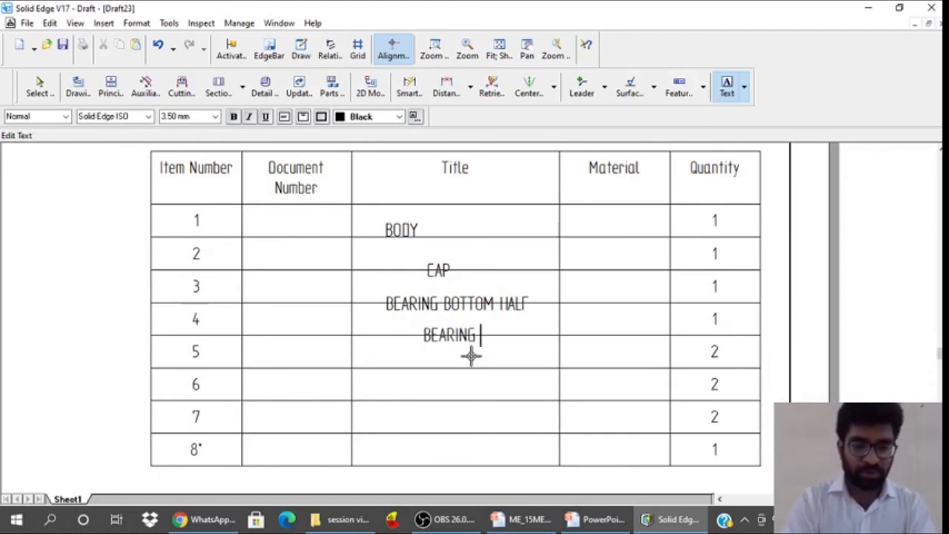
text(TOP HALF)
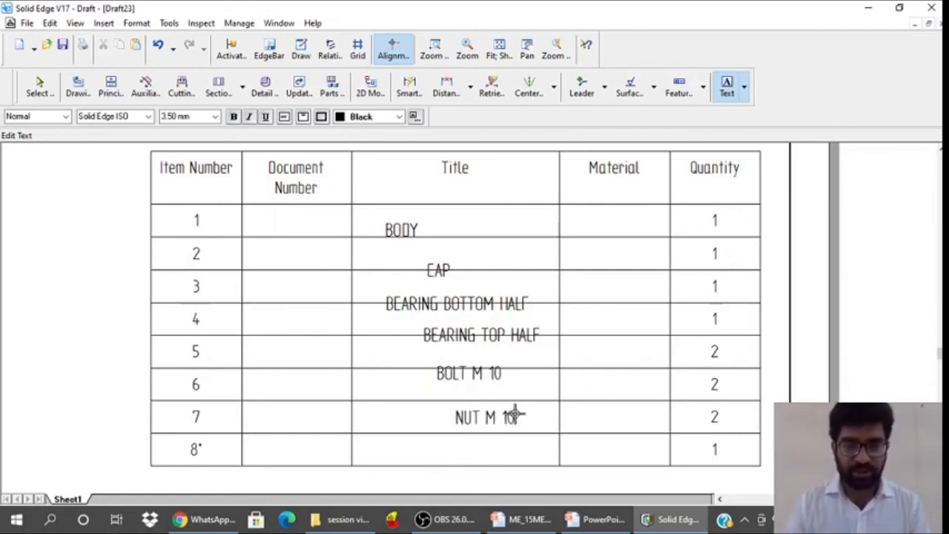
click(519, 448)
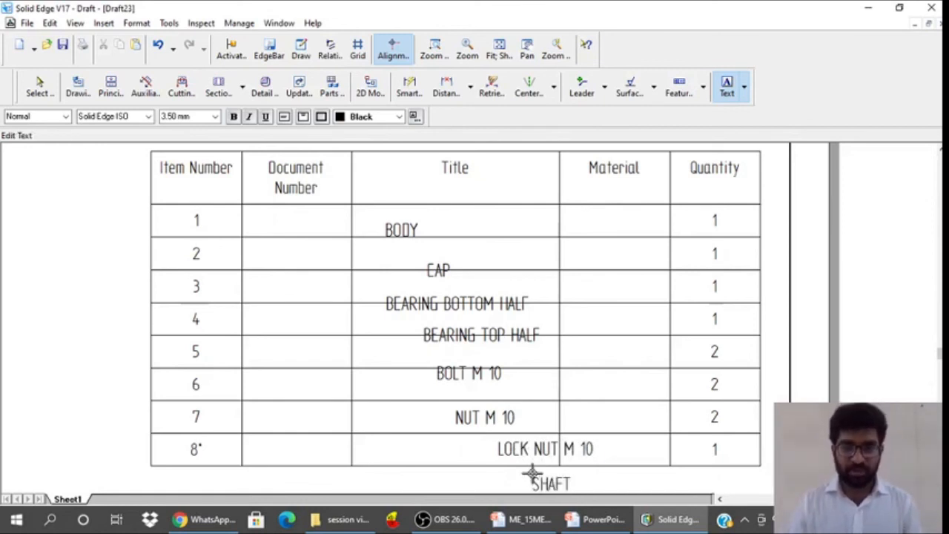
click(599, 449)
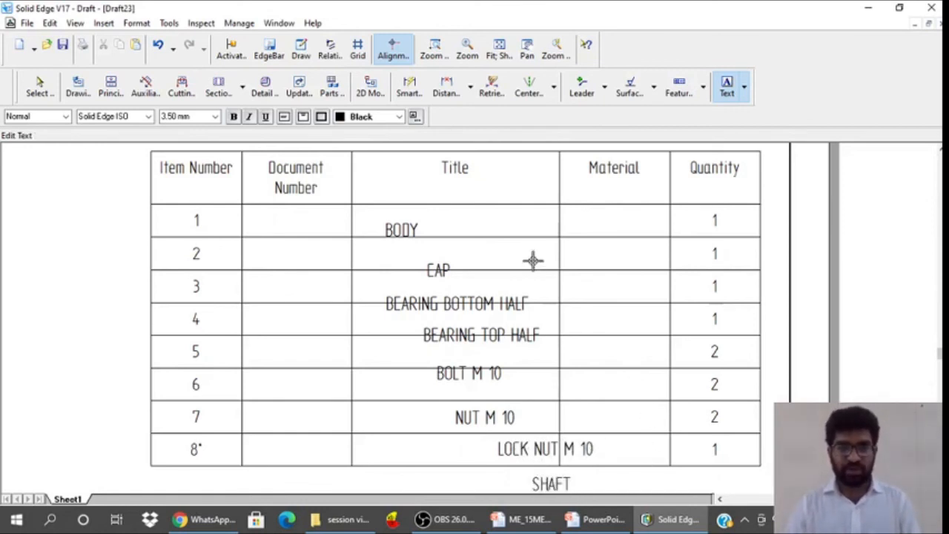
Align the BODY, CAP, BEARING BOTTOM HALF and BEARING TOP HALF labels at the left of the Title cells for items 1 to 4
click(39, 87)
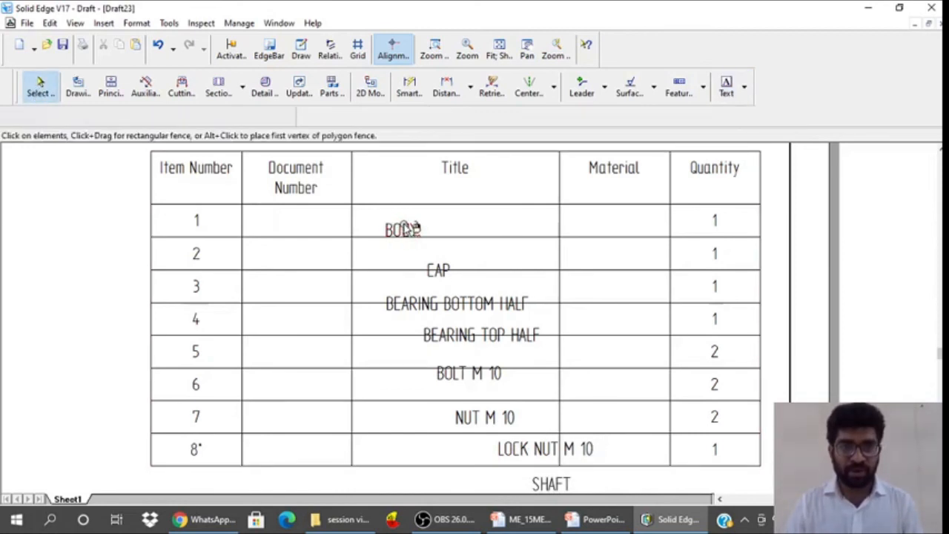
click(404, 224)
drag(396, 220, 377, 209)
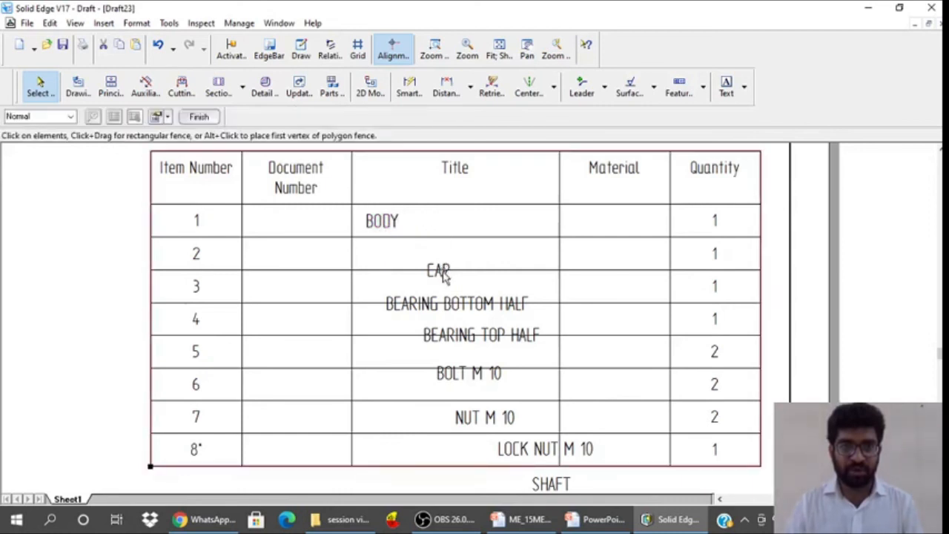
click(771, 271)
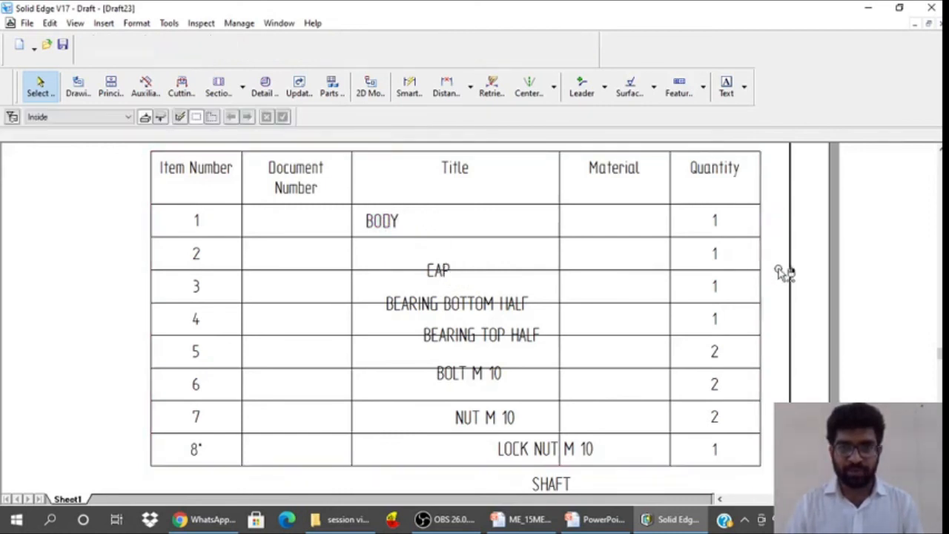
click(440, 264)
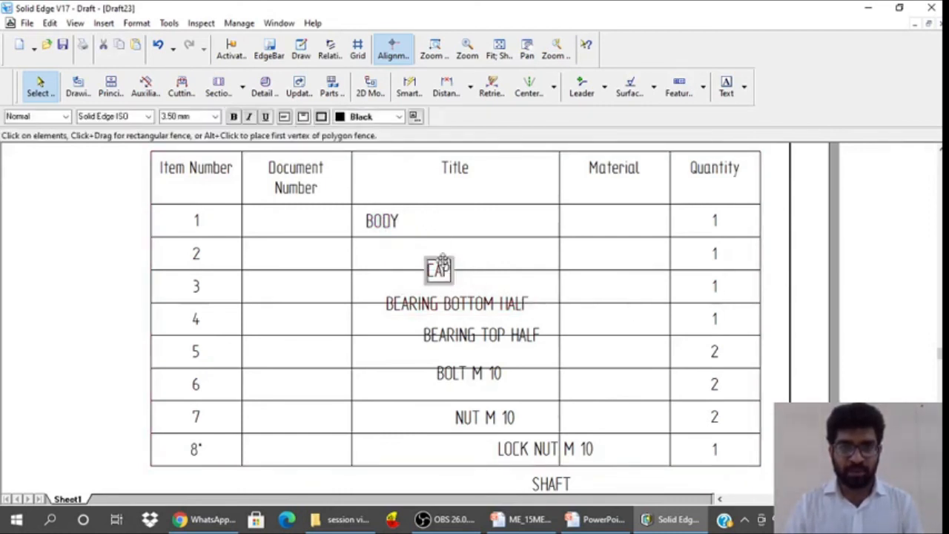
drag(428, 258, 368, 242)
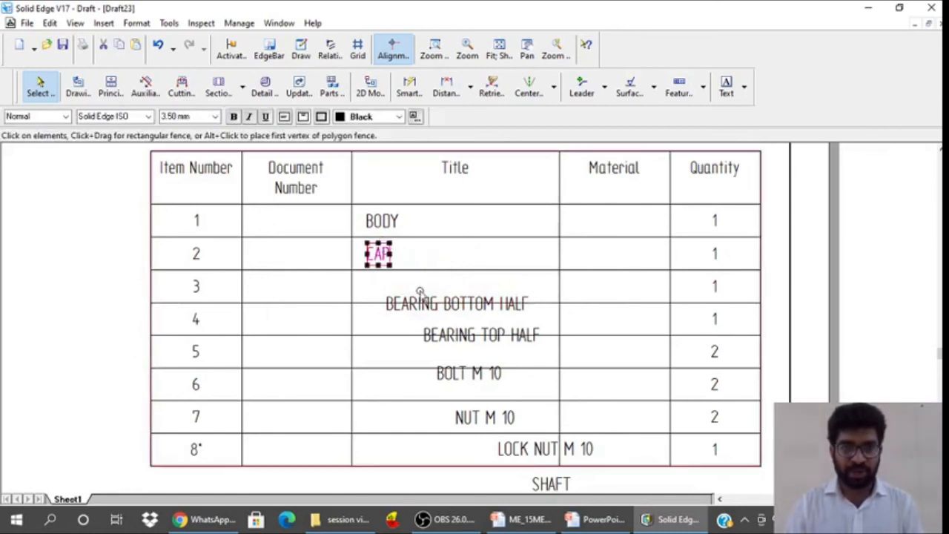
click(442, 295)
drag(441, 290, 419, 273)
drag(455, 323, 399, 304)
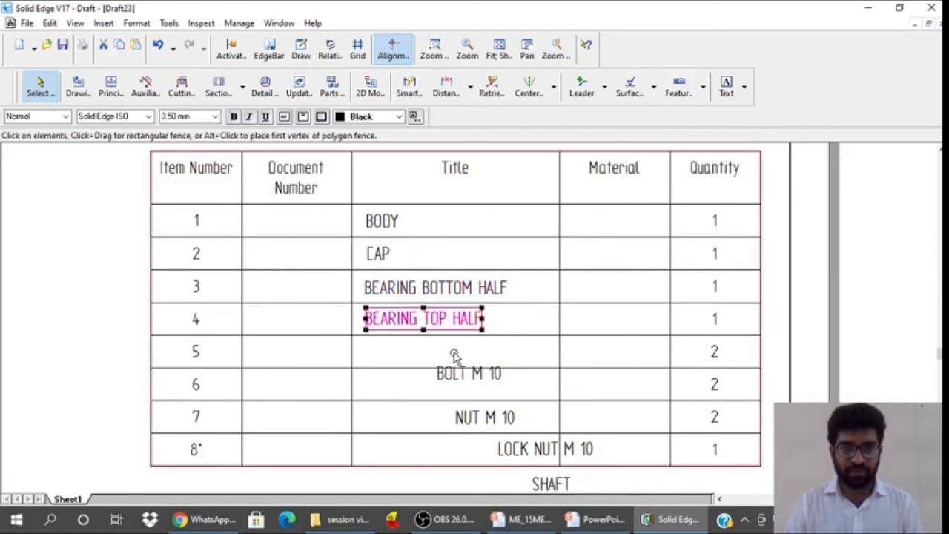
Align the BOLT M 10, NUT M 10, LOCK NUT M 10 and SHAFT labels at the left of the Title cells for items 5 to 8
click(464, 362)
drag(451, 349, 394, 339)
click(479, 417)
drag(455, 397, 386, 374)
click(514, 448)
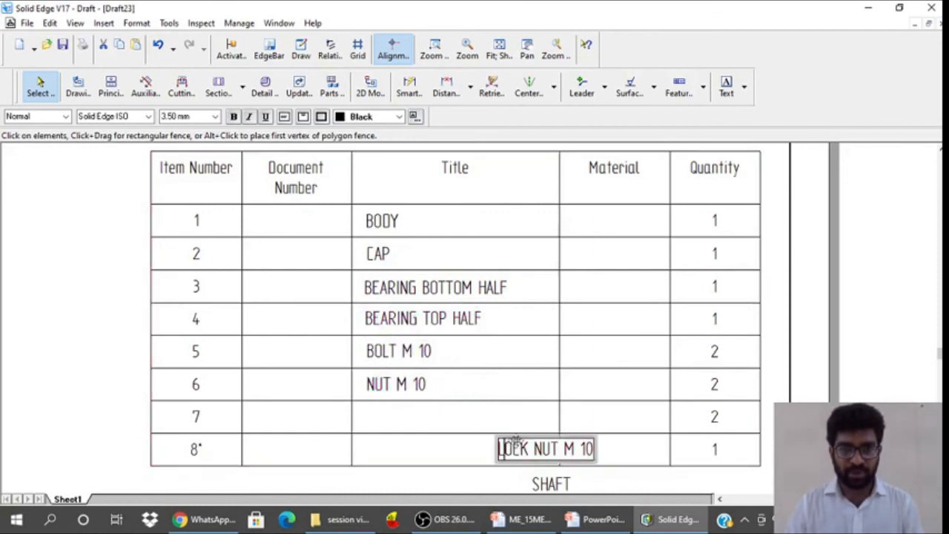
drag(514, 442, 382, 406)
click(542, 477)
drag(542, 477, 390, 438)
click(502, 53)
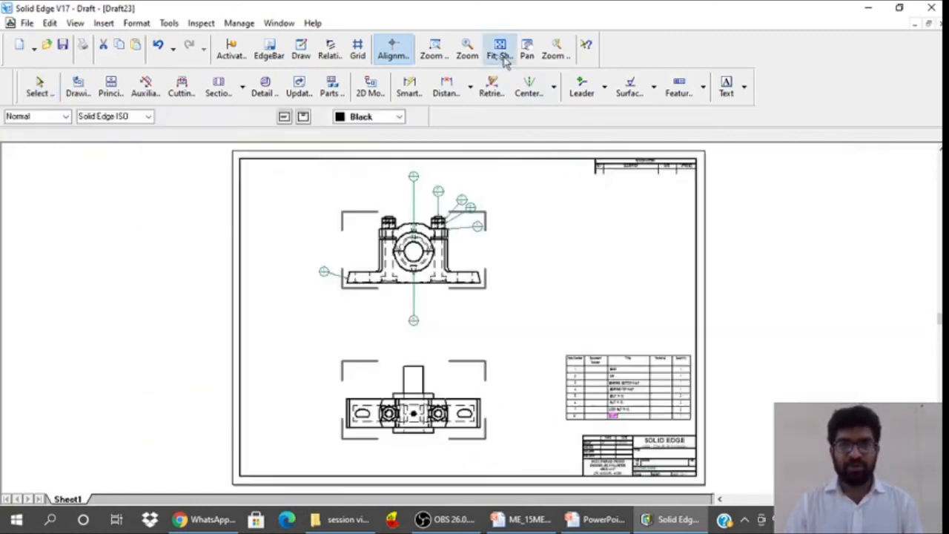